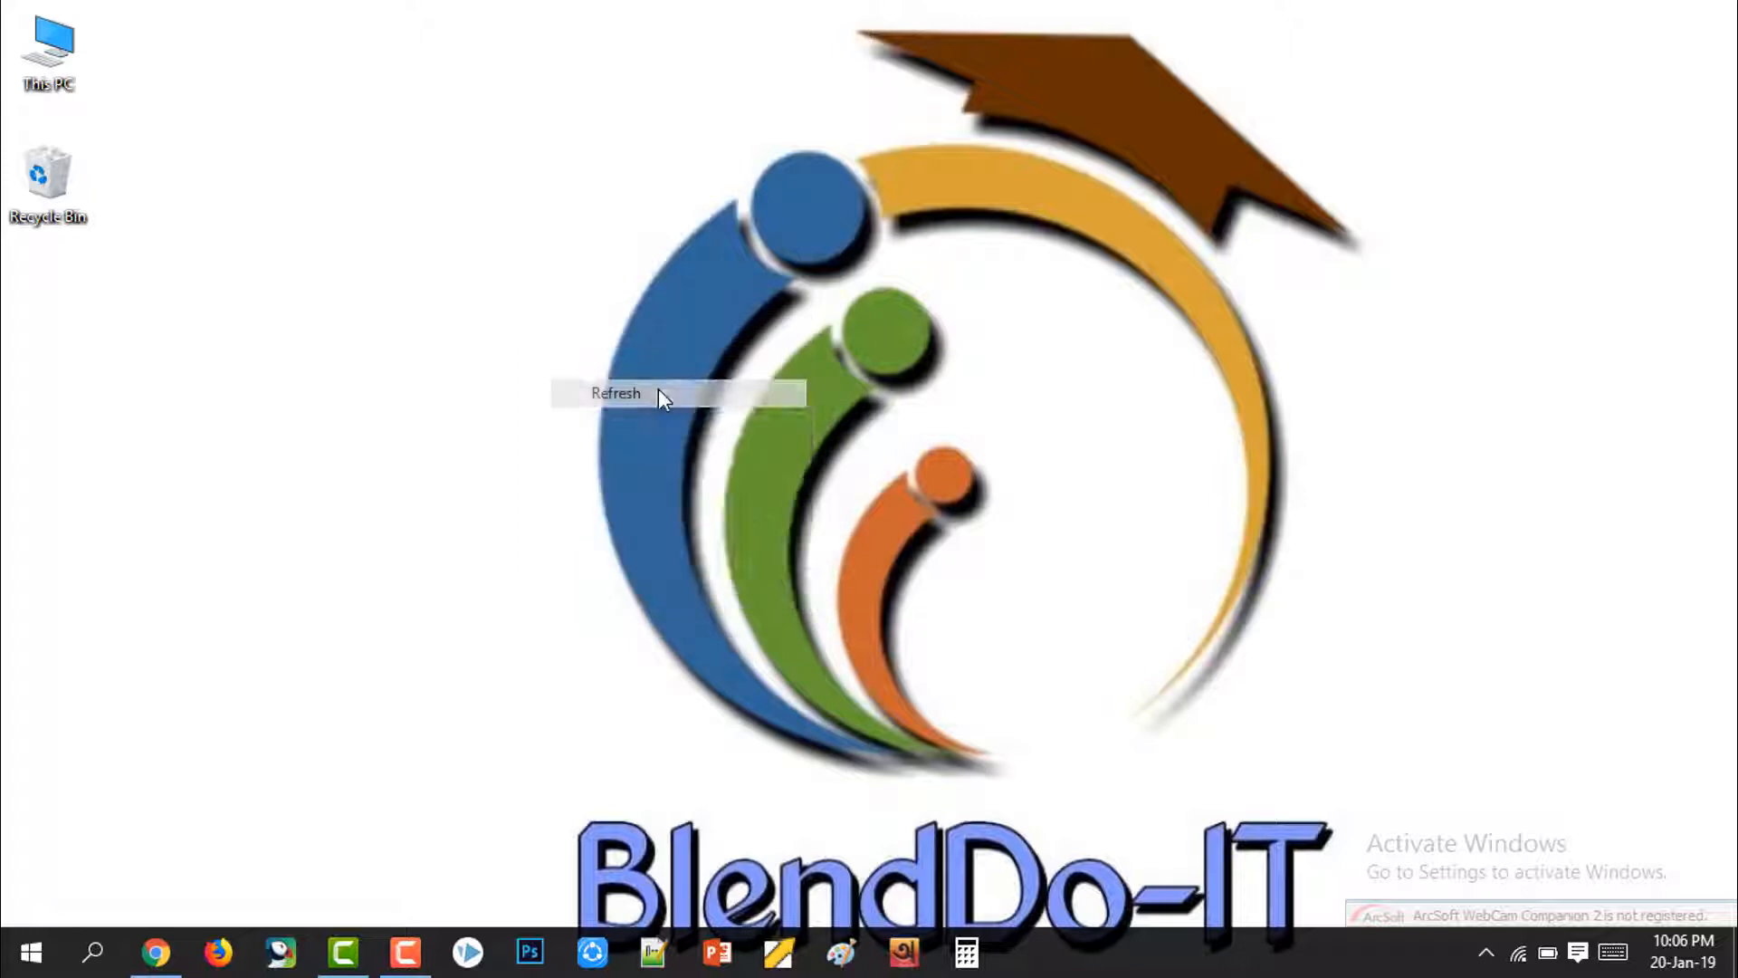
{"action": "right_click", "coordinate": [665, 389]}
{"action": "left_click", "coordinate": [706, 467]}
{"action": "right_click", "coordinate": [712, 432]}
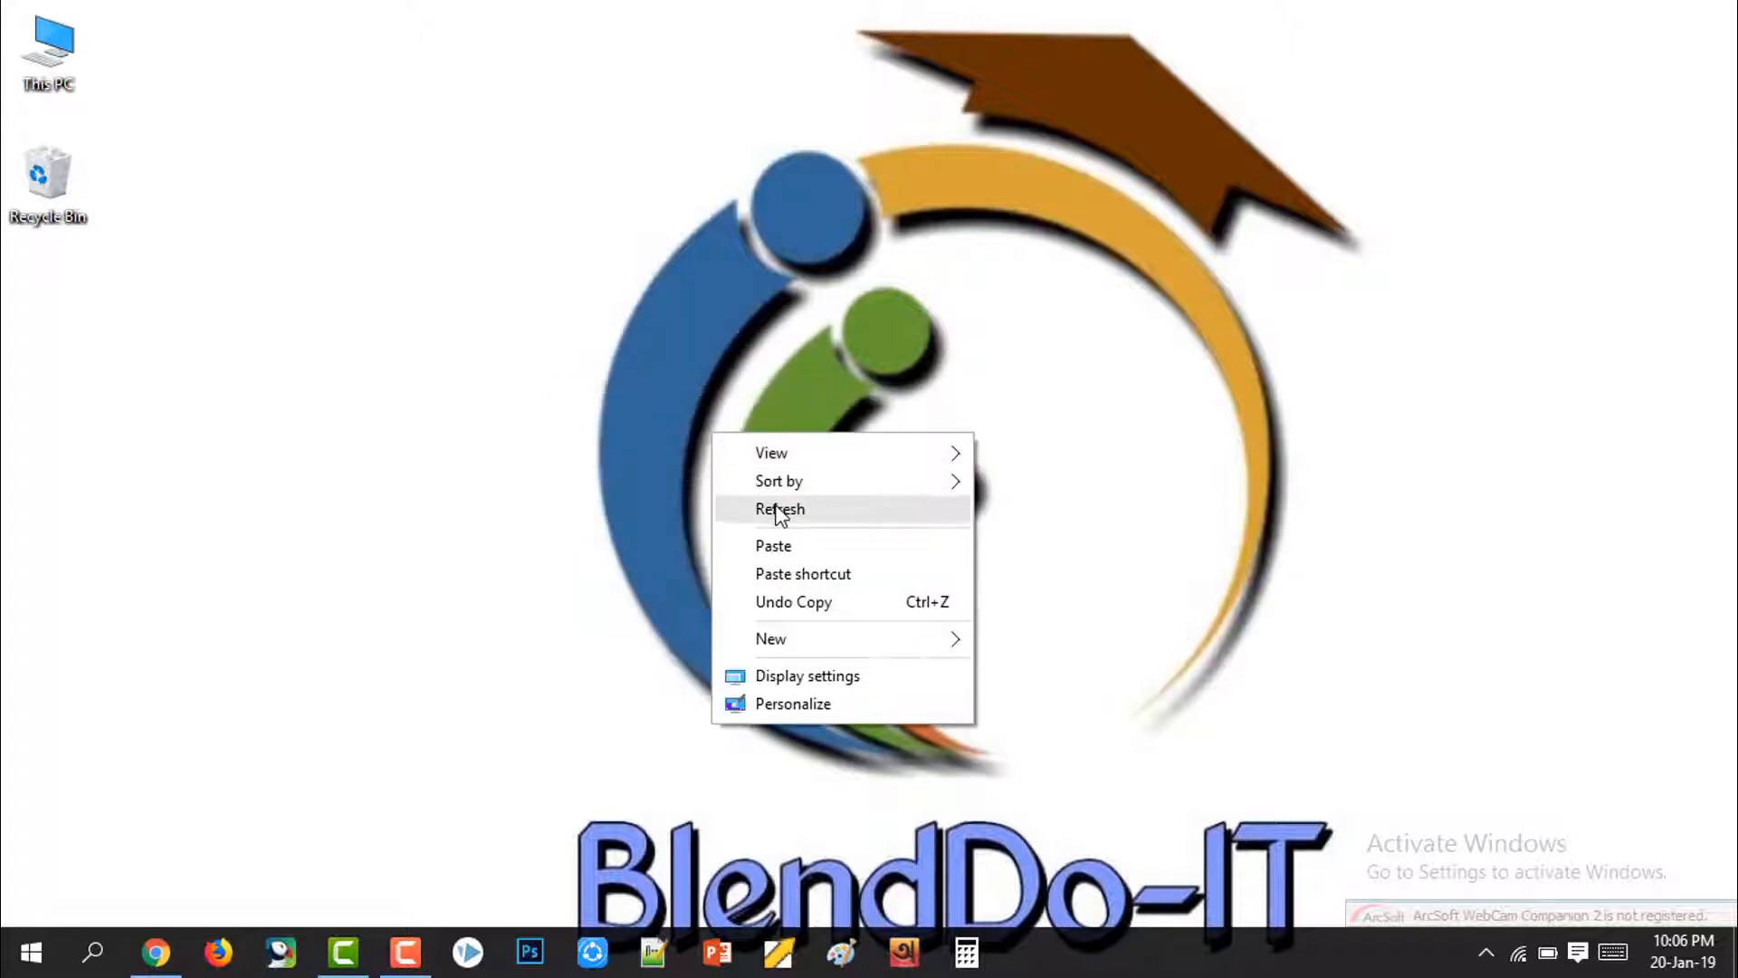
{"action": "left_click", "coordinate": [780, 508]}
{"action": "right_click", "coordinate": [776, 504]}
{"action": "left_click", "coordinate": [822, 578]}
{"action": "right_click", "coordinate": [735, 258]}
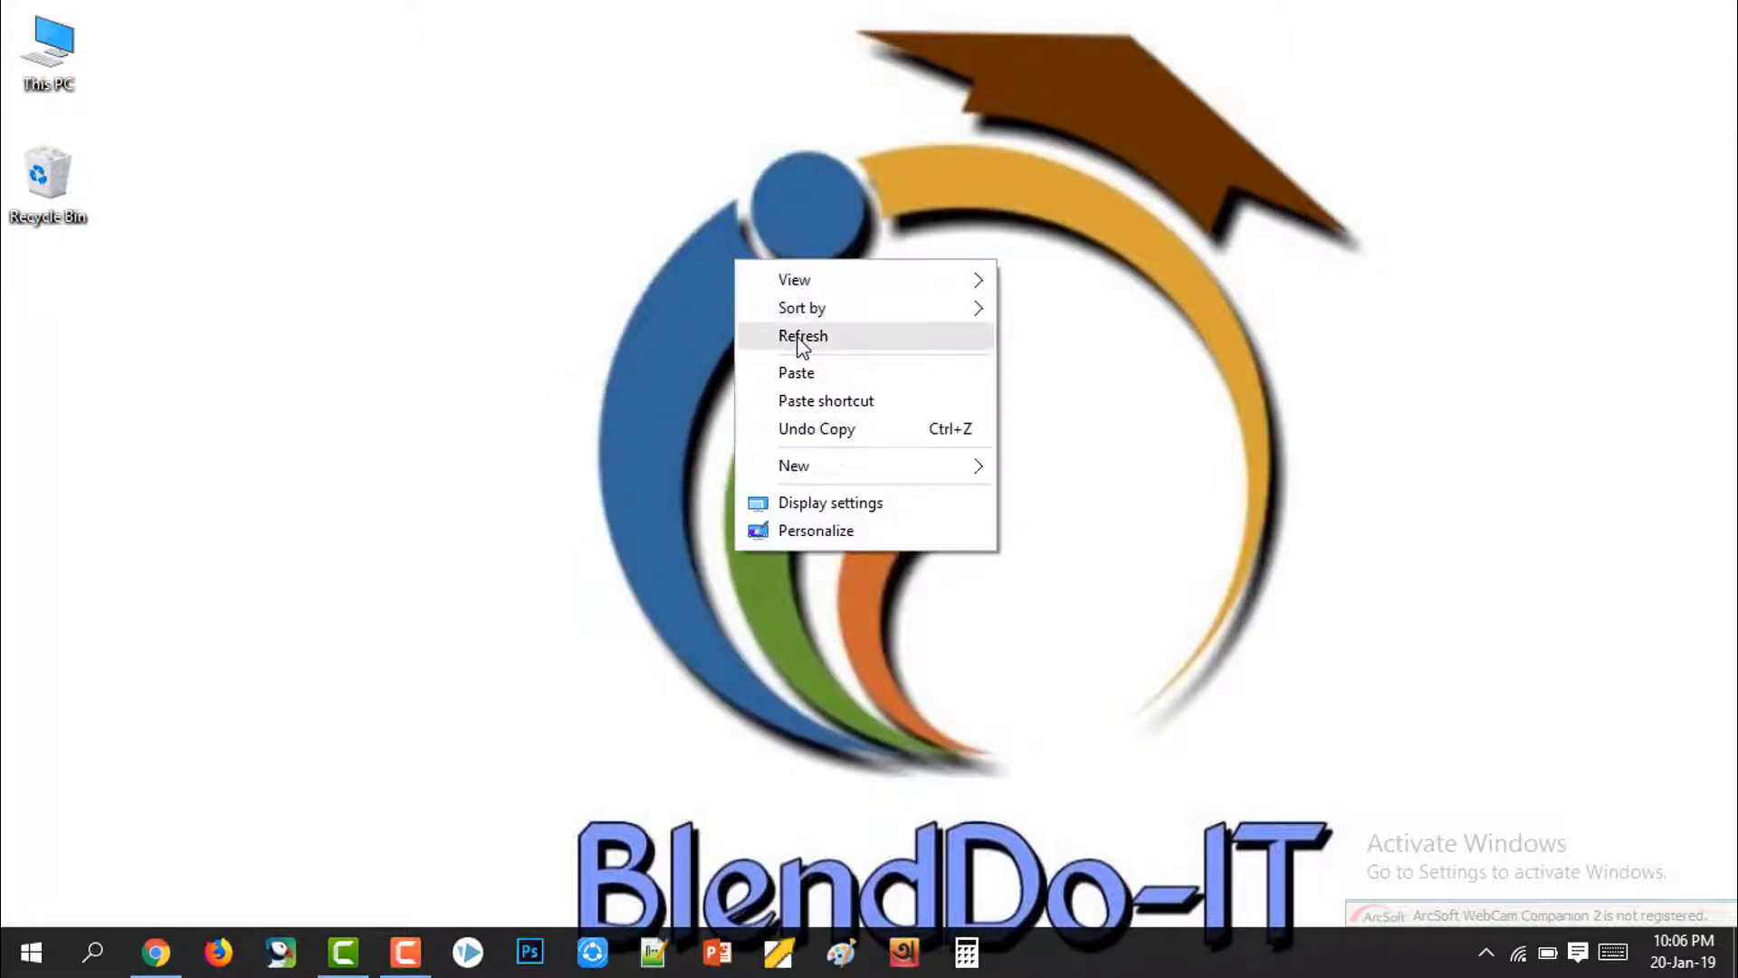
{"action": "left_click", "coordinate": [797, 335]}
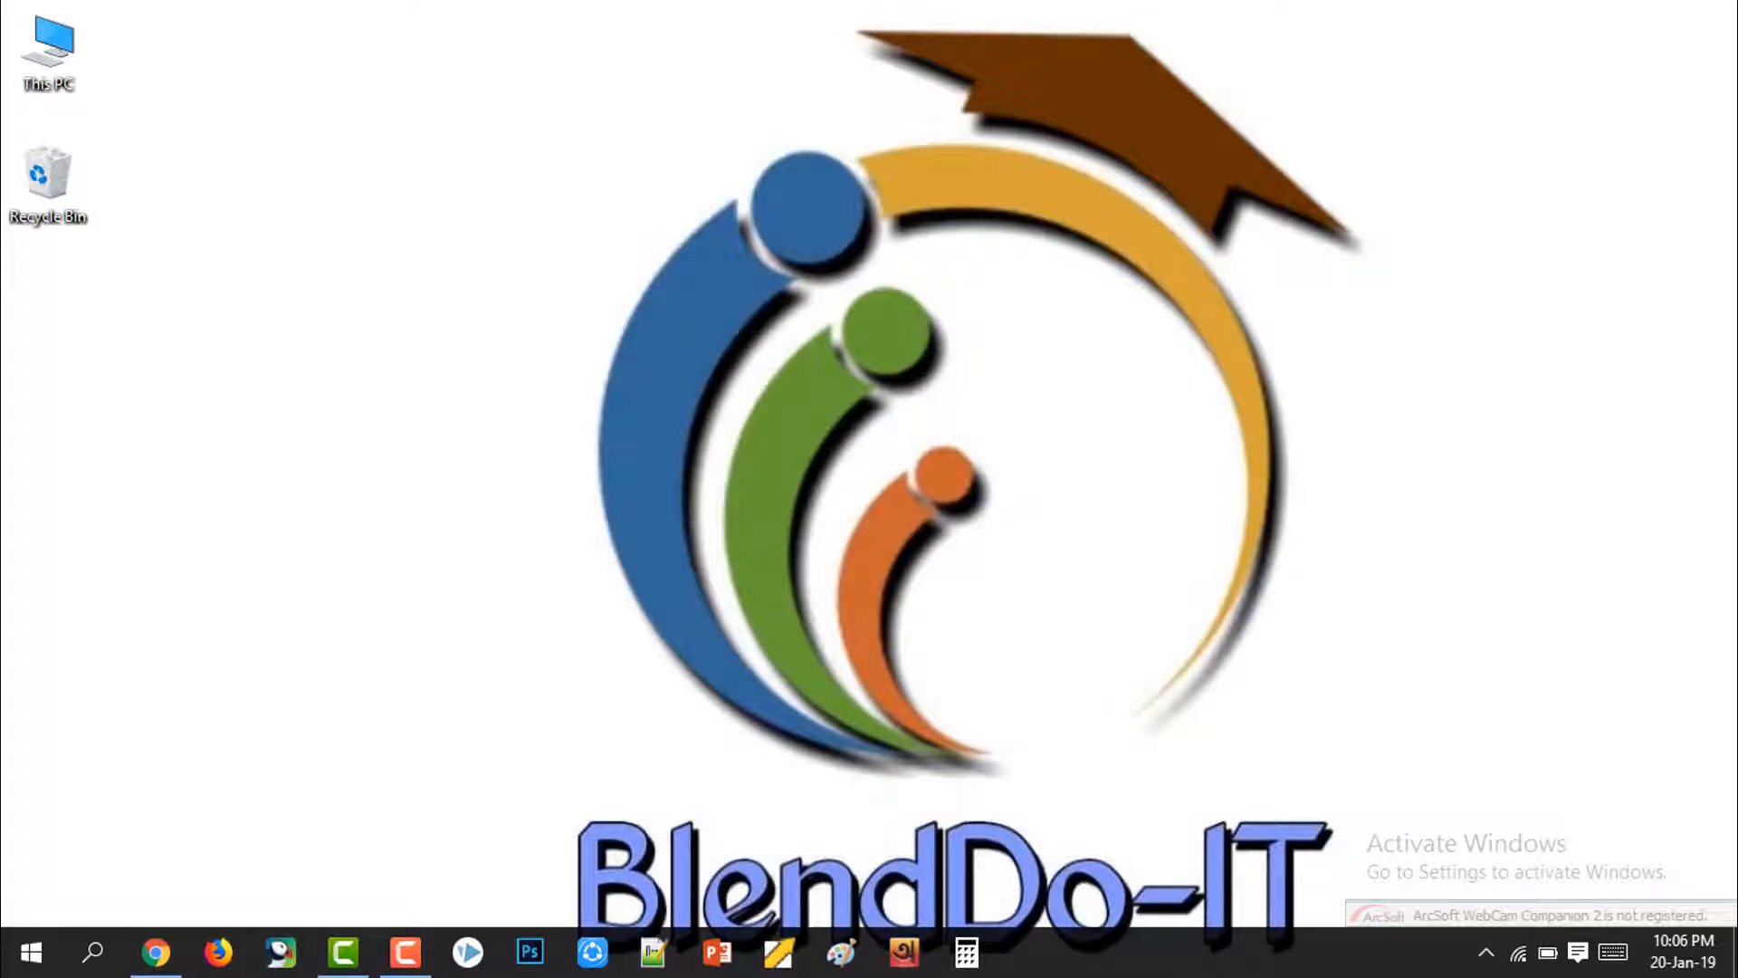
Step: Switch to Chrome, open YouTube's video upload page with the channel creation accepted, and set the upload's visibility to Private
{"action": "left_click", "coordinate": [156, 952]}
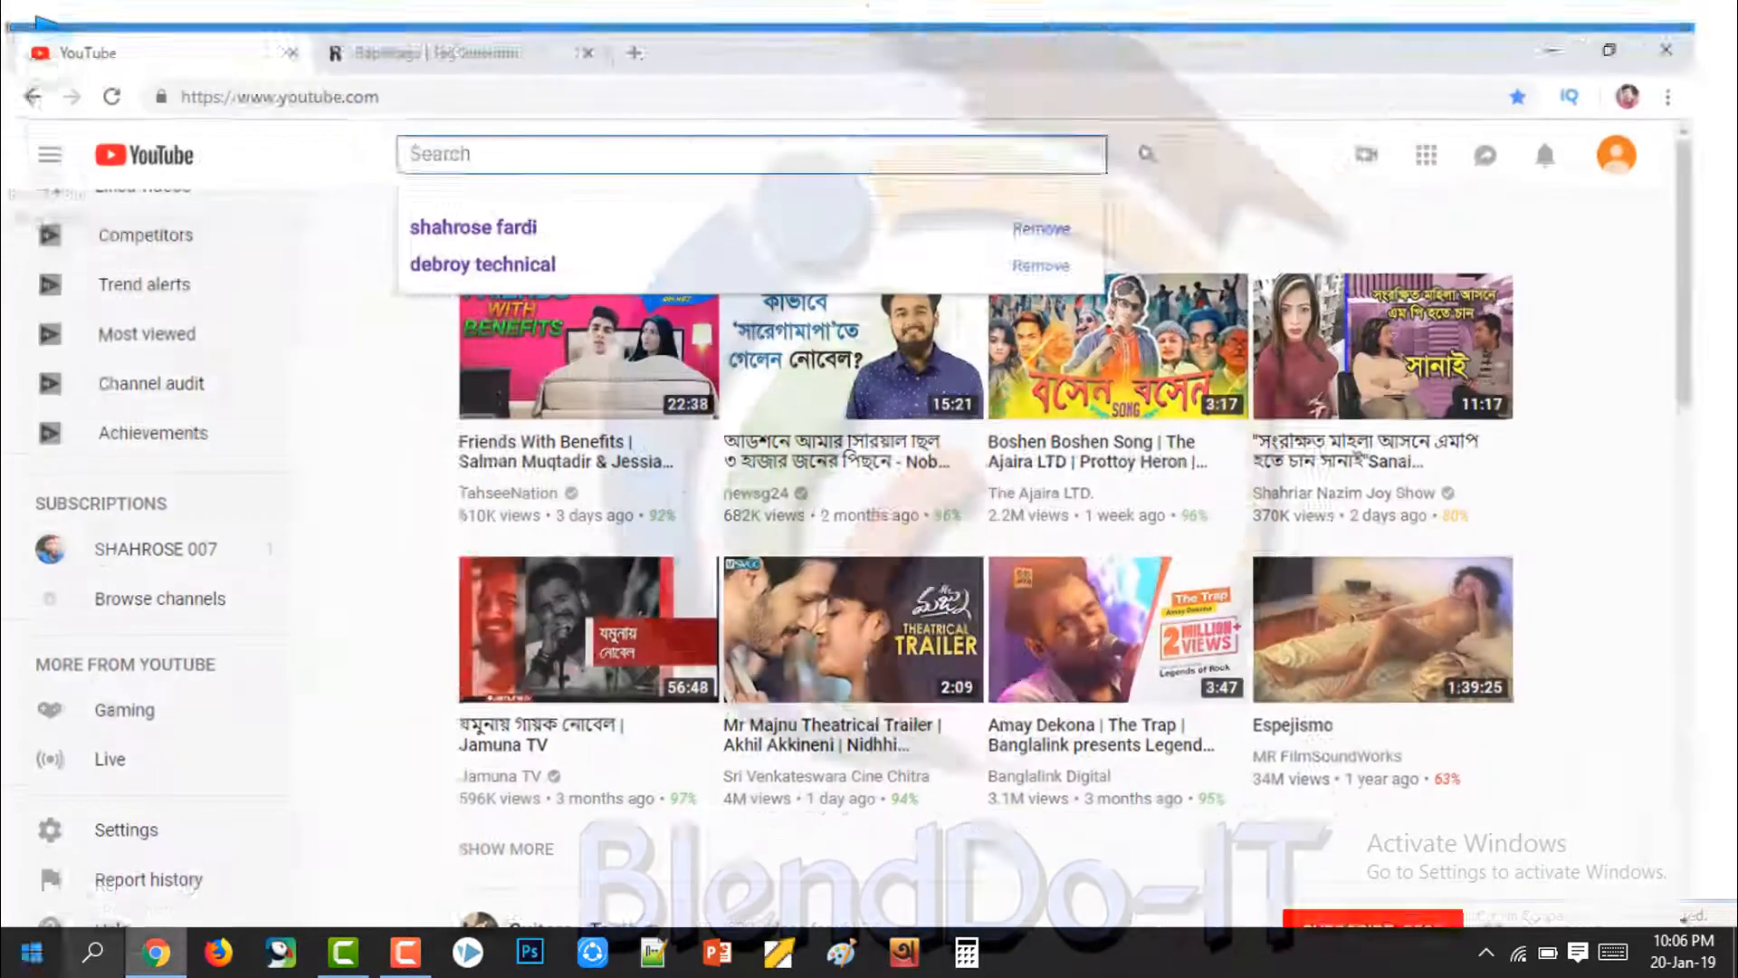
{"action": "left_click", "coordinate": [1673, 315]}
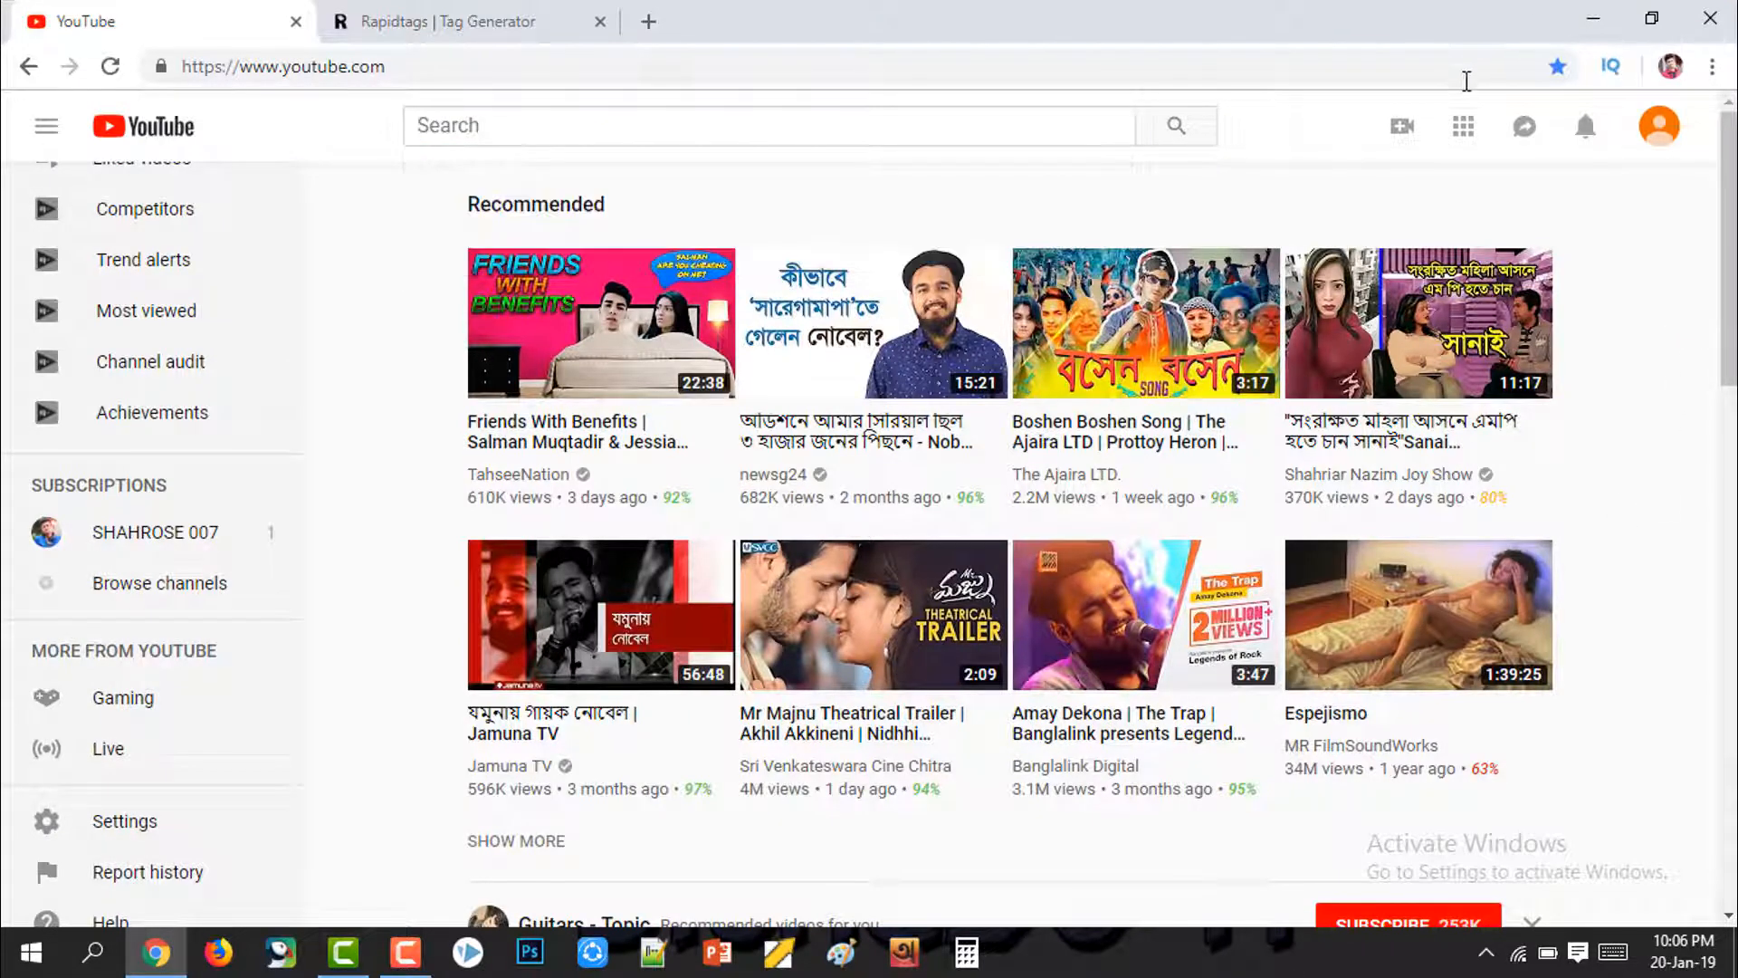
{"action": "left_click", "coordinate": [1392, 136]}
{"action": "left_click", "coordinate": [1440, 215]}
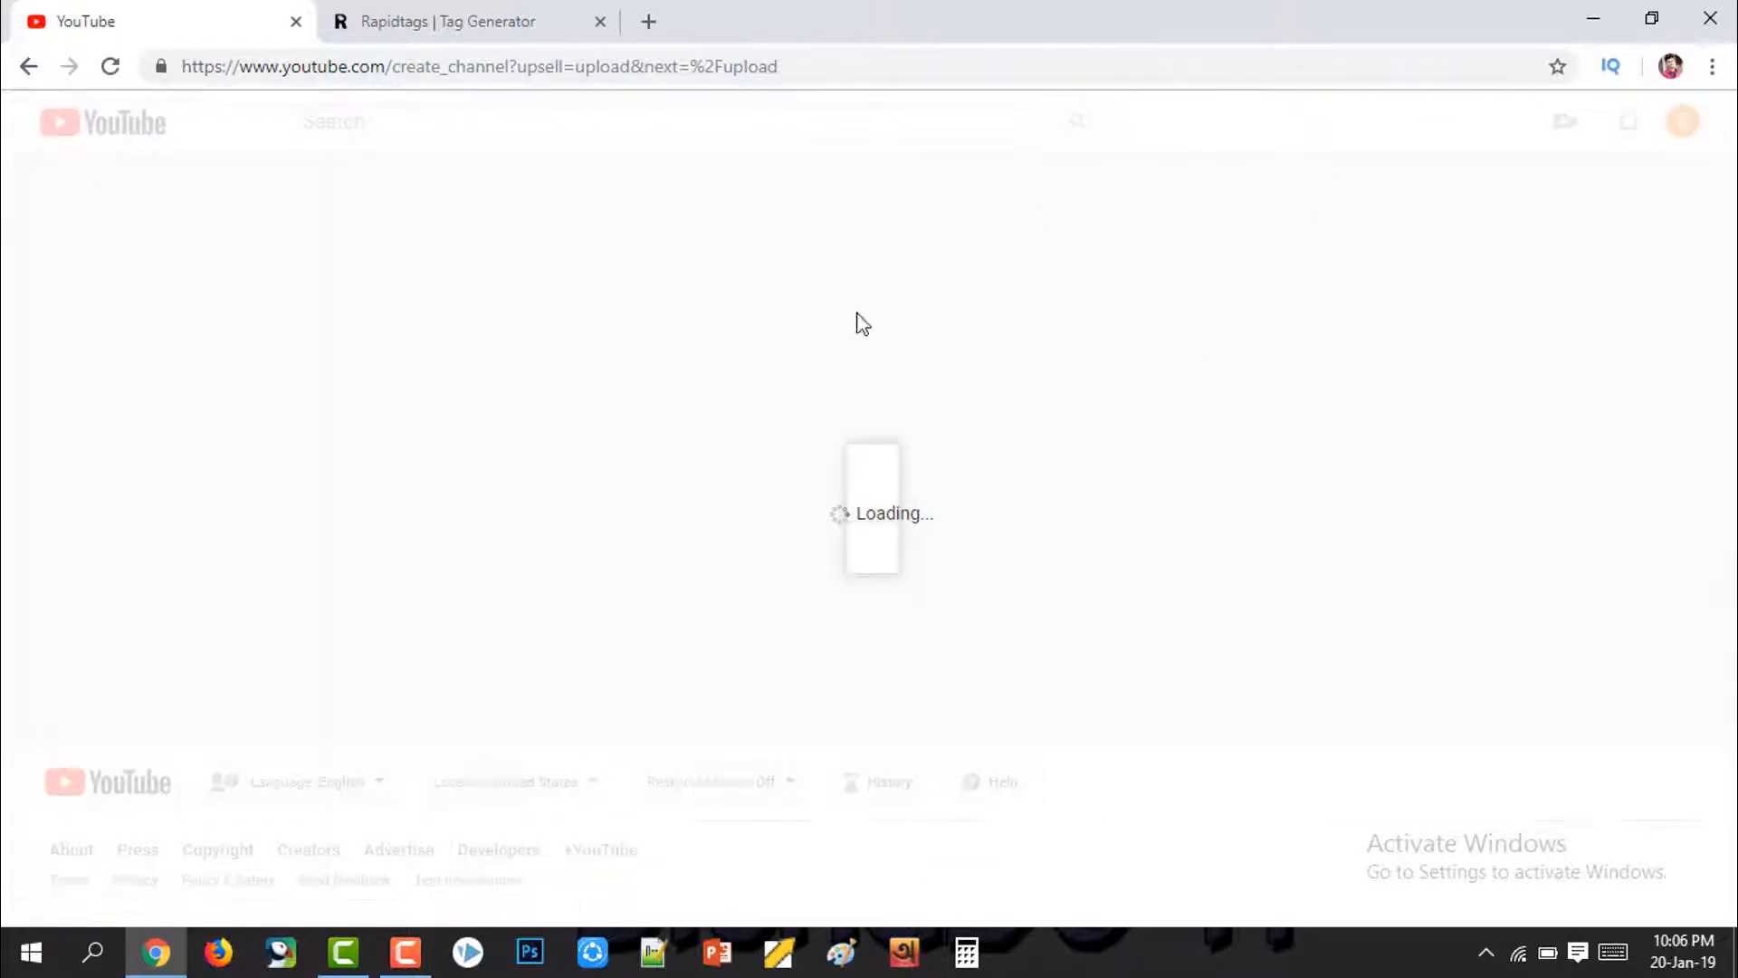
{"action": "left_click", "coordinate": [1090, 670]}
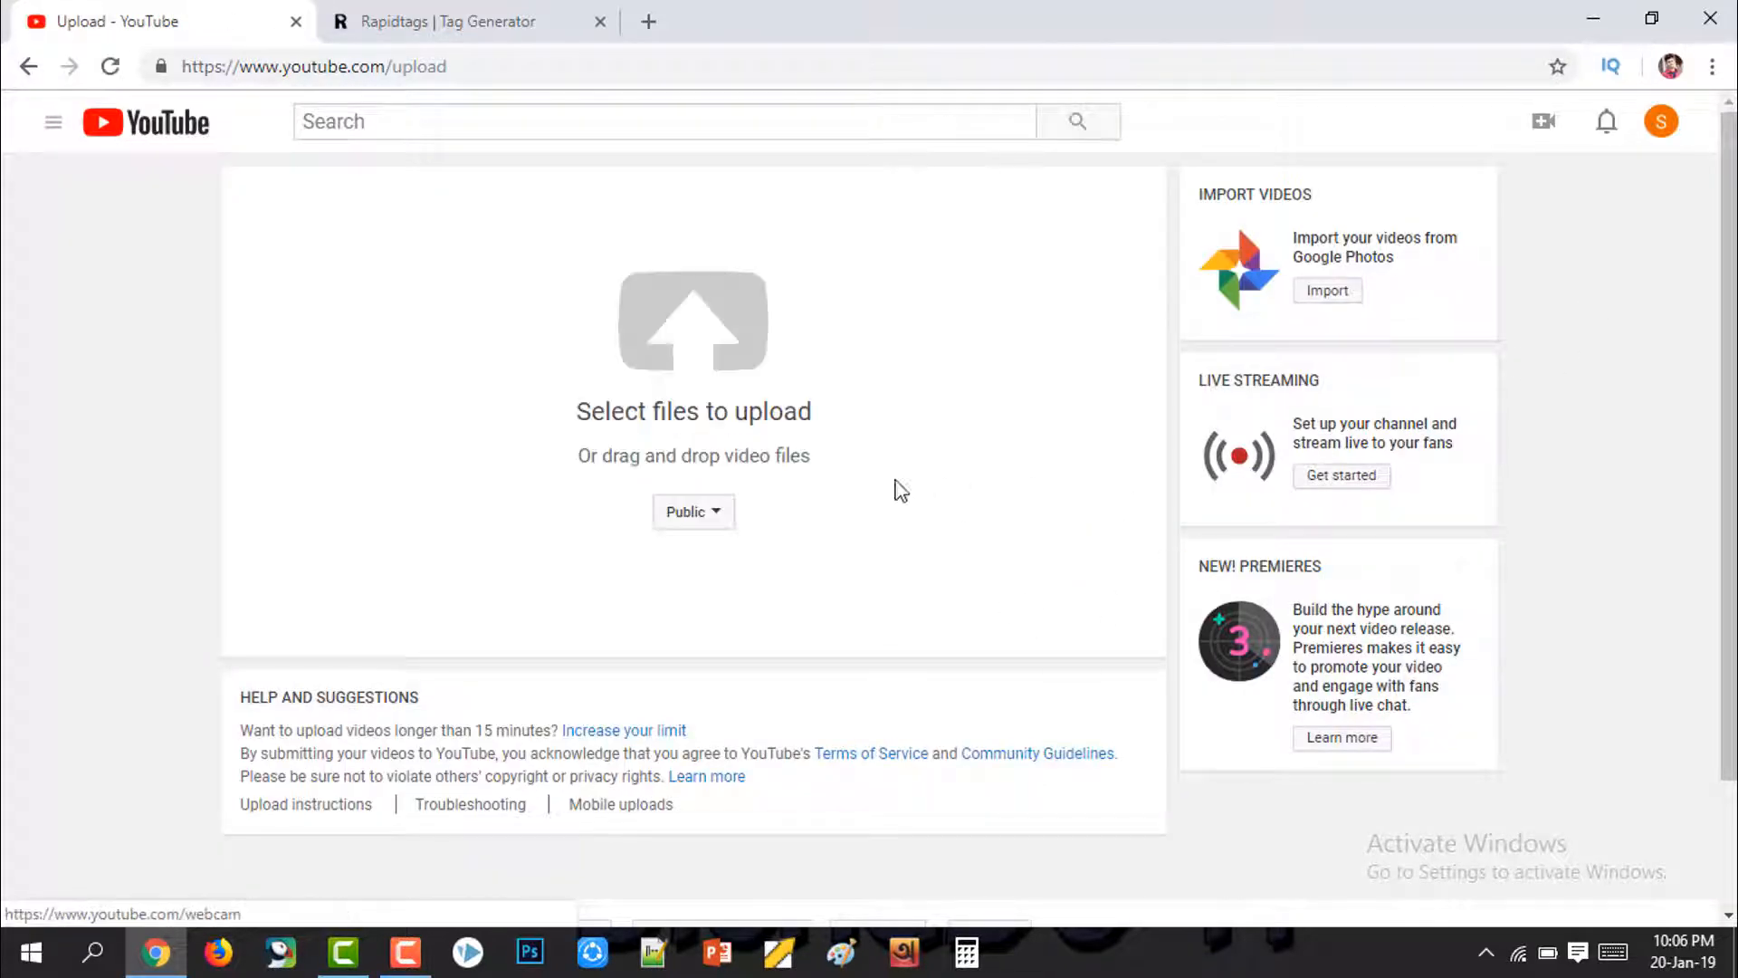
{"action": "left_click", "coordinate": [710, 523]}
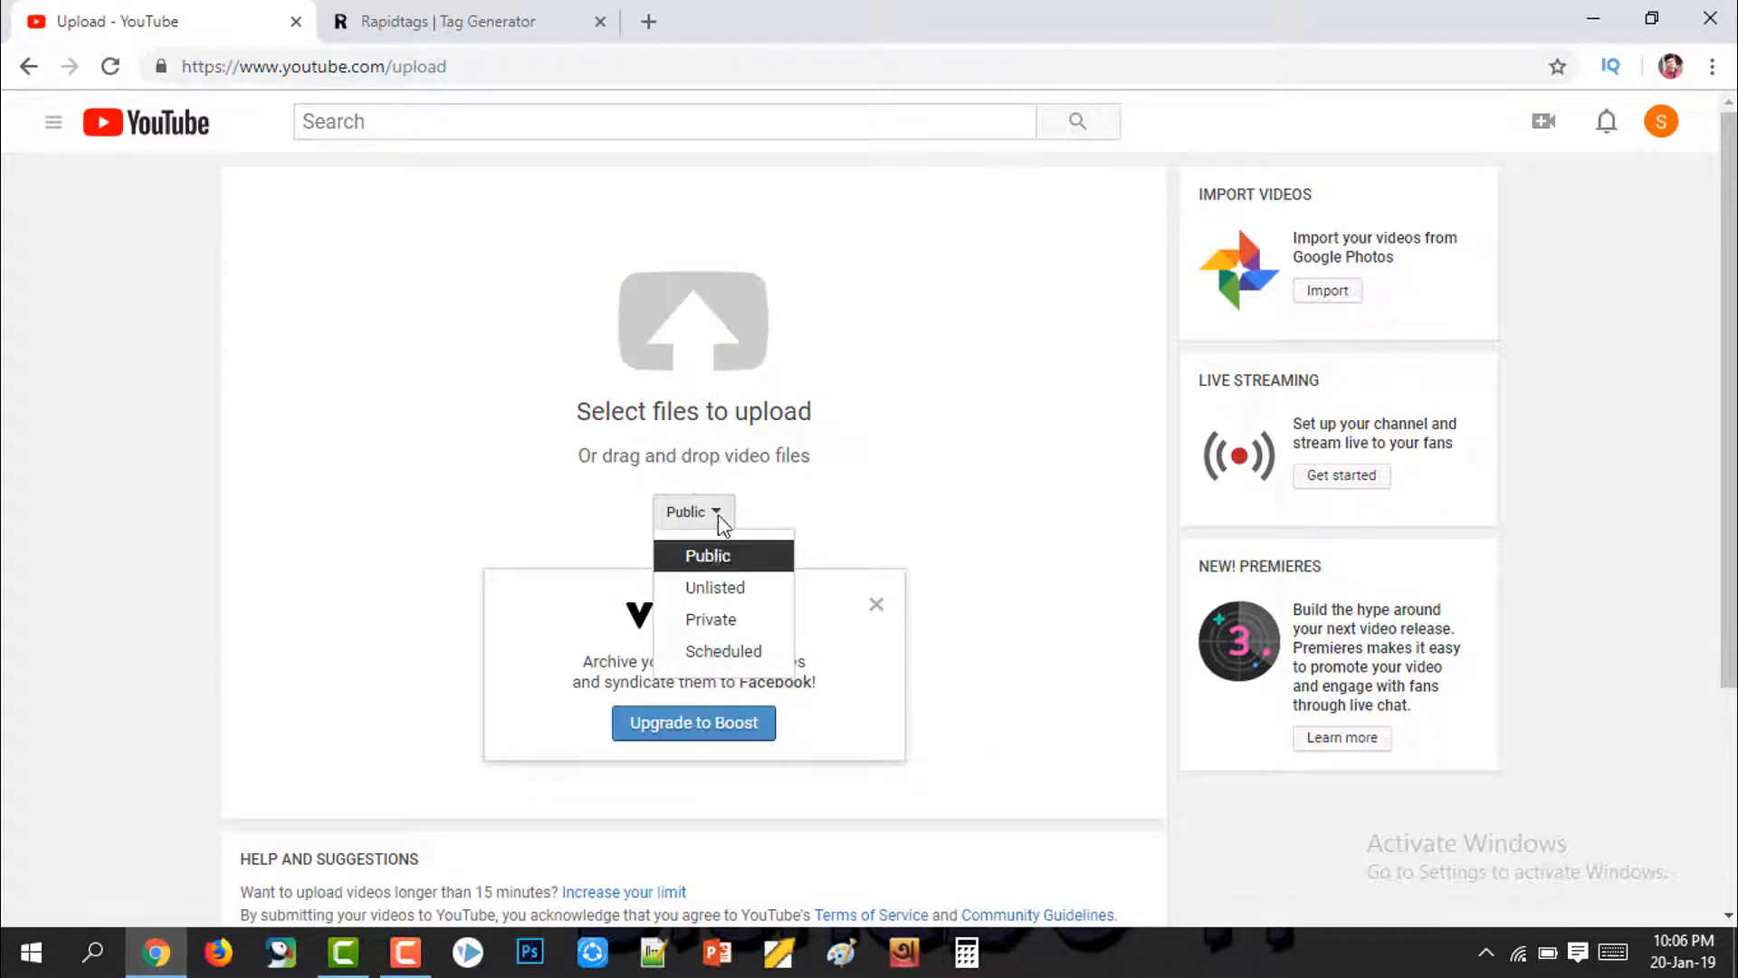
{"action": "left_click", "coordinate": [710, 621]}
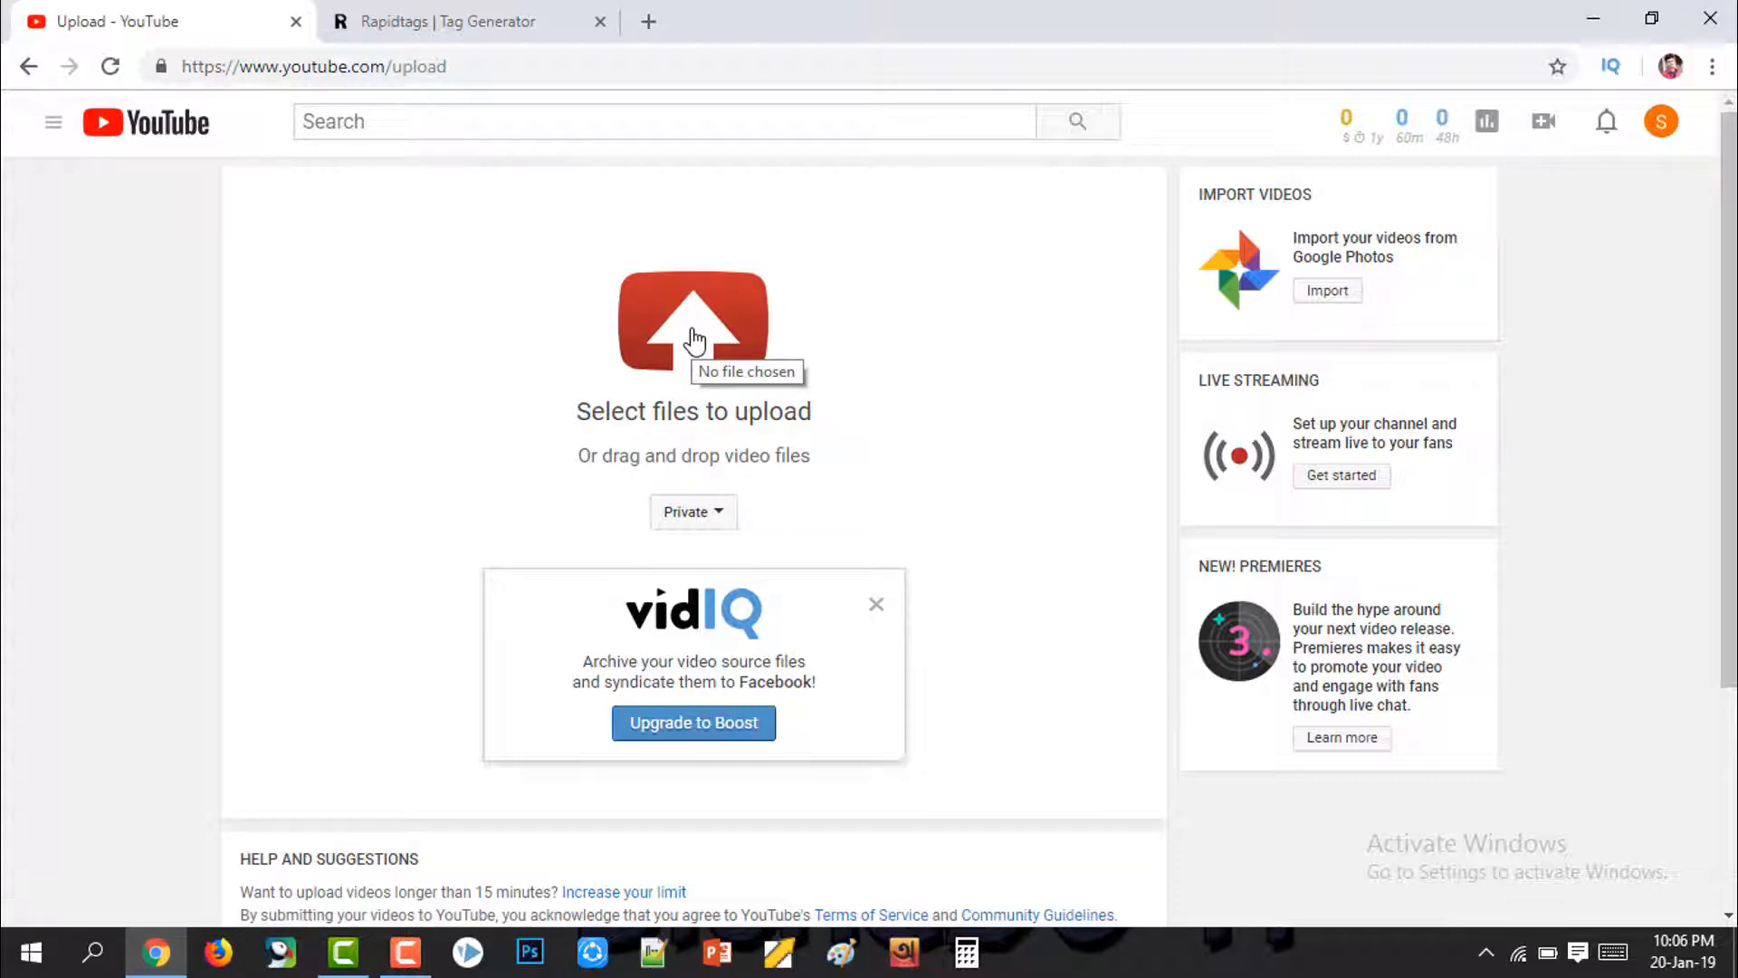
{"action": "left_click", "coordinate": [405, 952]}
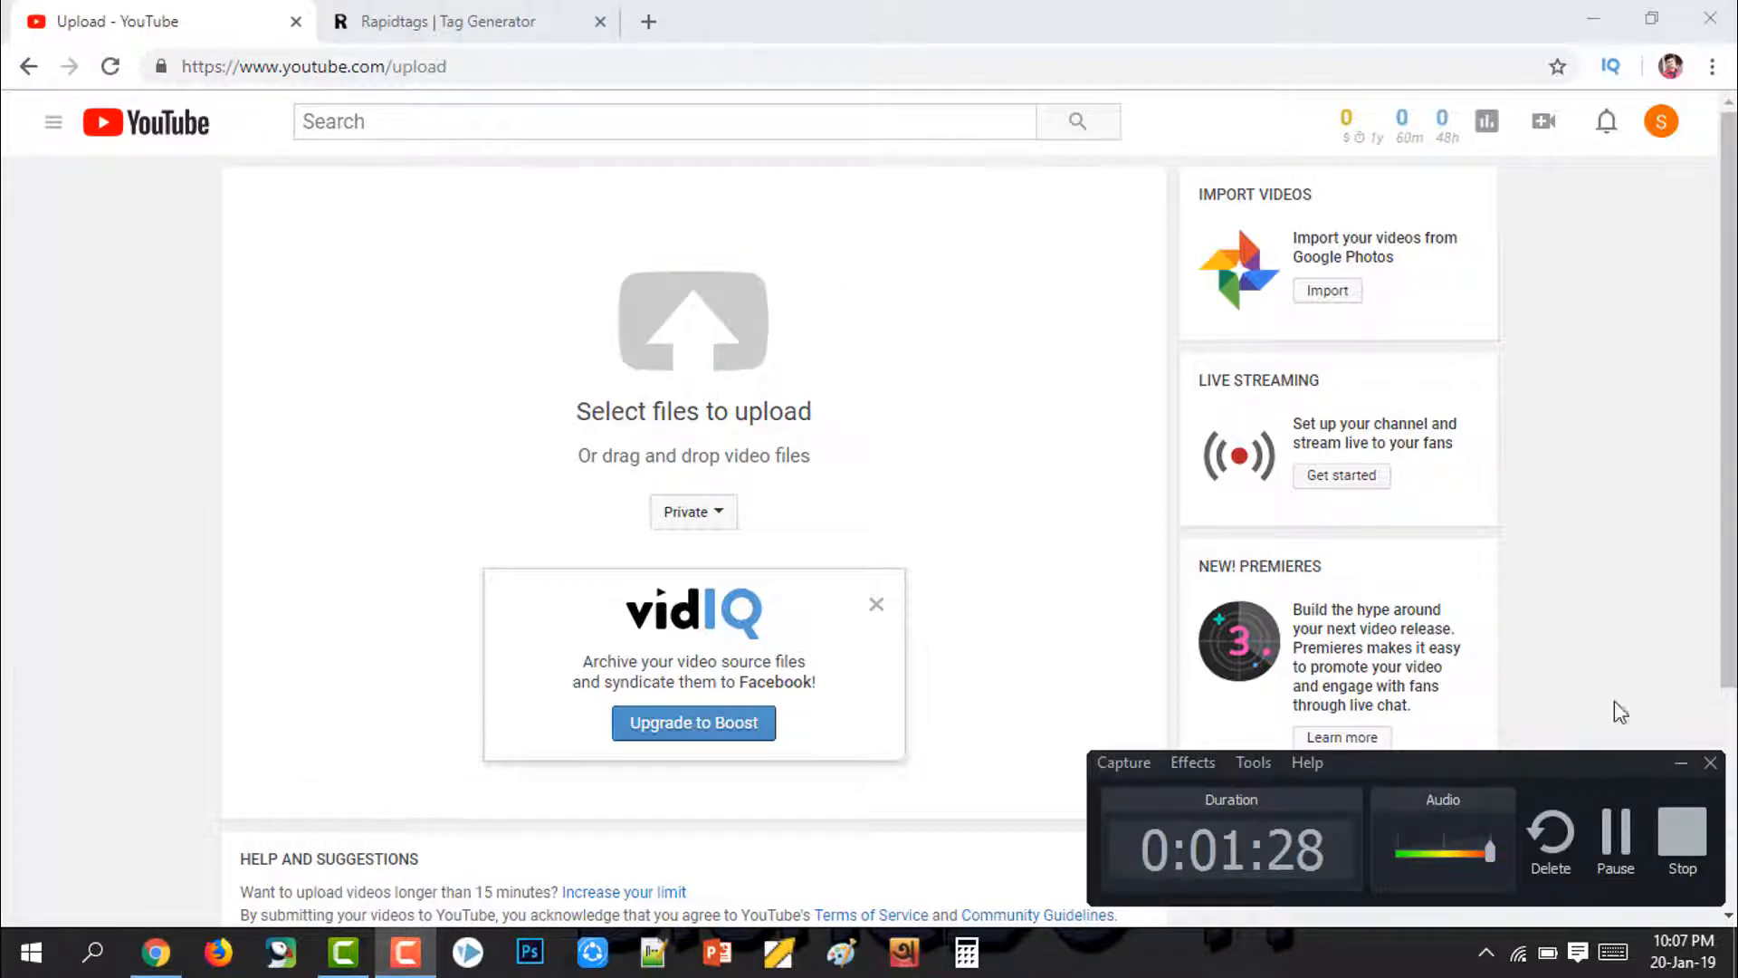
{"action": "left_click", "coordinate": [1625, 873]}
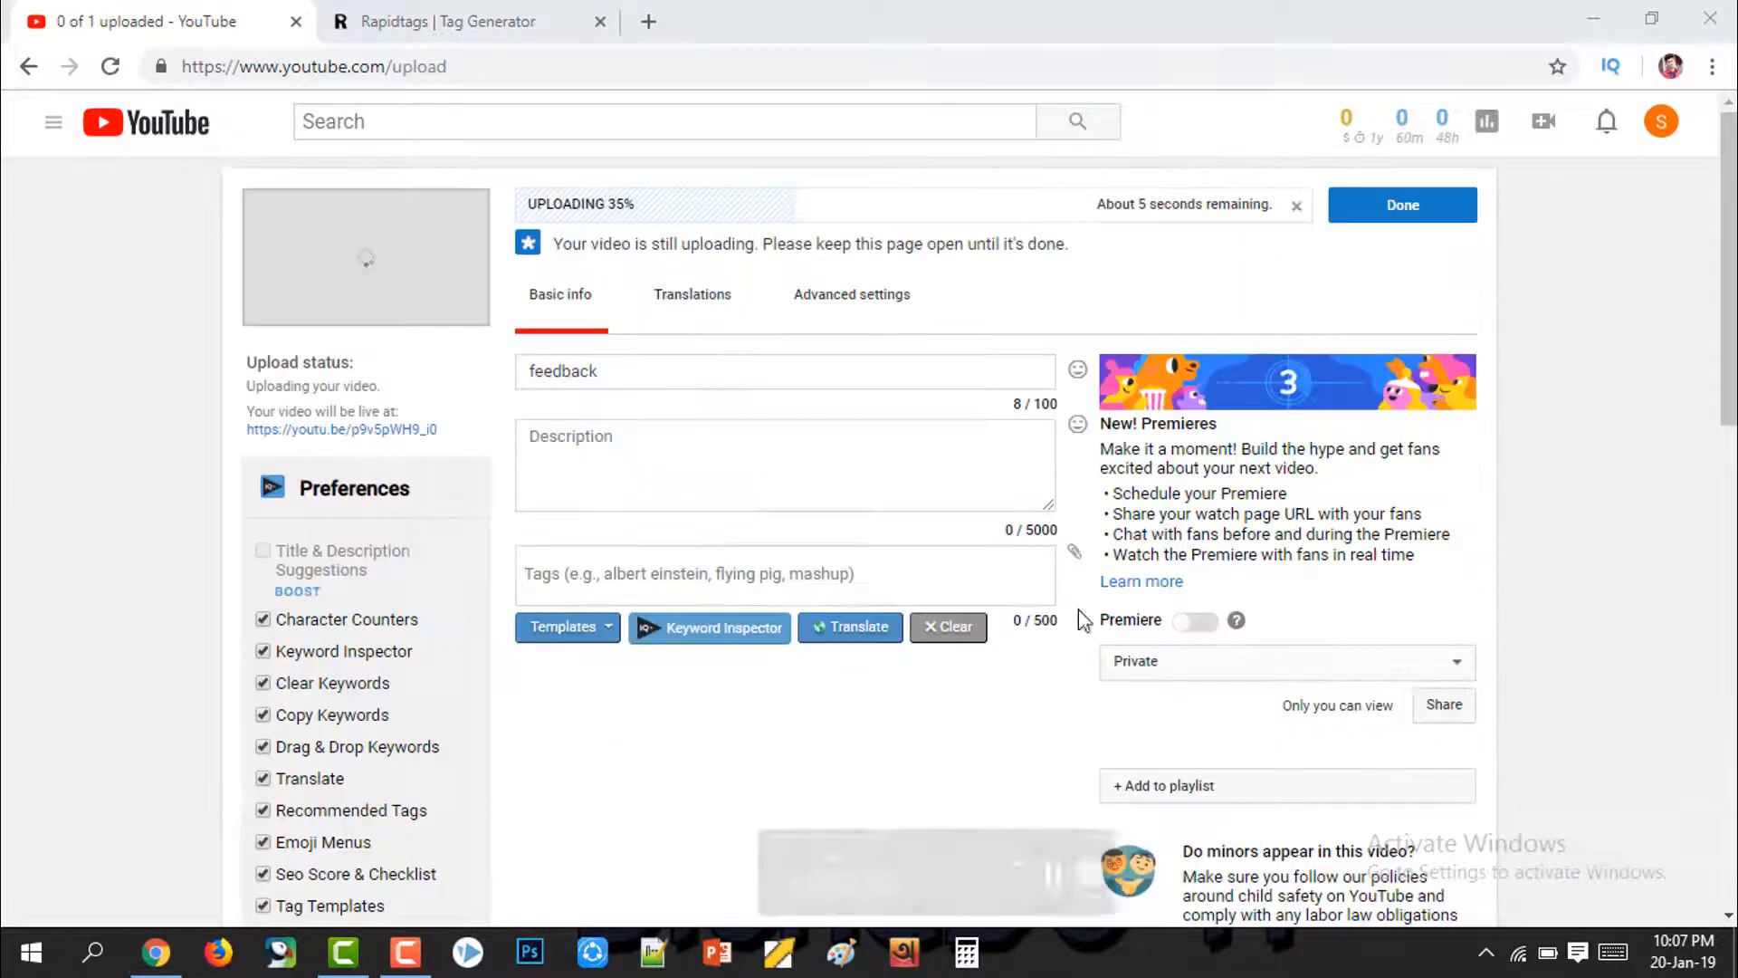
Step: Clear the default title "feedback" from the uploaded video's basic info
{"action": "scroll", "coordinate": [824, 600], "scroll_direction": "down", "scroll_amount": 7}
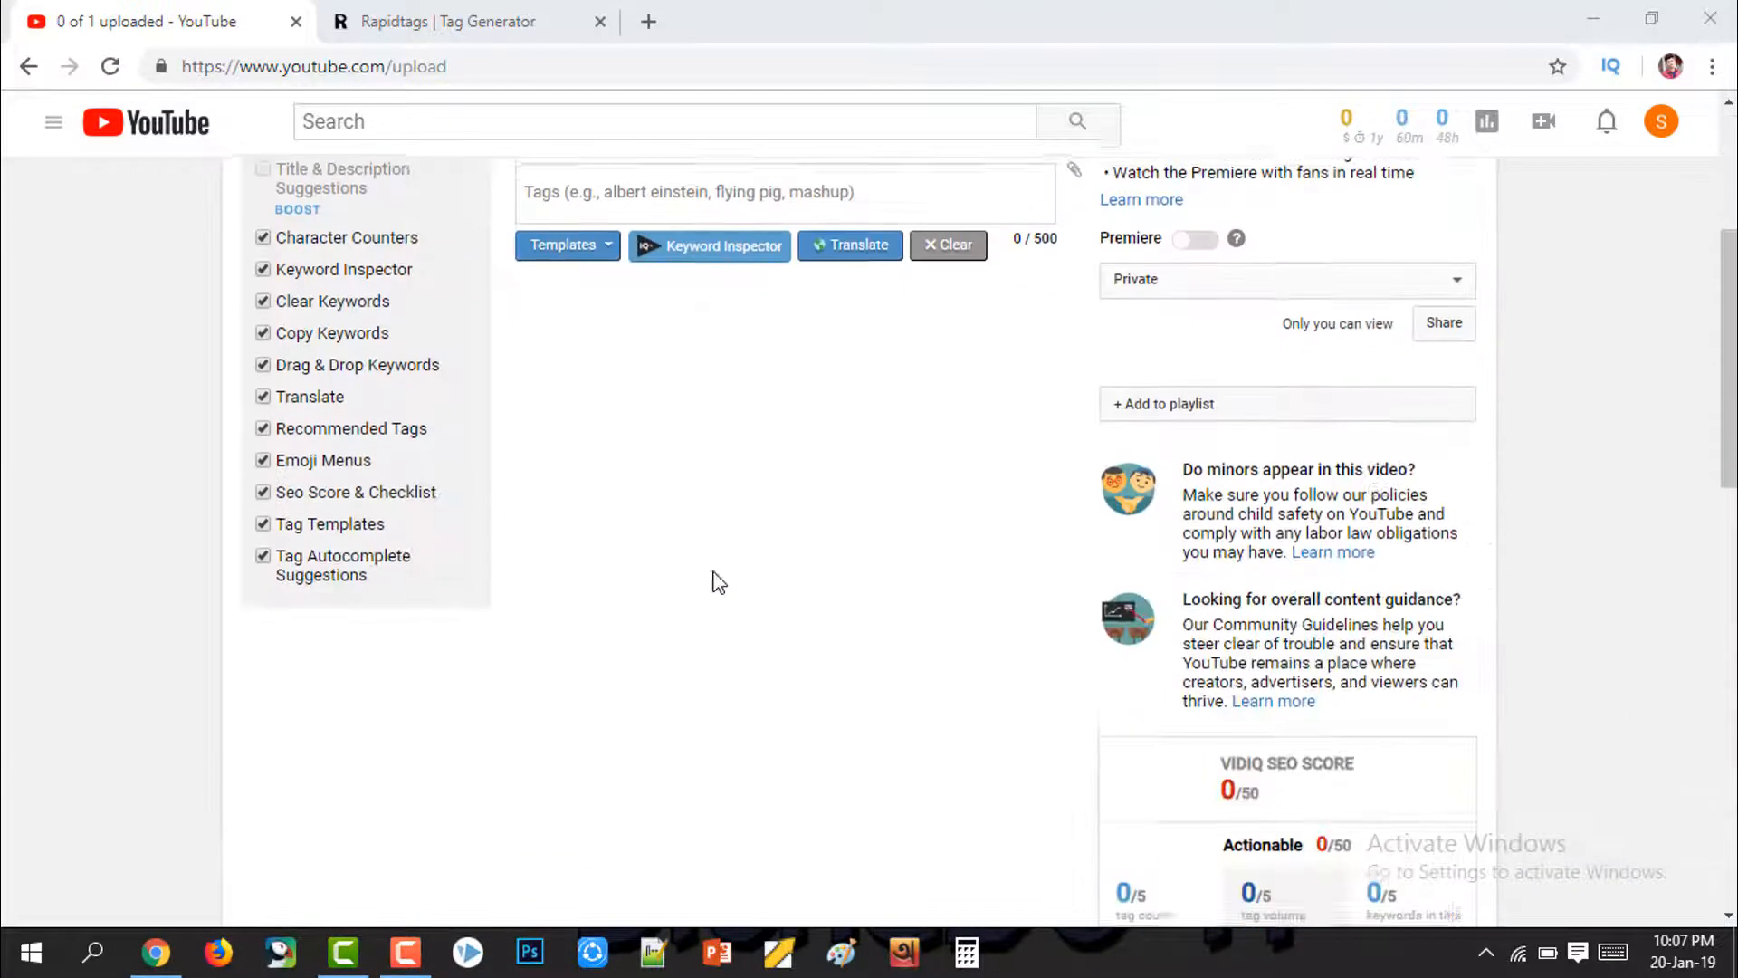
{"action": "scroll", "coordinate": [824, 600], "scroll_direction": "down", "scroll_amount": 6}
{"action": "scroll", "coordinate": [862, 610], "scroll_direction": "up", "scroll_amount": 8}
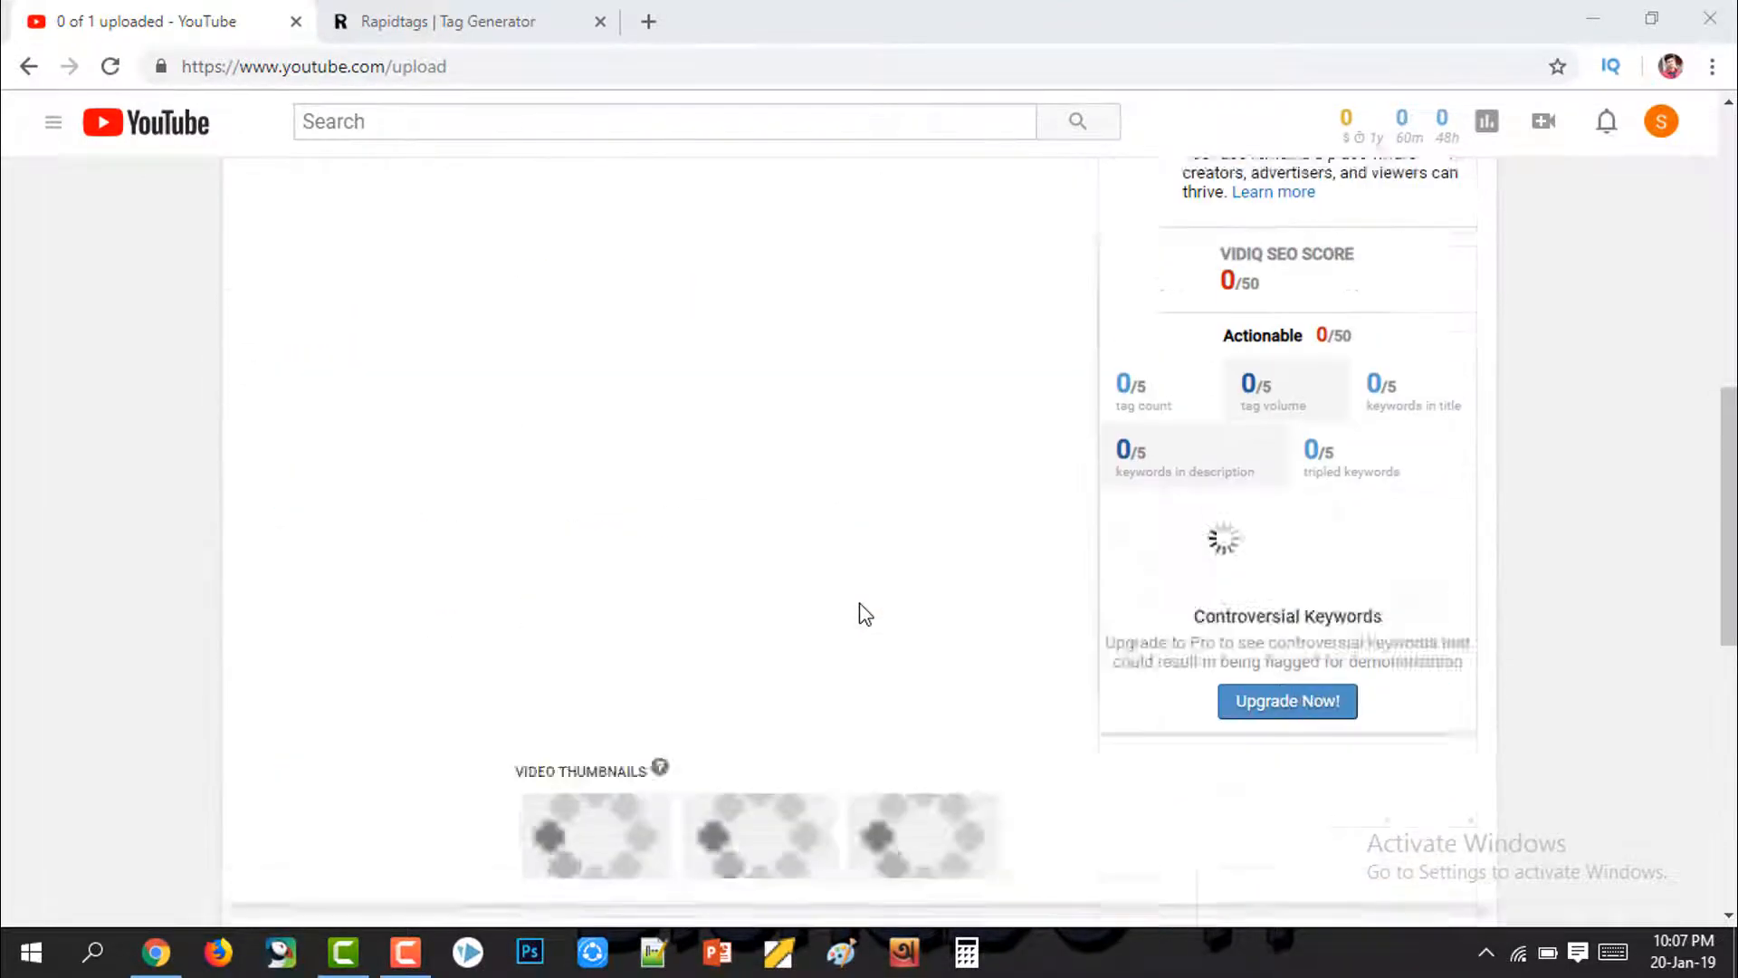
{"action": "scroll", "coordinate": [865, 614], "scroll_direction": "up", "scroll_amount": 5}
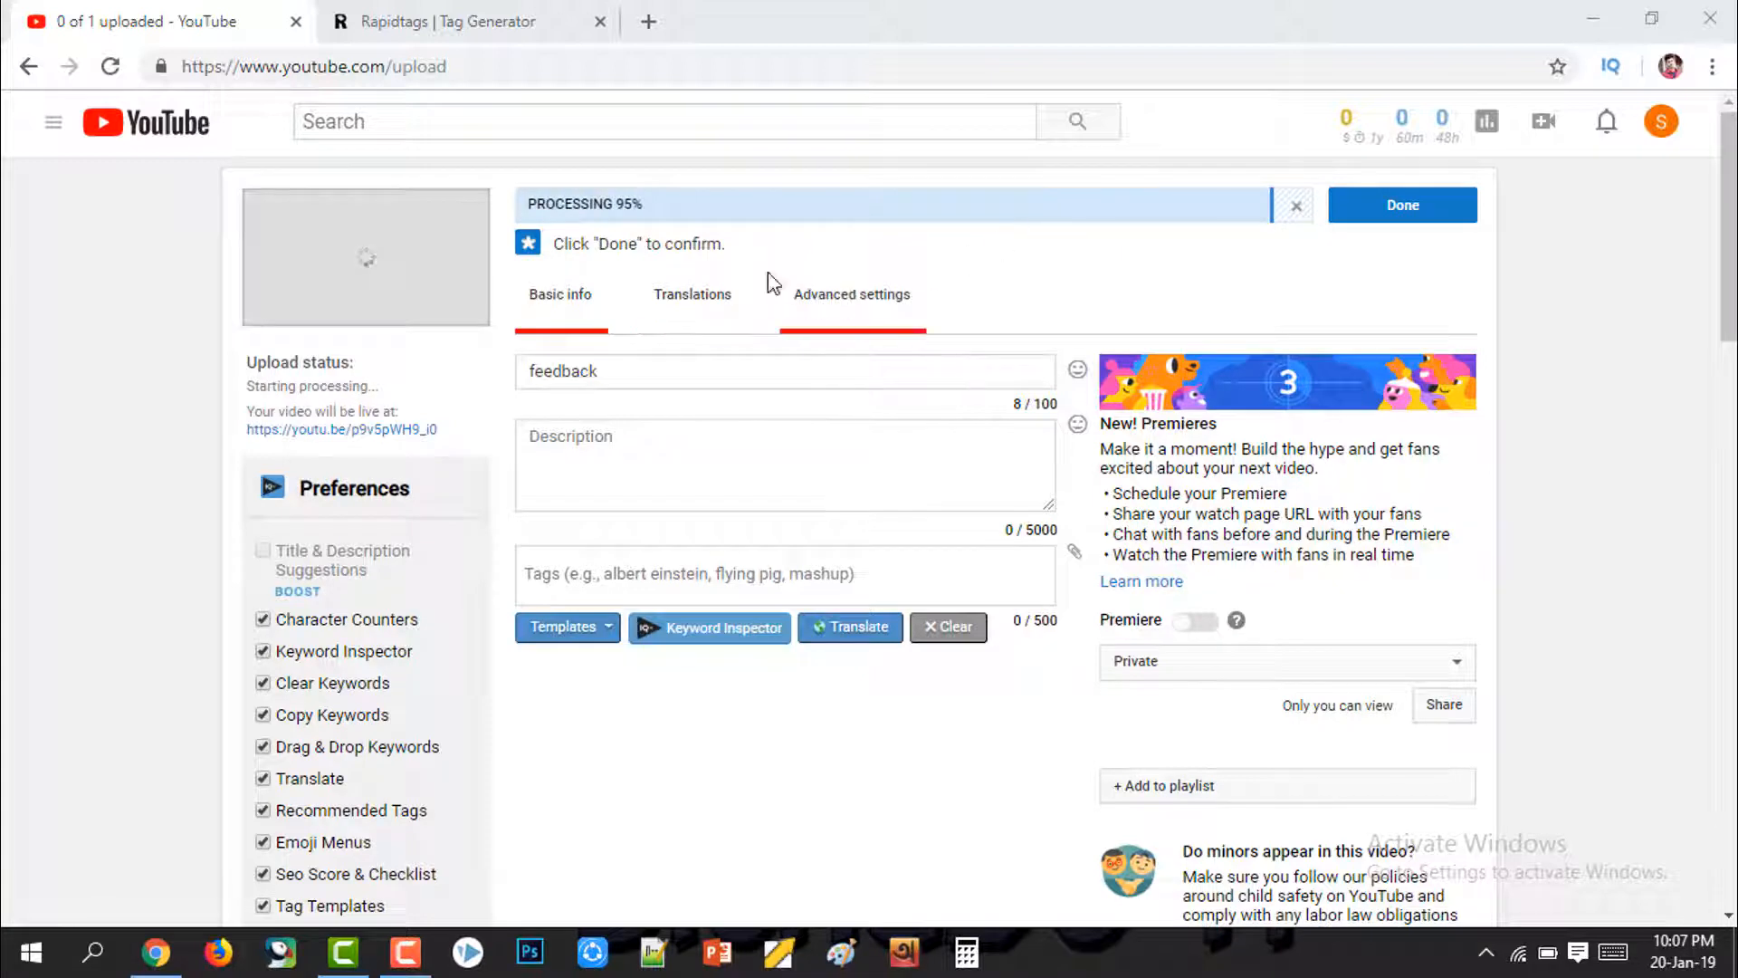
{"action": "left_click_drag", "start_coordinate": [662, 355], "coordinate": [497, 377]}
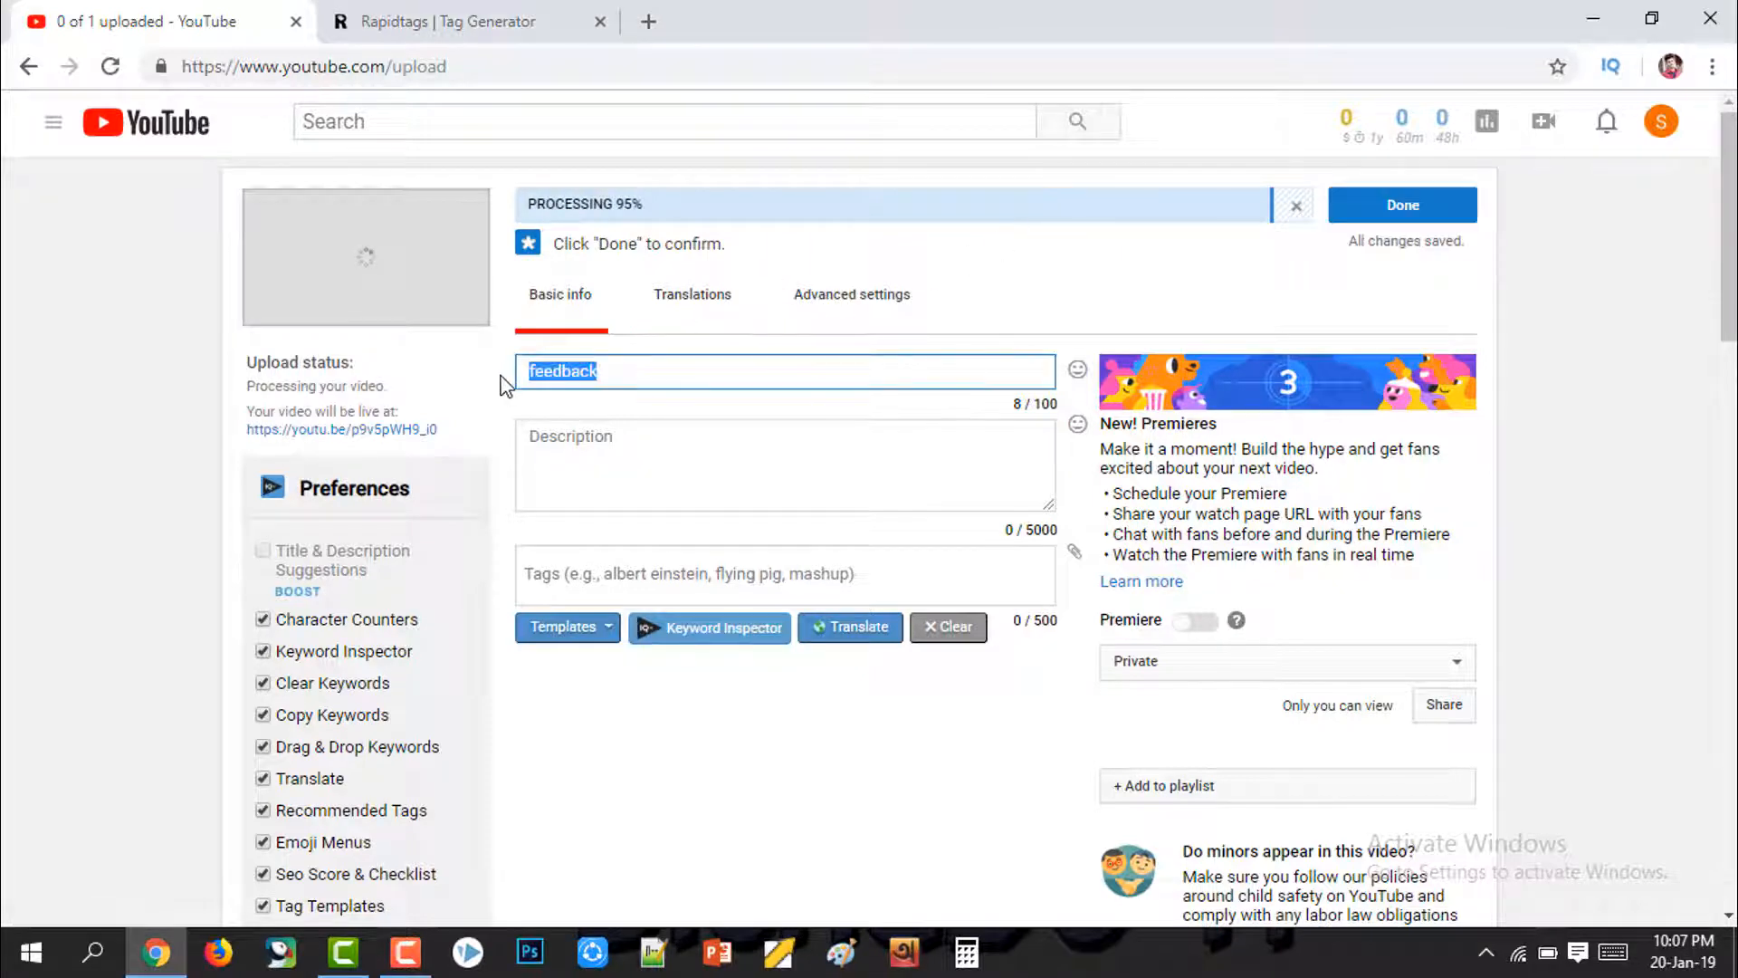
{"action": "key", "text": "BackSpace"}
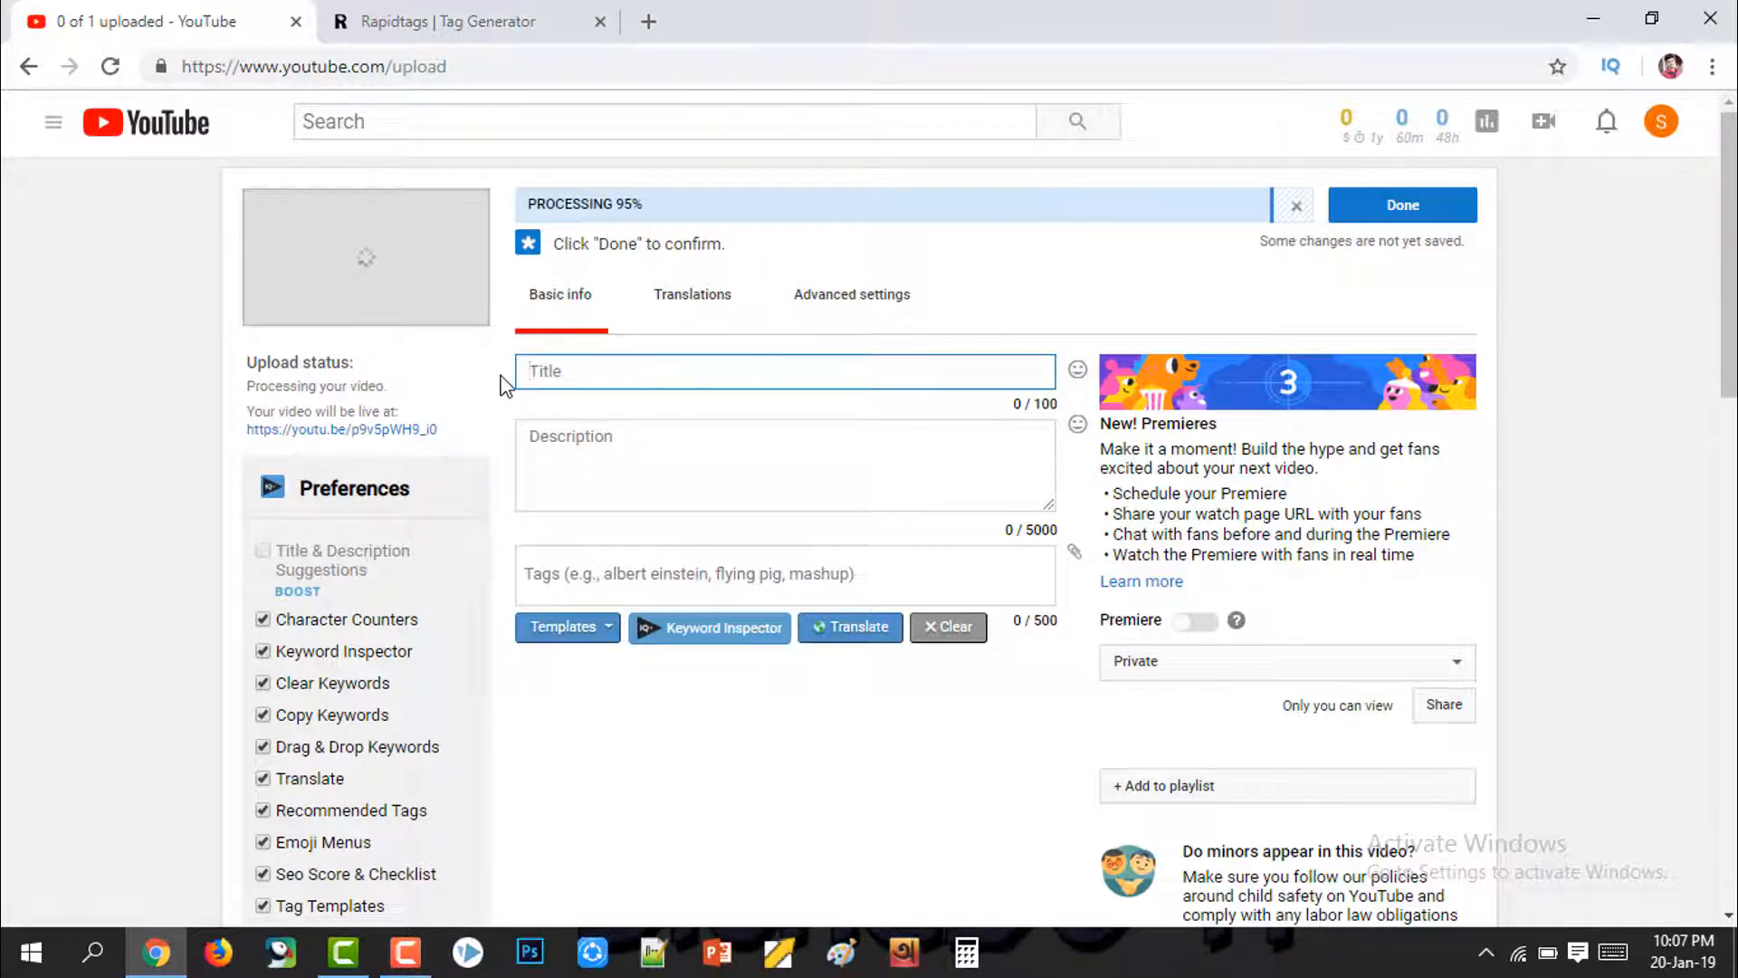
Step: Open the YouTube home page in a new tab and enter "how to earn" as the search text to get suggestions
{"action": "right_click", "coordinate": [161, 127]}
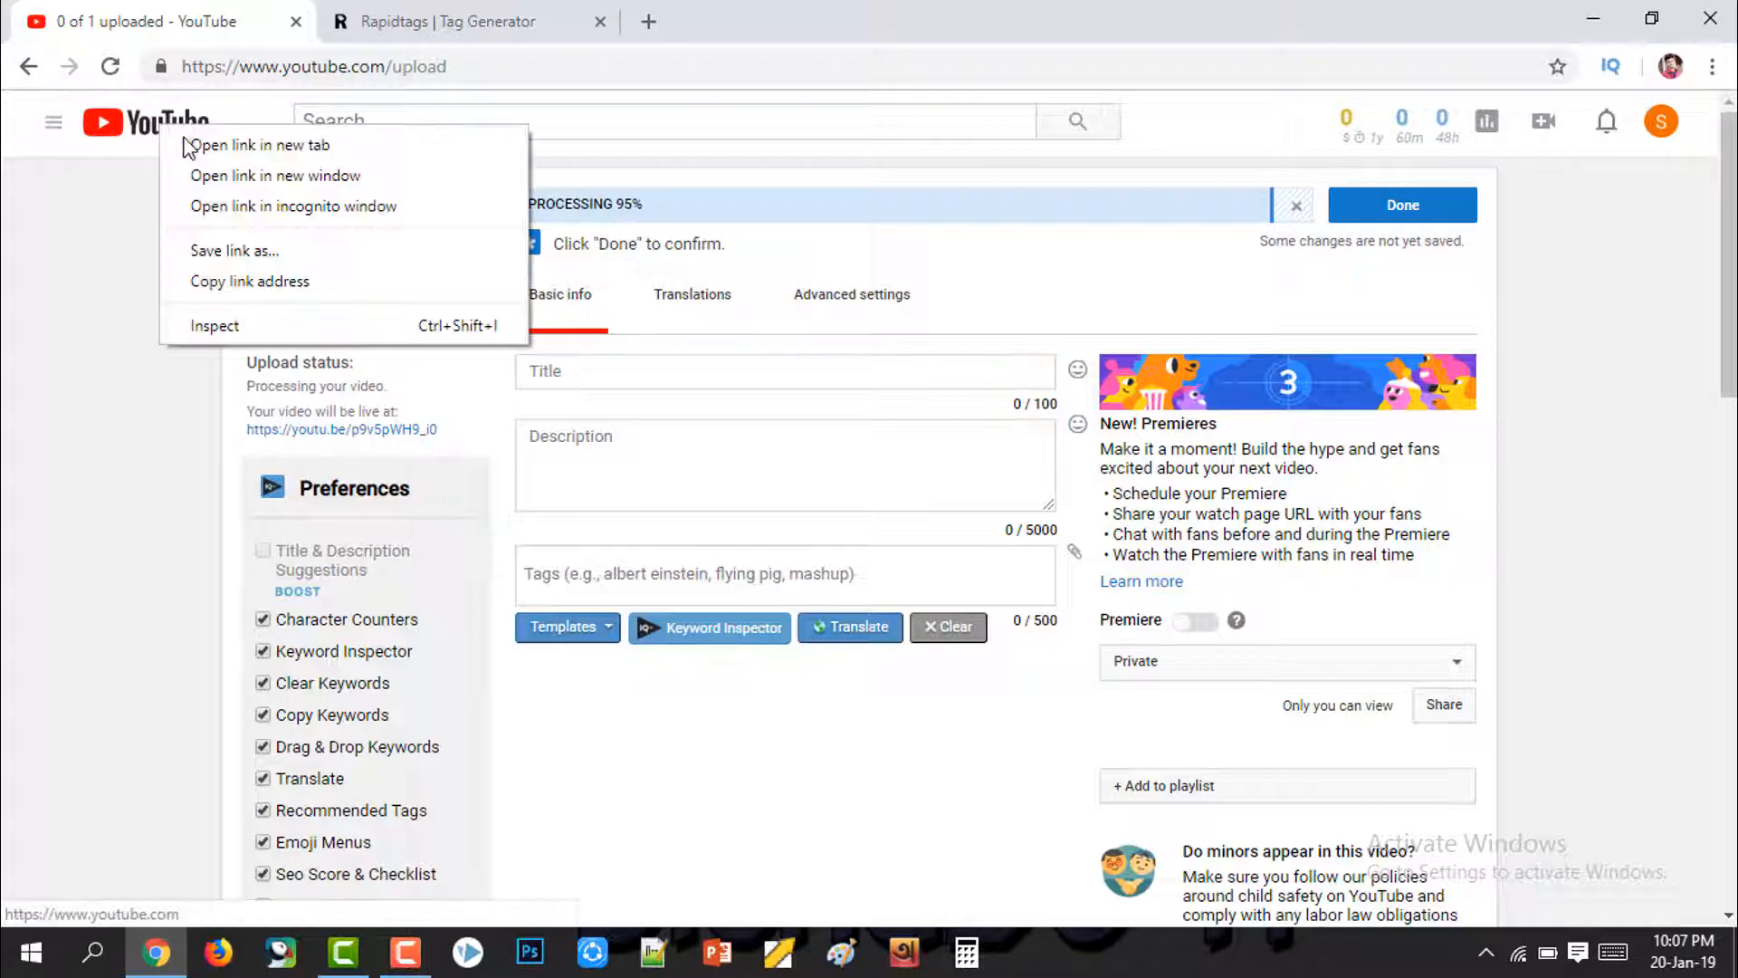
{"action": "left_click", "coordinate": [189, 147]}
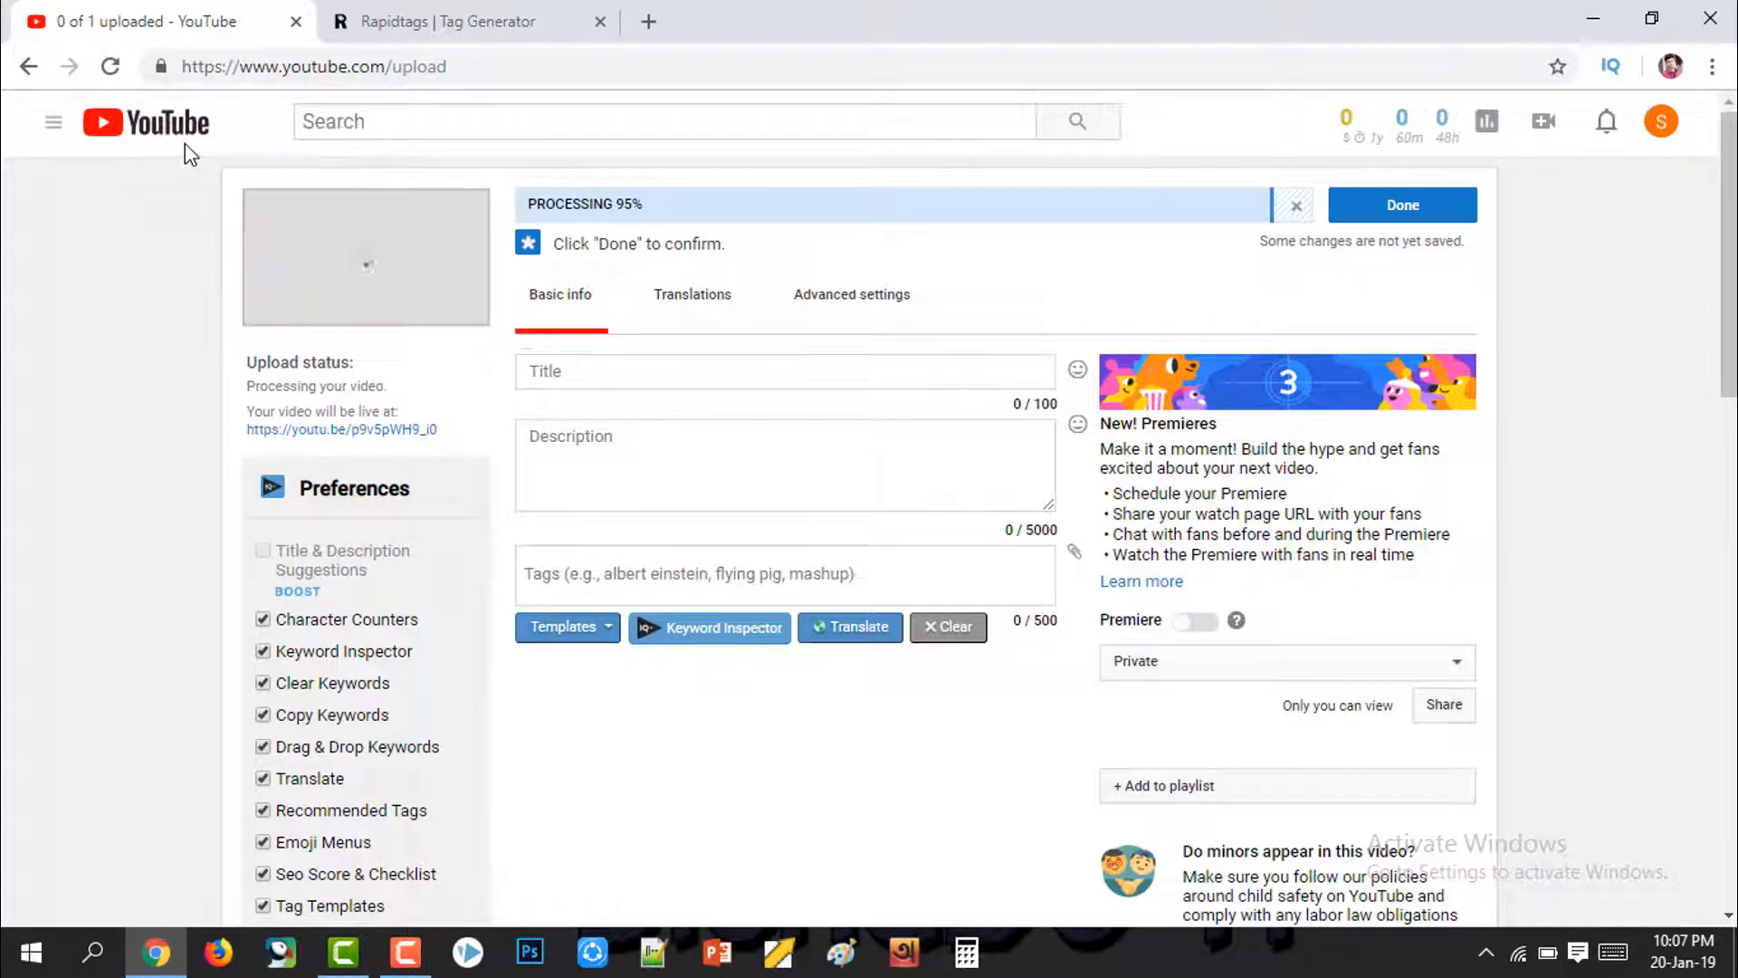
{"action": "left_click", "coordinate": [451, 20]}
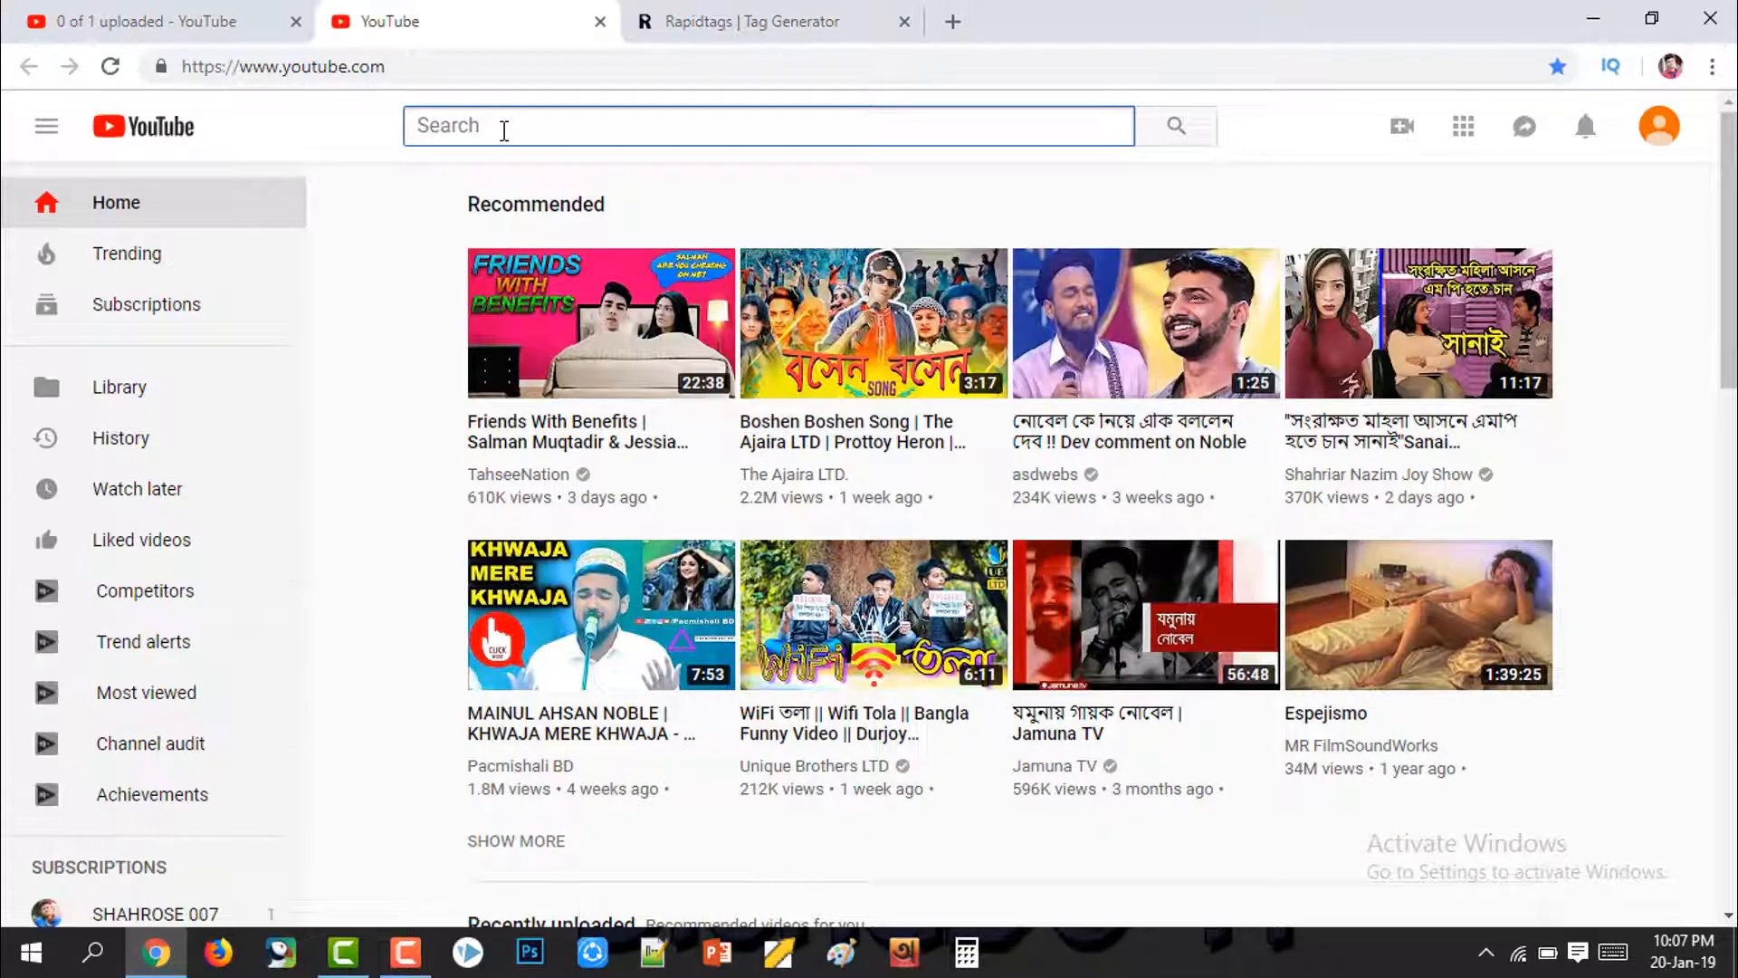
{"action": "type", "text": "ho"}
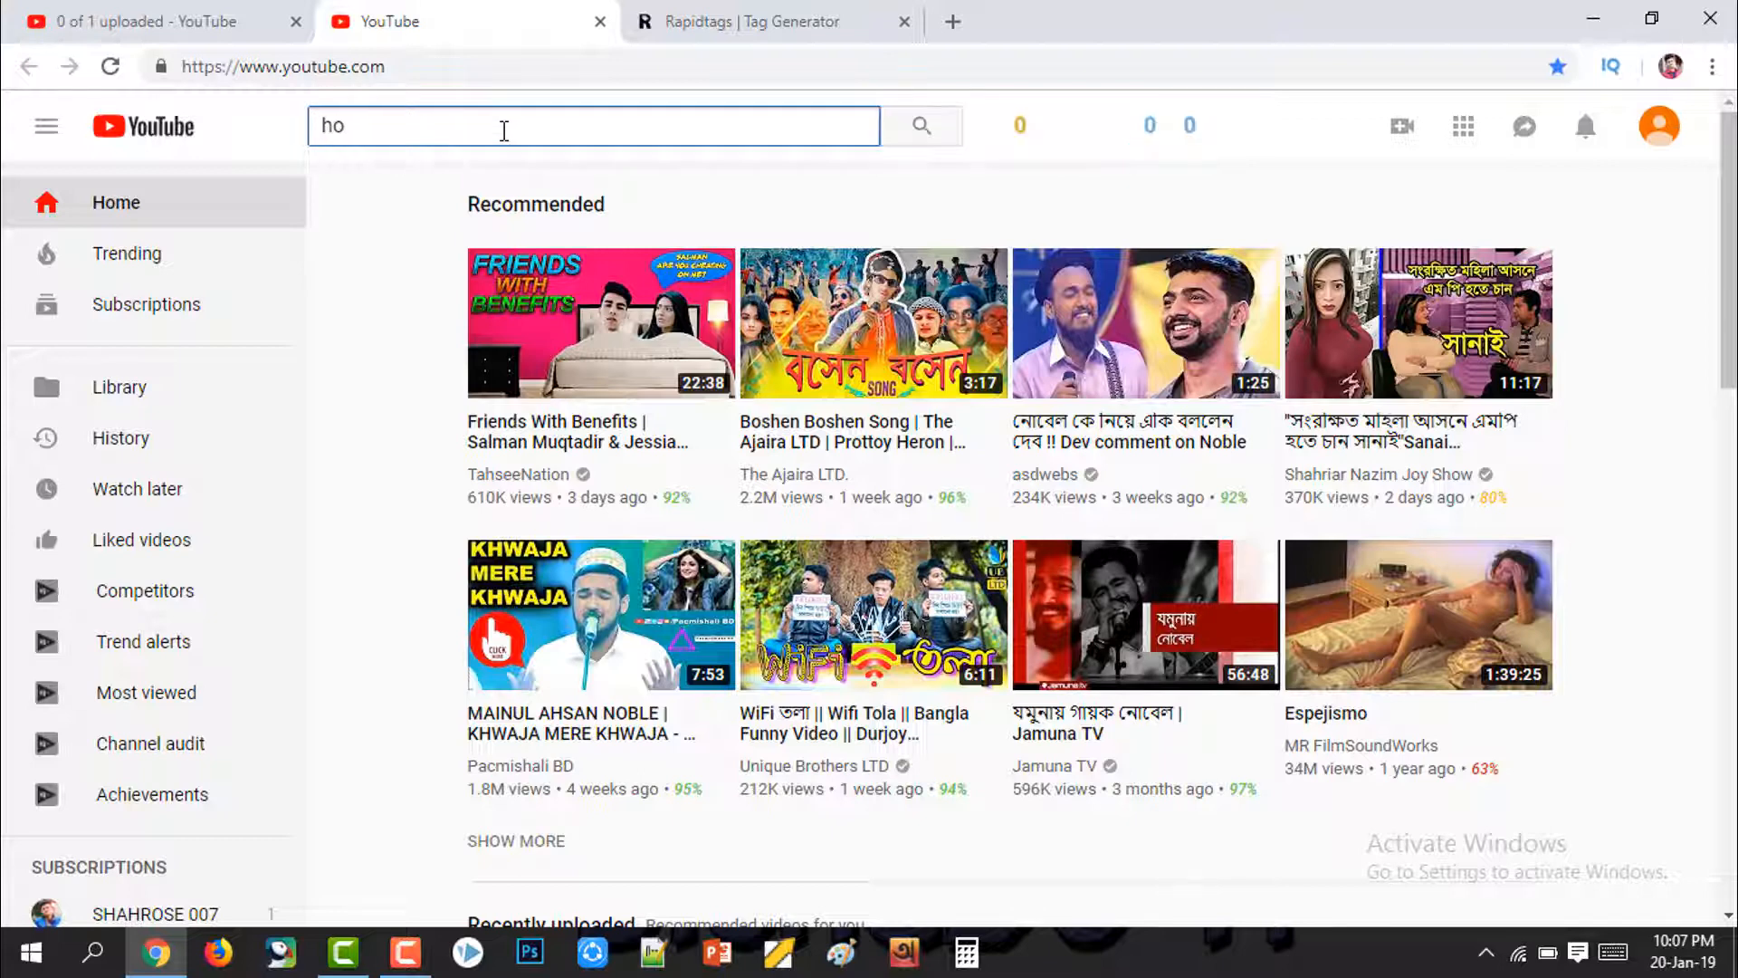
{"action": "type", "text": "w to "}
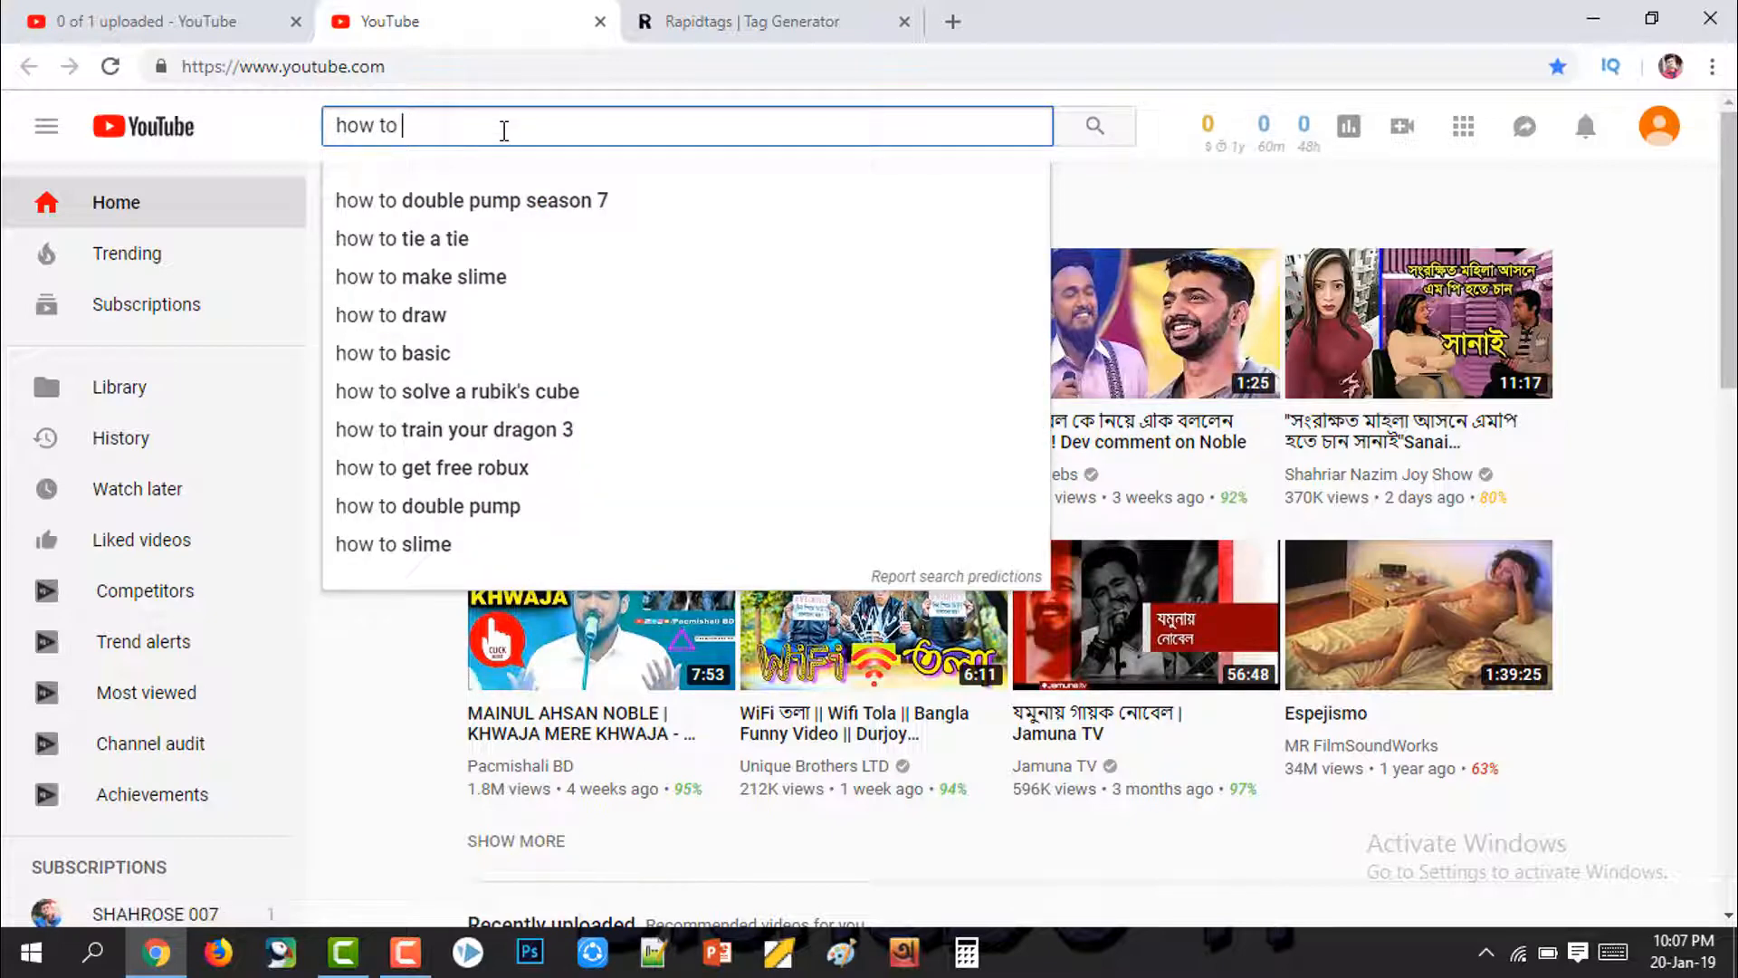
{"action": "type", "text": "earn"}
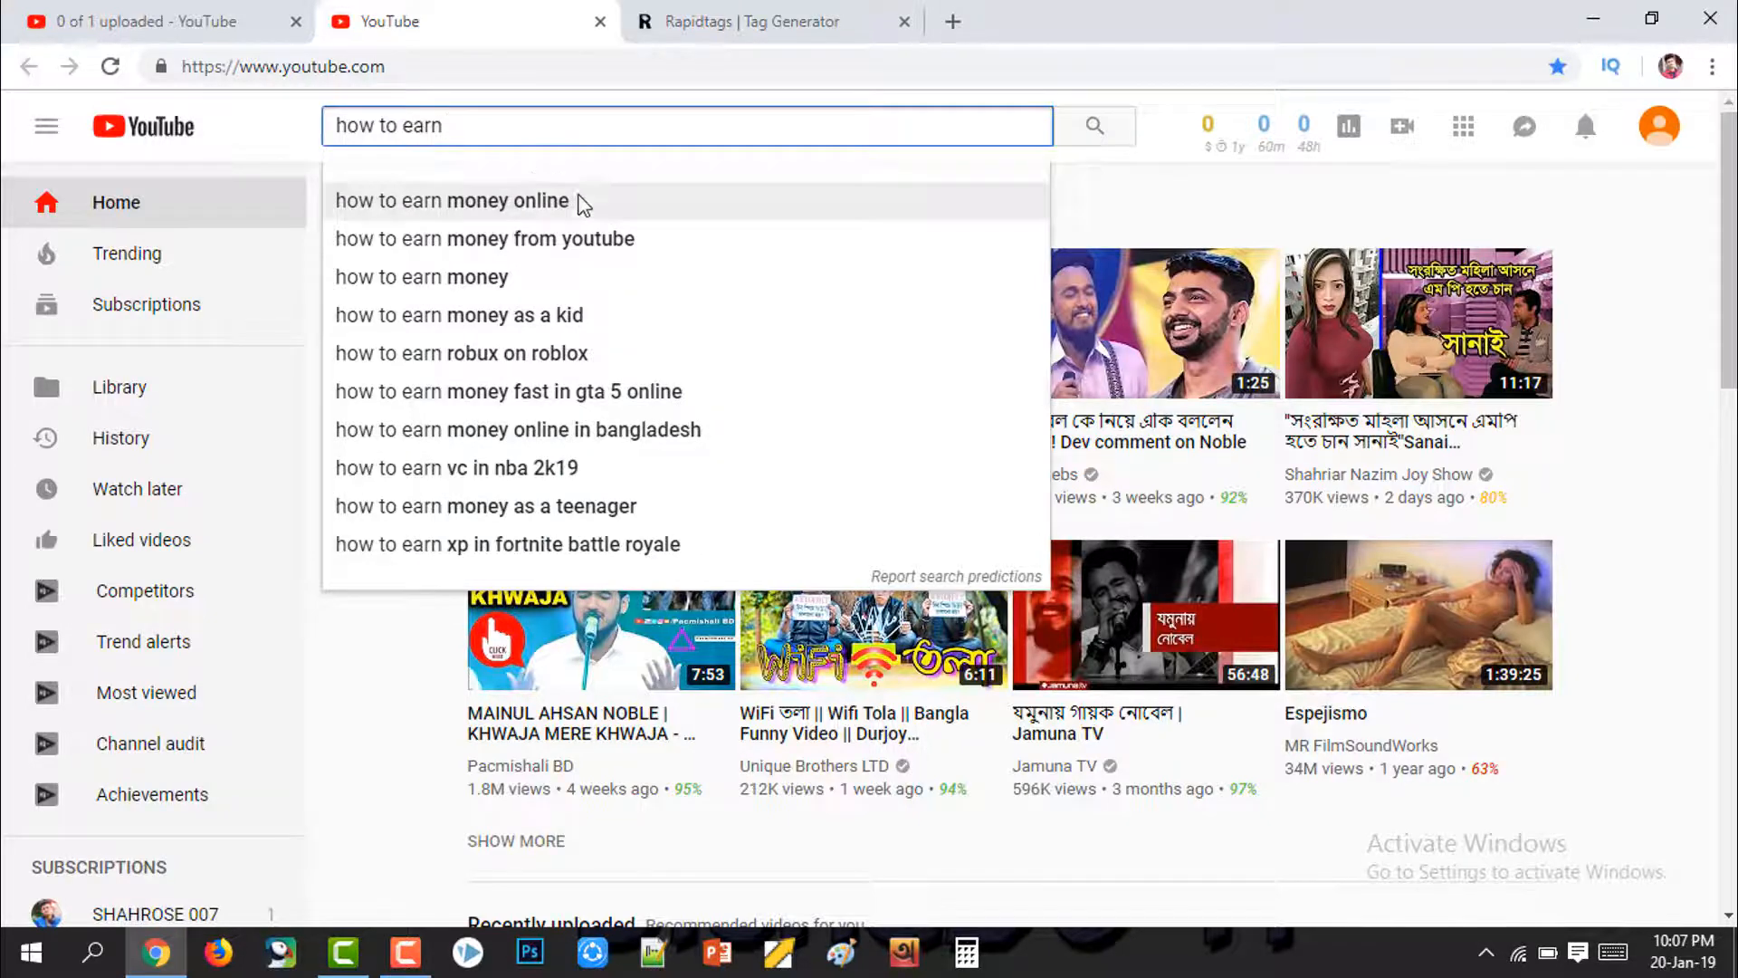
Step: Check YouTube's search suggestions for "how to make" and "how to make mon" as alternative phrases
{"action": "key", "text": "BackSpace"}
{"action": "key", "text": "BackSpace"}
{"action": "key", "text": "BackSpace"}
{"action": "key", "text": "BackSpace"}
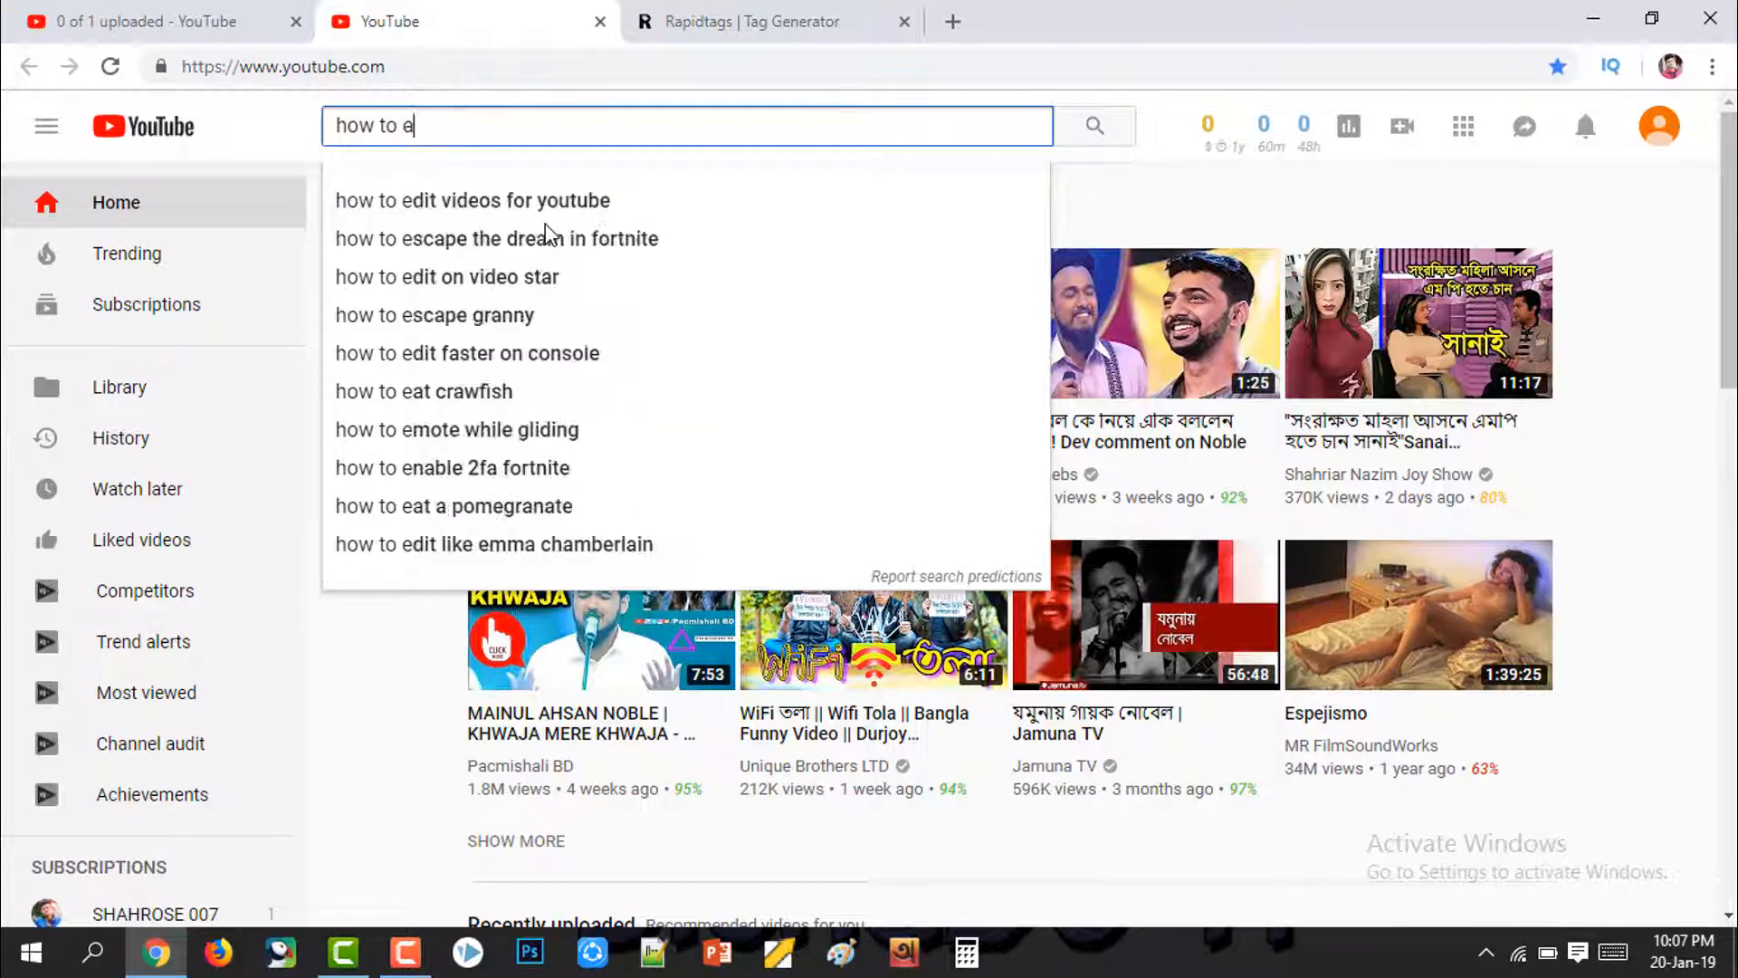
{"action": "type", "text": "make"}
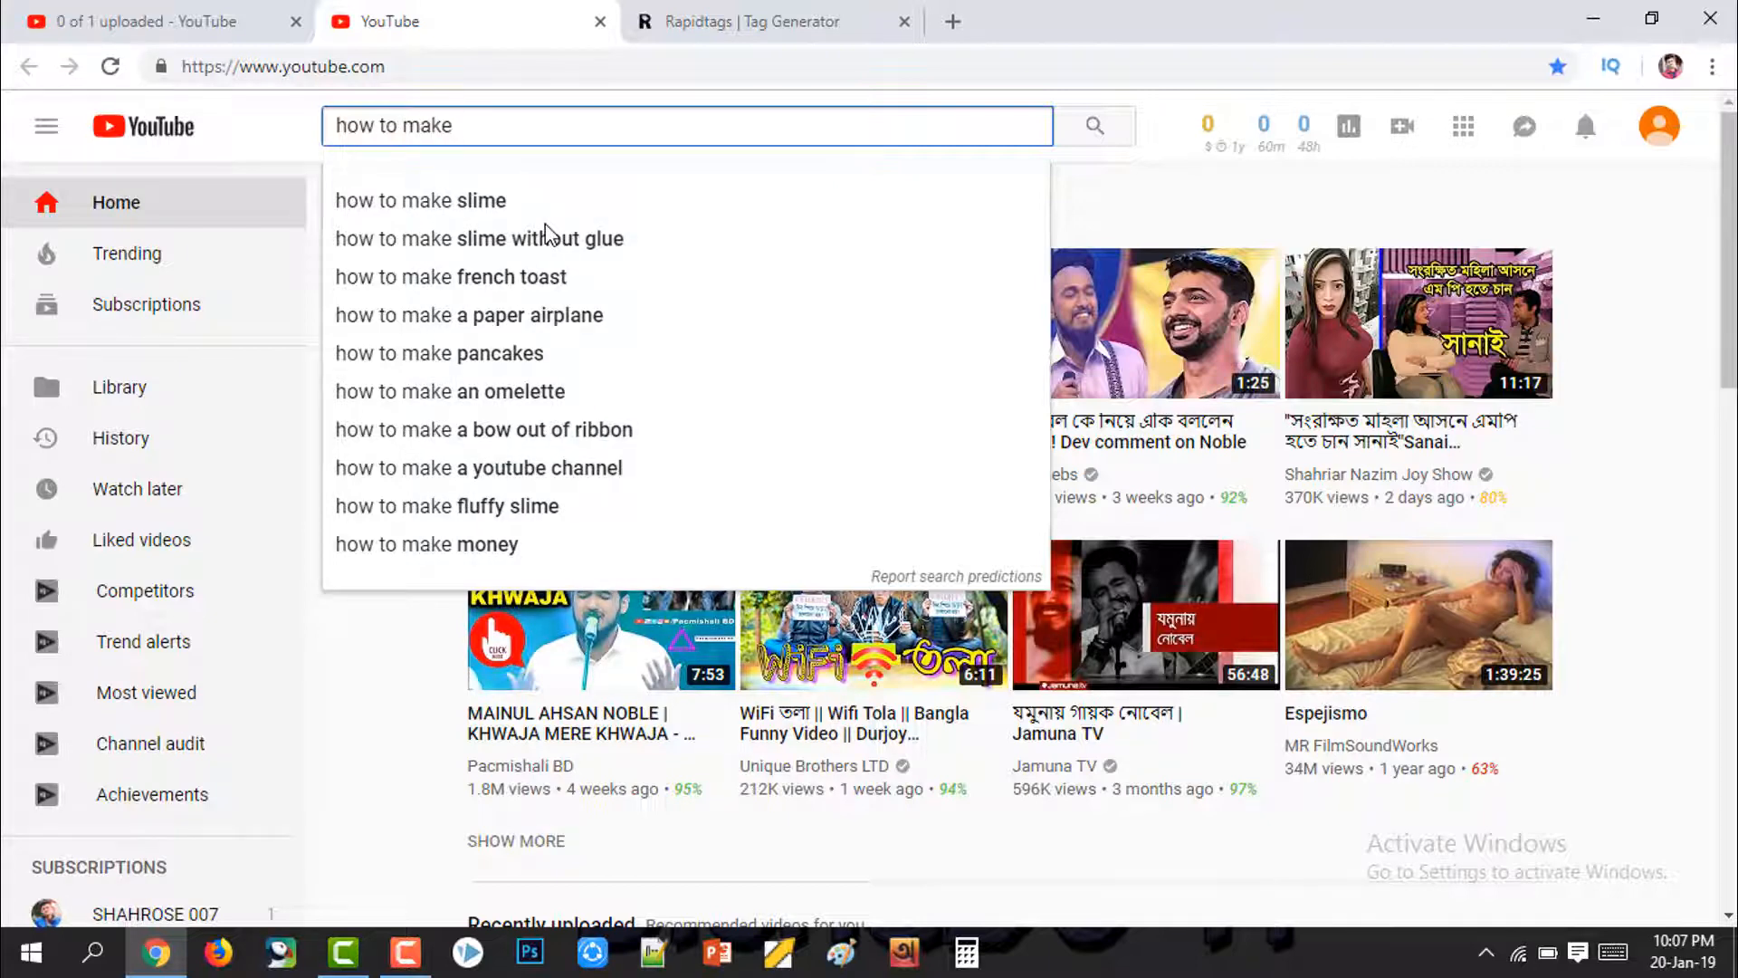
{"action": "type", "text": " mon"}
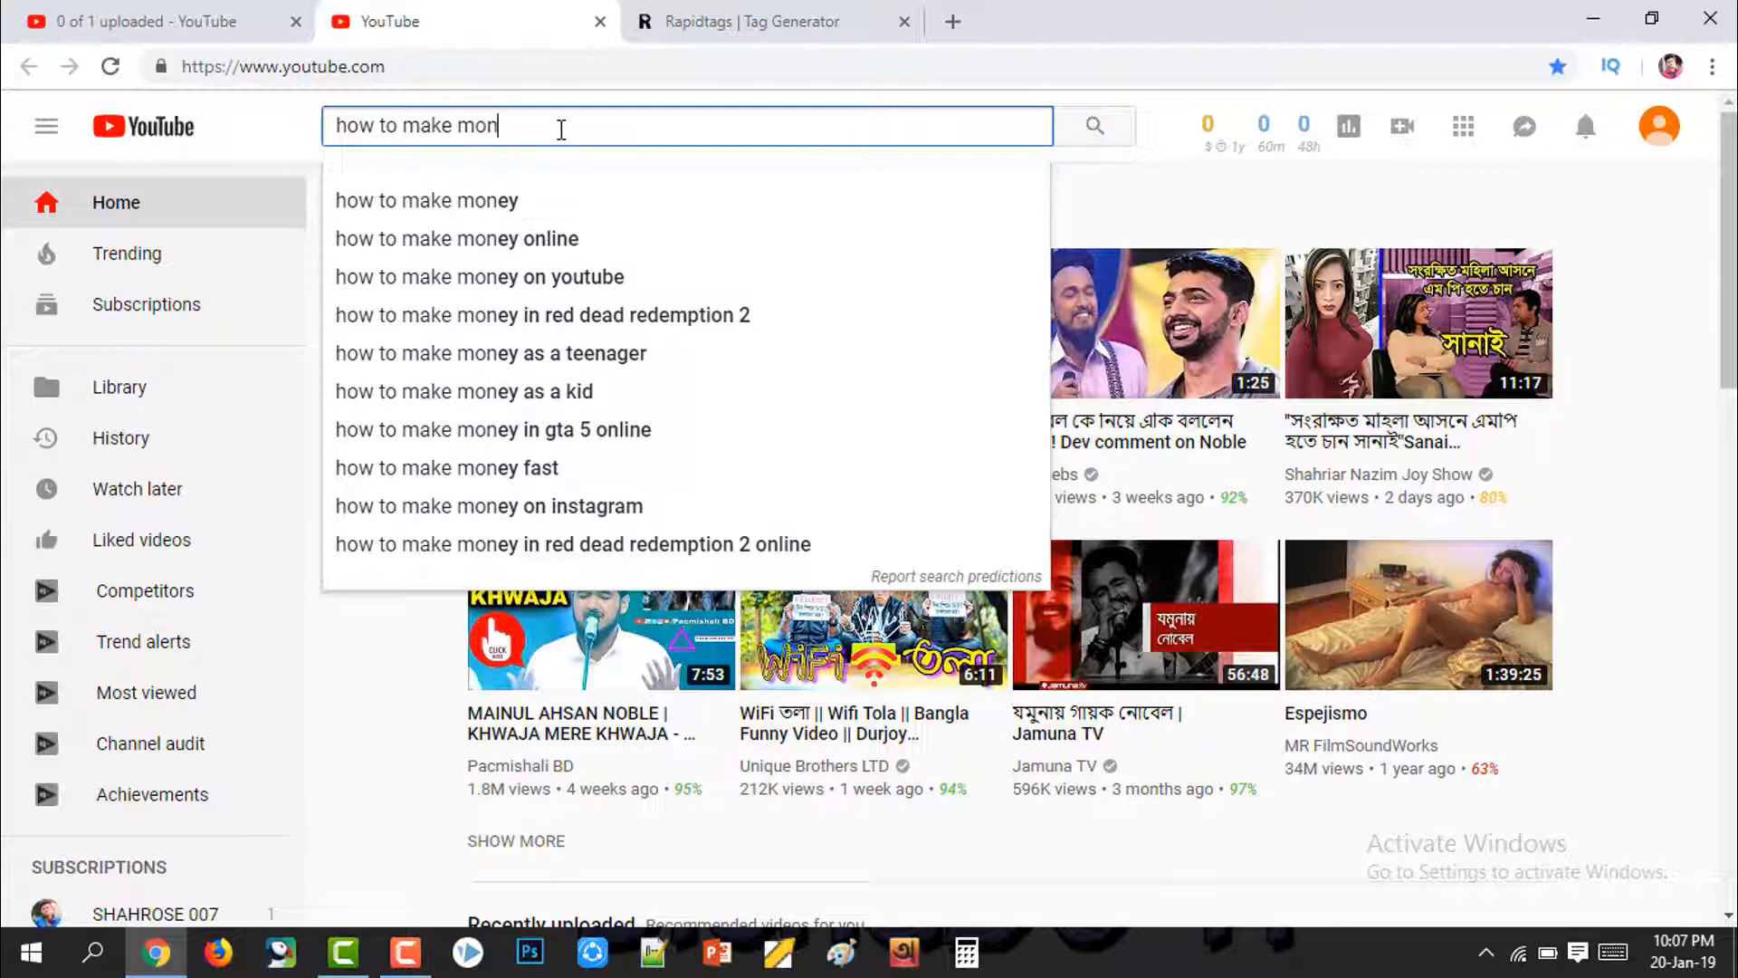
{"action": "key", "text": "BackSpace"}
{"action": "key", "text": "BackSpace"}
{"action": "key", "text": "BackSpace"}
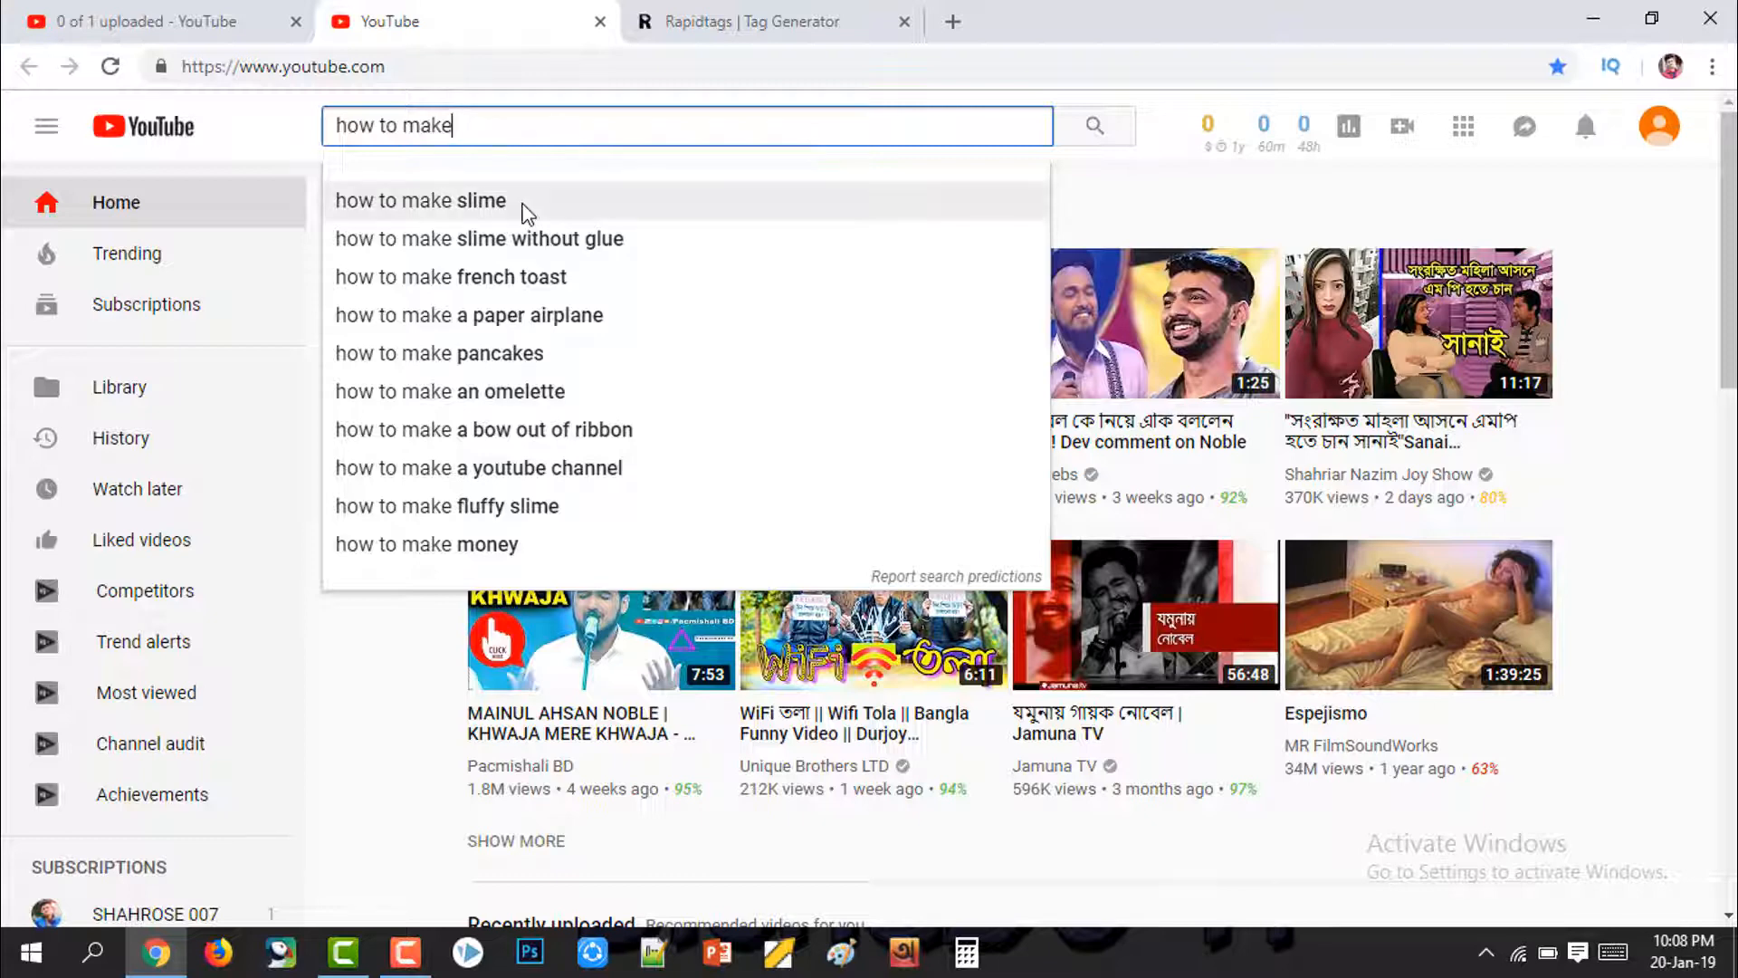
Step: Search YouTube for the suggested phrase "how to earn money online" and copy that phrase from the search text
{"action": "key", "text": "BackSpace"}
{"action": "key", "text": "BackSpace"}
{"action": "key", "text": "BackSpace"}
{"action": "key", "text": "BackSpace"}
{"action": "type", "text": "earn"}
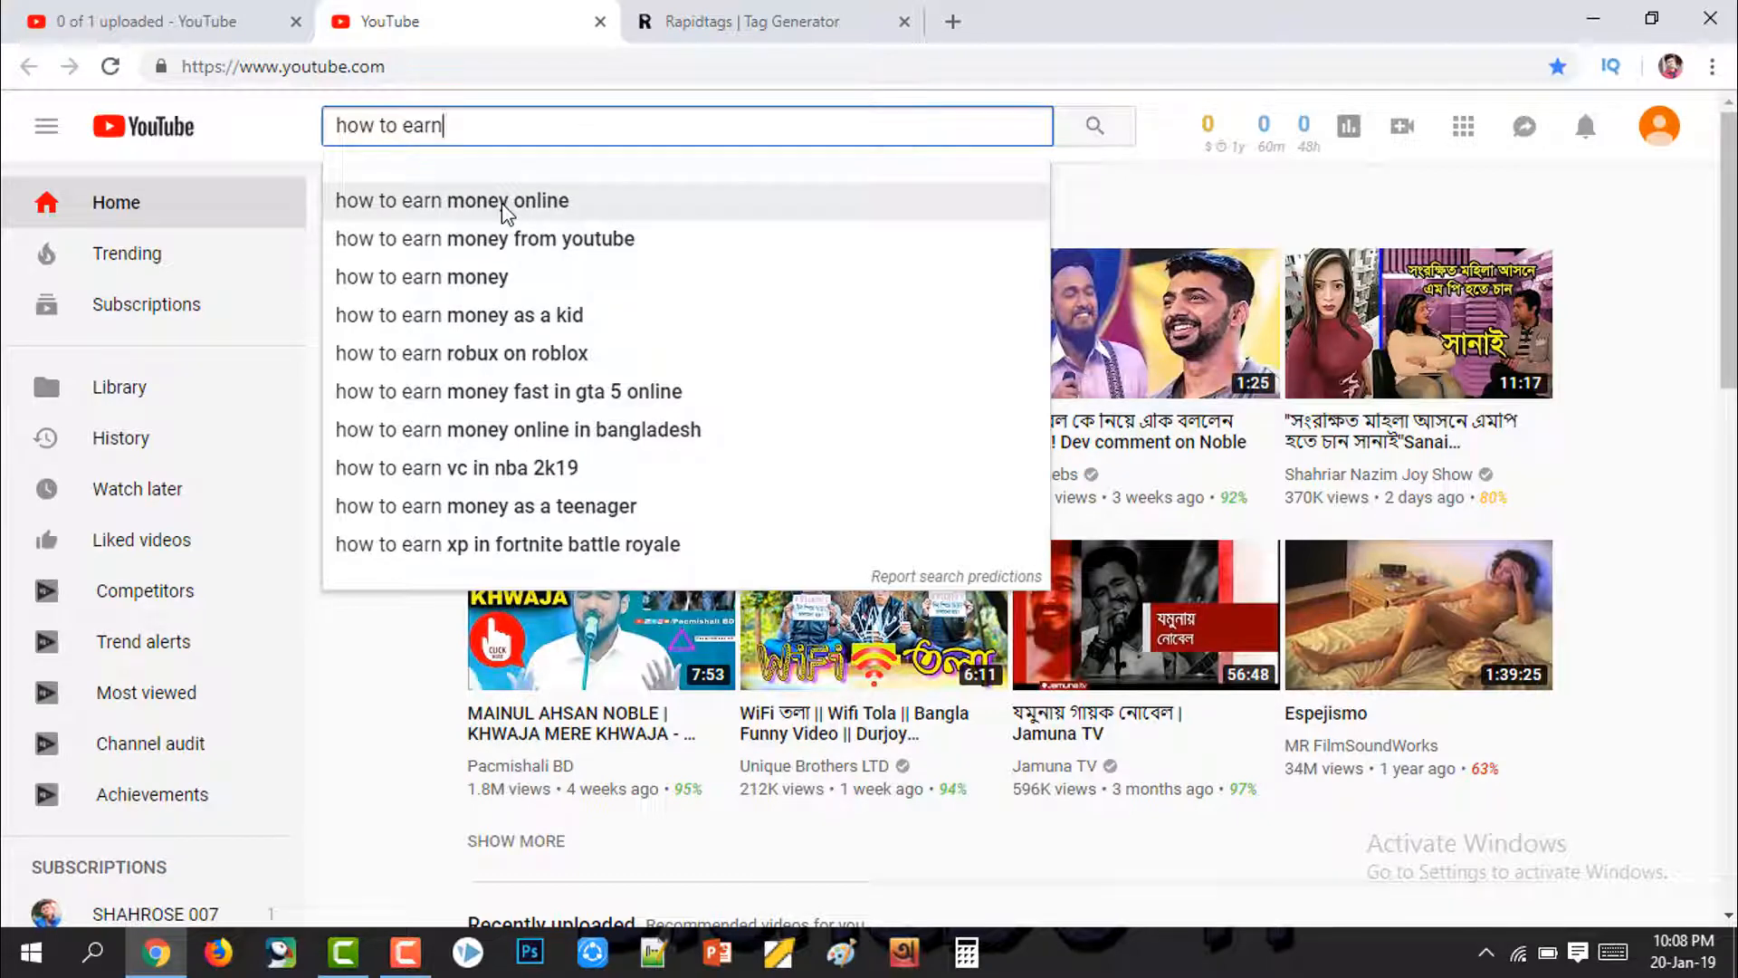
{"action": "left_click", "coordinate": [503, 204]}
{"action": "left_click_drag", "start_coordinate": [589, 136], "coordinate": [339, 125]}
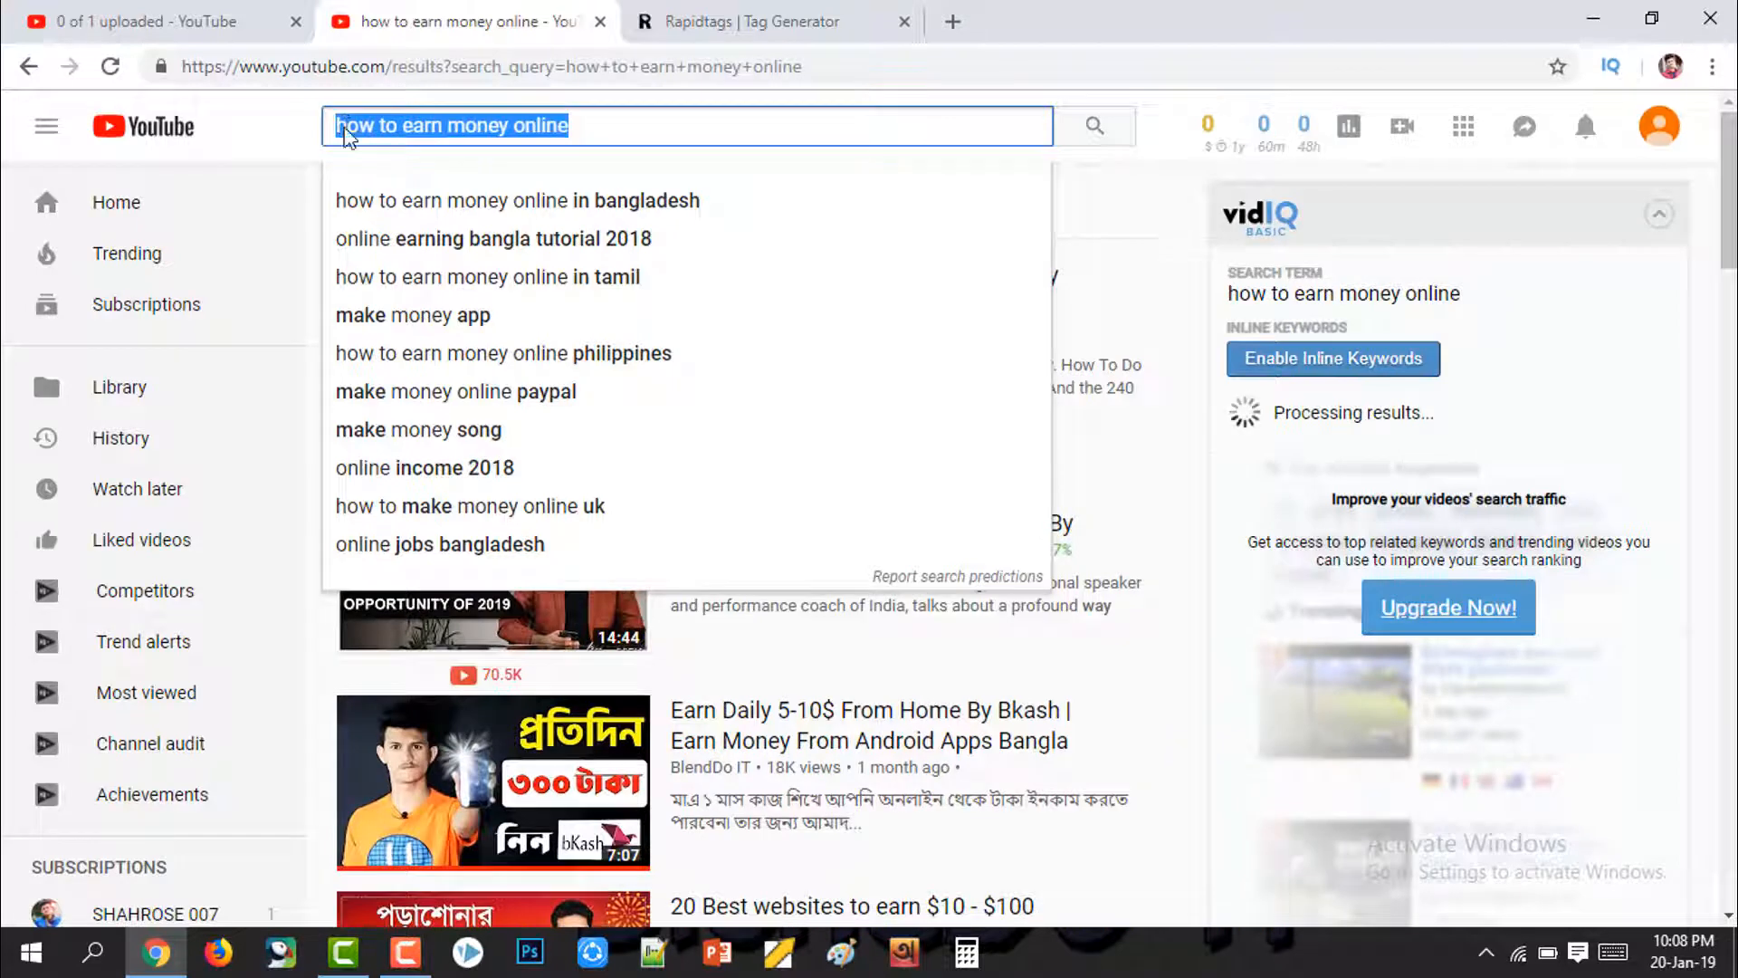
{"action": "right_click", "coordinate": [348, 130]}
{"action": "left_click", "coordinate": [399, 181]}
{"action": "left_click", "coordinate": [288, 131]}
Step: Examine the video results and the vidIQ keyword statistics for the search "how to earn money online"
{"action": "scroll", "coordinate": [580, 554], "scroll_direction": "down", "scroll_amount": 1}
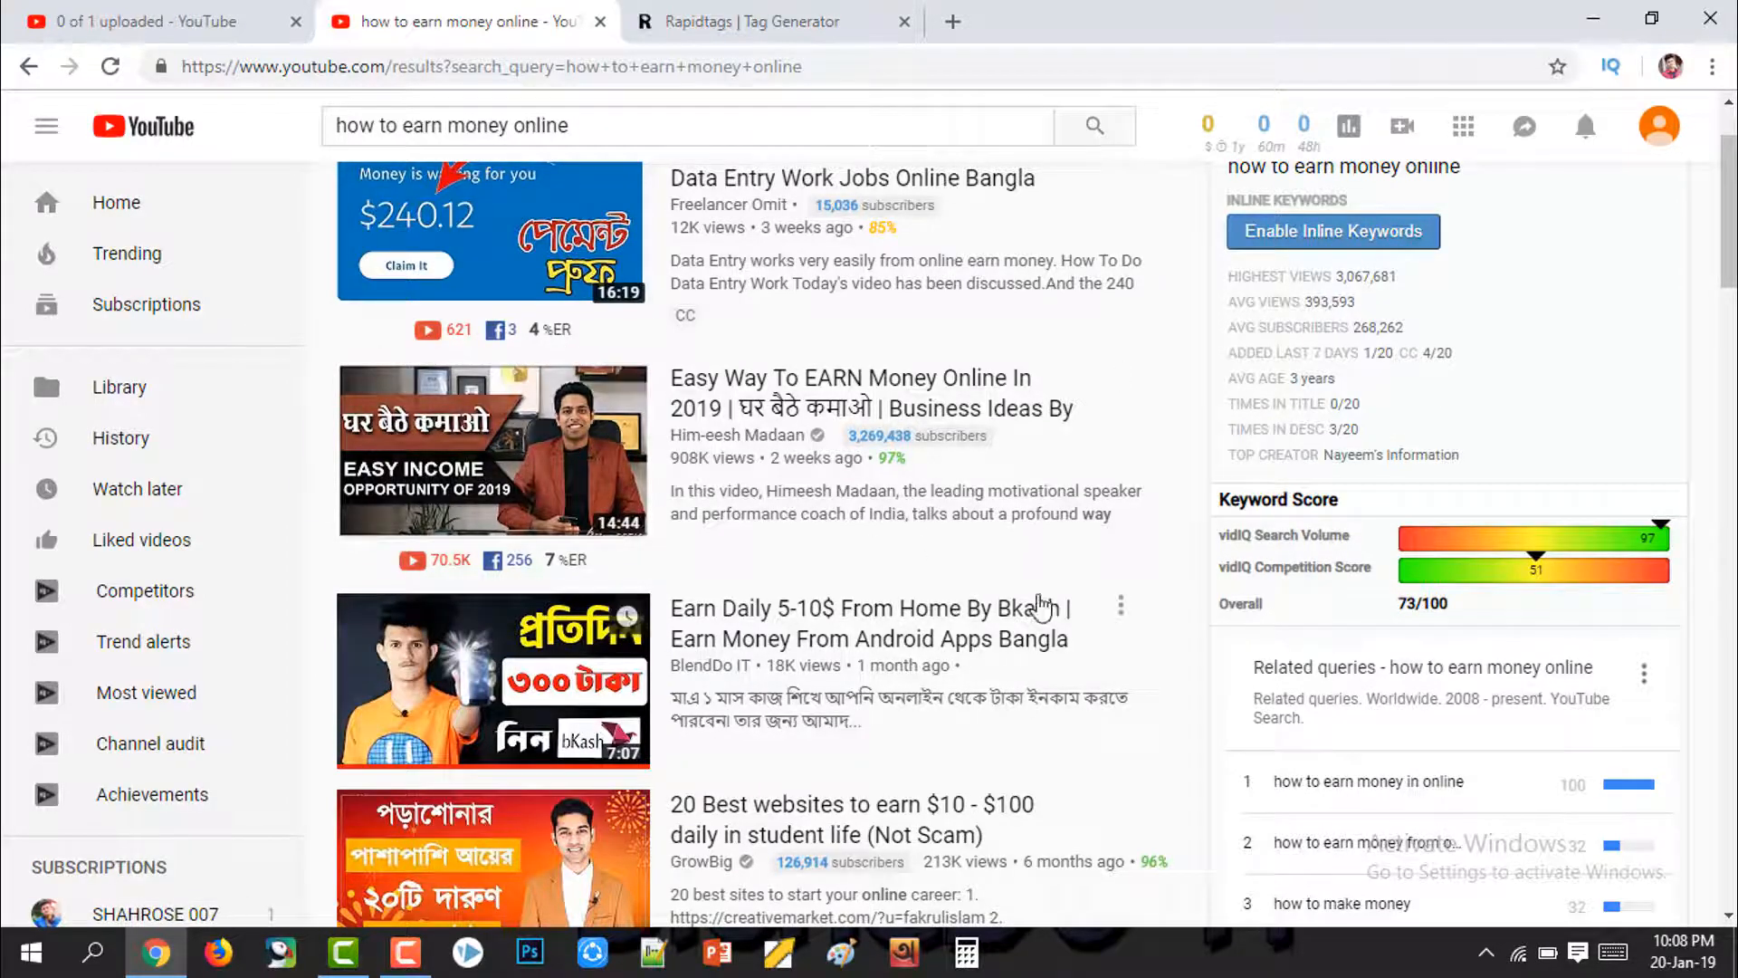
{"action": "scroll", "coordinate": [634, 602], "scroll_direction": "down", "scroll_amount": 8}
{"action": "scroll", "coordinate": [606, 595], "scroll_direction": "down", "scroll_amount": 20}
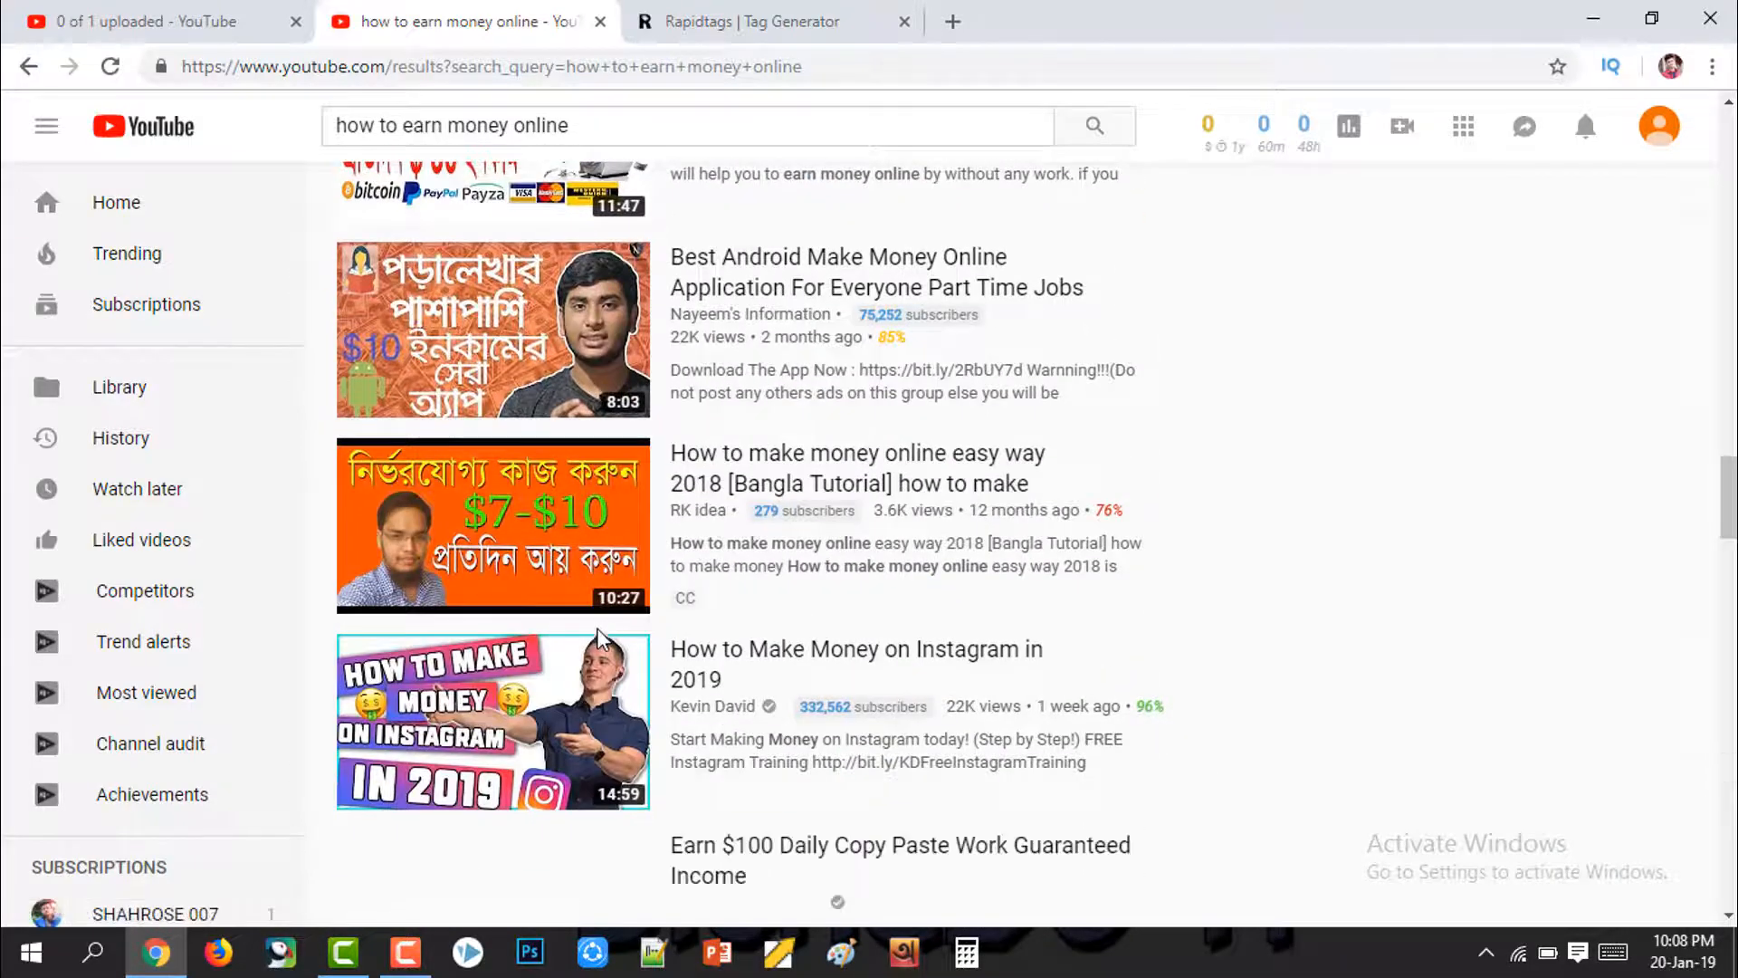
{"action": "scroll", "coordinate": [709, 544], "scroll_direction": "up", "scroll_amount": 15}
{"action": "scroll", "coordinate": [724, 579], "scroll_direction": "down", "scroll_amount": 5}
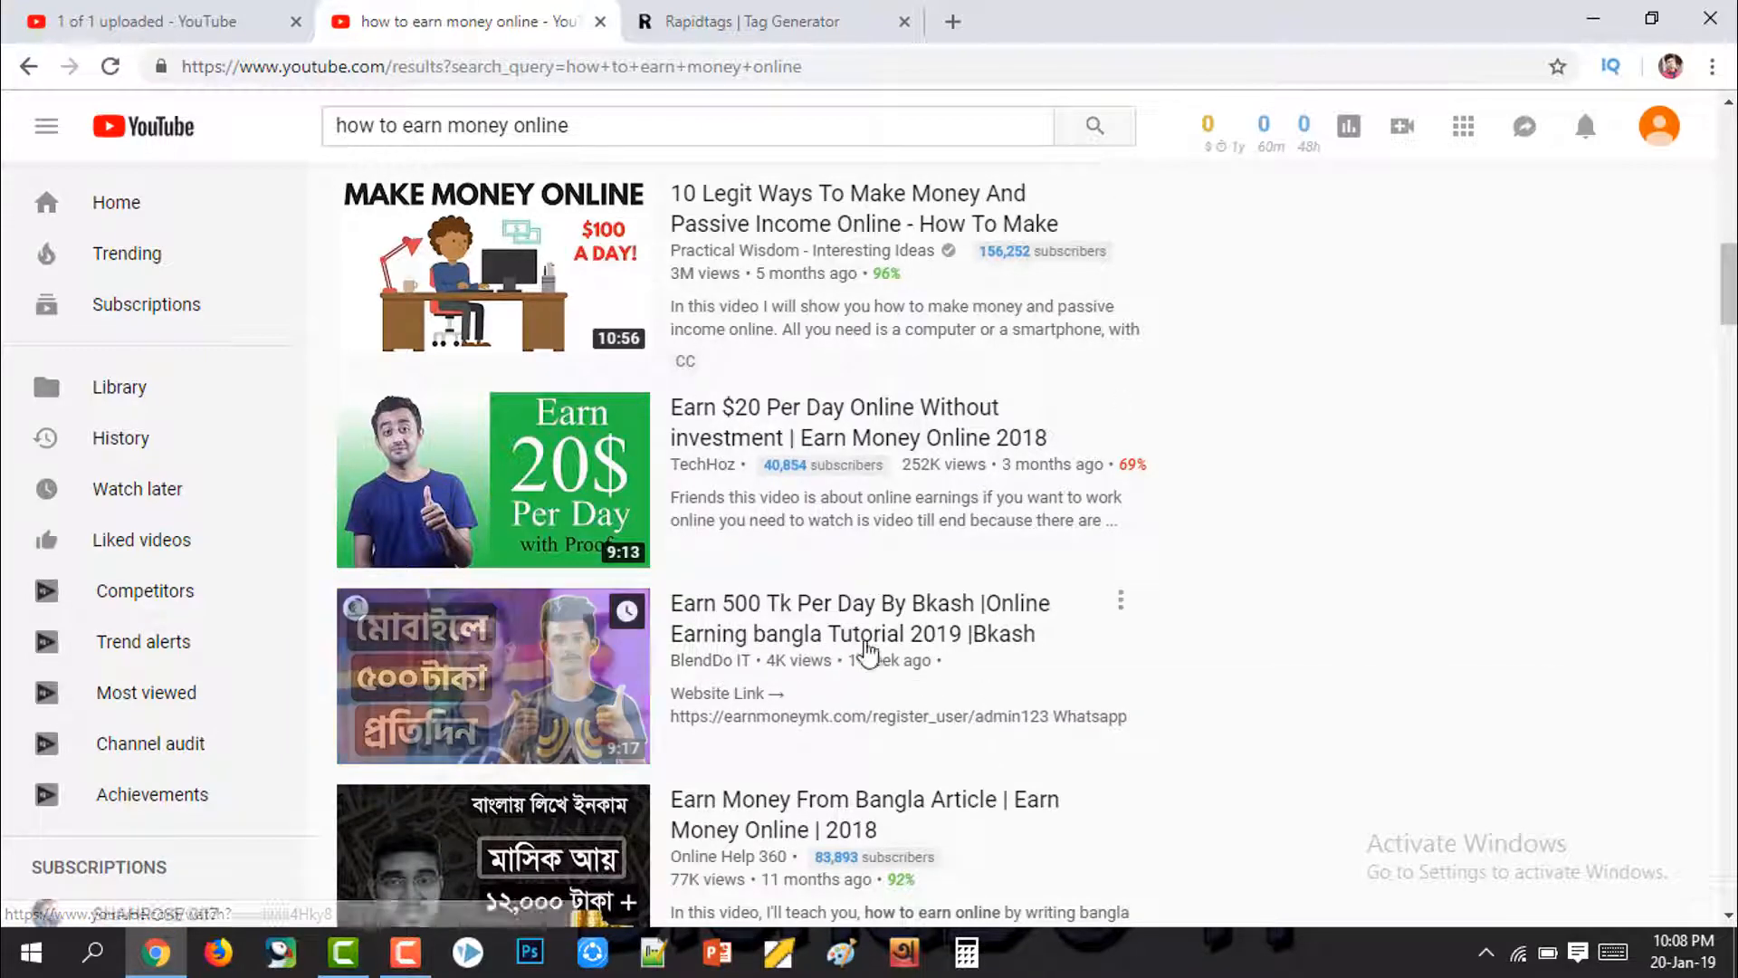
{"action": "scroll", "coordinate": [901, 590], "scroll_direction": "up", "scroll_amount": 8}
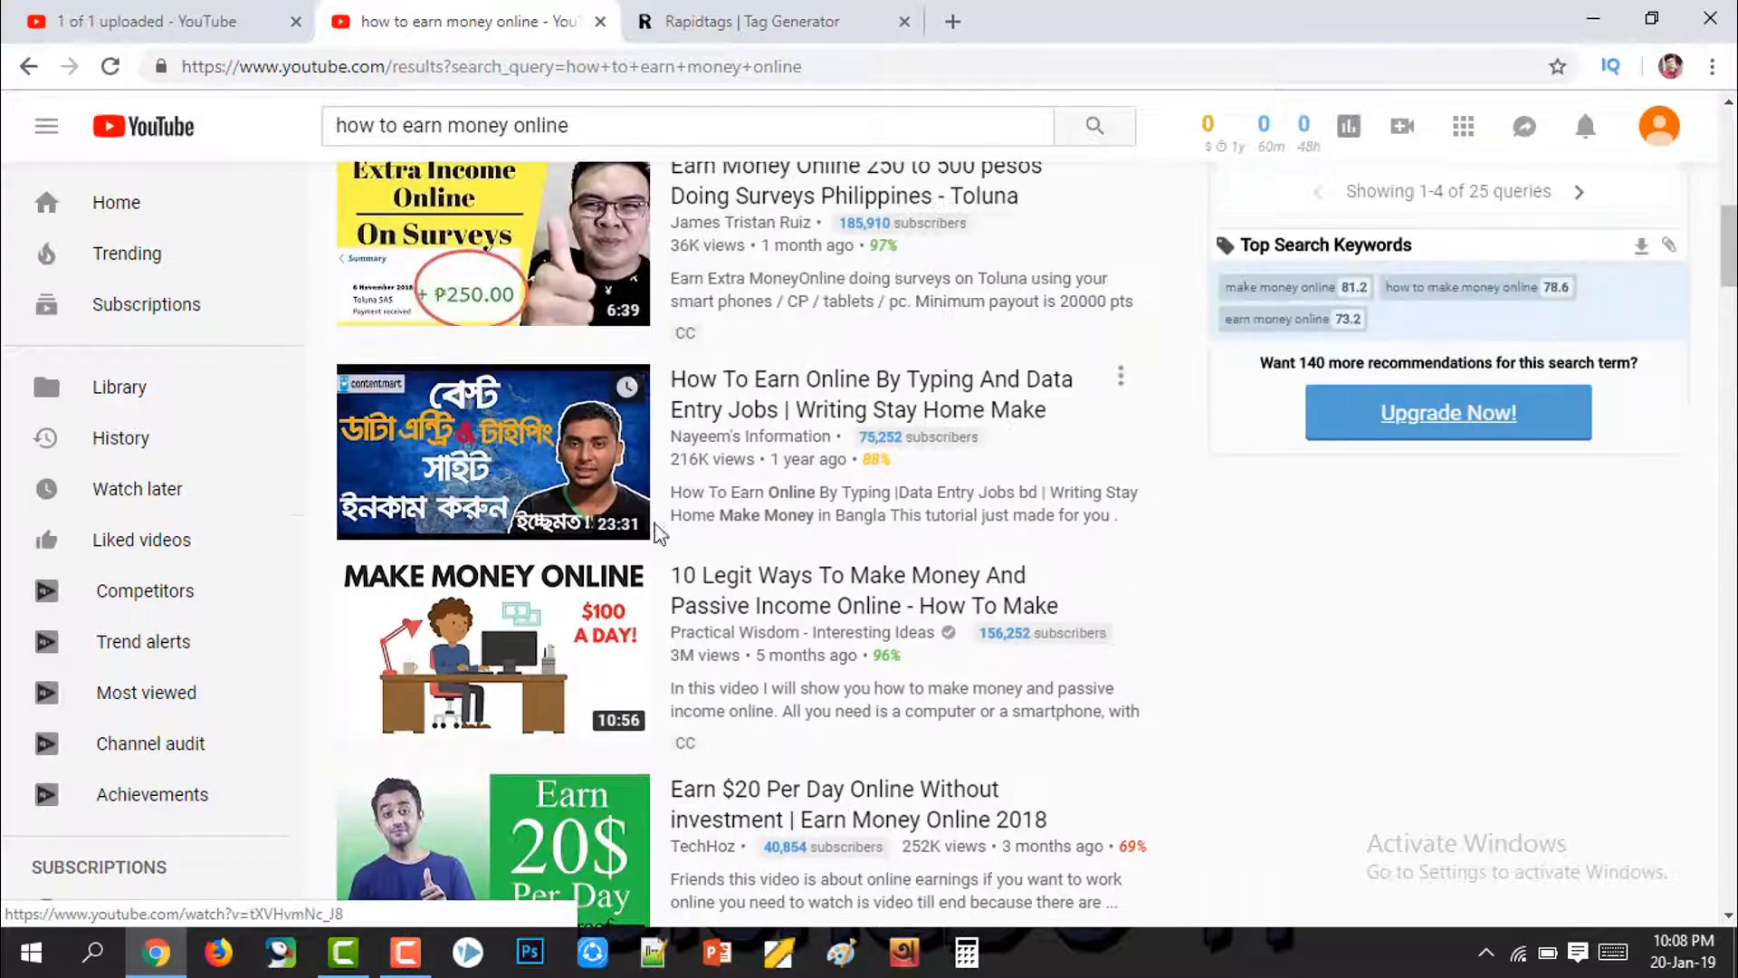
{"action": "scroll", "coordinate": [614, 533], "scroll_direction": "up", "scroll_amount": 7}
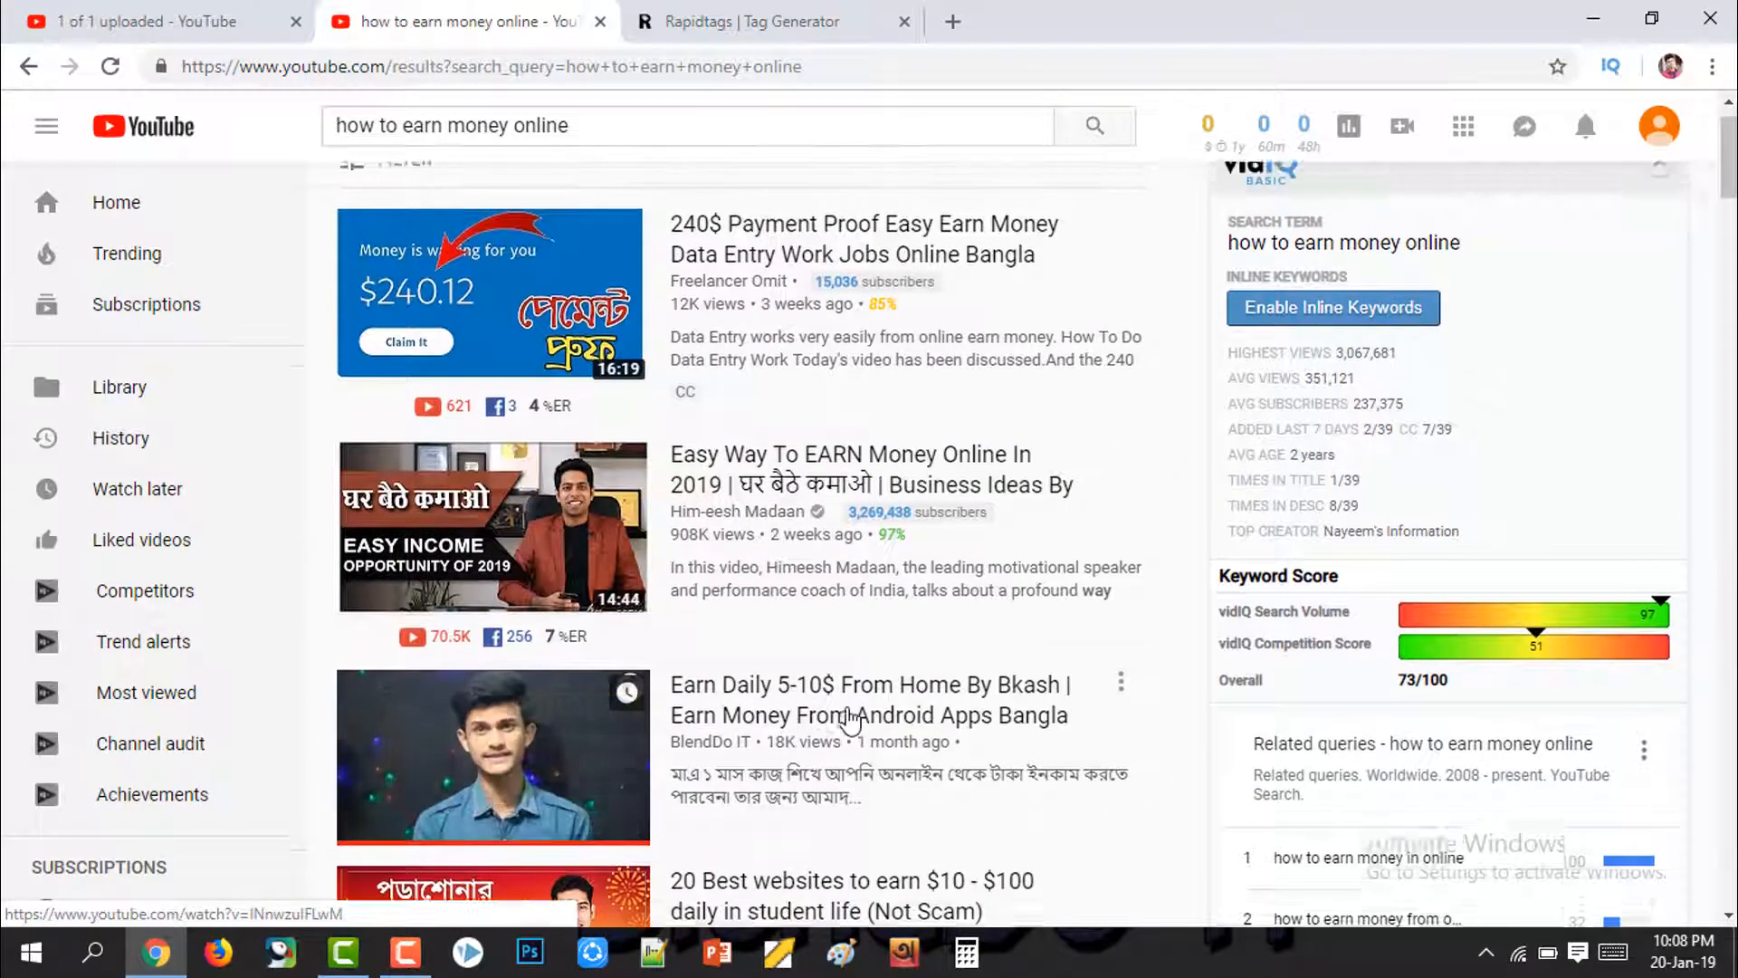
Step: Paste the copied phrase "how to earn money online" into the uploaded video's title
{"action": "left_click_drag", "start_coordinate": [630, 134], "coordinate": [324, 144]}
{"action": "left_click", "coordinate": [636, 119]}
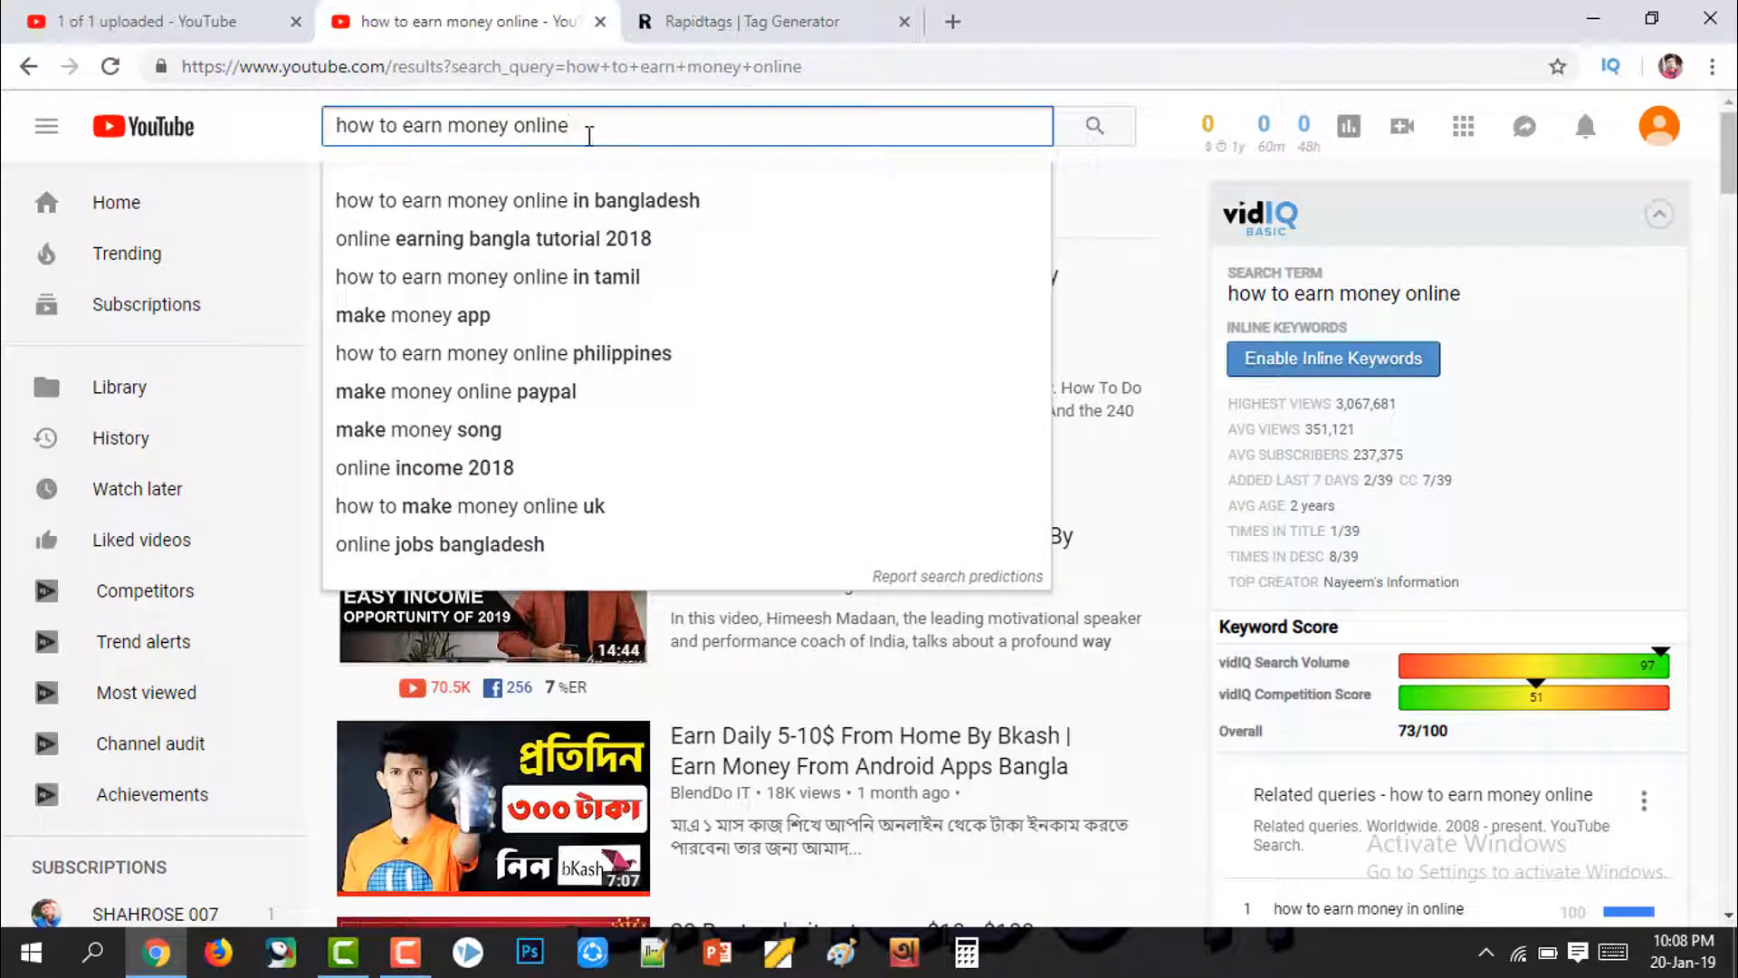
{"action": "left_click", "coordinate": [144, 20]}
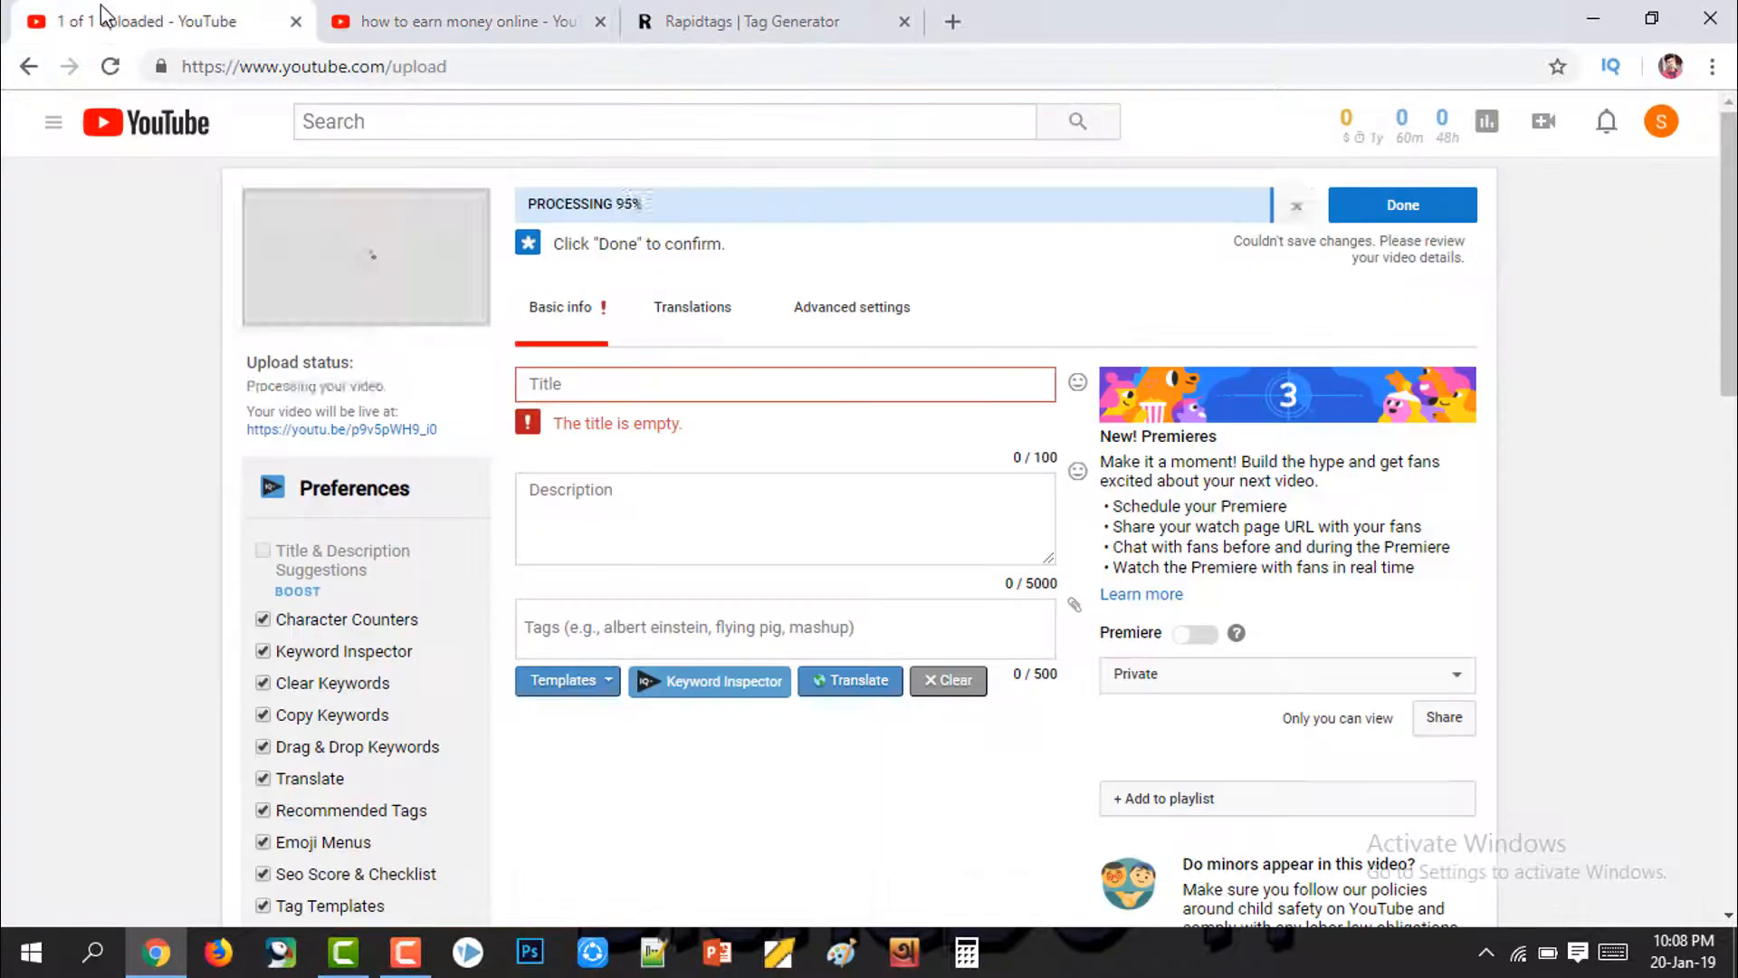
{"action": "left_click", "coordinate": [596, 383]}
{"action": "key", "text": "ctrl+v"}
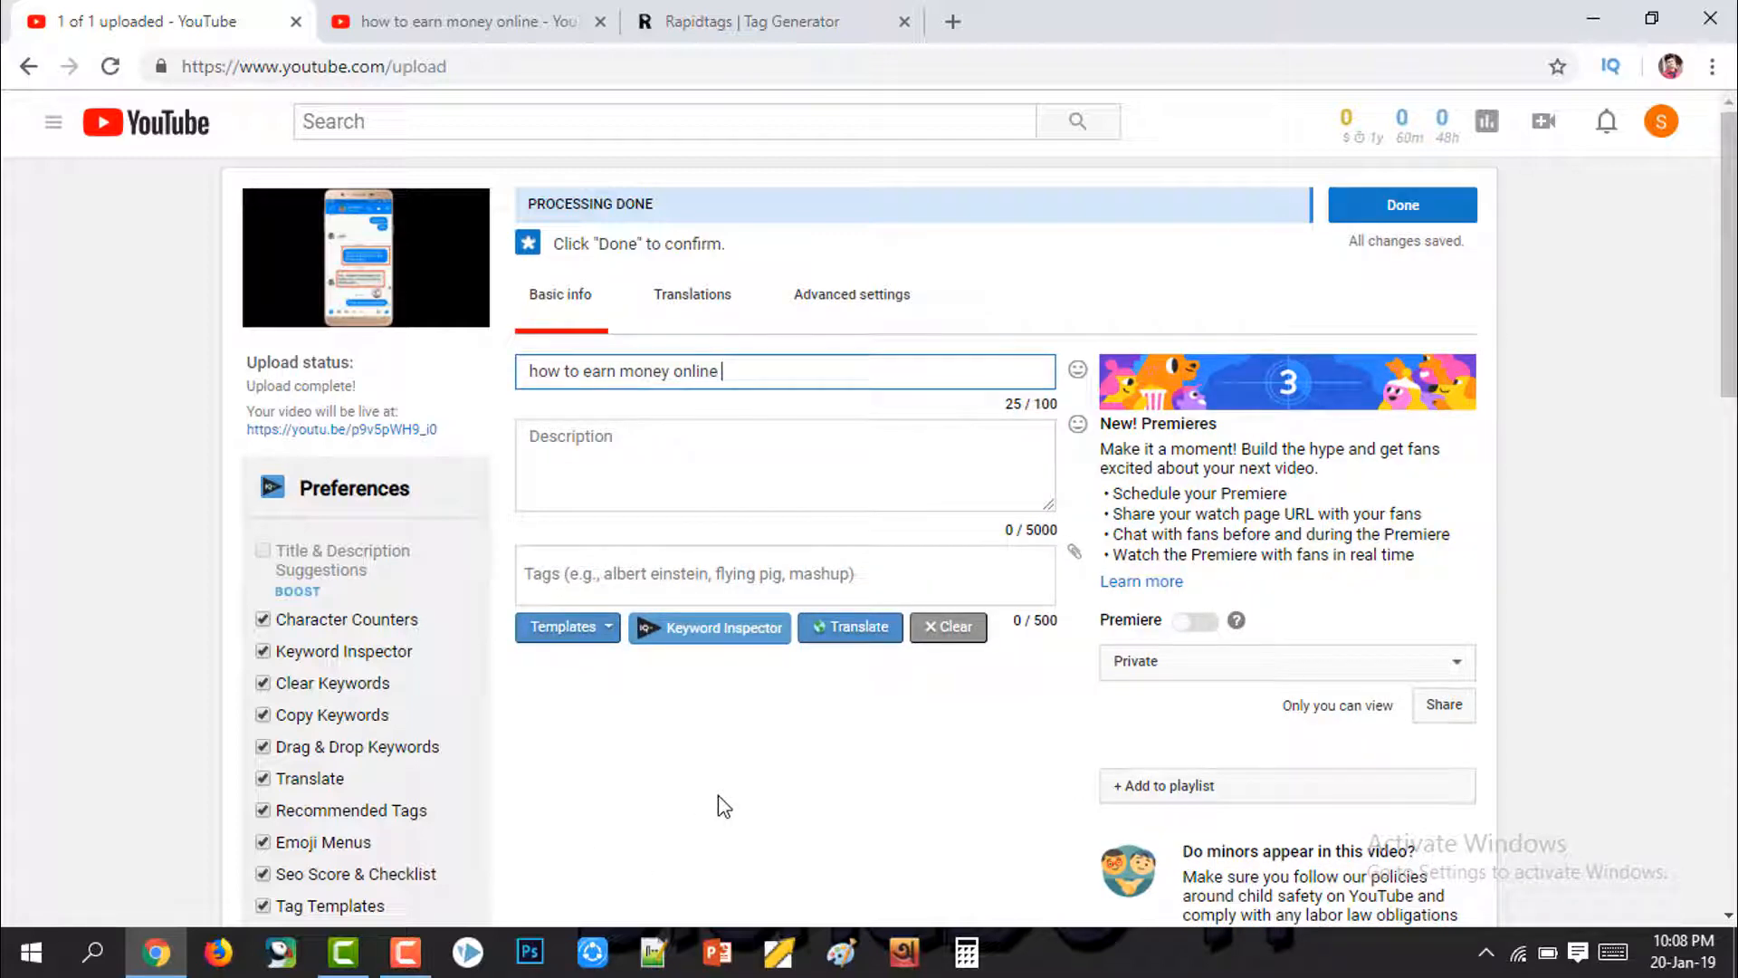
Step: Extend the video title with "in bangla tutorial 2019" after the pasted phrase
{"action": "type", "text": "bang"}
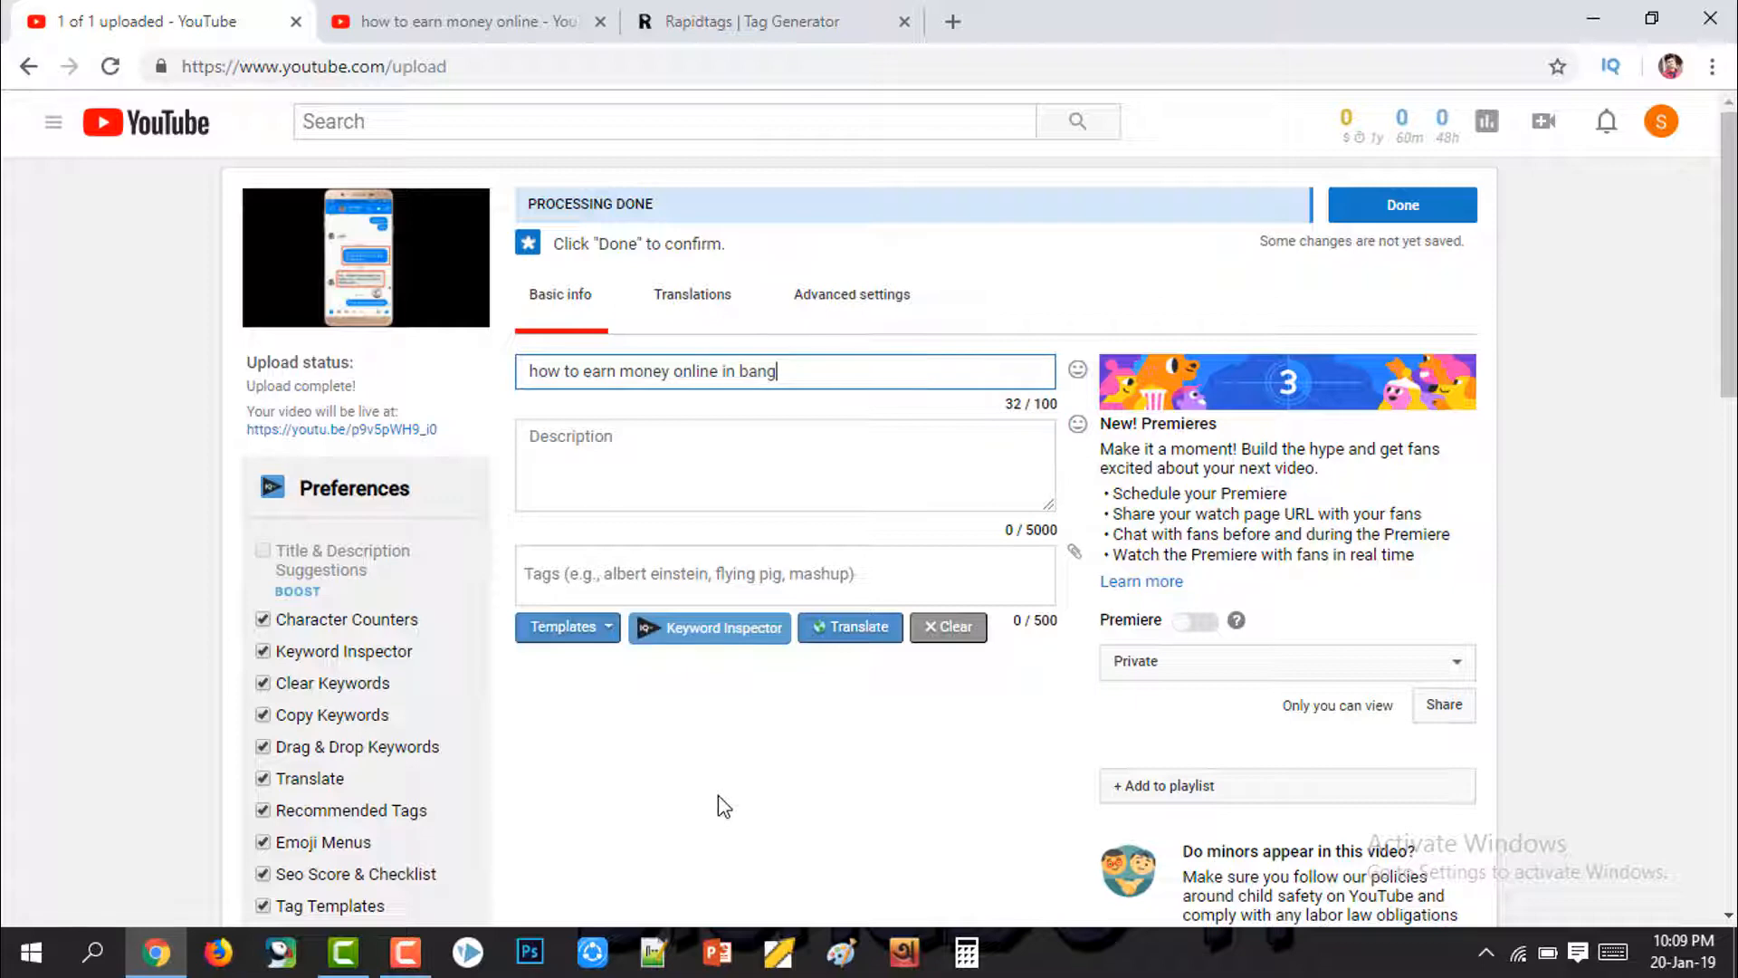
{"action": "type", "text": "la tut"}
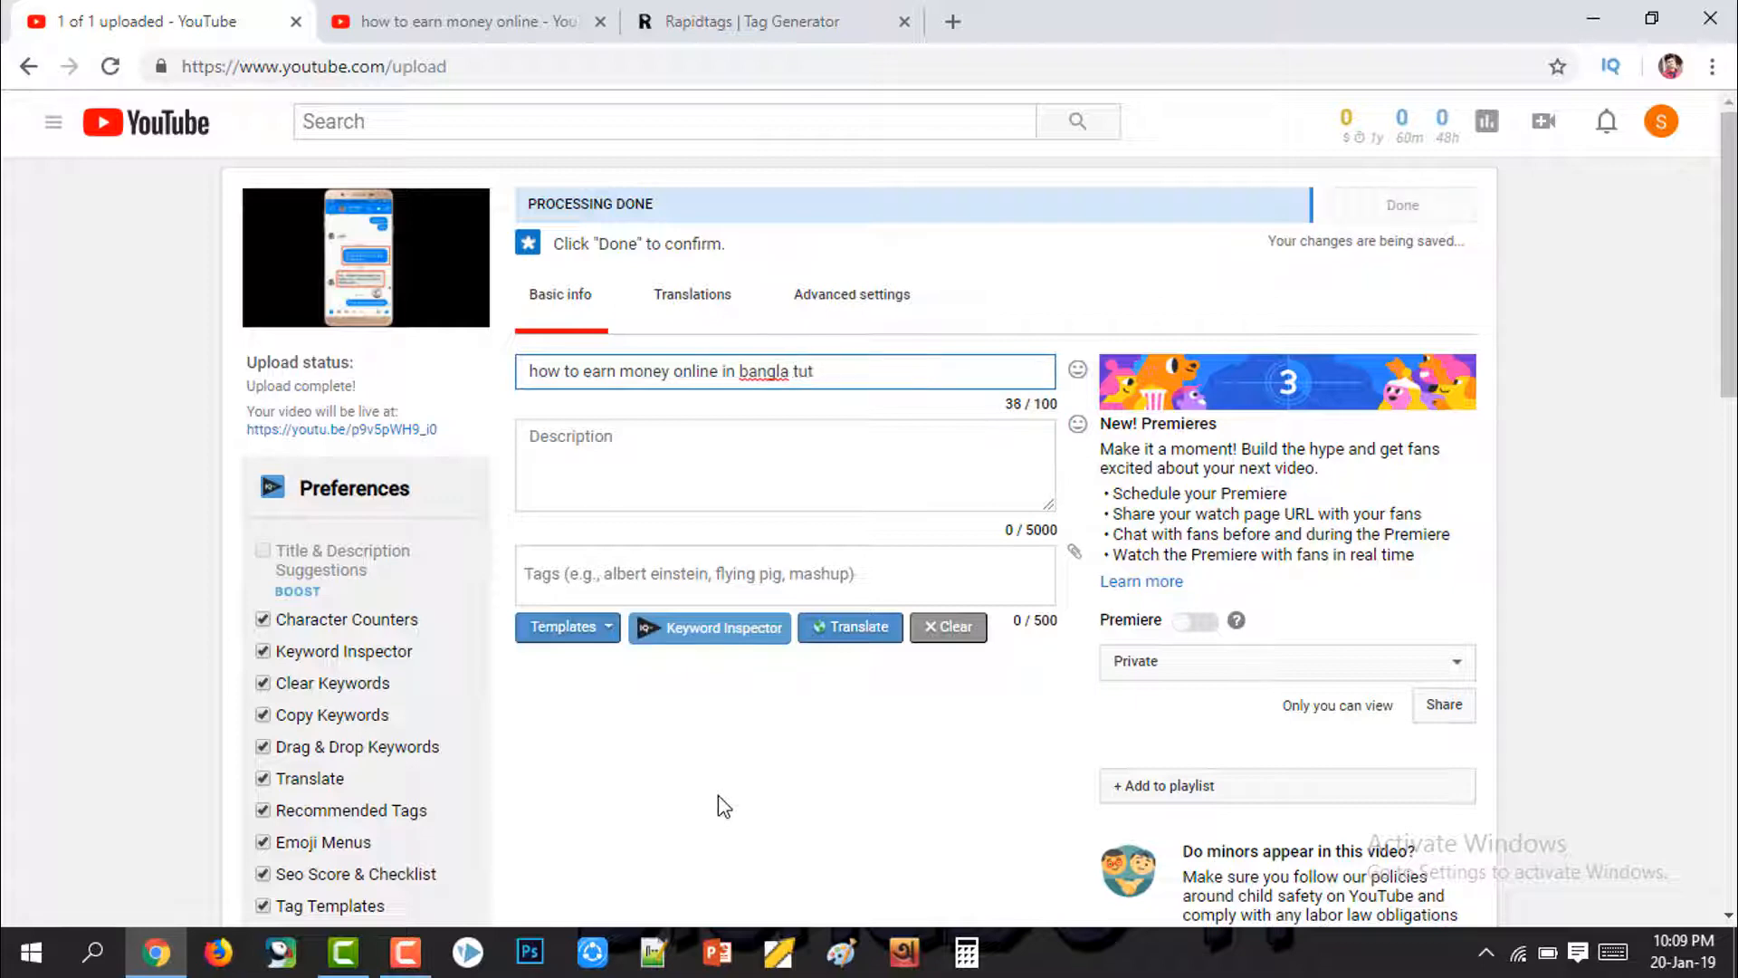
{"action": "type", "text": "orial 2019"}
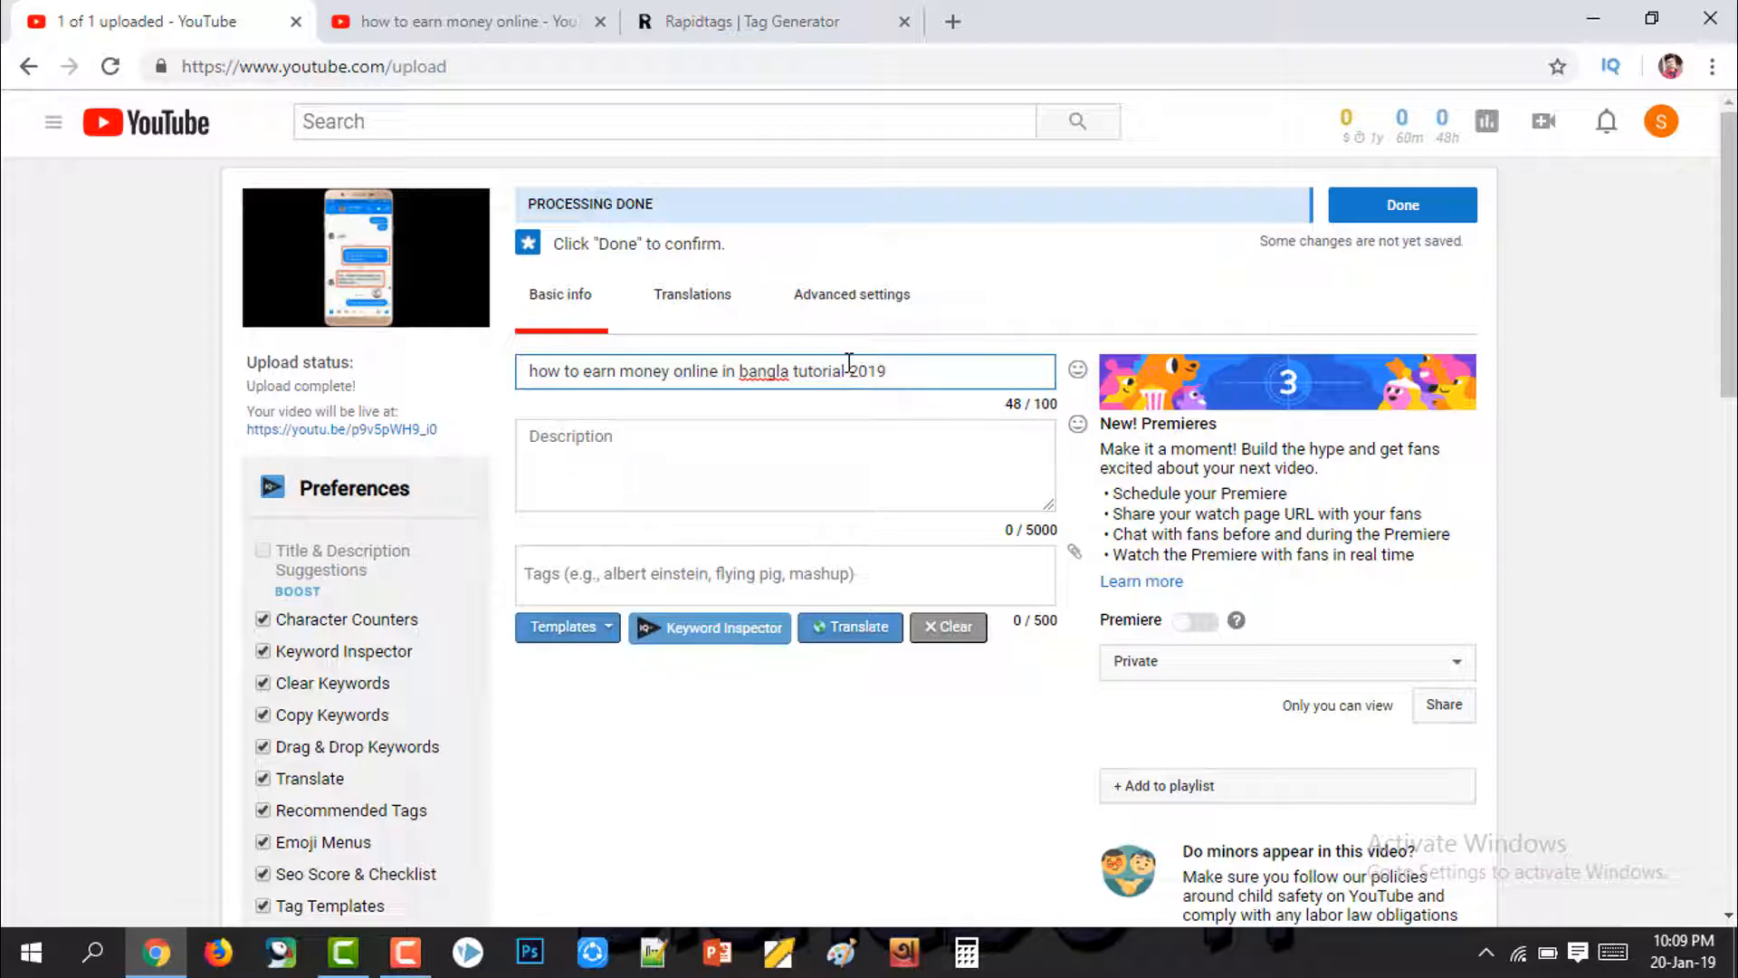
{"action": "left_click", "coordinate": [907, 367]}
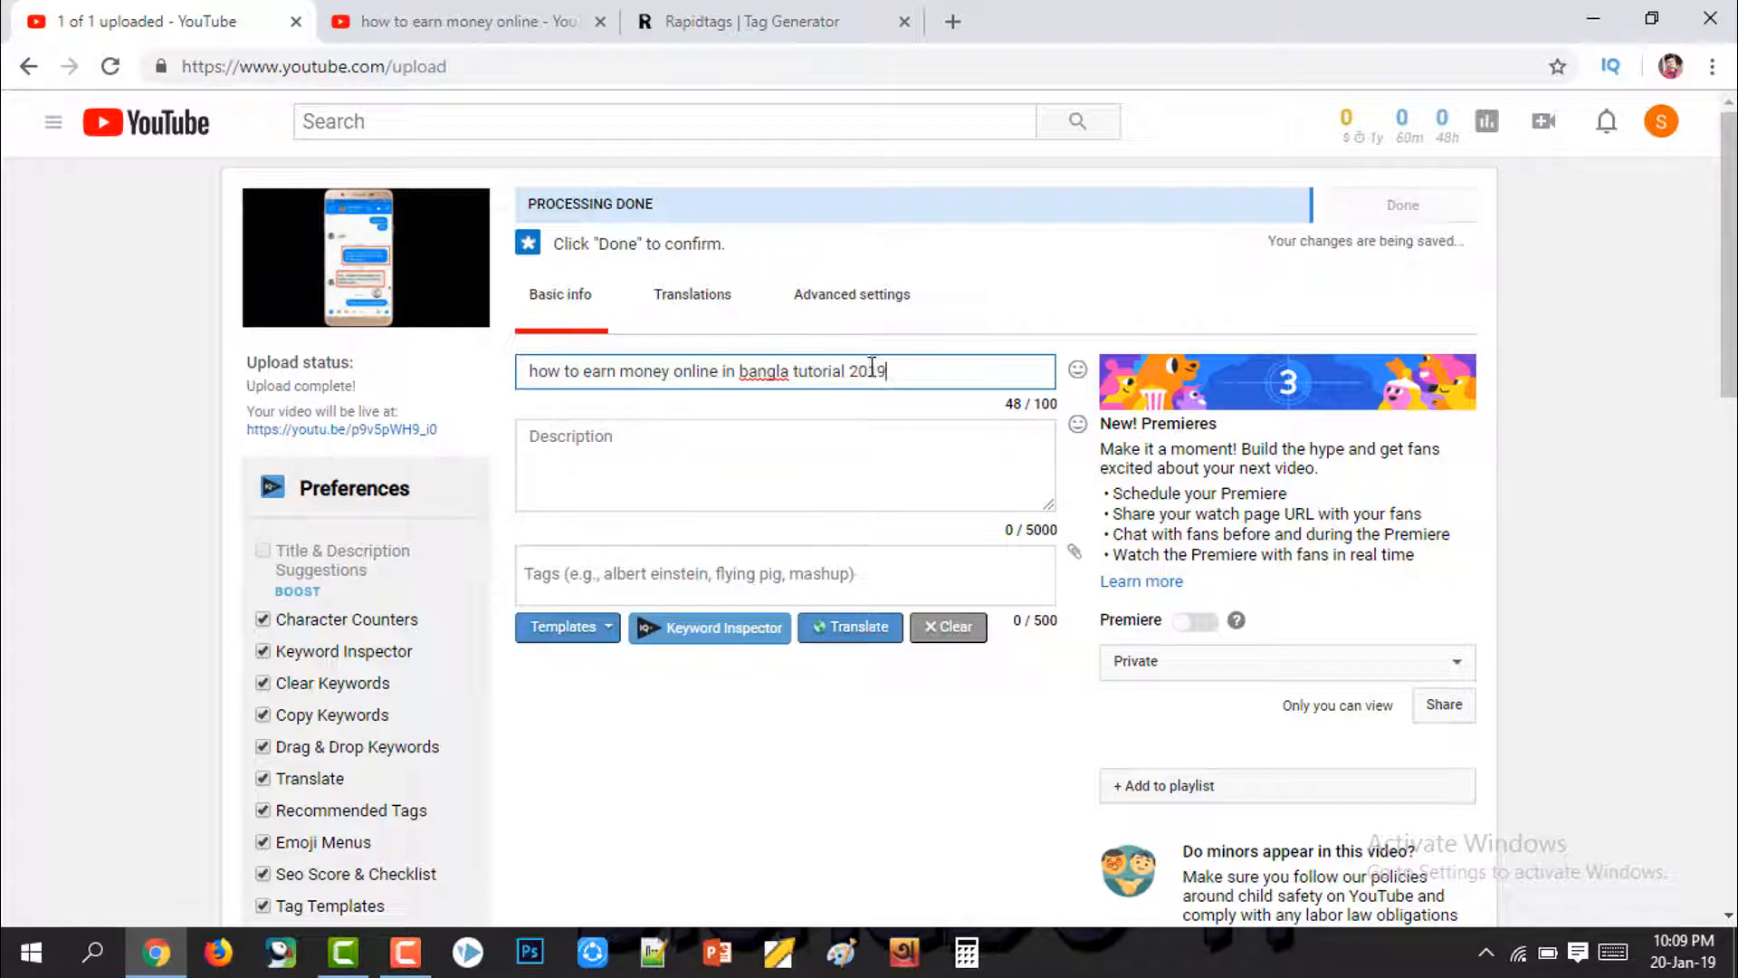
{"action": "left_click_drag", "start_coordinate": [879, 378], "coordinate": [902, 381]}
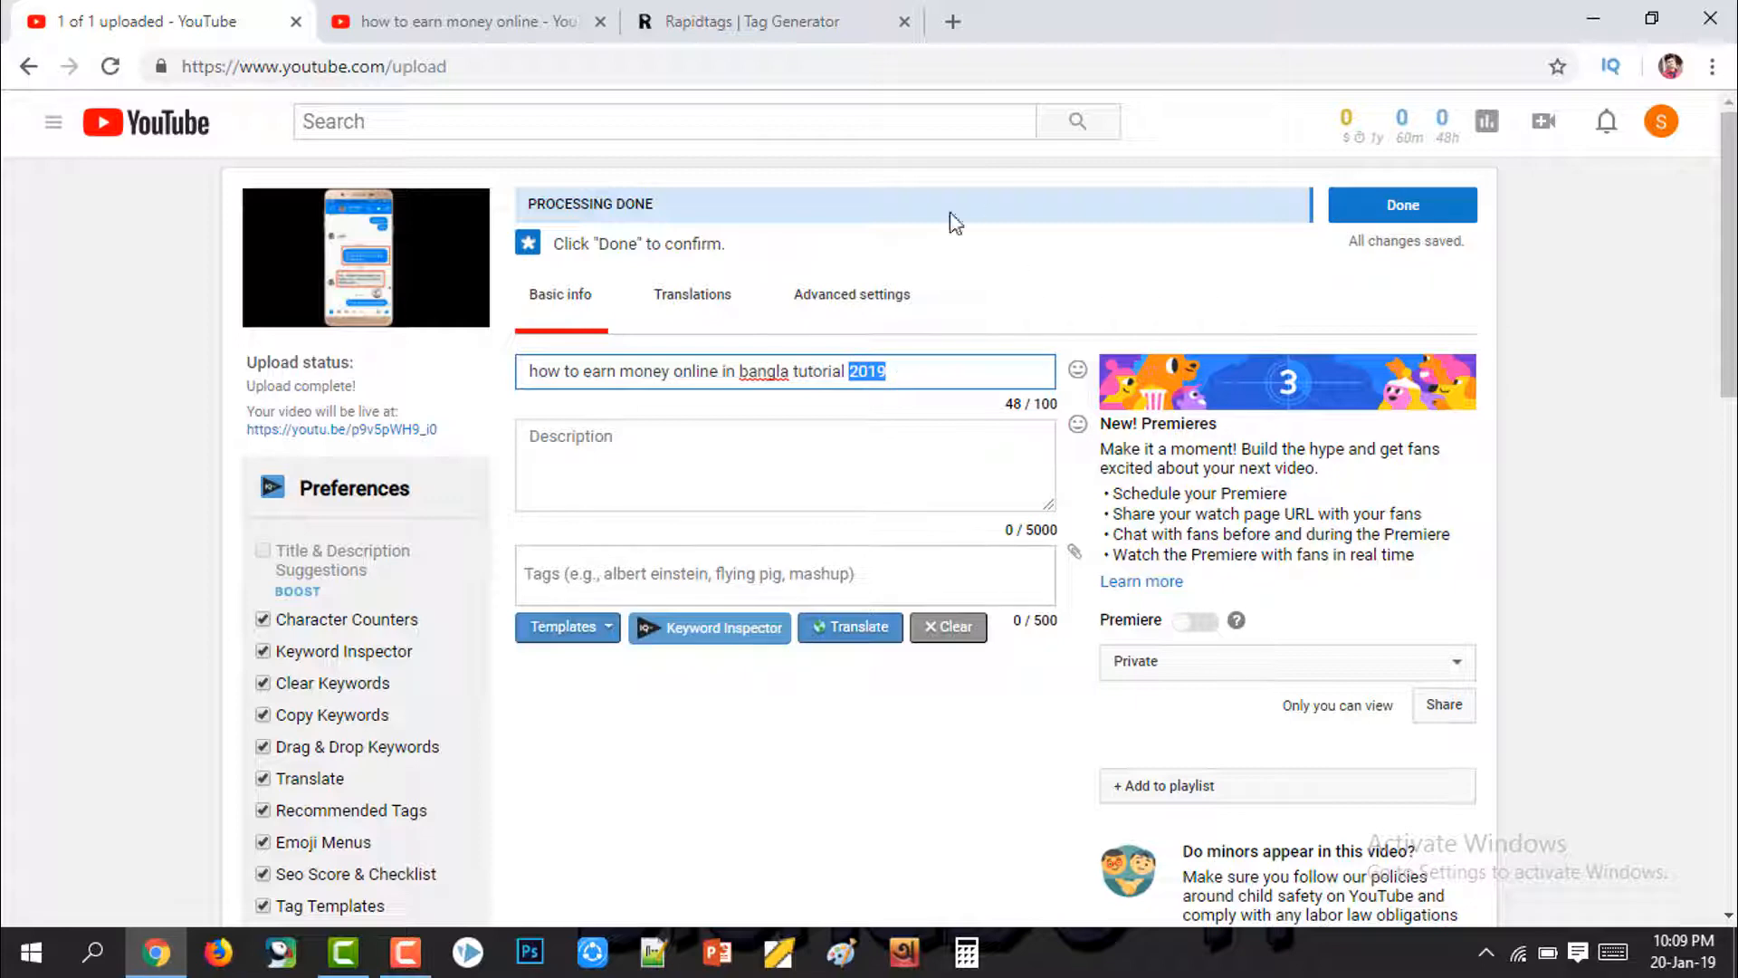
Step: Look over the upload form's description and tags fields and the vidIQ SEO score section
{"action": "left_click", "coordinate": [716, 666]}
{"action": "scroll", "coordinate": [549, 441], "scroll_direction": "down", "scroll_amount": 3}
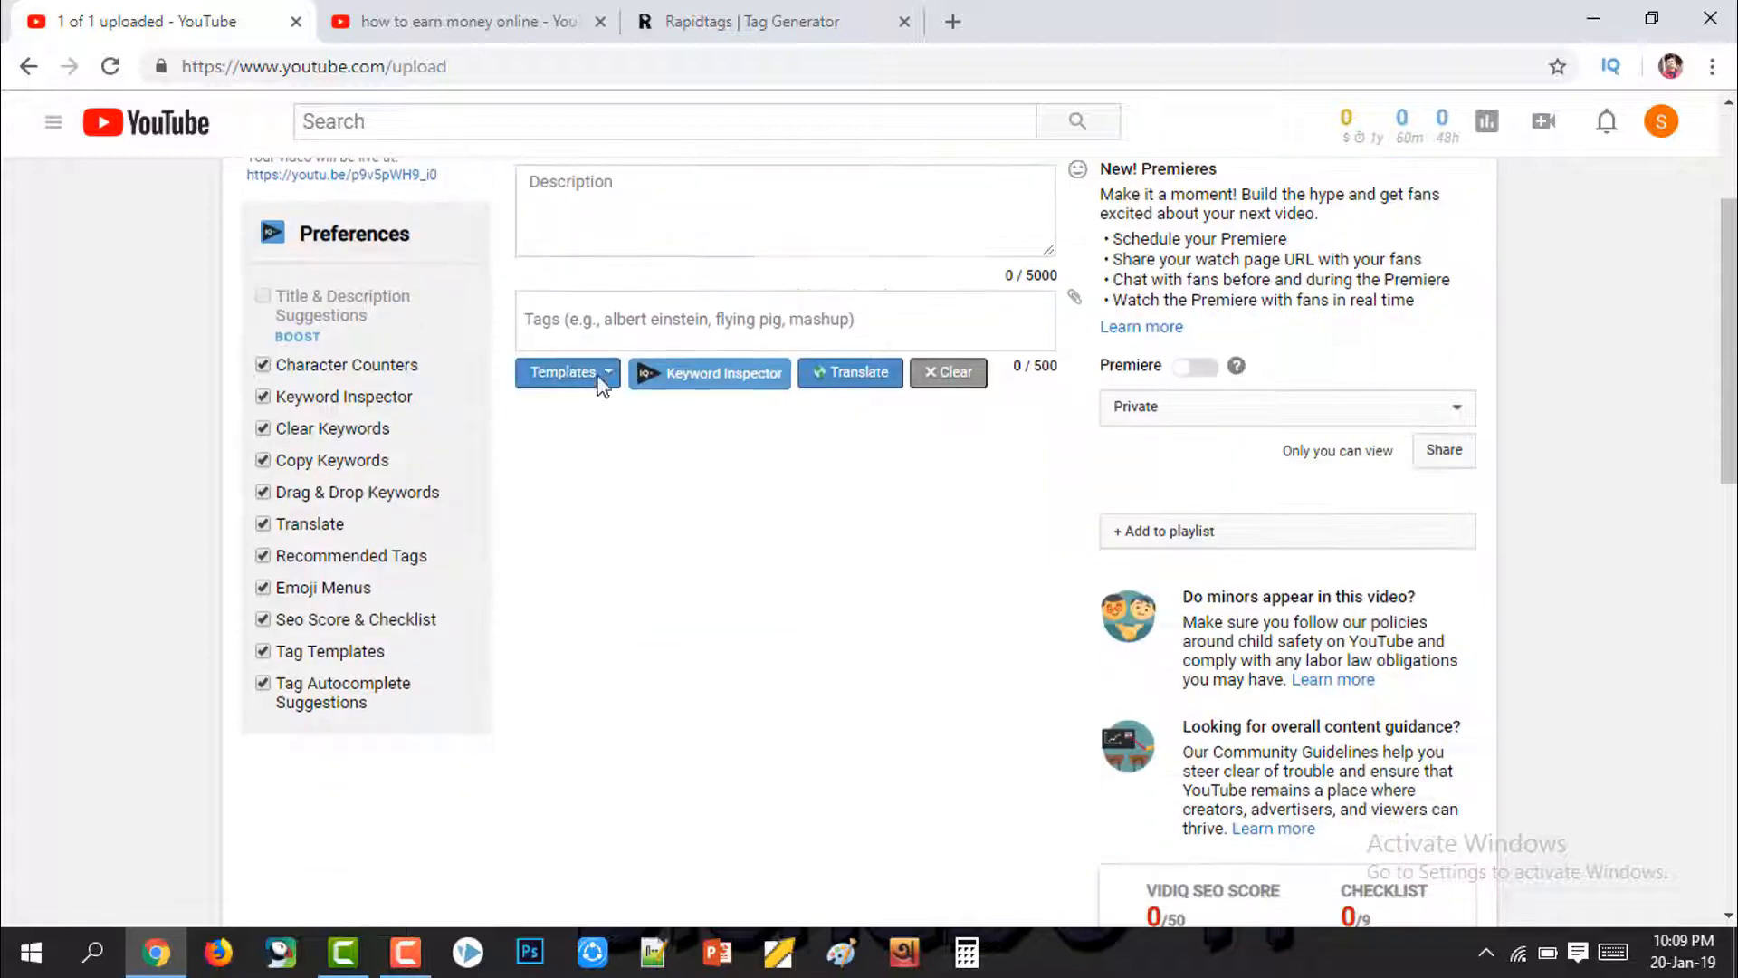
{"action": "scroll", "coordinate": [601, 376], "scroll_direction": "up", "scroll_amount": 3}
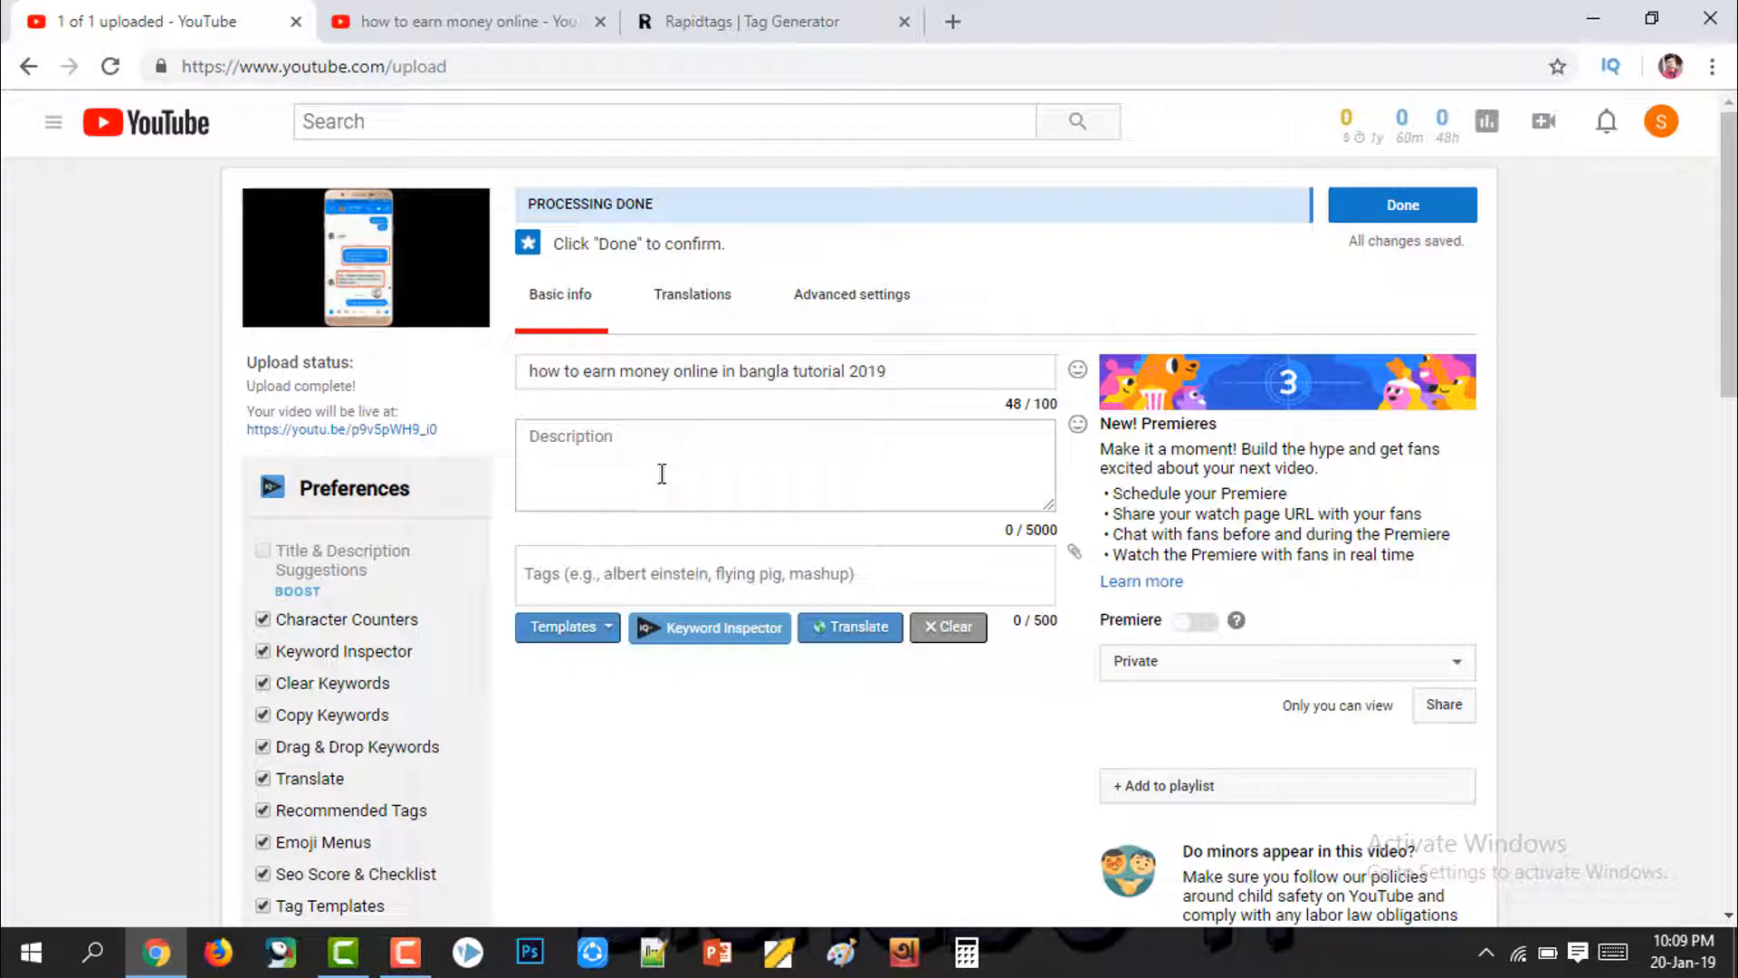
{"action": "scroll", "coordinate": [639, 448], "scroll_direction": "down", "scroll_amount": 4}
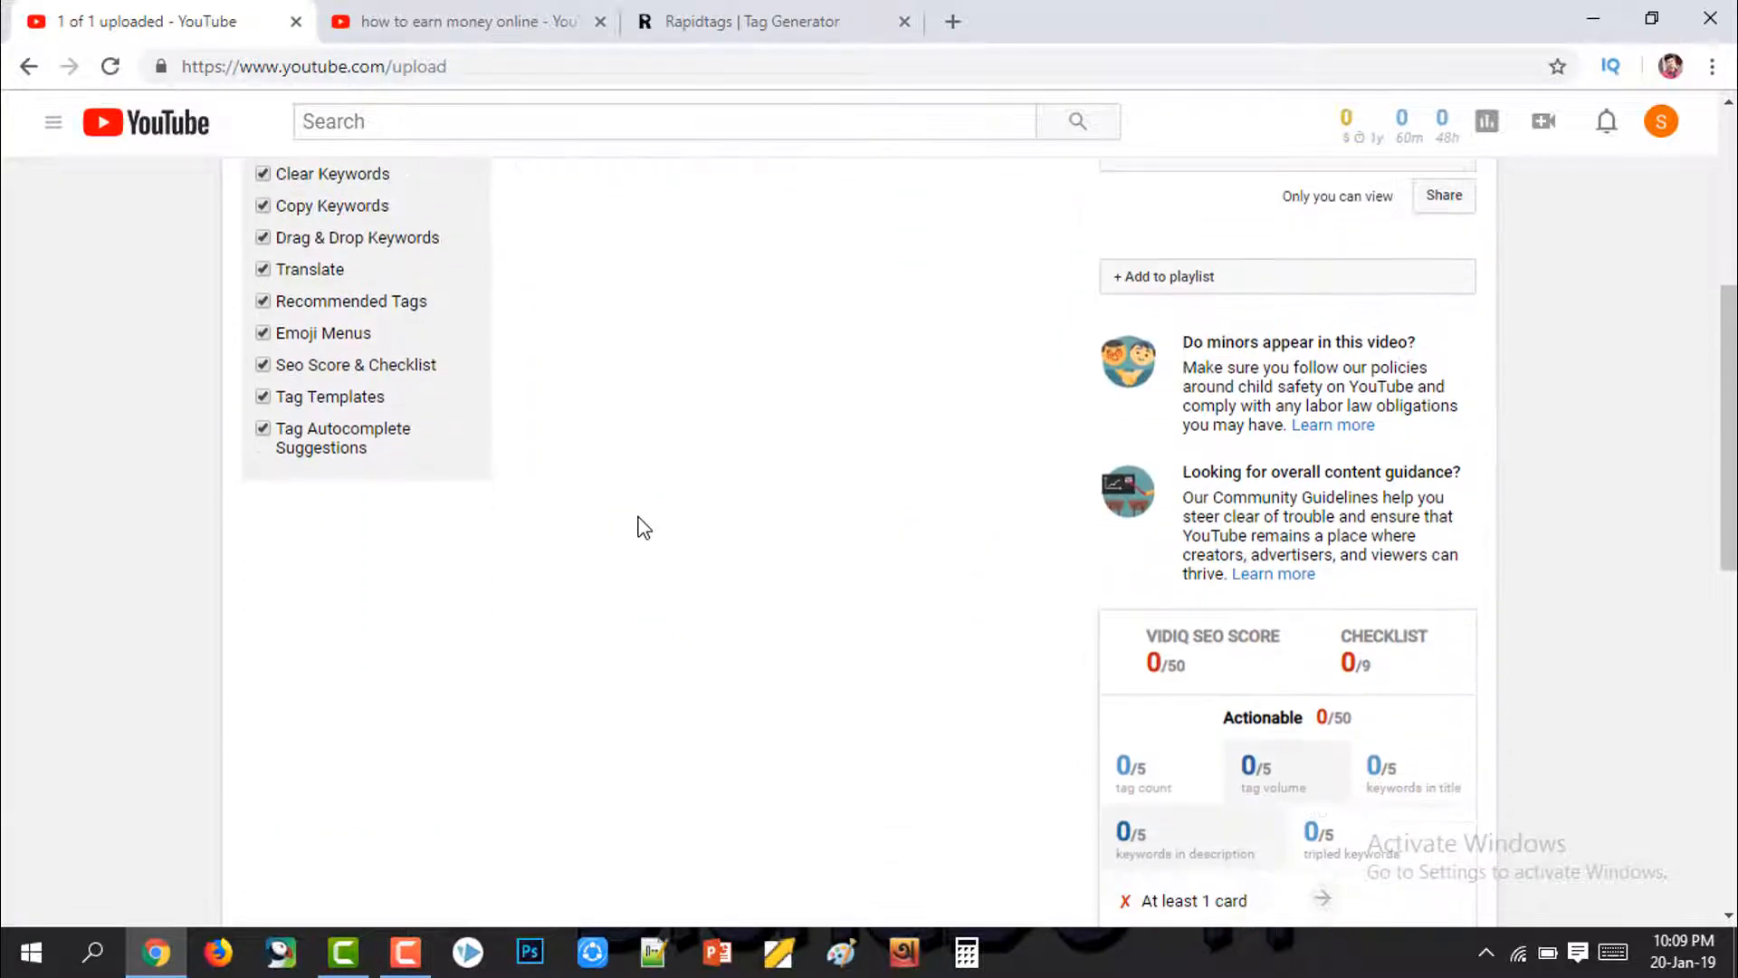
{"action": "scroll", "coordinate": [638, 527], "scroll_direction": "up", "scroll_amount": 4}
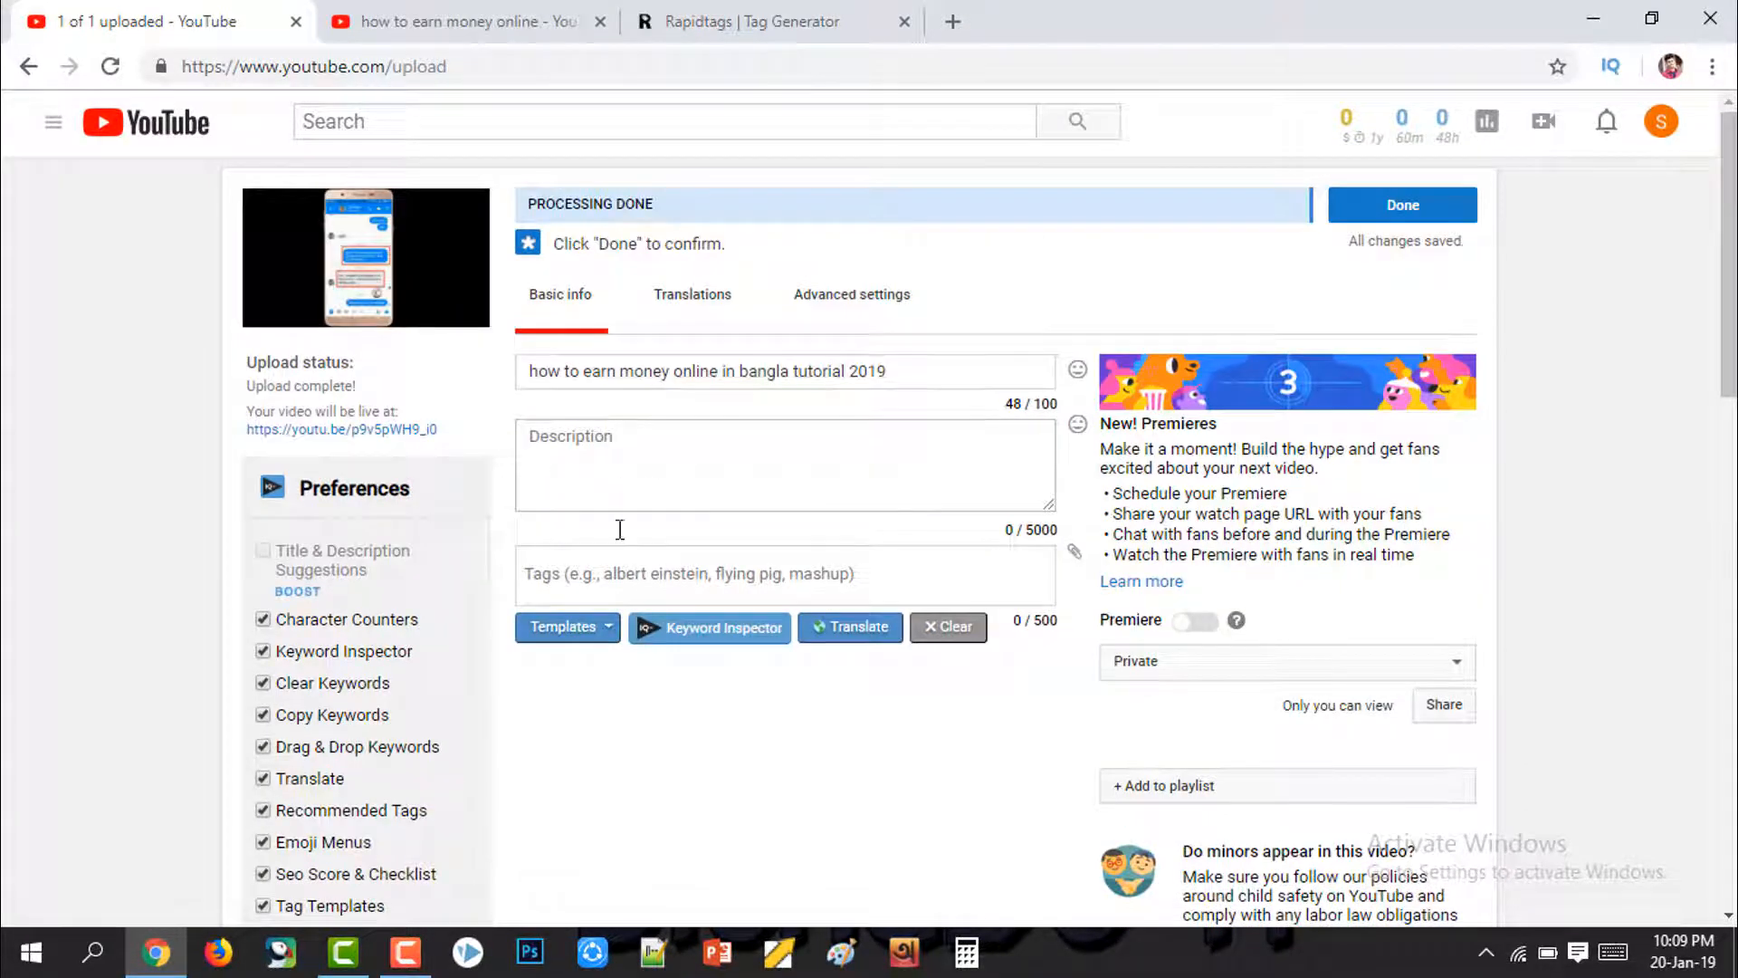
{"action": "scroll", "coordinate": [621, 497], "scroll_direction": "down", "scroll_amount": 2}
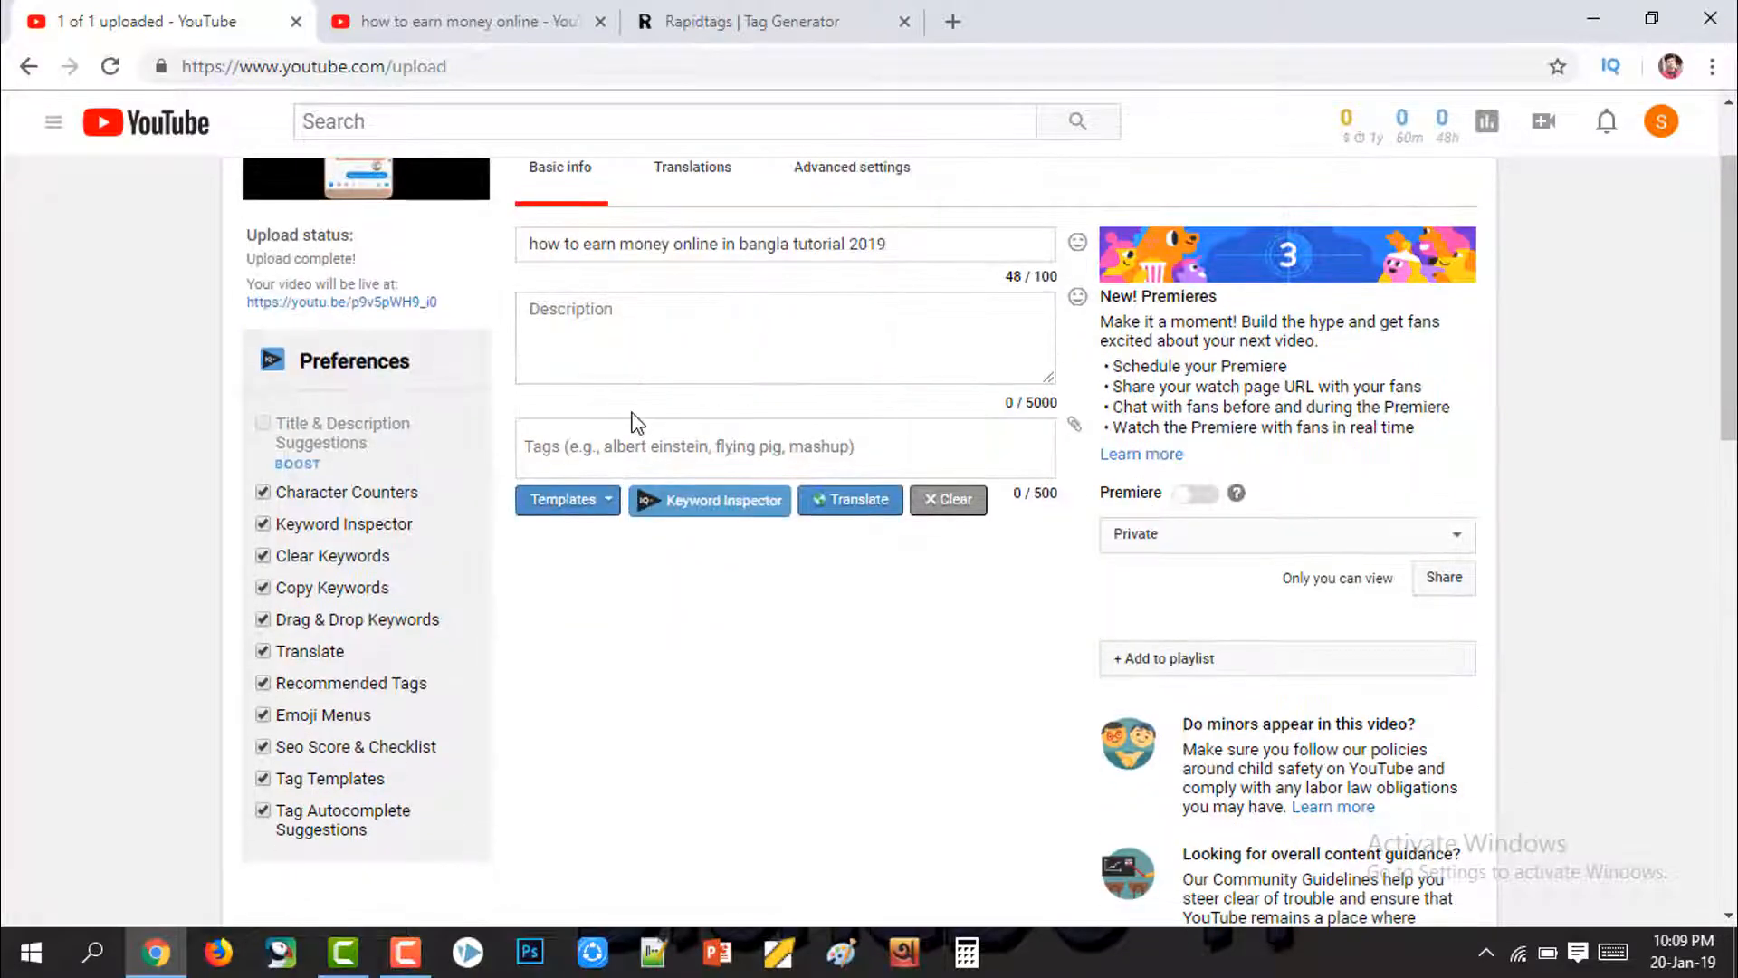
{"action": "scroll", "coordinate": [638, 424], "scroll_direction": "down", "scroll_amount": 5}
{"action": "scroll", "coordinate": [776, 562], "scroll_direction": "up", "scroll_amount": 6}
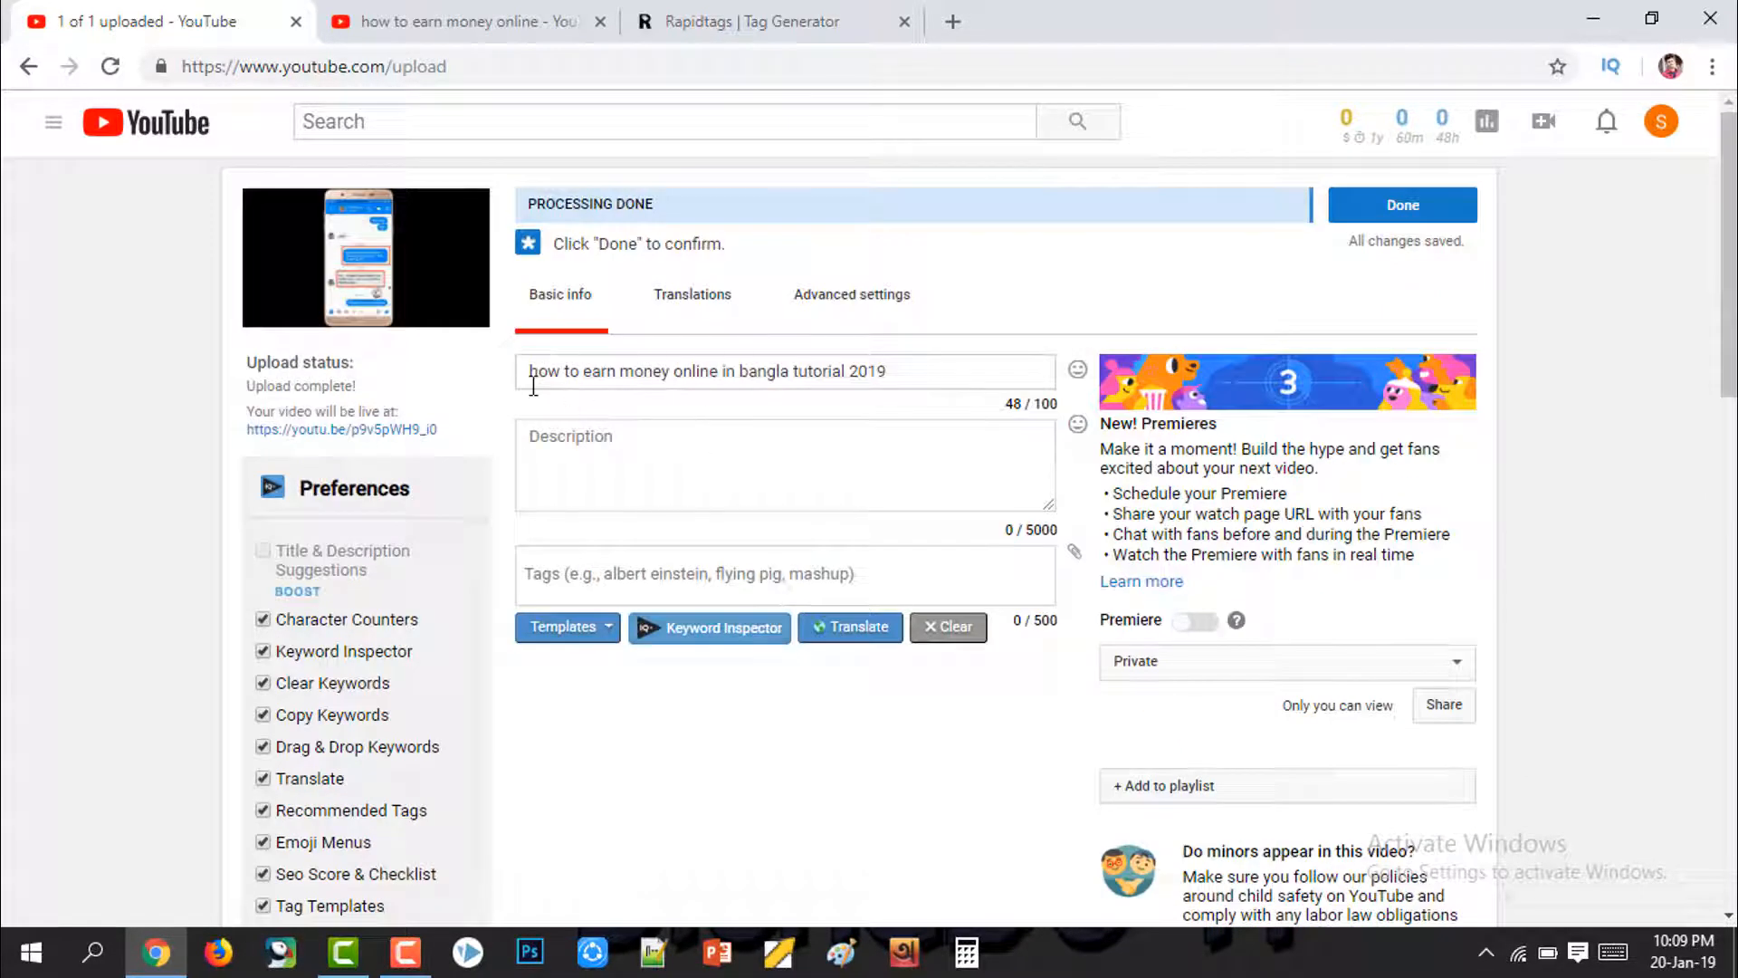
{"action": "left_click_drag", "start_coordinate": [528, 374], "coordinate": [722, 374]}
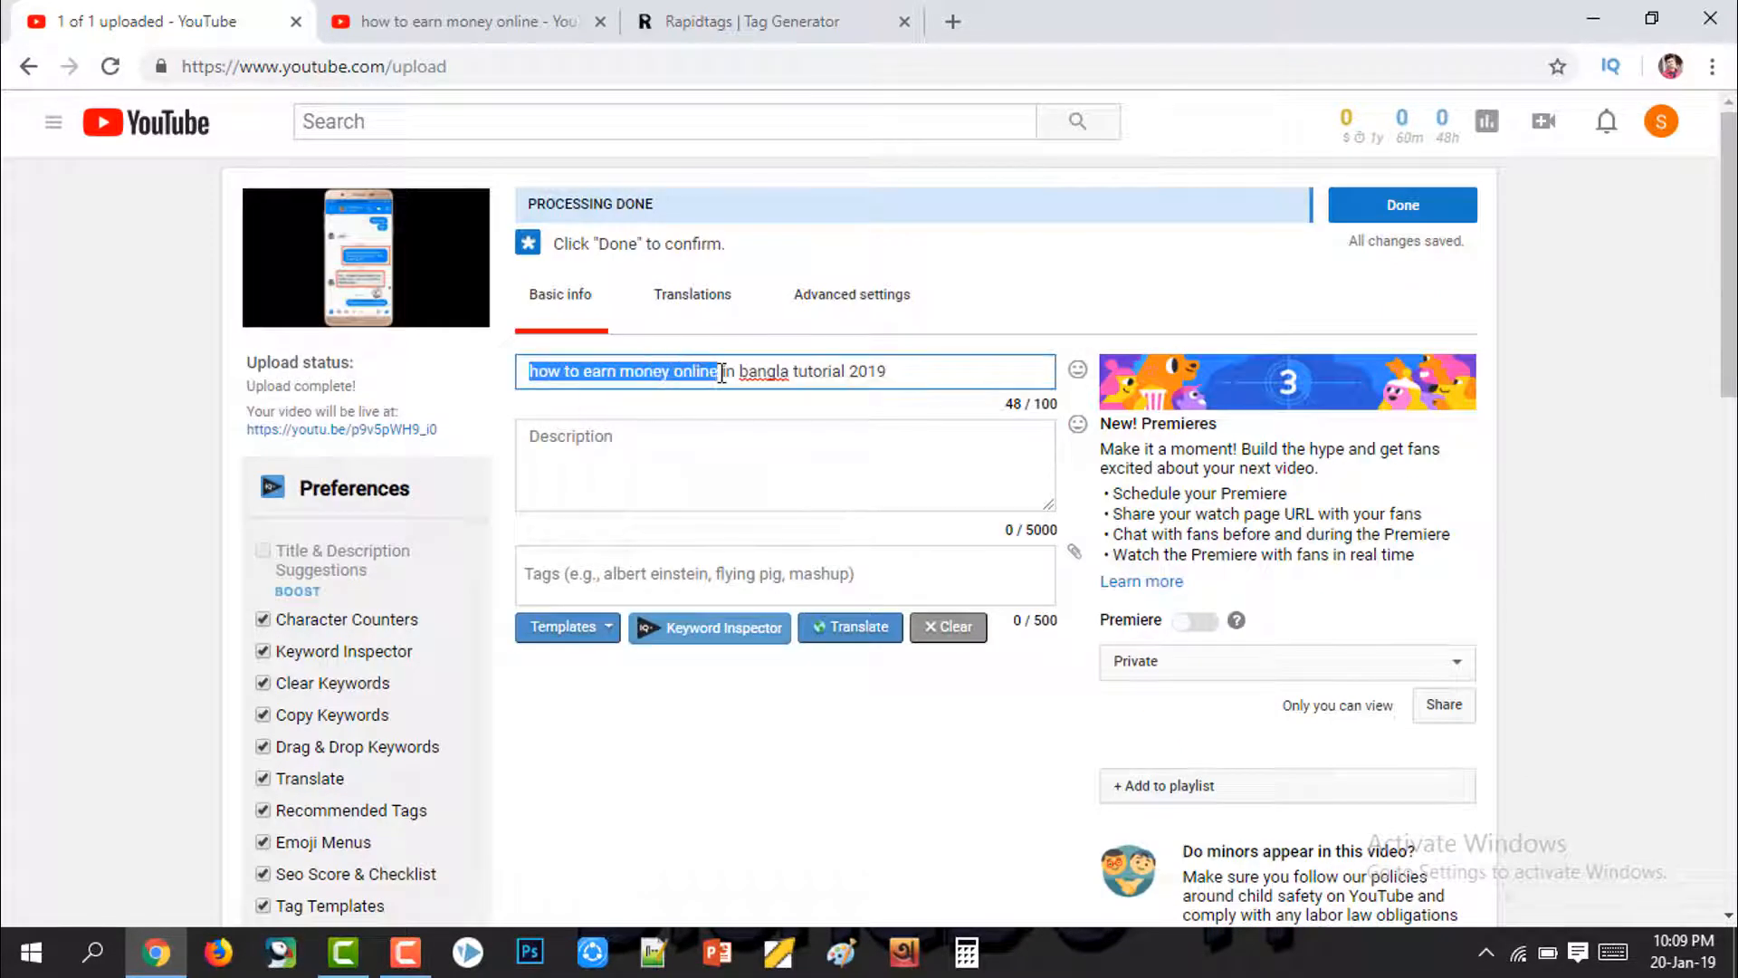
{"action": "right_click", "coordinate": [702, 377]}
{"action": "left_click", "coordinate": [724, 424]}
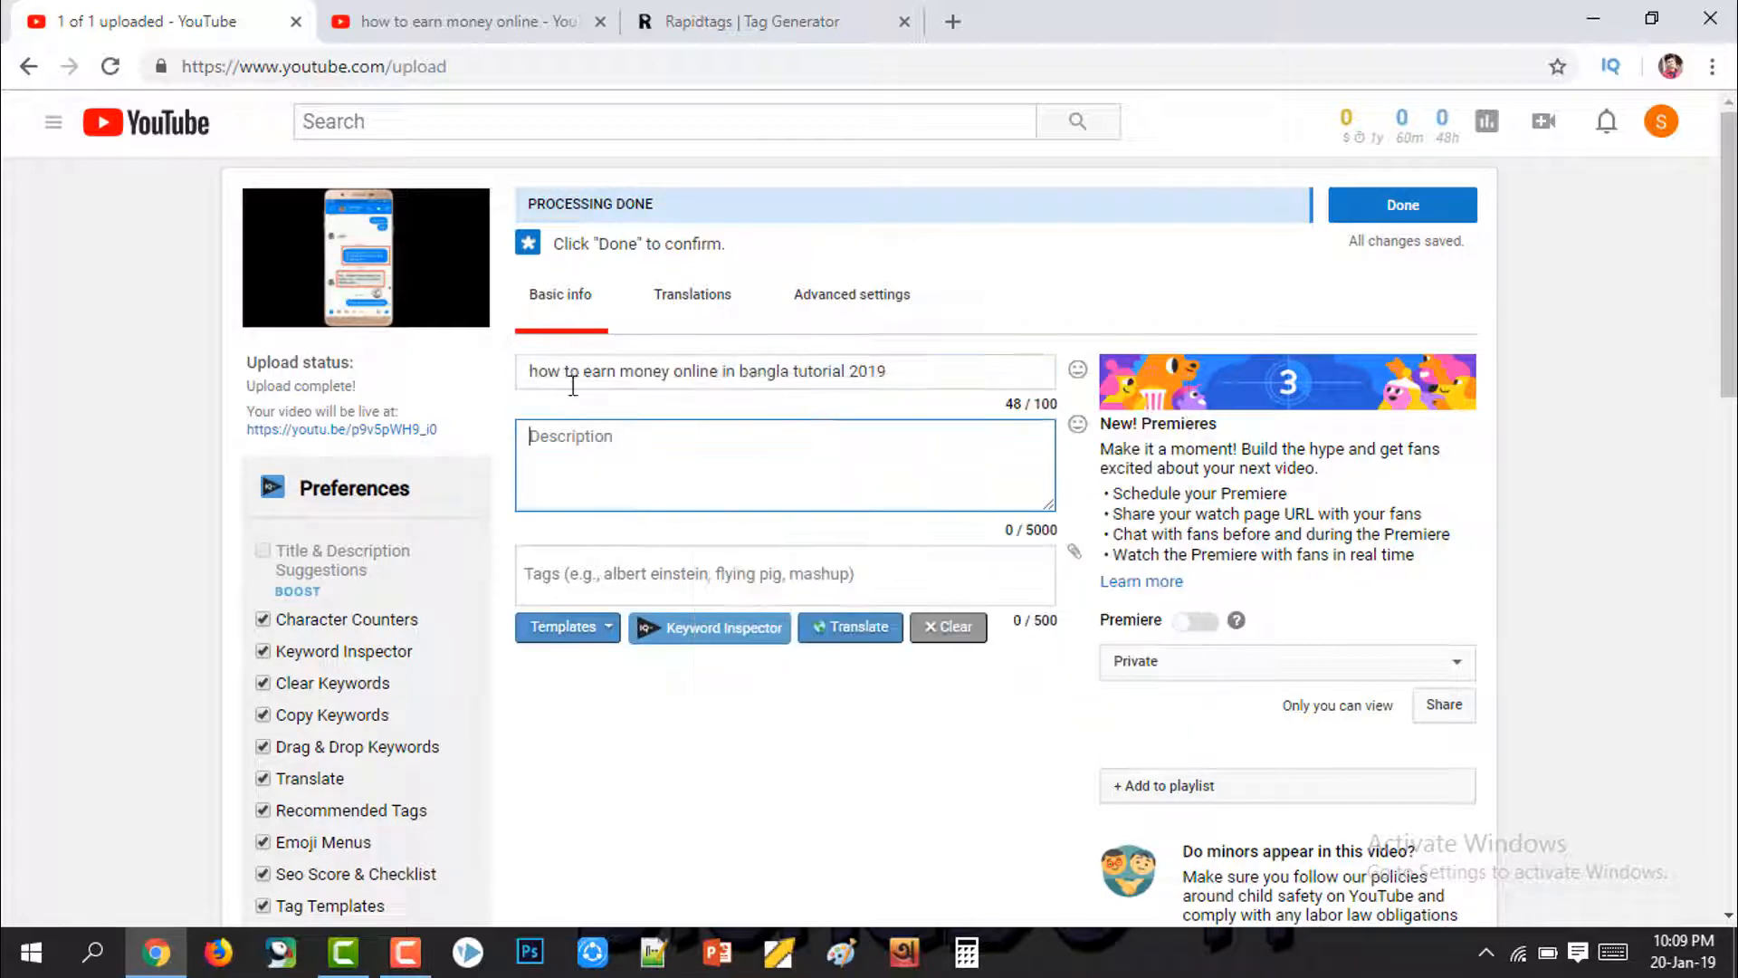
Step: Copy "how to earn money online in bangla tutorial" from the video title and generate tags for it in Rapidtags
{"action": "left_click_drag", "start_coordinate": [531, 370], "coordinate": [885, 364]}
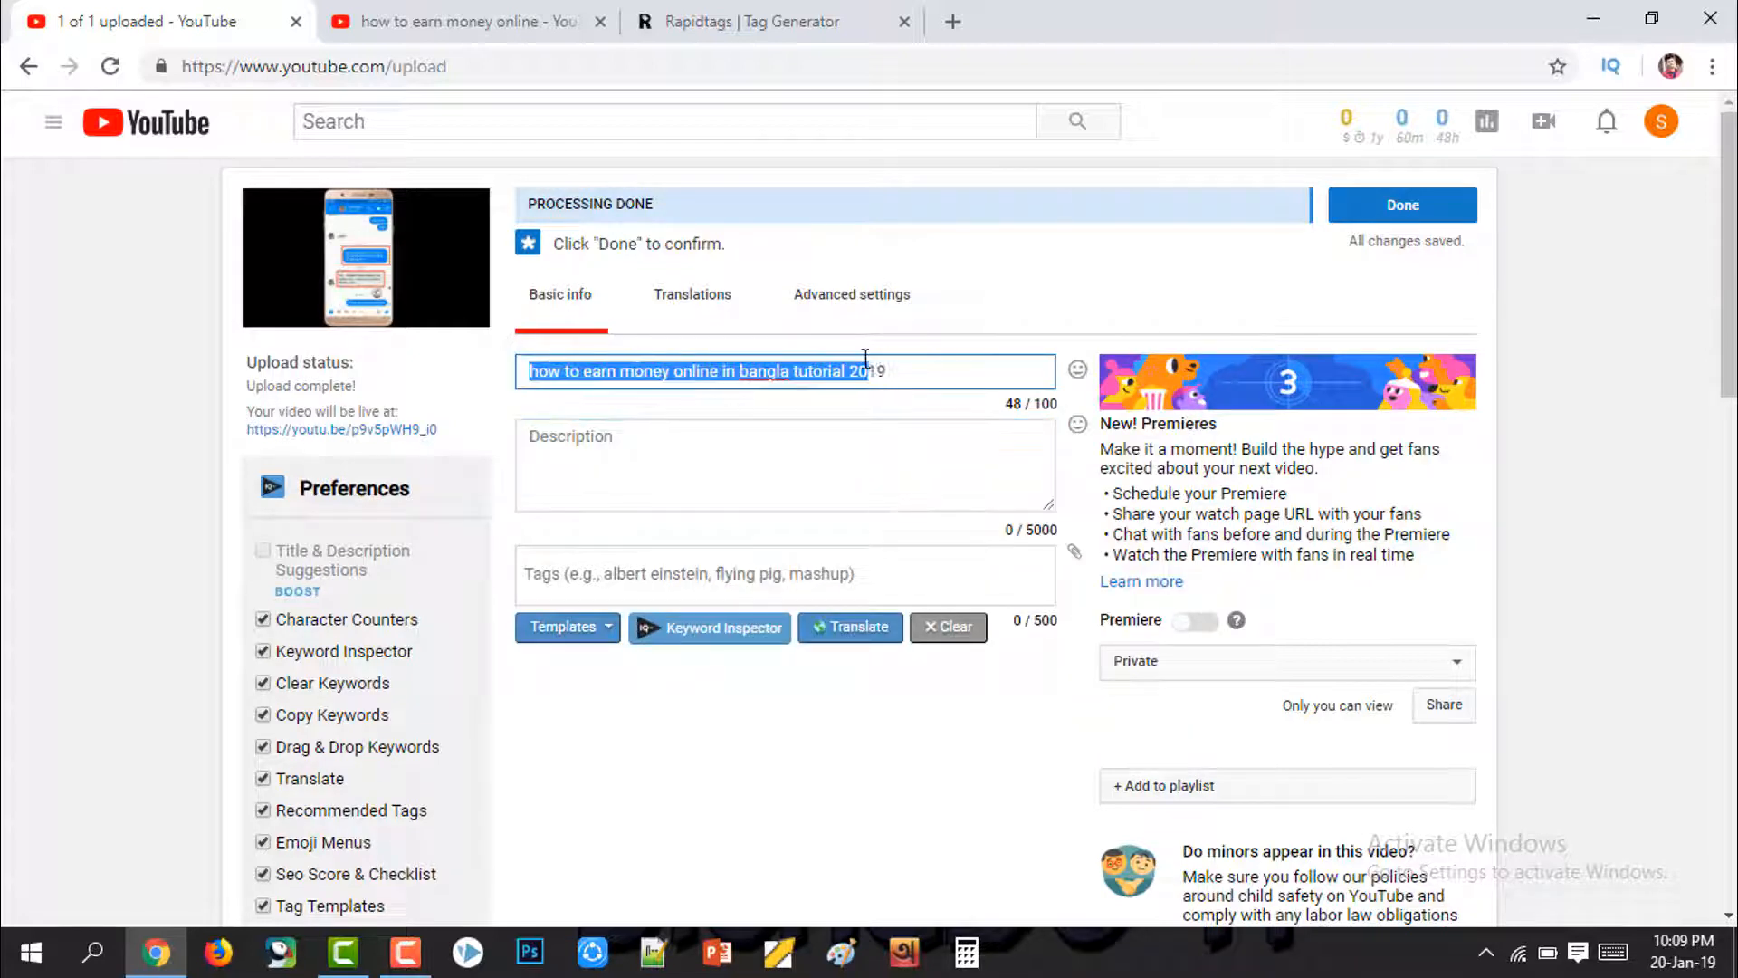
{"action": "right_click", "coordinate": [822, 366]}
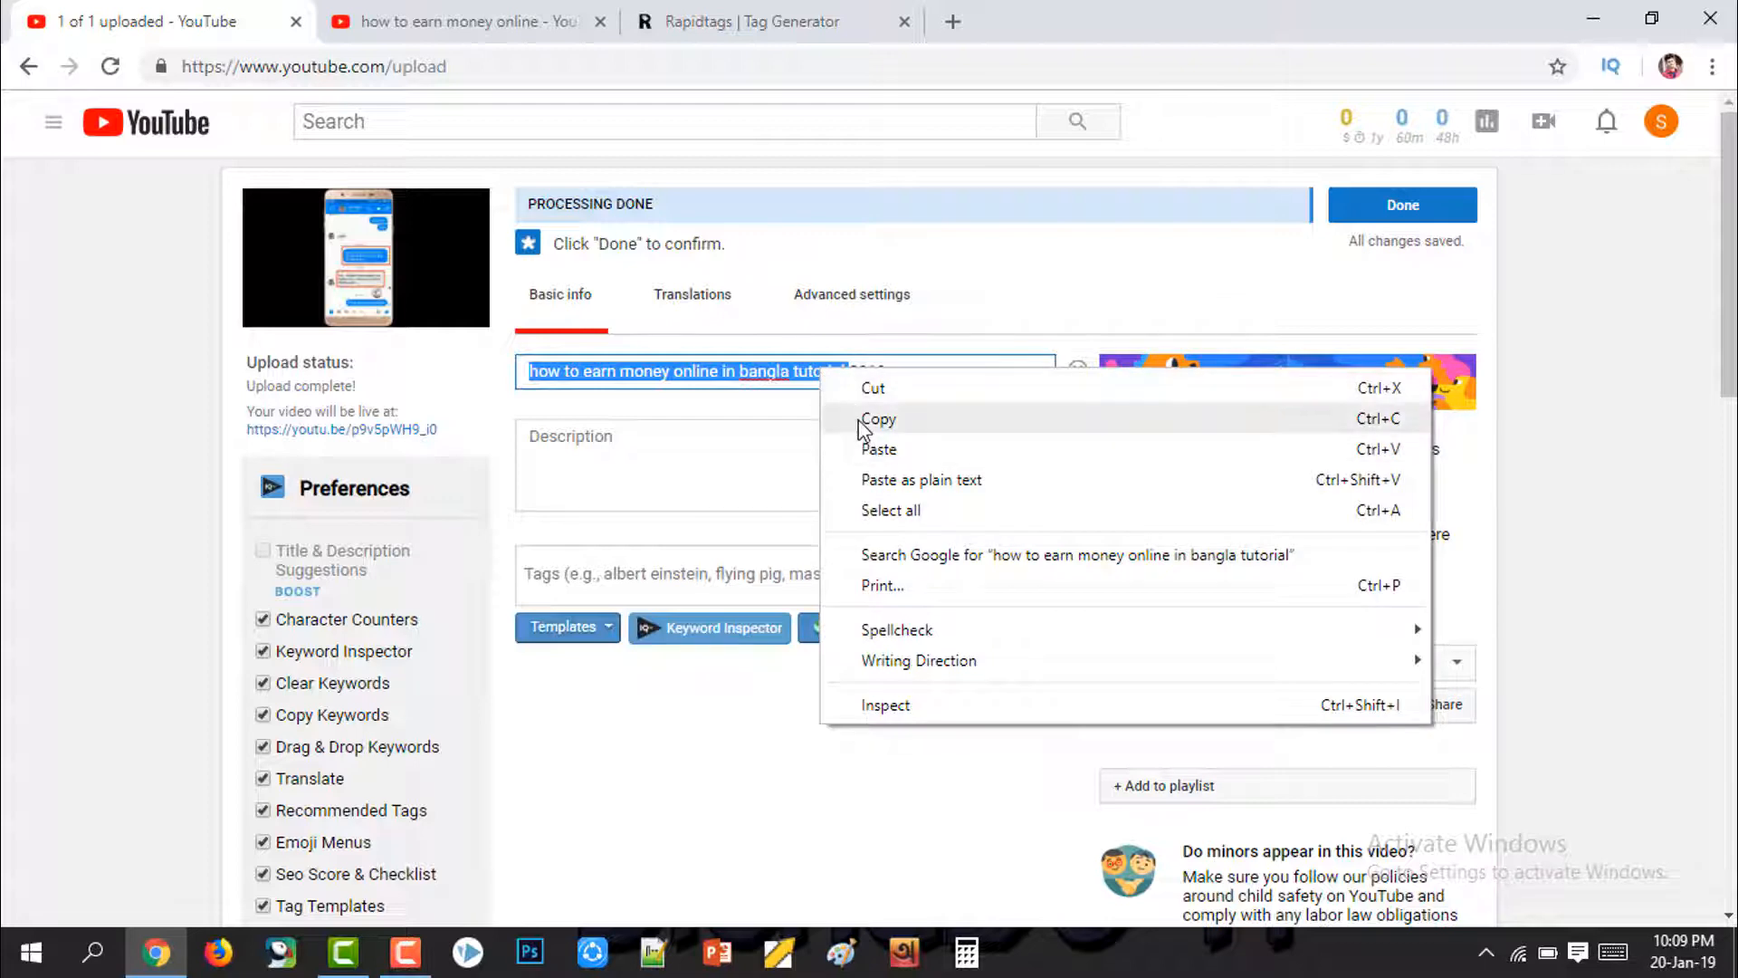
{"action": "left_click", "coordinate": [860, 415]}
{"action": "left_click", "coordinate": [752, 3]}
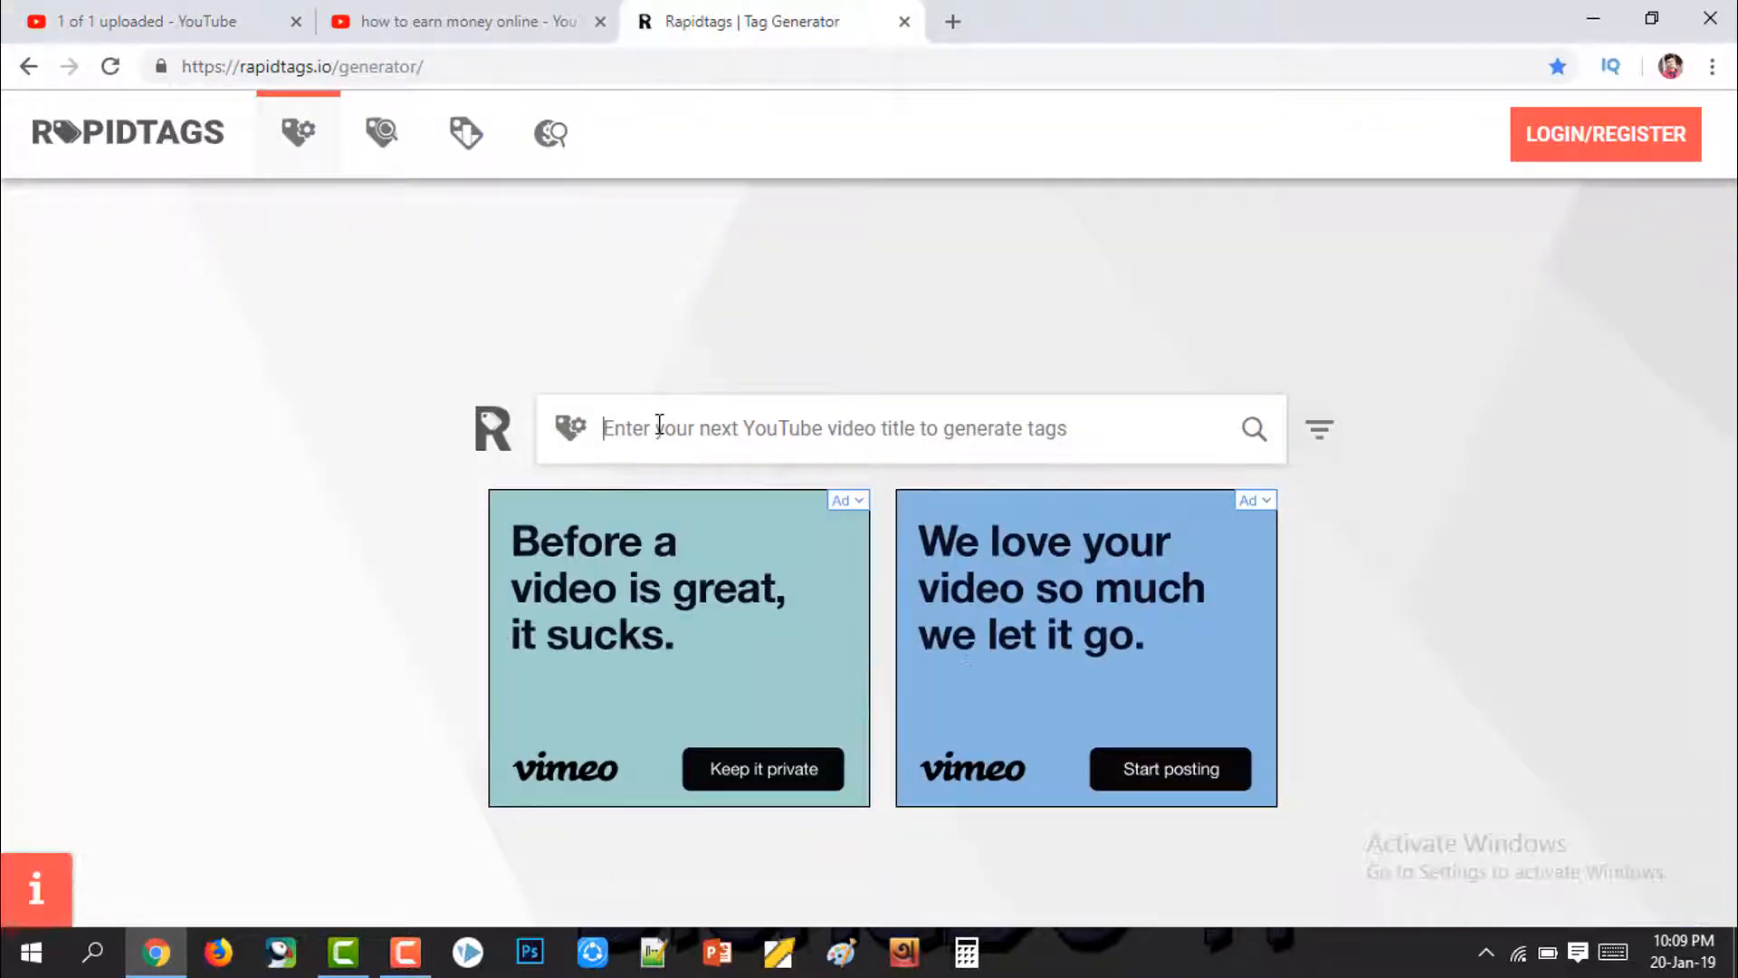
{"action": "key", "text": "ctrl+v"}
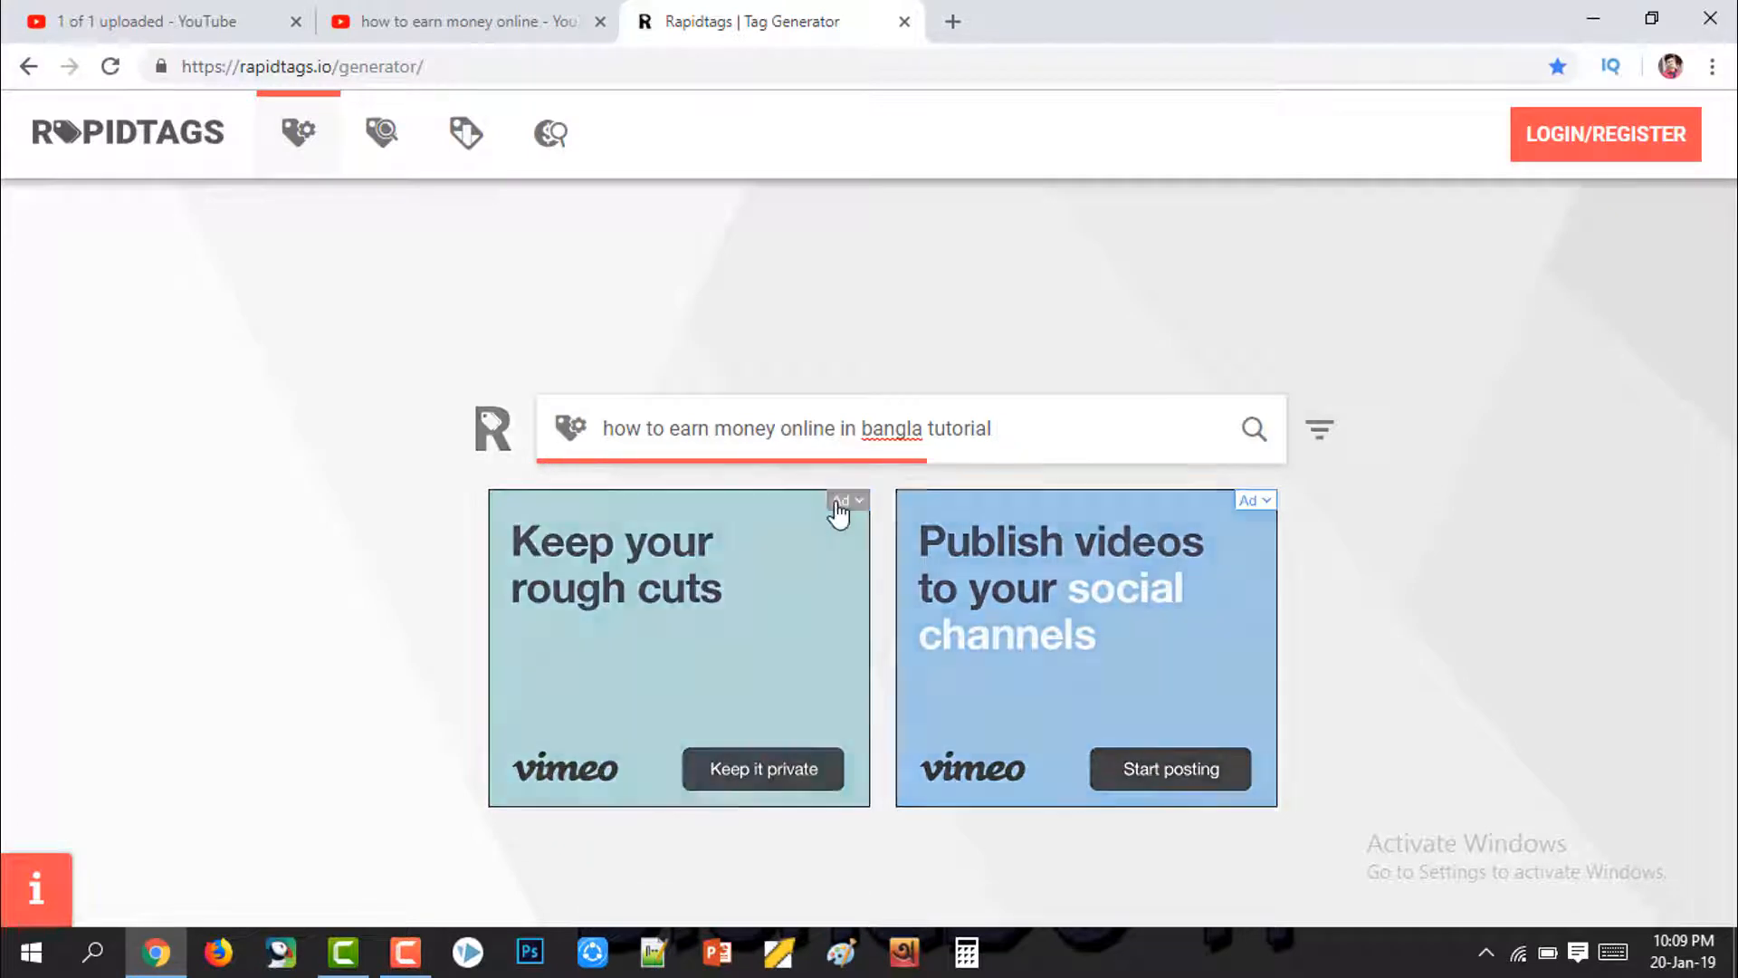
{"action": "key", "text": "Return"}
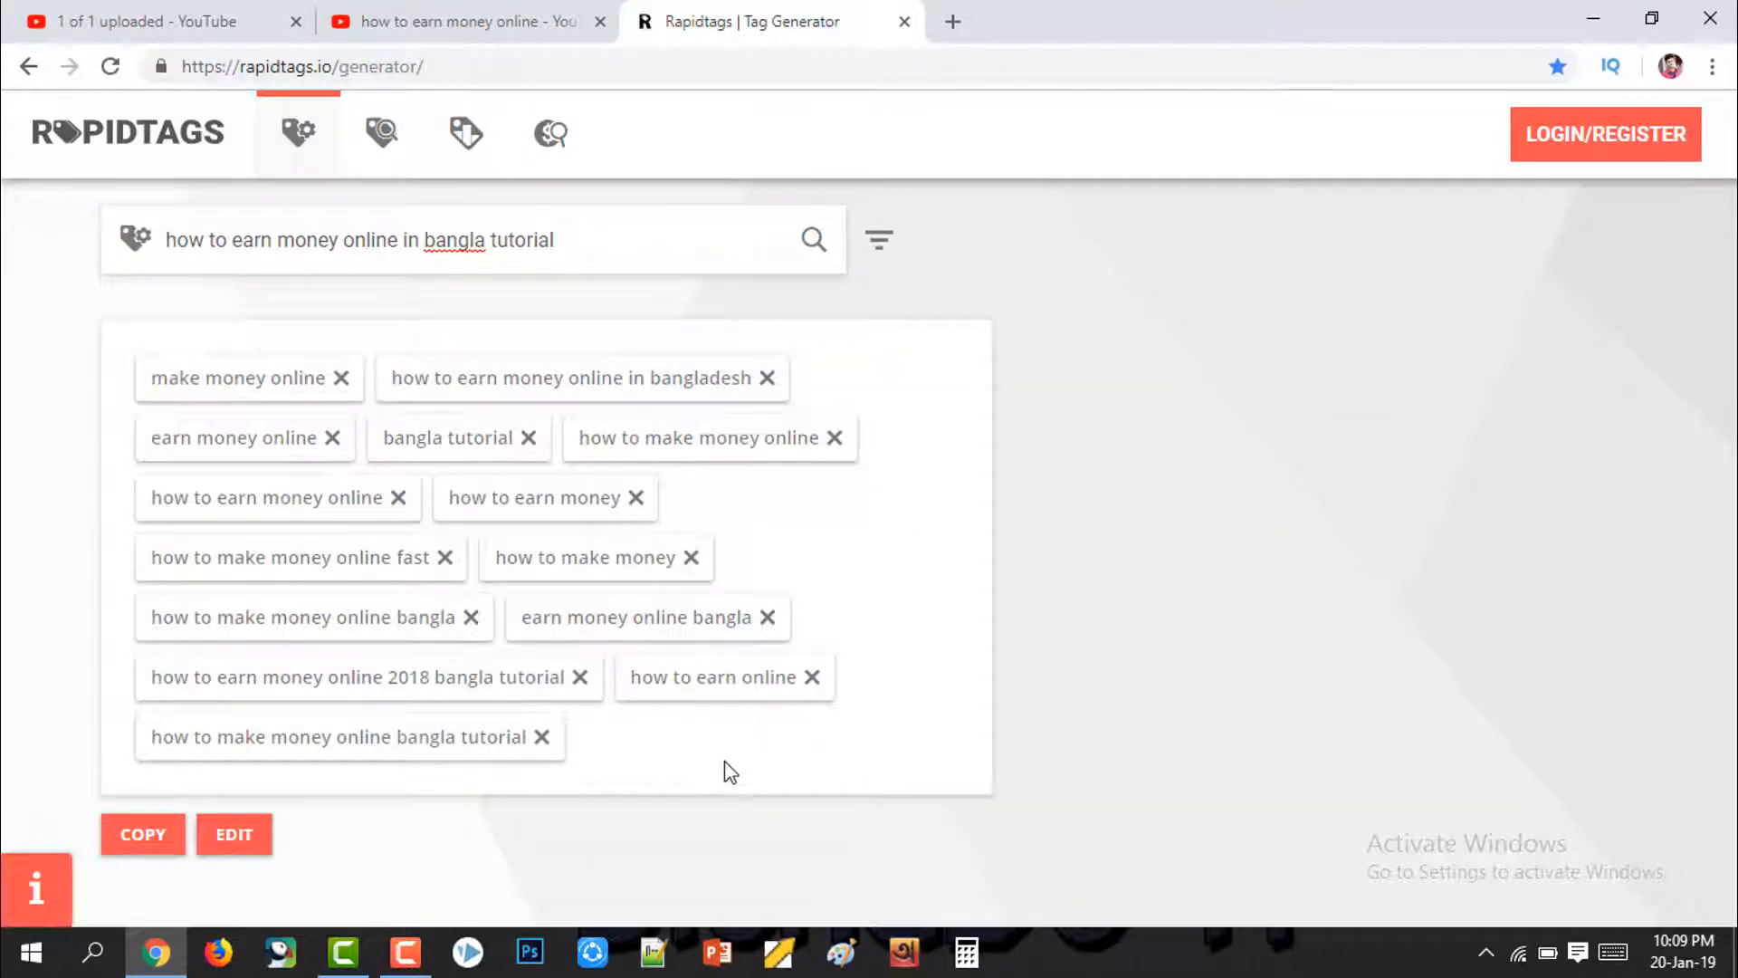
Step: Copy all the tags generated by Rapidtags and paste them into the uploaded video's tags on YouTube
{"action": "left_click", "coordinate": [140, 837]}
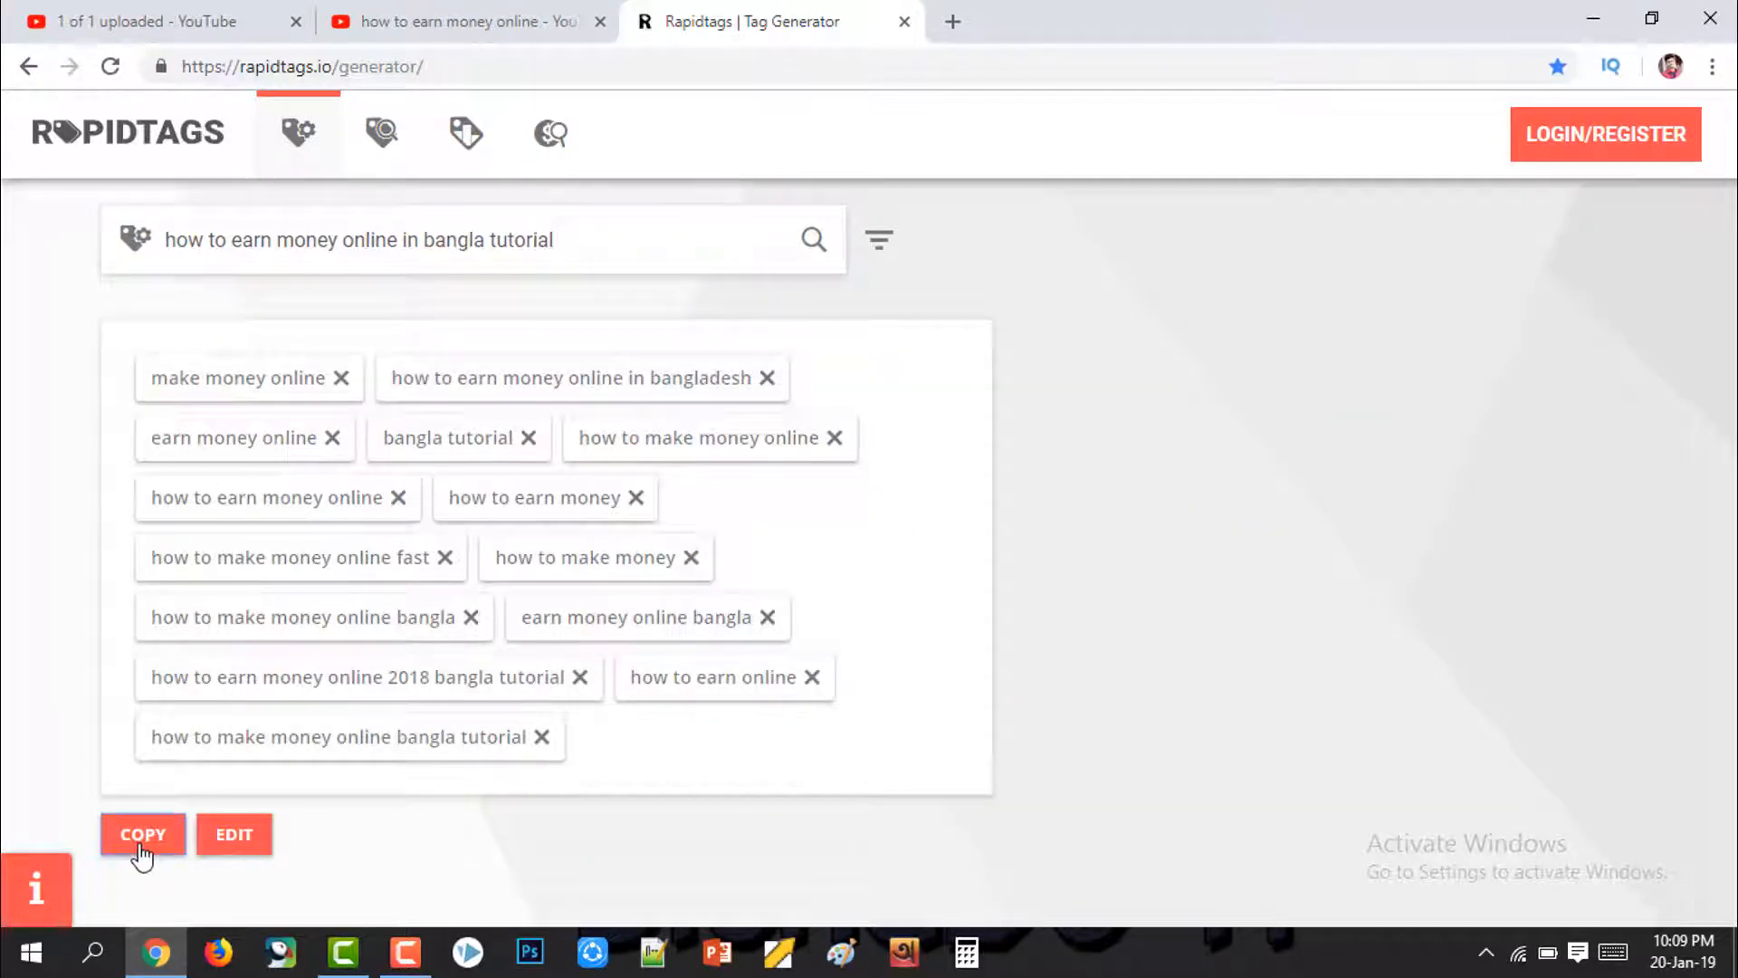
{"action": "left_click", "coordinate": [465, 20]}
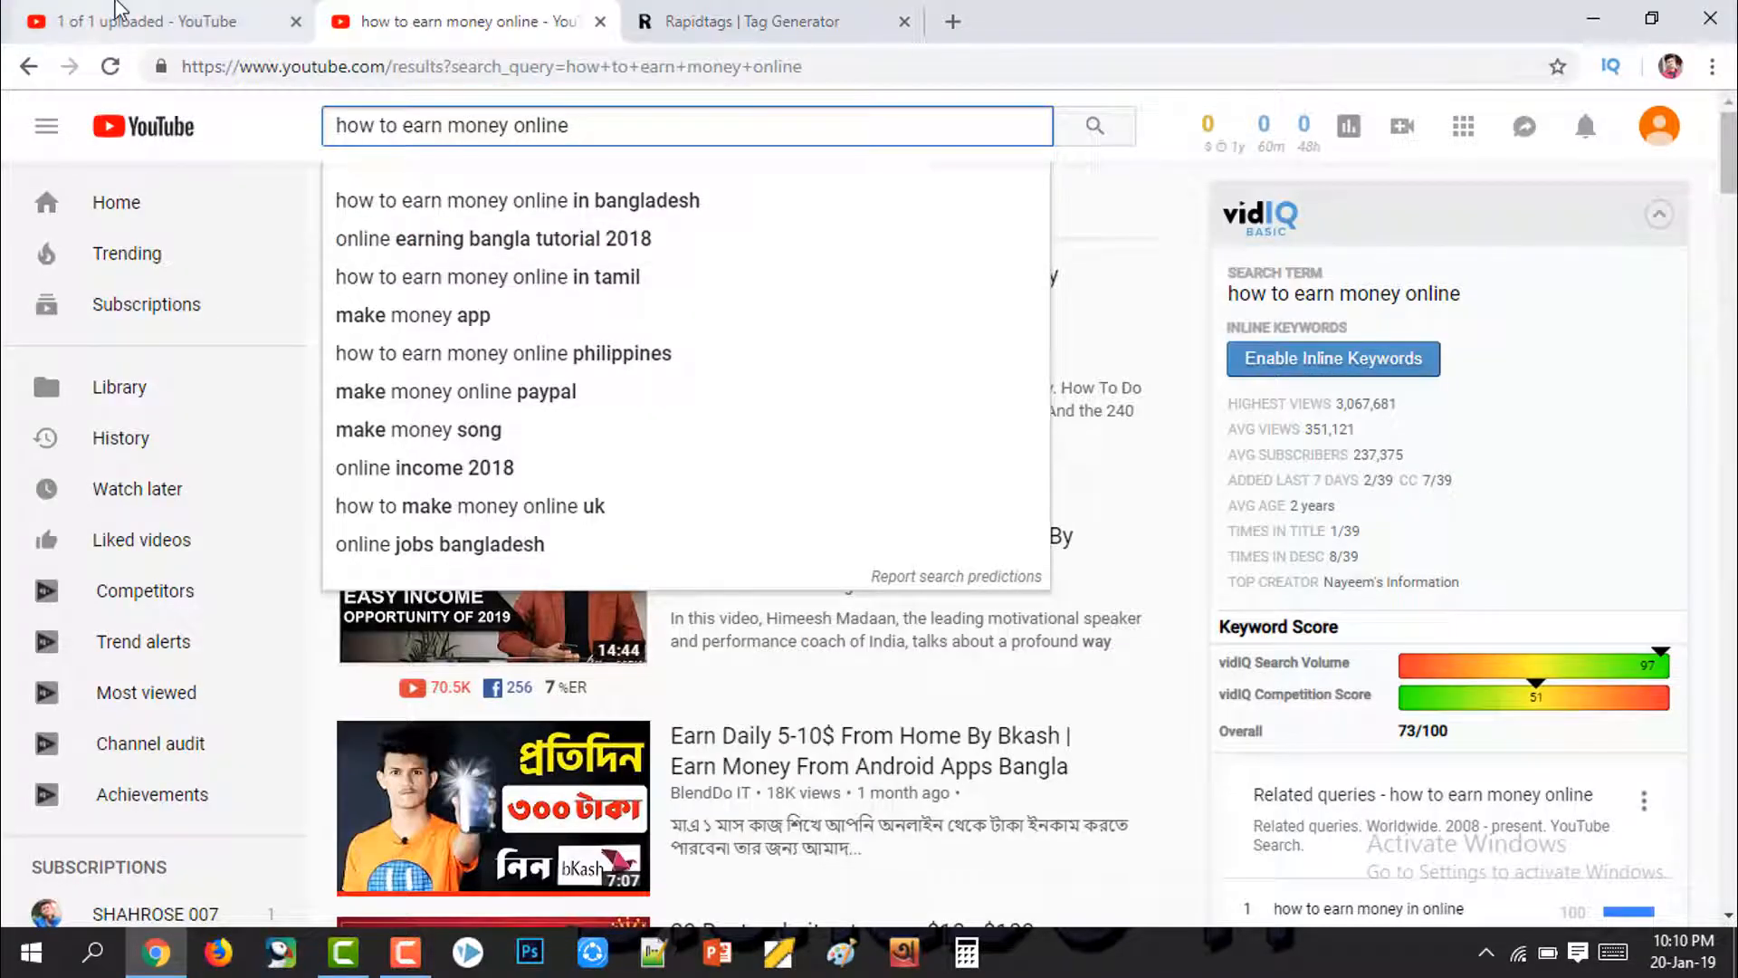
{"action": "left_click", "coordinate": [140, 20]}
{"action": "left_click", "coordinate": [638, 572]}
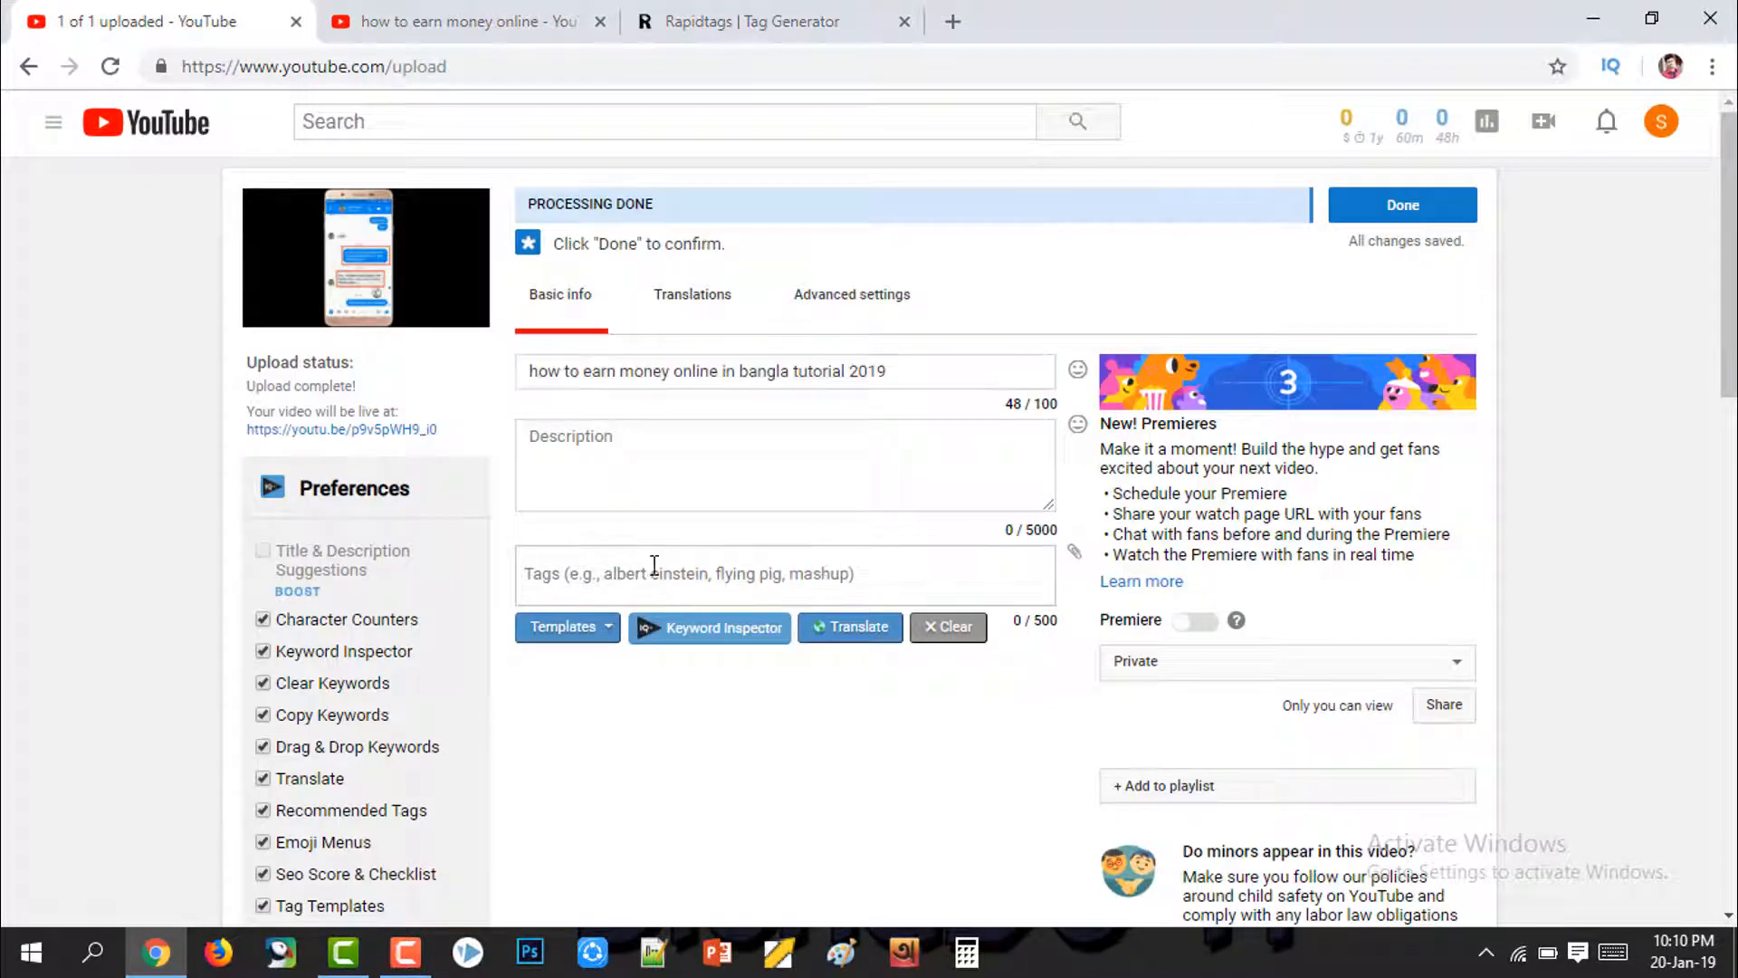
{"action": "key", "text": "ctrl+v"}
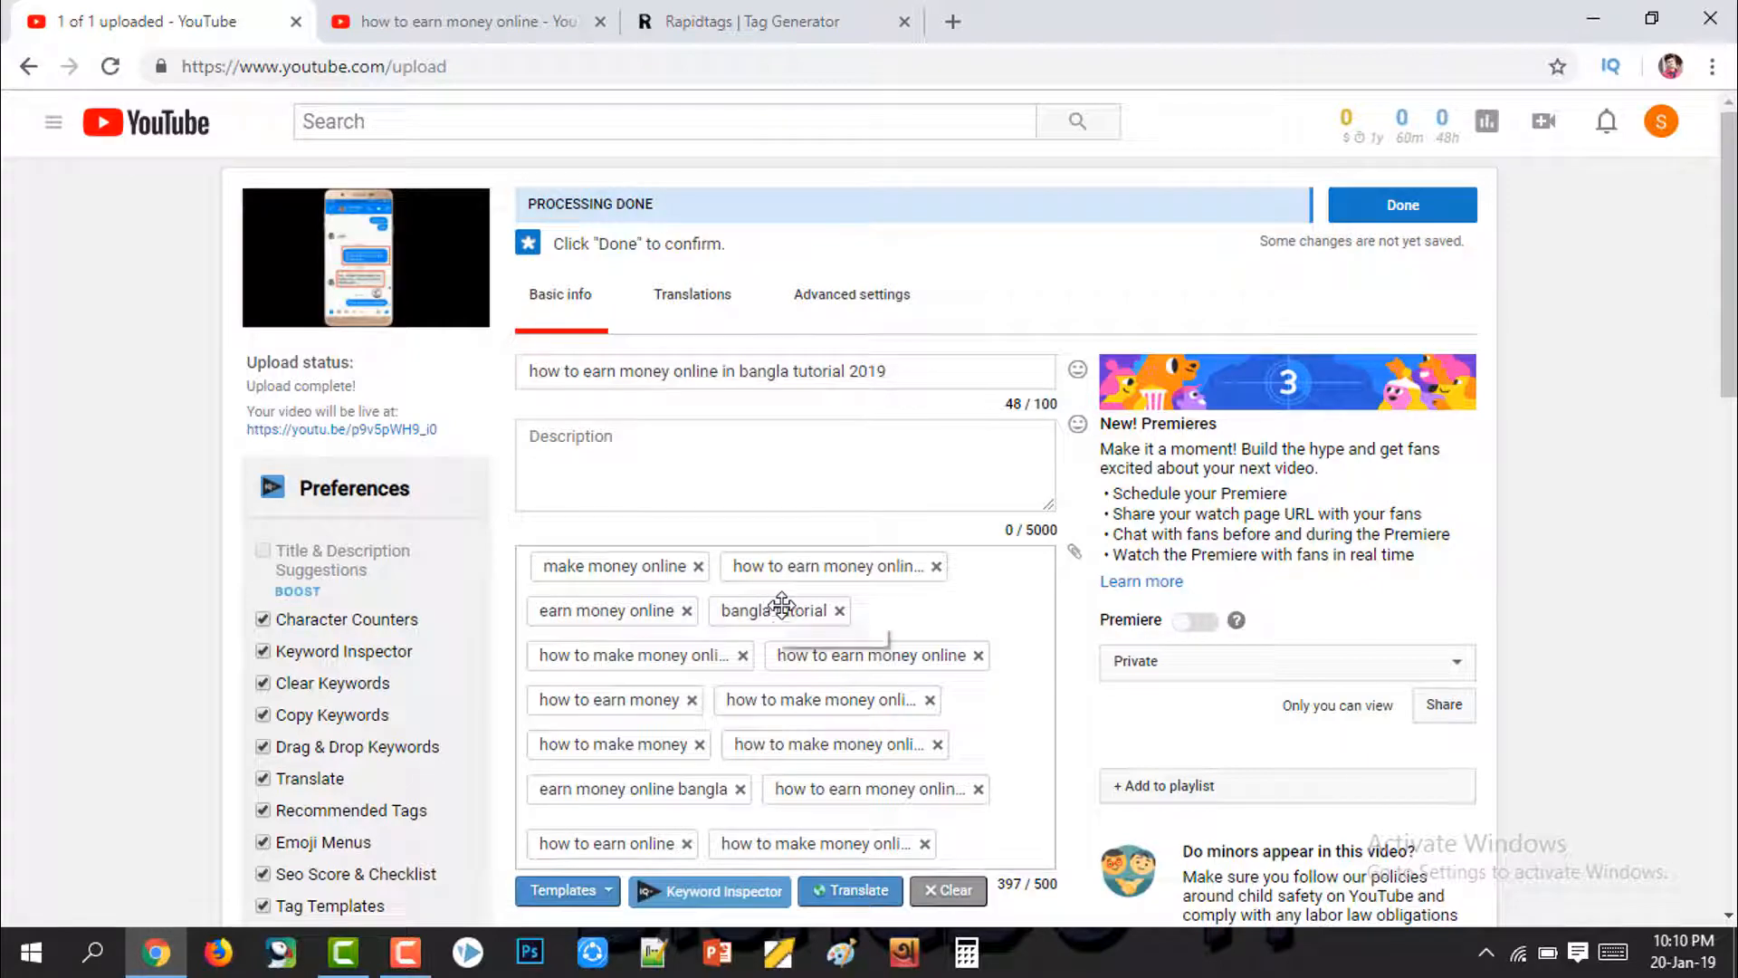
Step: Examine the video's vidIQ SEO score and checklist, and review the pasted tags against the Rapidtags list
{"action": "scroll", "coordinate": [781, 608], "scroll_direction": "down", "scroll_amount": 4}
{"action": "scroll", "coordinate": [783, 605], "scroll_direction": "down", "scroll_amount": 3}
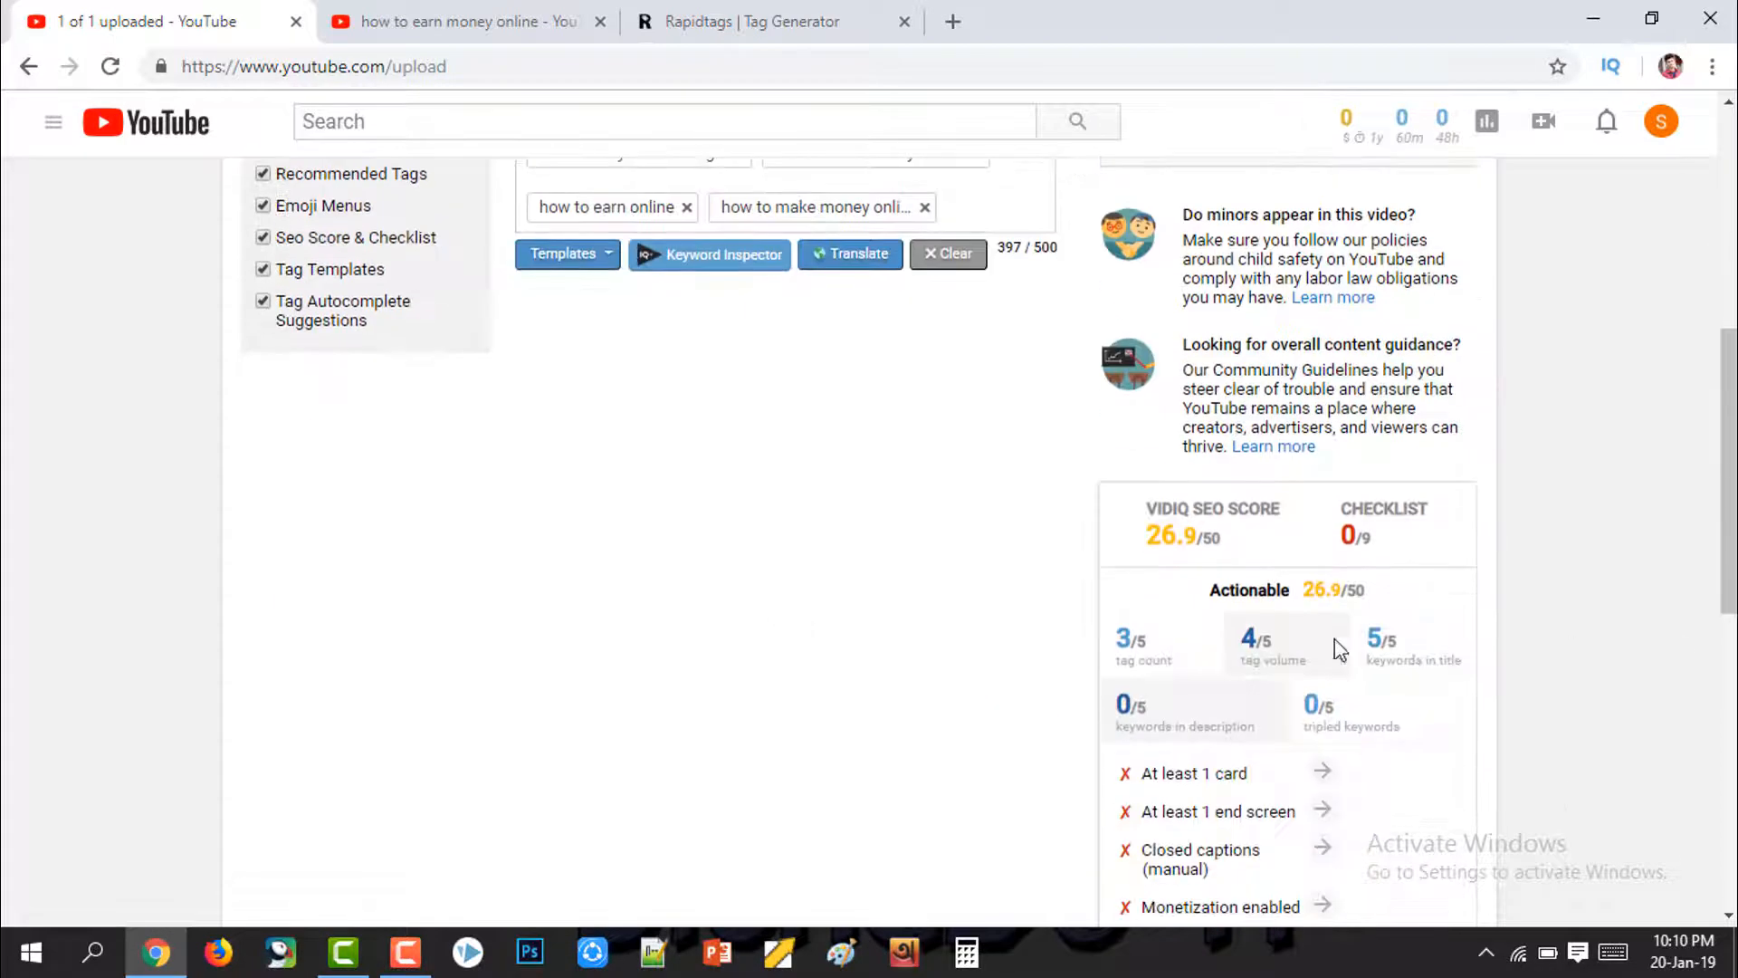
{"action": "left_click_drag", "start_coordinate": [1148, 540], "coordinate": [1211, 537]}
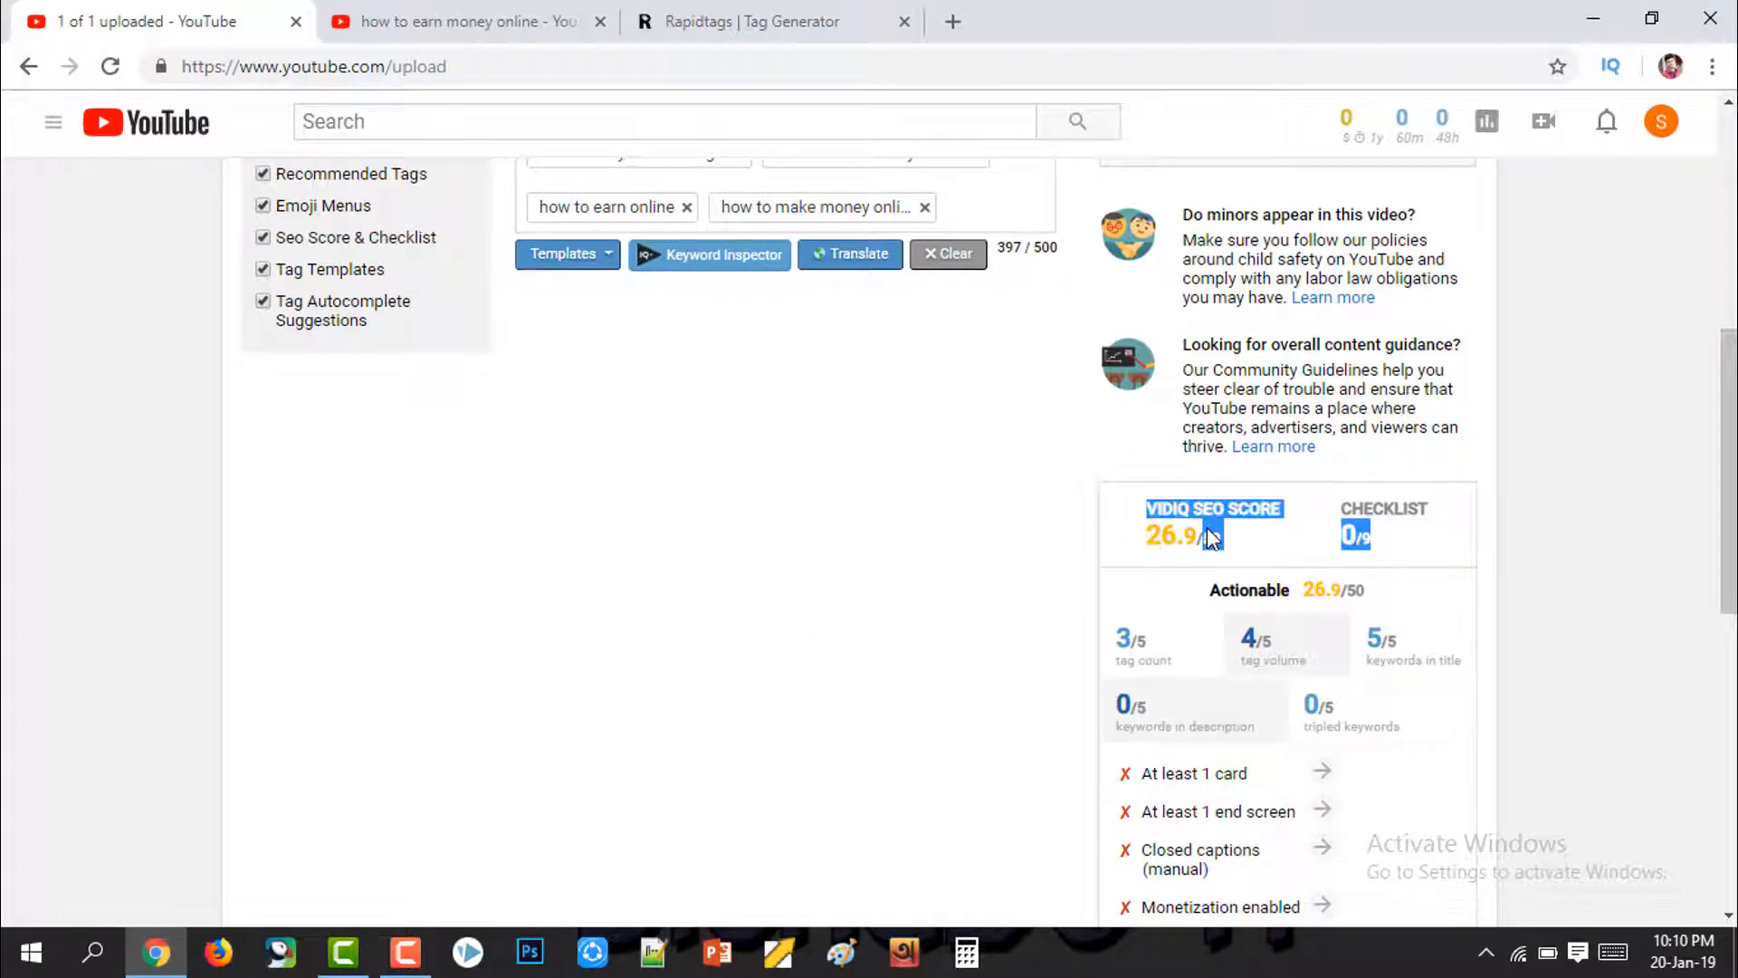
{"action": "left_click", "coordinate": [1336, 629]}
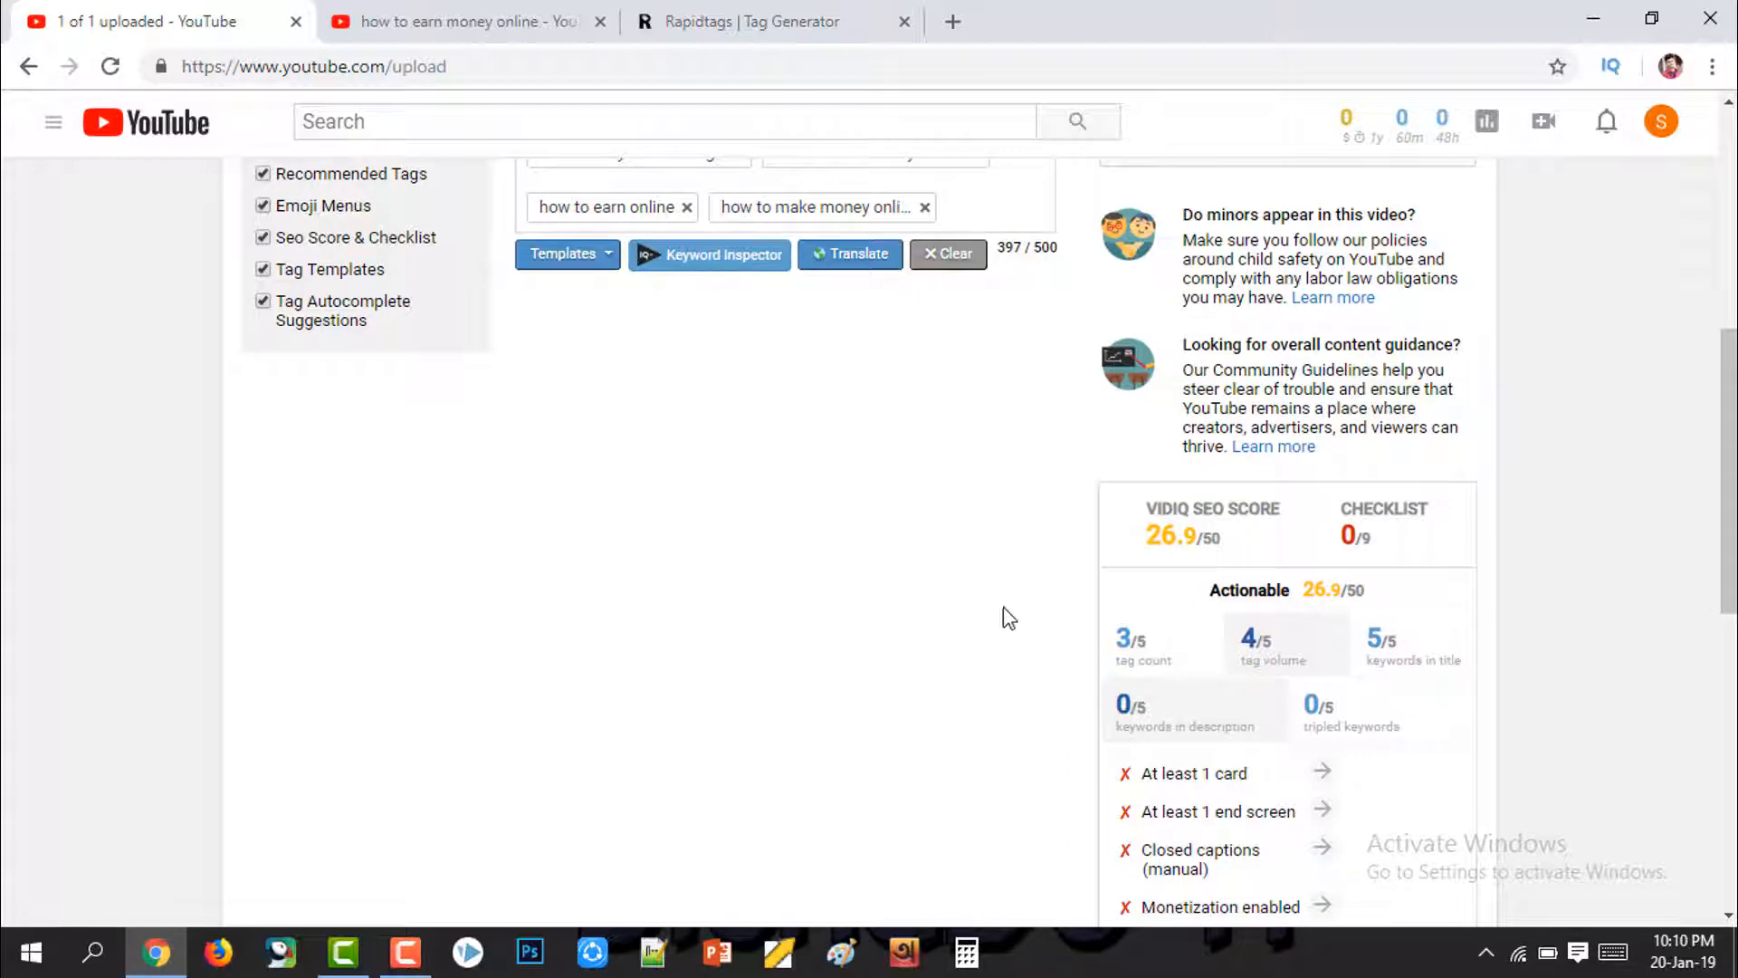
{"action": "scroll", "coordinate": [946, 629], "scroll_direction": "up", "scroll_amount": 6}
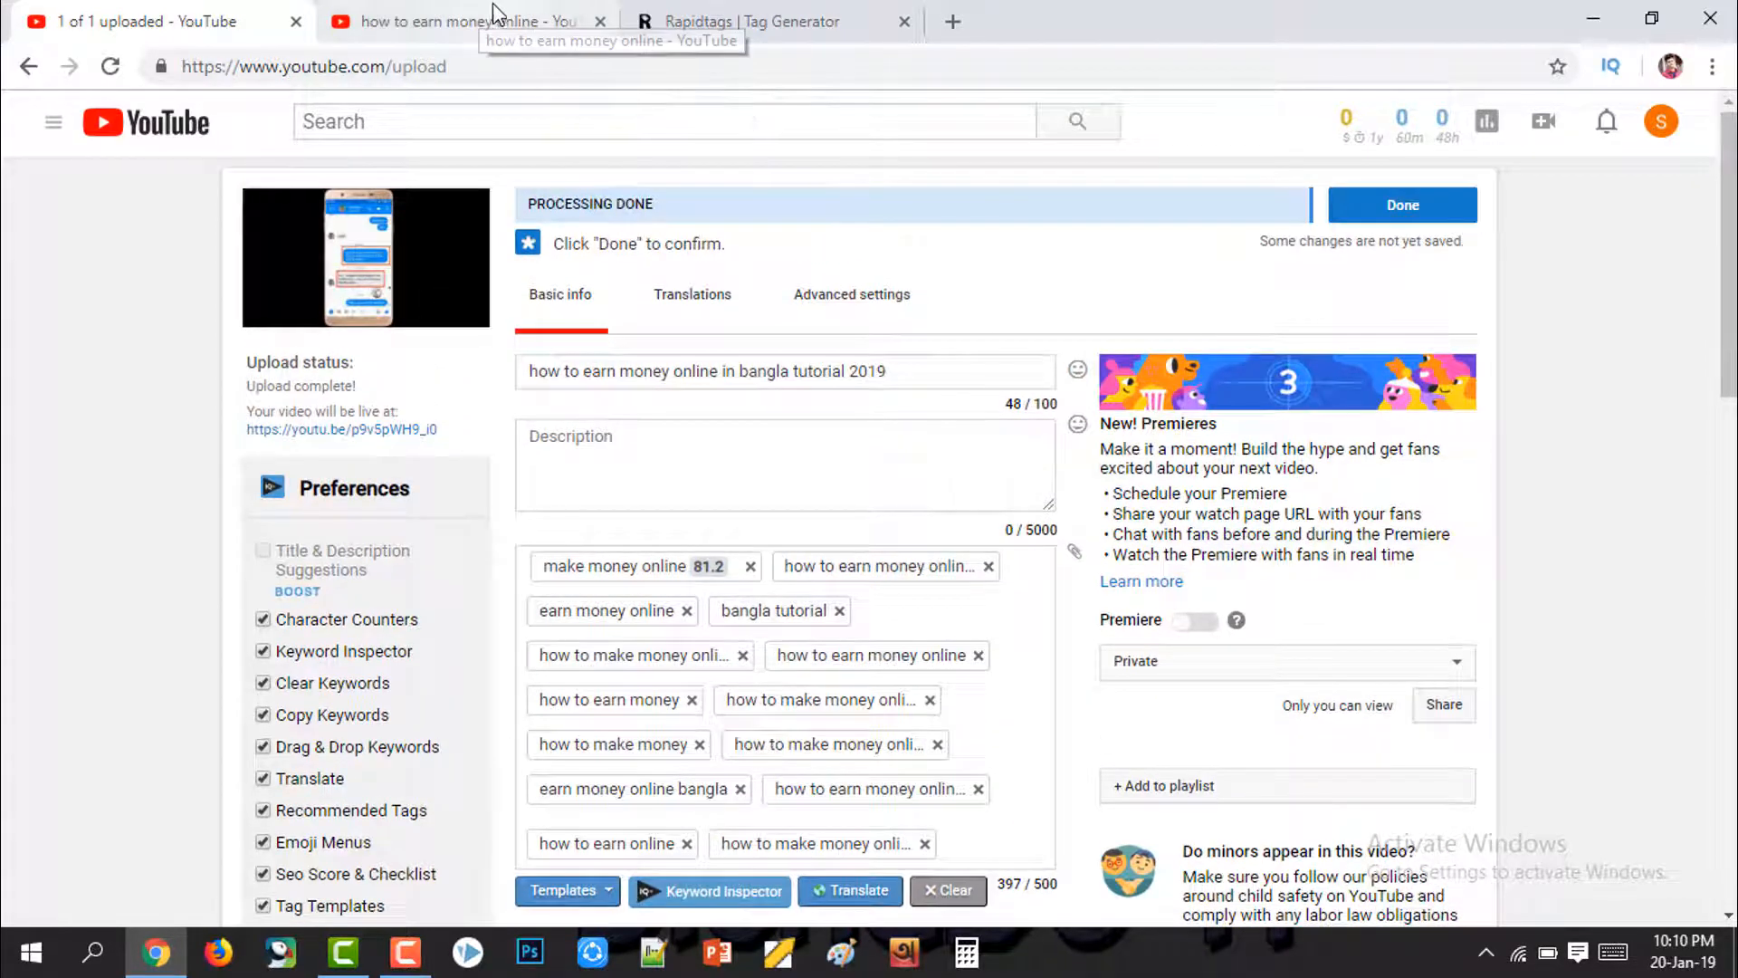
{"action": "left_click", "coordinate": [813, 27]}
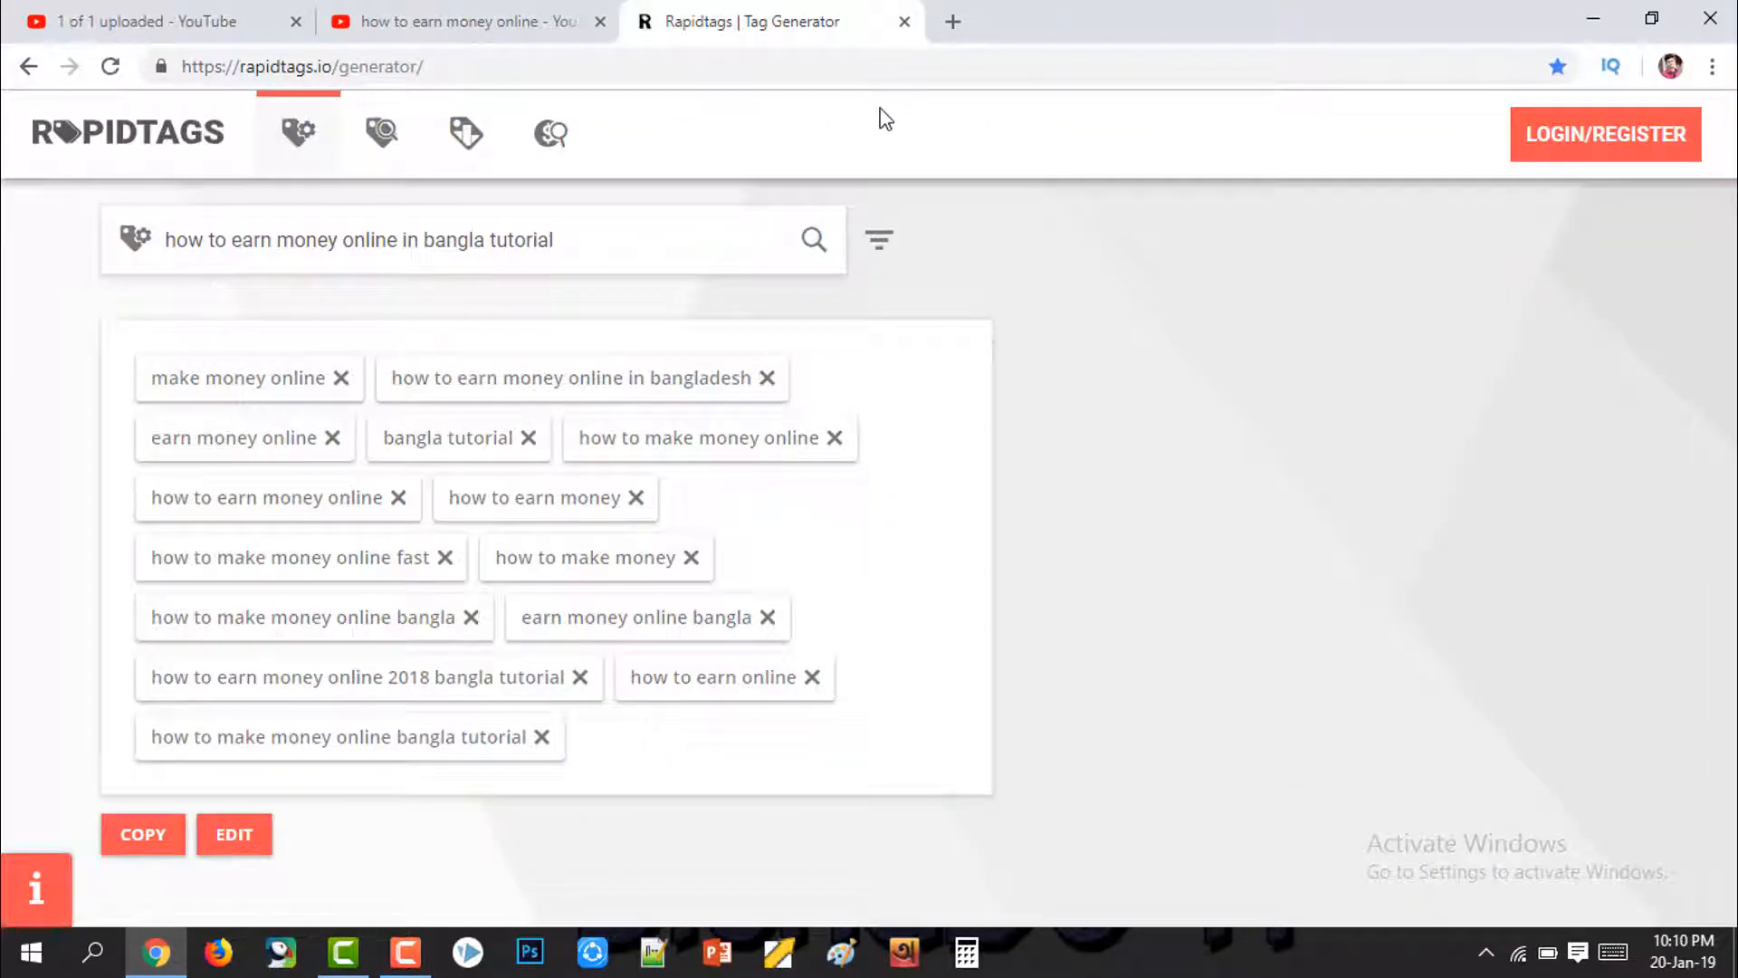
{"action": "left_click", "coordinate": [155, 22]}
{"action": "scroll", "coordinate": [959, 592], "scroll_direction": "down", "scroll_amount": 3}
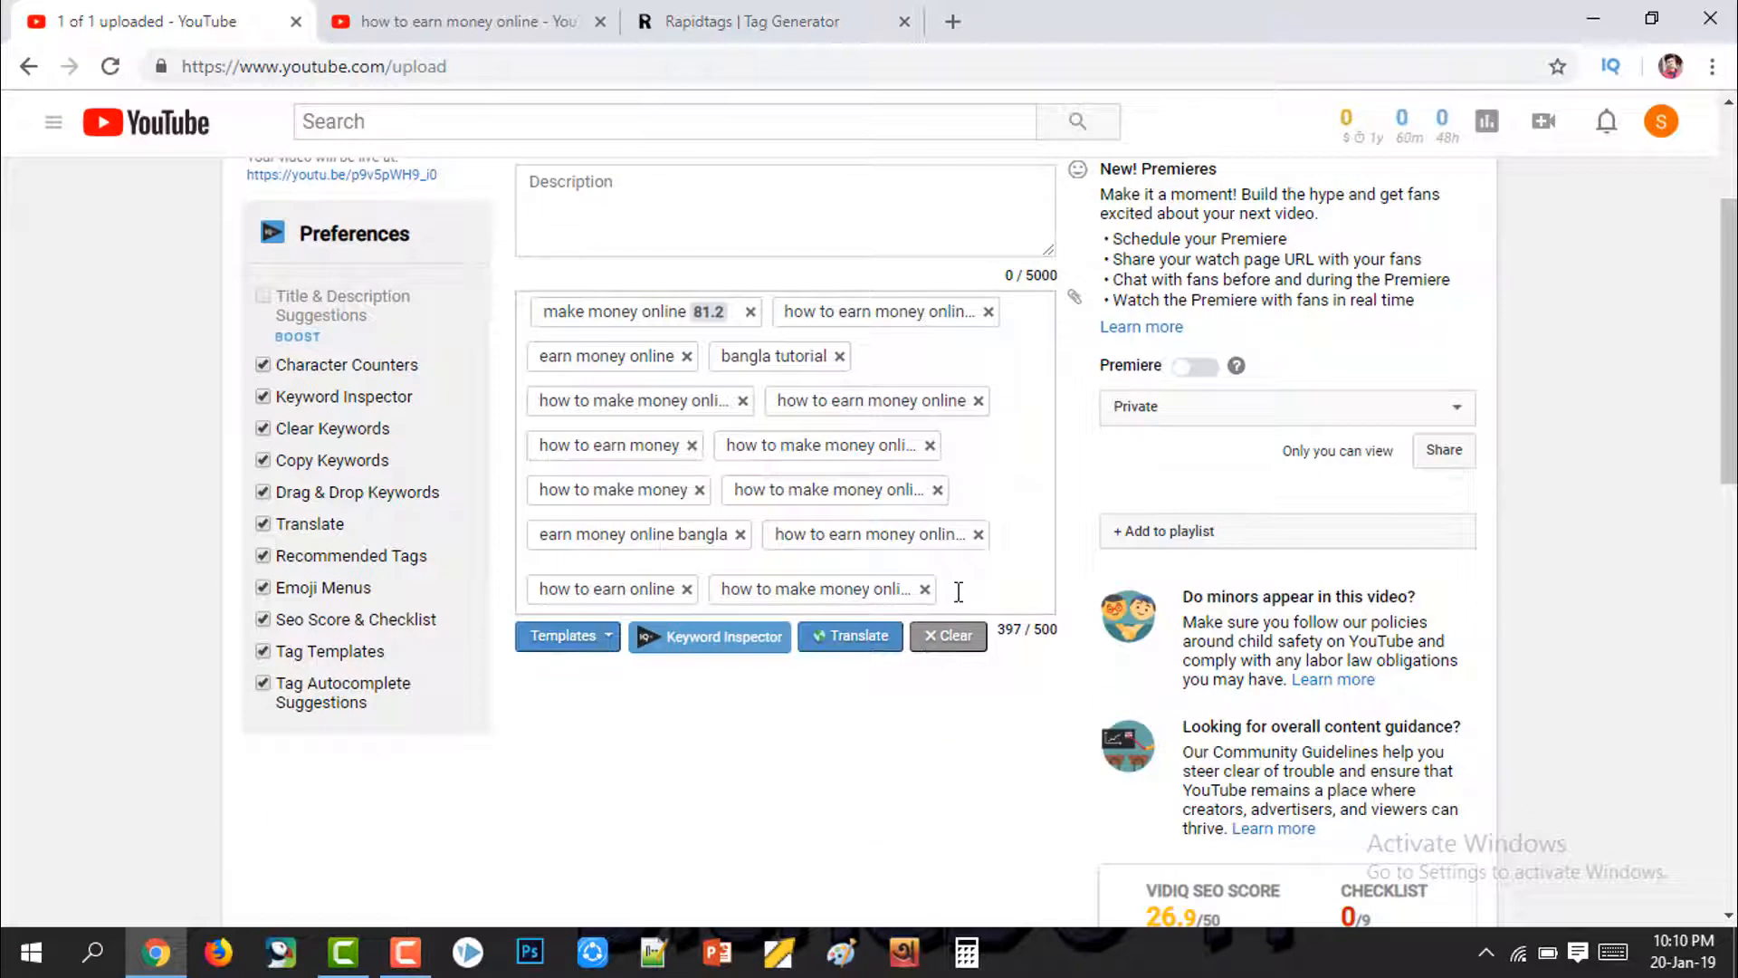
{"action": "scroll", "coordinate": [888, 593], "scroll_direction": "up", "scroll_amount": 3}
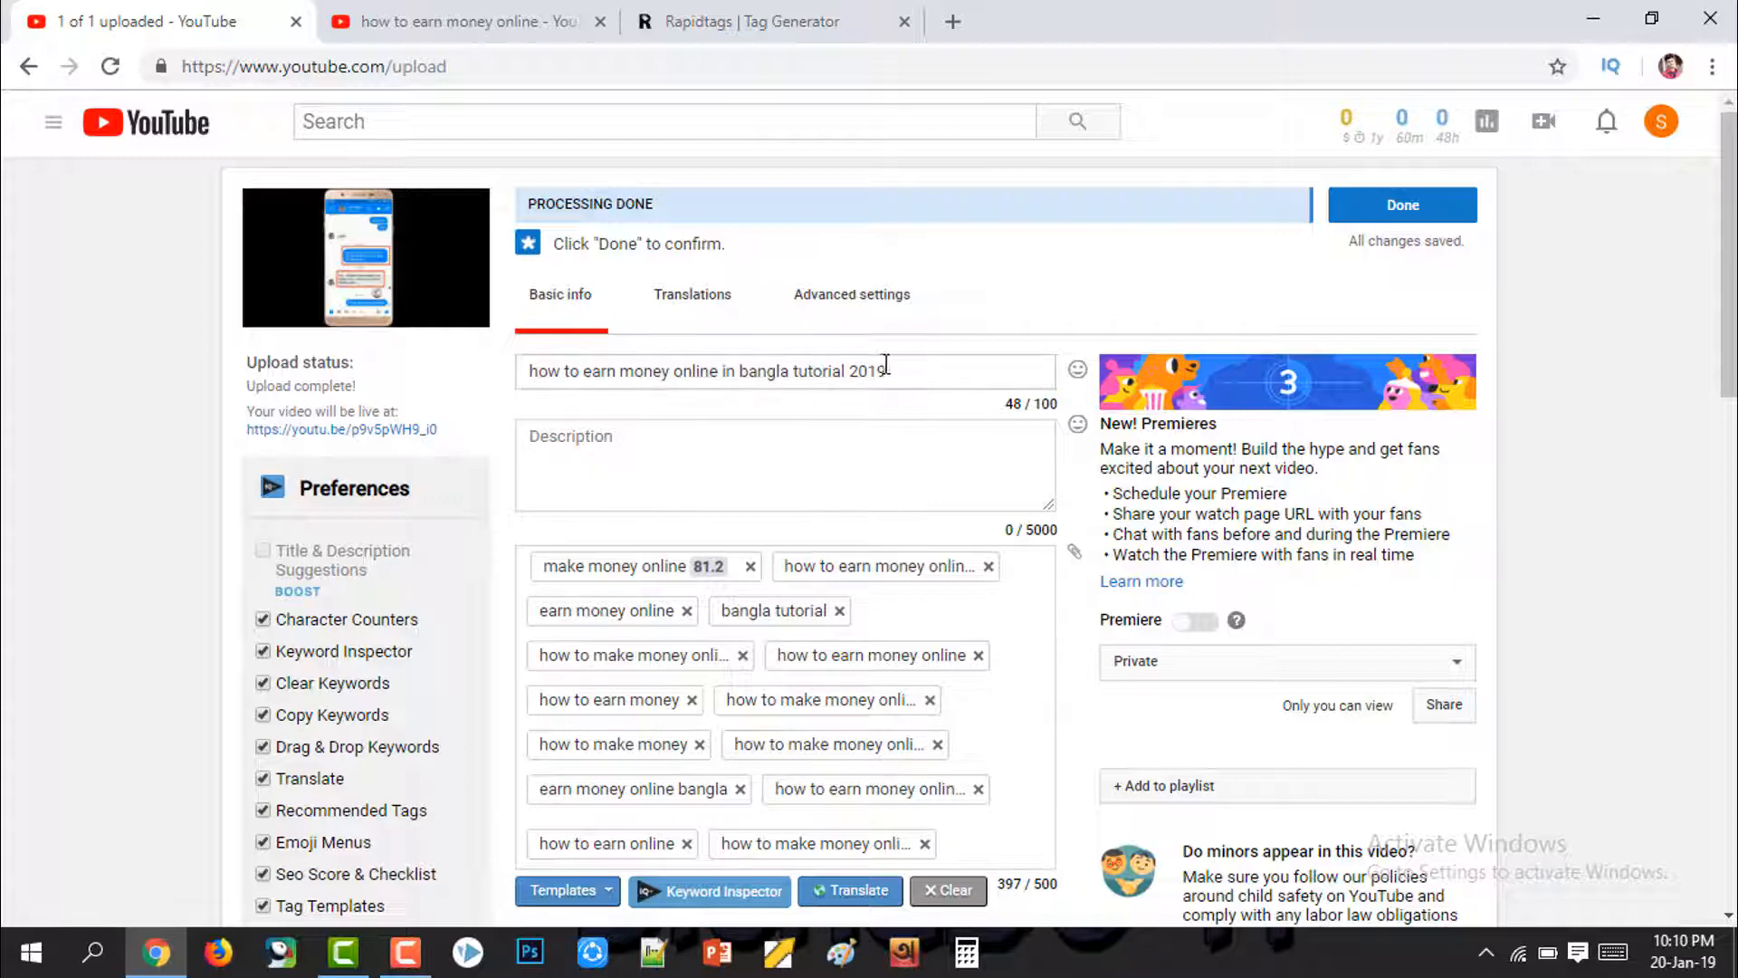
Step: Copy "bangla tutorial" from the video title and add it as another tag at the end of the tag list
{"action": "mouse_move", "coordinate": [742, 371]}
{"action": "left_mouse_down"}
{"action": "mouse_move", "coordinate": [852, 366]}
{"action": "mouse_move", "coordinate": [735, 370]}
{"action": "left_mouse_up"}
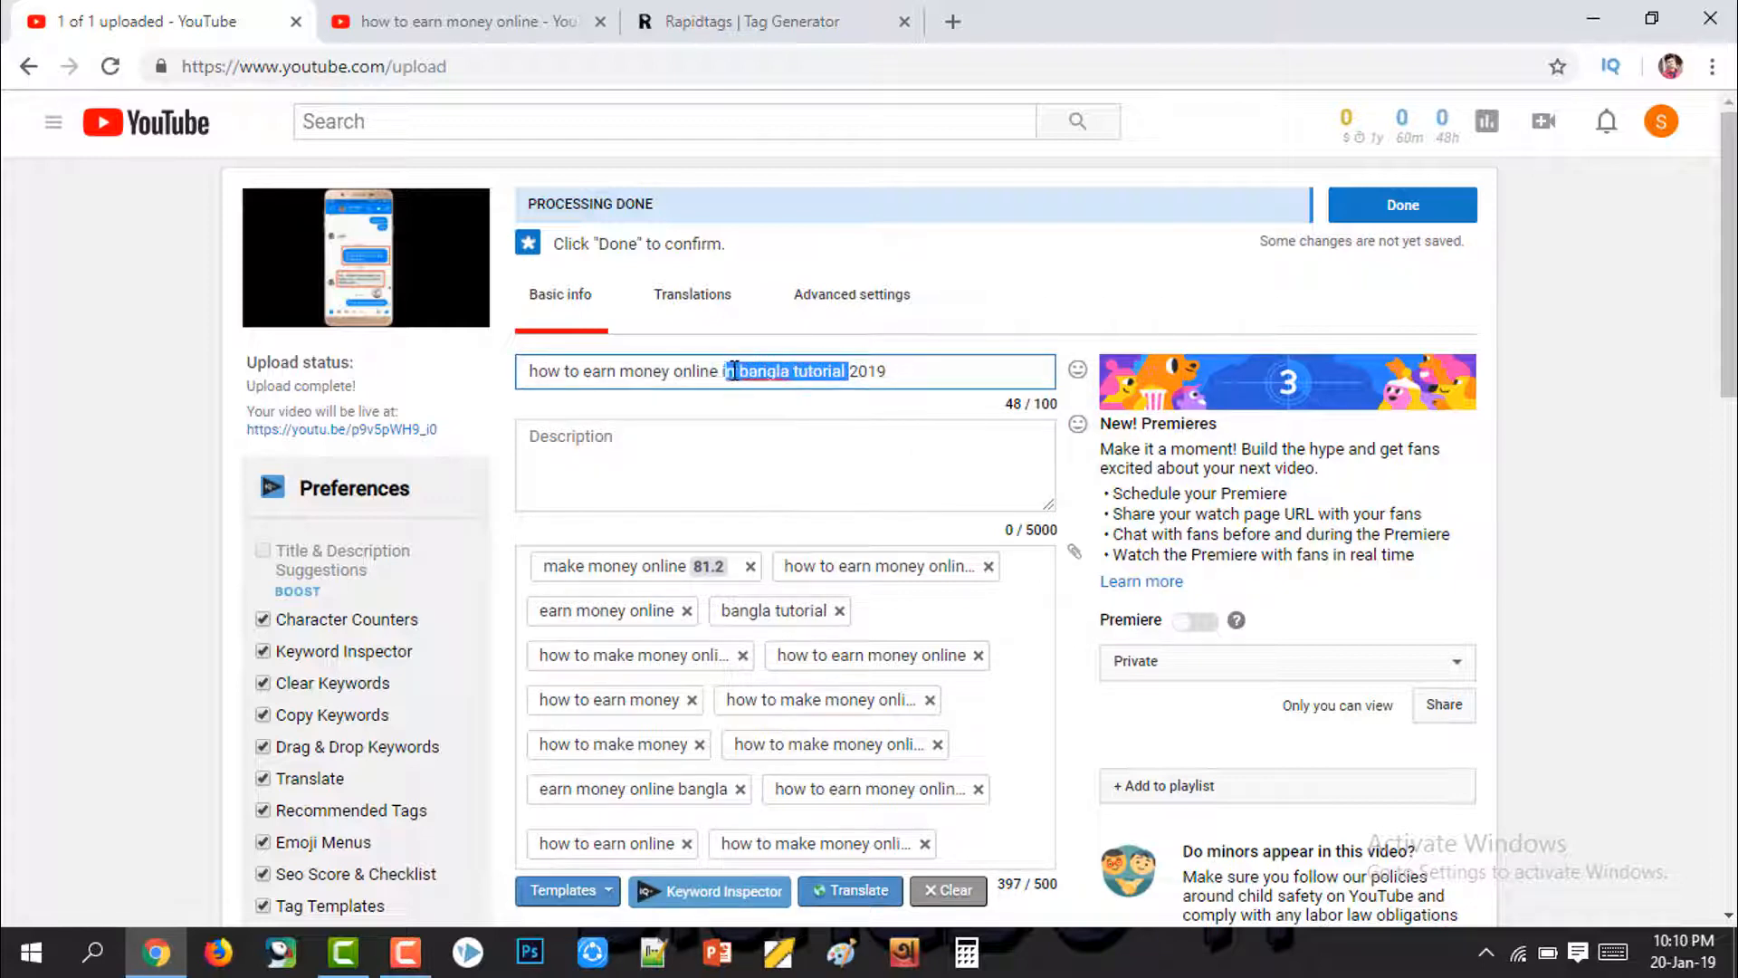
{"action": "right_click", "coordinate": [749, 370]}
{"action": "left_click", "coordinate": [809, 417]}
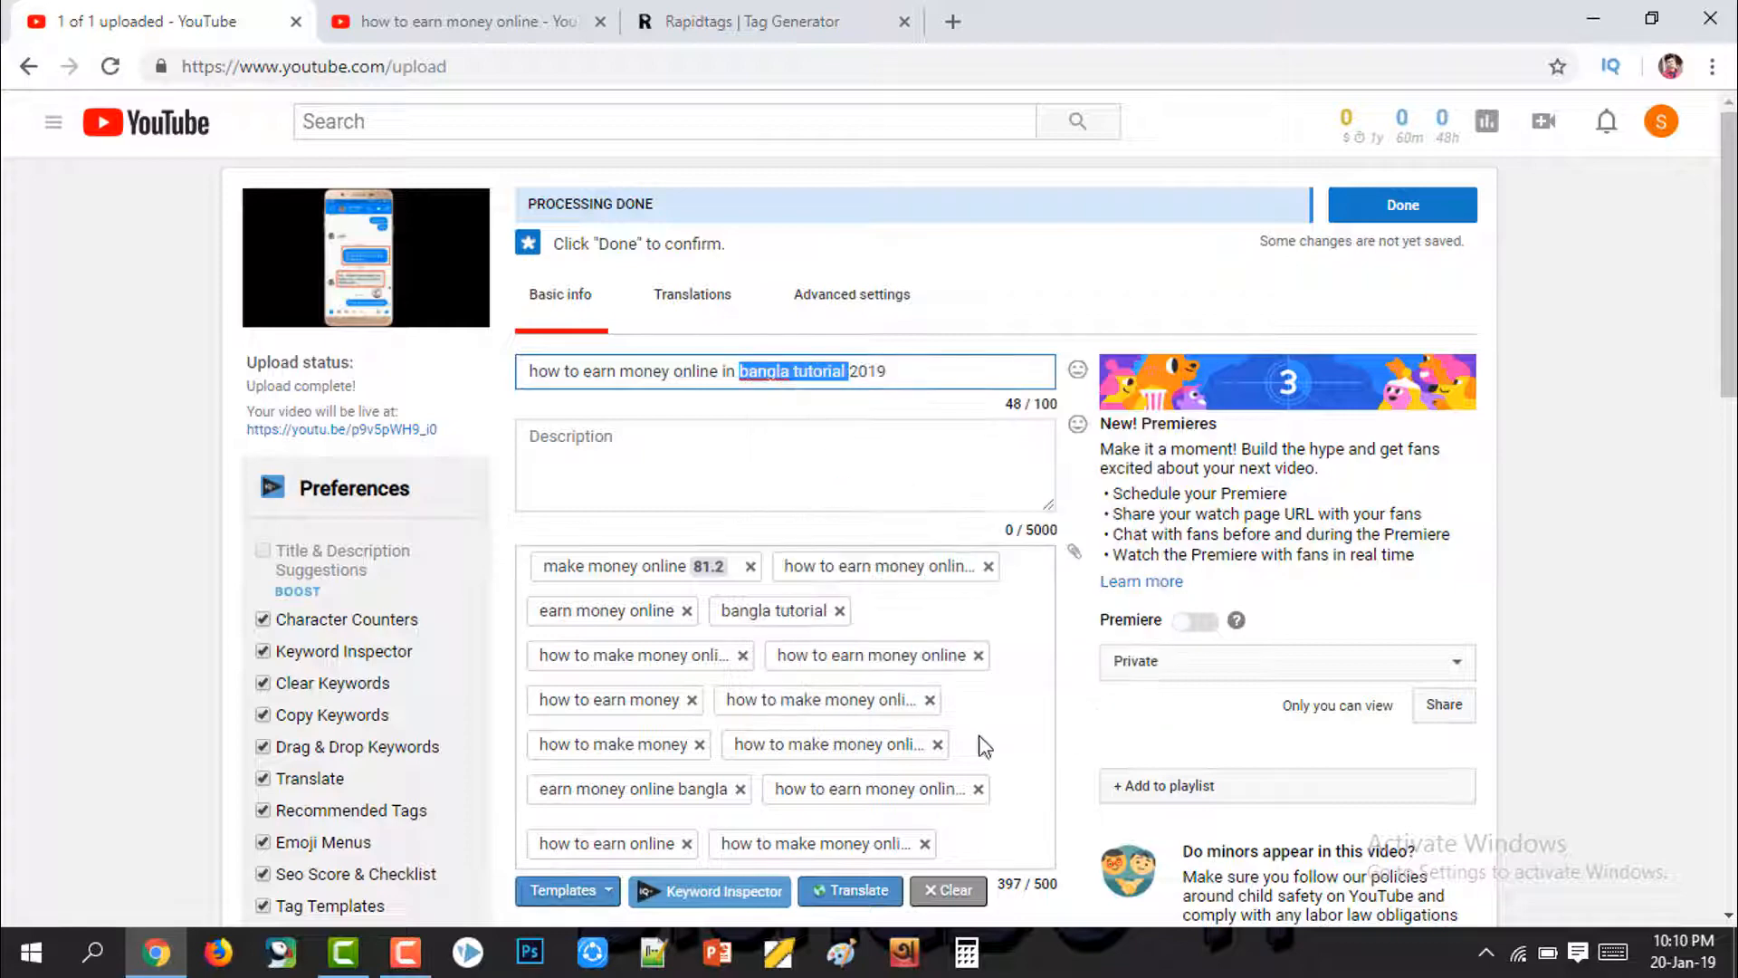
{"action": "left_click", "coordinate": [978, 849]}
{"action": "key", "text": "ctrl+v"}
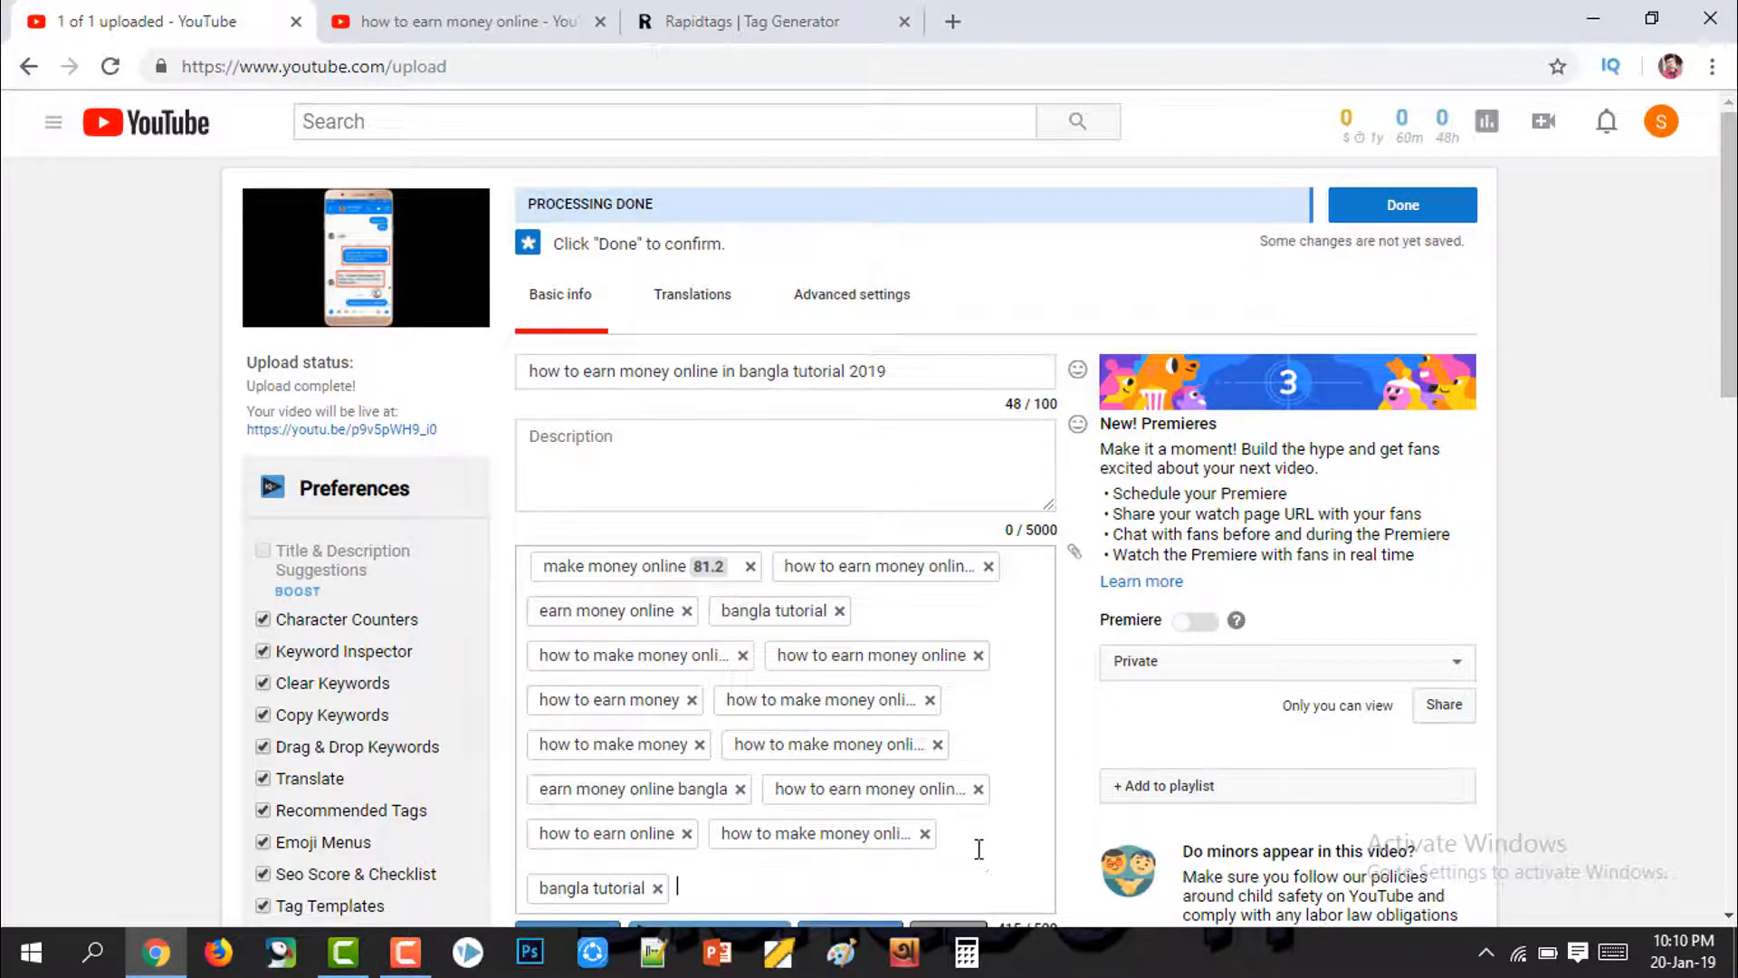
Step: Add "2019" as another tag at the end of the video's tag list
{"action": "scroll", "coordinate": [980, 851], "scroll_direction": "down", "scroll_amount": 7}
{"action": "scroll", "coordinate": [985, 741], "scroll_direction": "up", "scroll_amount": 1}
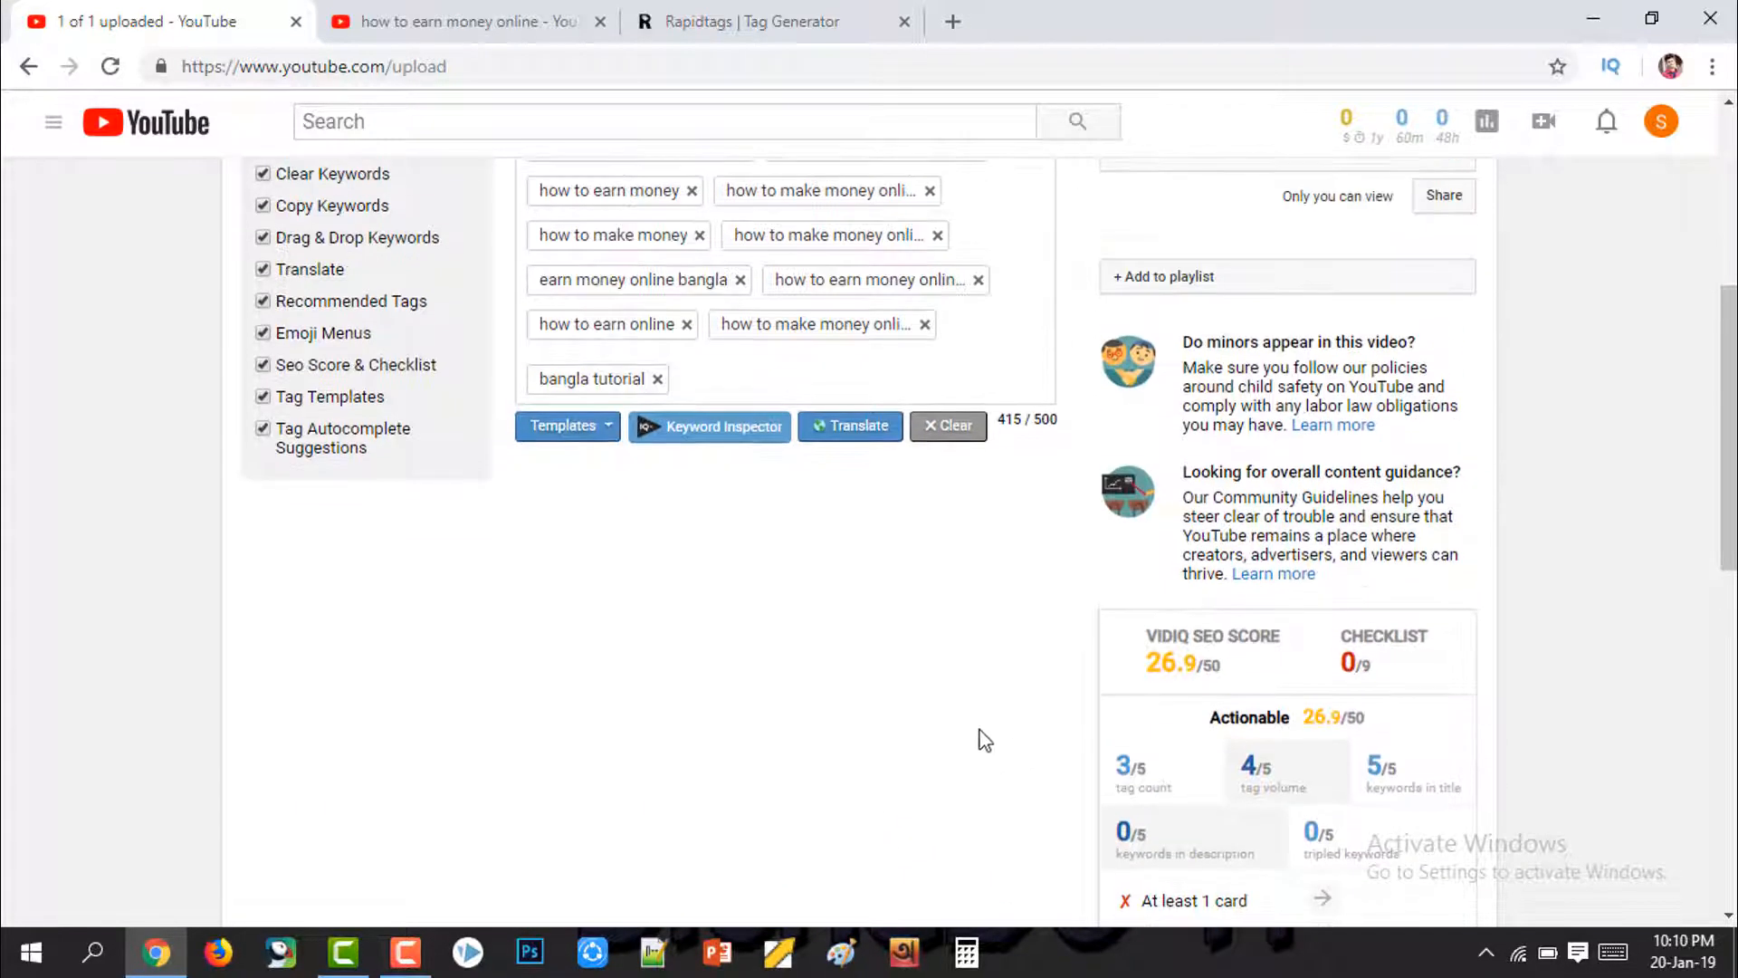
{"action": "scroll", "coordinate": [841, 694], "scroll_direction": "up", "scroll_amount": 1}
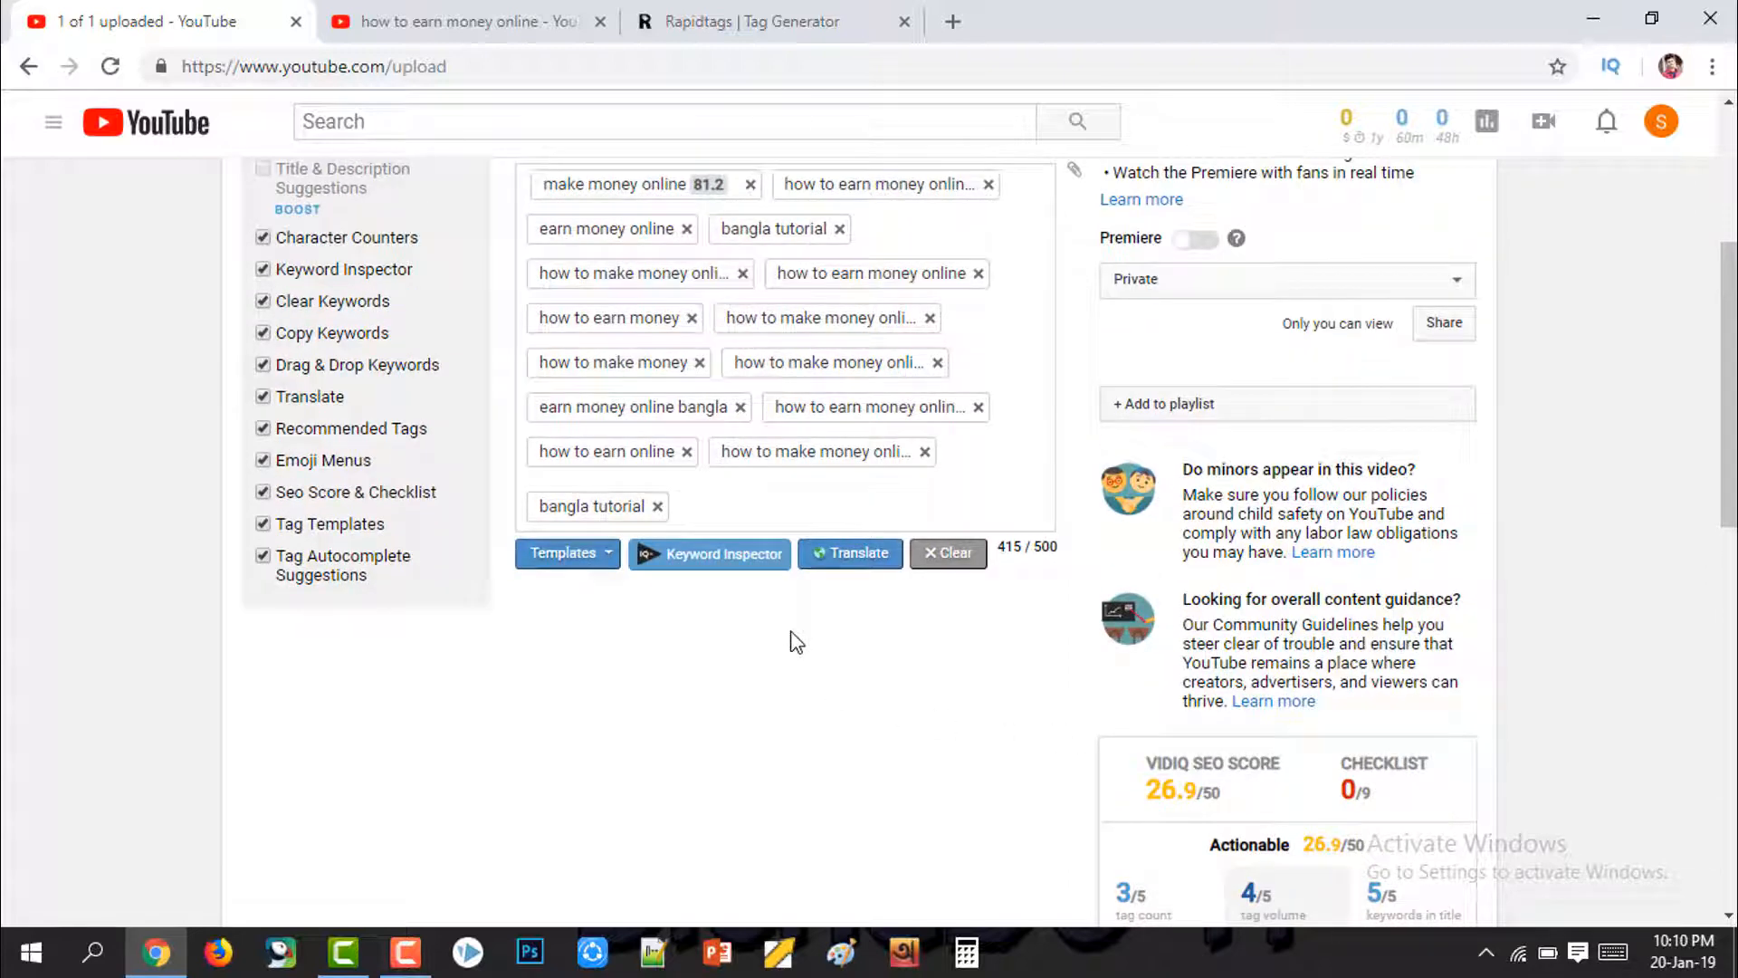
{"action": "type", "text": "2019"}
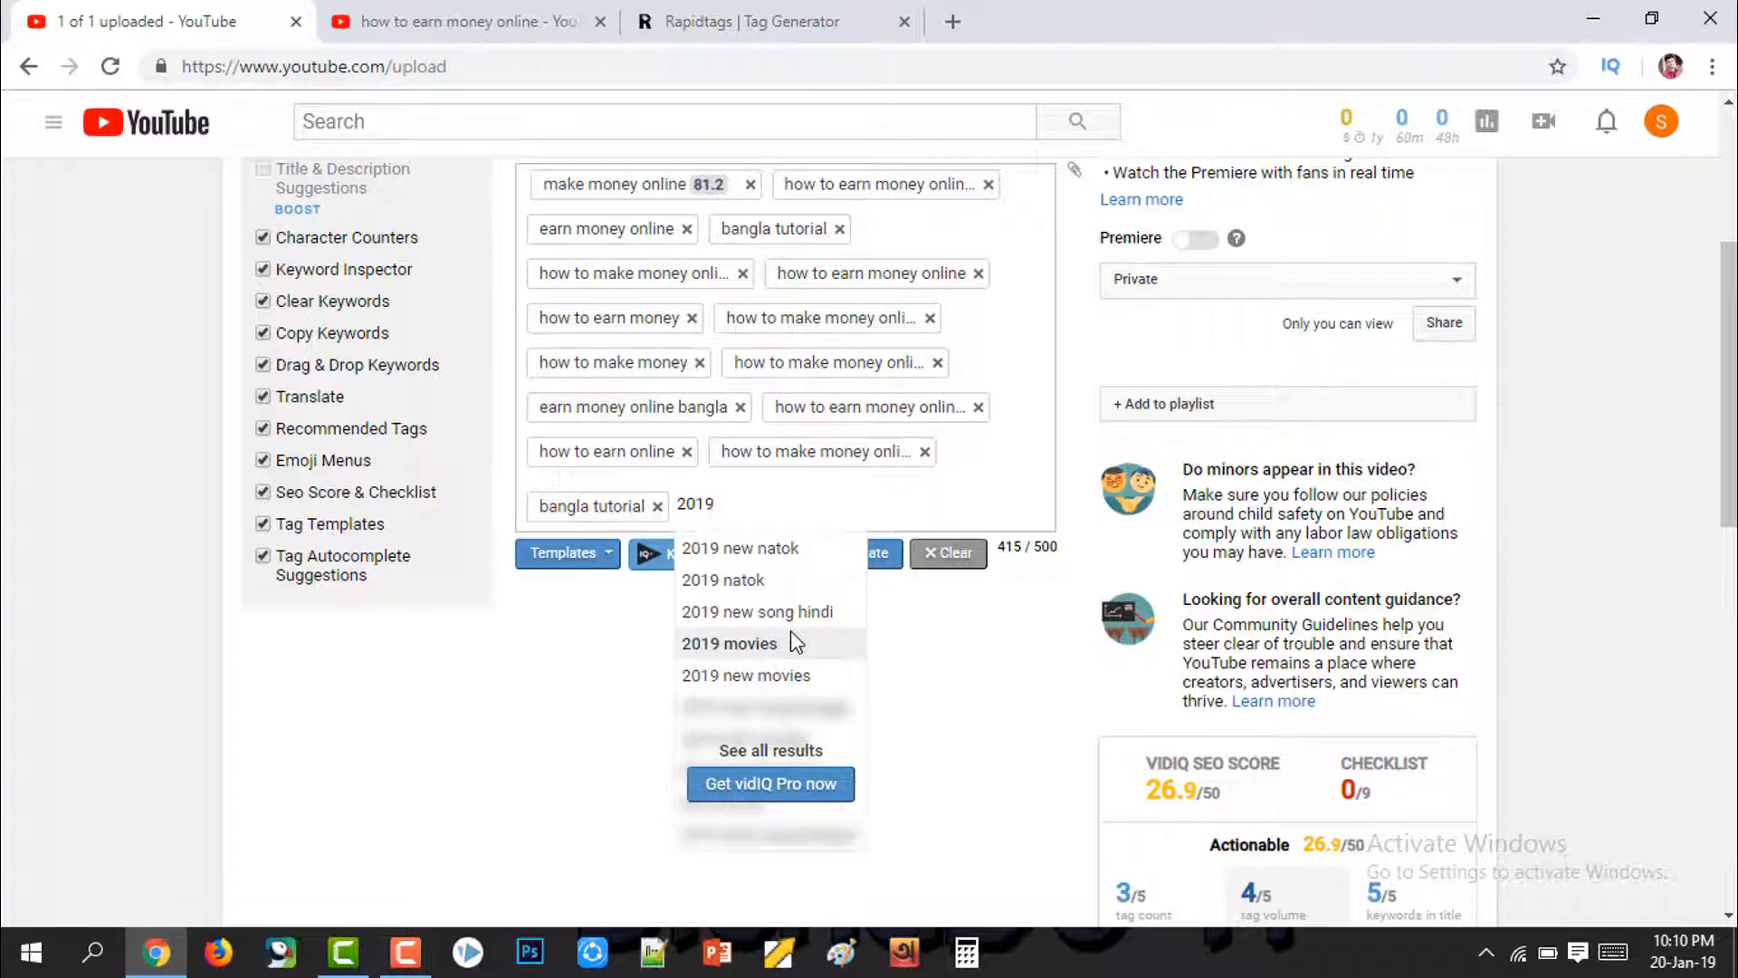
{"action": "key", "text": "Return"}
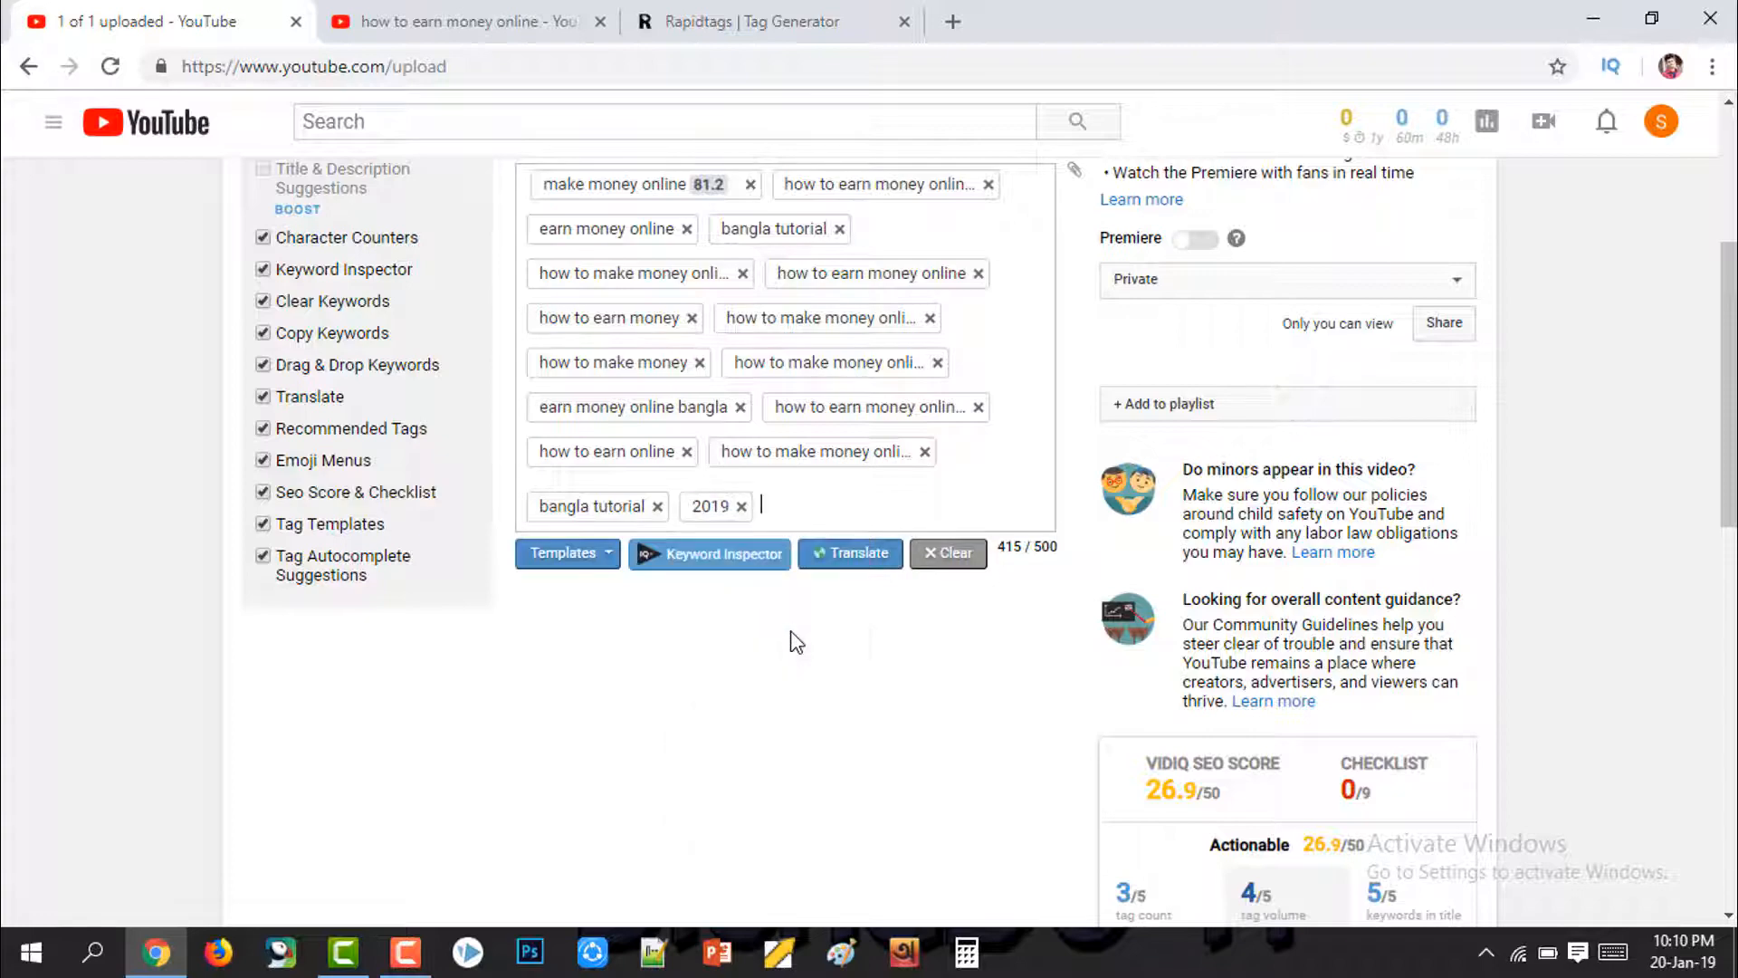
Step: Compare the added tag with the video title and examine the vidIQ SEO score, checklist and tag list
{"action": "scroll", "coordinate": [905, 507], "scroll_direction": "up", "scroll_amount": 4}
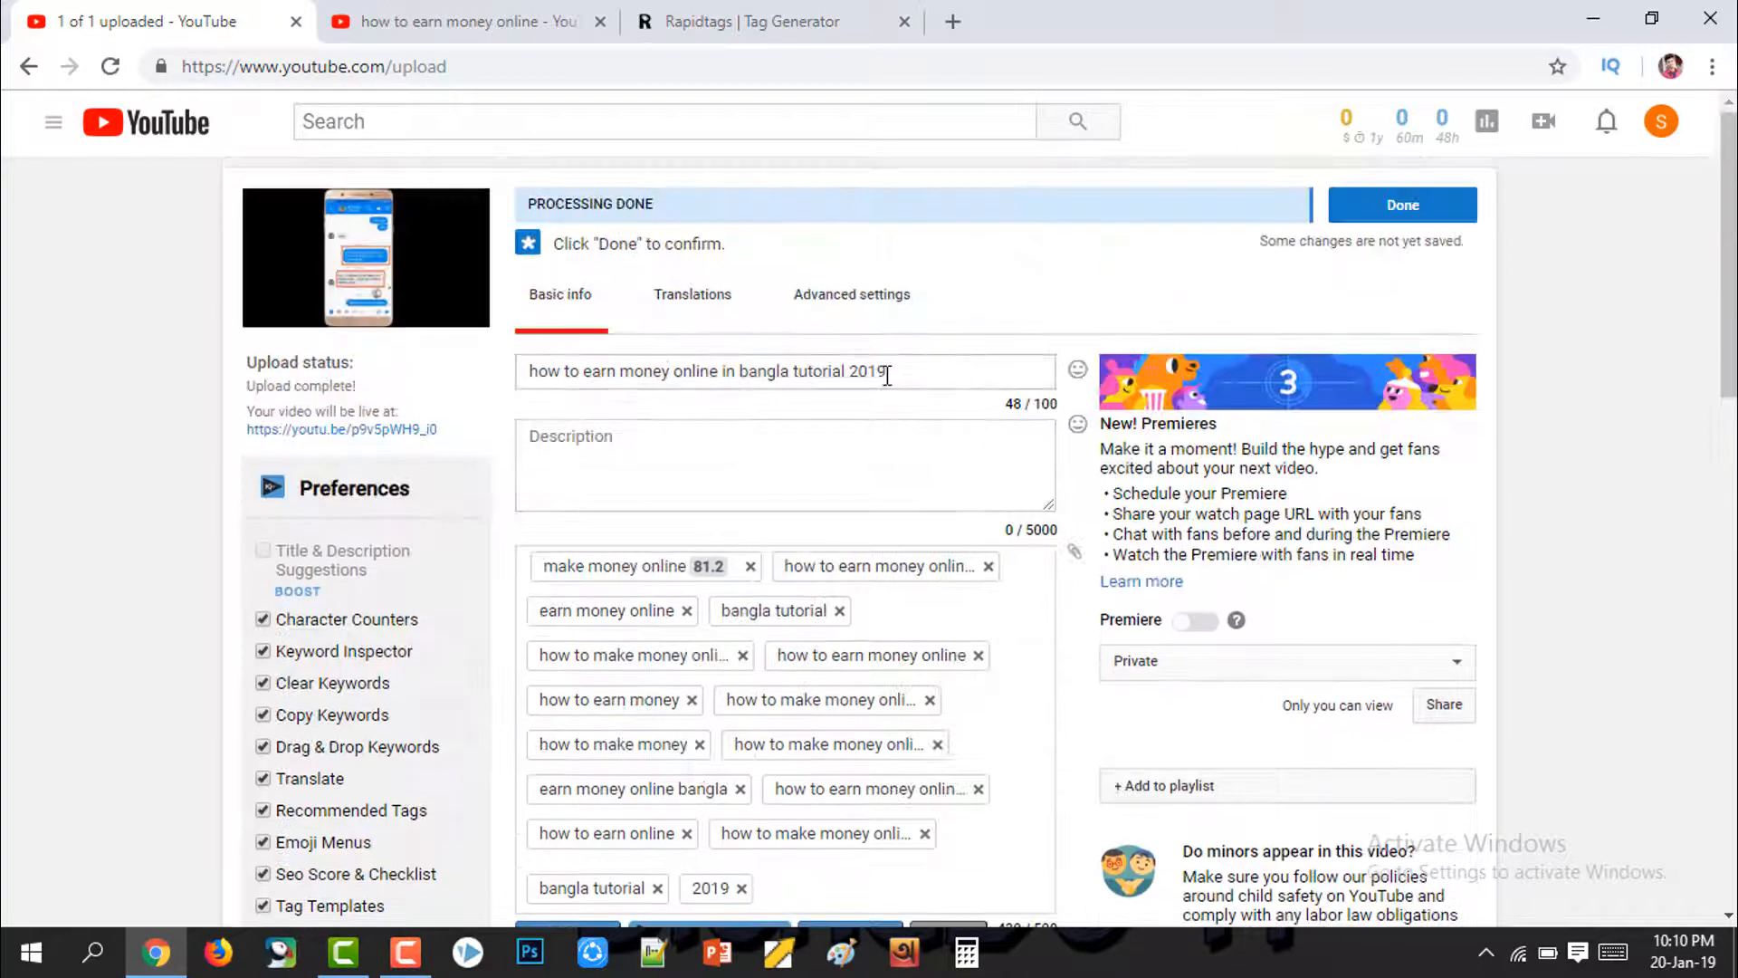
{"action": "double_click", "coordinate": [862, 372]}
{"action": "scroll", "coordinate": [887, 865], "scroll_direction": "down", "scroll_amount": 3}
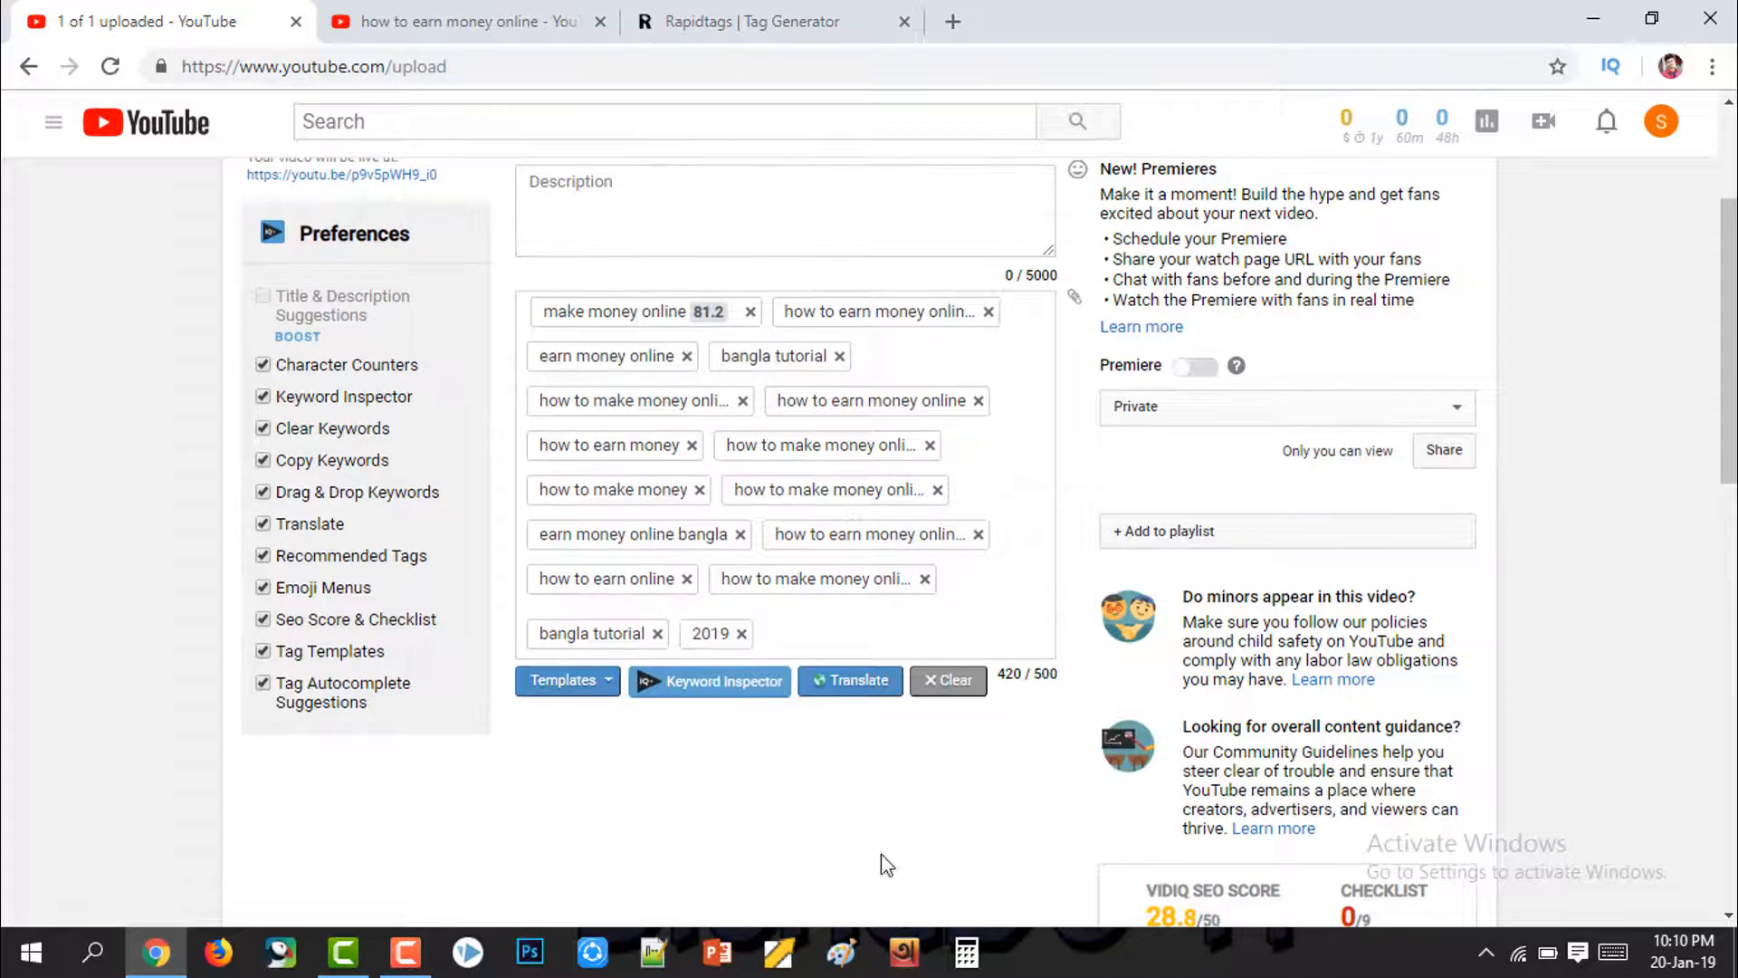
{"action": "scroll", "coordinate": [806, 769], "scroll_direction": "down", "scroll_amount": 3}
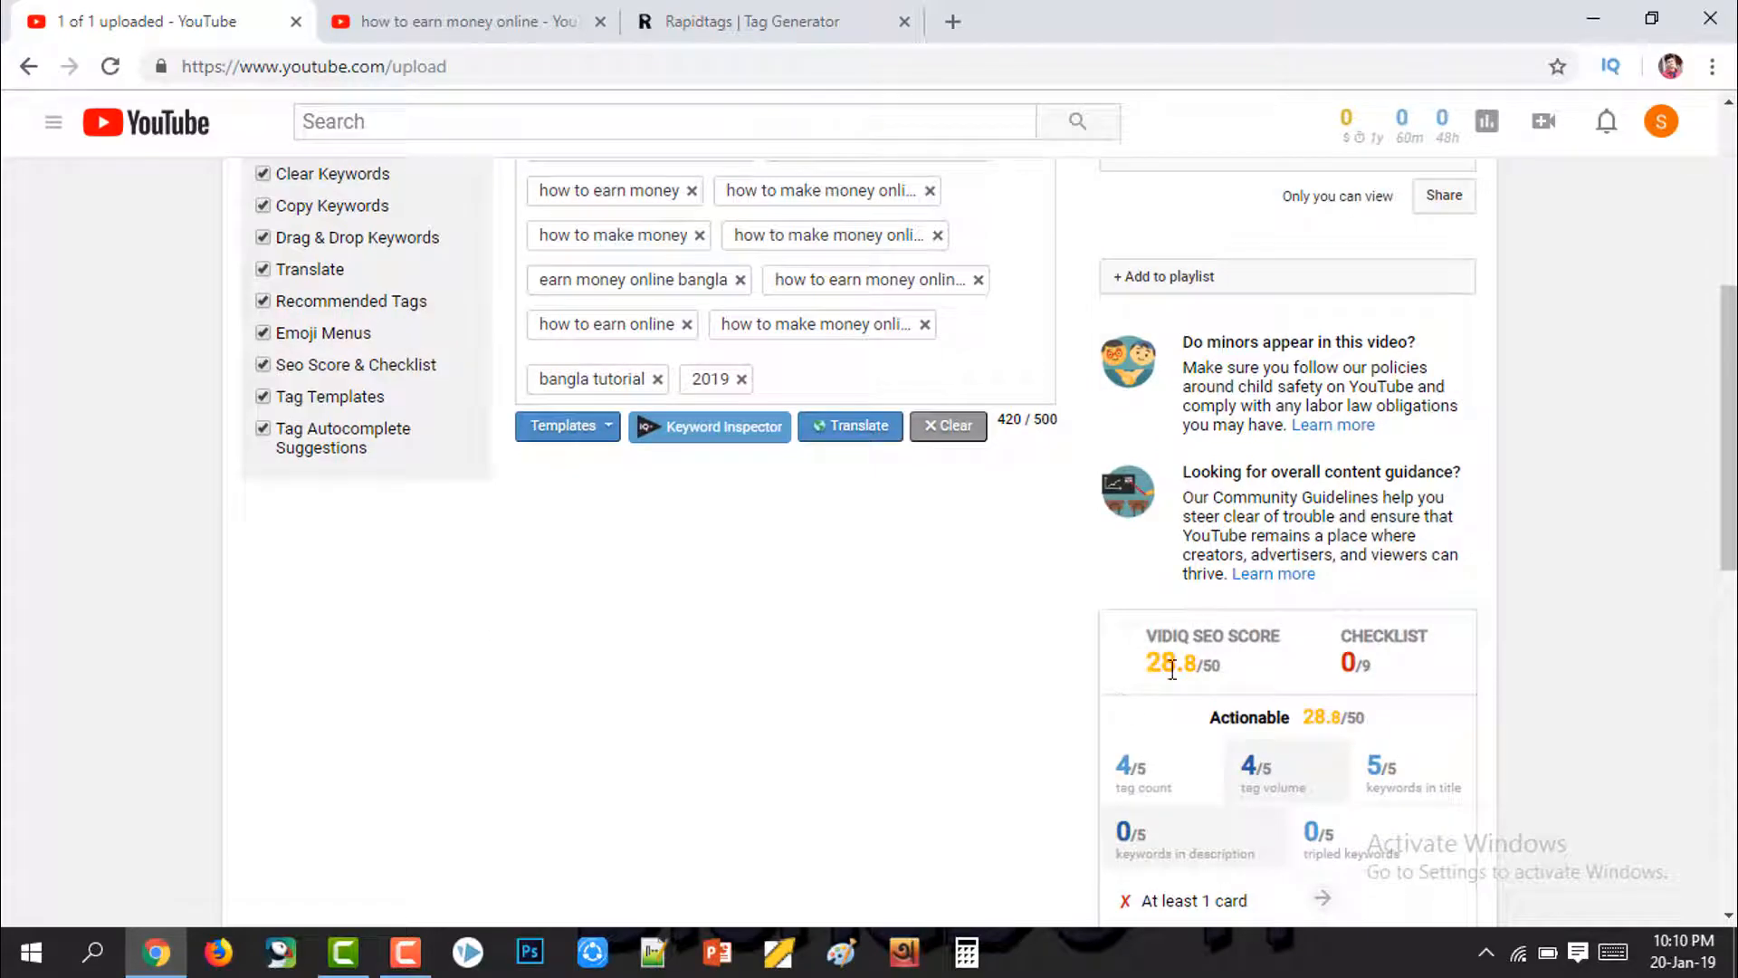
{"action": "triple_click", "coordinate": [1173, 670]}
{"action": "left_click", "coordinate": [987, 698]}
{"action": "scroll", "coordinate": [1217, 670], "scroll_direction": "down", "scroll_amount": 11}
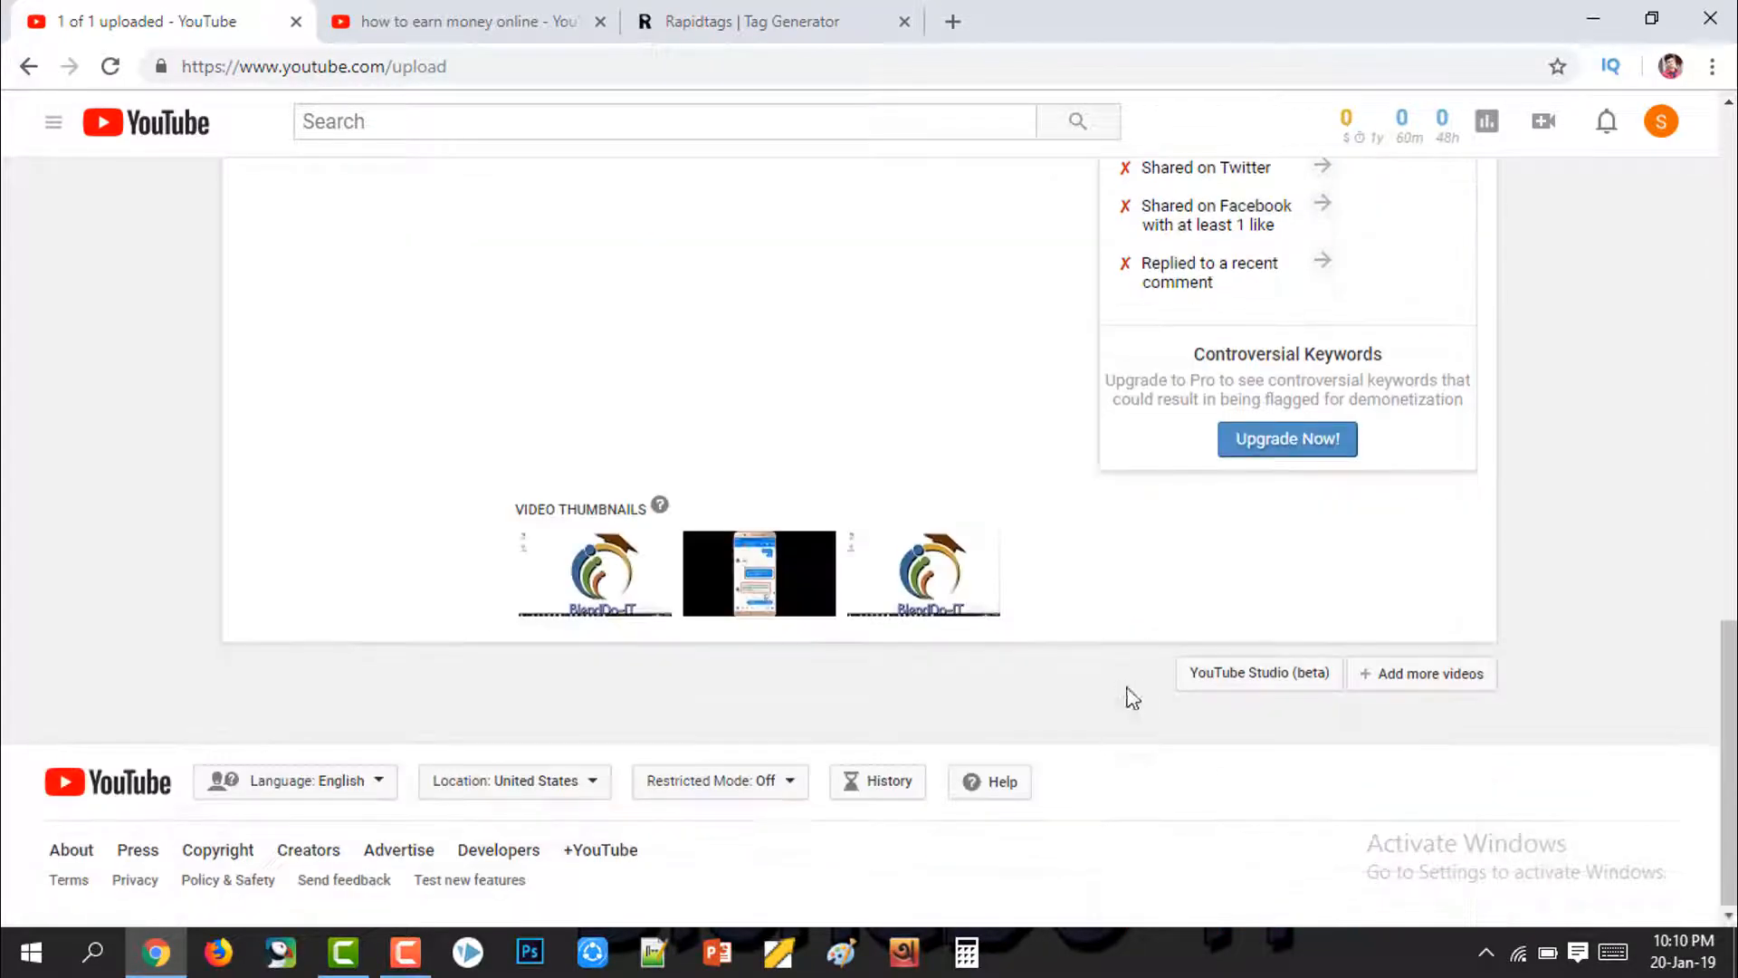
{"action": "scroll", "coordinate": [977, 624], "scroll_direction": "up", "scroll_amount": 10}
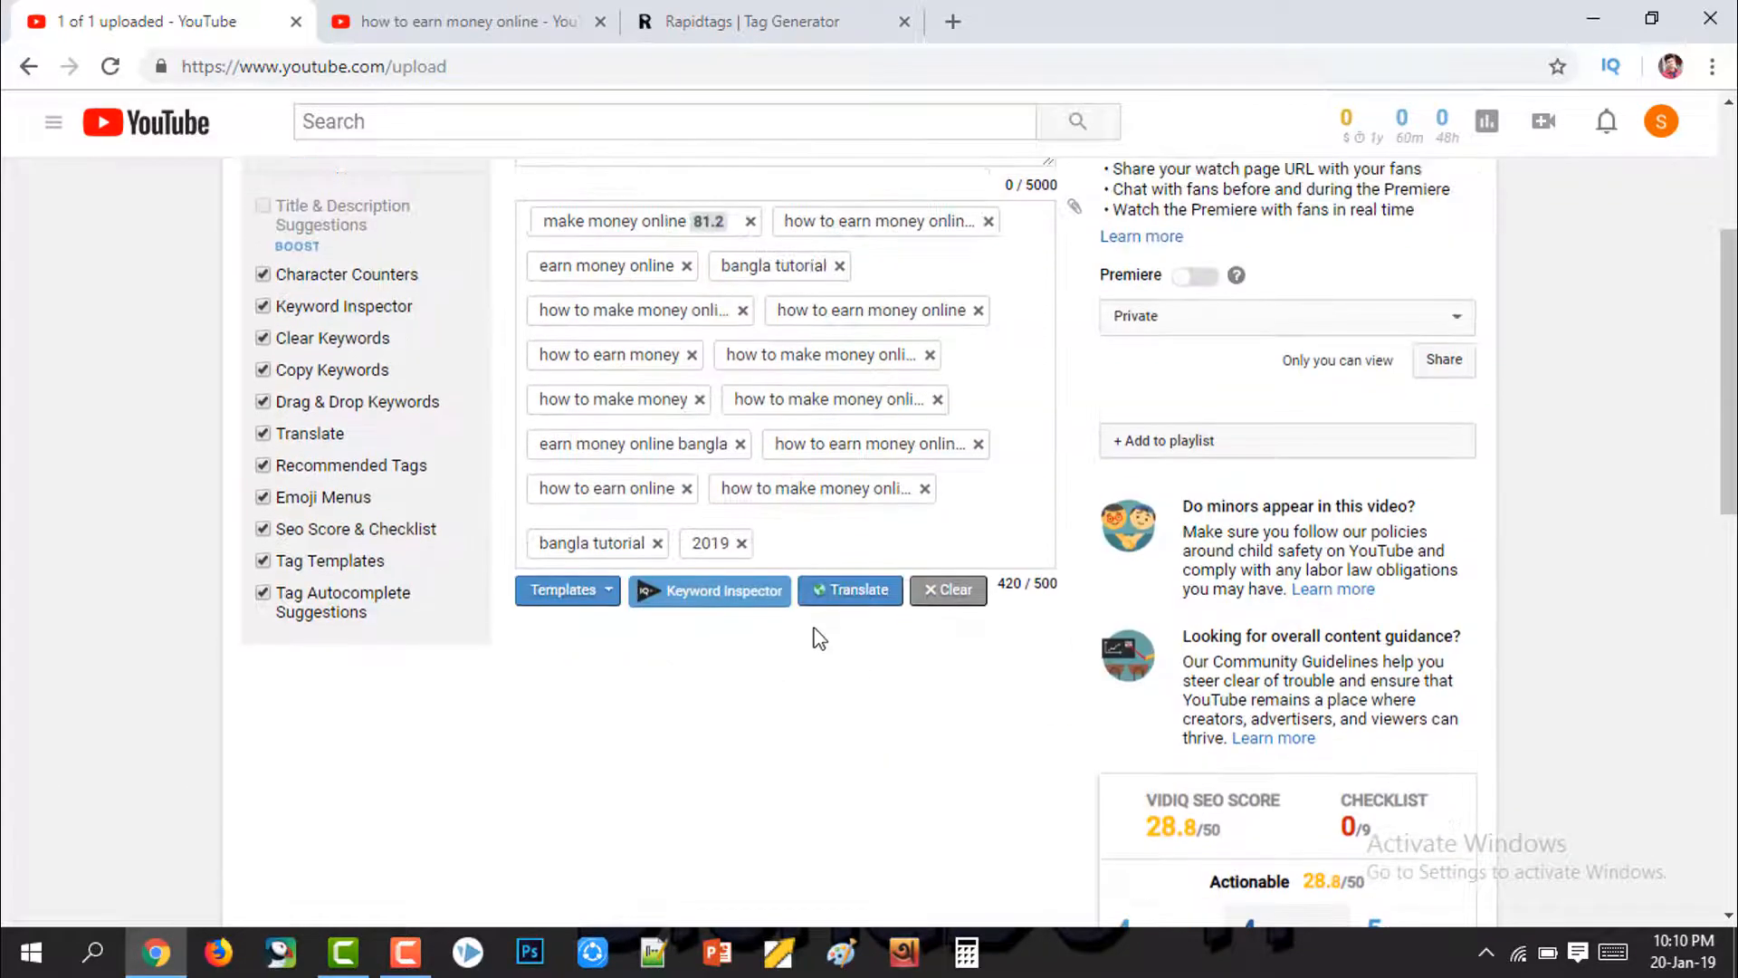
{"action": "scroll", "coordinate": [812, 550], "scroll_direction": "up", "scroll_amount": 4}
{"action": "scroll", "coordinate": [905, 688], "scroll_direction": "down", "scroll_amount": 1}
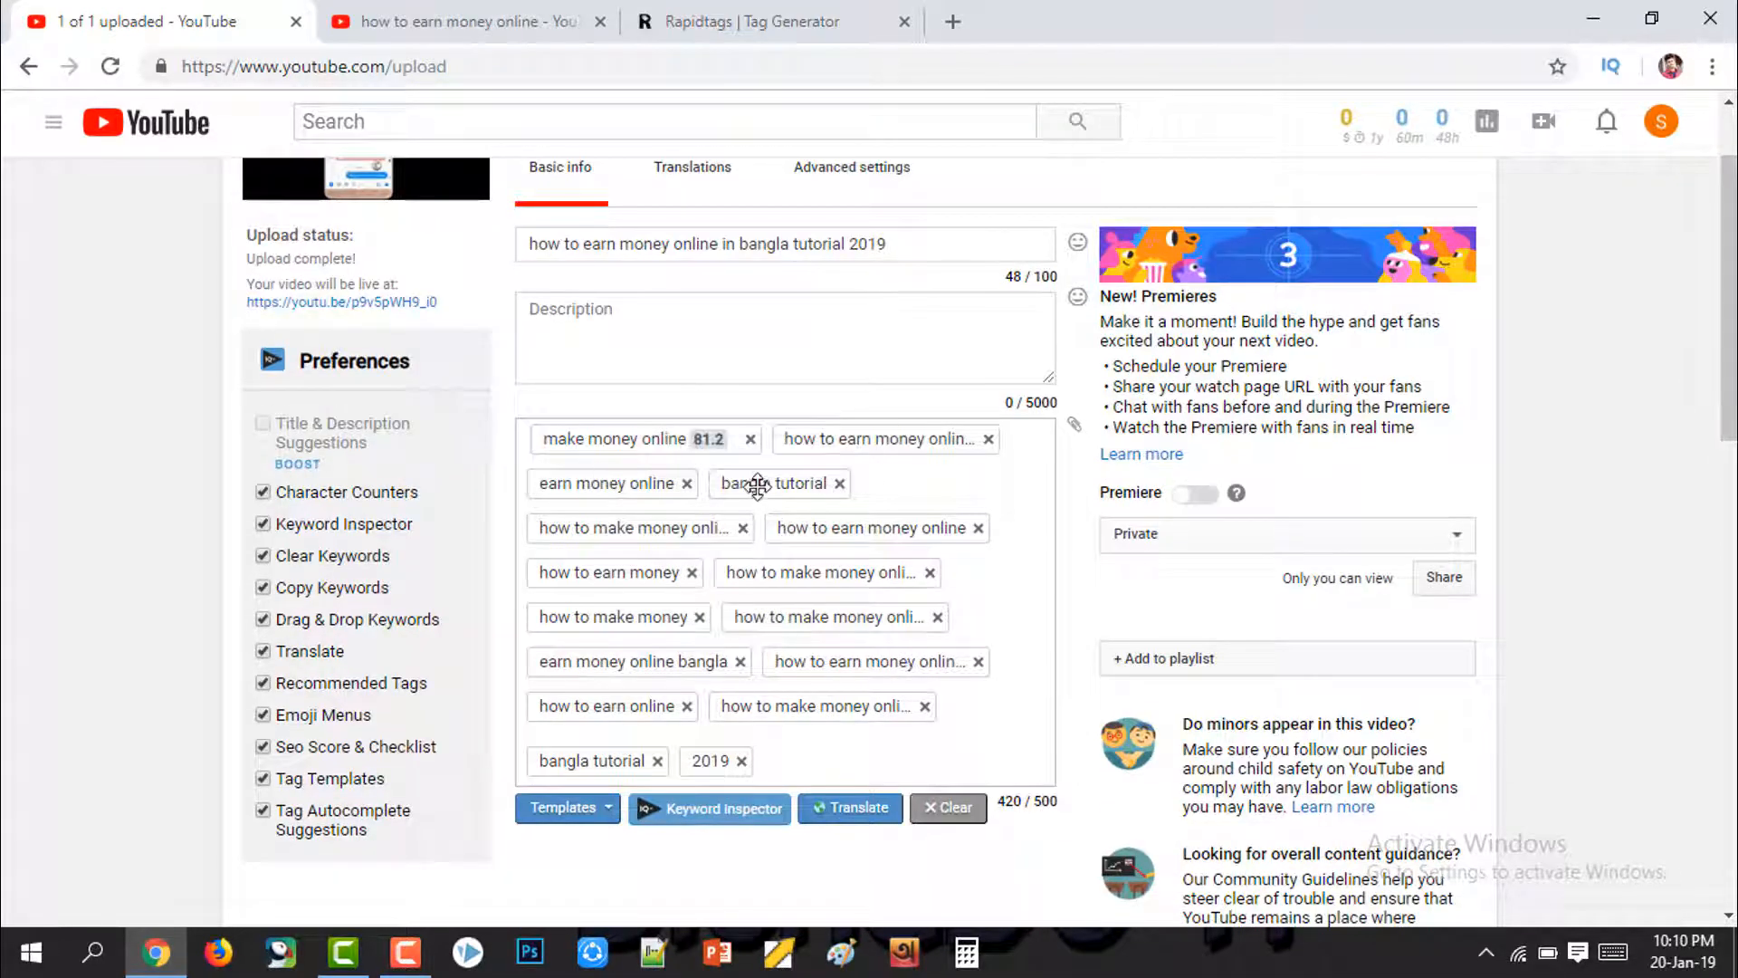
Step: Add "earn monry" as a tag after the 2019 tag
{"action": "left_click", "coordinate": [857, 762]}
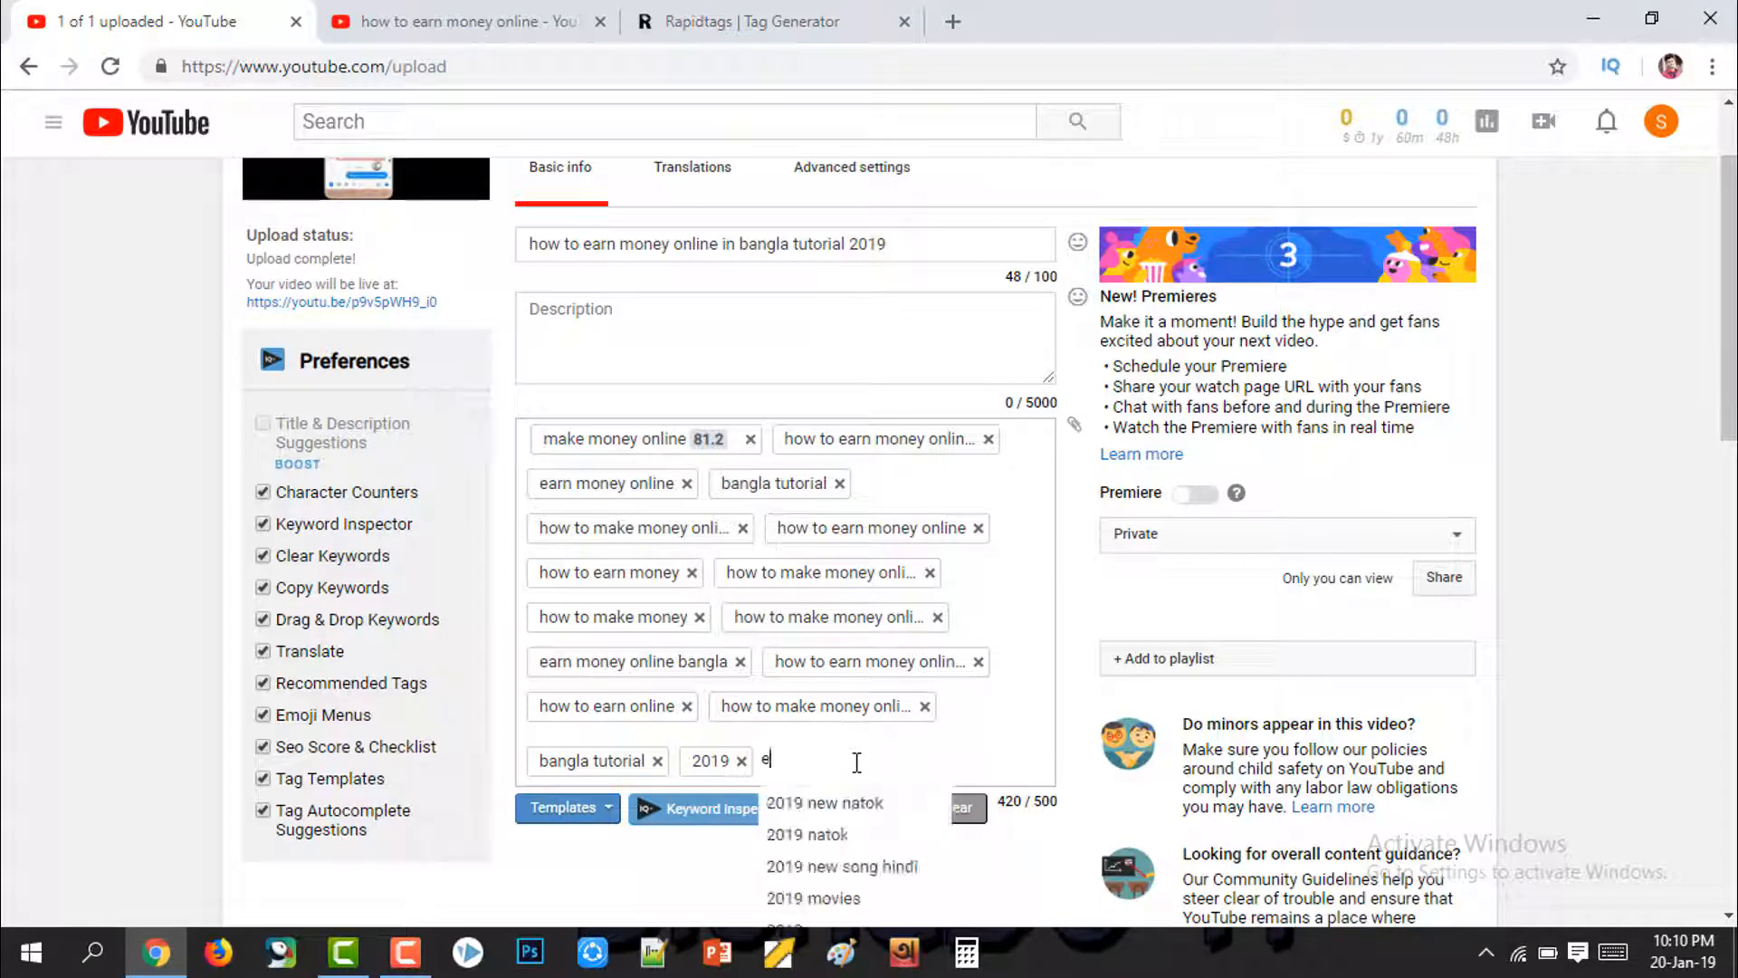
{"action": "type", "text": "earn m"}
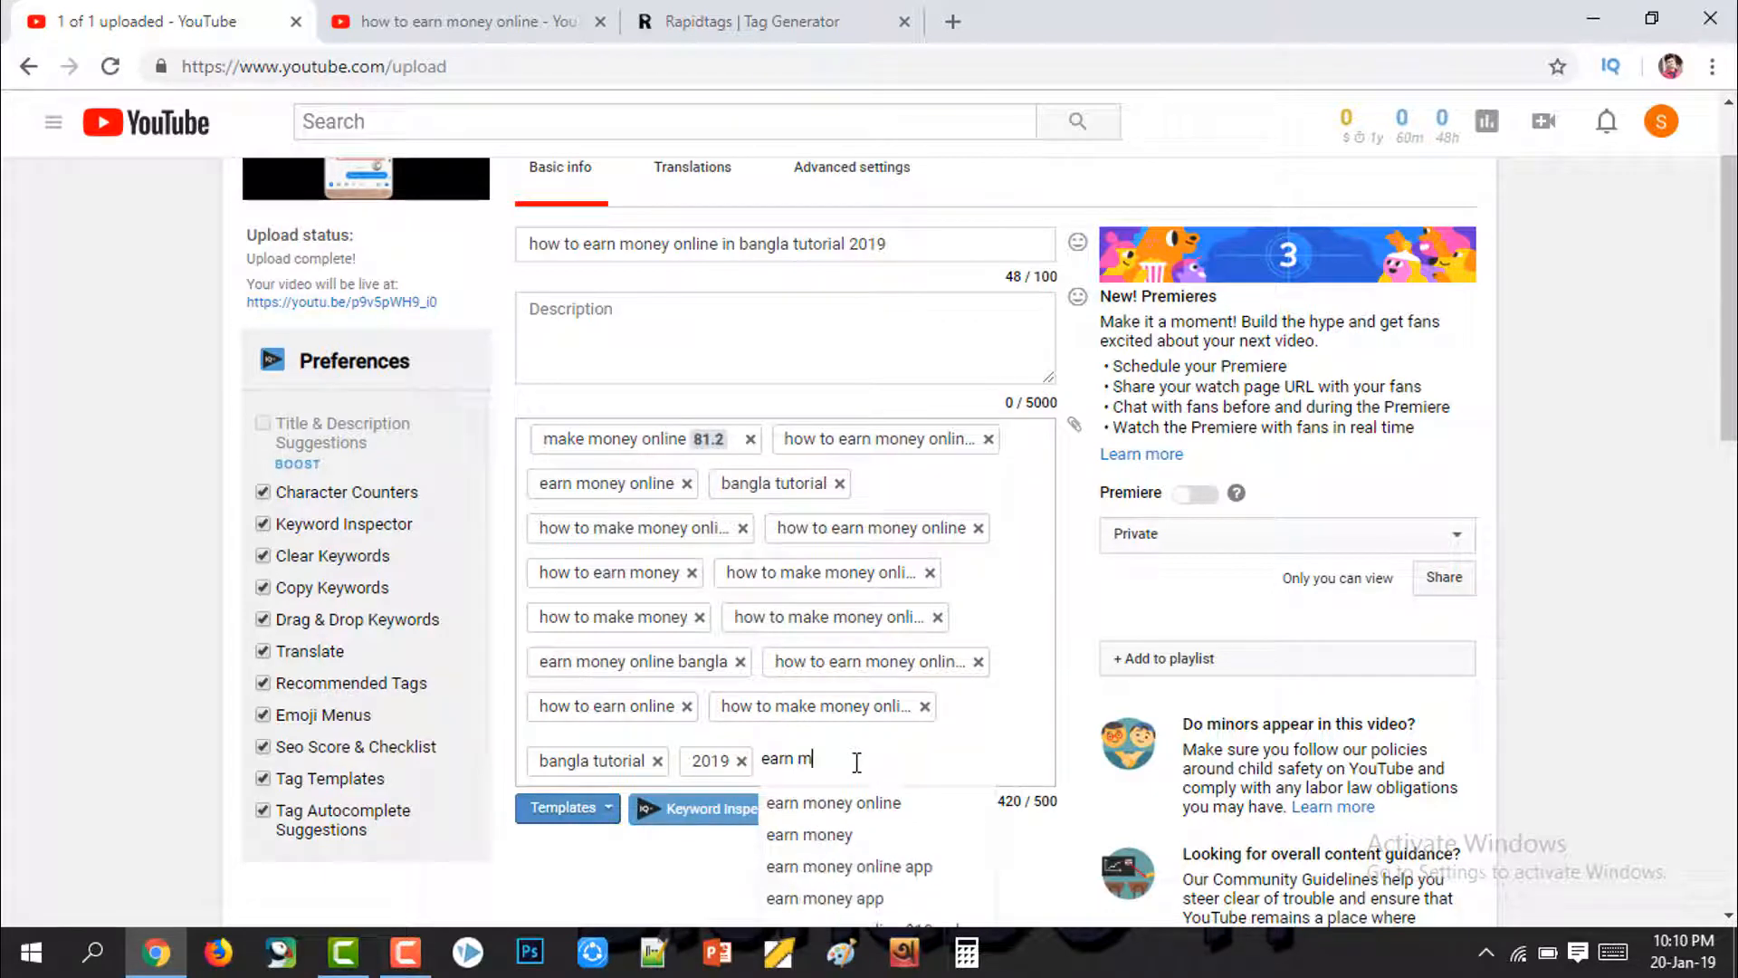
{"action": "type", "text": "onry"}
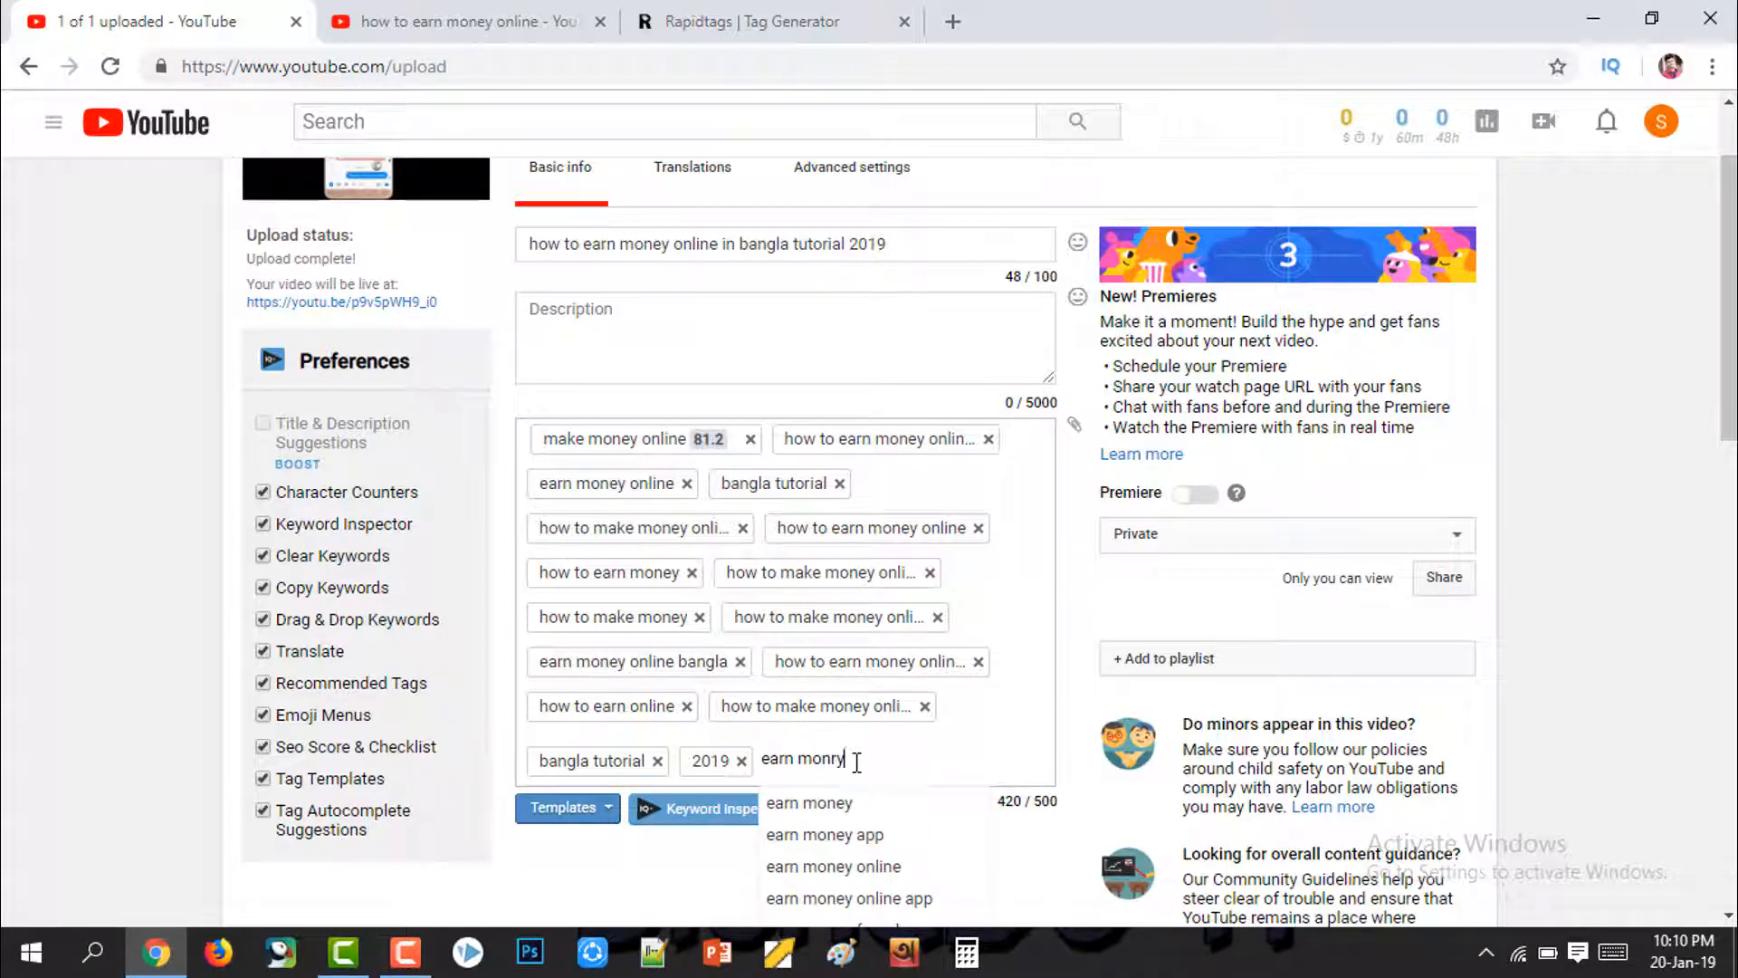
{"action": "key", "text": "Return"}
{"action": "scroll", "coordinate": [1062, 725], "scroll_direction": "down", "scroll_amount": 3}
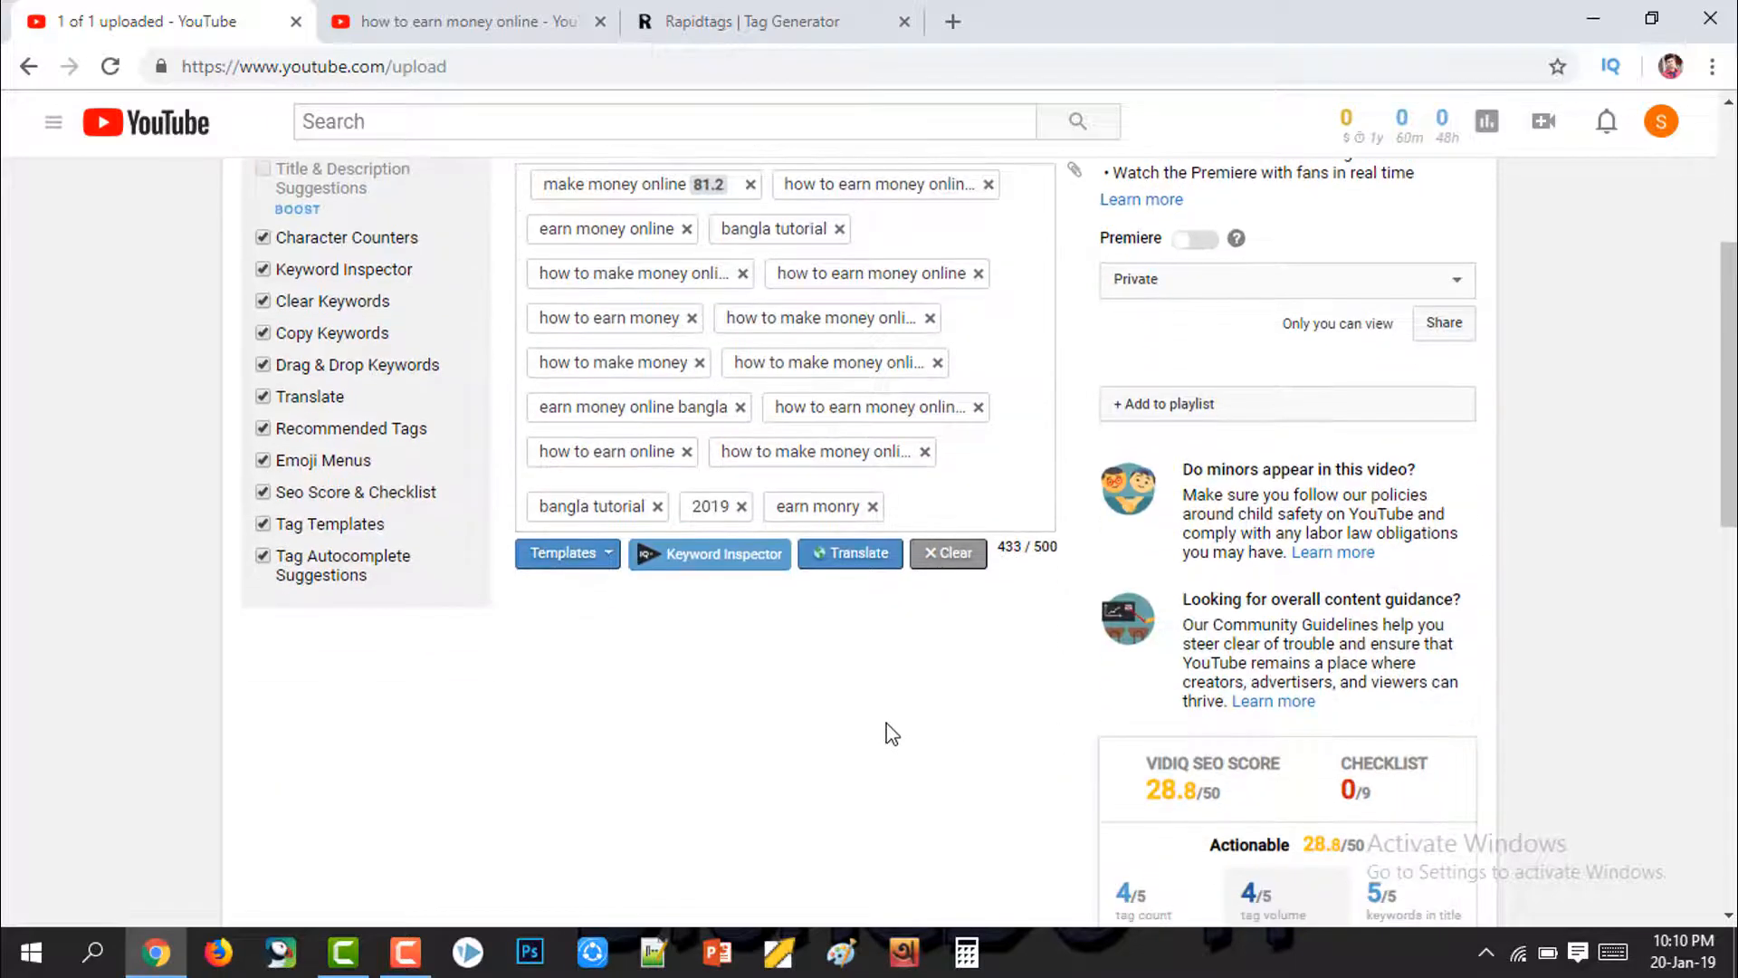
{"action": "scroll", "coordinate": [722, 590], "scroll_direction": "up", "scroll_amount": 5}
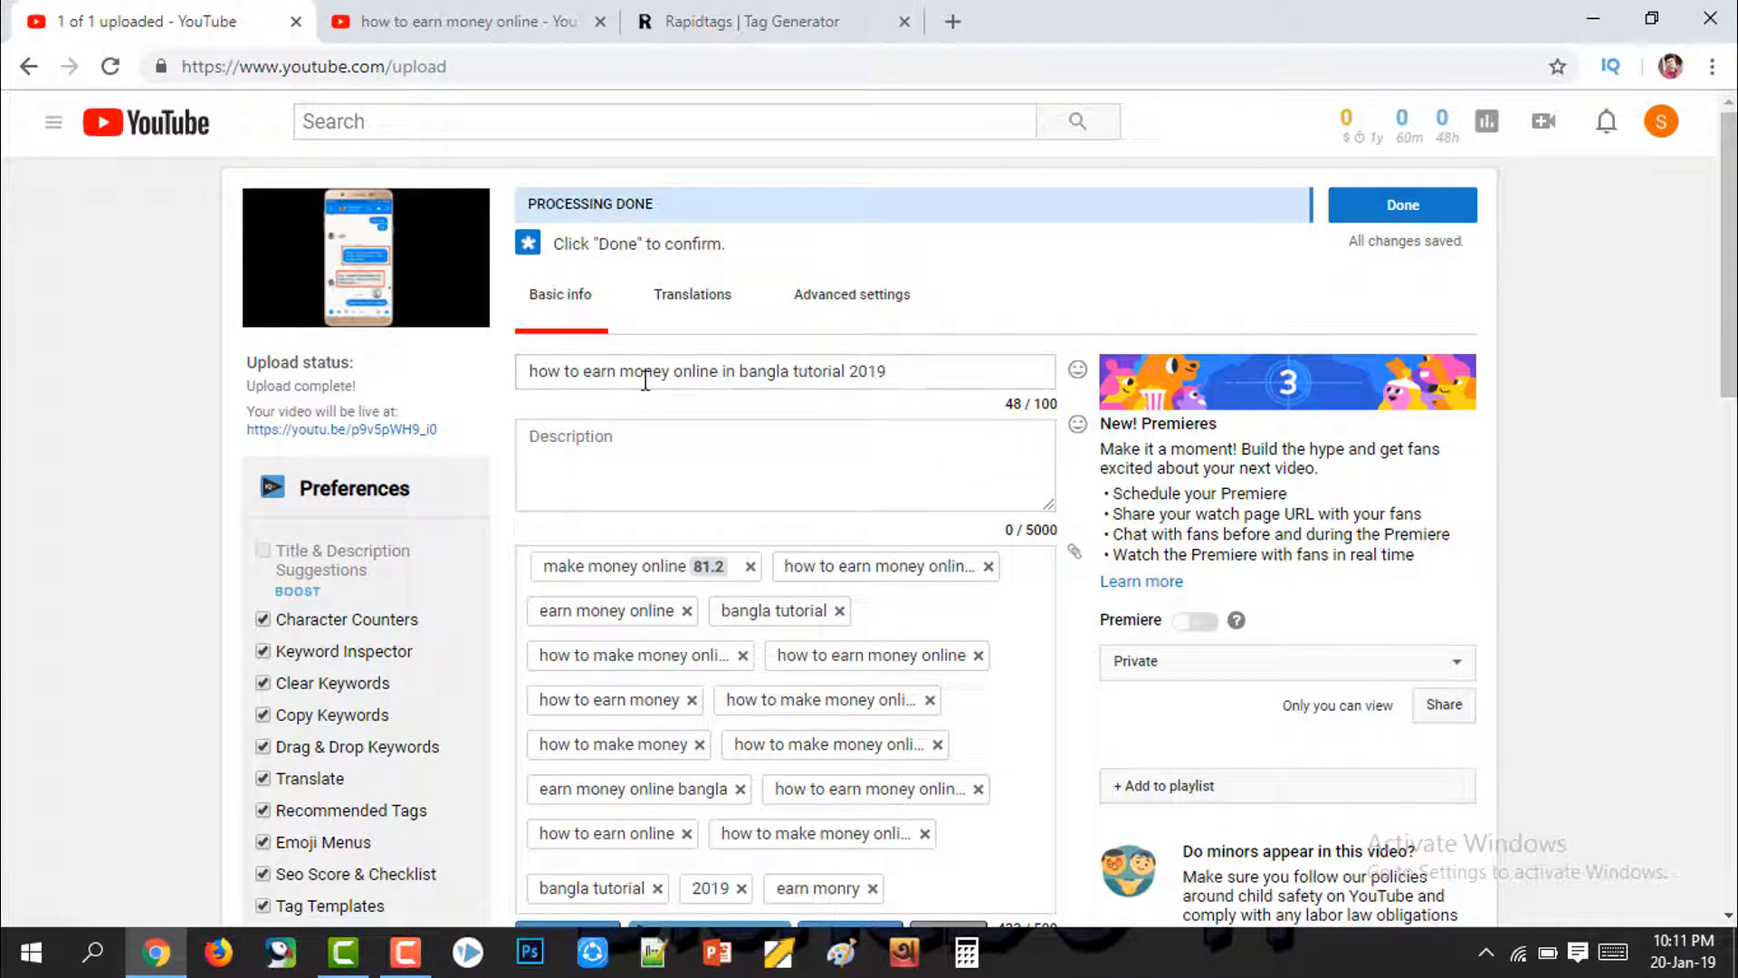
Step: Open the "Earn Daily 5-10$ From Home By Bkash" video from the YouTube search results and expand its full description
{"action": "left_click", "coordinate": [630, 458]}
{"action": "scroll", "coordinate": [1160, 583], "scroll_direction": "down", "scroll_amount": 7}
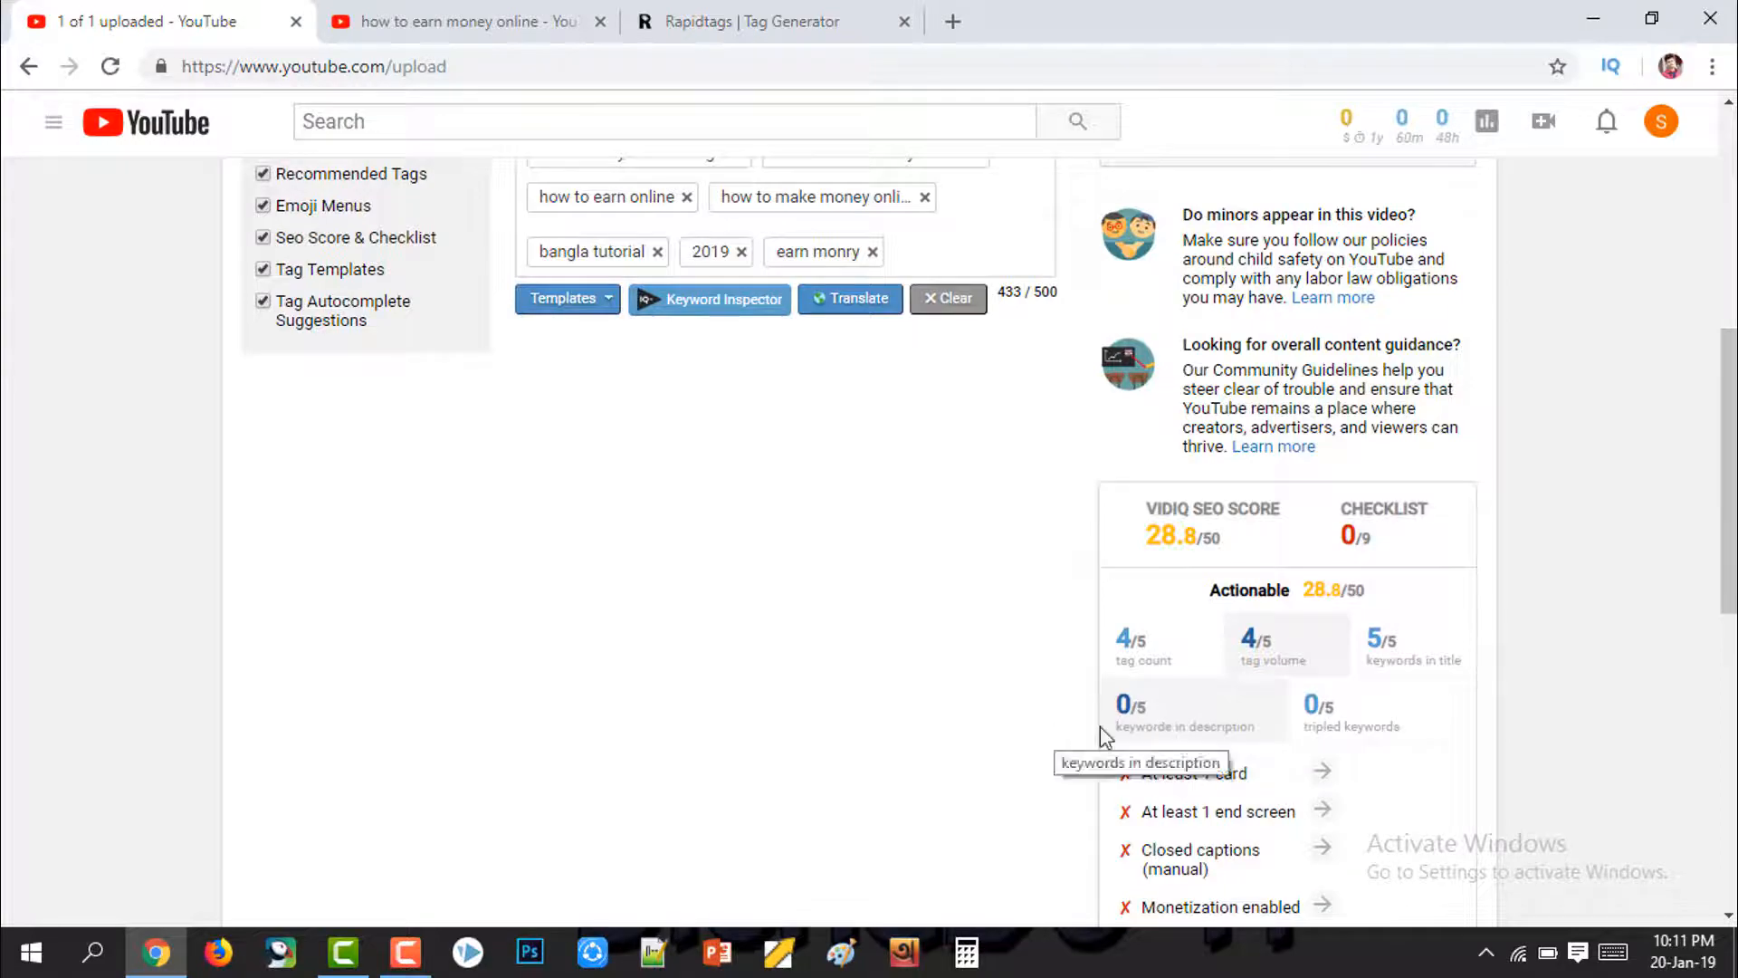
{"action": "scroll", "coordinate": [776, 660], "scroll_direction": "up", "scroll_amount": 4}
{"action": "scroll", "coordinate": [605, 380], "scroll_direction": "up", "scroll_amount": 1}
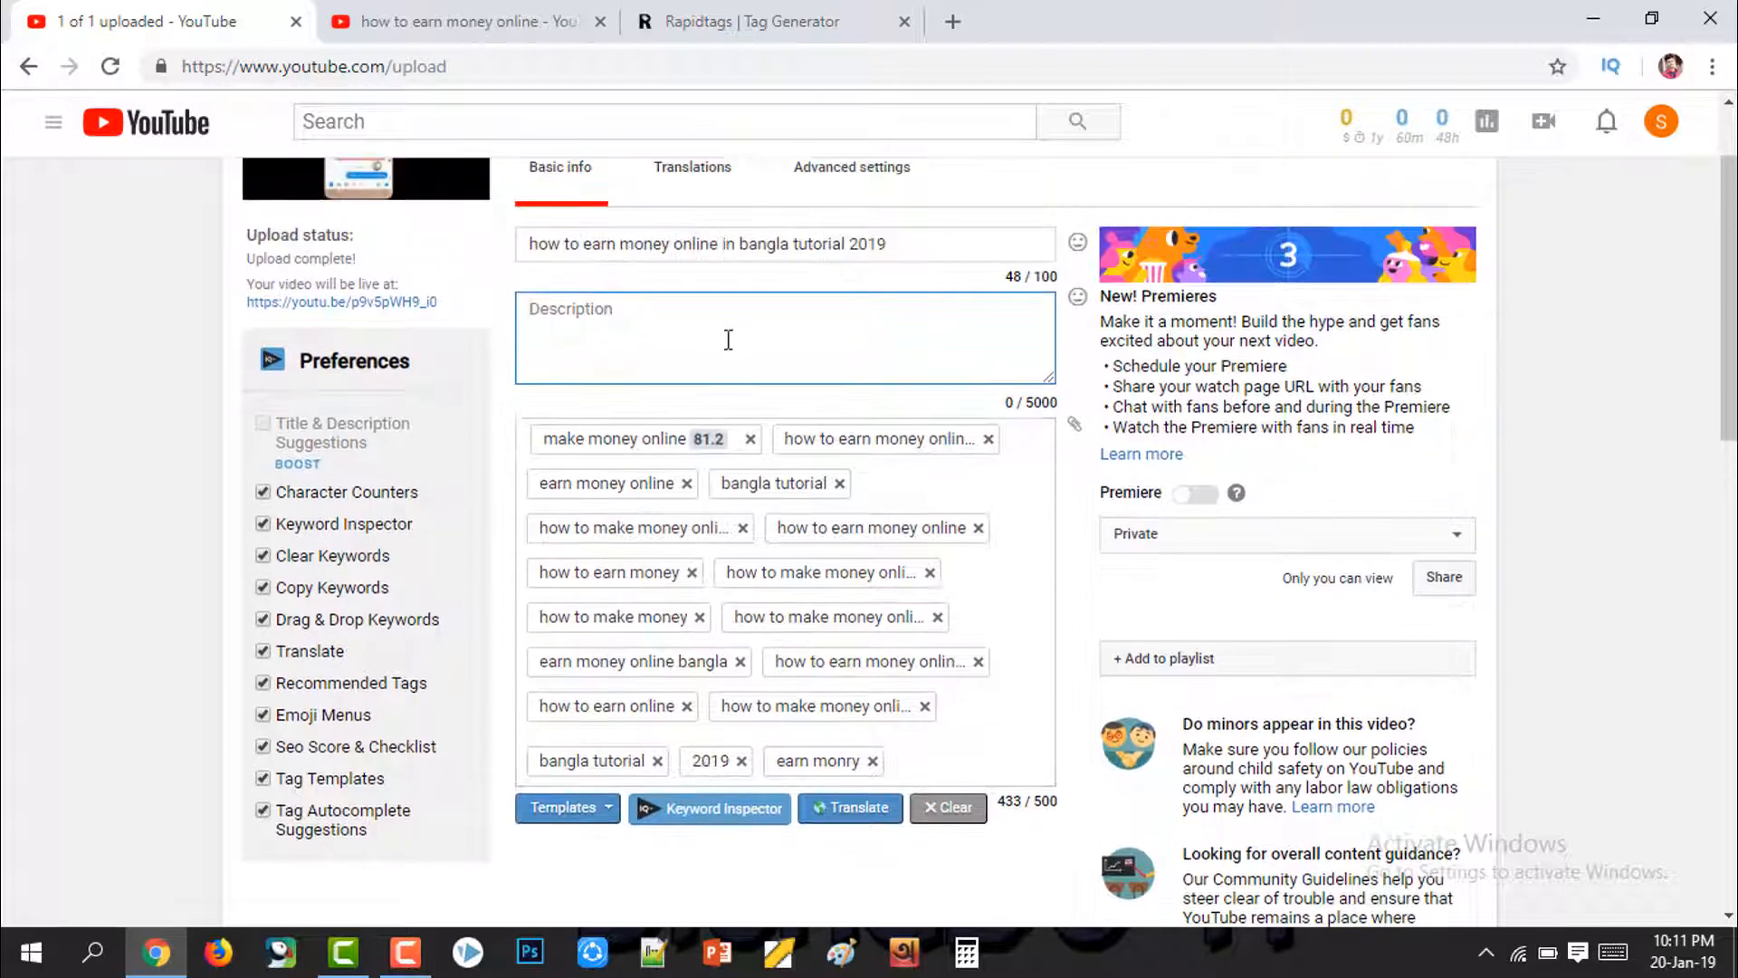
{"action": "left_click", "coordinate": [461, 21]}
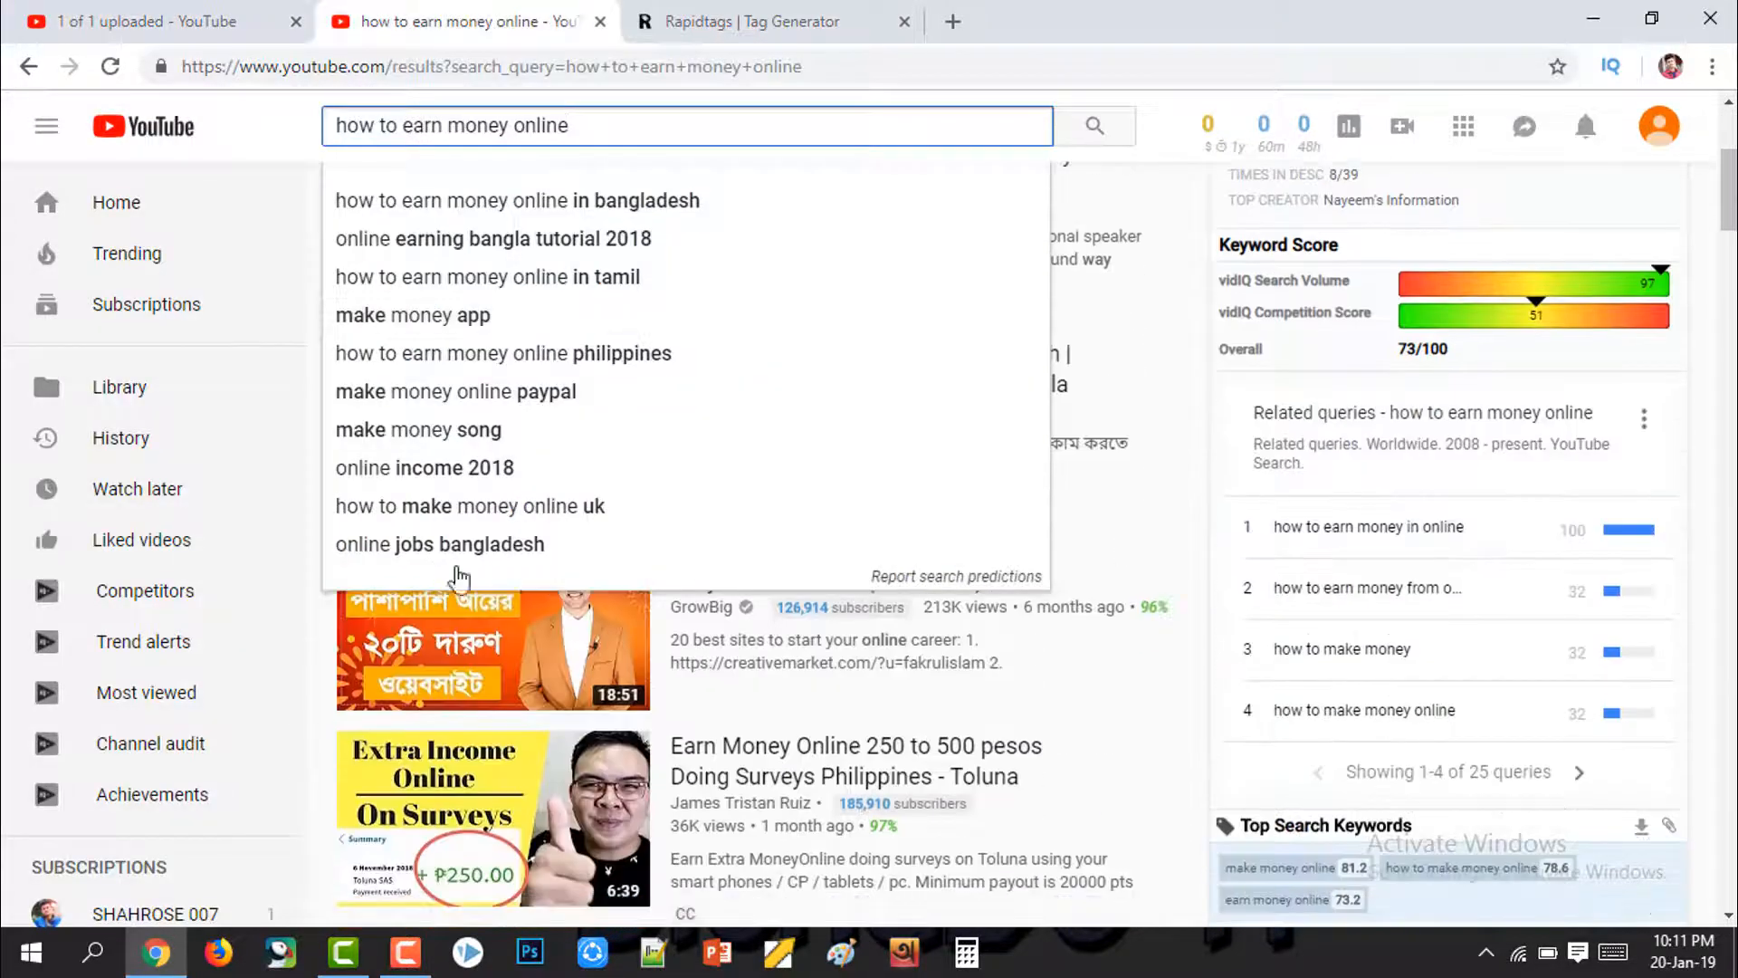
{"action": "scroll", "coordinate": [818, 759], "scroll_direction": "up", "scroll_amount": 1}
{"action": "left_click", "coordinate": [434, 670]}
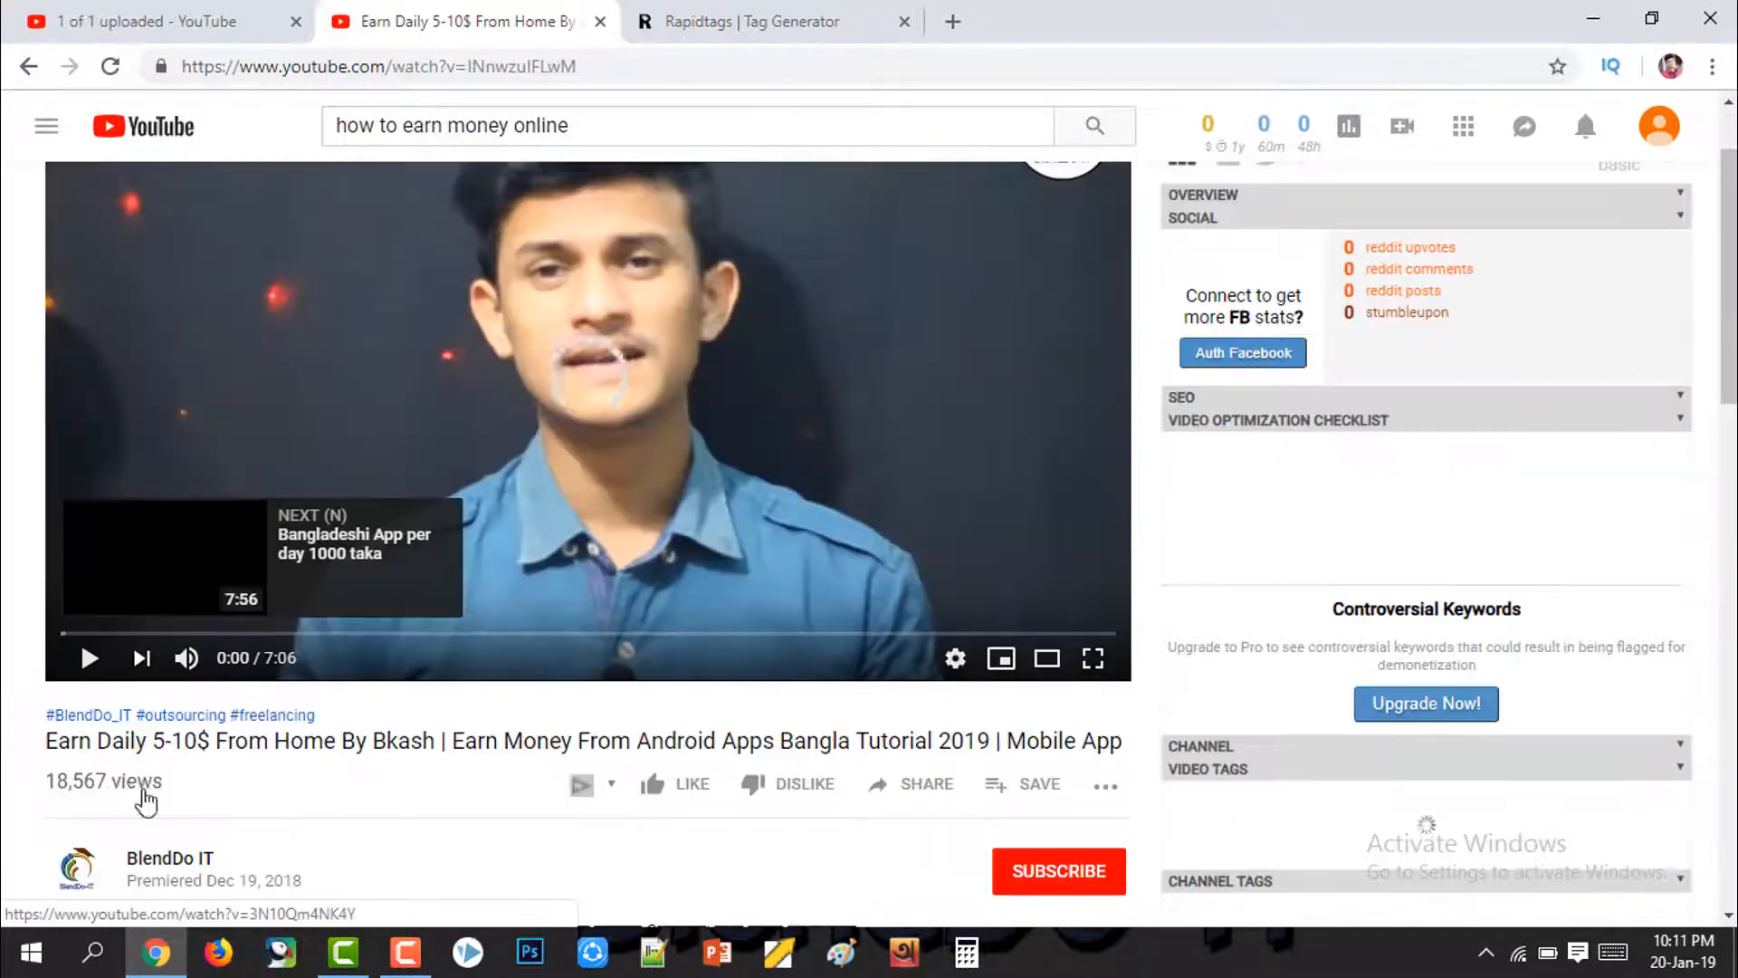
{"action": "scroll", "coordinate": [149, 779], "scroll_direction": "down", "scroll_amount": 9}
{"action": "left_click", "coordinate": [152, 269]}
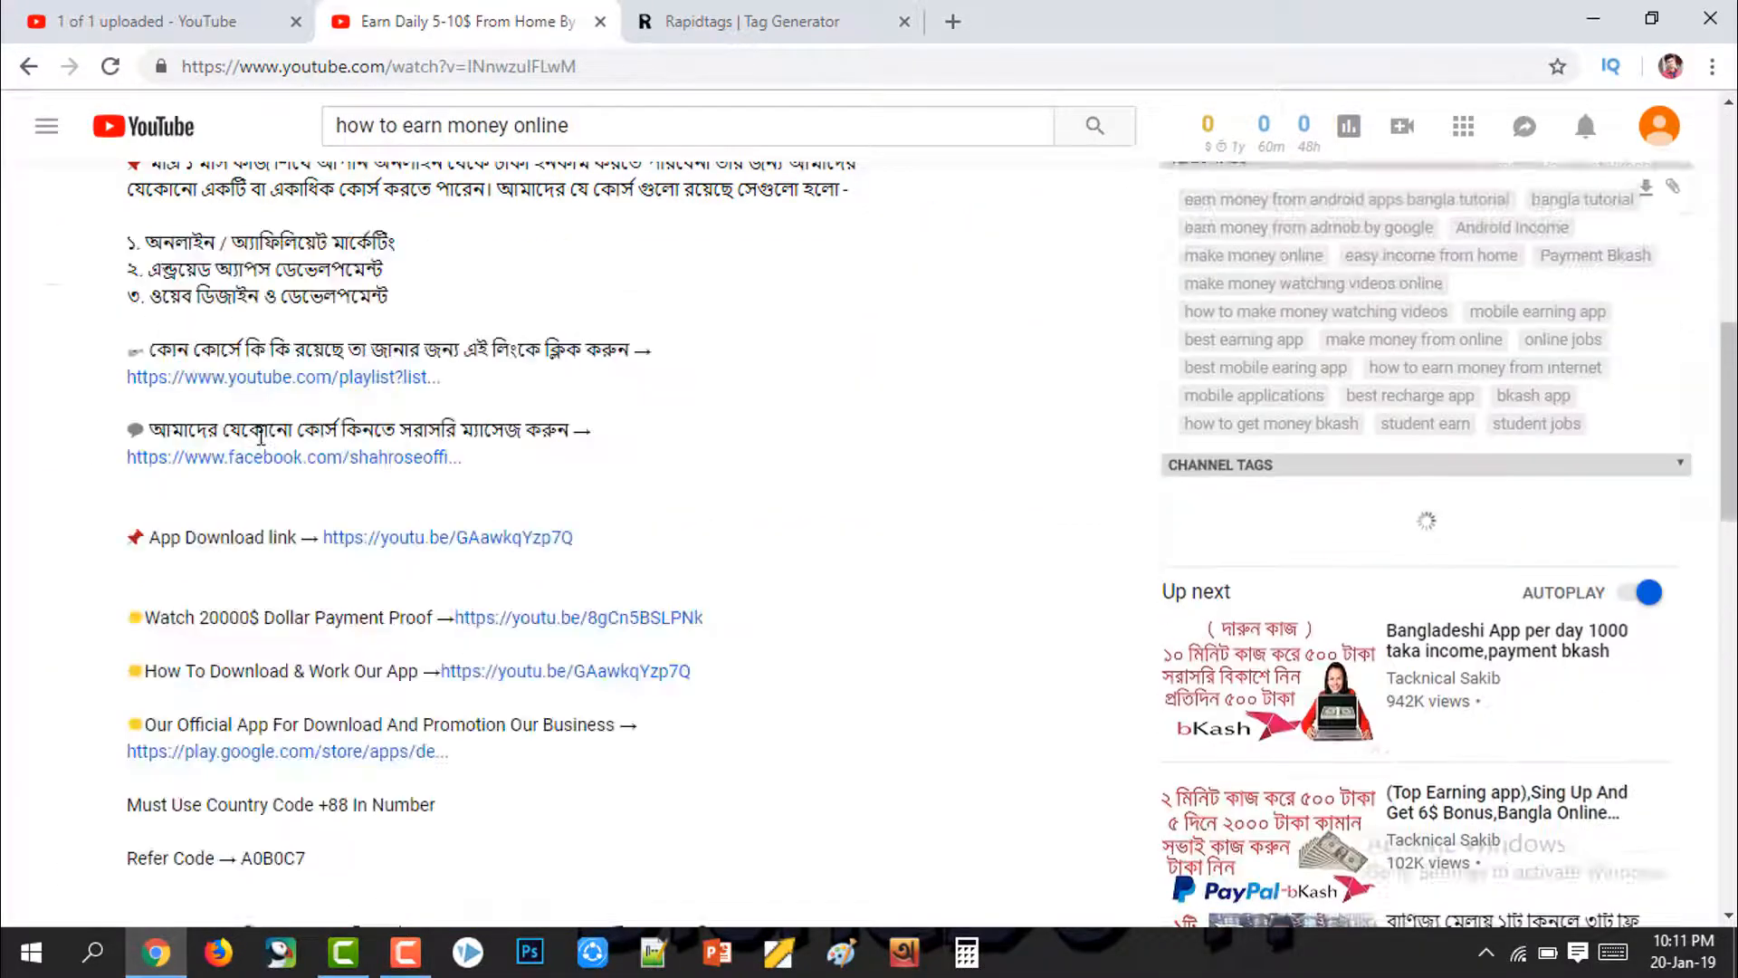
Step: Copy the BlendDo IT video's description text down to the closing disclaimer and paste it into the uploaded video's description
{"action": "scroll", "coordinate": [156, 409], "scroll_direction": "up", "scroll_amount": 1}
{"action": "left_click_drag", "start_coordinate": [231, 543], "coordinate": [821, 772]}
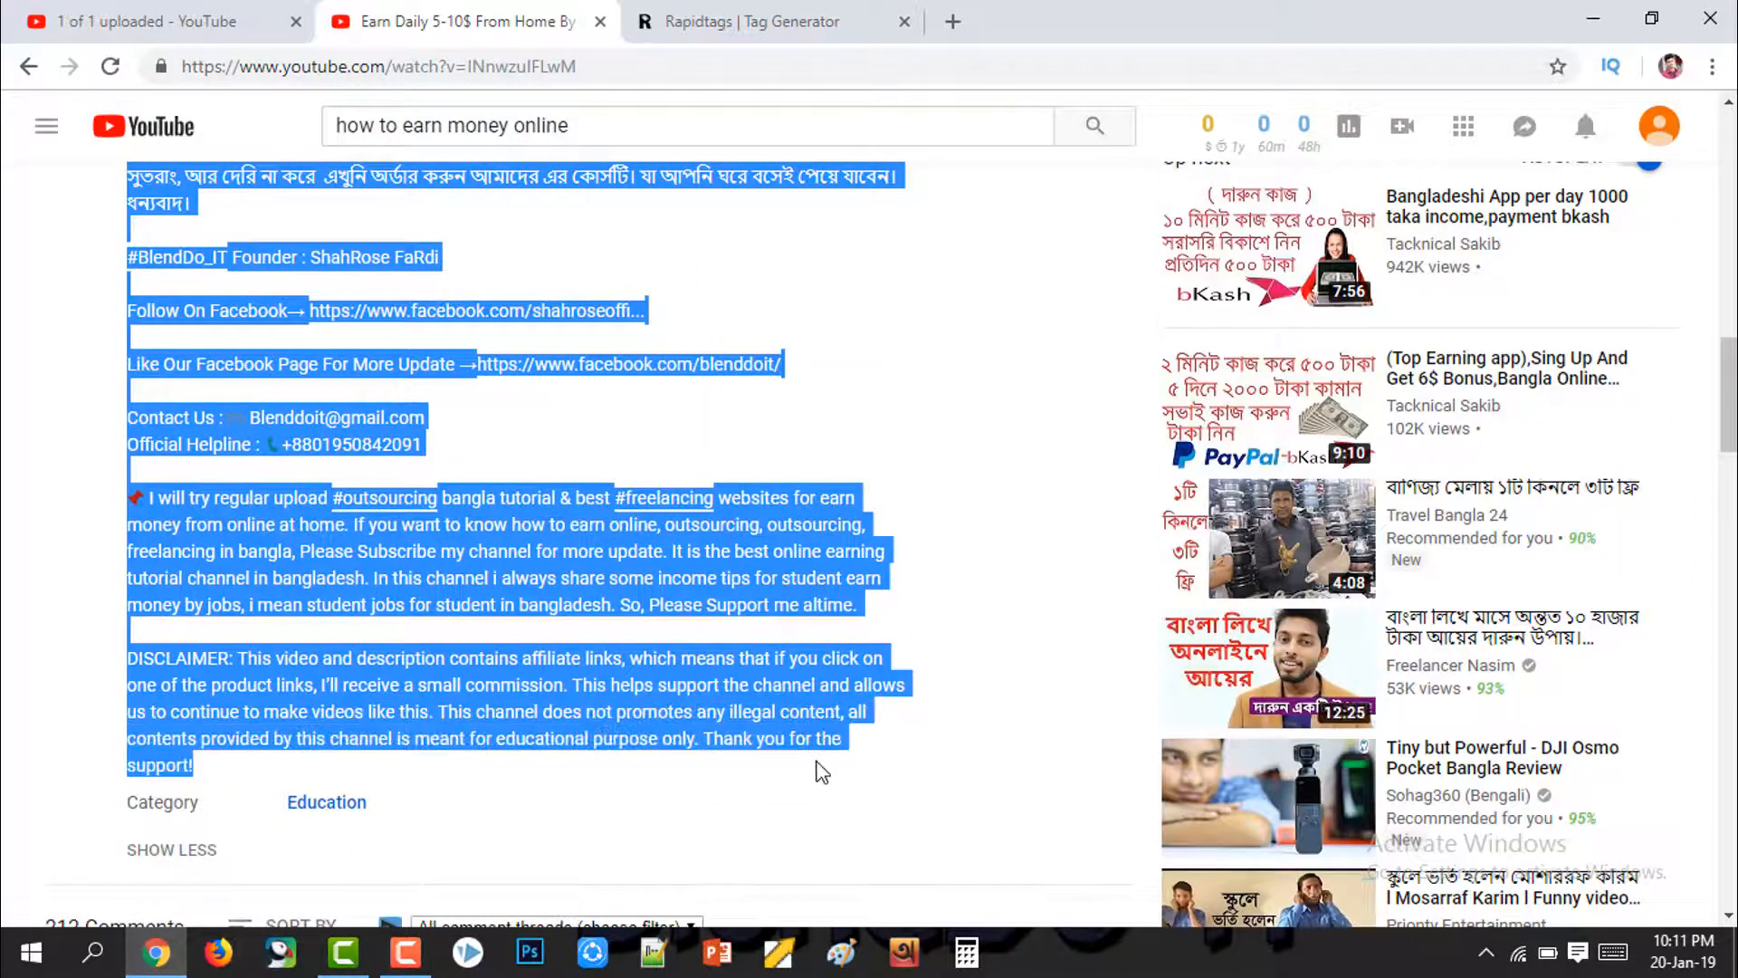
{"action": "right_click", "coordinate": [777, 690]}
{"action": "left_click", "coordinate": [826, 709]}
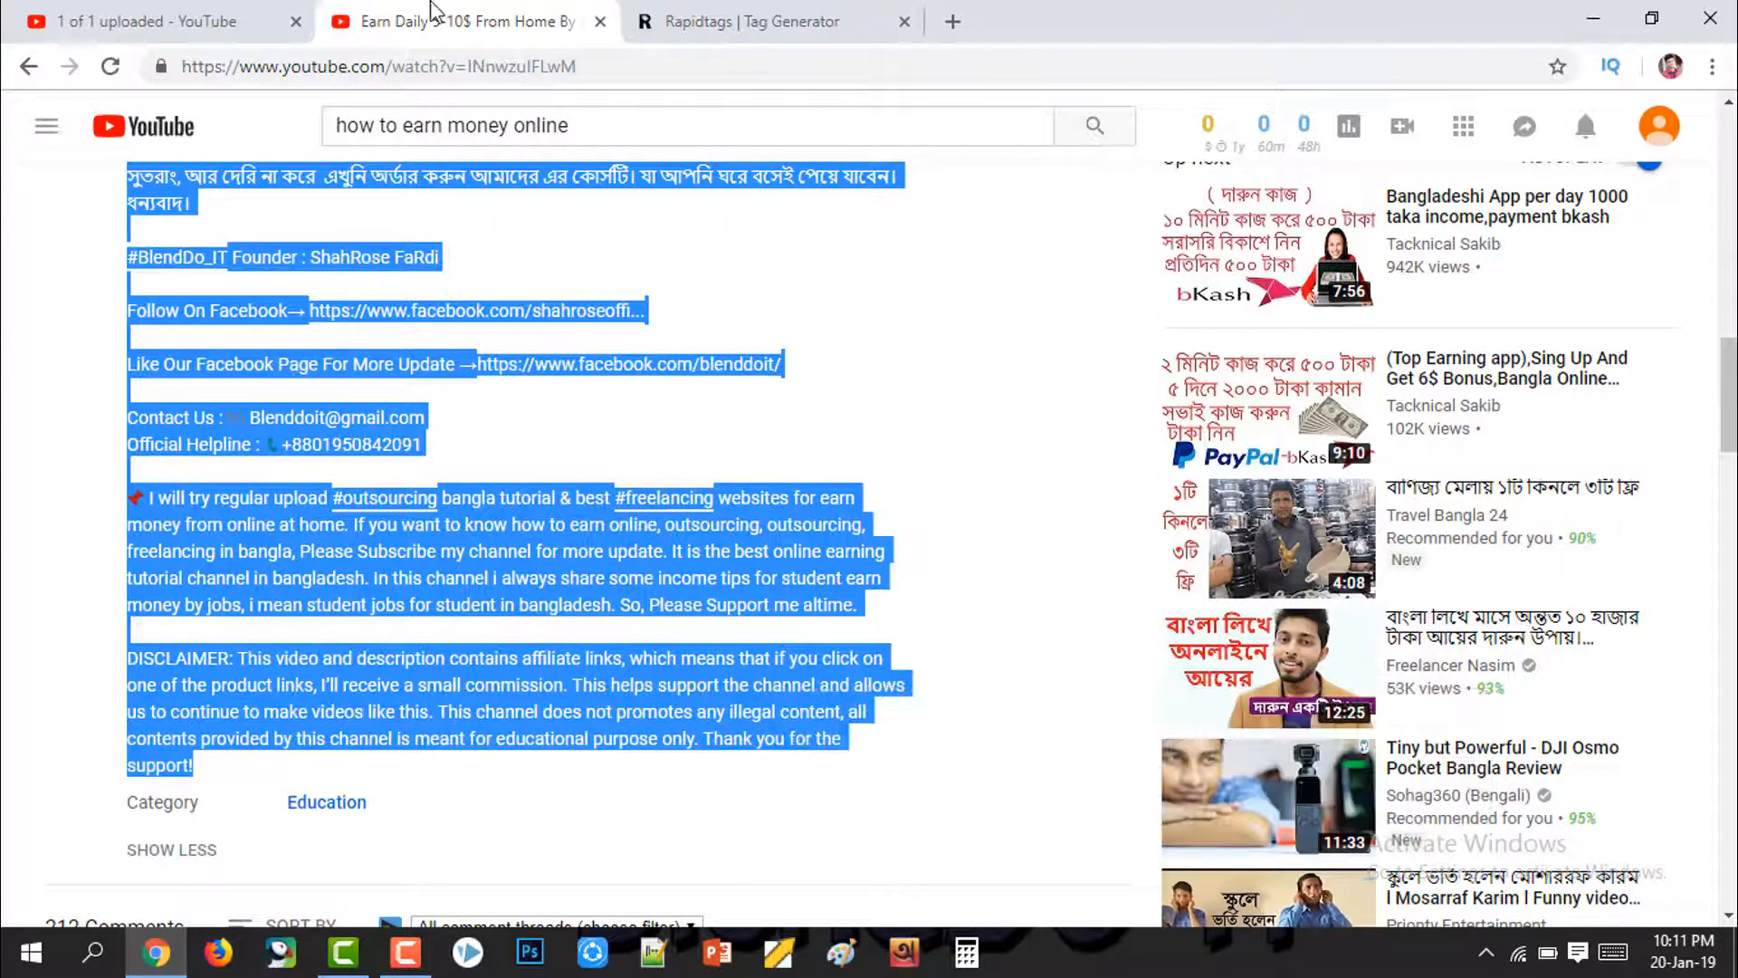
{"action": "left_click", "coordinate": [150, 20]}
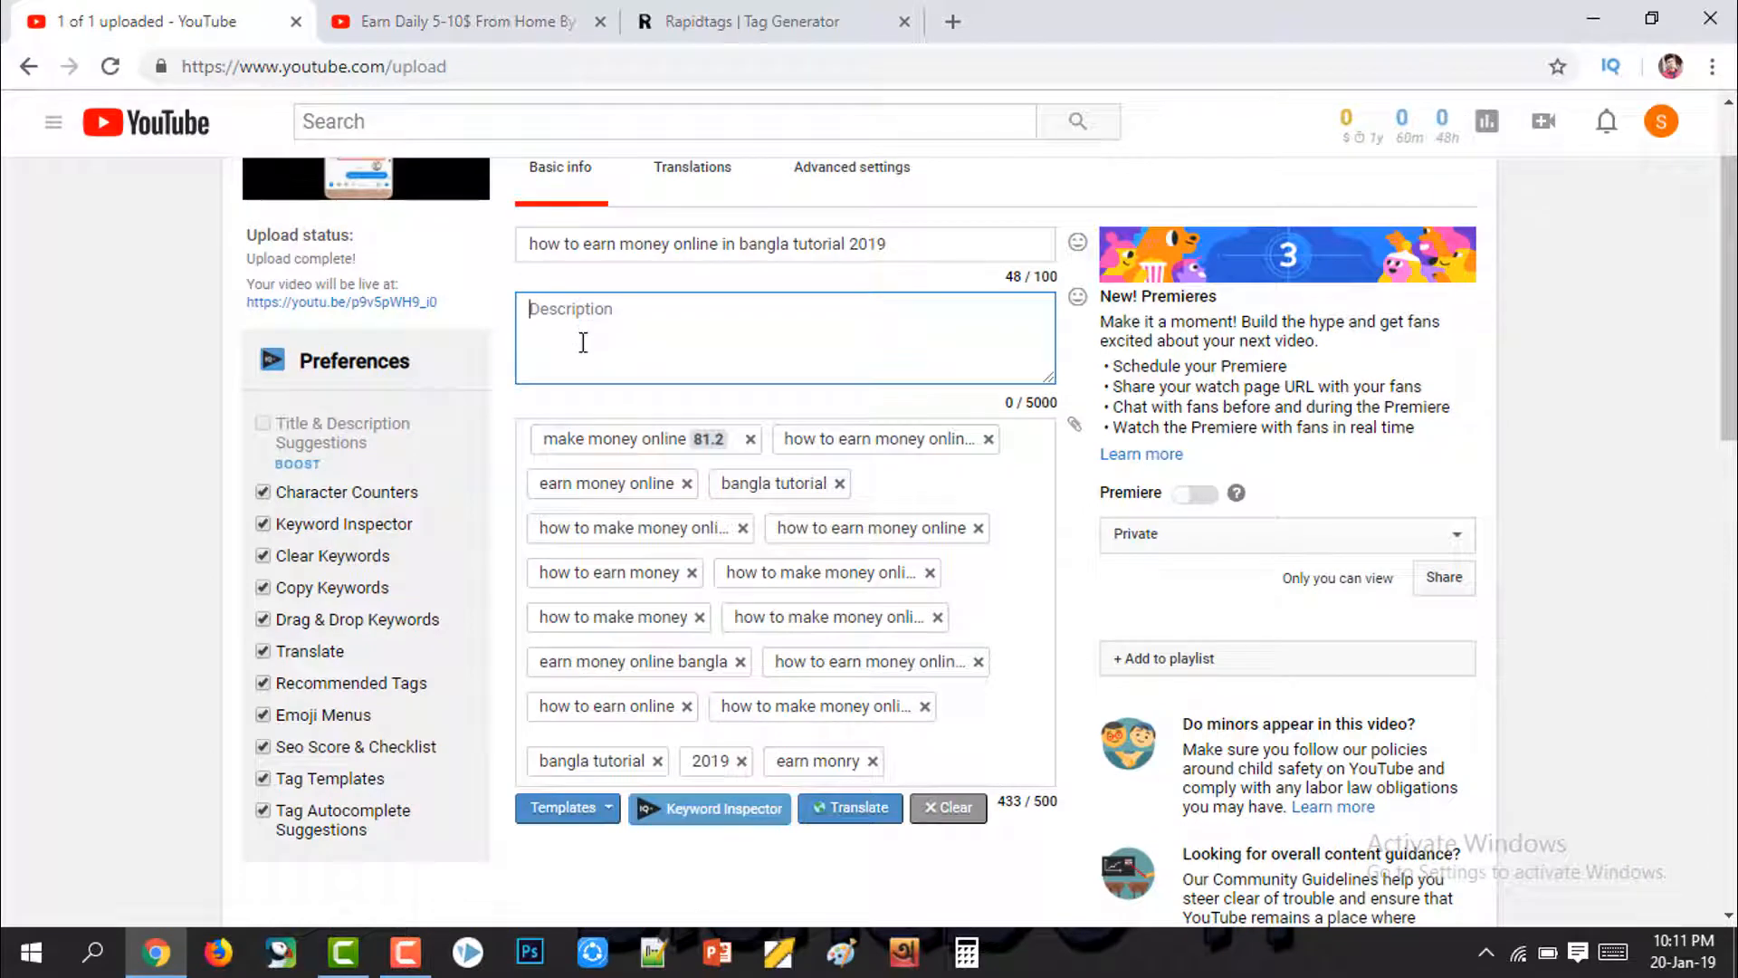
{"action": "key", "text": "ctrl+v"}
Step: Review the pasted description, the tag list and the vidIQ SEO score and checklist
{"action": "scroll", "coordinate": [736, 568], "scroll_direction": "down", "scroll_amount": 4}
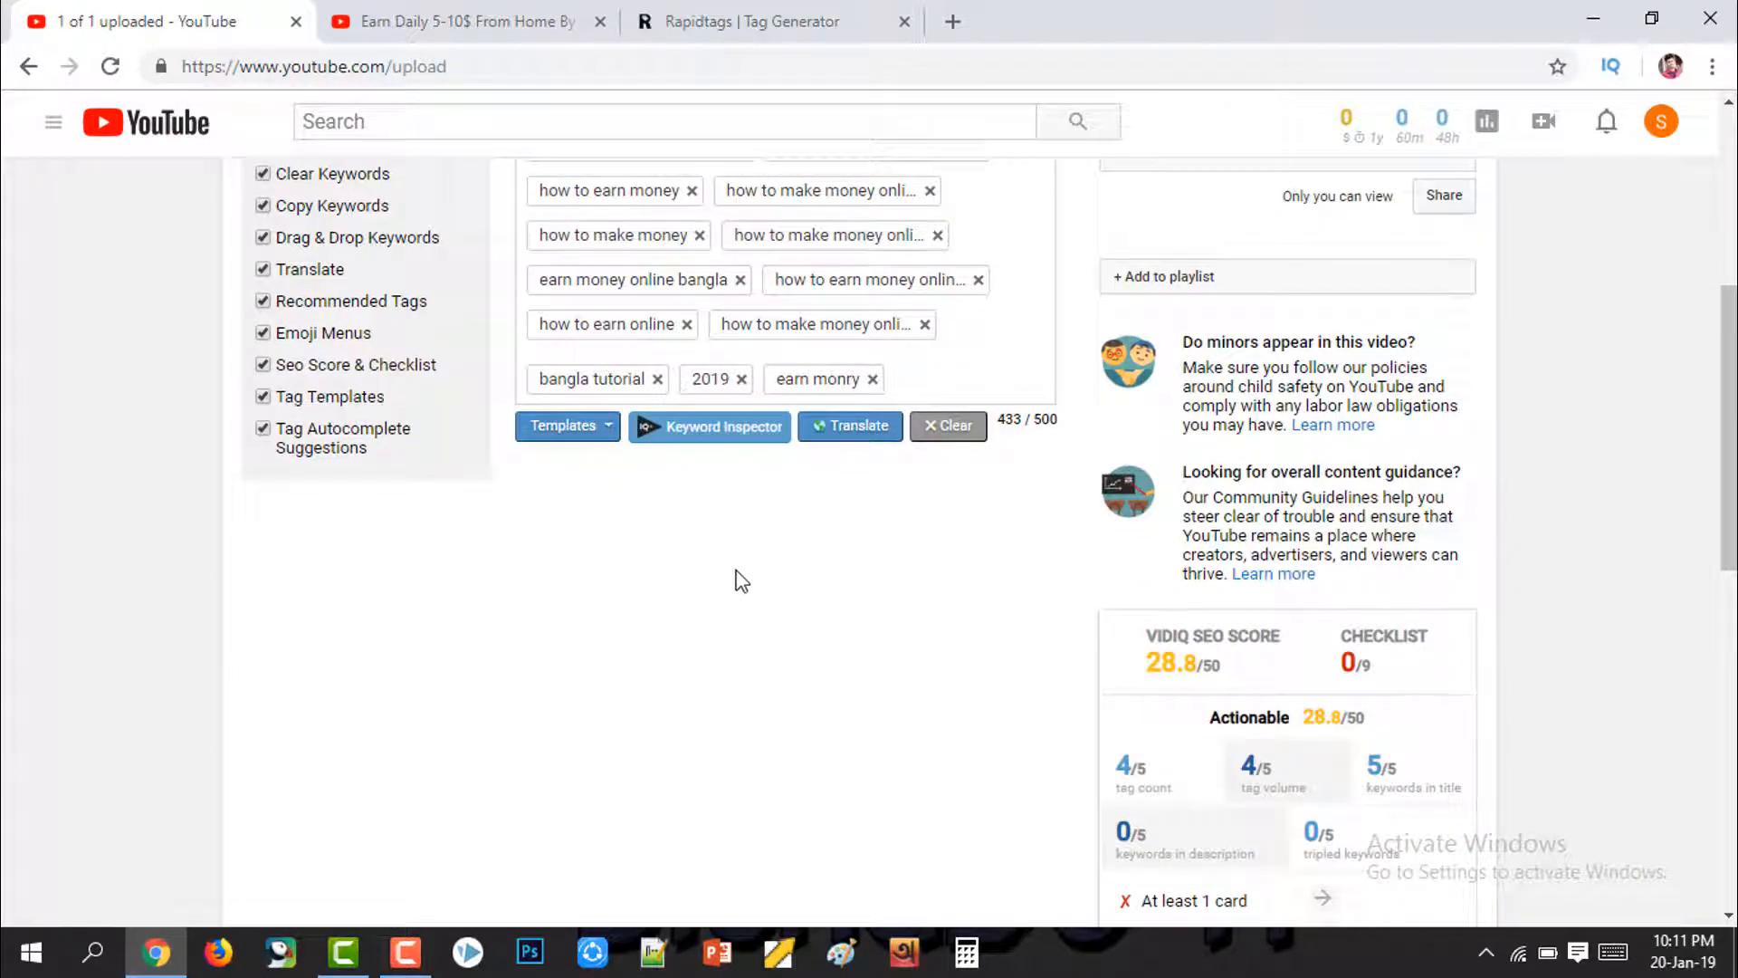
{"action": "scroll", "coordinate": [738, 582], "scroll_direction": "up", "scroll_amount": 2}
{"action": "scroll", "coordinate": [869, 715], "scroll_direction": "up", "scroll_amount": 5}
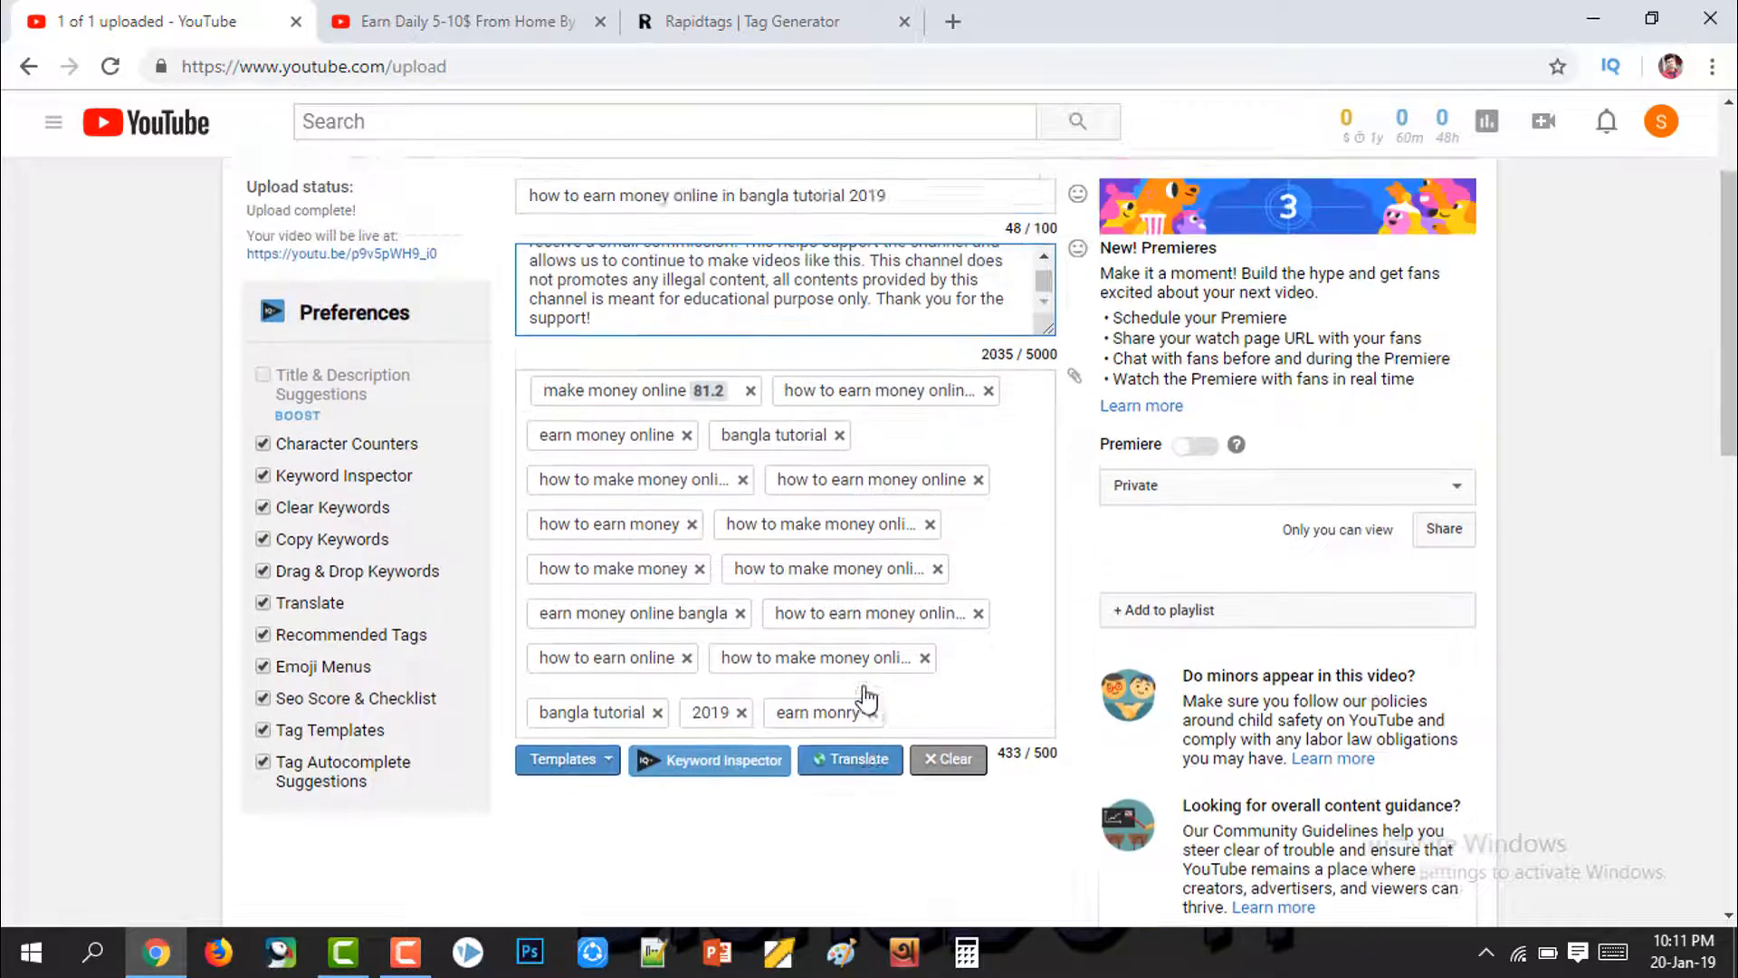
{"action": "scroll", "coordinate": [896, 658], "scroll_direction": "down", "scroll_amount": 1}
{"action": "scroll", "coordinate": [894, 658], "scroll_direction": "down", "scroll_amount": 8}
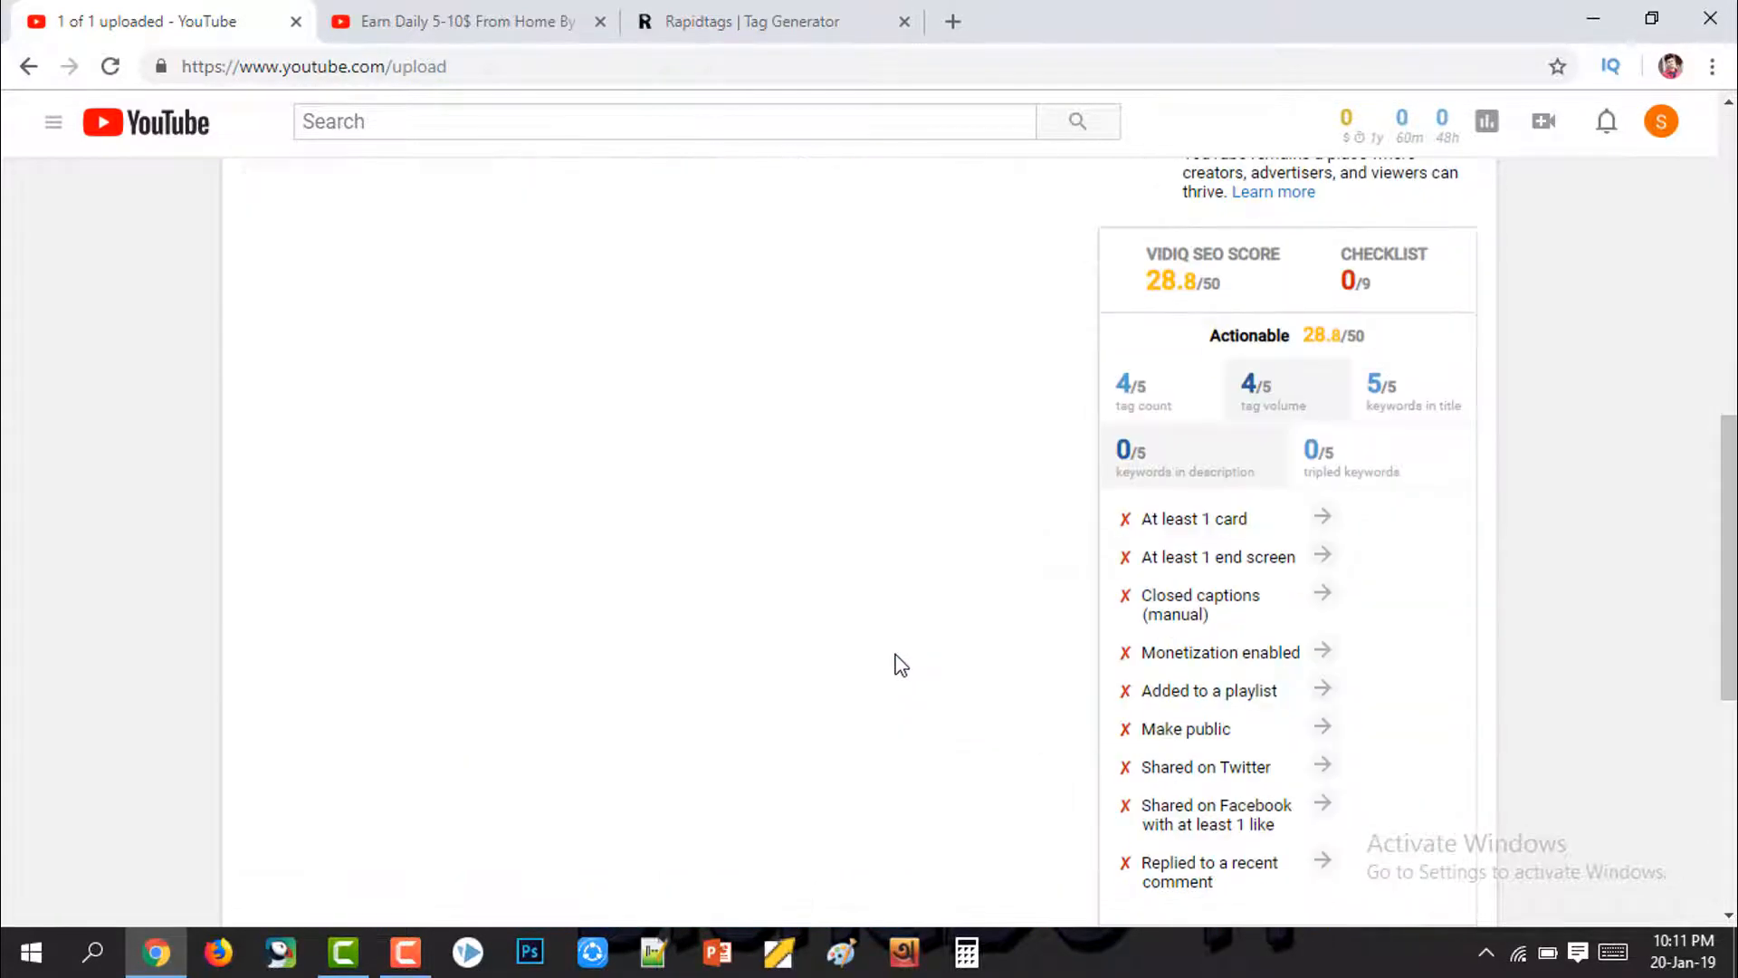
{"action": "scroll", "coordinate": [896, 663], "scroll_direction": "up", "scroll_amount": 9}
{"action": "scroll", "coordinate": [791, 563], "scroll_direction": "down", "scroll_amount": 4}
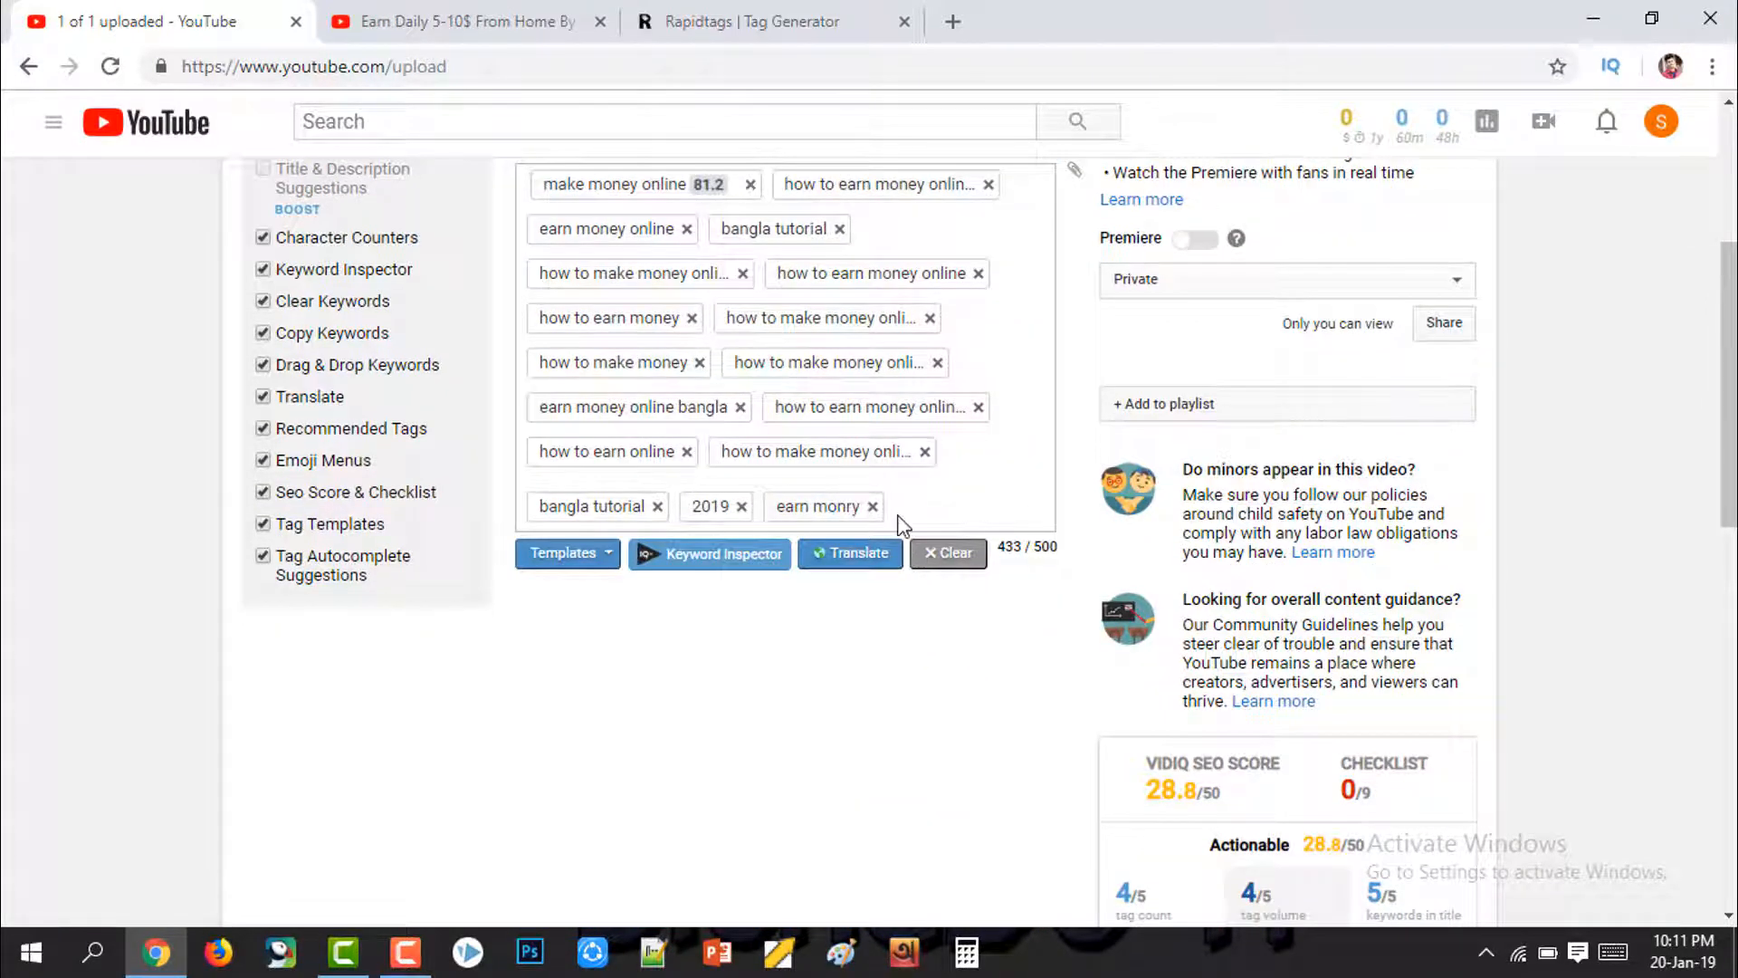
Step: Correct the misspelled last tag to "earn money"
{"action": "key", "text": "BackSpace"}
{"action": "key", "text": "BackSpace"}
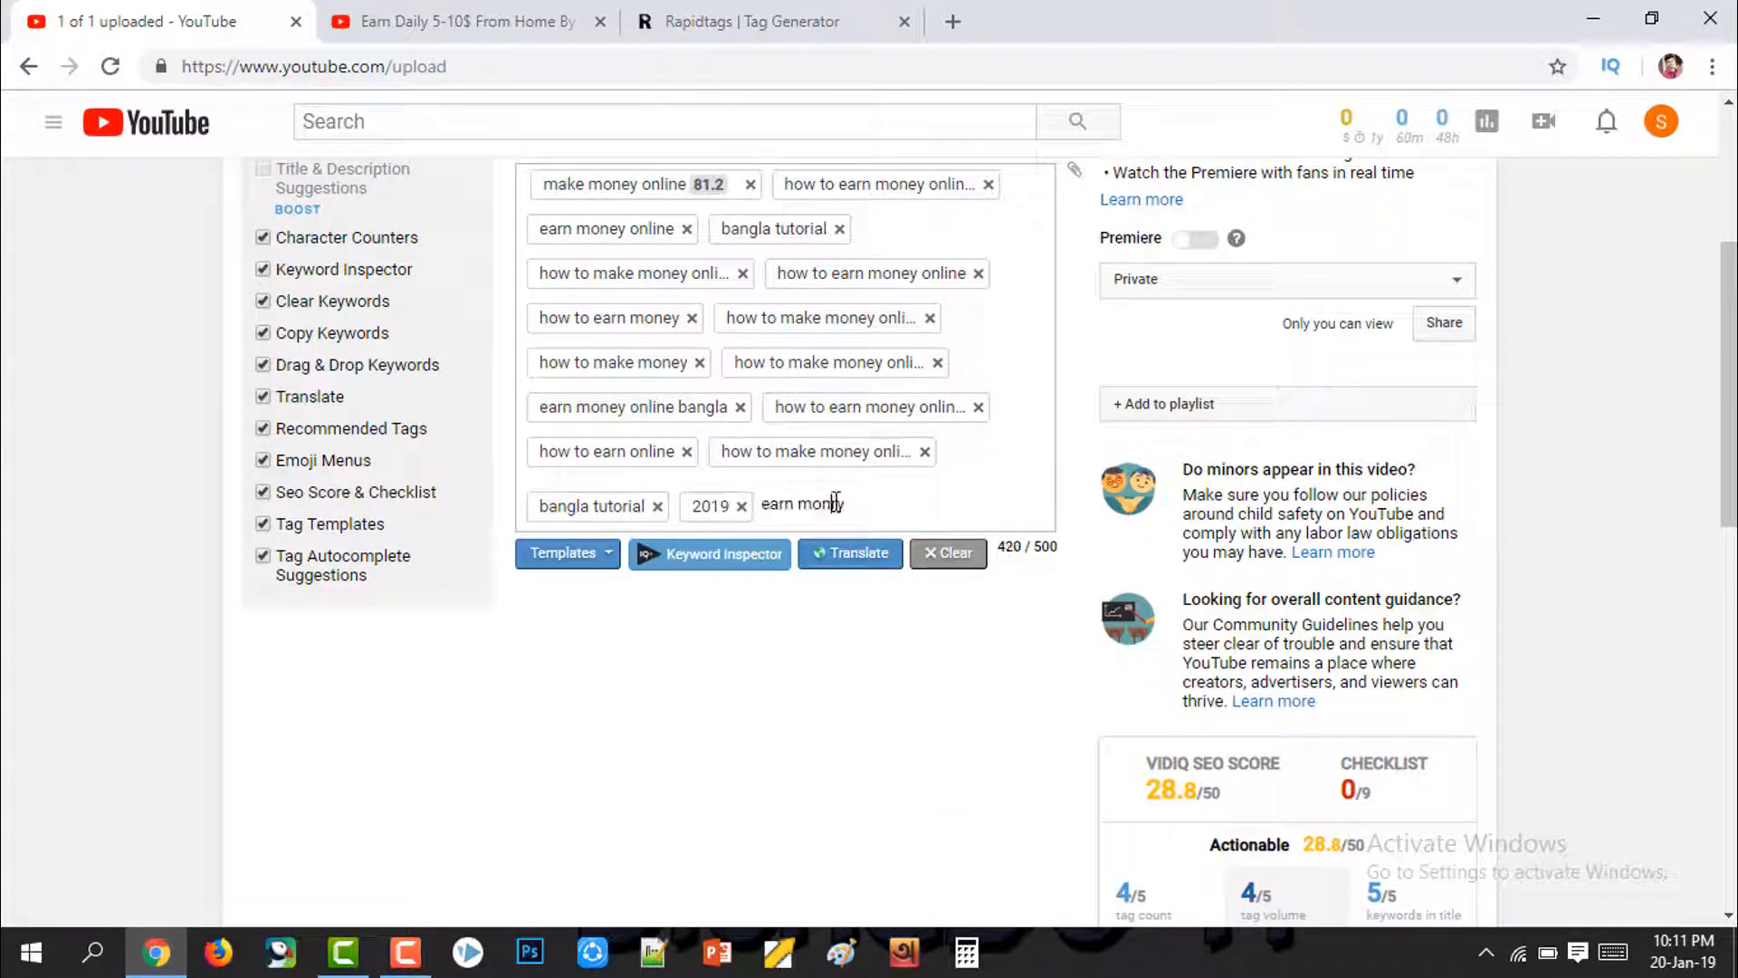
{"action": "triple_click", "coordinate": [837, 505]}
{"action": "type", "text": "earn m"}
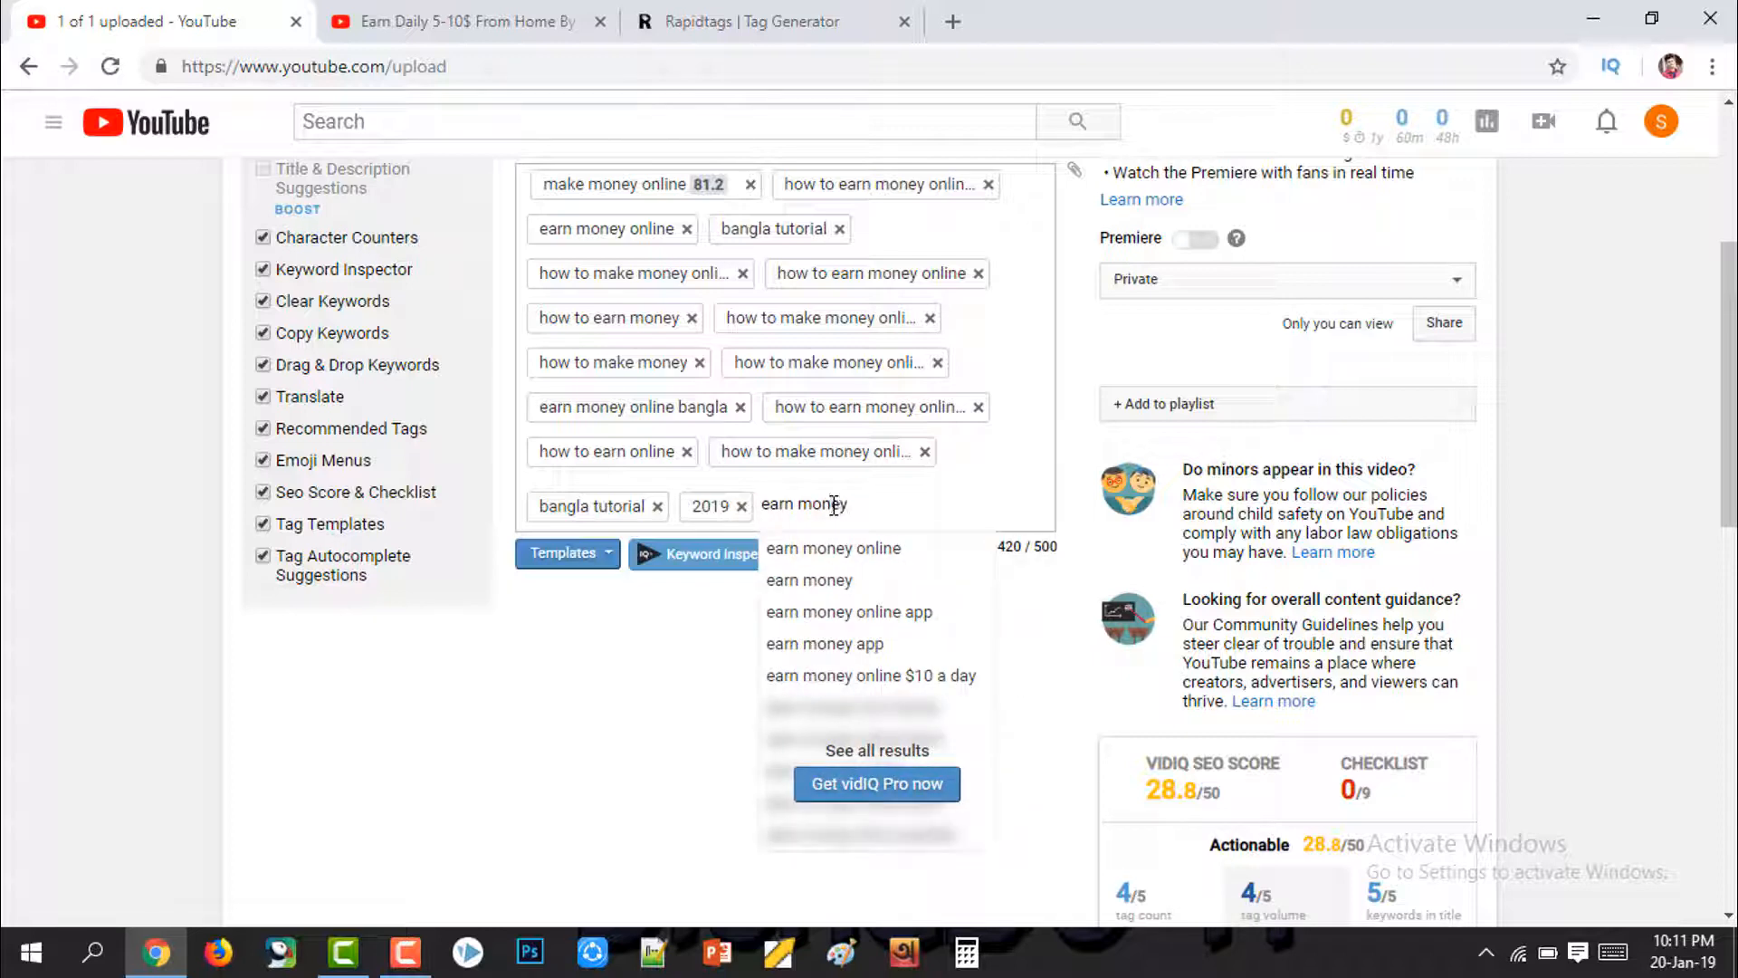
{"action": "type", "text": "oney"}
{"action": "key", "text": "Return"}
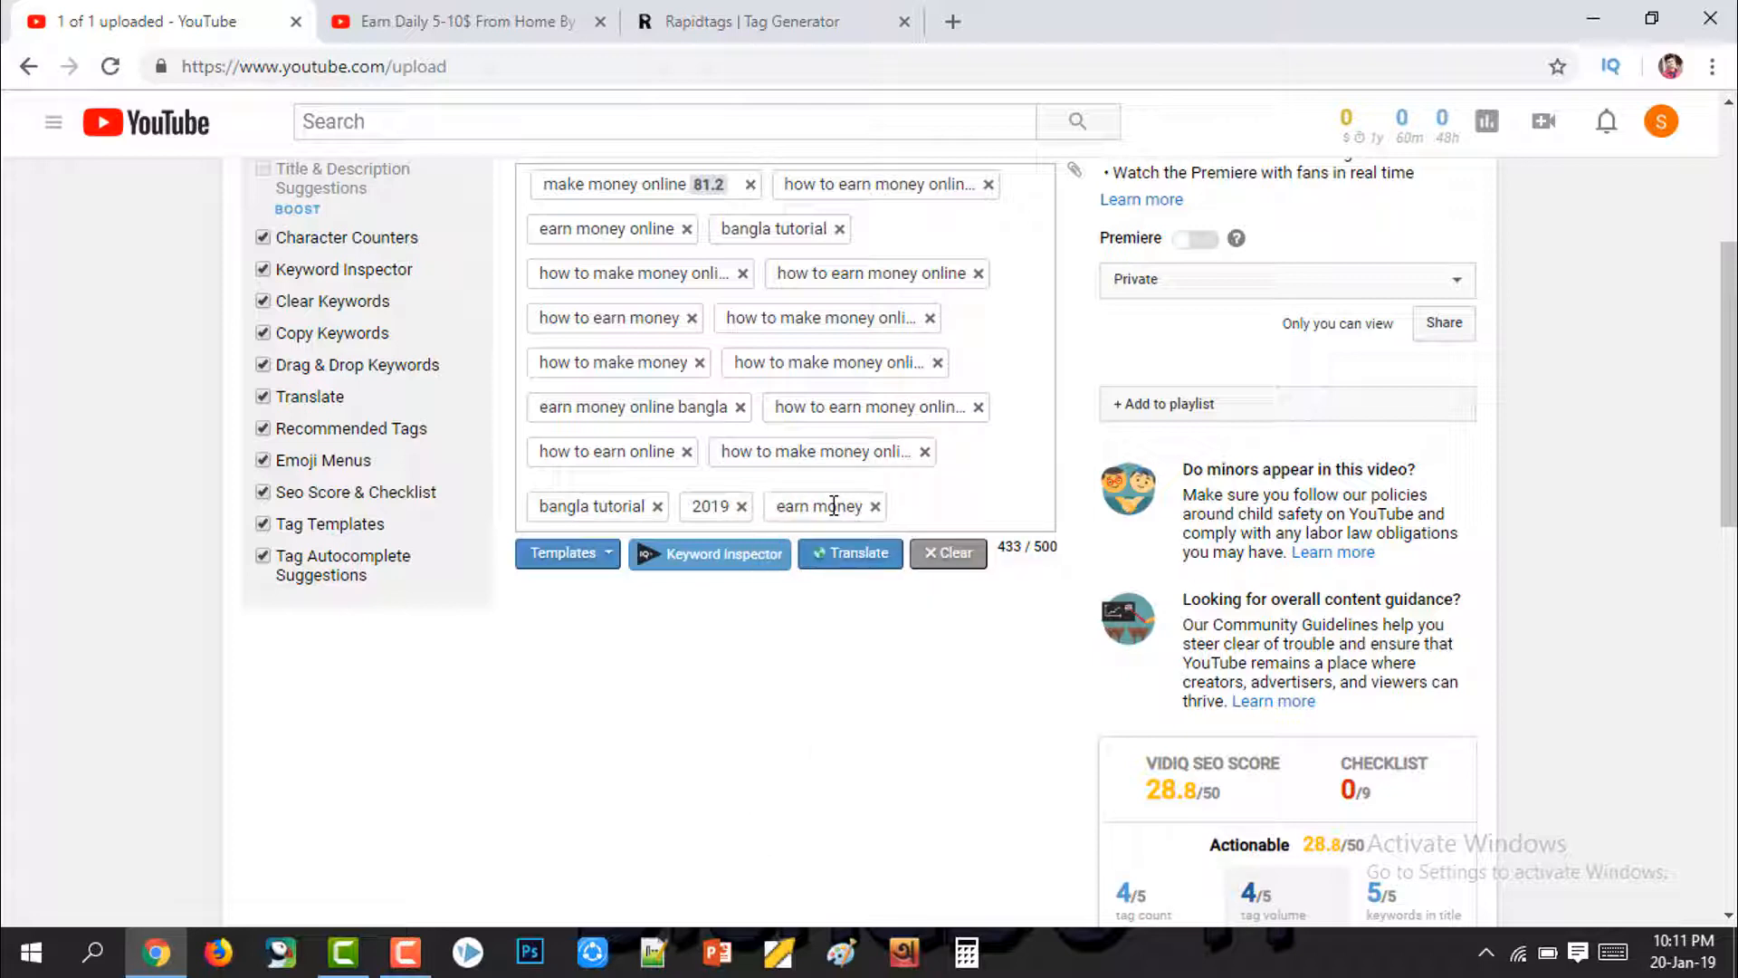
Step: Add the suggested tag "earn money from internet" at the end of the tag list
{"action": "type", "text": "a"}
{"action": "key", "text": "BackSpace"}
{"action": "type", "text": "ea"}
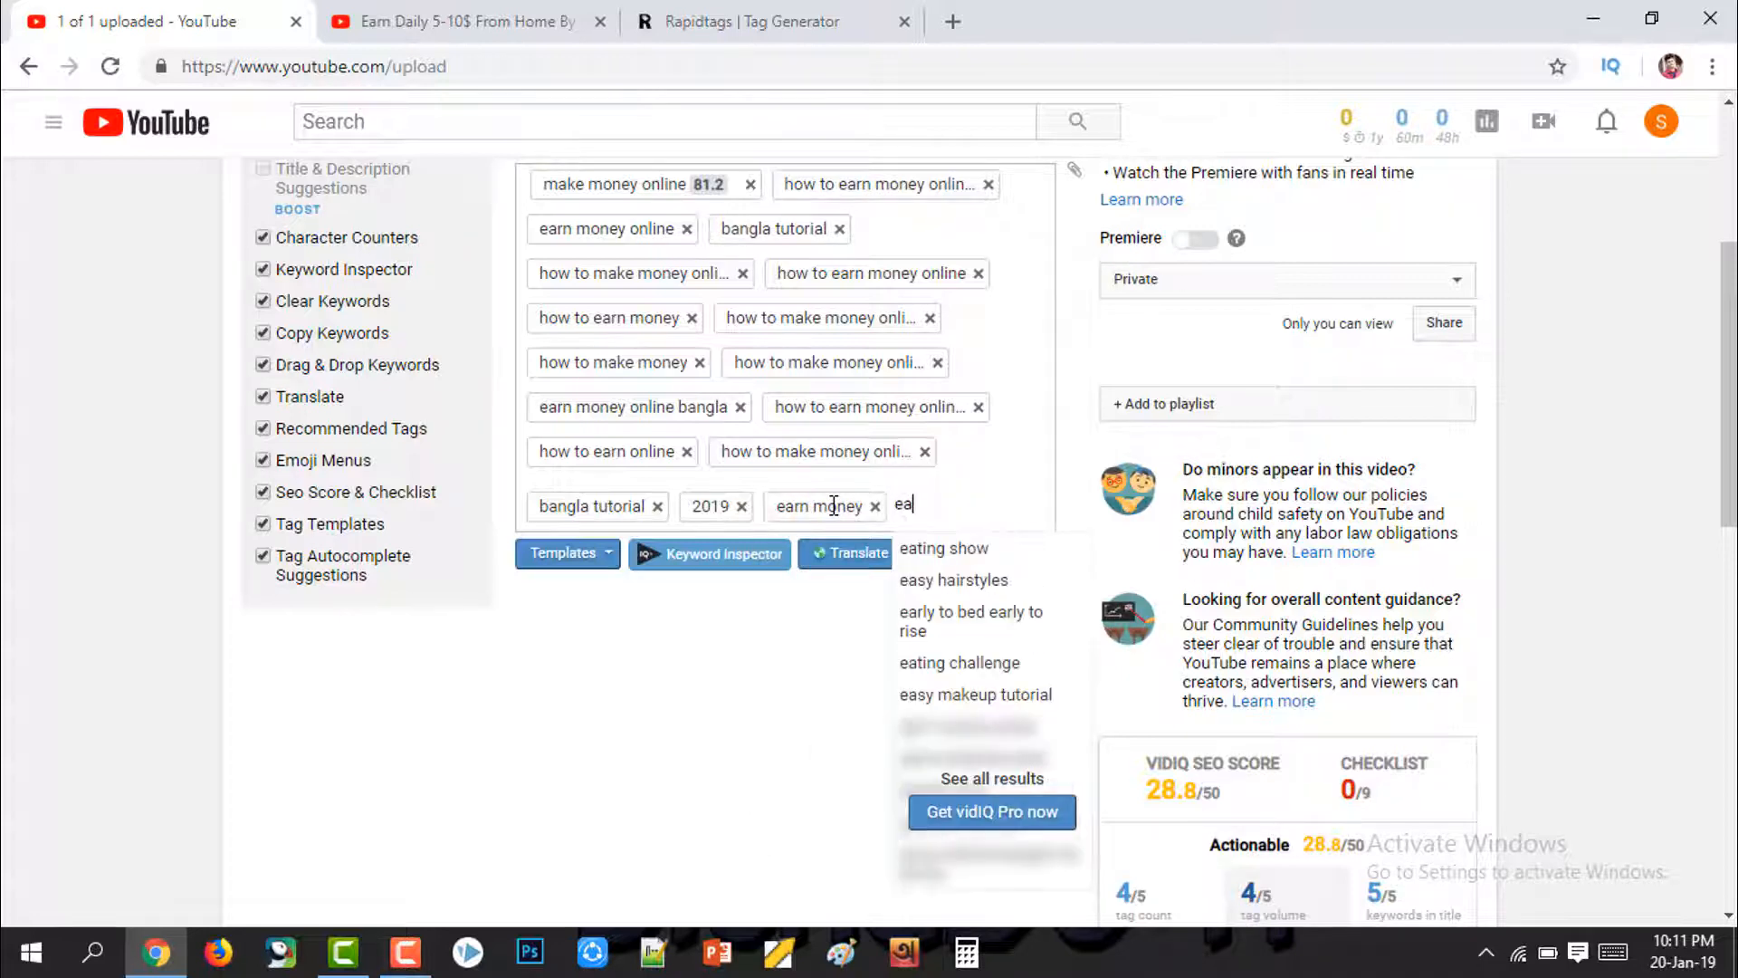
{"action": "type", "text": "rn money "}
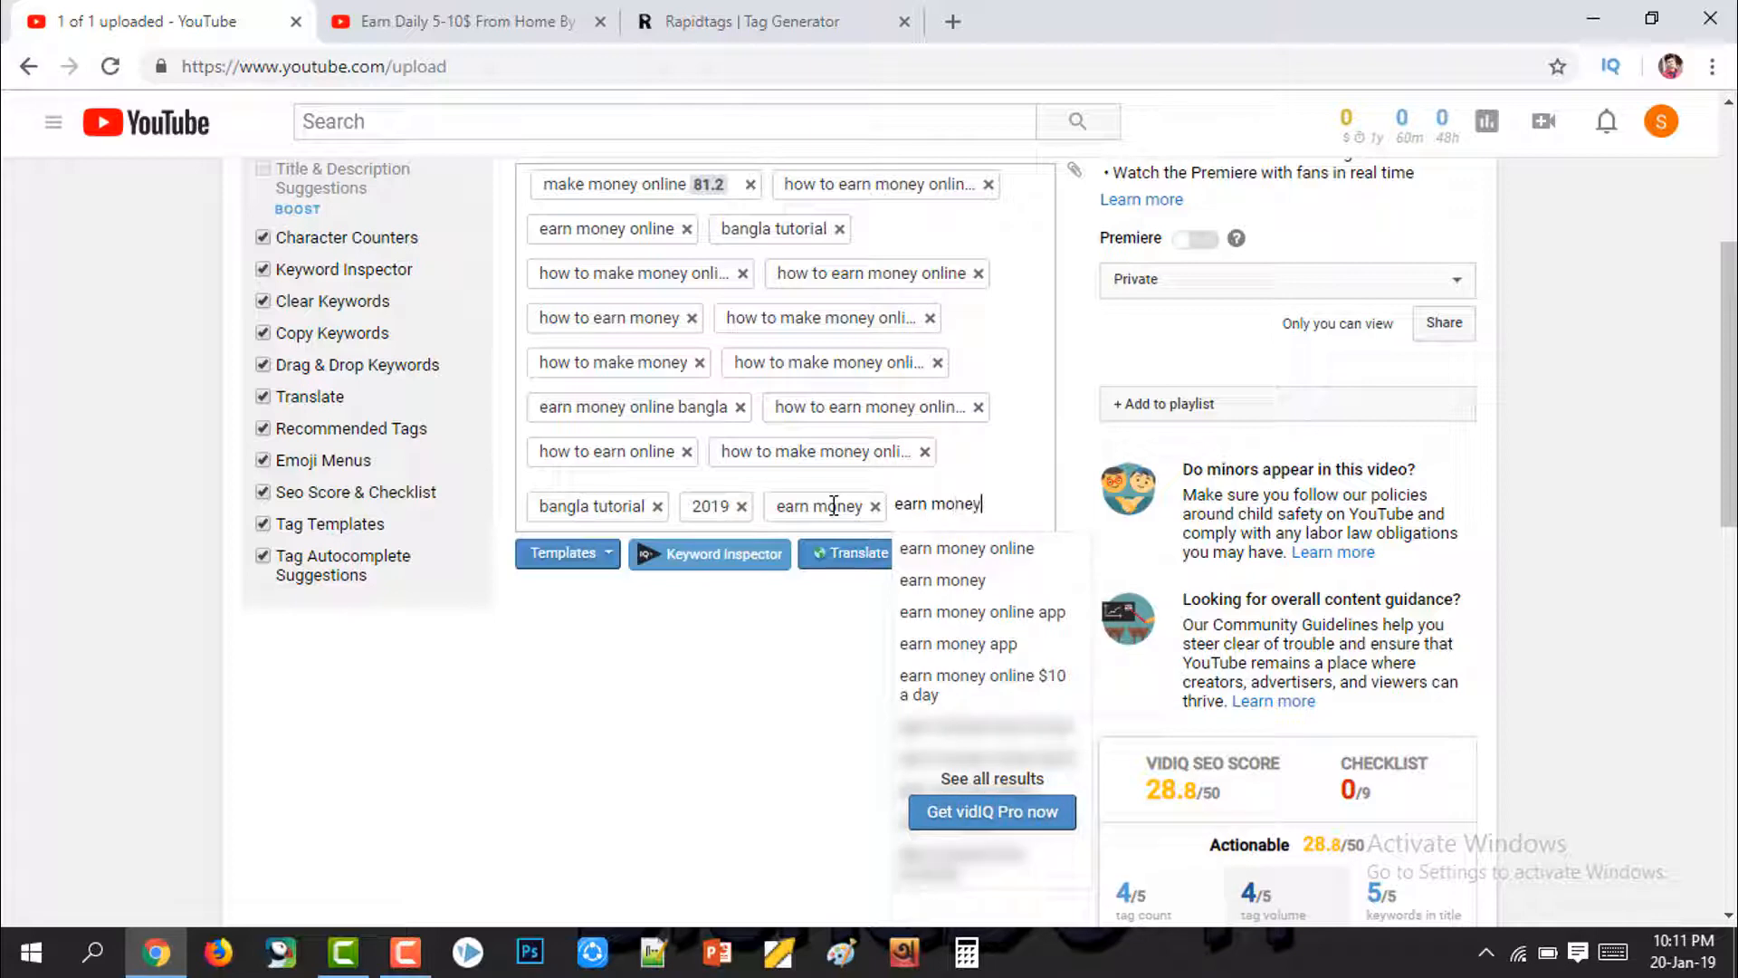
{"action": "type", "text": "fro"}
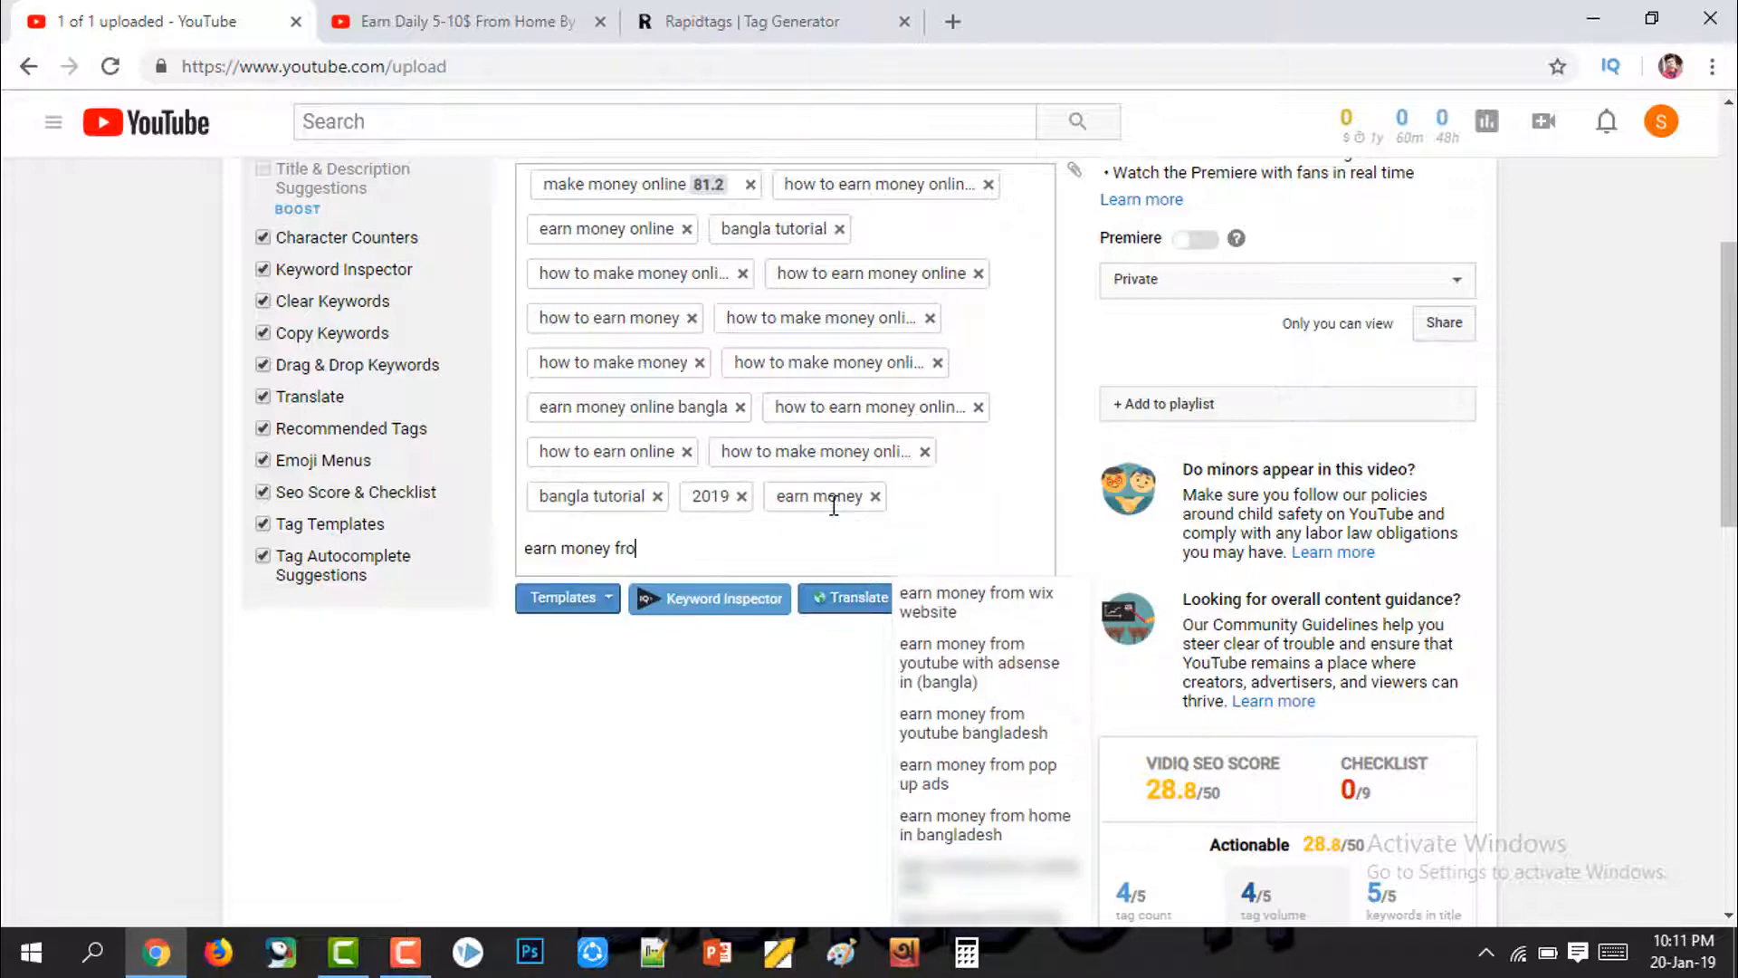
{"action": "type", "text": "m inter"}
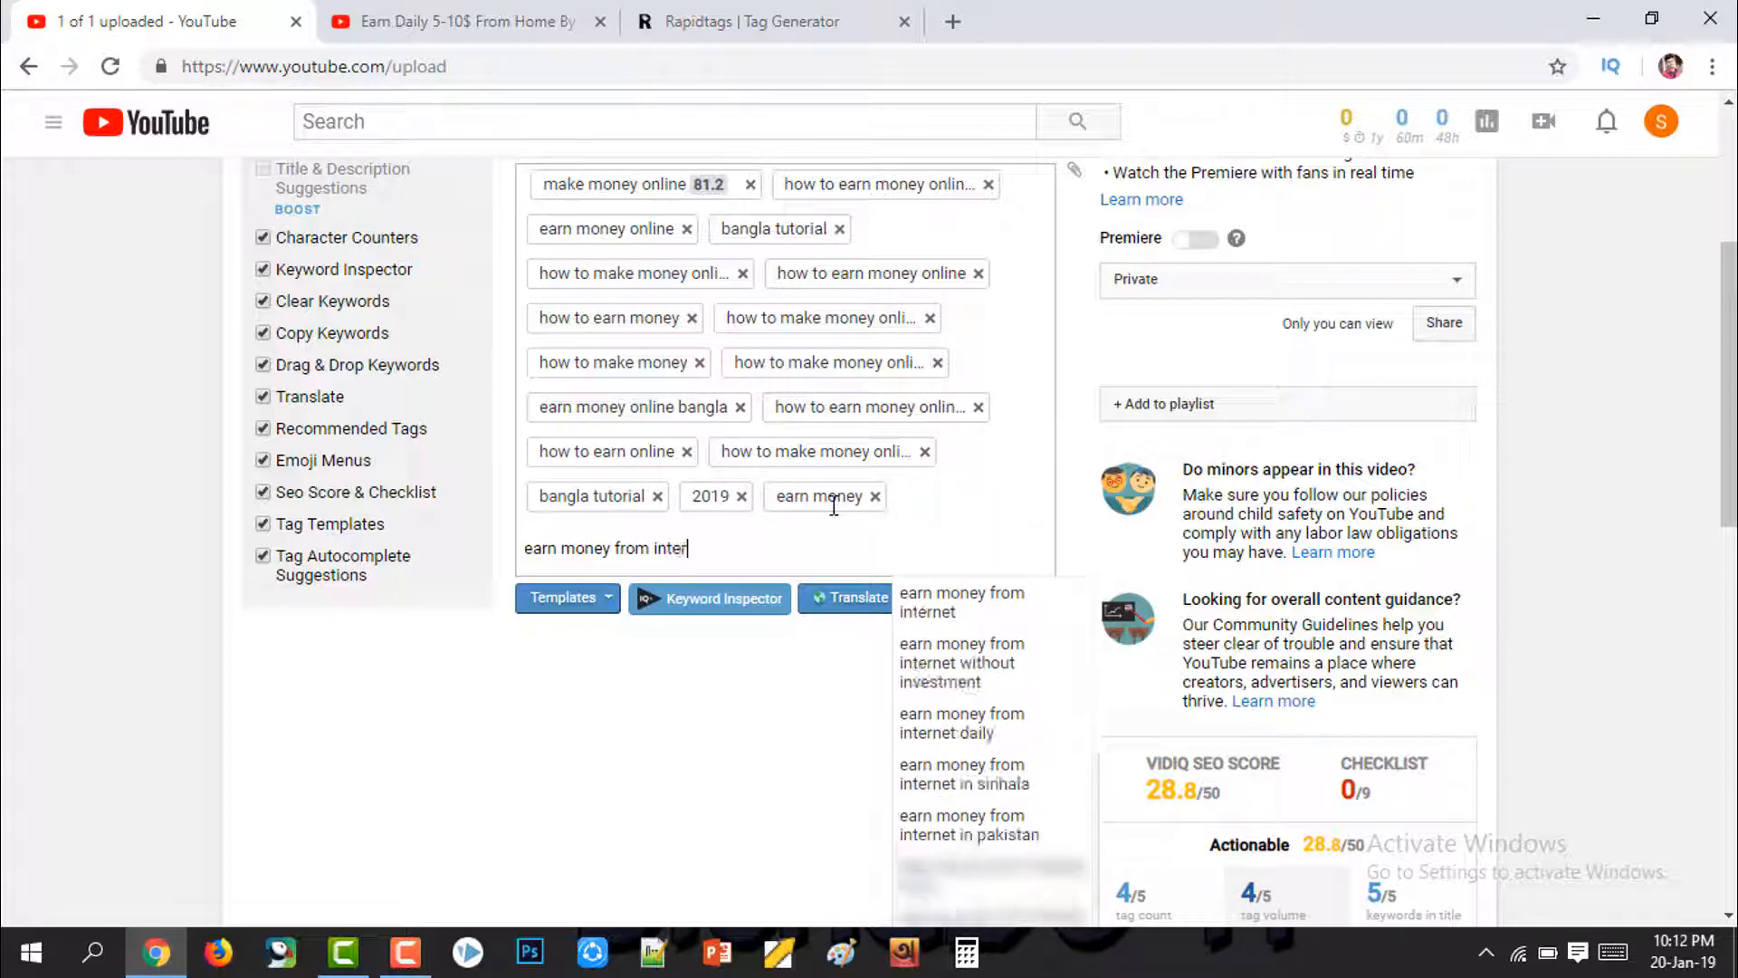
{"action": "left_click", "coordinate": [967, 602]}
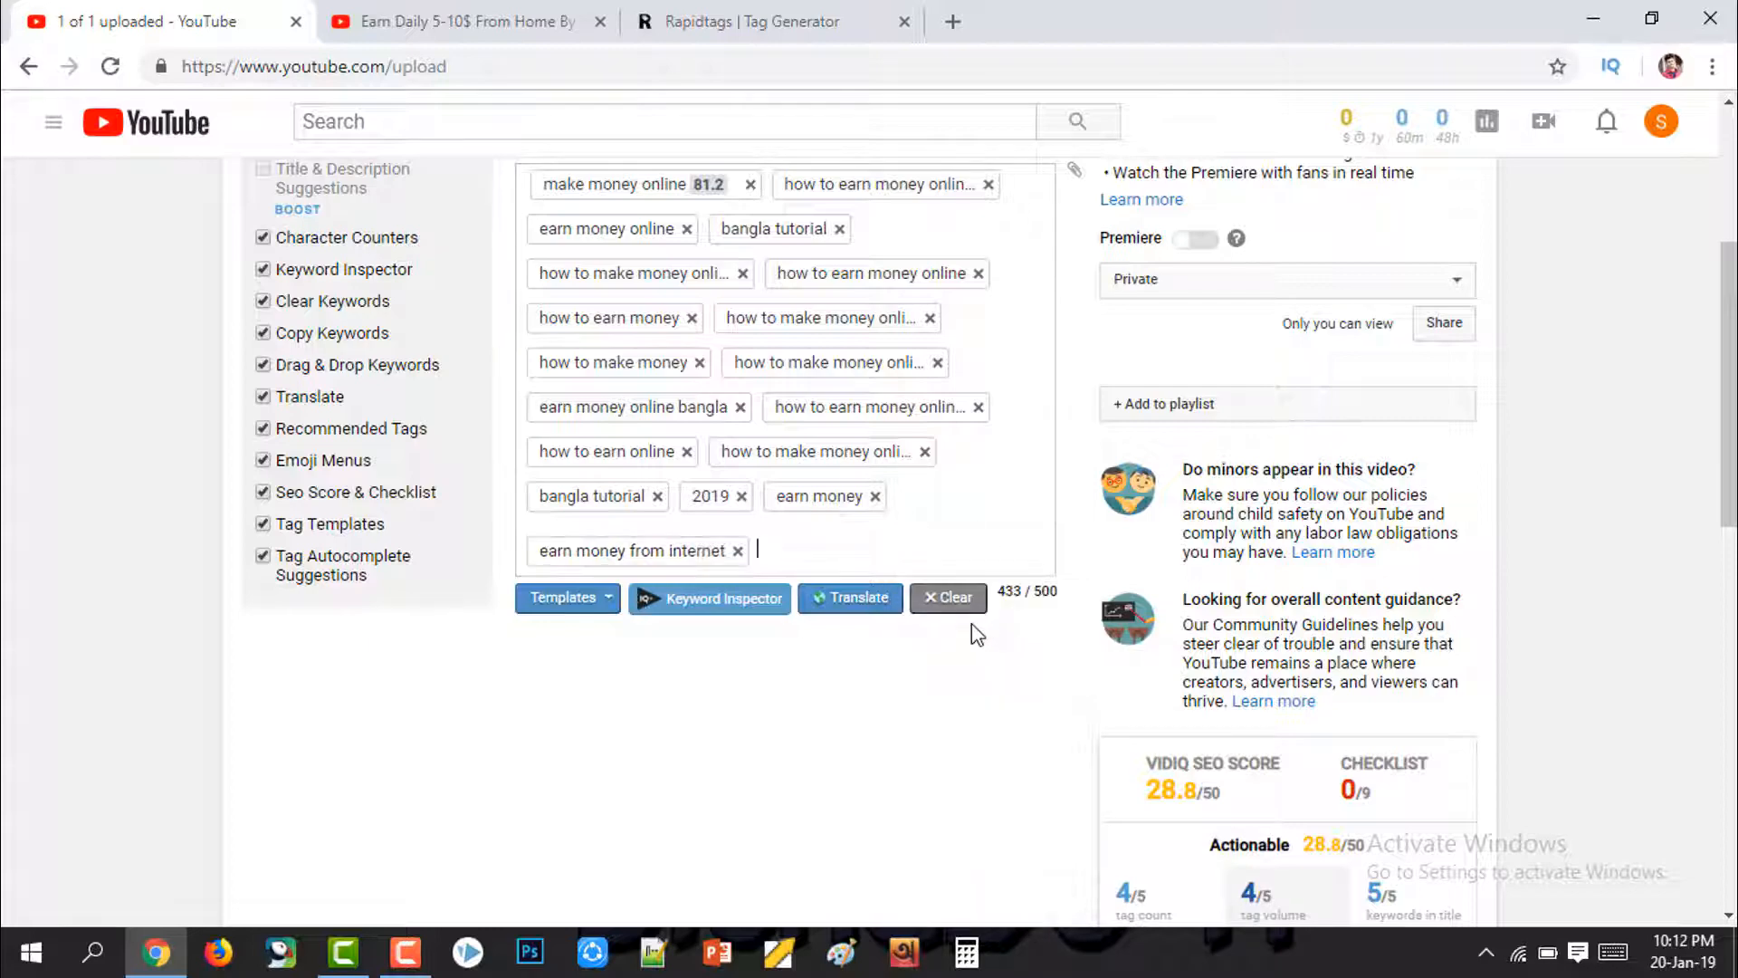
Step: Review the vidIQ SEO score and checklist against the uploaded video's tag list and the end of its description
{"action": "scroll", "coordinate": [838, 644], "scroll_direction": "up", "scroll_amount": 3}
{"action": "scroll", "coordinate": [827, 662], "scroll_direction": "down", "scroll_amount": 5}
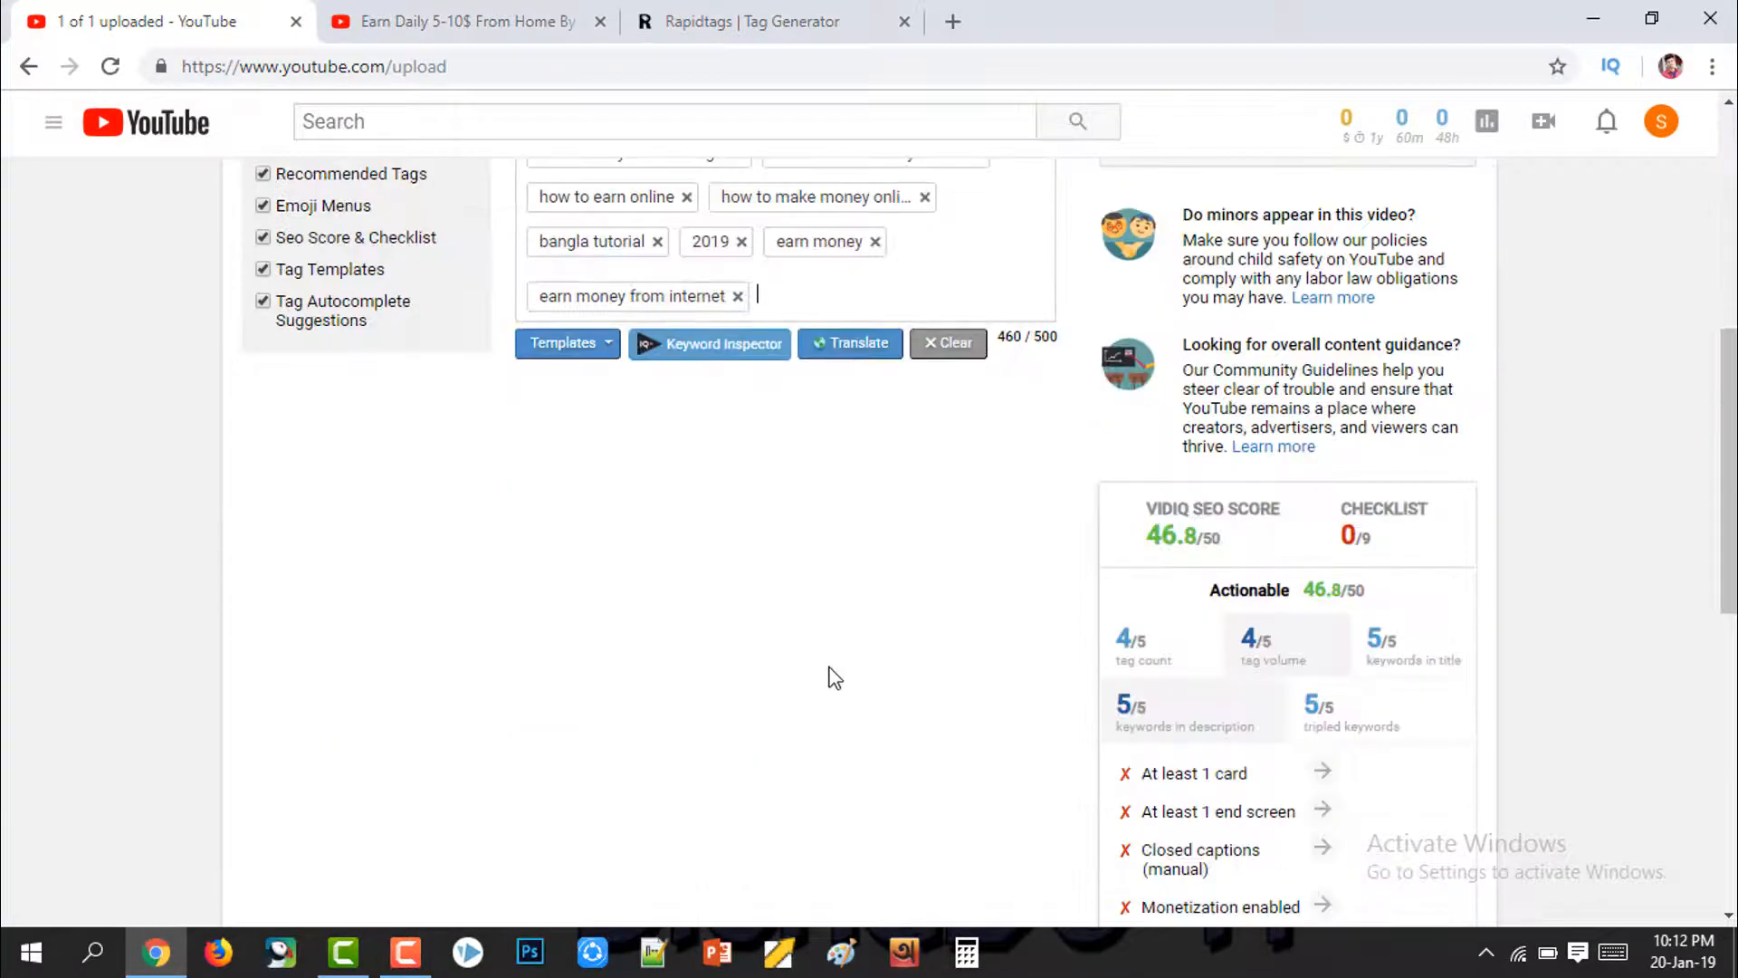
{"action": "scroll", "coordinate": [814, 658], "scroll_direction": "up", "scroll_amount": 4}
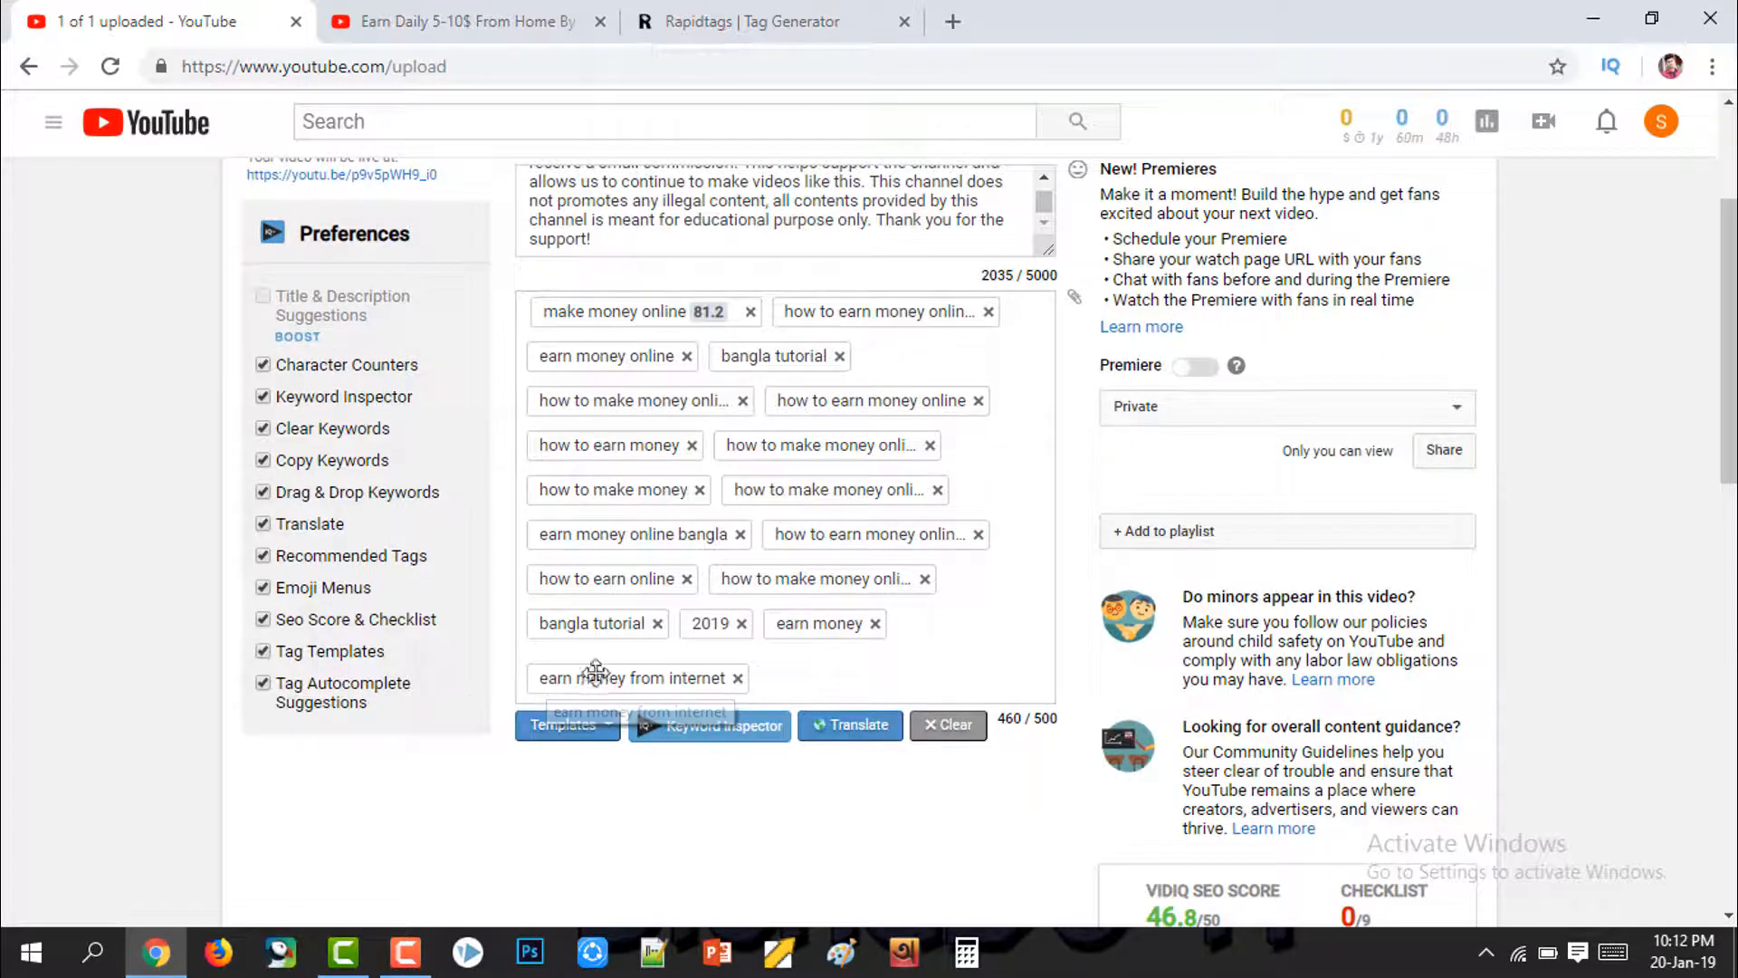
{"action": "scroll", "coordinate": [859, 707], "scroll_direction": "down", "scroll_amount": 1}
{"action": "scroll", "coordinate": [859, 707], "scroll_direction": "down", "scroll_amount": 2}
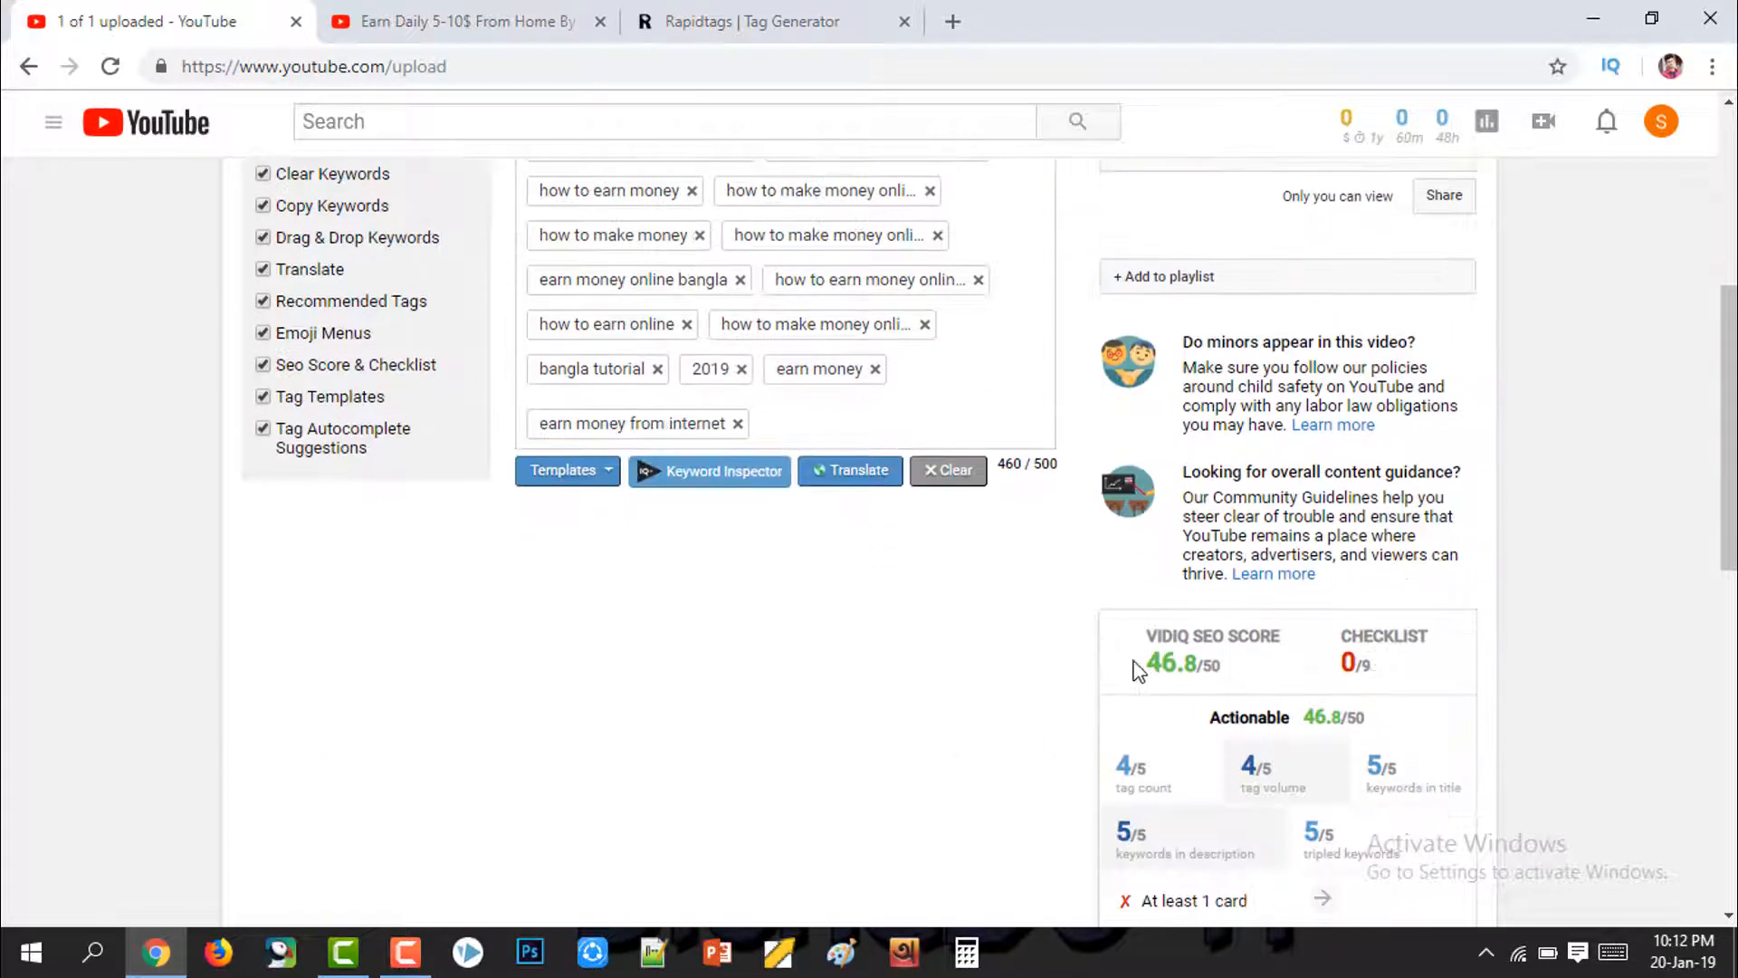
{"action": "mouse_move", "coordinate": [1142, 661]}
{"action": "left_mouse_down"}
{"action": "mouse_move", "coordinate": [1175, 668]}
{"action": "mouse_move", "coordinate": [1146, 667]}
{"action": "left_mouse_up"}
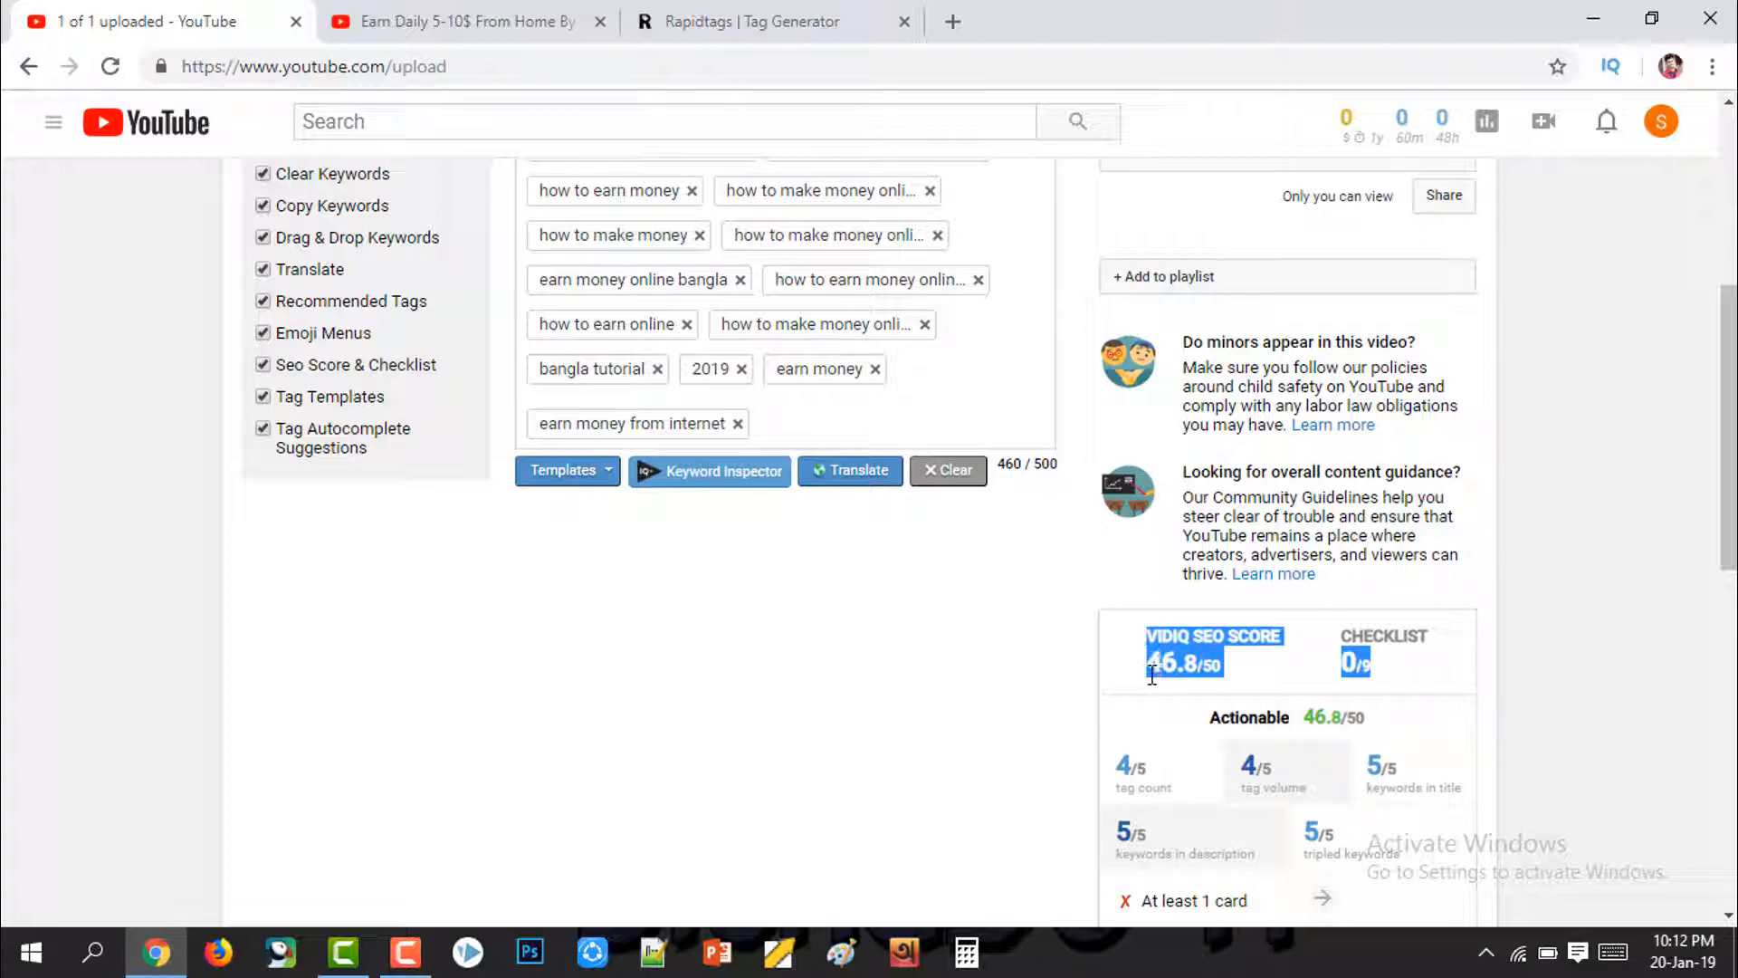
{"action": "left_click", "coordinate": [921, 666]}
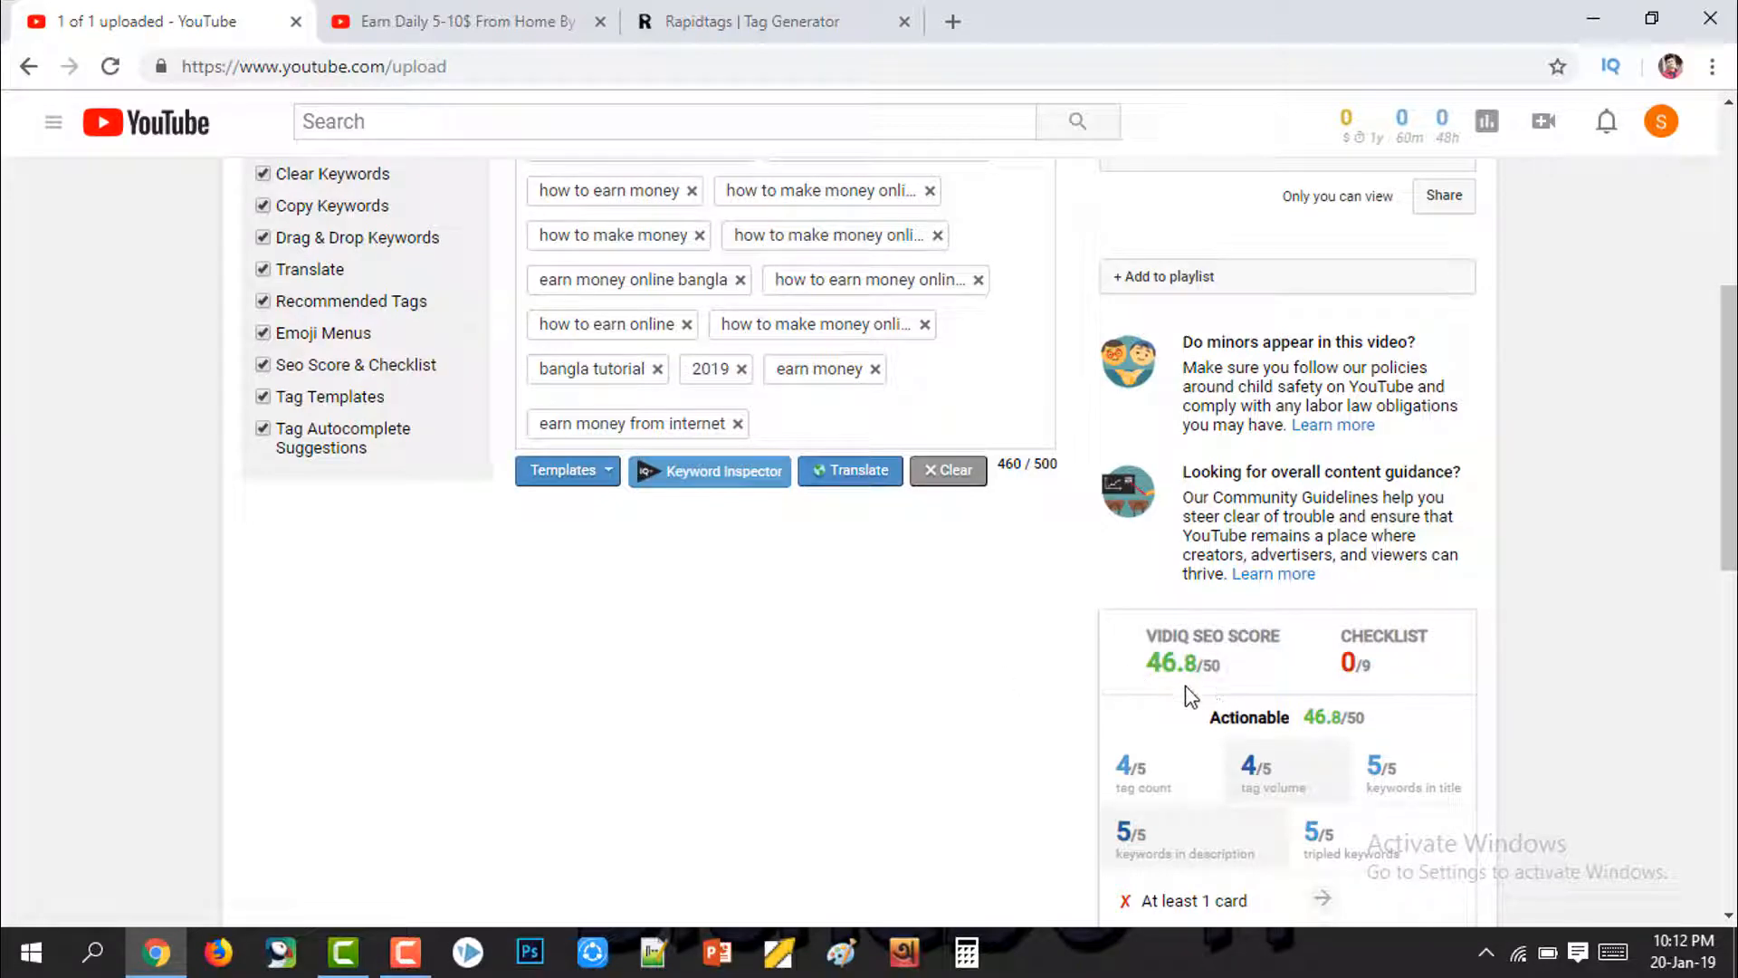
{"action": "scroll", "coordinate": [775, 698], "scroll_direction": "up", "scroll_amount": 5}
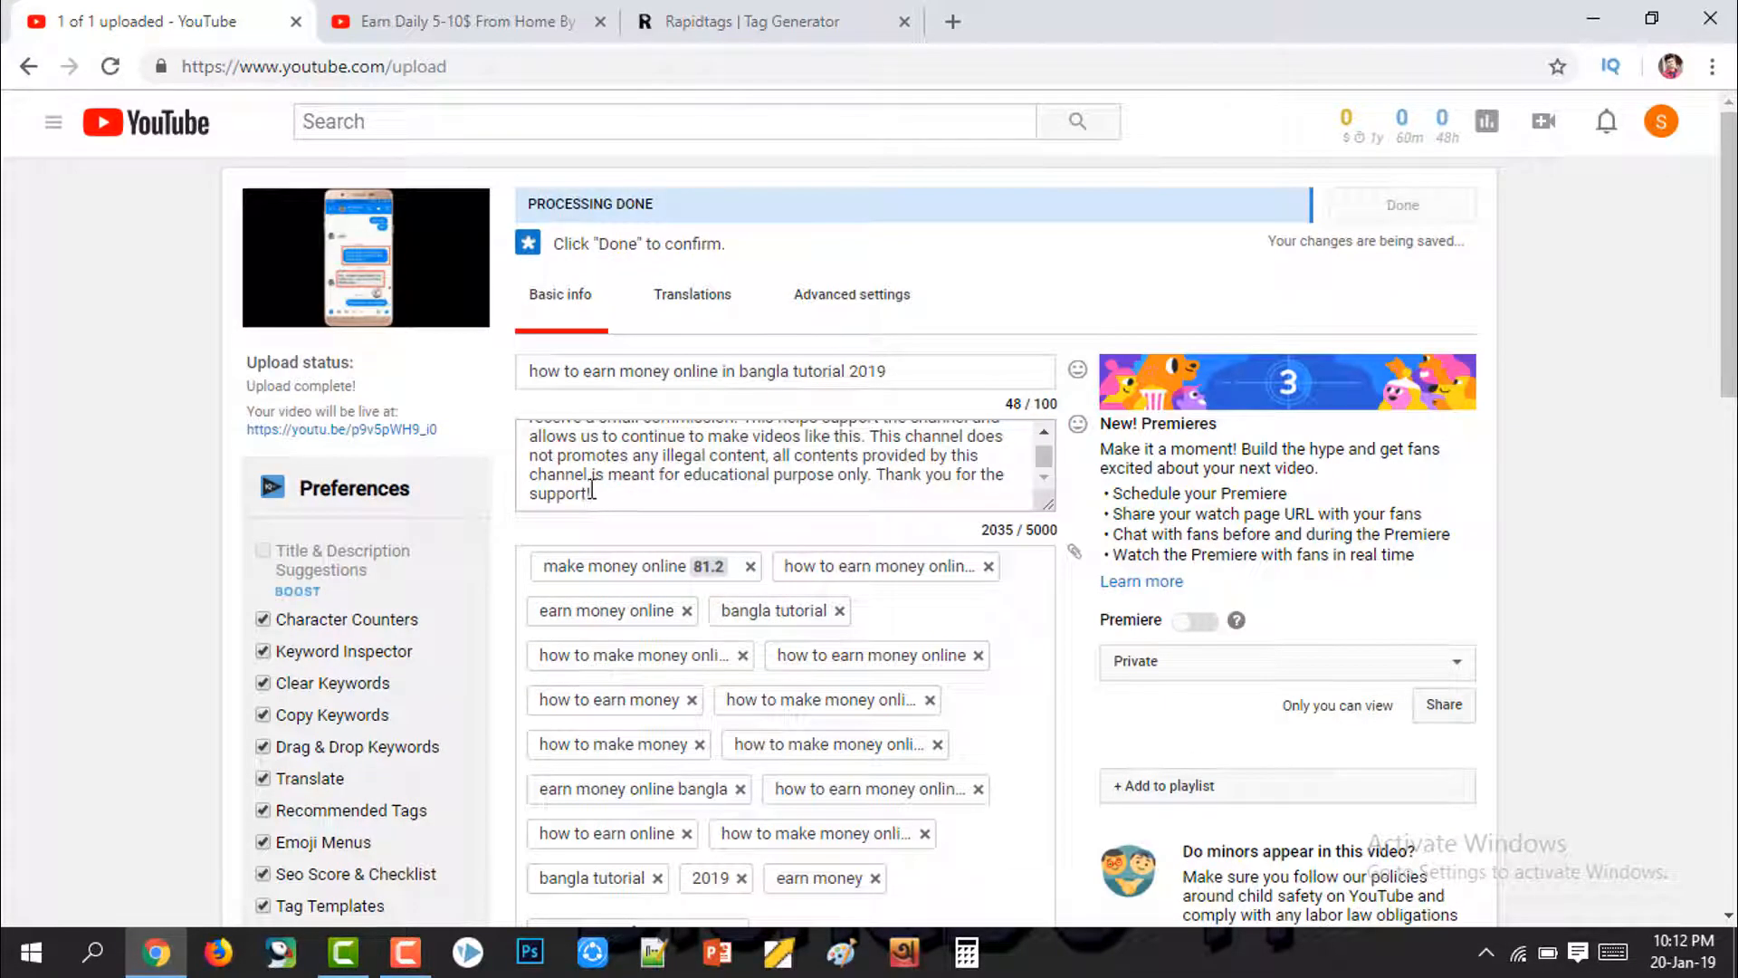
{"action": "left_click_drag", "start_coordinate": [593, 492], "coordinate": [518, 399]}
{"action": "scroll", "coordinate": [831, 651], "scroll_direction": "down", "scroll_amount": 7}
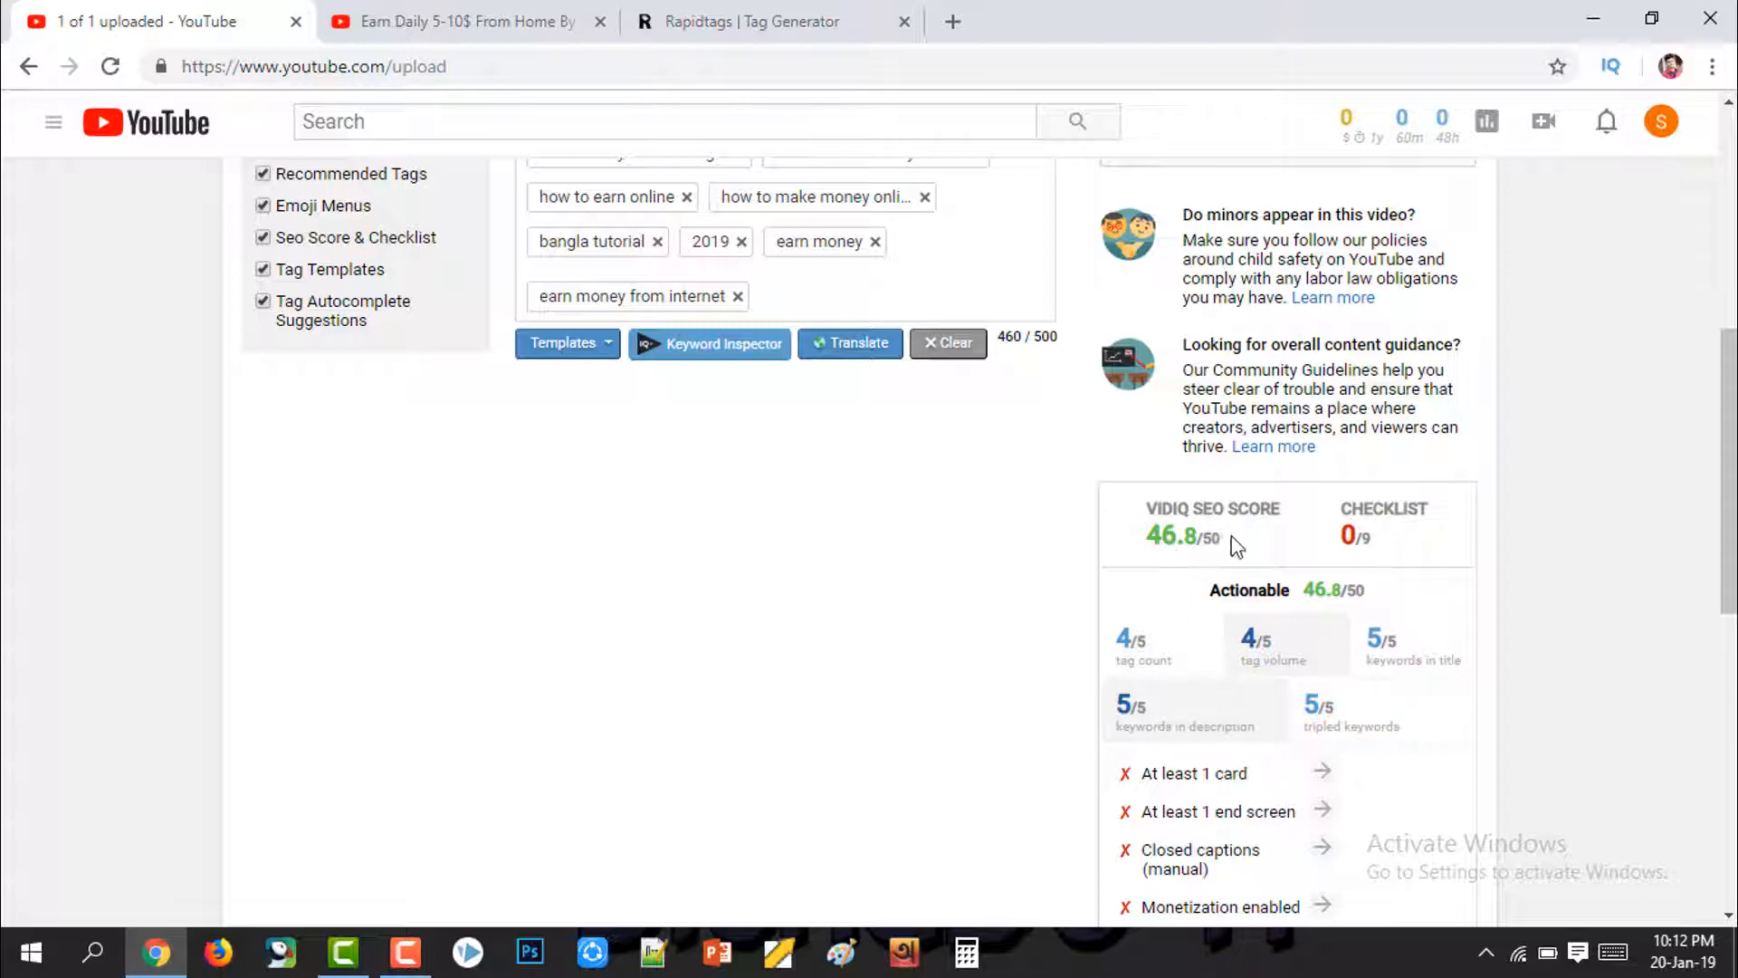
Step: Add the tag "bangladesh" at the end of the tag list
{"action": "scroll", "coordinate": [996, 543], "scroll_direction": "up", "scroll_amount": 3}
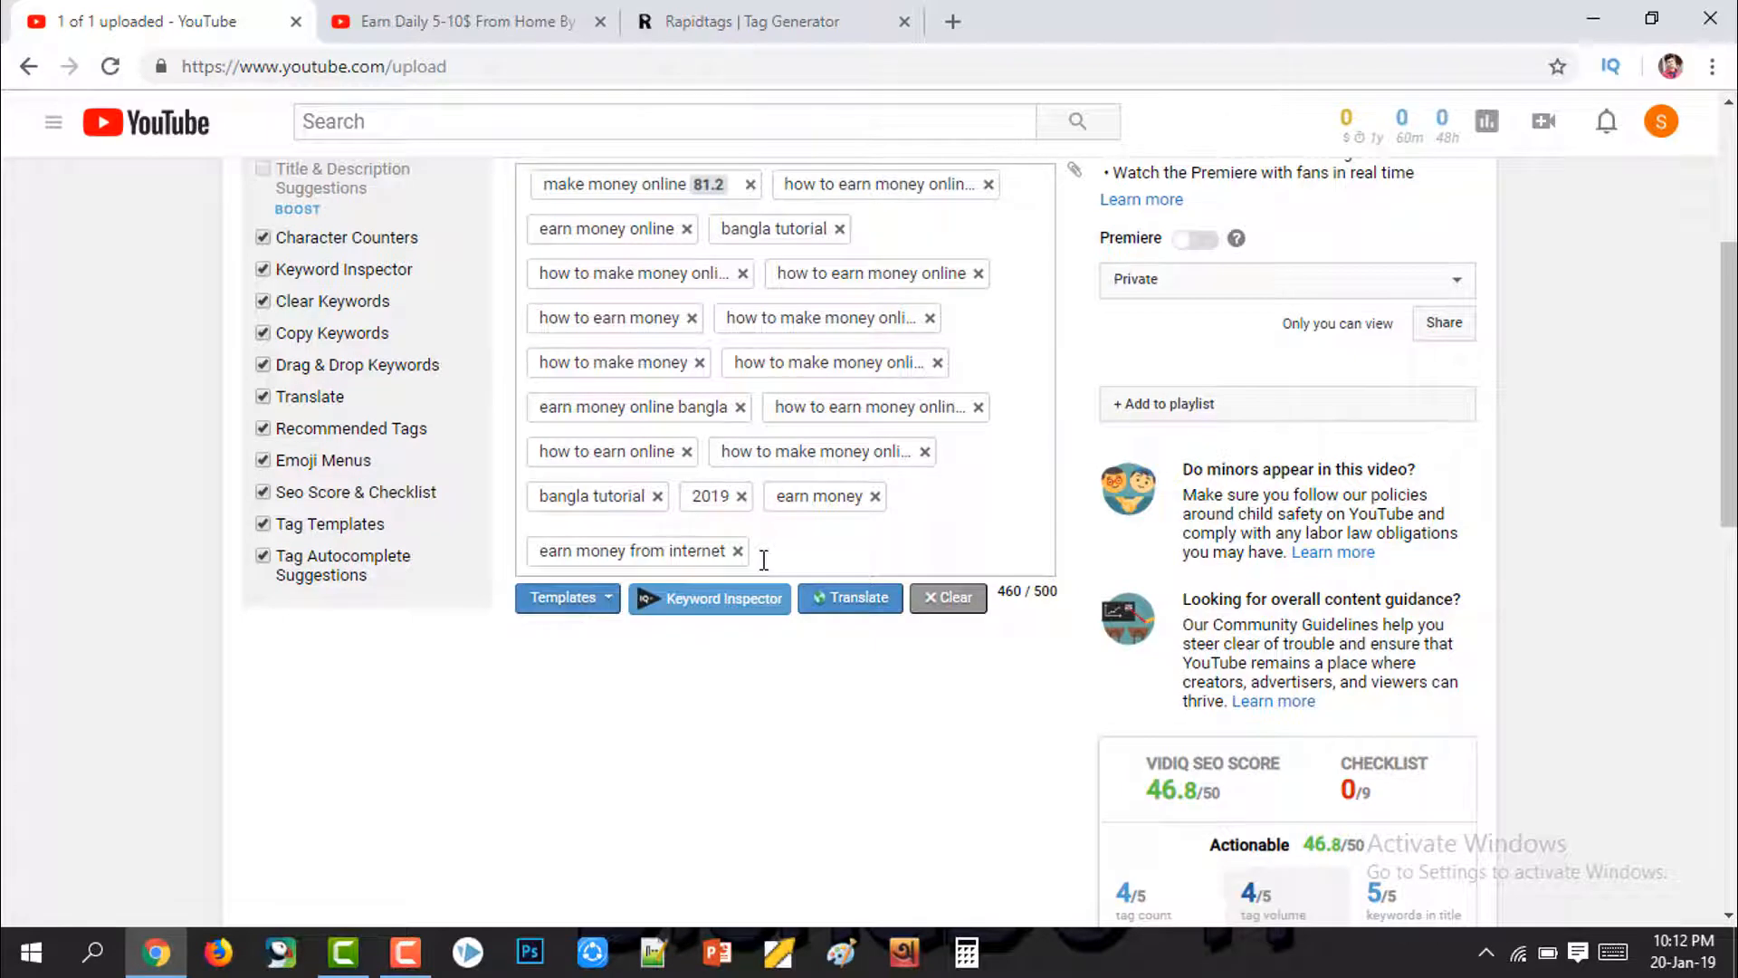
{"action": "type", "text": "bangladesh"}
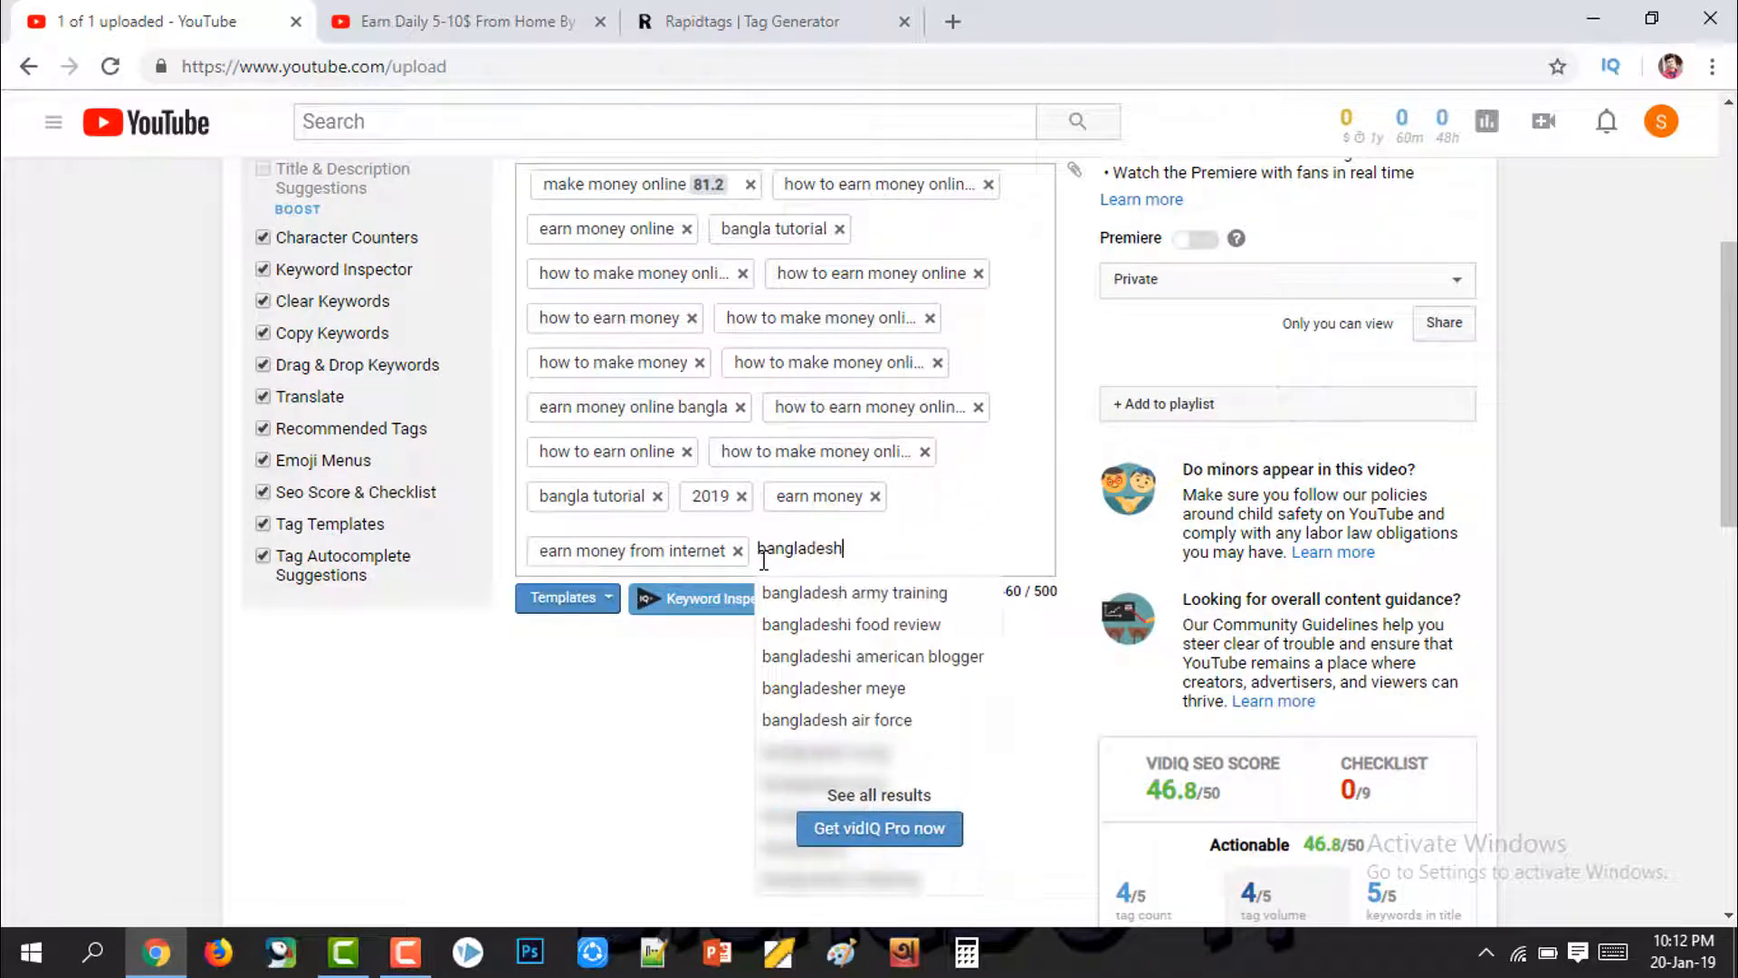
{"action": "key", "text": "Return"}
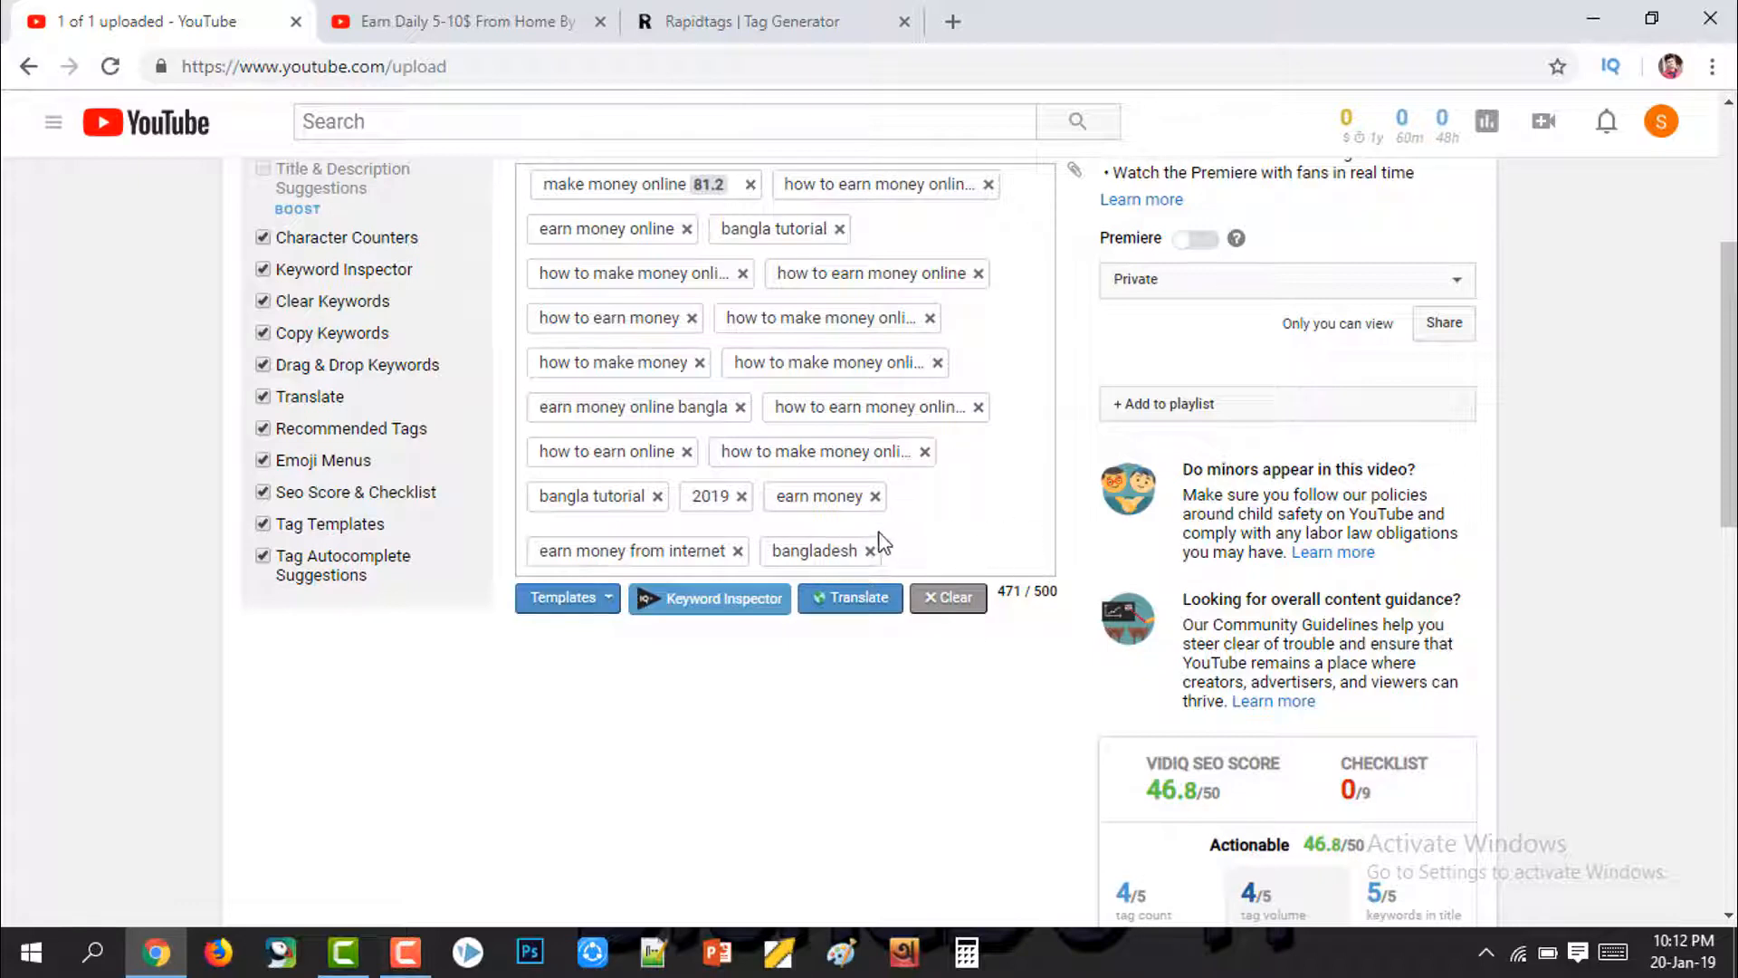
Step: Set the first suggested frame, showing the BlendDo-IT logo, as the video's thumbnail
{"action": "scroll", "coordinate": [910, 556], "scroll_direction": "up", "scroll_amount": 4}
{"action": "left_click", "coordinate": [923, 373]}
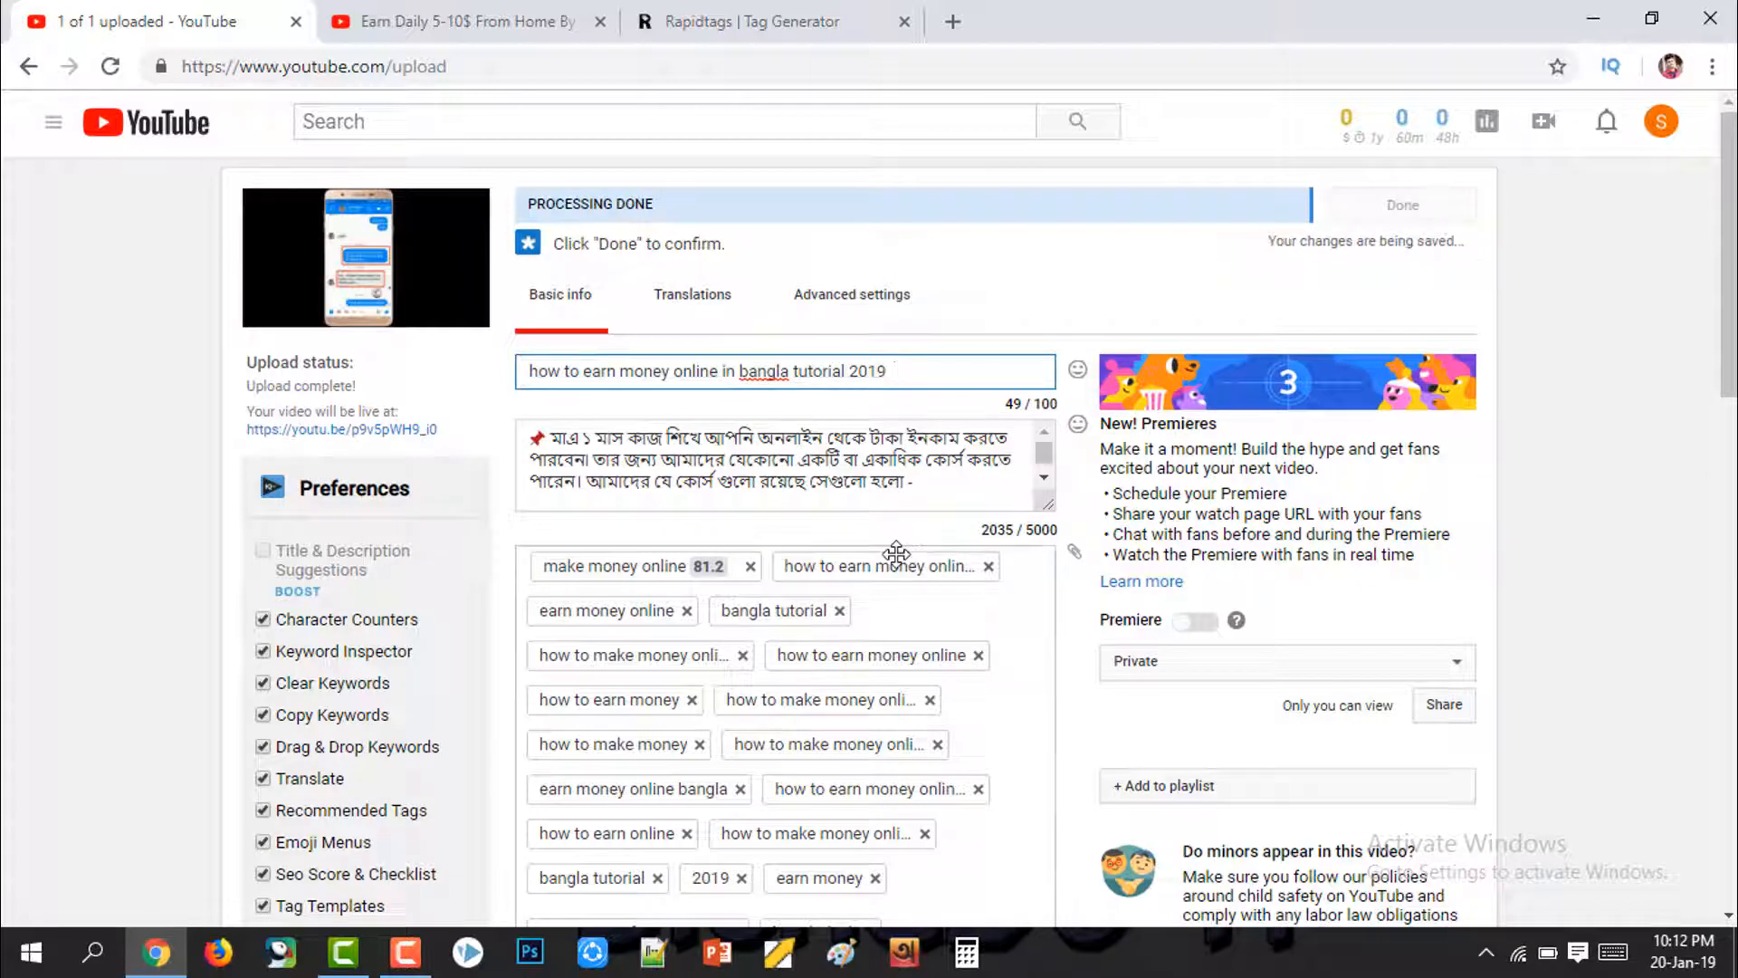
{"action": "scroll", "coordinate": [1087, 764], "scroll_direction": "down", "scroll_amount": 3}
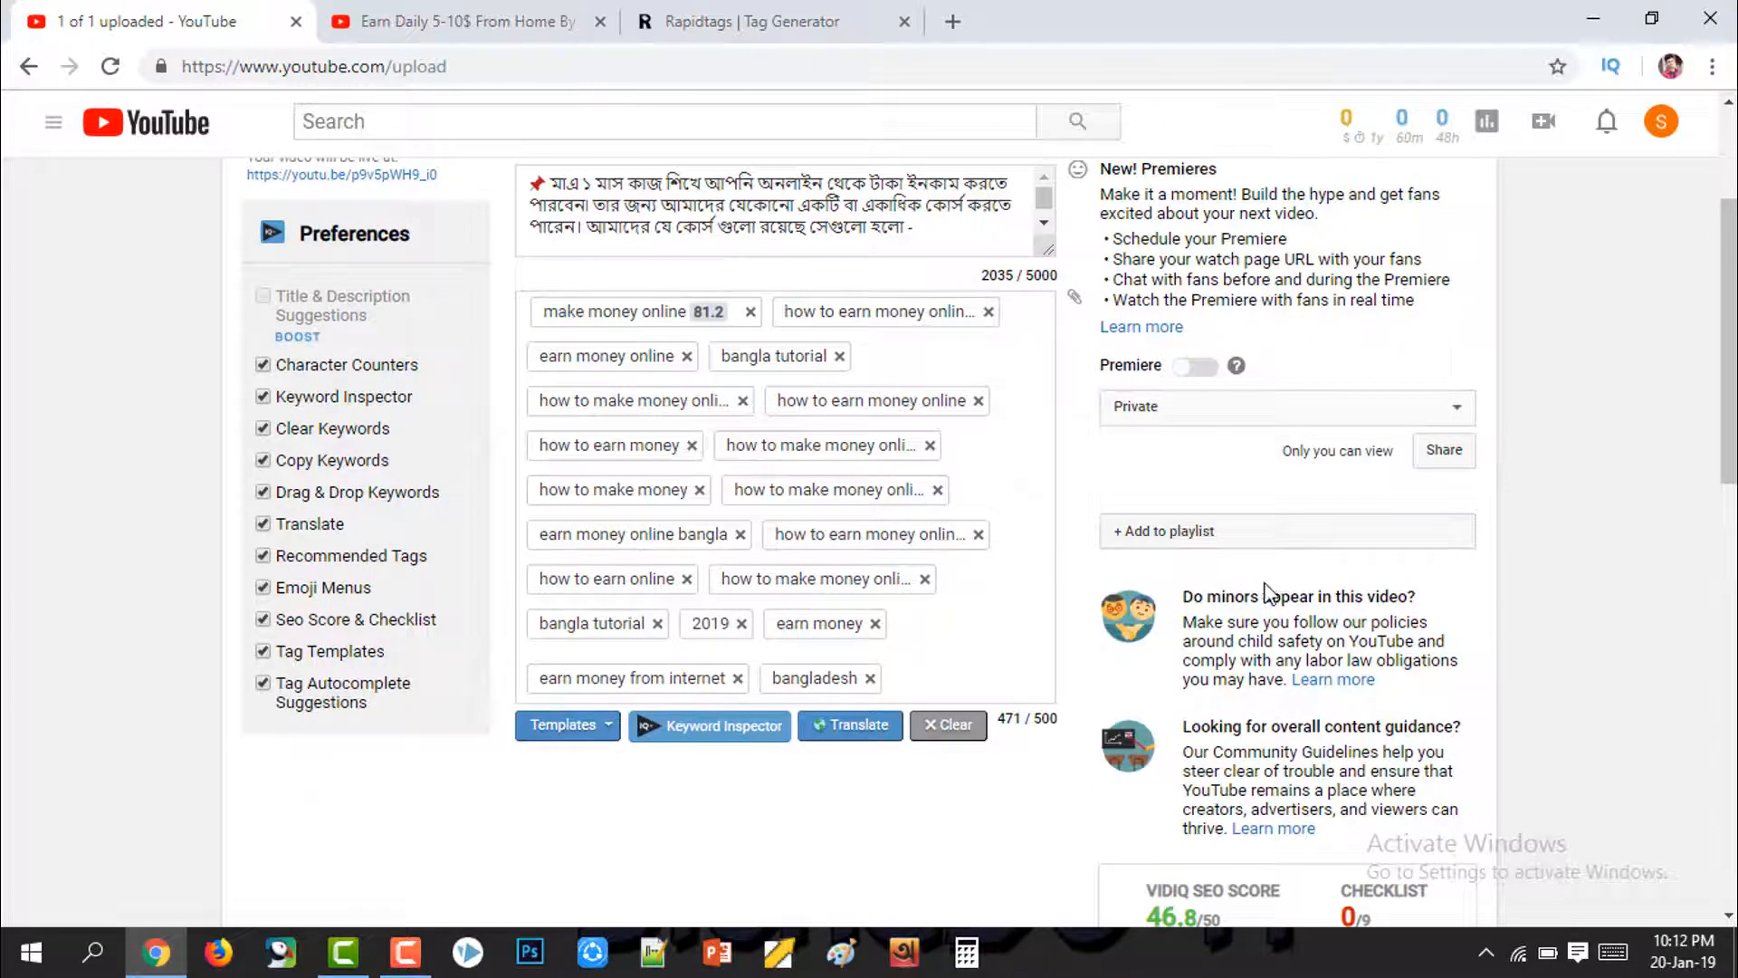
{"action": "scroll", "coordinate": [1267, 593], "scroll_direction": "down", "scroll_amount": 1}
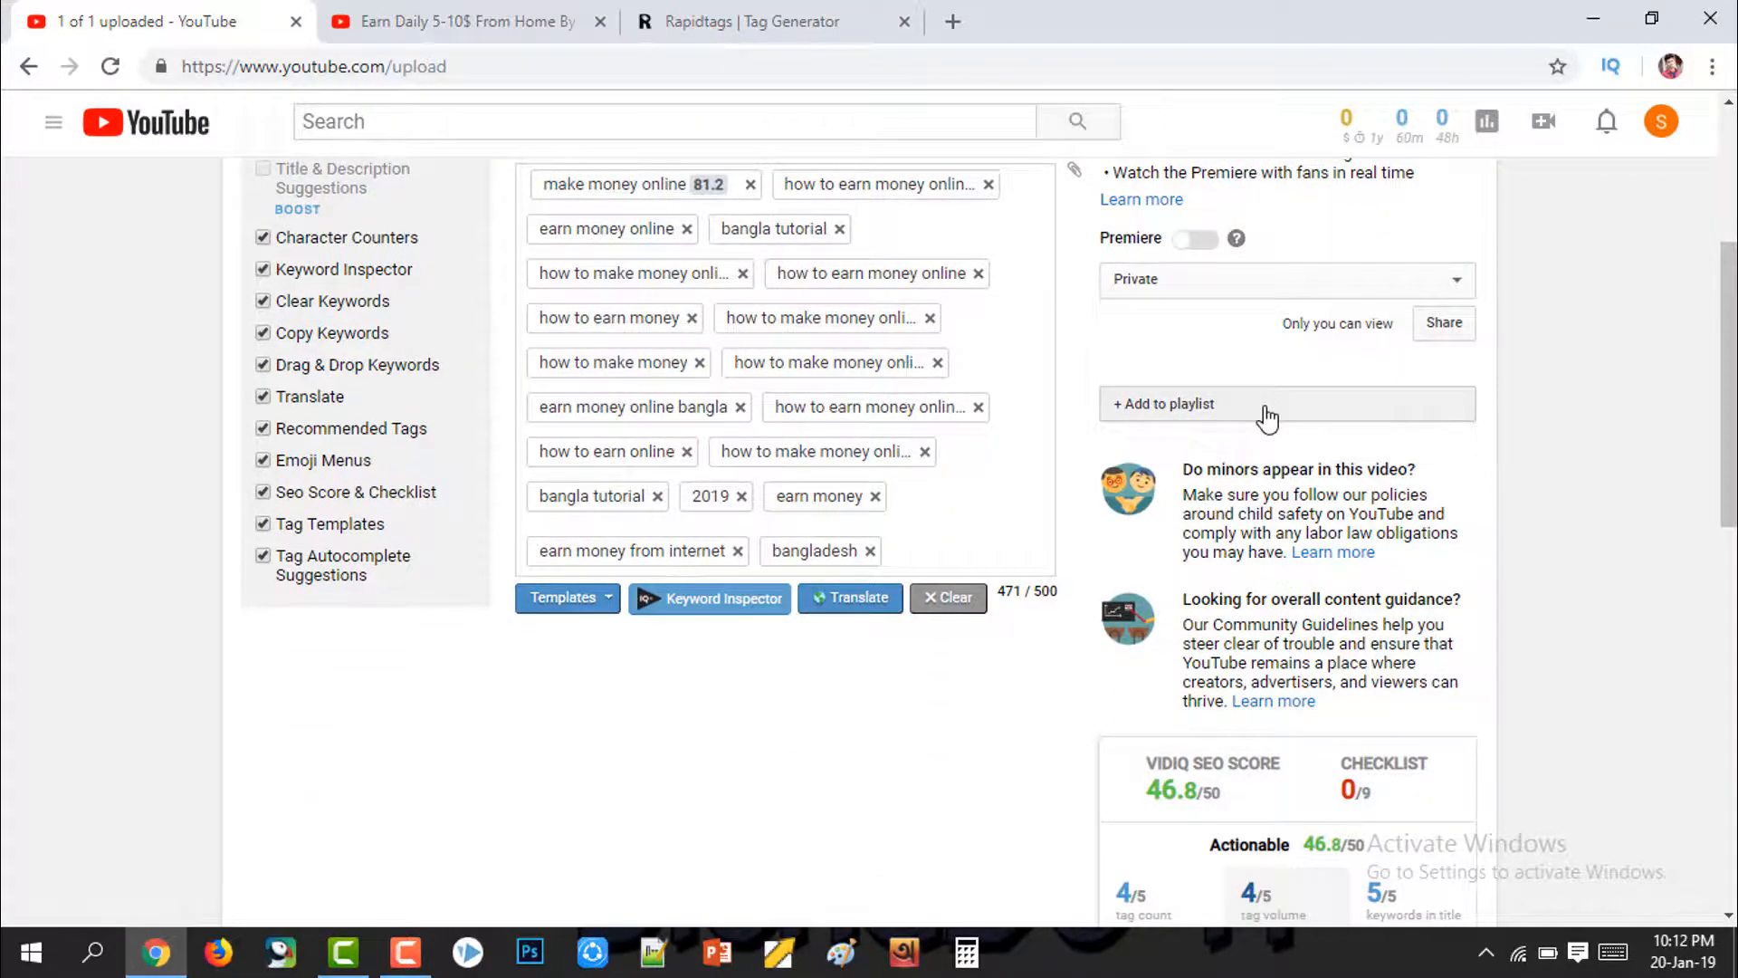
{"action": "scroll", "coordinate": [1267, 417], "scroll_direction": "up", "scroll_amount": 2}
{"action": "scroll", "coordinate": [1268, 452], "scroll_direction": "down", "scroll_amount": 15}
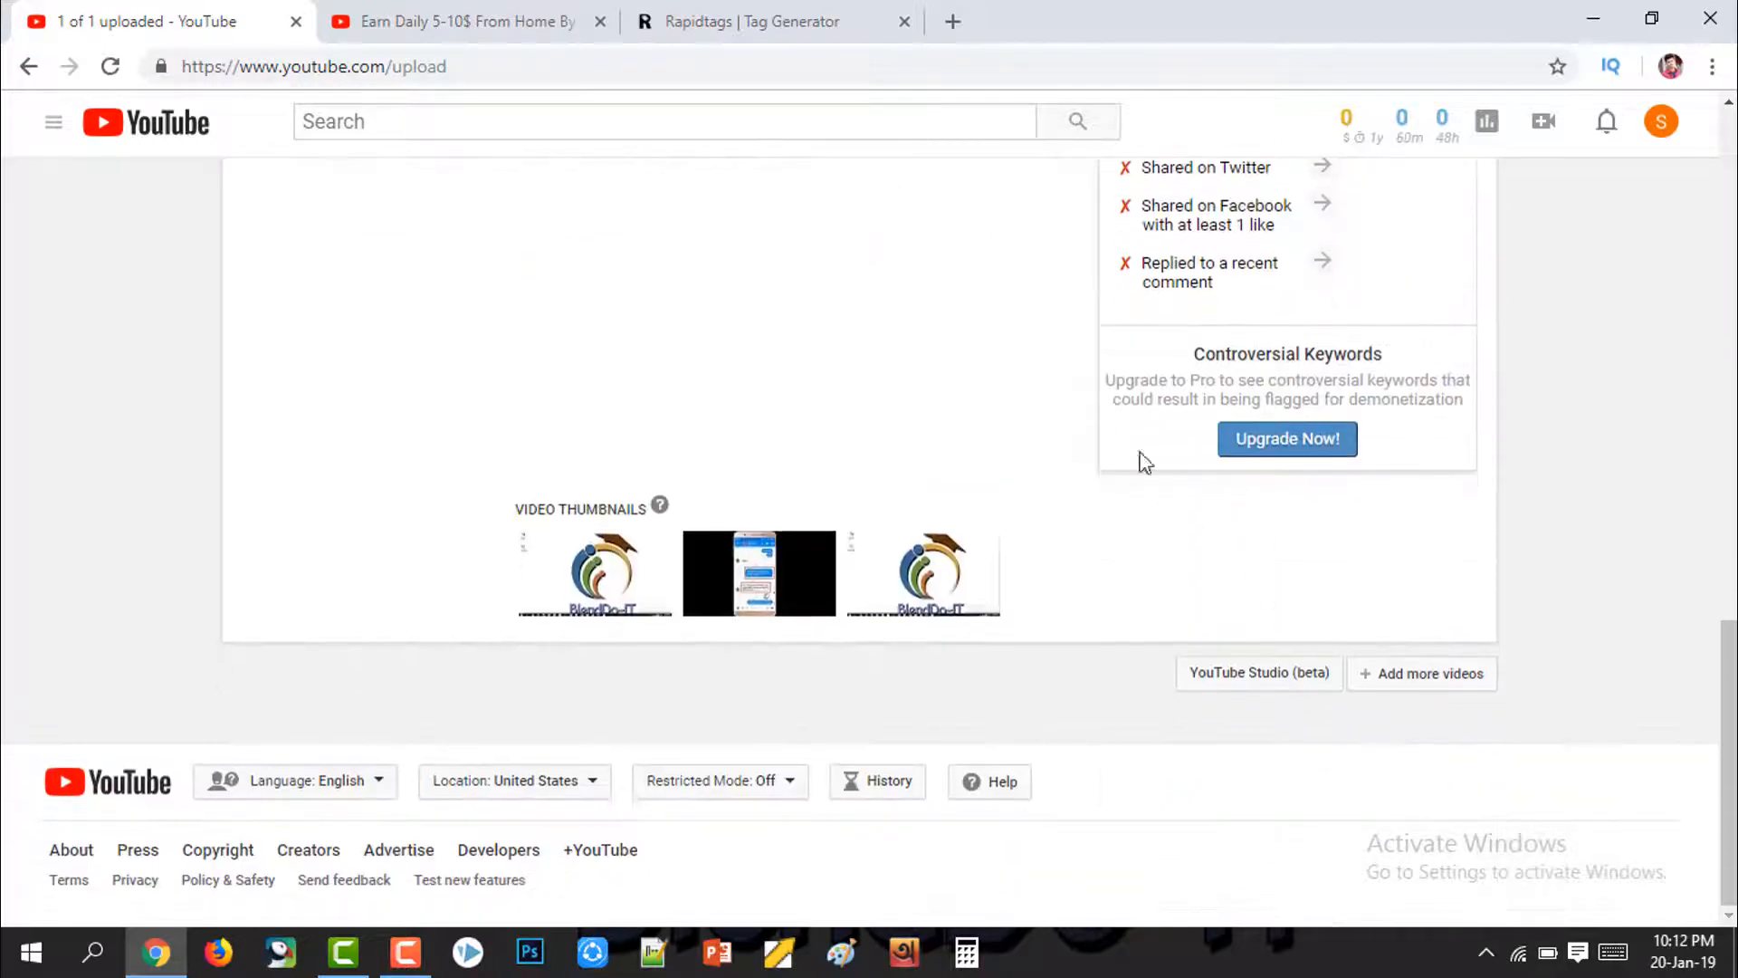
{"action": "mouse_move", "coordinate": [548, 580]}
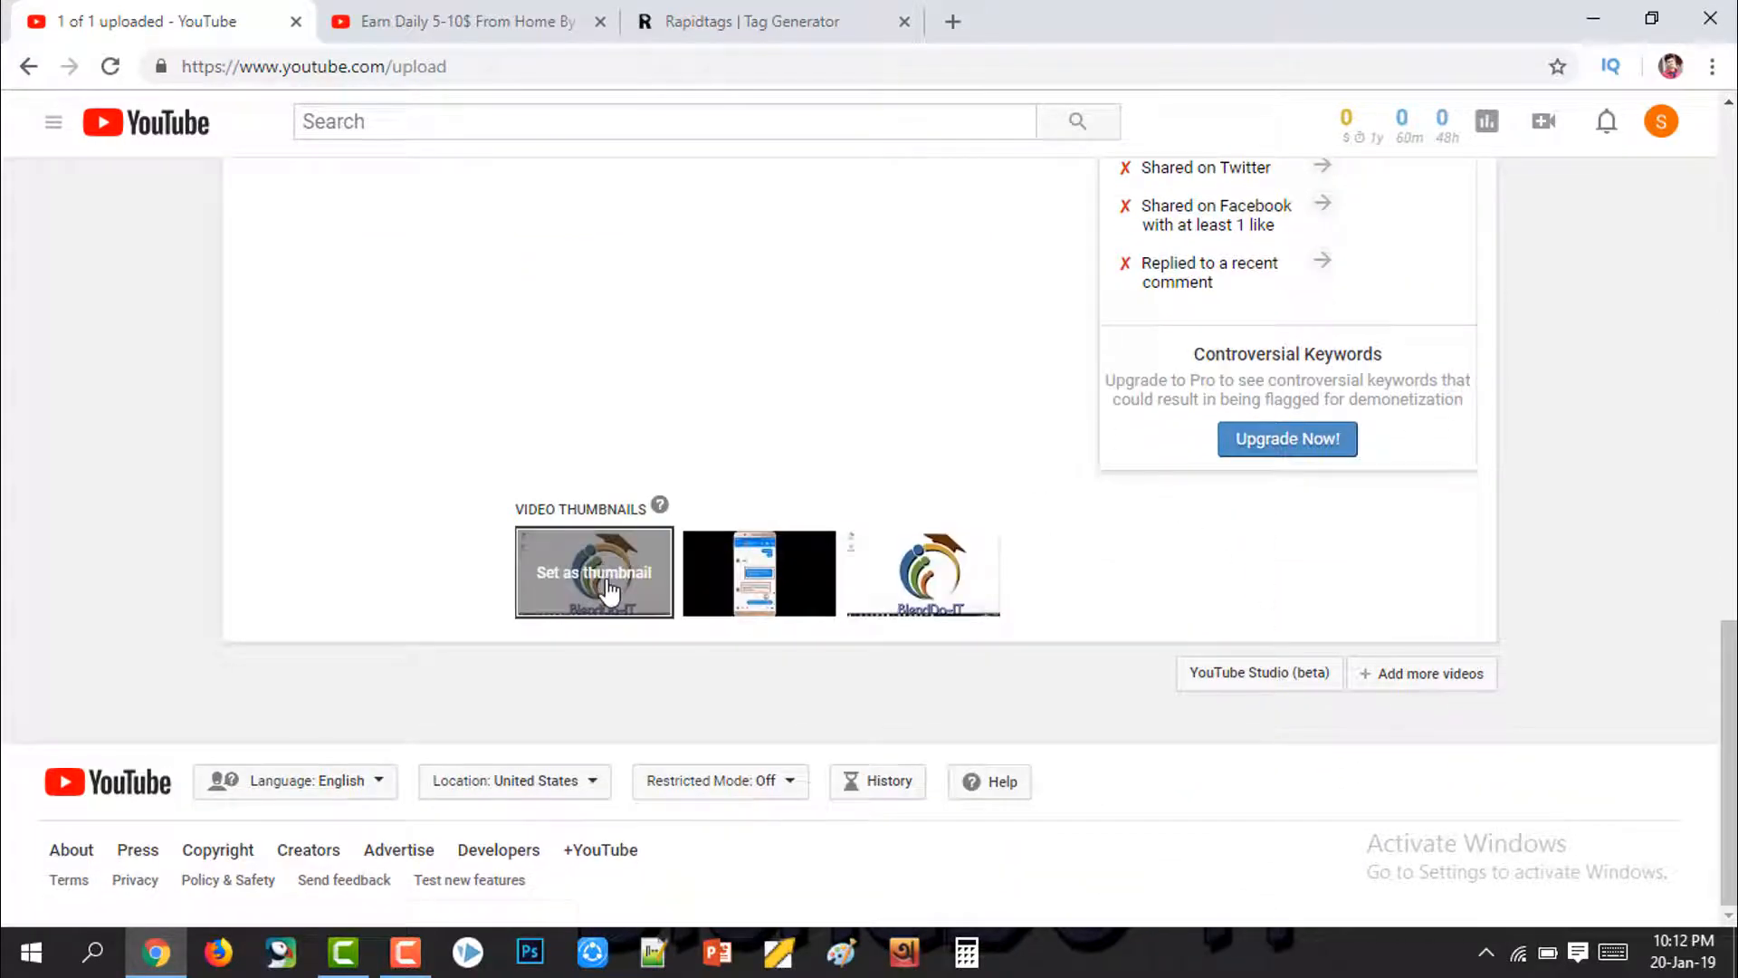
{"action": "left_click", "coordinate": [608, 591]}
{"action": "scroll", "coordinate": [649, 544], "scroll_direction": "up", "scroll_amount": 15}
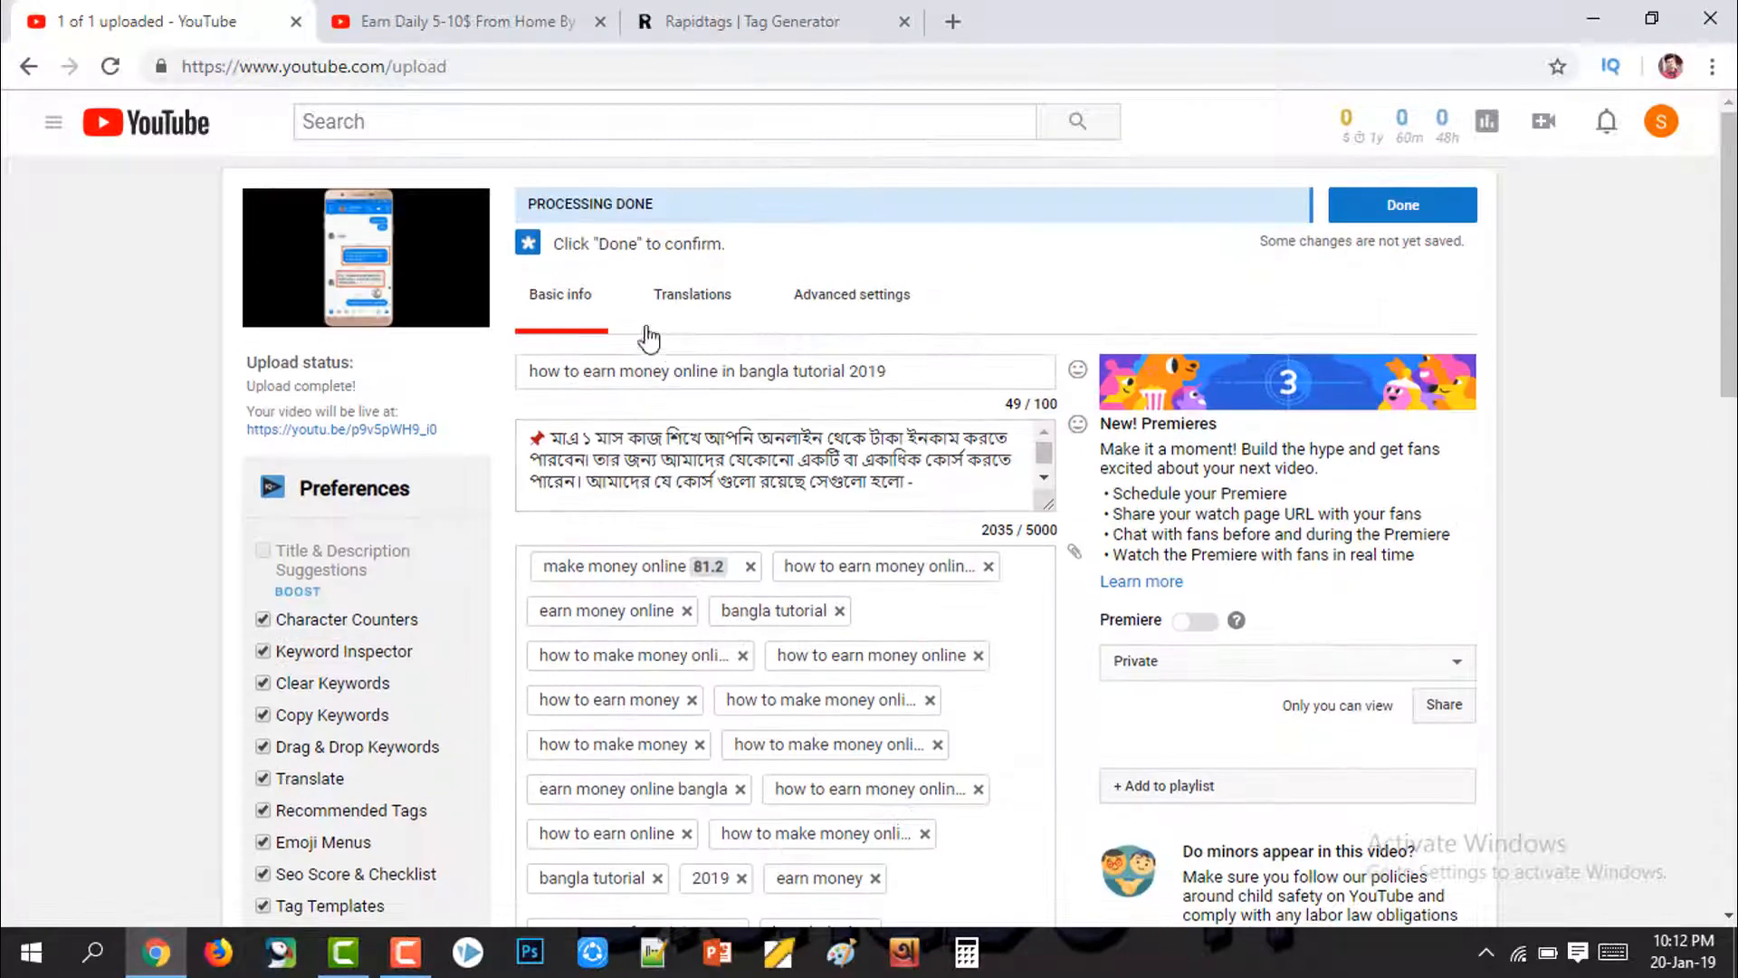
Step: Add the tag "internet" after "bangladesh" and check the vidIQ SEO score
{"action": "scroll", "coordinate": [1032, 571], "scroll_direction": "down", "scroll_amount": 7}
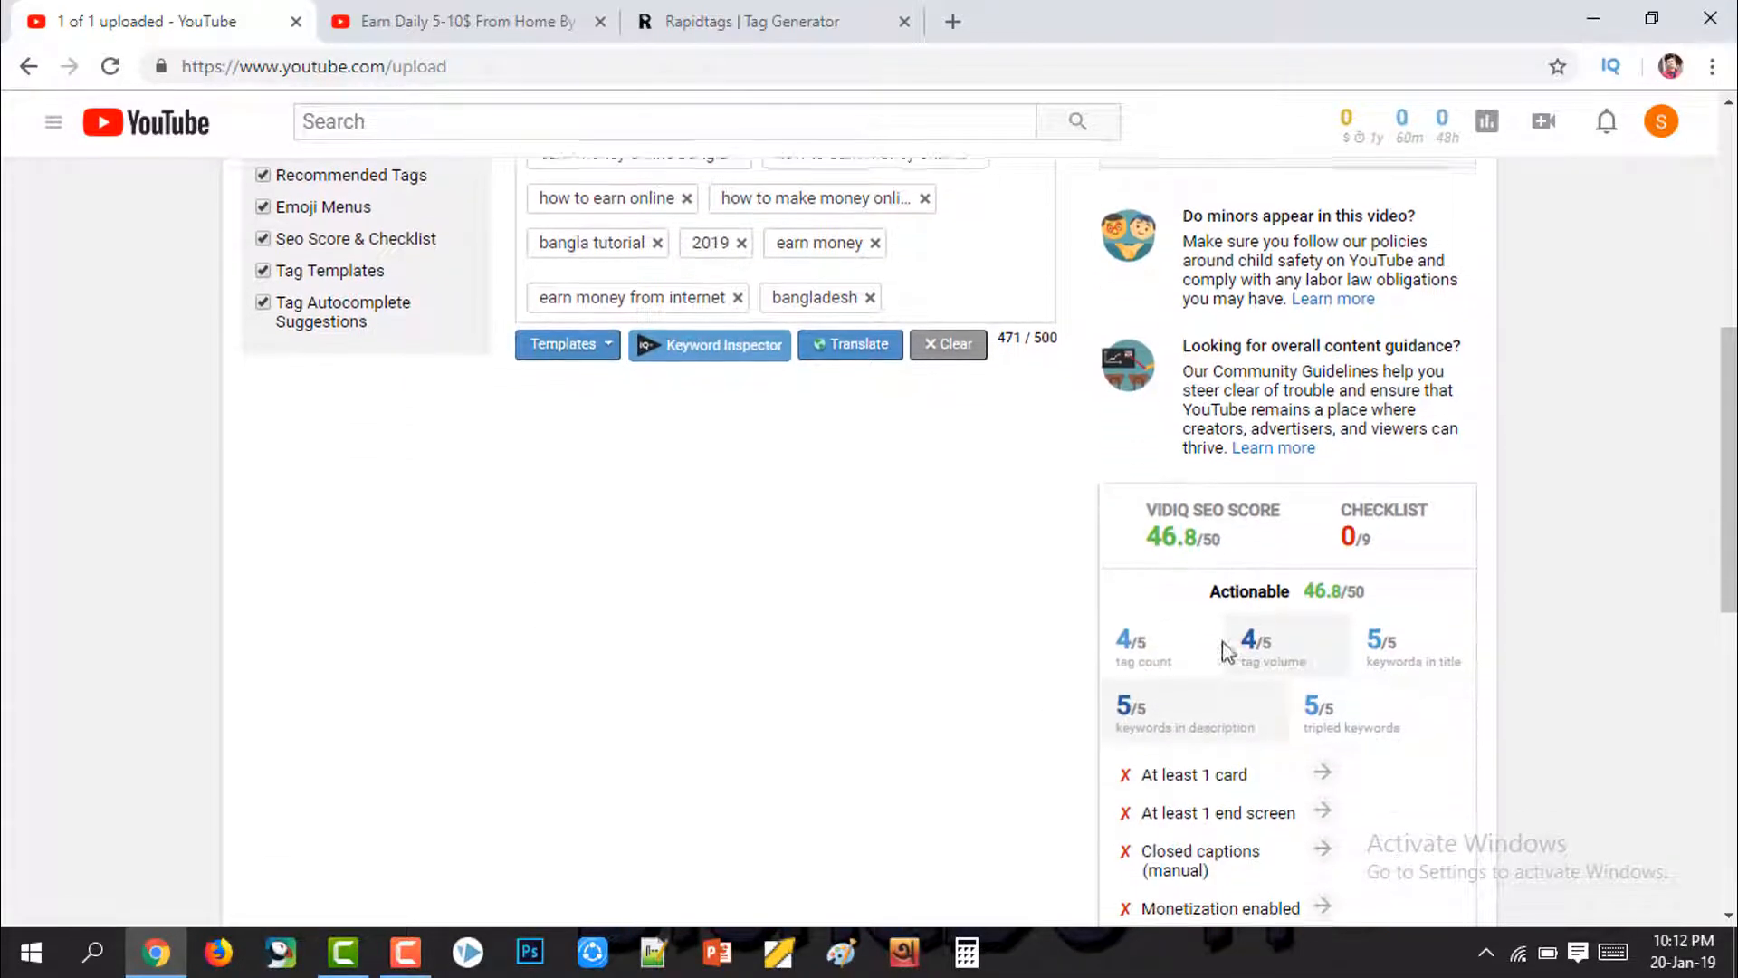
{"action": "scroll", "coordinate": [1041, 580], "scroll_direction": "up", "scroll_amount": 3}
{"action": "scroll", "coordinate": [933, 554], "scroll_direction": "up", "scroll_amount": 3}
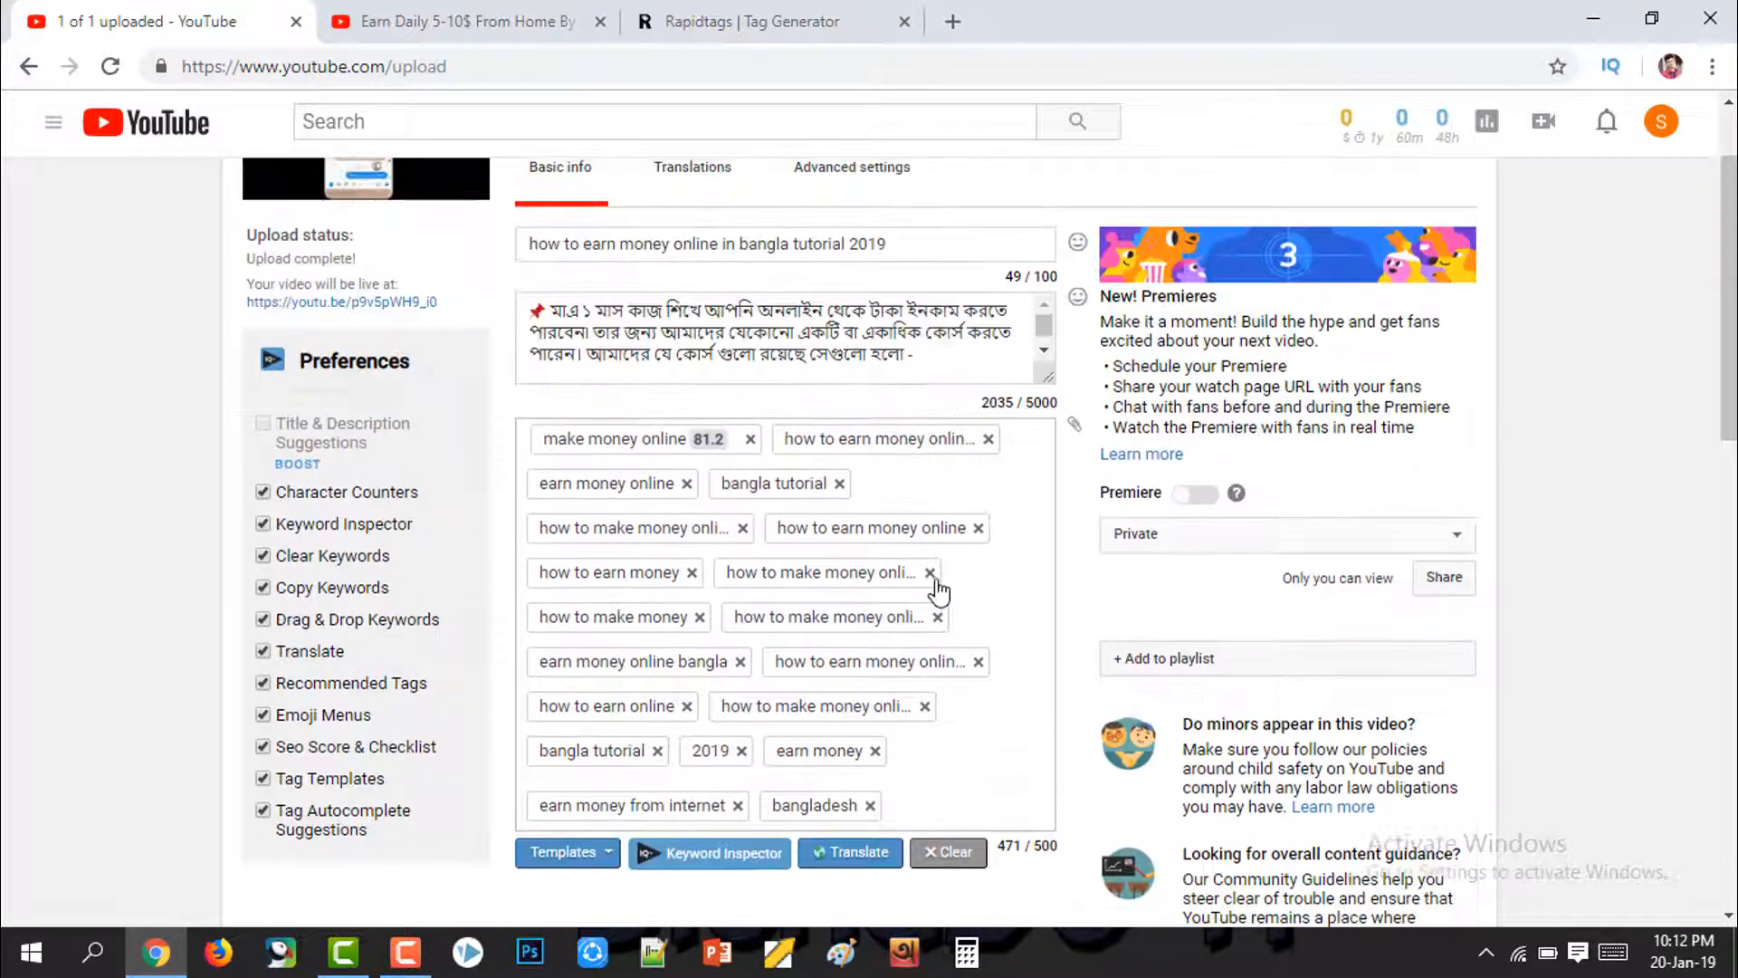
{"action": "left_click", "coordinate": [925, 808]}
{"action": "type", "text": "inte"}
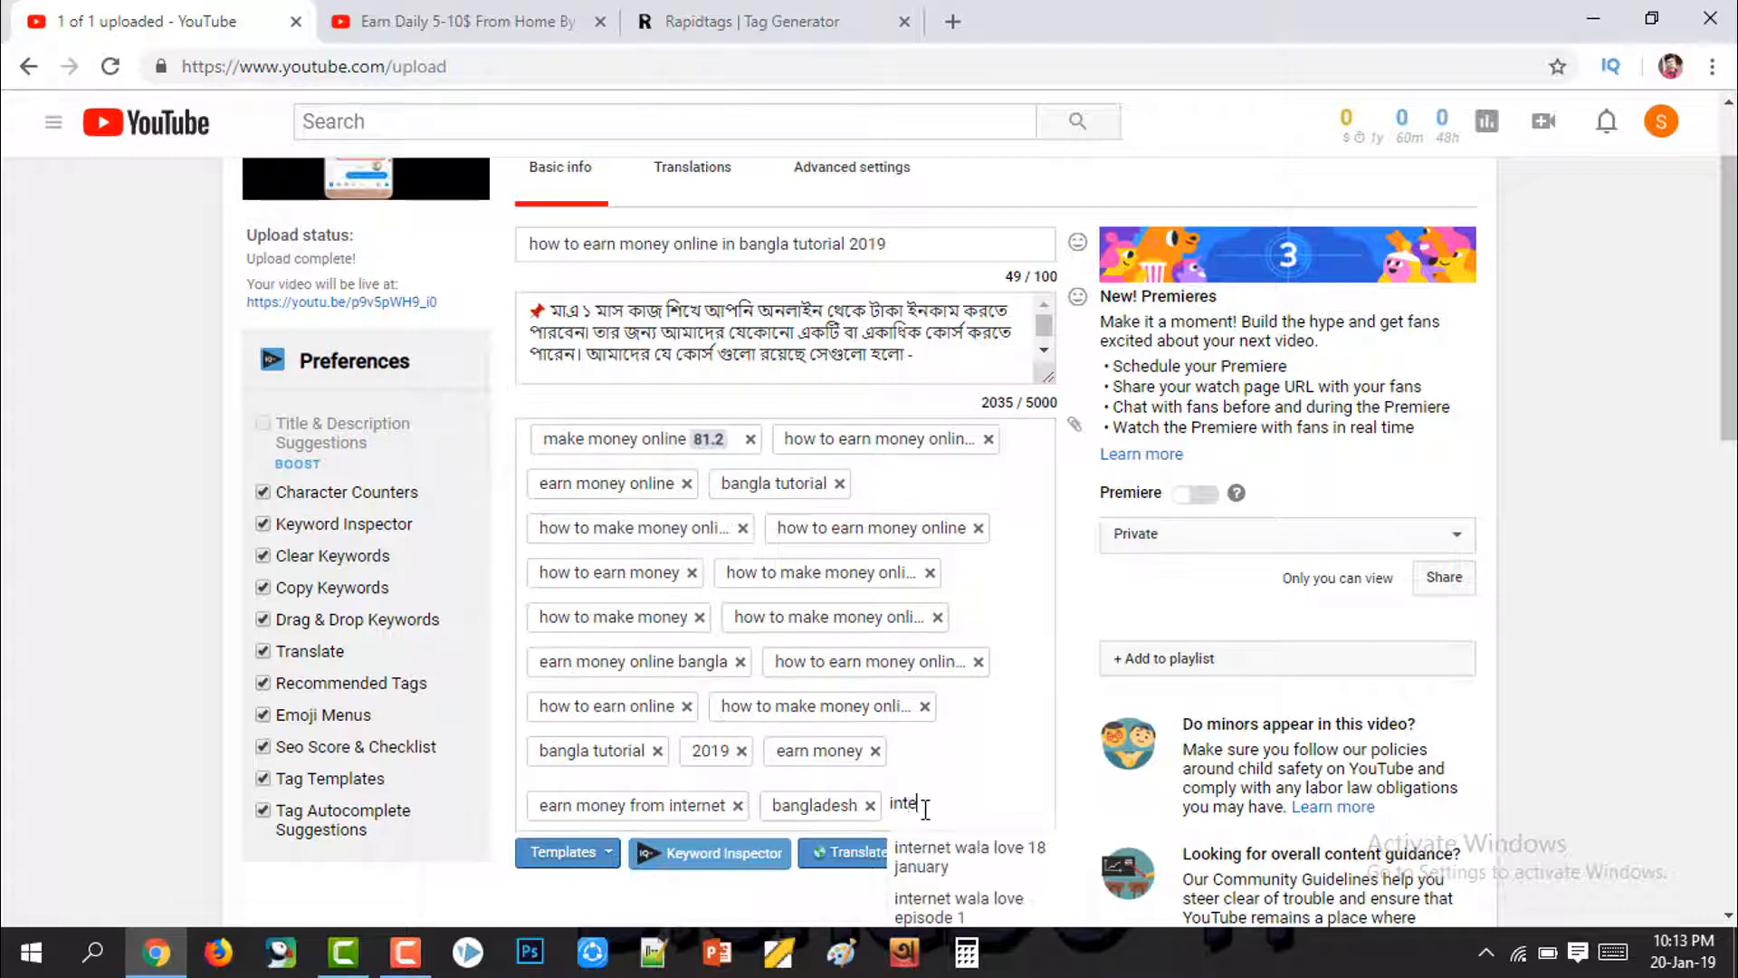
{"action": "type", "text": "rnest"}
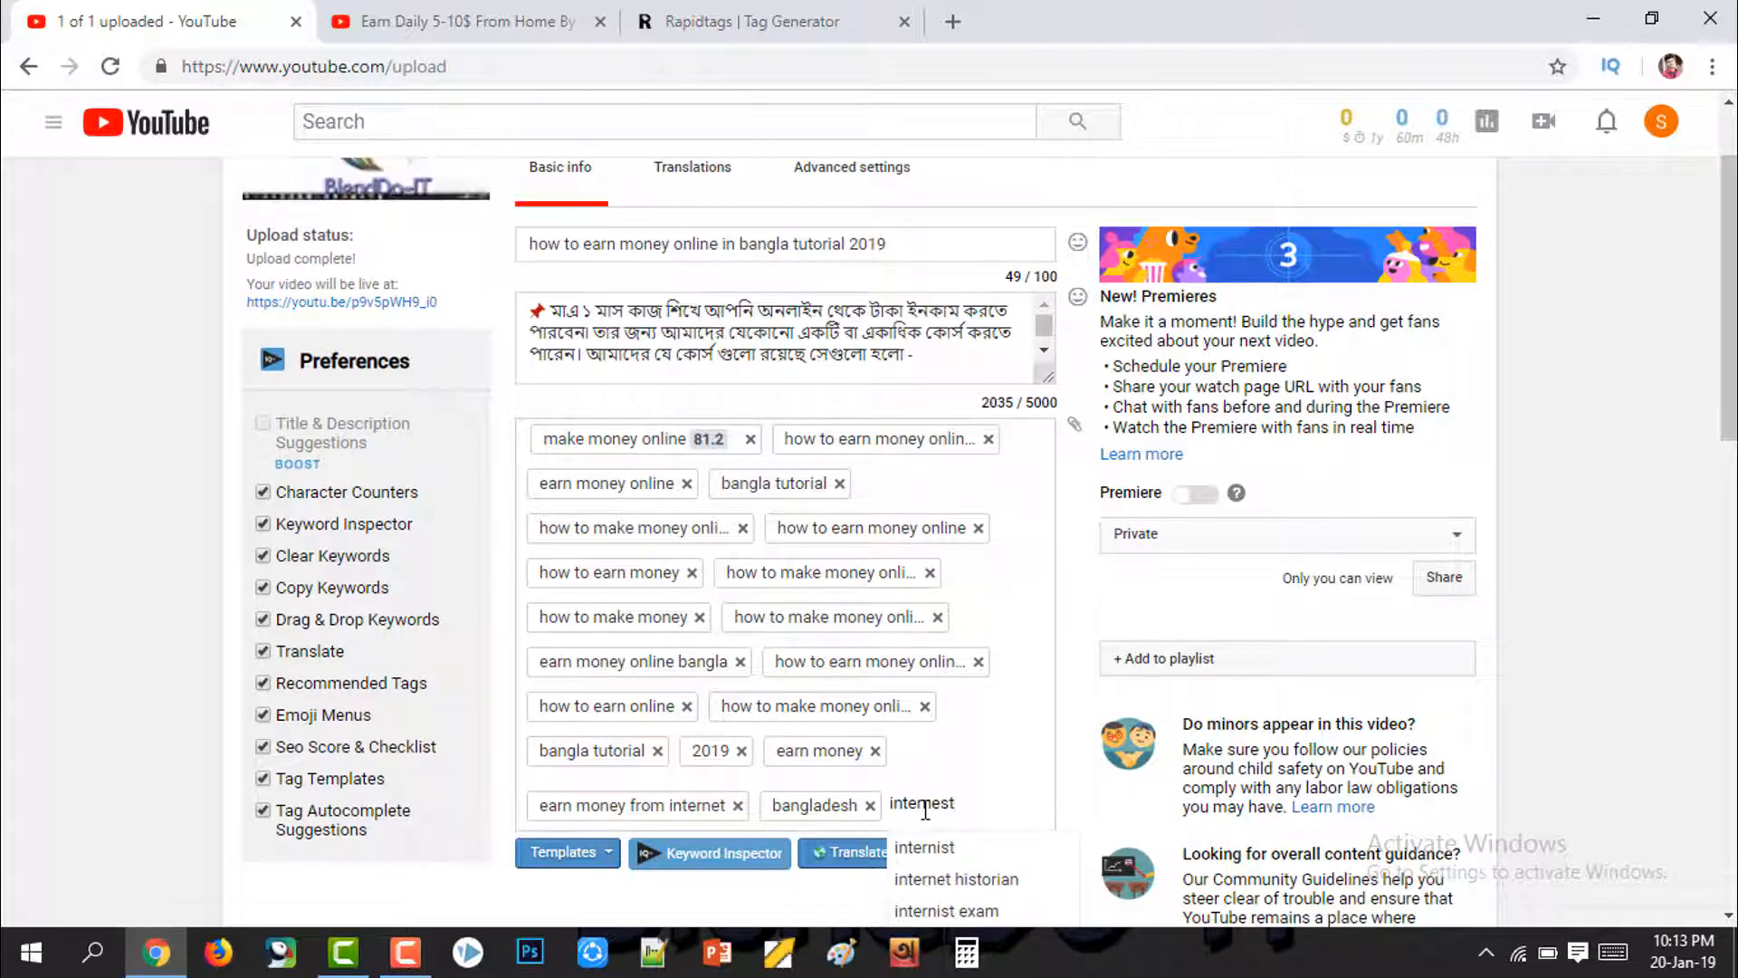
{"action": "key", "text": "BackSpace"}
{"action": "key", "text": "BackSpace"}
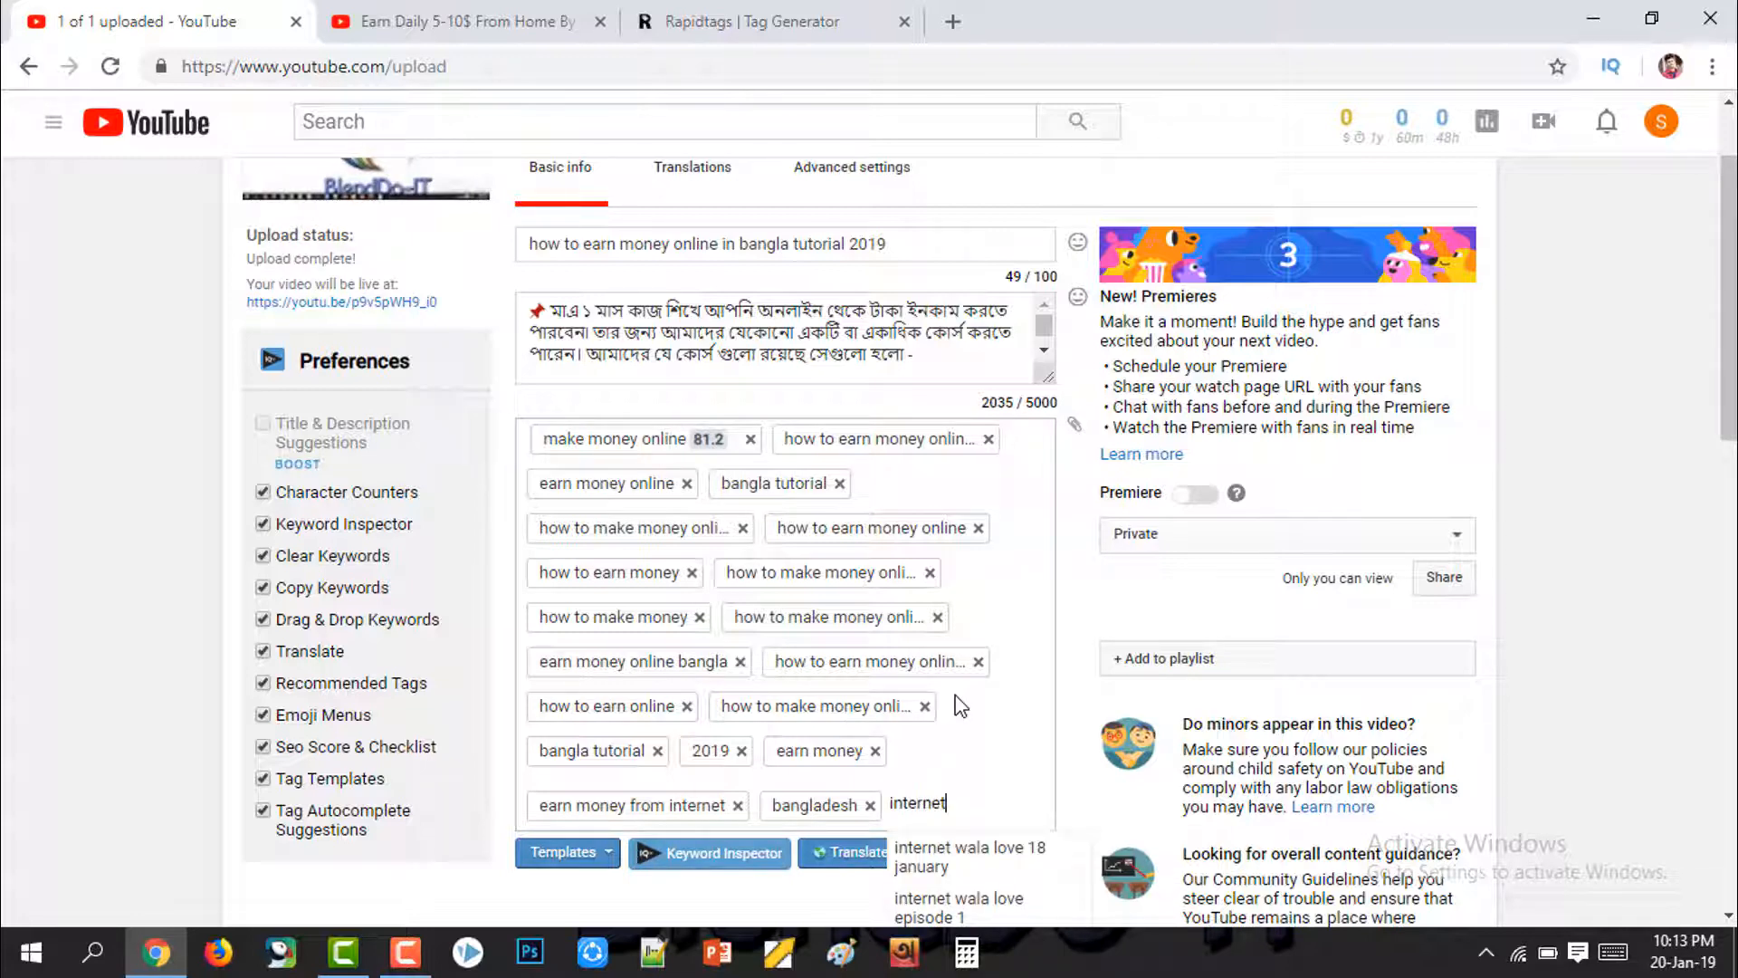
{"action": "key", "text": "Return"}
{"action": "scroll", "coordinate": [996, 727], "scroll_direction": "down", "scroll_amount": 4}
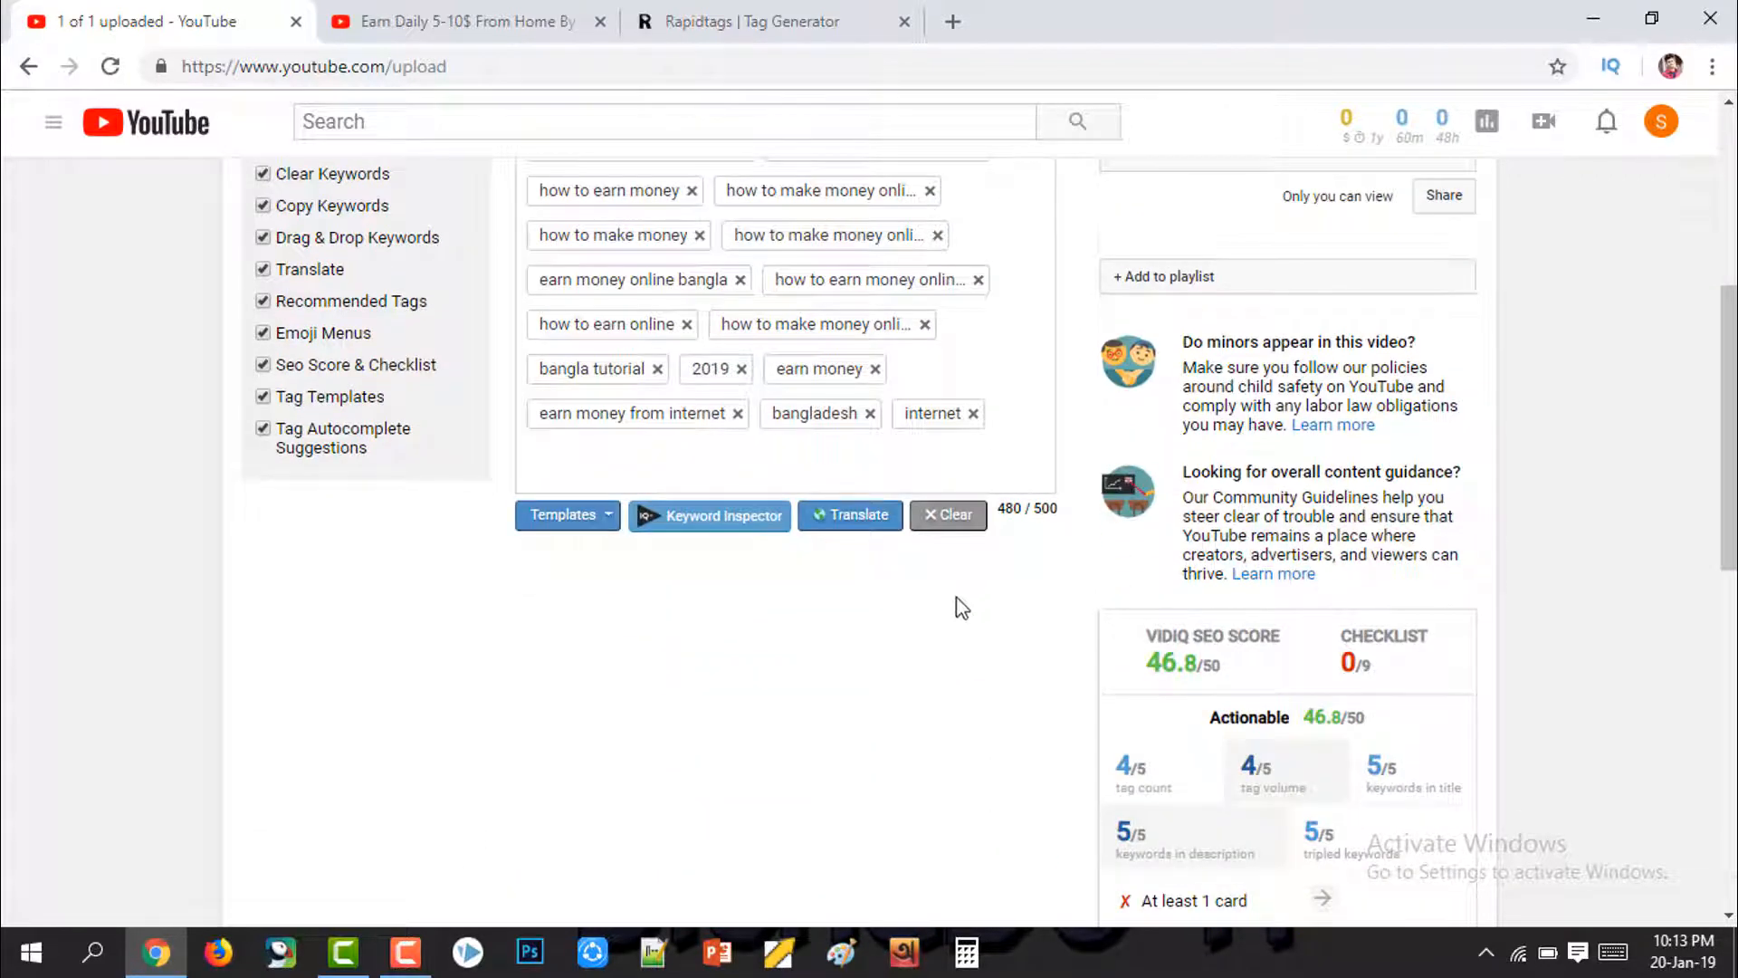
{"action": "scroll", "coordinate": [871, 598], "scroll_direction": "up", "scroll_amount": 2}
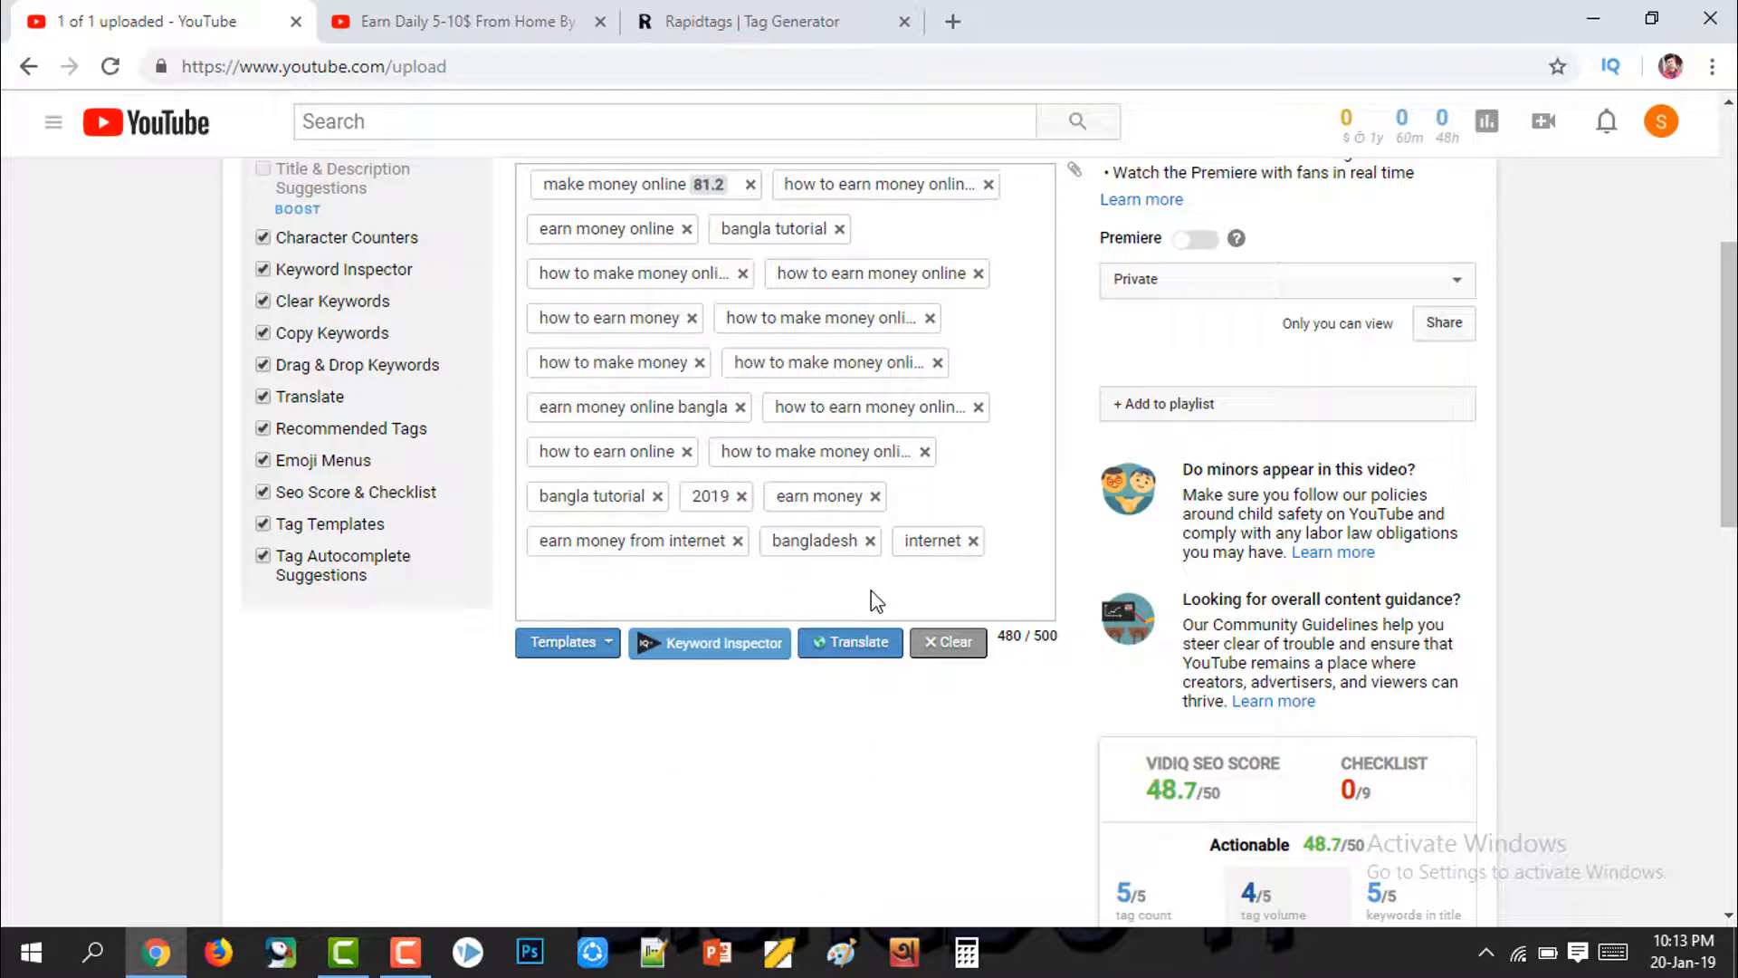
Step: Examine the video tags that vidIQ lists for the BlendDo IT video open in the other browser page
{"action": "scroll", "coordinate": [871, 591], "scroll_direction": "up", "scroll_amount": 4}
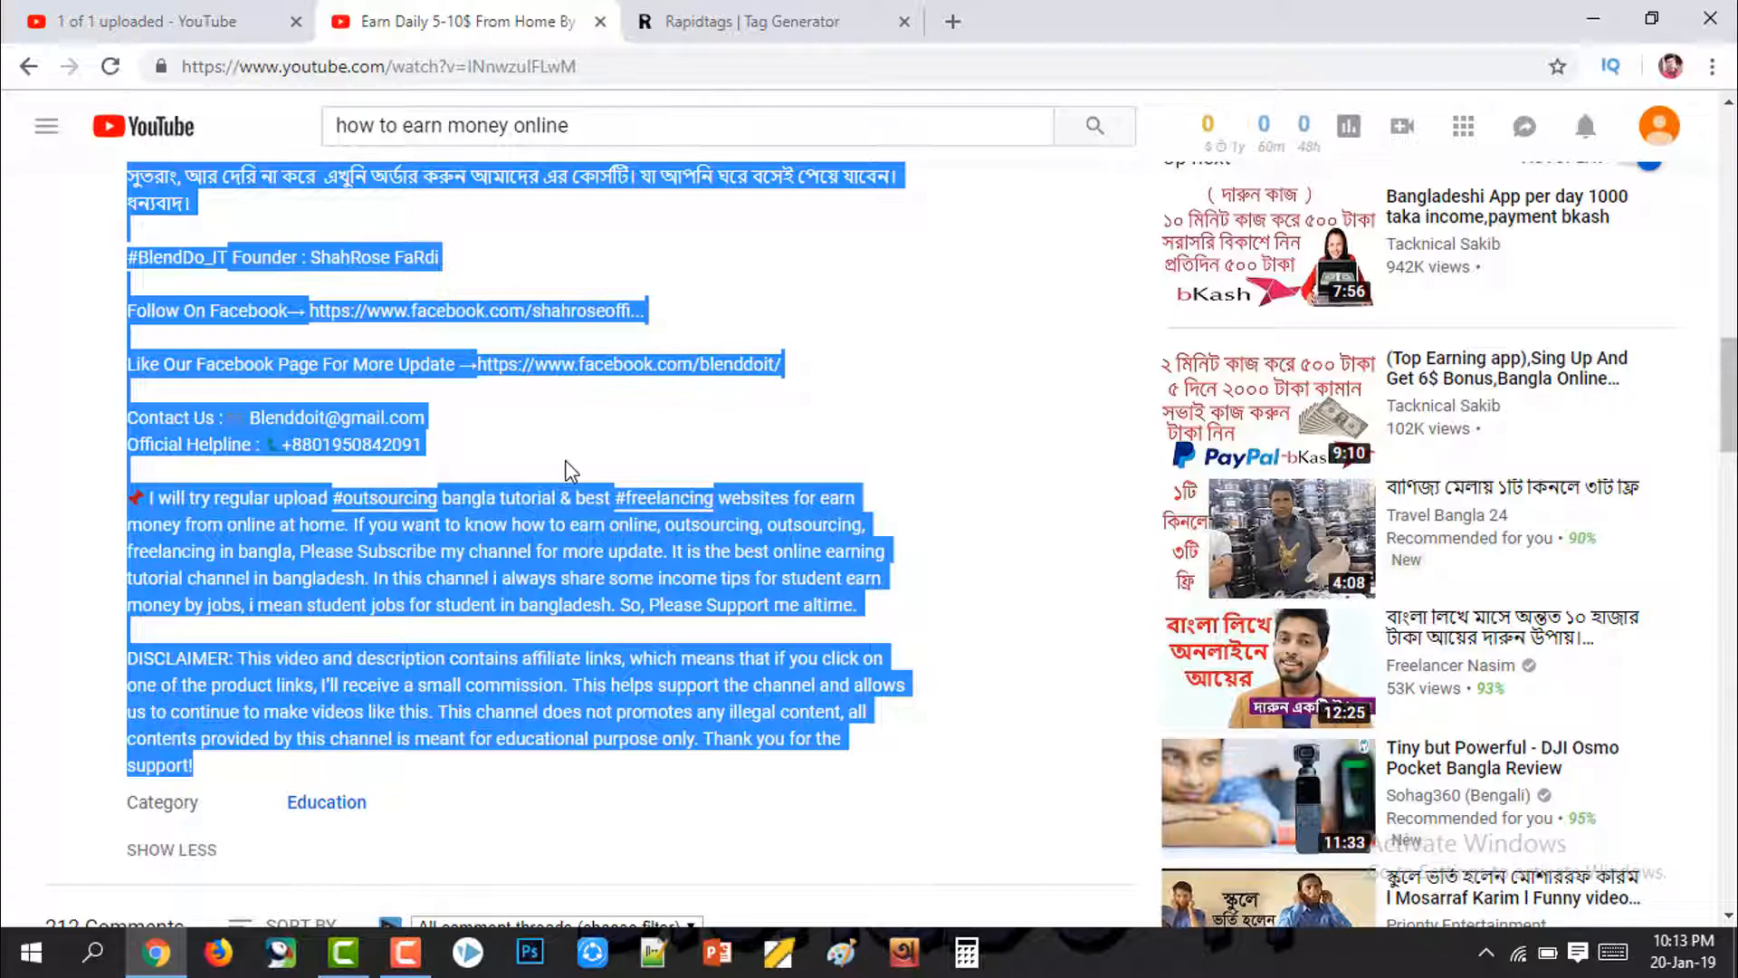
{"action": "left_click", "coordinate": [754, 442]}
{"action": "scroll", "coordinate": [932, 446], "scroll_direction": "up", "scroll_amount": 8}
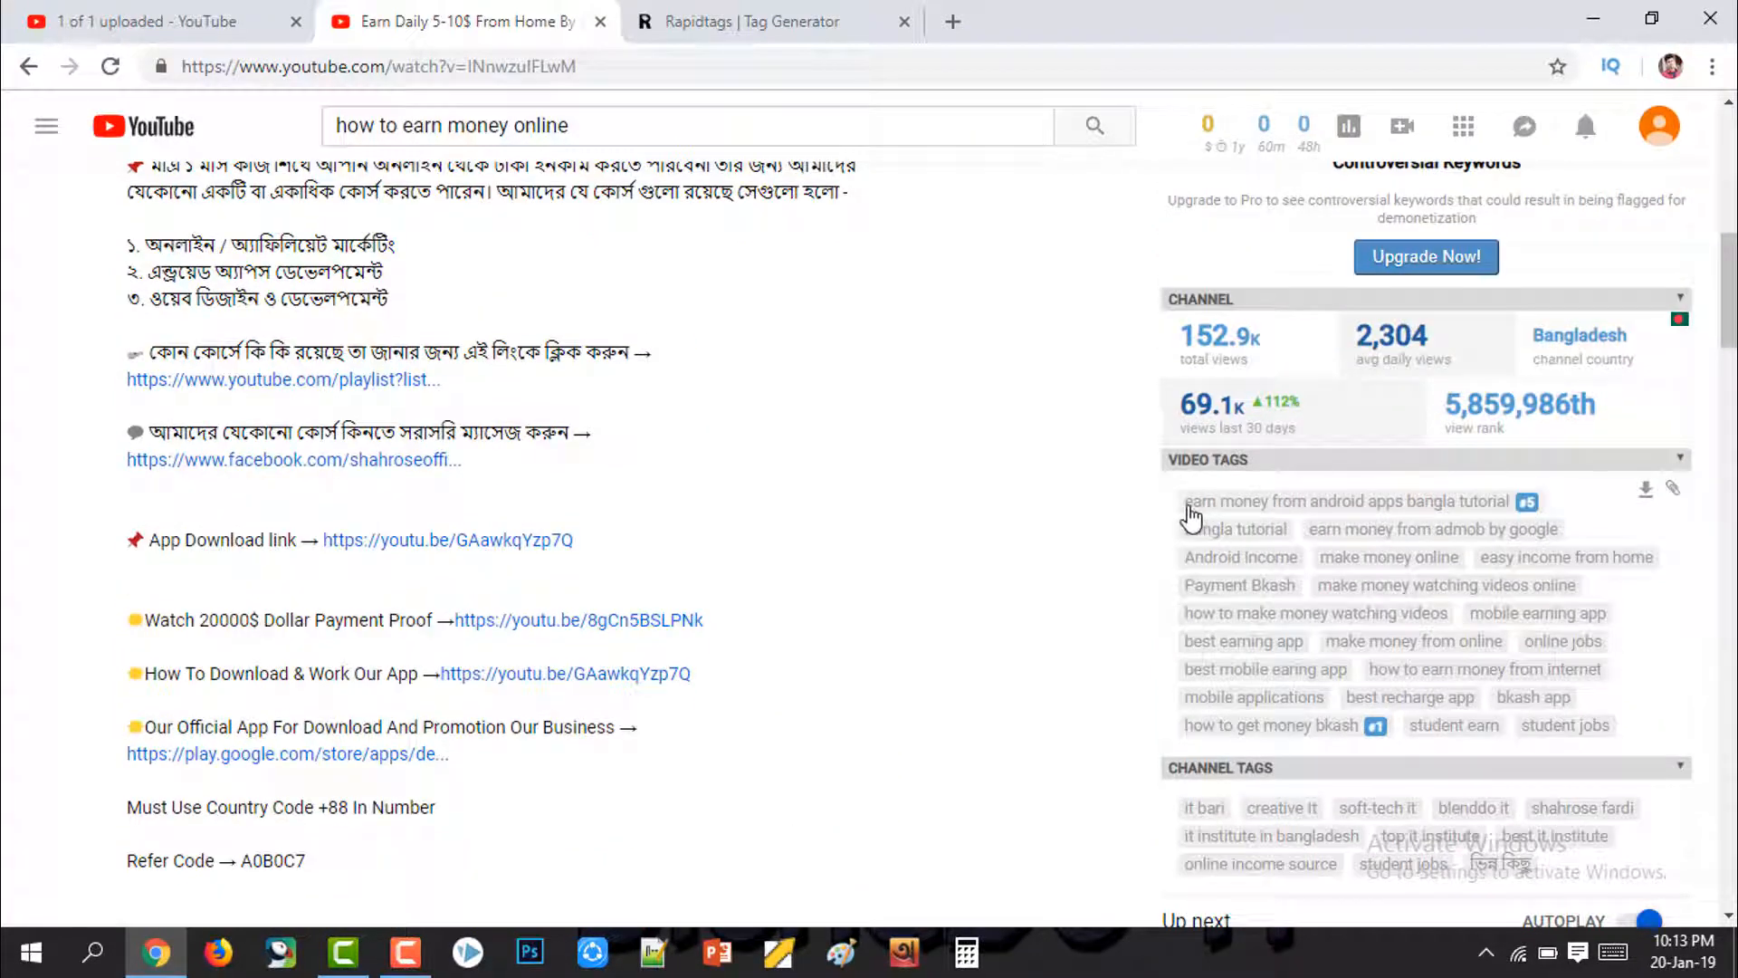
{"action": "left_click_drag", "start_coordinate": [1186, 503], "coordinate": [1489, 507]}
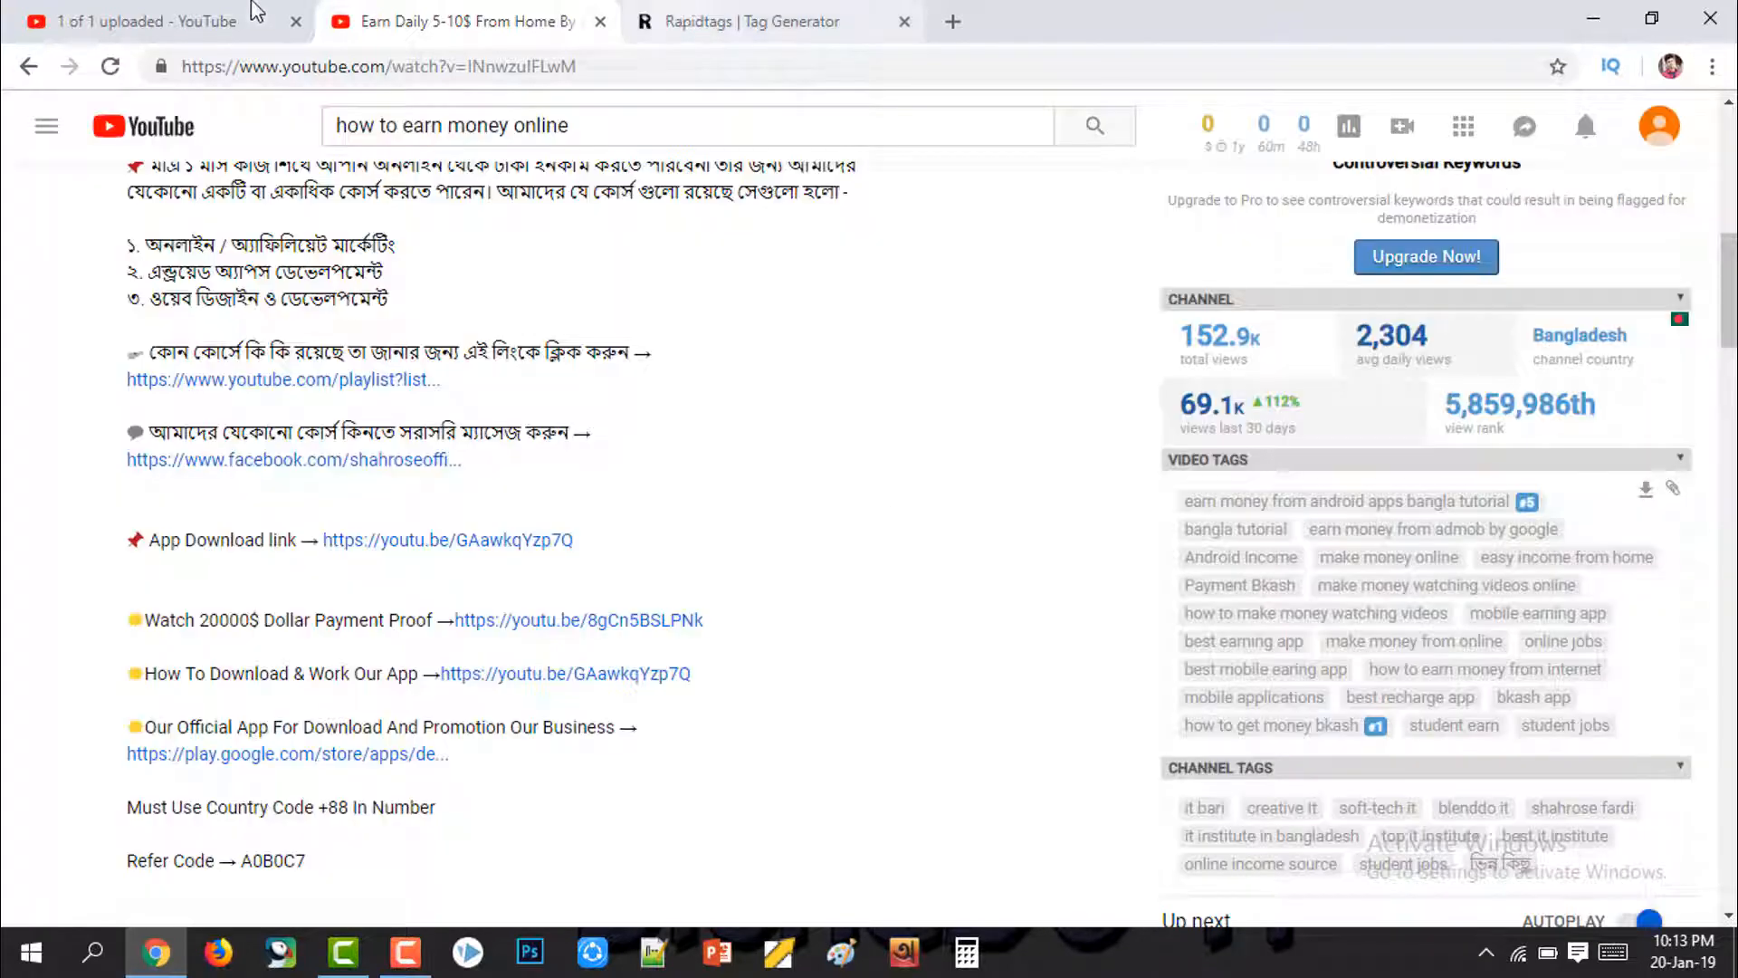
Step: Return to the uploaded video and insert "by bkash" after "online" in its title
{"action": "left_click", "coordinate": [263, 25]}
{"action": "scroll", "coordinate": [893, 621], "scroll_direction": "down", "scroll_amount": 3}
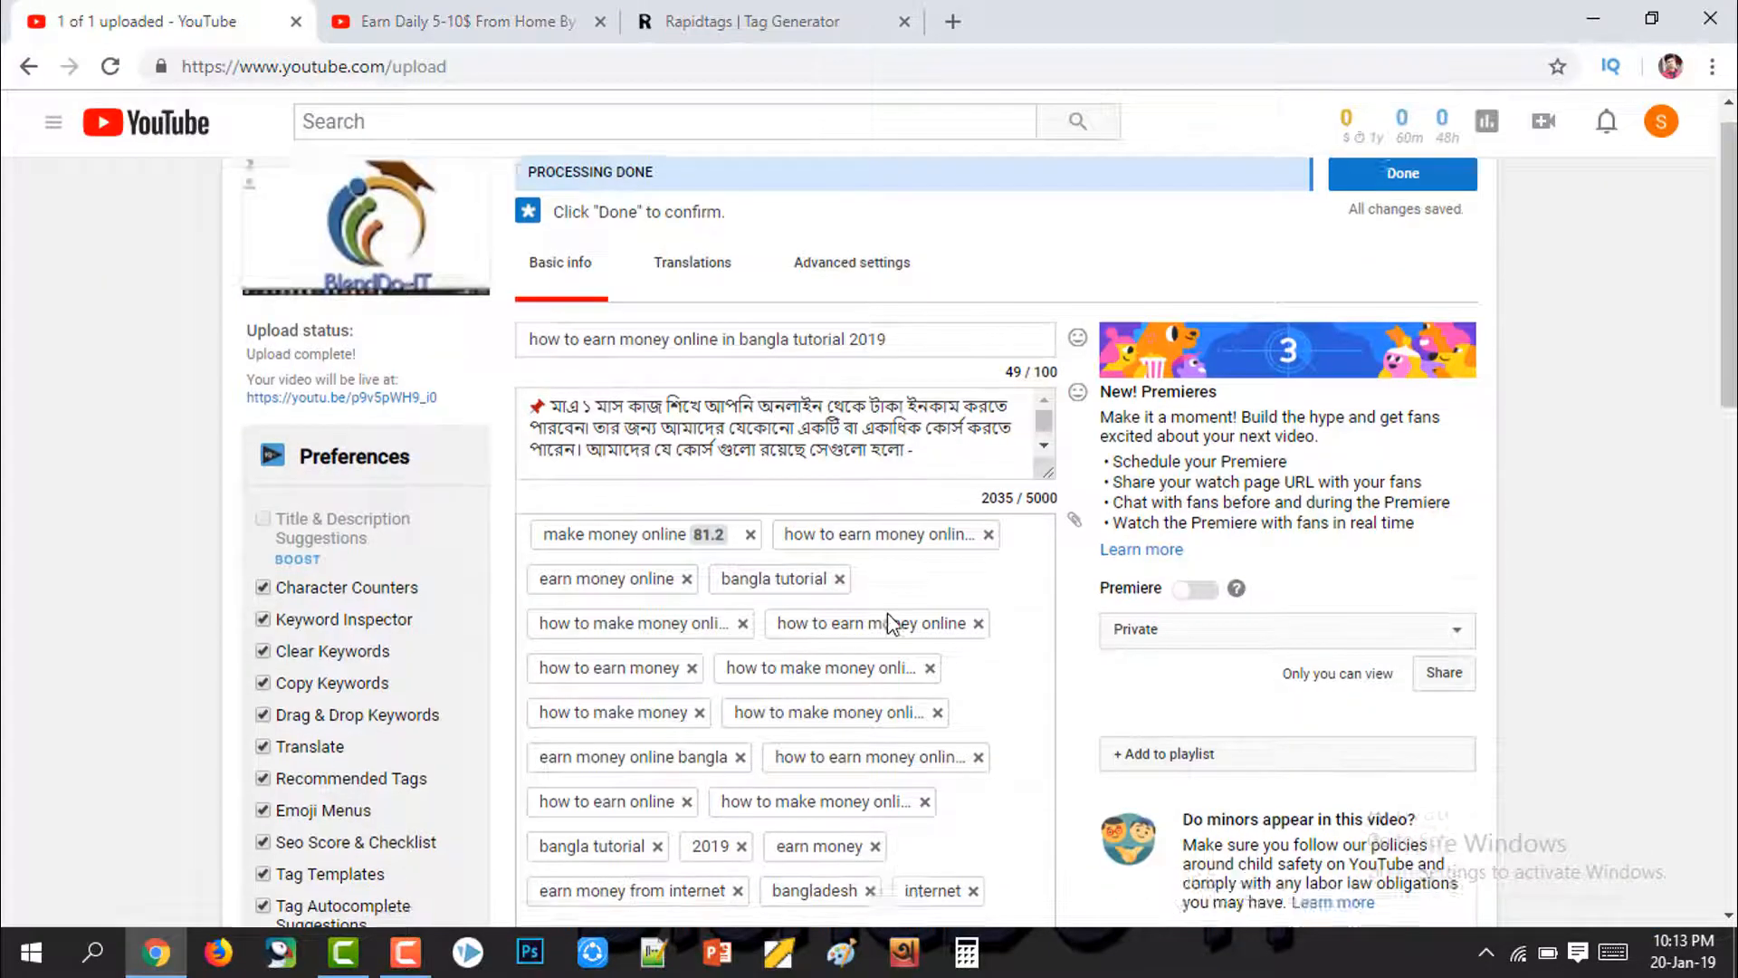
{"action": "scroll", "coordinate": [915, 621], "scroll_direction": "up", "scroll_amount": 3}
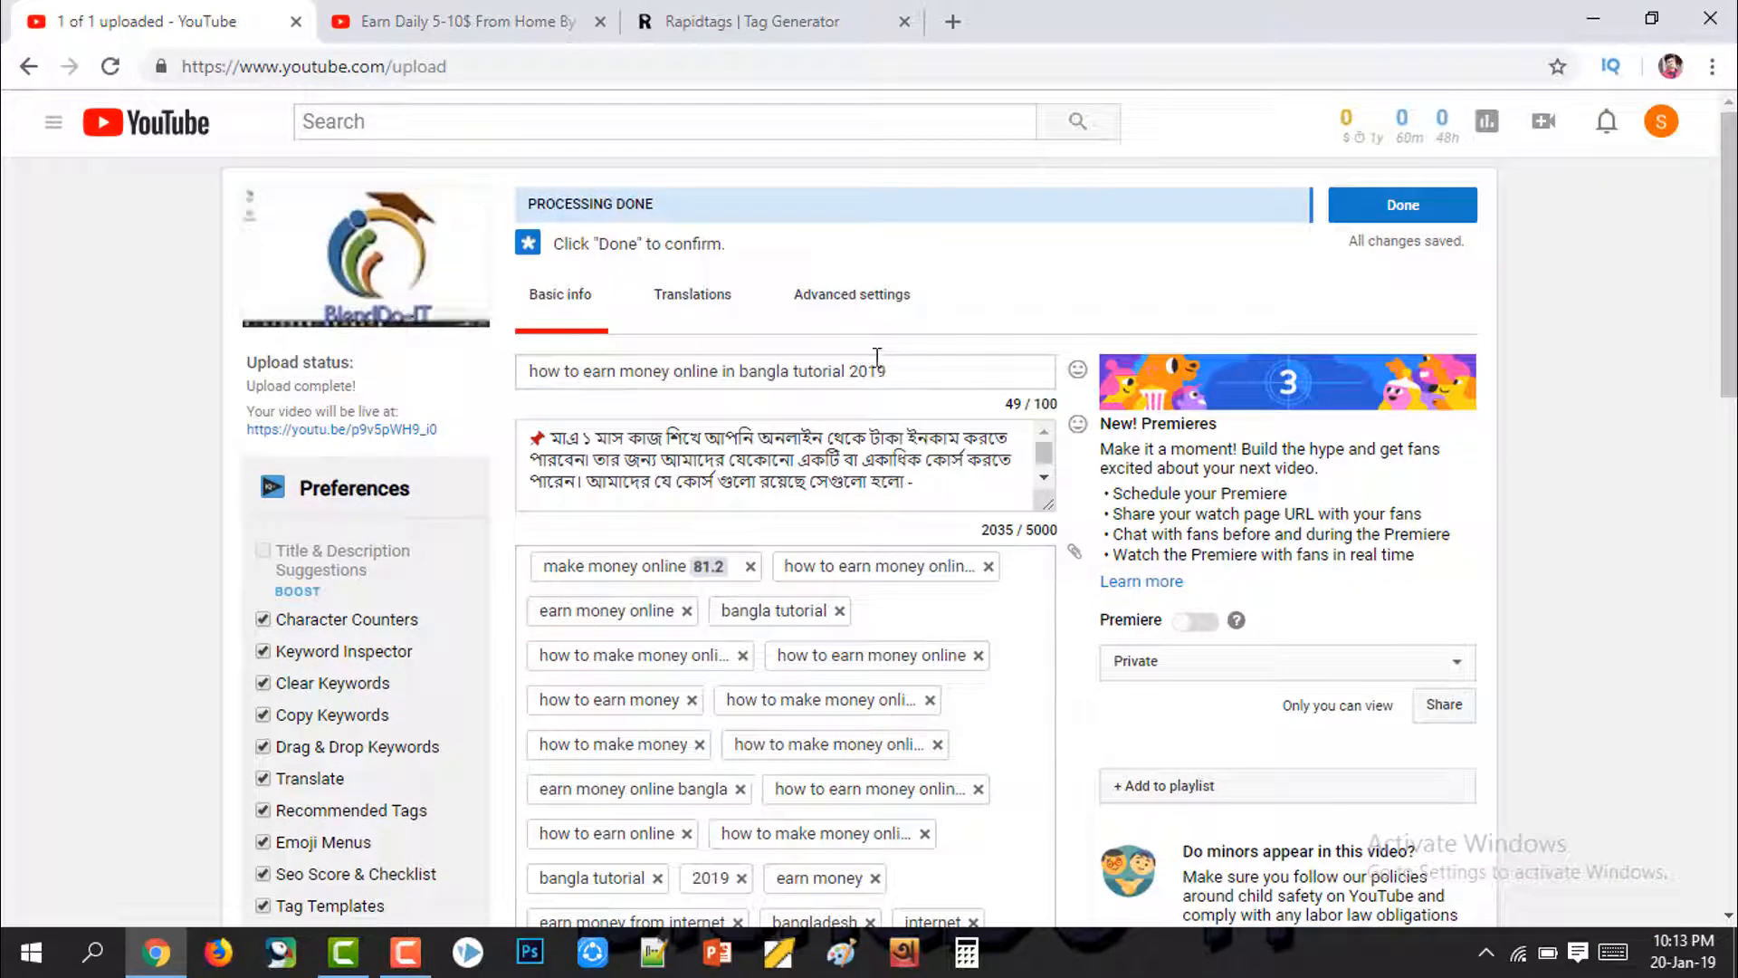
{"action": "left_click", "coordinate": [718, 366]}
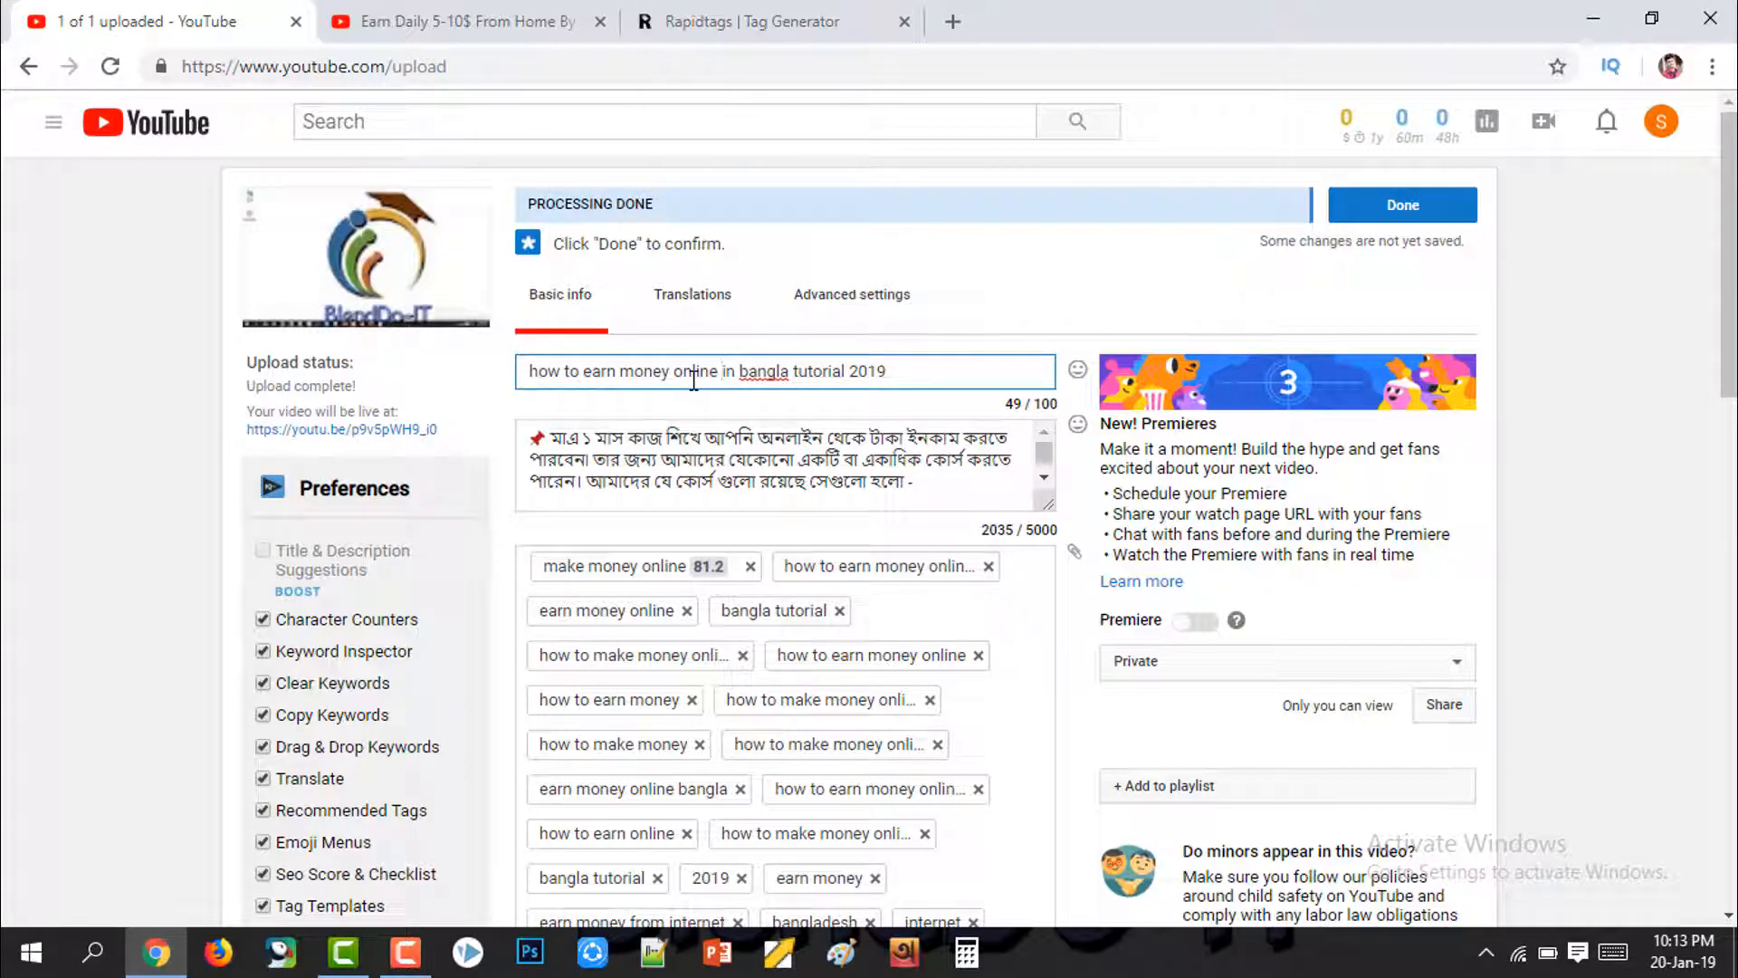
{"action": "type", "text": "by bkash"}
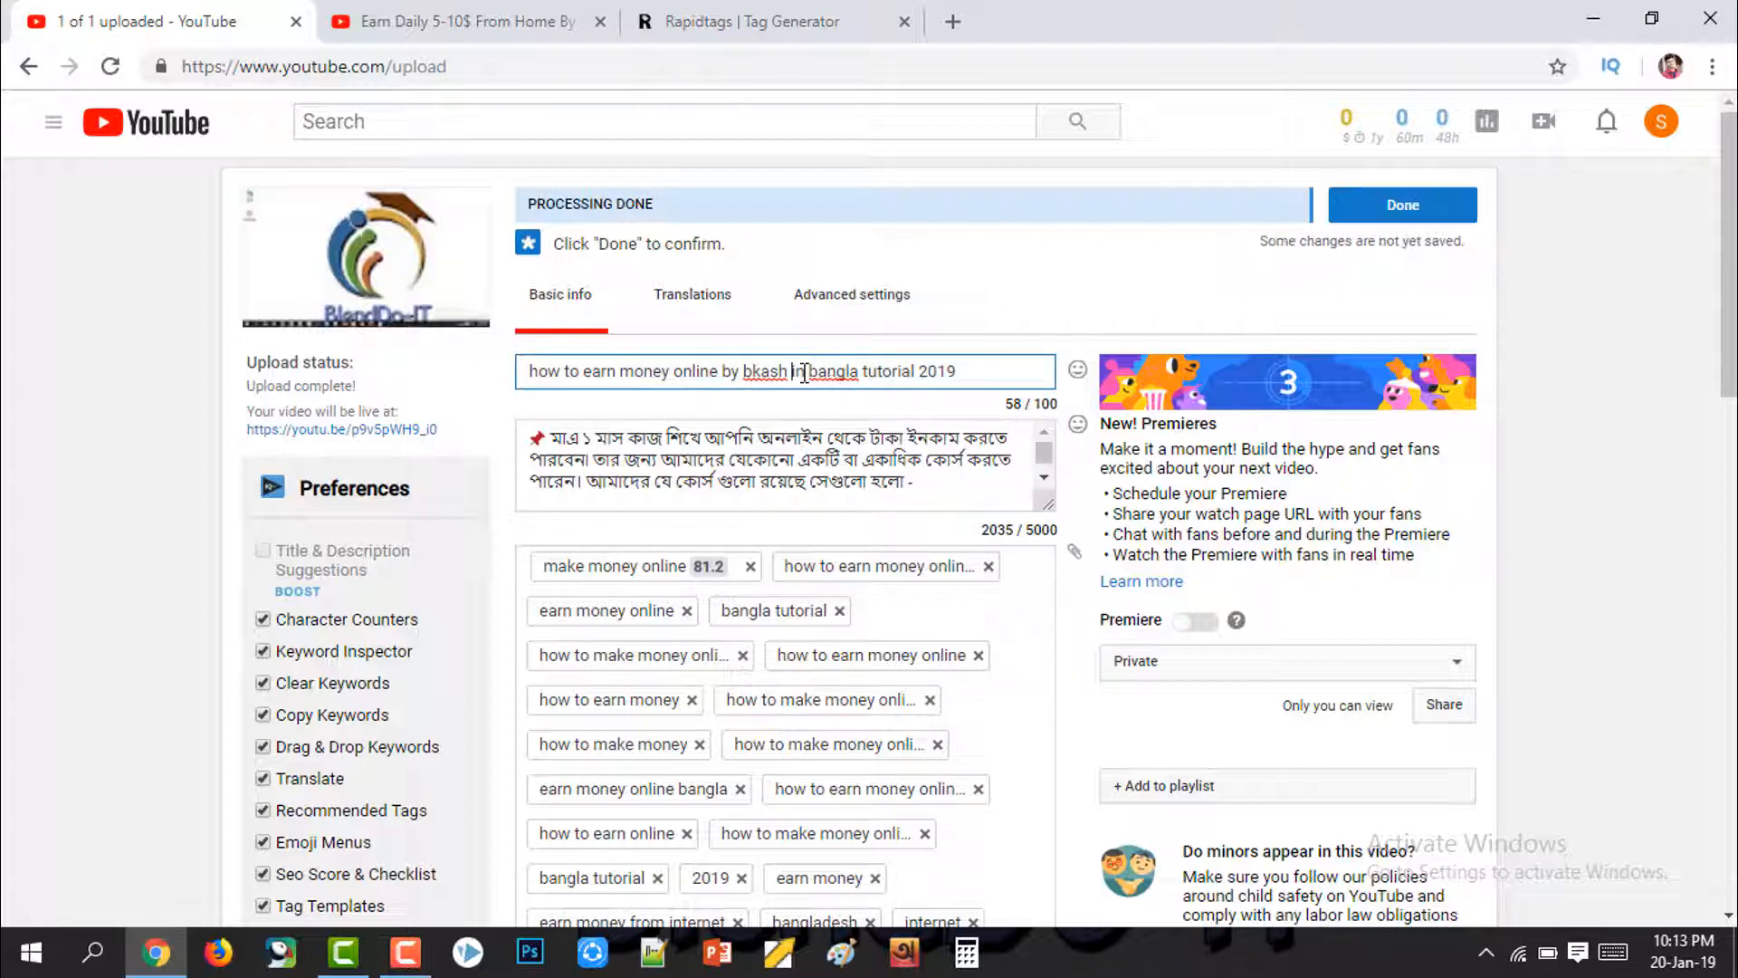
Step: Copy the word "bkash" from the title and add it as a tag at the end of the tag list
{"action": "left_click_drag", "start_coordinate": [746, 370], "coordinate": [785, 374]}
{"action": "right_click", "coordinate": [783, 375]}
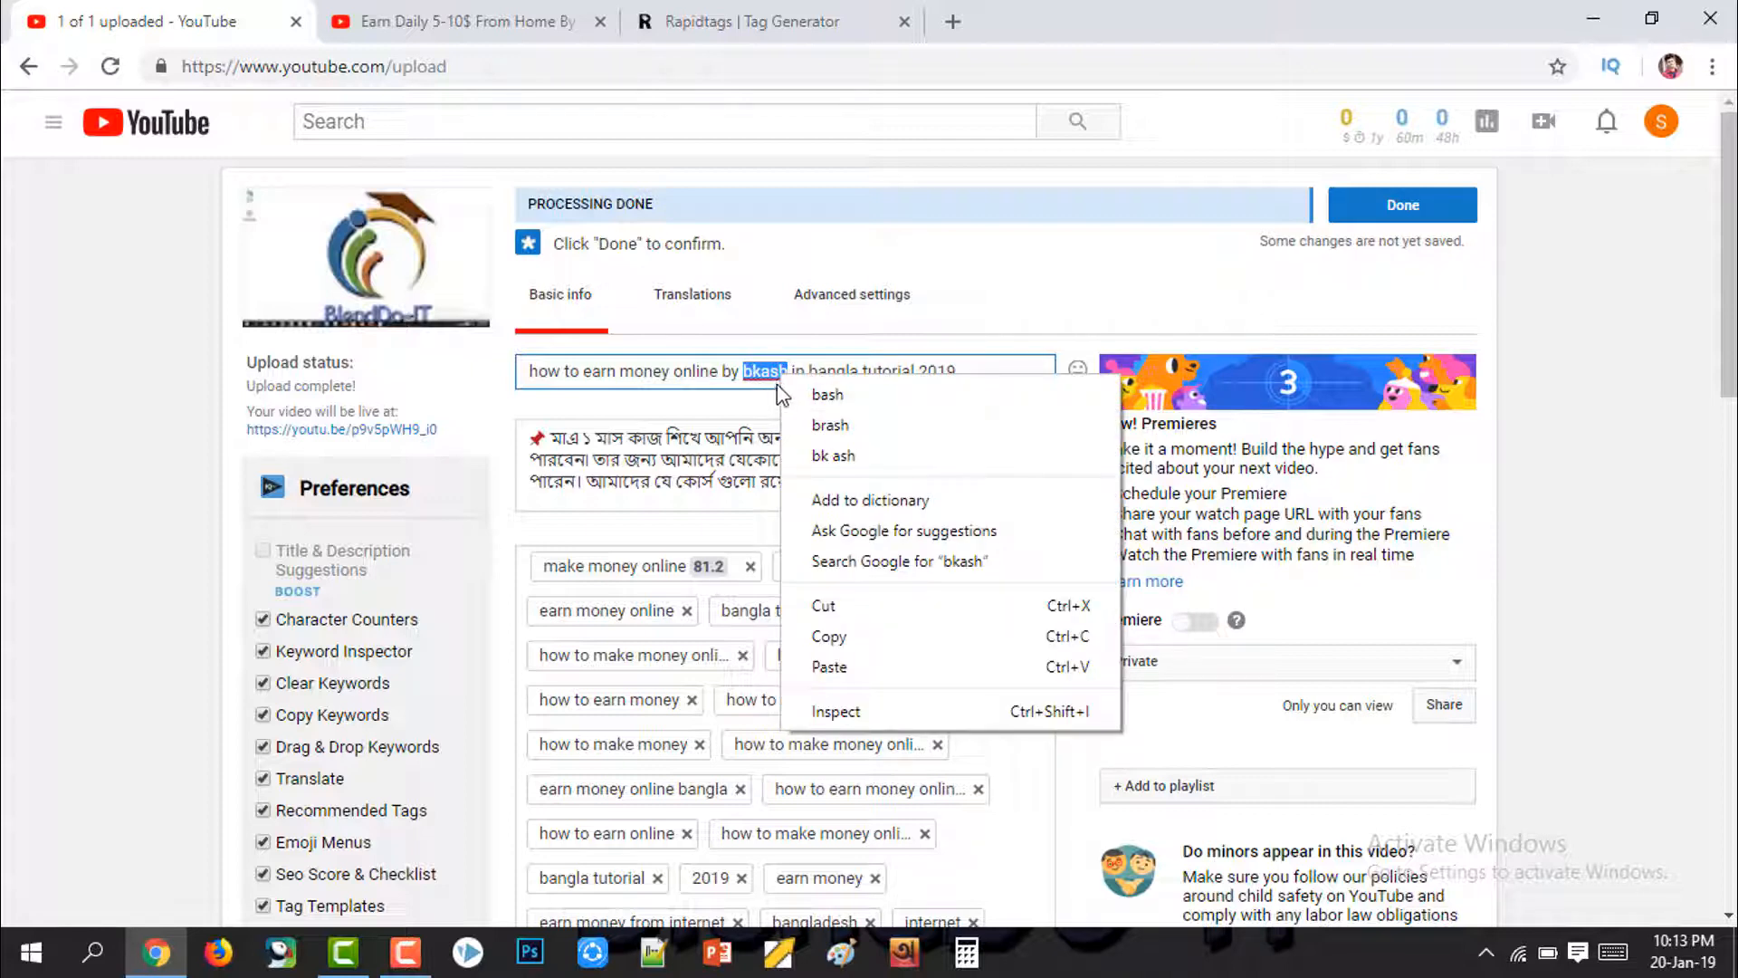
{"action": "left_click", "coordinate": [876, 641]}
{"action": "scroll", "coordinate": [919, 745], "scroll_direction": "down", "scroll_amount": 4}
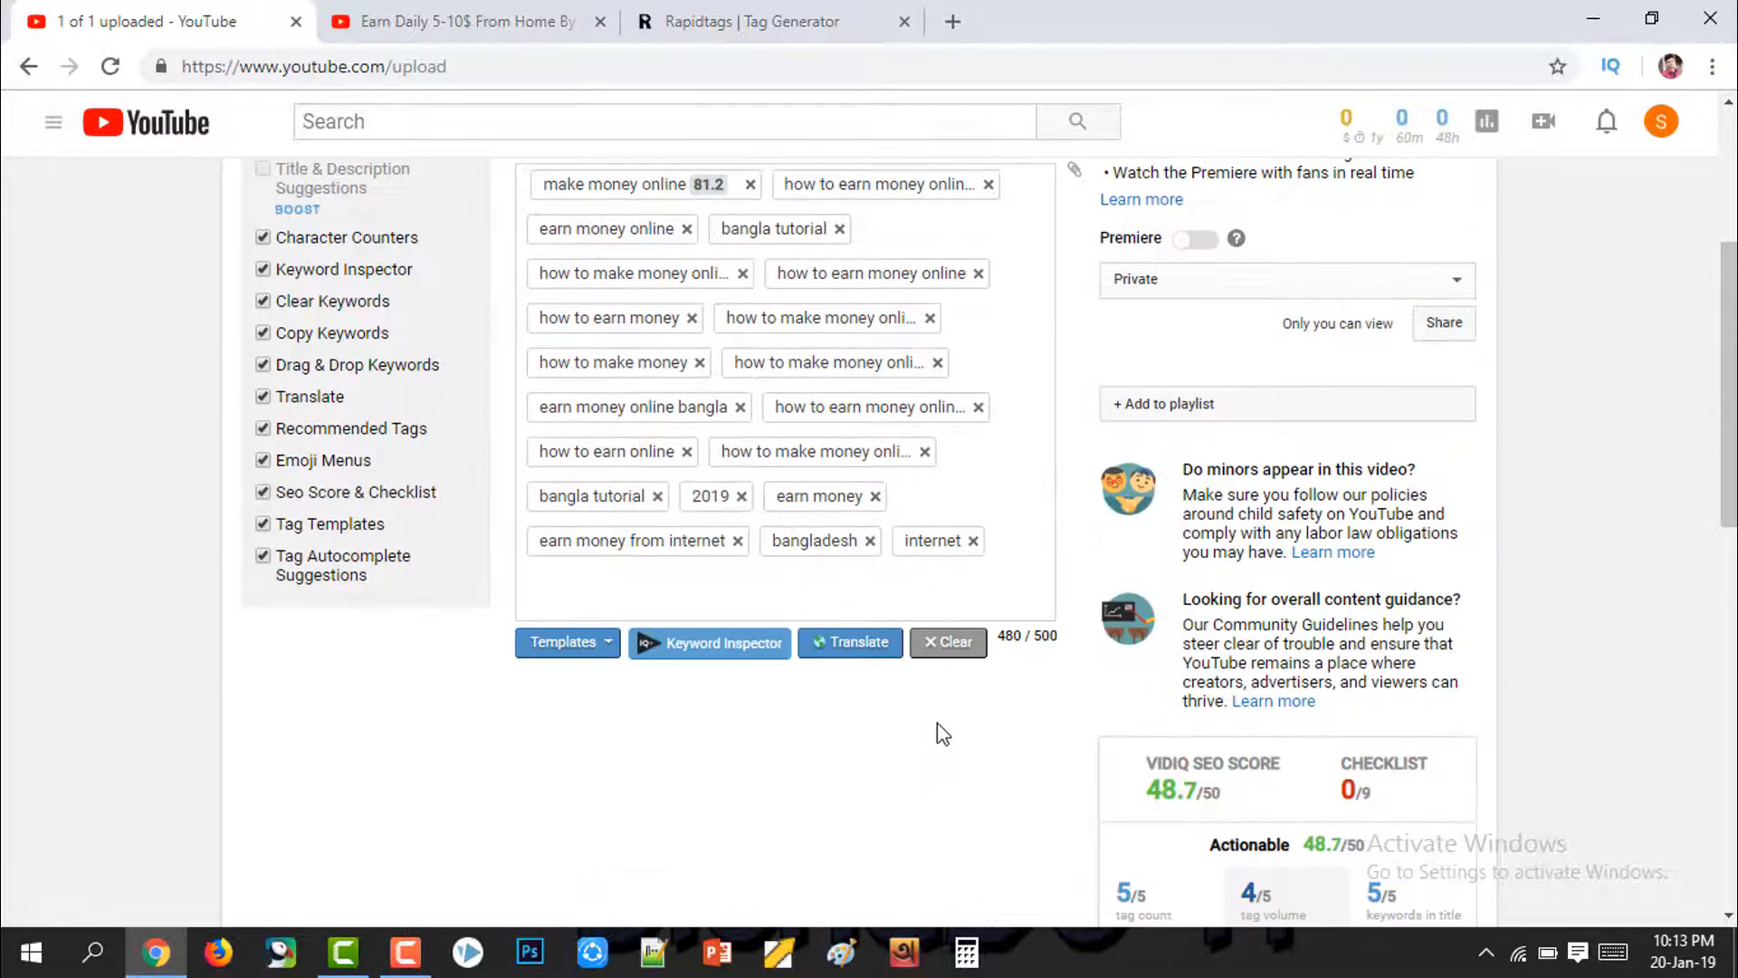
{"action": "left_click", "coordinate": [748, 594]}
{"action": "key", "text": "ctrl+v"}
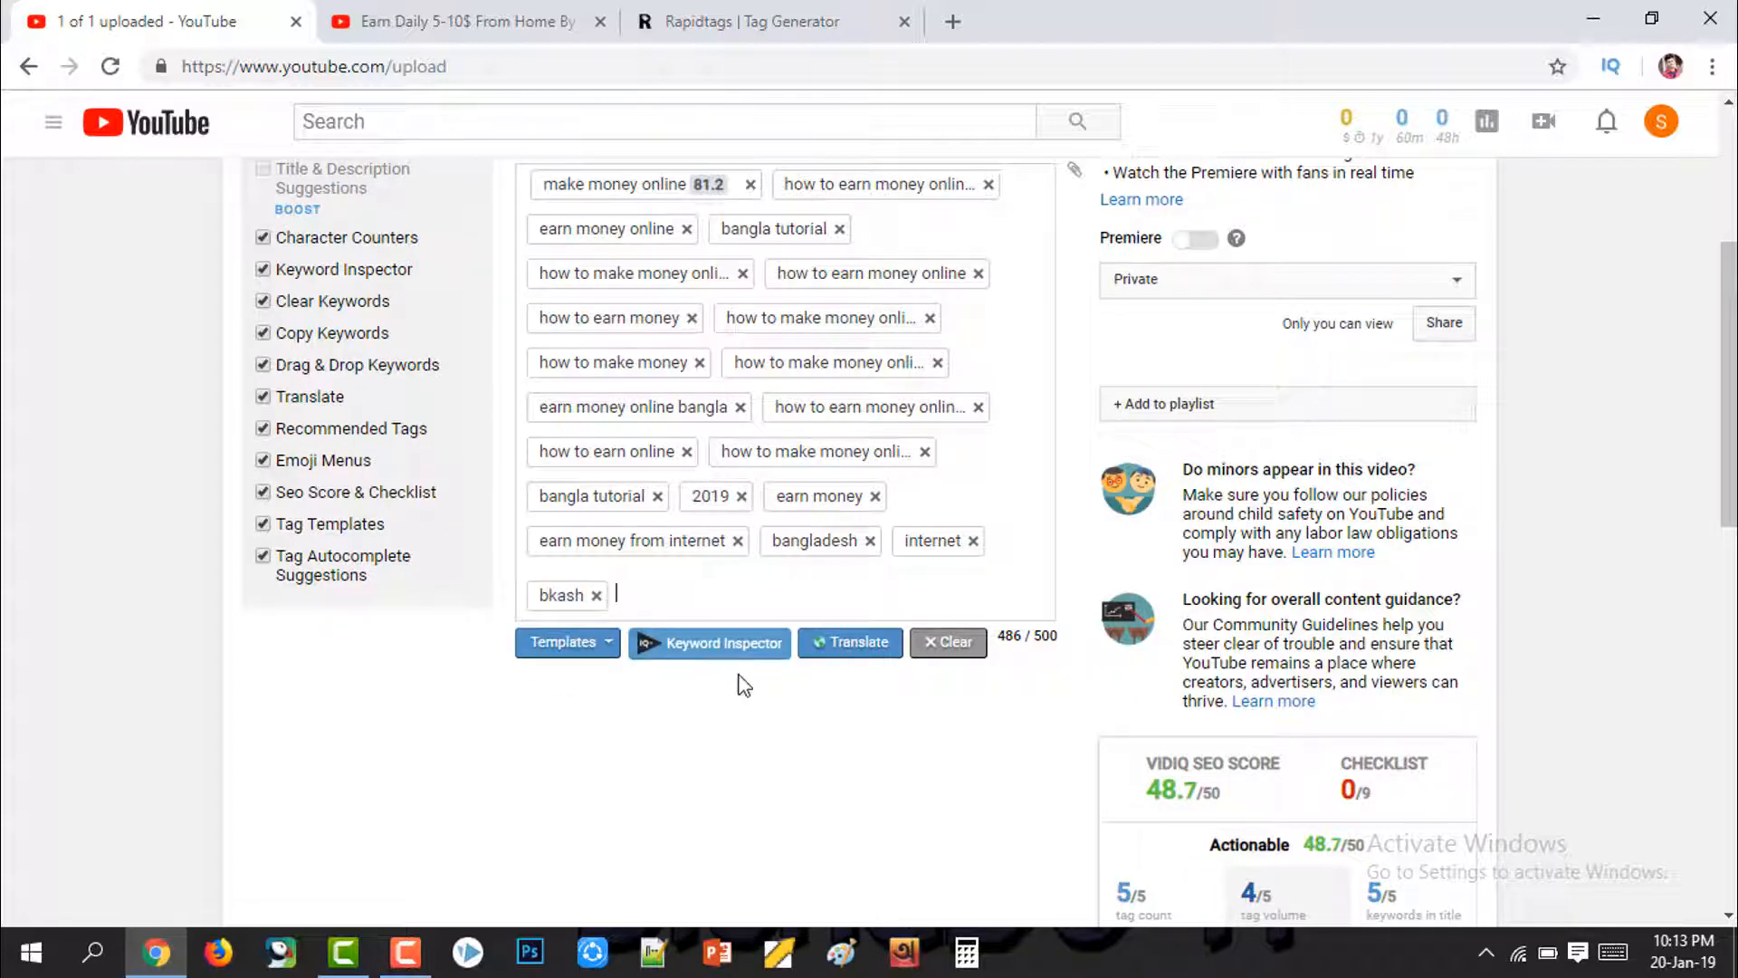
Step: Try the tag "bkash payment" after "bkash", check the tag character count and SEO score, and remove that tag
{"action": "type", "text": "bkash"}
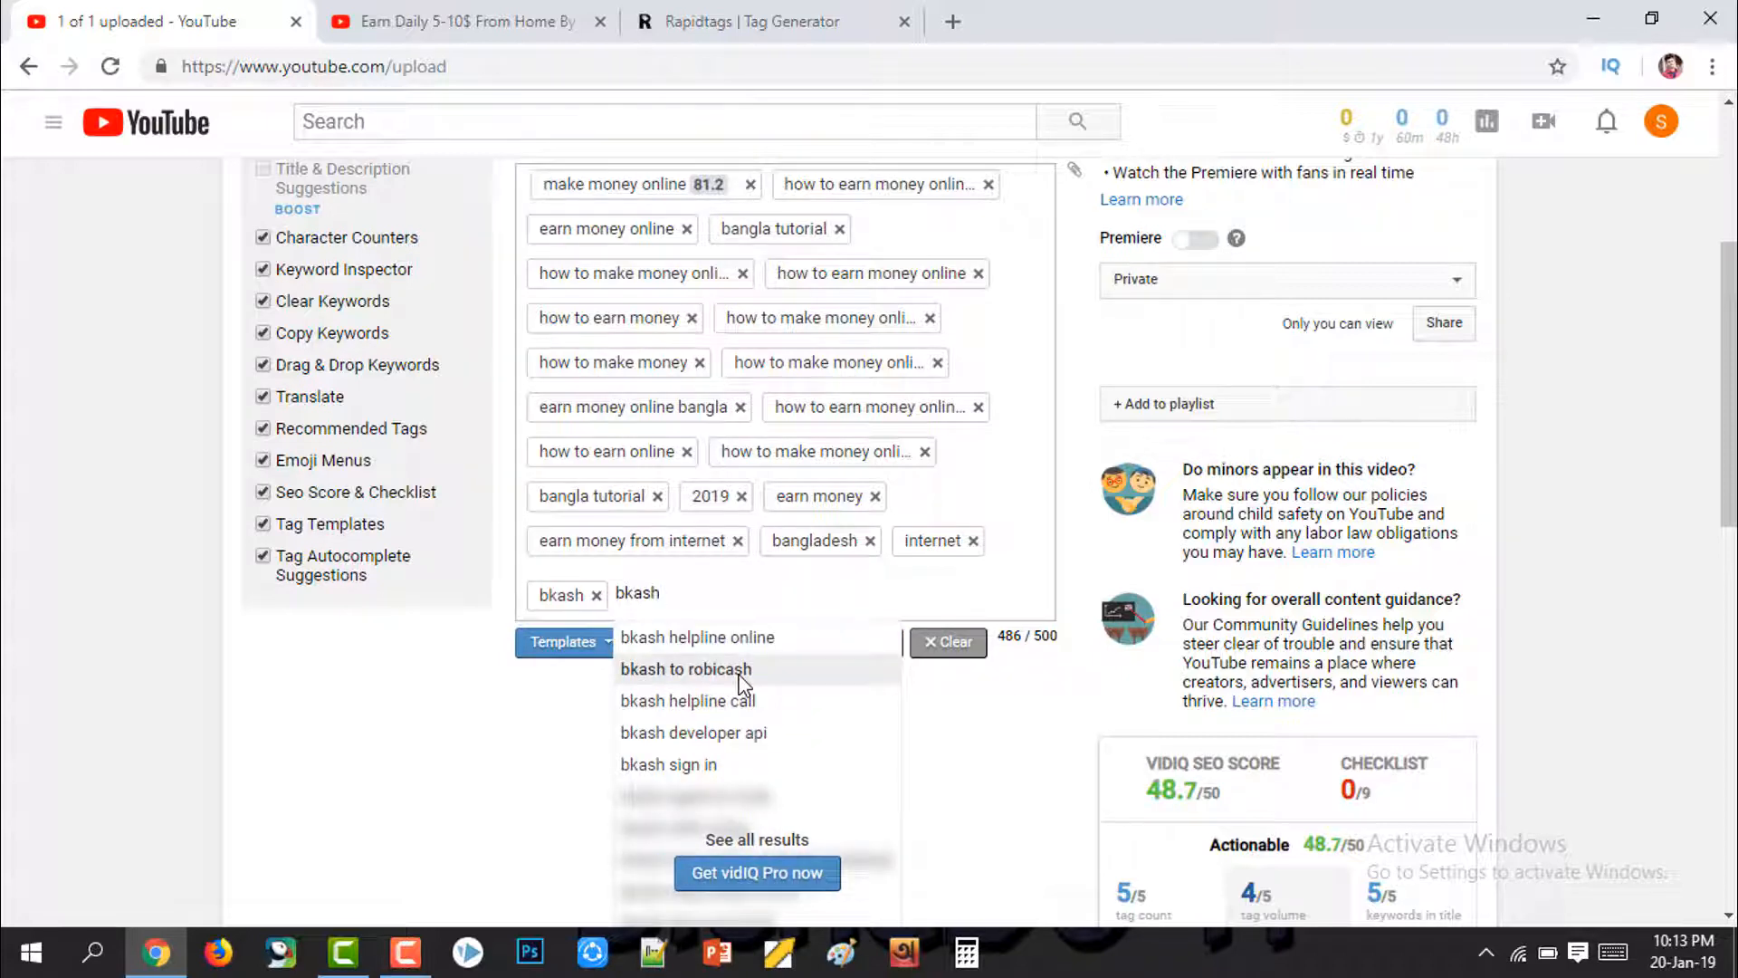
{"action": "type", "text": " pay"}
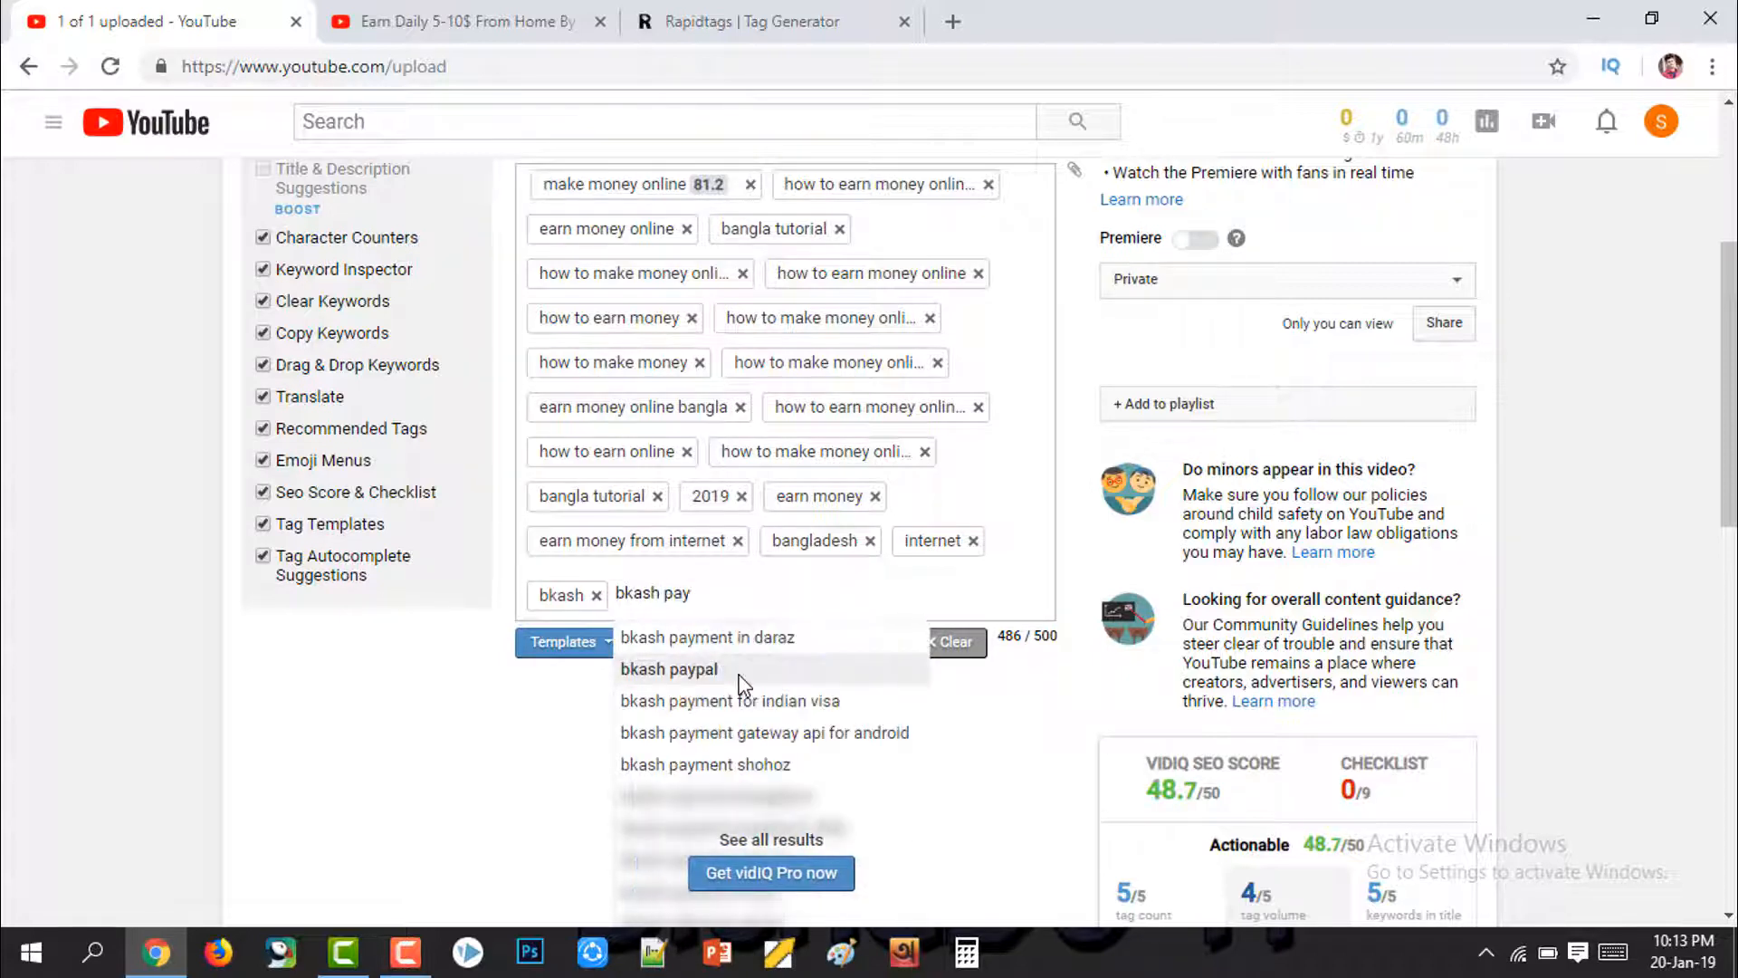
{"action": "type", "text": "ment"}
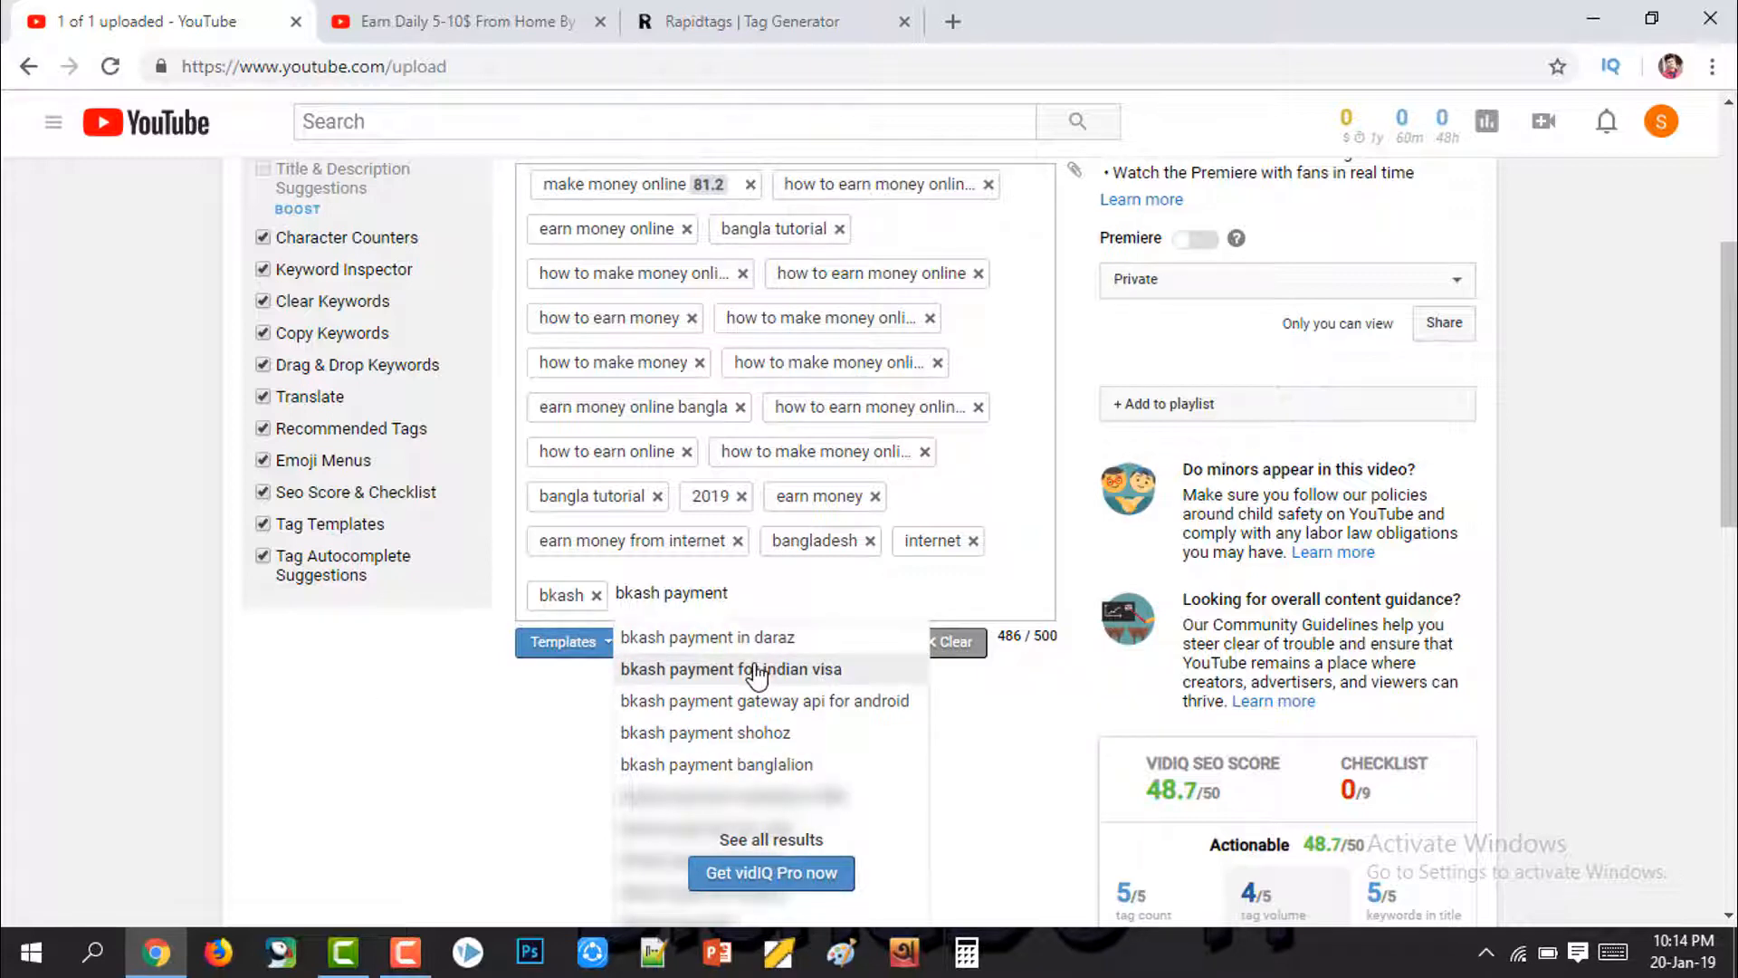
{"action": "key", "text": "Return"}
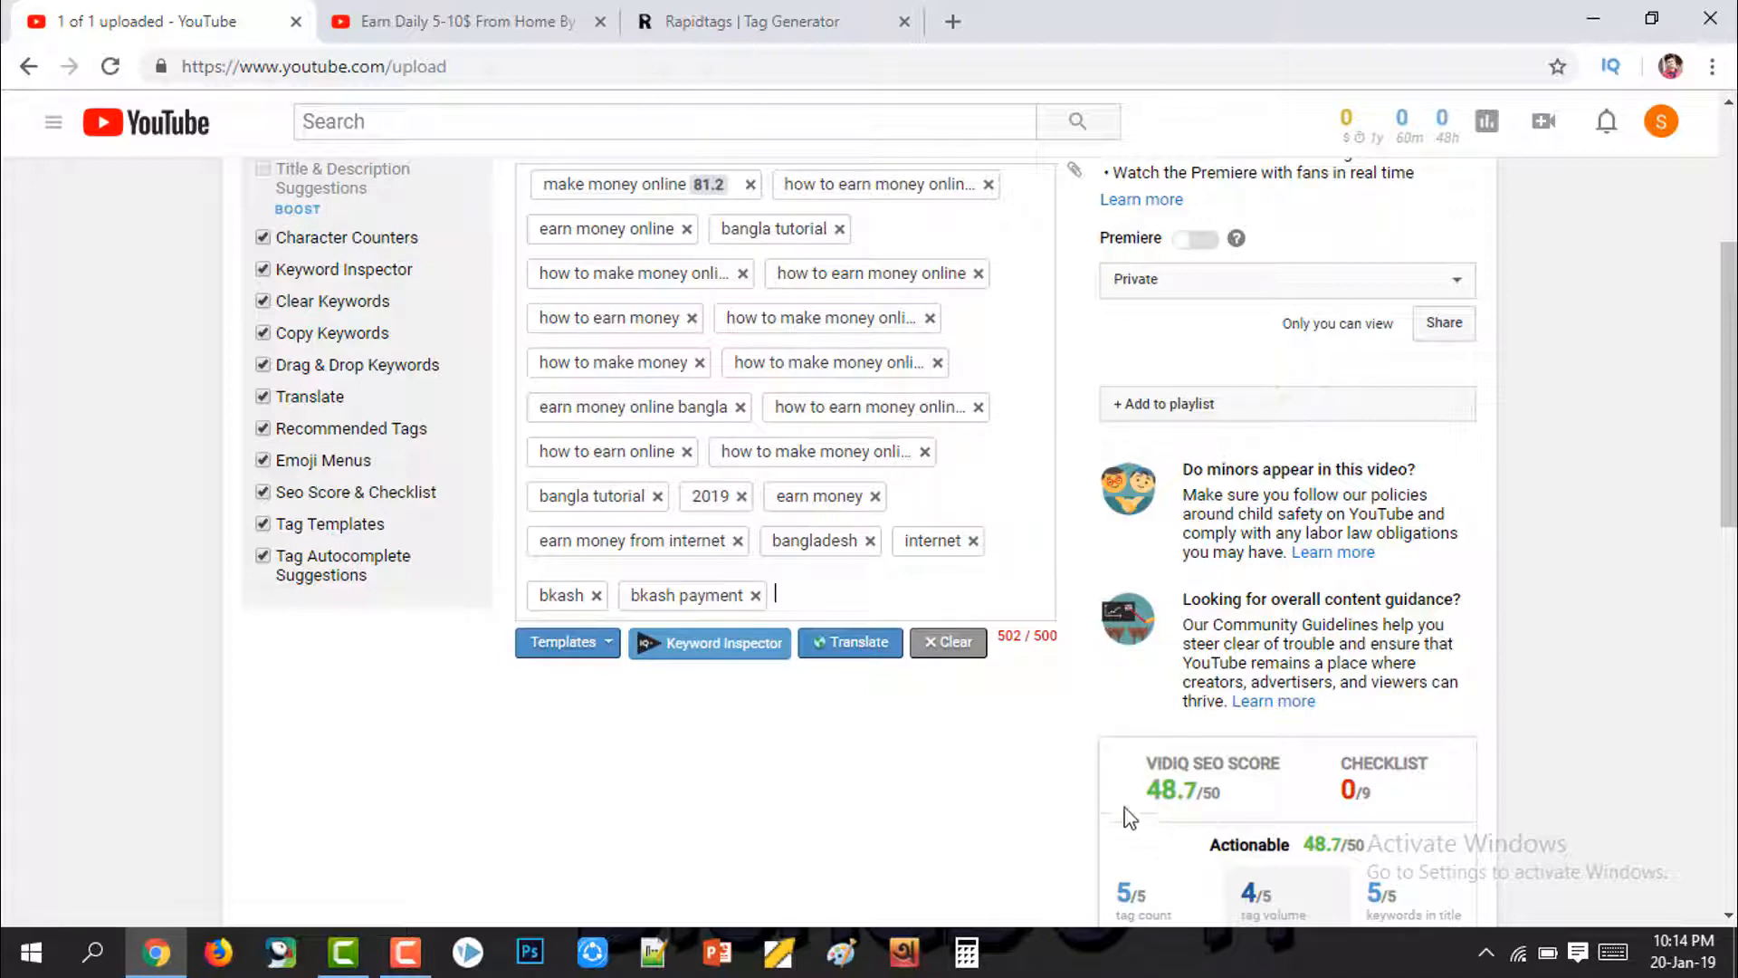
{"action": "scroll", "coordinate": [1131, 815], "scroll_direction": "down", "scroll_amount": 3}
{"action": "scroll", "coordinate": [1233, 549], "scroll_direction": "up", "scroll_amount": 1}
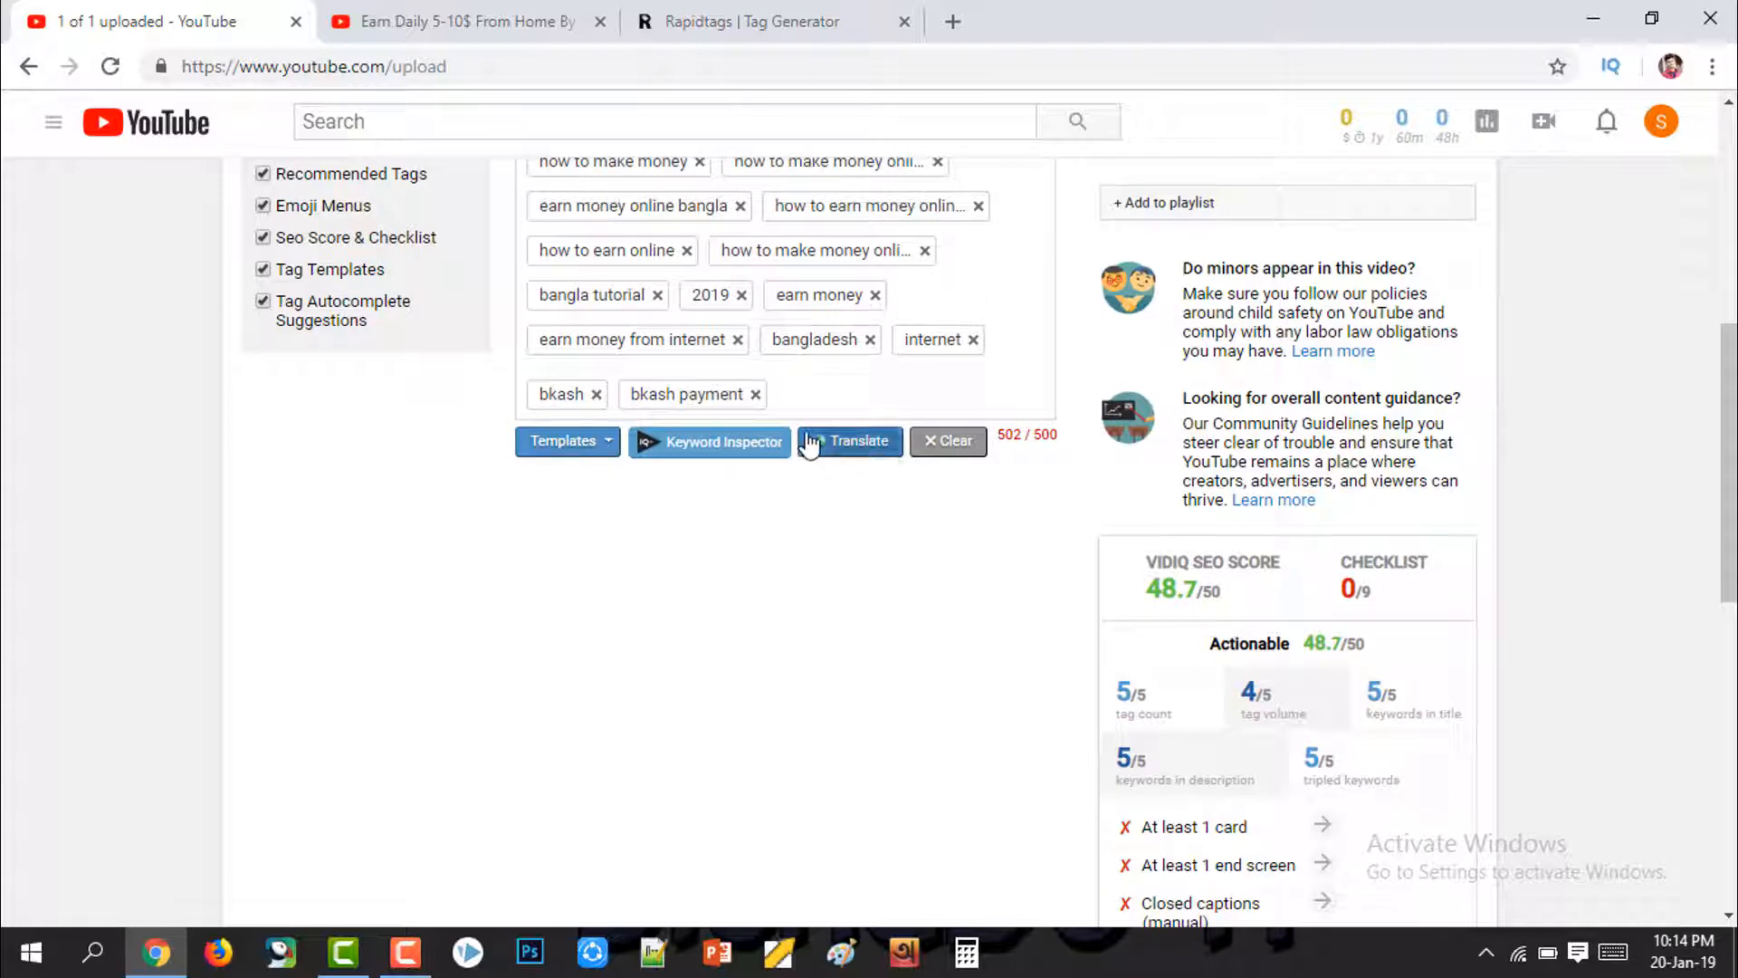
{"action": "key", "text": "BackSpace"}
{"action": "key", "text": "BackSpace"}
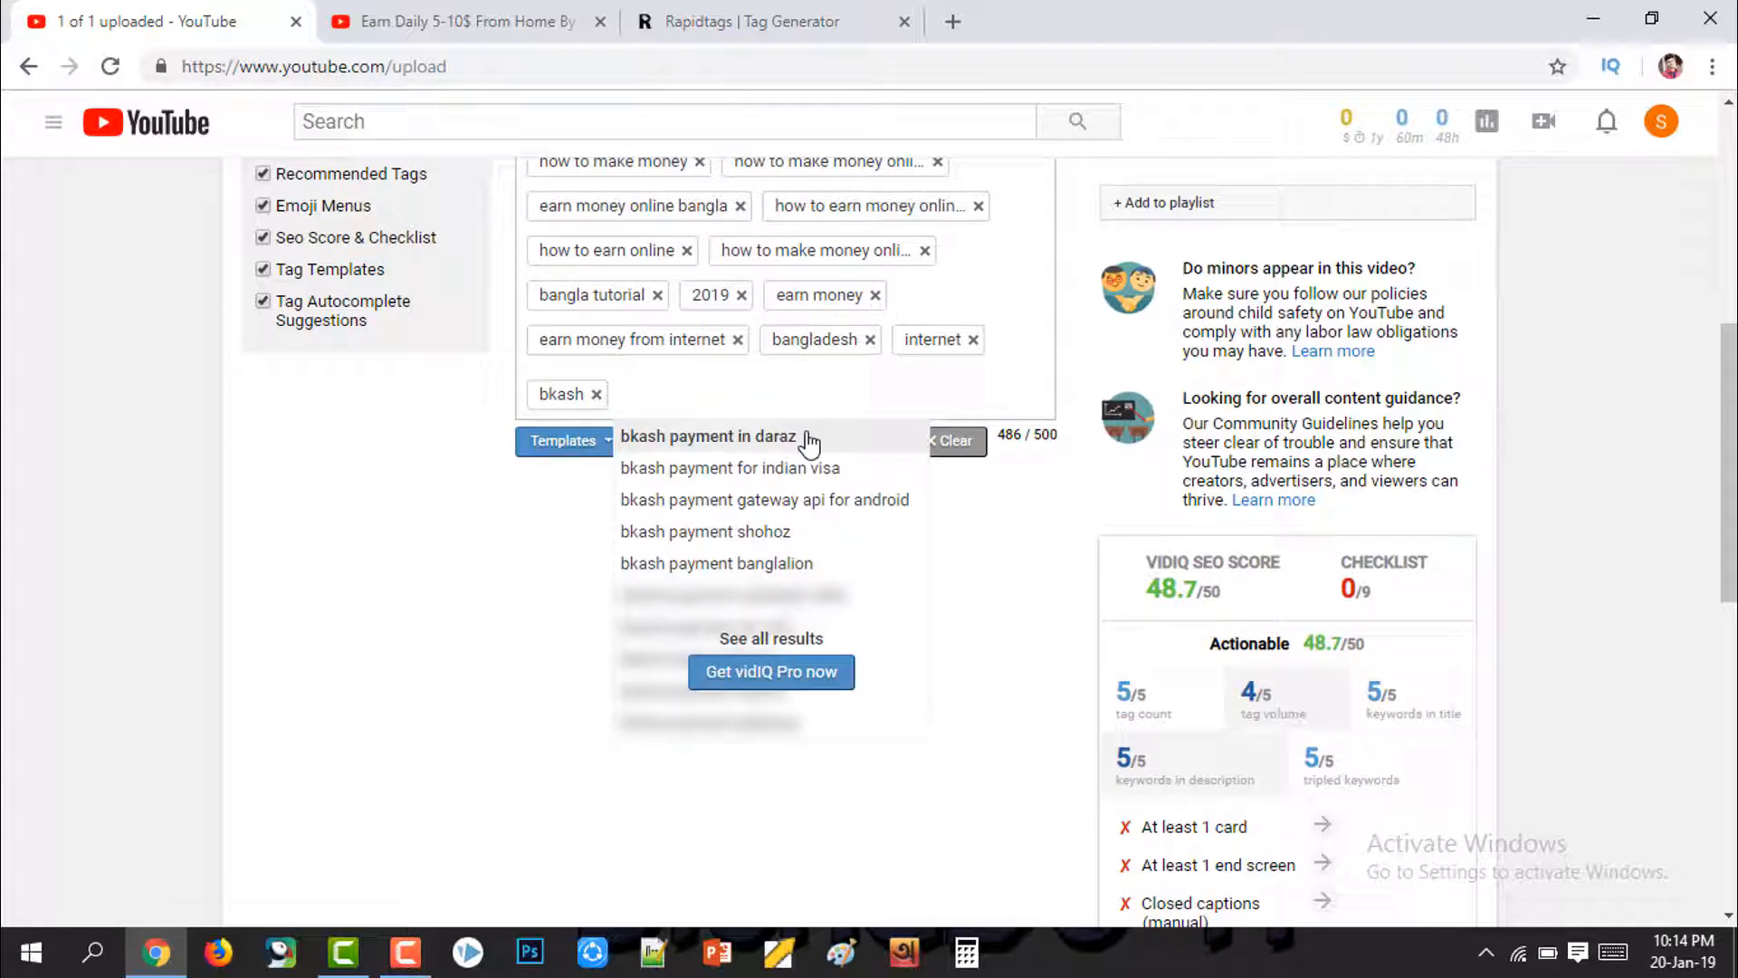
Step: Add the tag "bkash app" after "bkash" and check the vidIQ SEO score
{"action": "type", "text": "bkasp"}
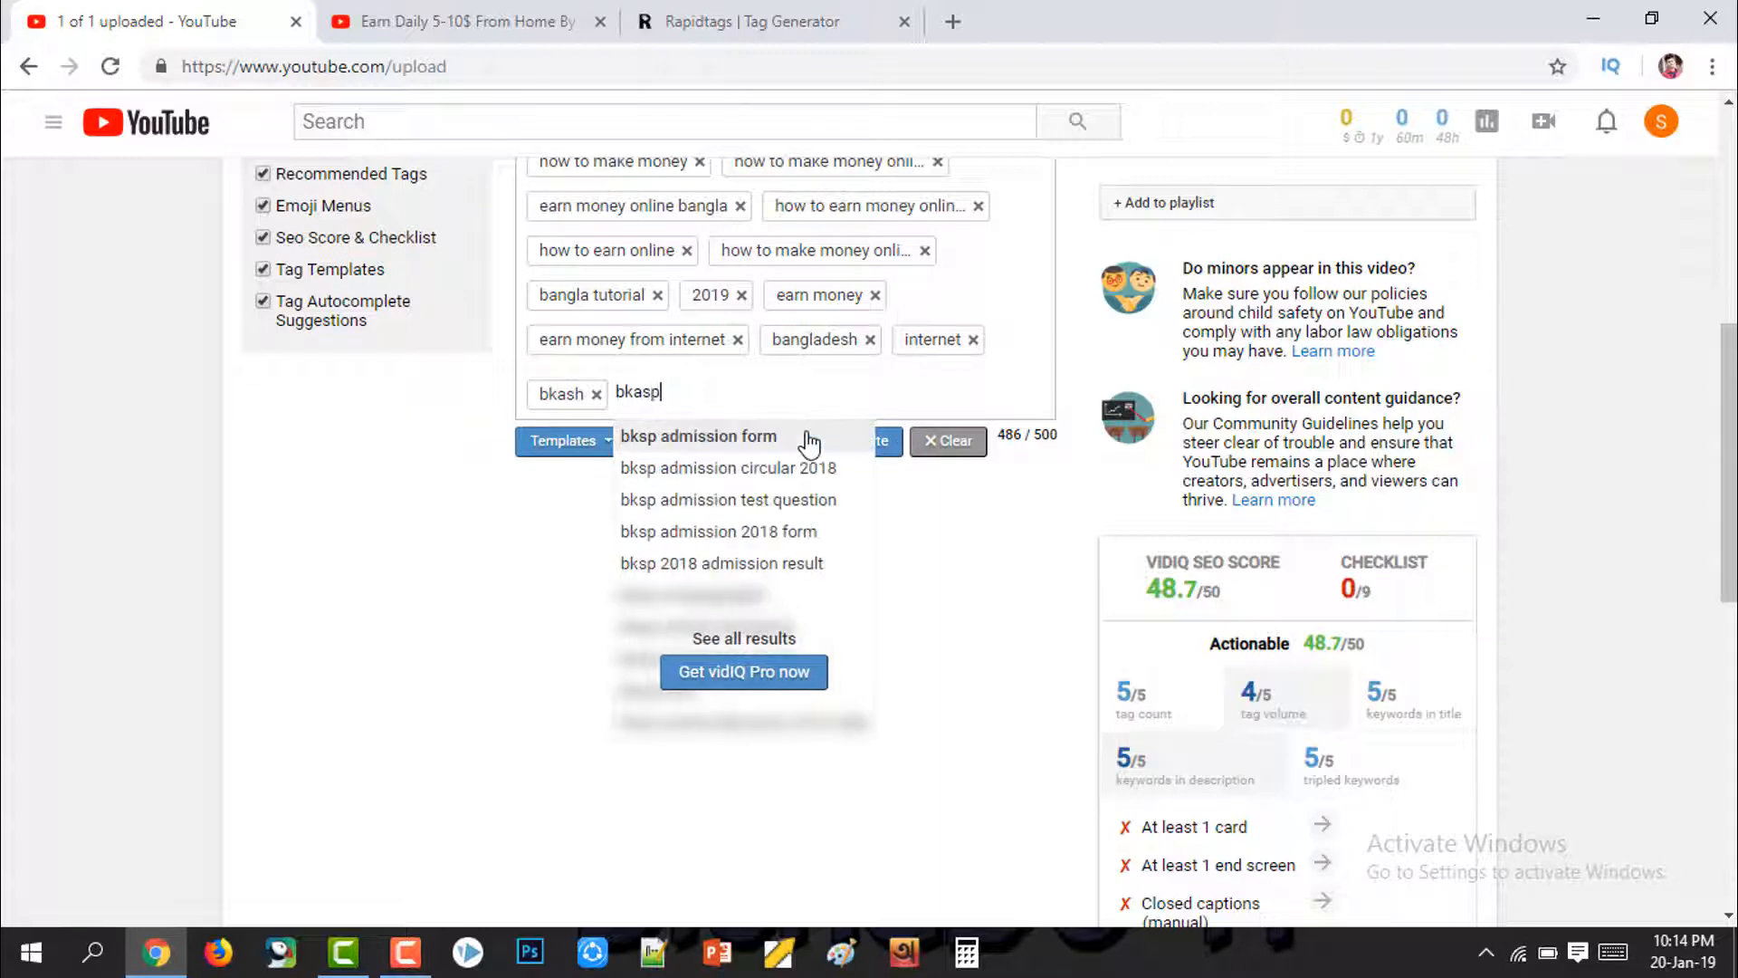
{"action": "scroll", "coordinate": [810, 443], "scroll_direction": "down", "scroll_amount": 1}
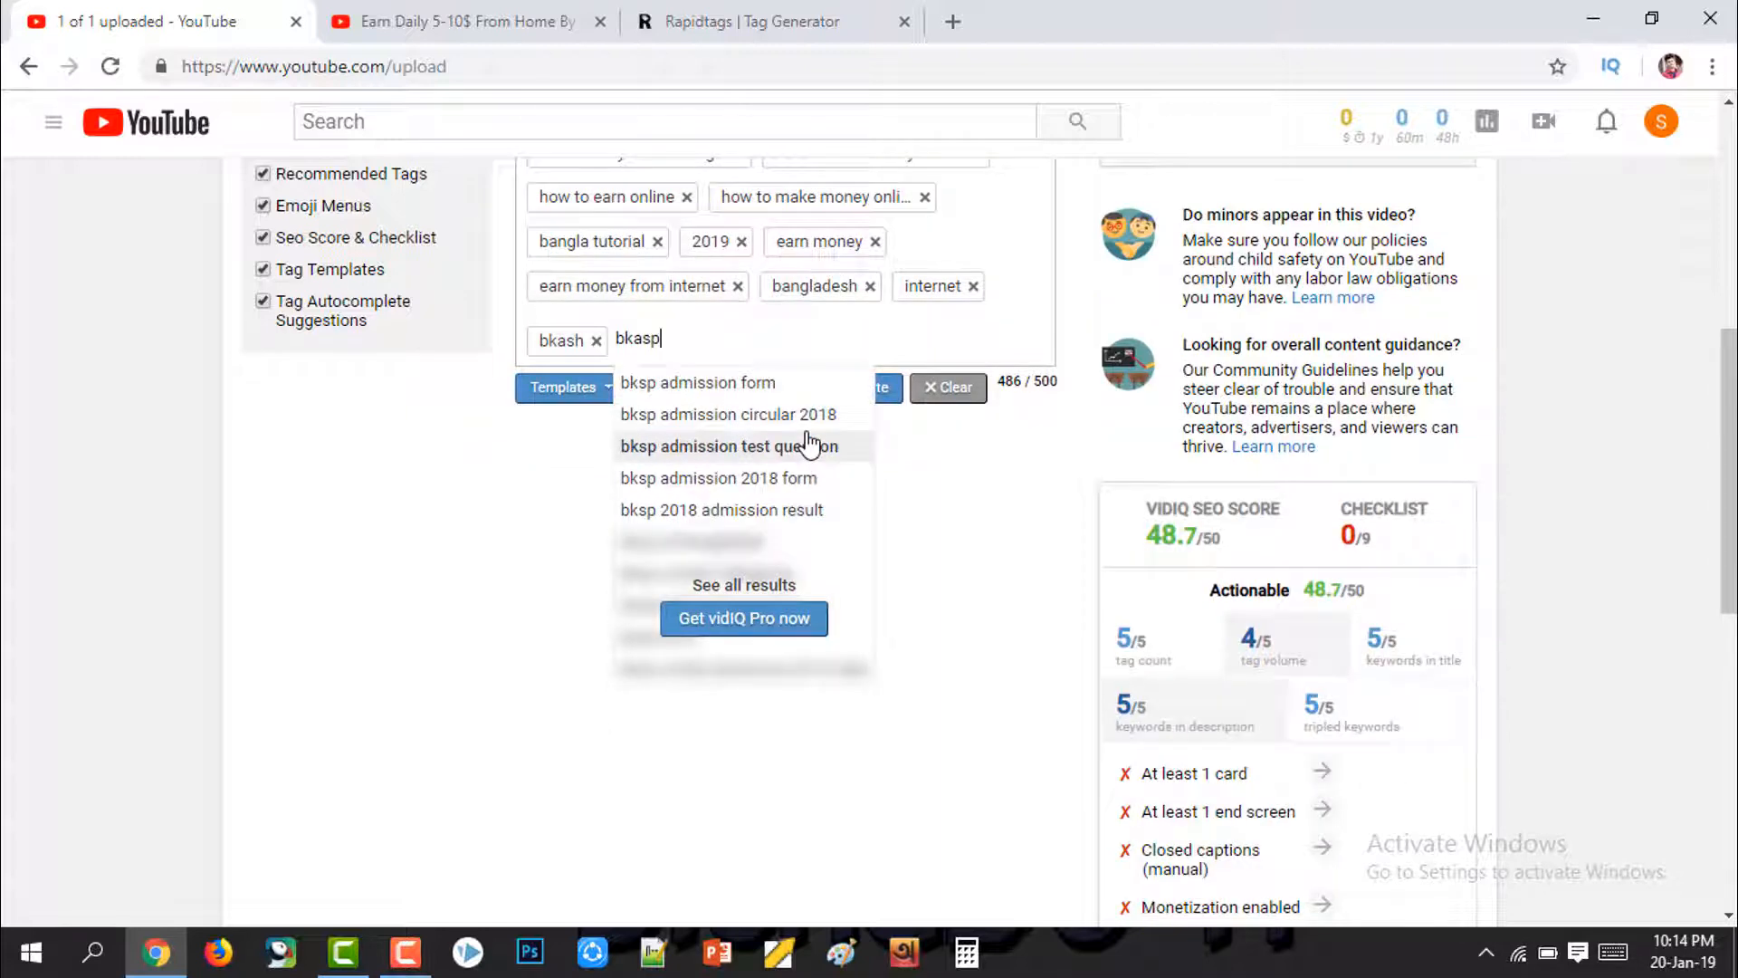
{"action": "key", "text": "BackSpace"}
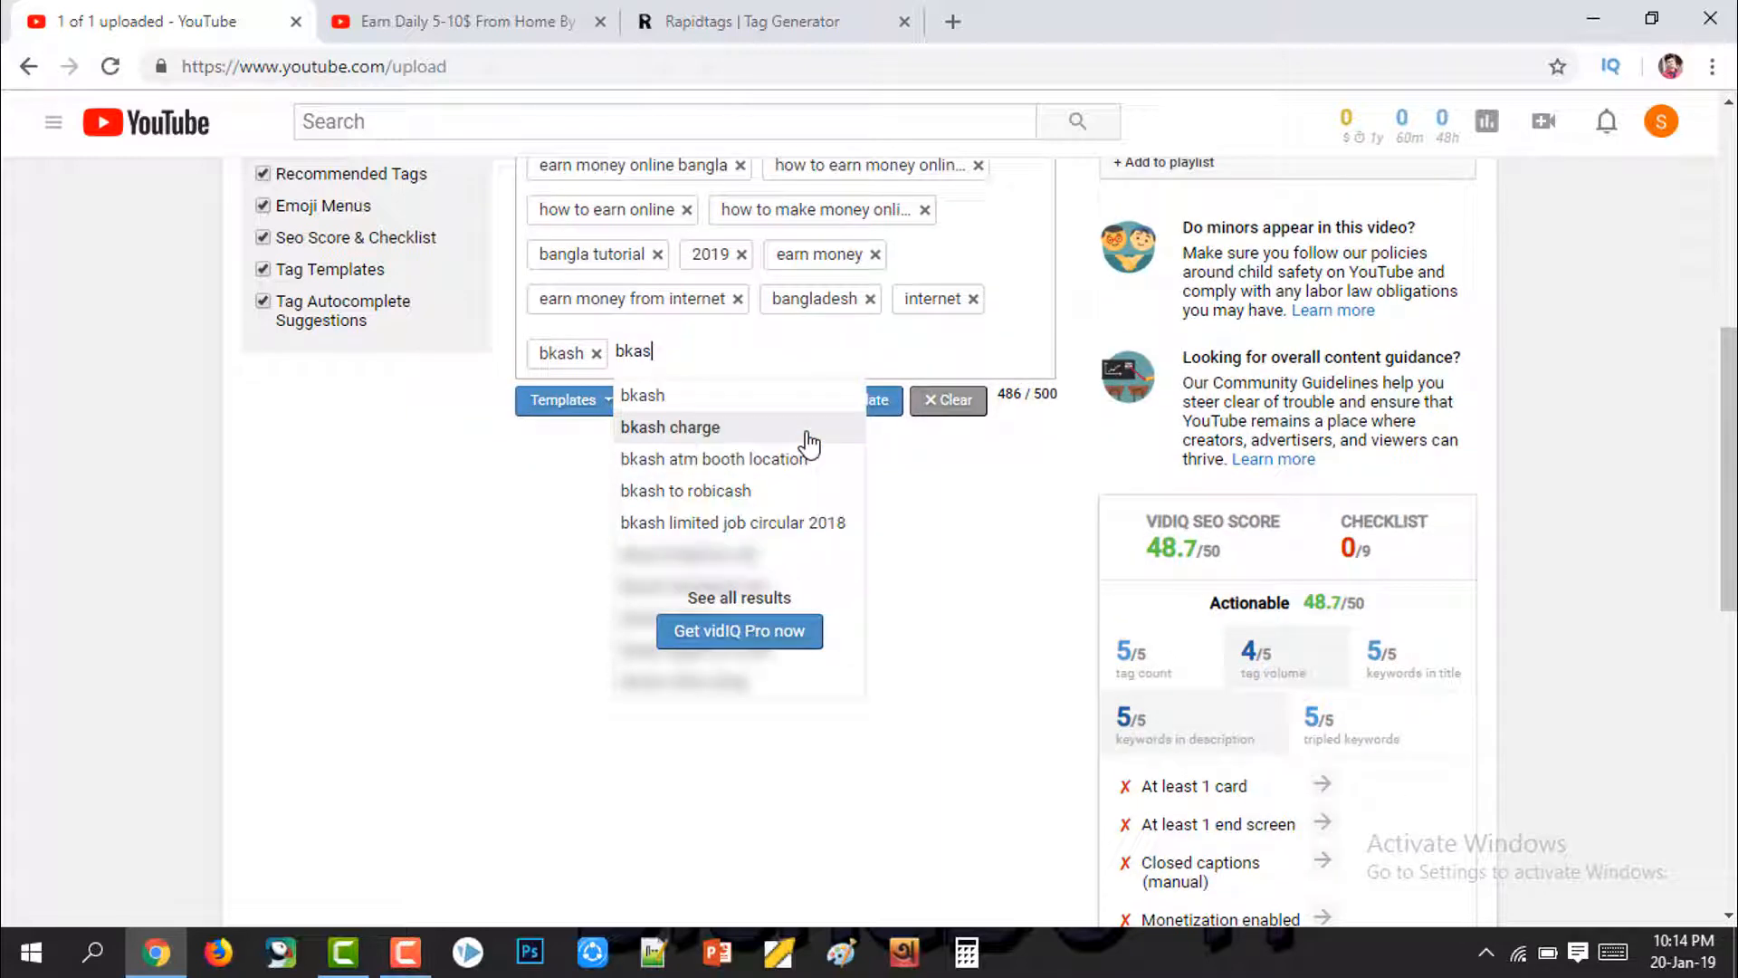
{"action": "type", "text": "h app."}
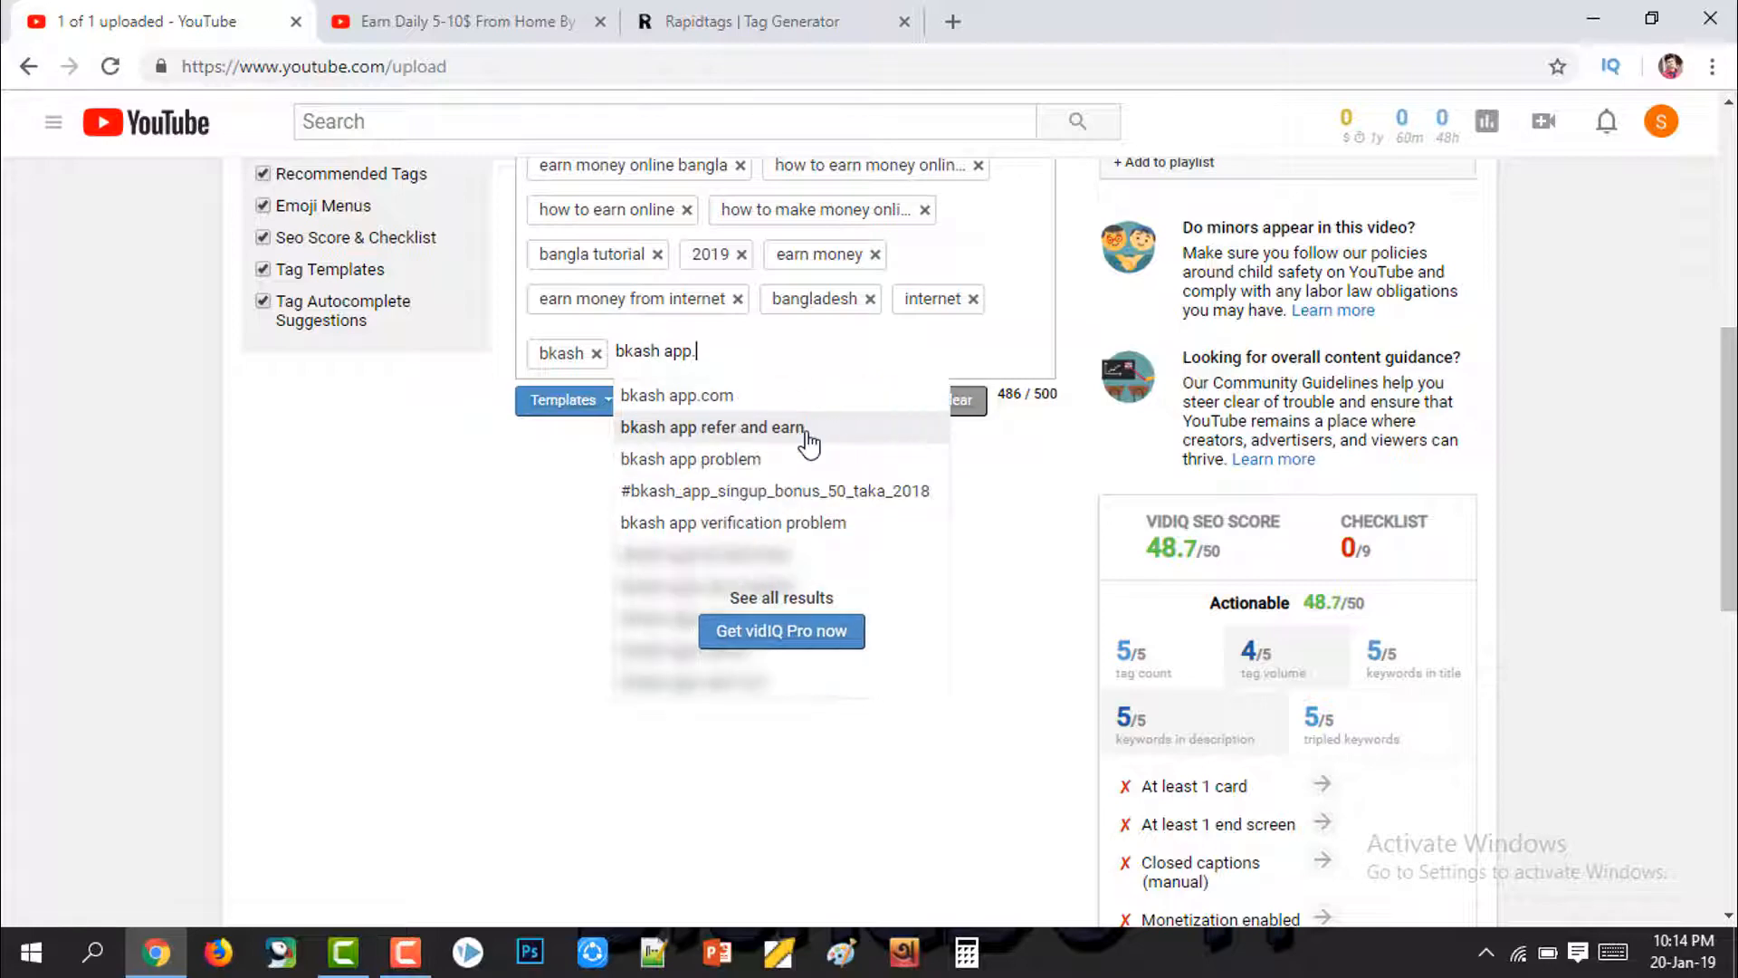
{"action": "key", "text": "BackSpace"}
{"action": "key", "text": "Return"}
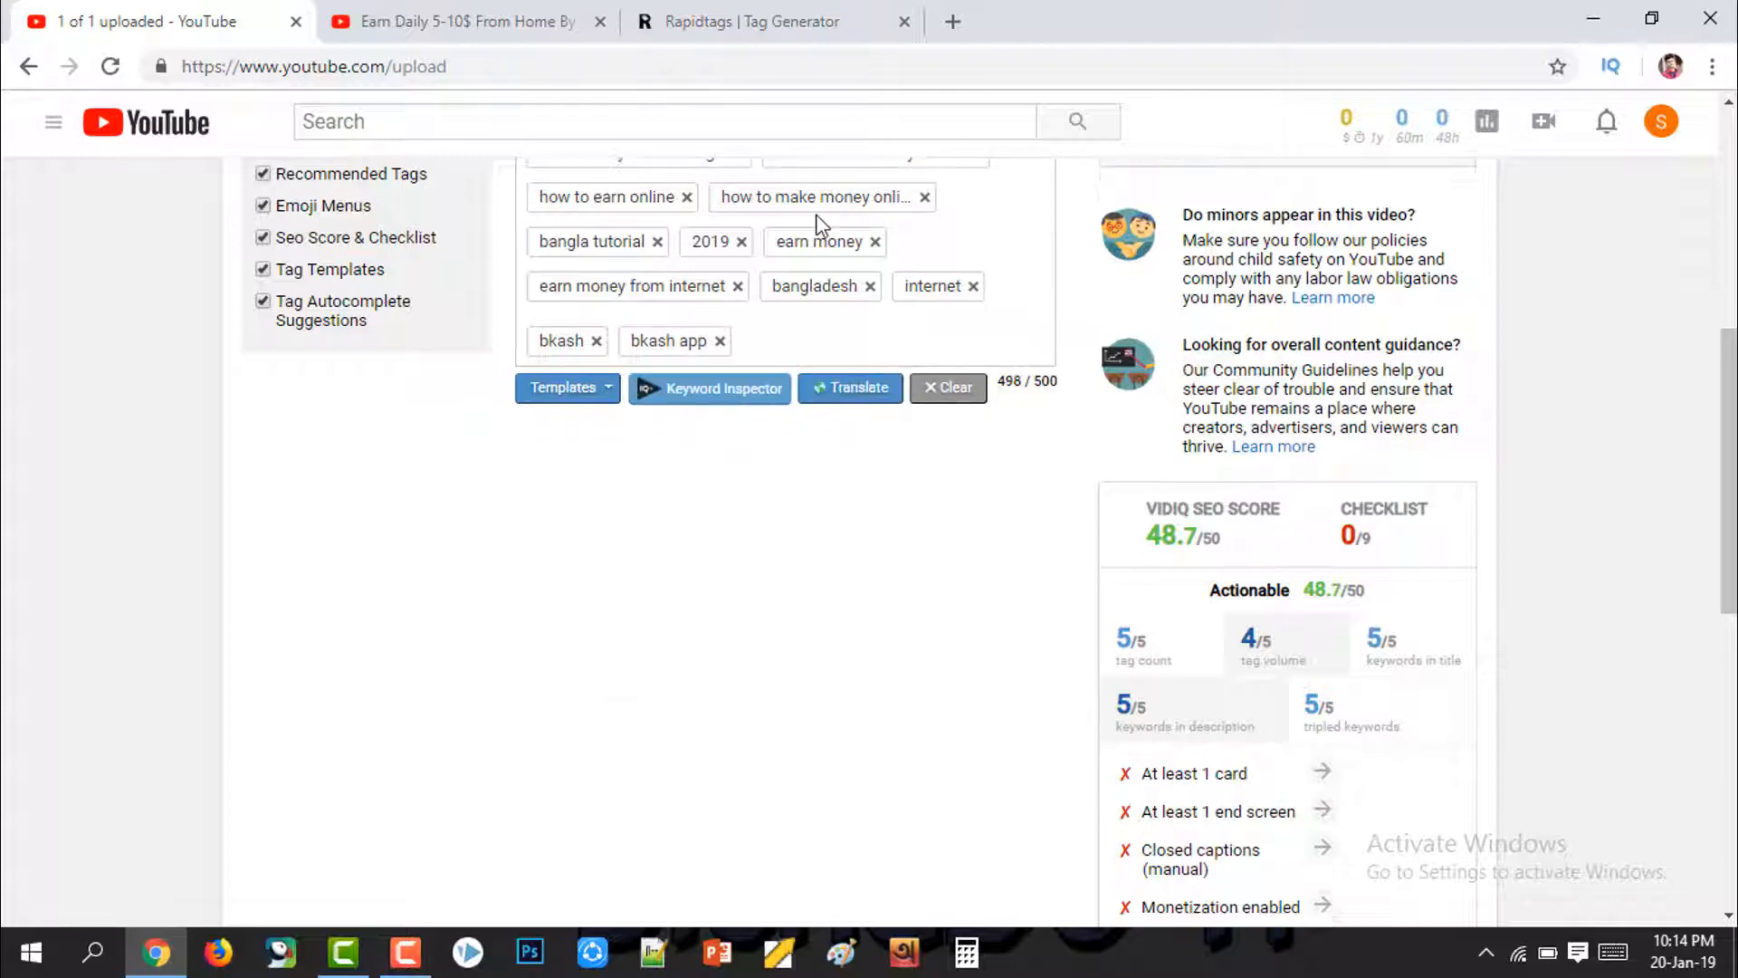
{"action": "scroll", "coordinate": [774, 625], "scroll_direction": "down", "scroll_amount": 4}
{"action": "scroll", "coordinate": [958, 647], "scroll_direction": "up", "scroll_amount": 6}
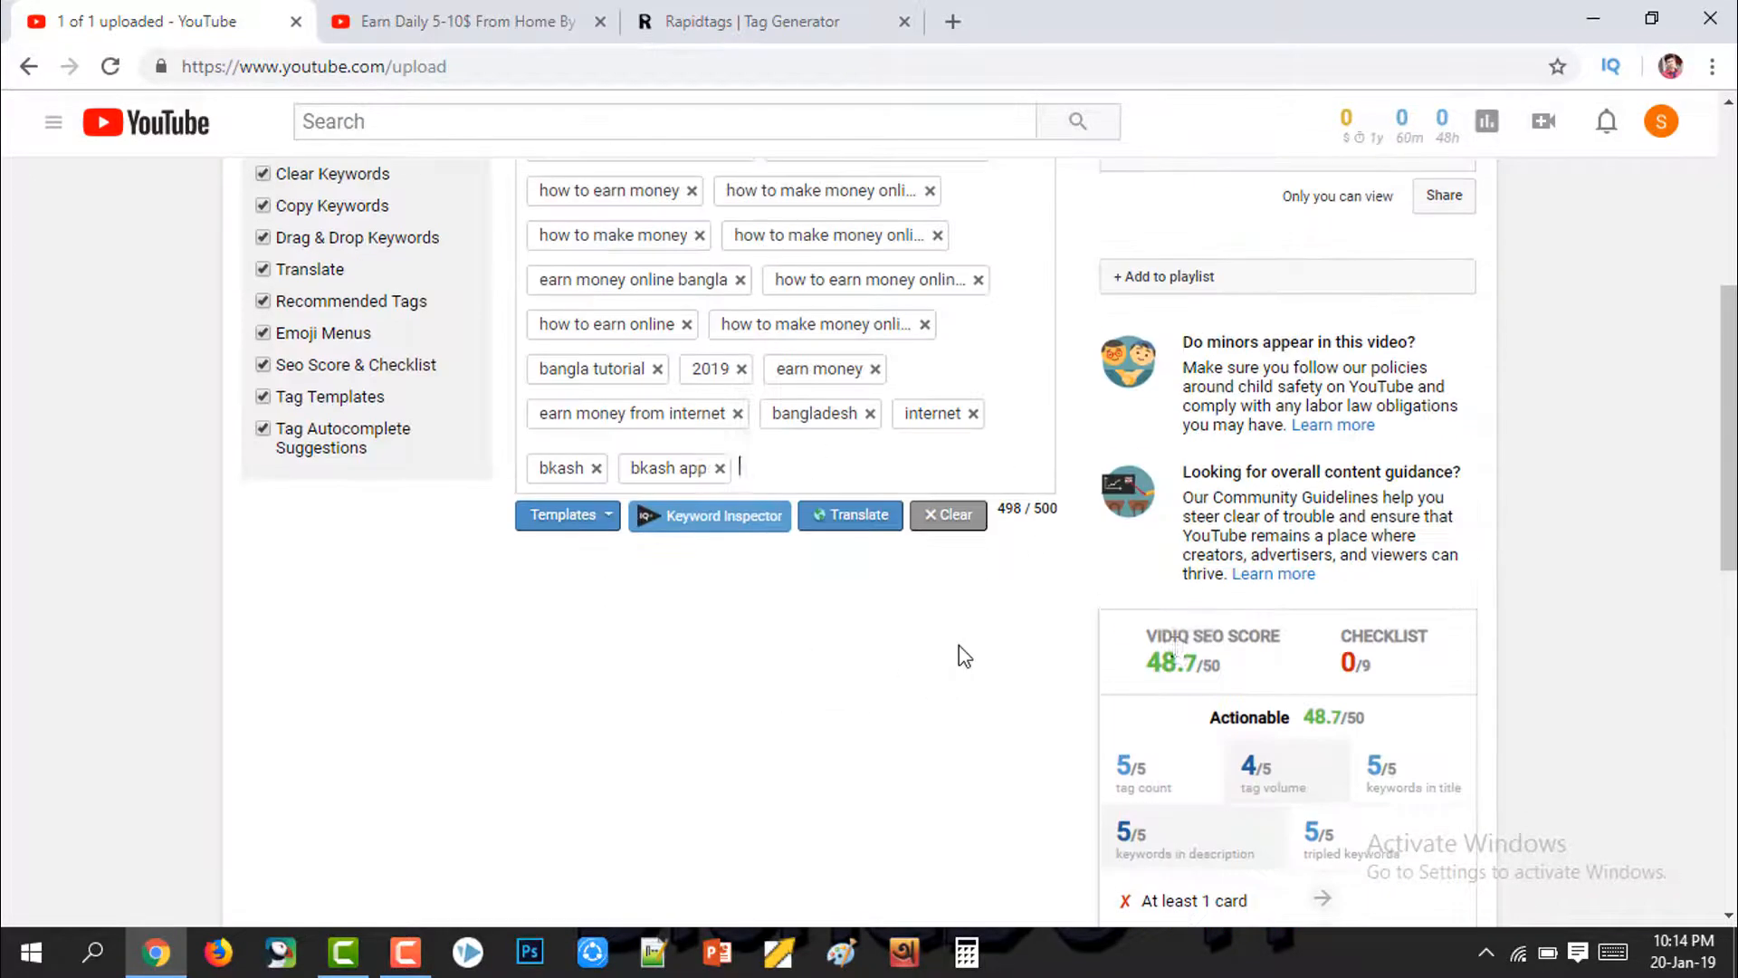
{"action": "scroll", "coordinate": [883, 703], "scroll_direction": "up", "scroll_amount": 5}
{"action": "scroll", "coordinate": [869, 715], "scroll_direction": "down", "scroll_amount": 4}
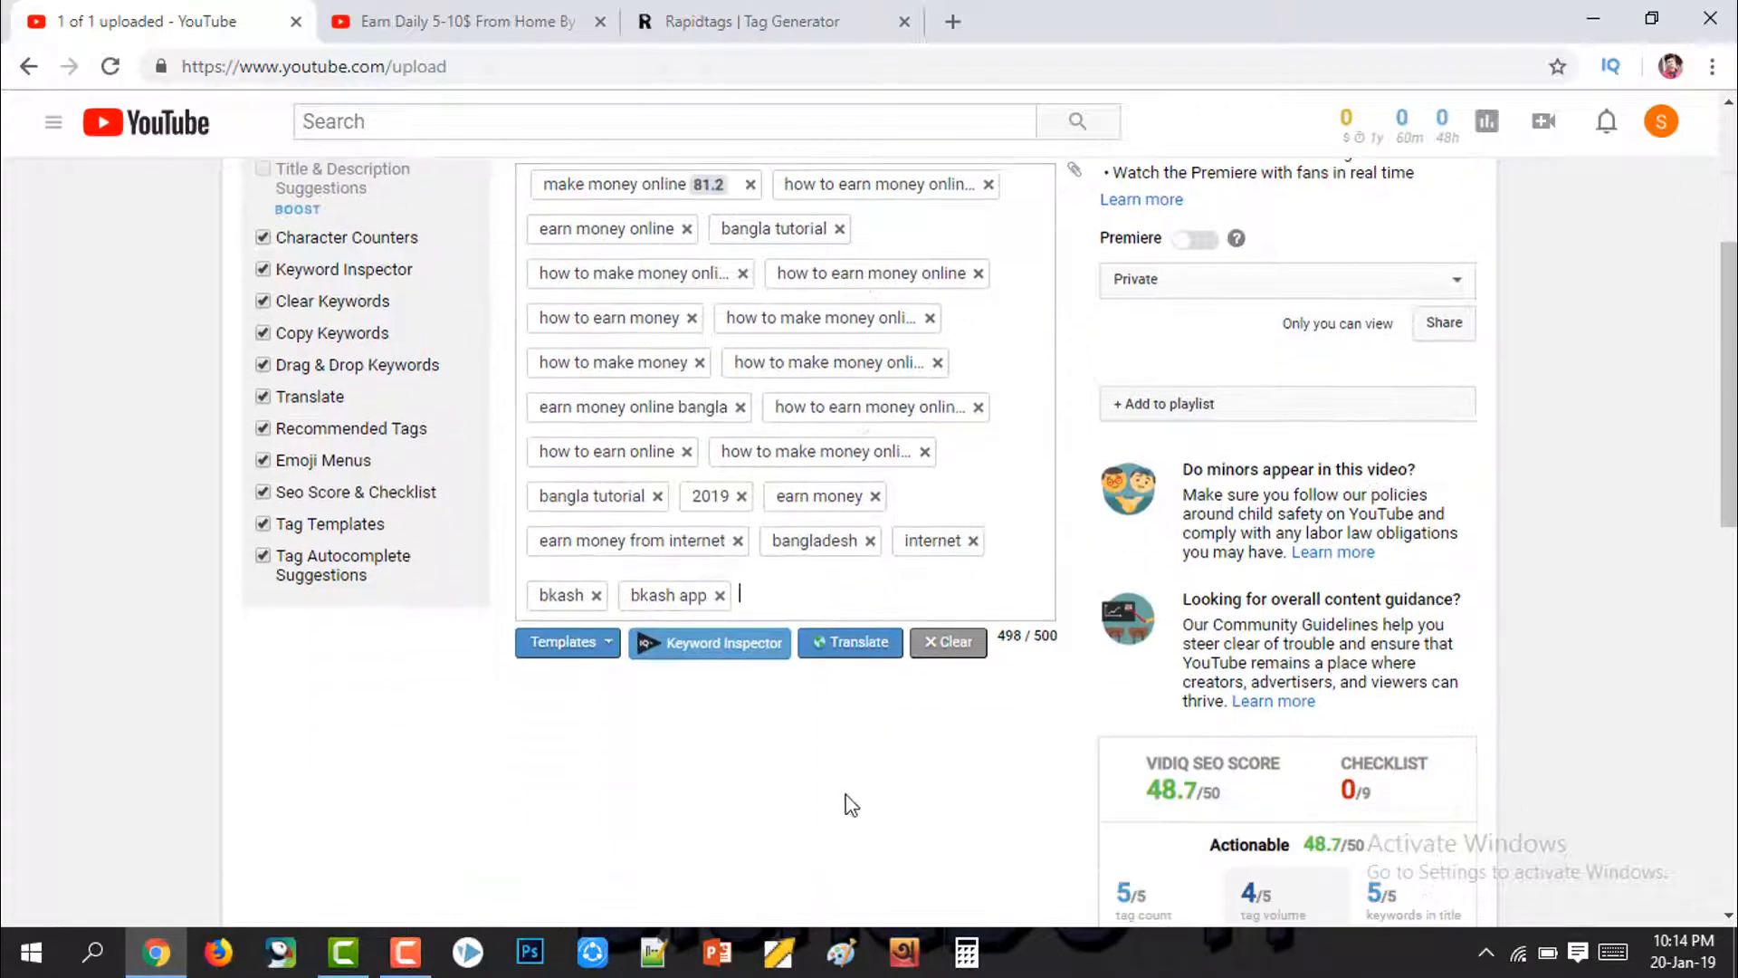
Step: Insert the line "some extra keywords :" in the description, one blank line below "Please Support me altime."
{"action": "scroll", "coordinate": [815, 770], "scroll_direction": "up", "scroll_amount": 1}
{"action": "scroll", "coordinate": [806, 751], "scroll_direction": "up", "scroll_amount": 2}
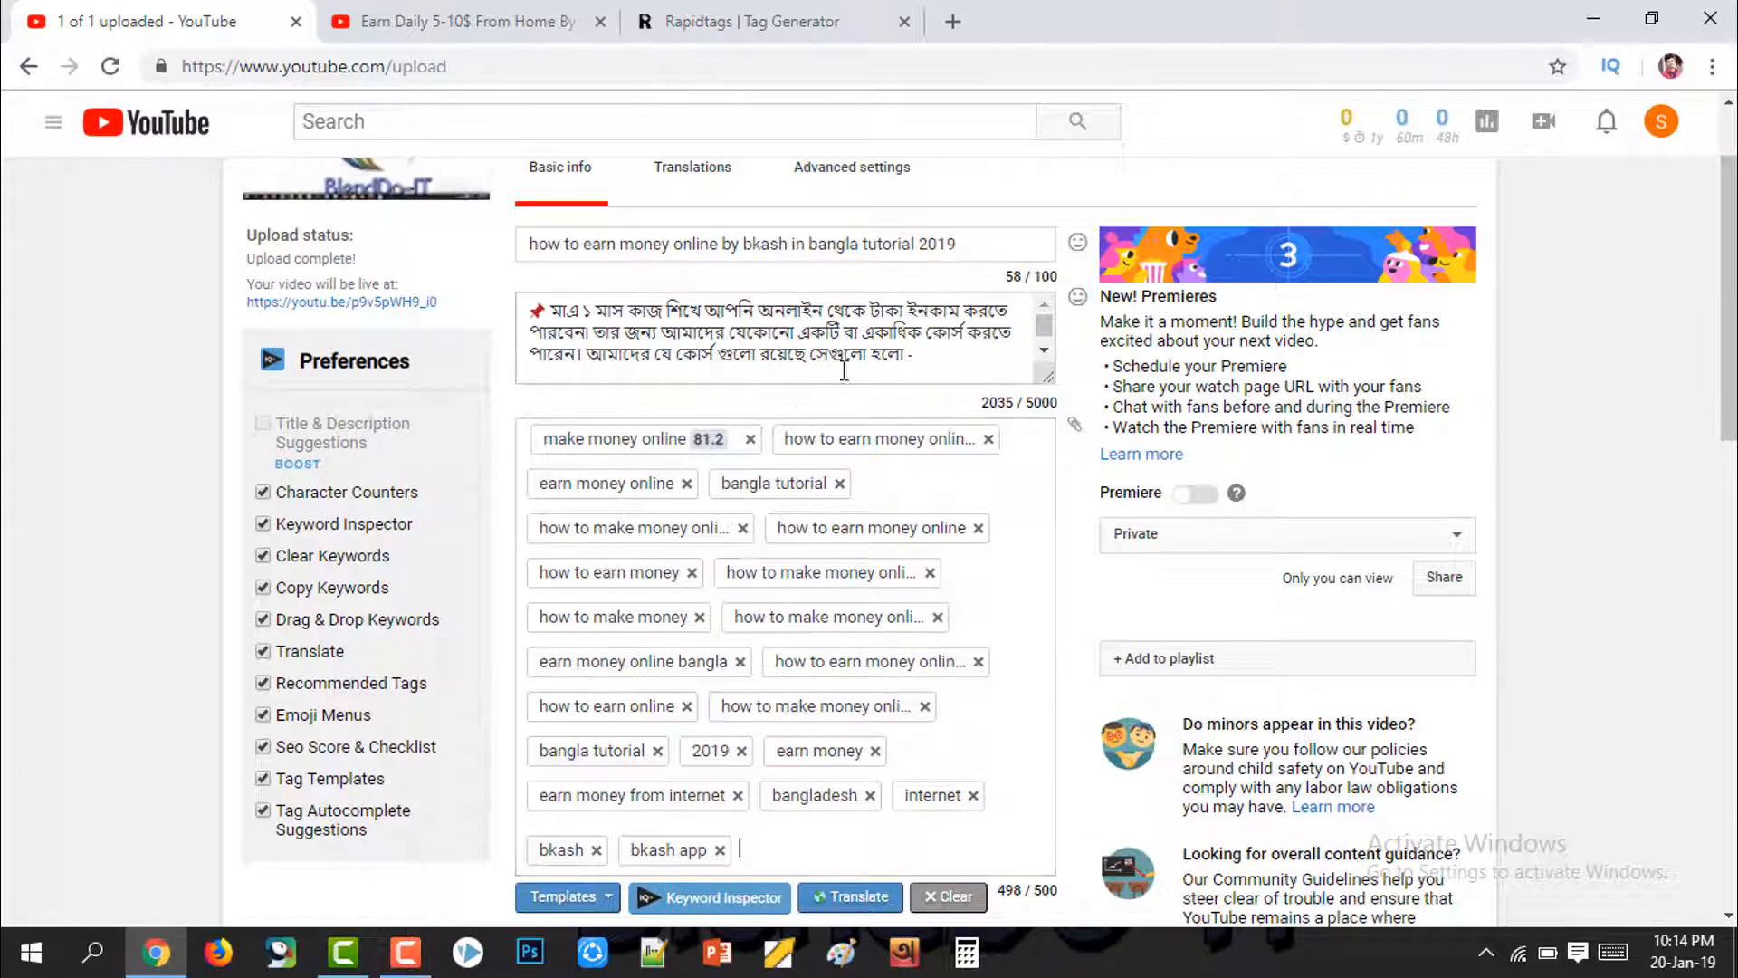
{"action": "scroll", "coordinate": [710, 347], "scroll_direction": "down", "scroll_amount": 10}
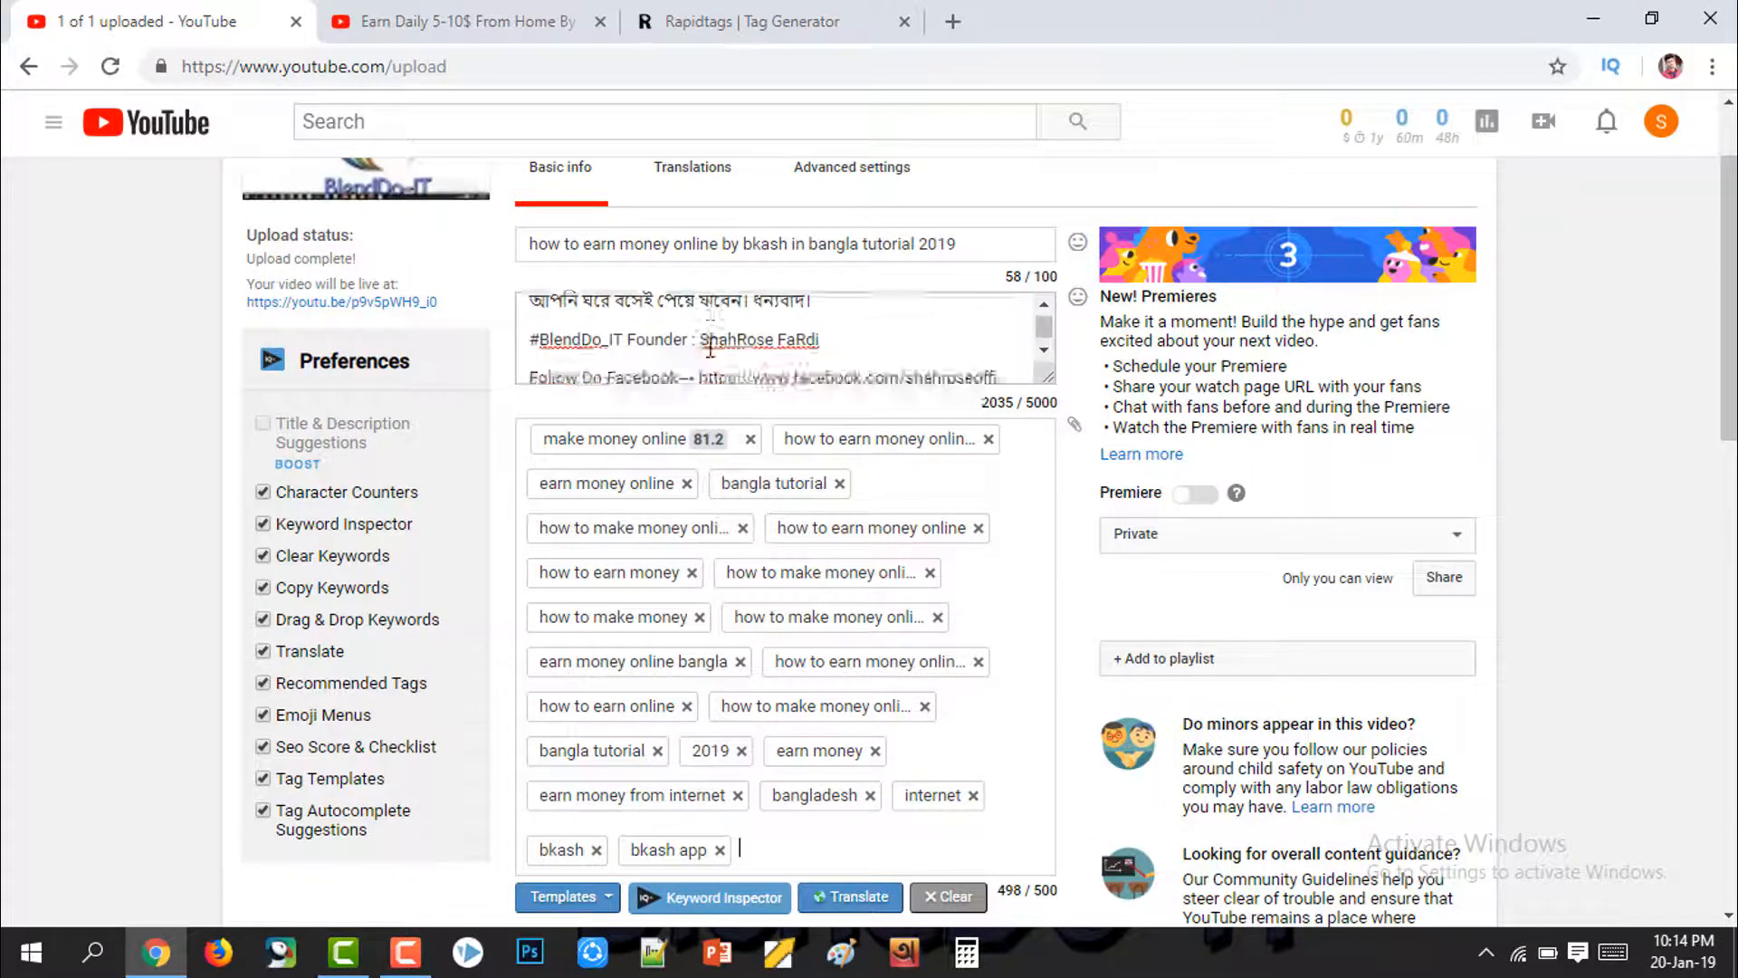
{"action": "scroll", "coordinate": [711, 347], "scroll_direction": "up", "scroll_amount": 3}
{"action": "scroll", "coordinate": [711, 347], "scroll_direction": "down", "scroll_amount": 1}
{"action": "scroll", "coordinate": [711, 347], "scroll_direction": "up", "scroll_amount": 2}
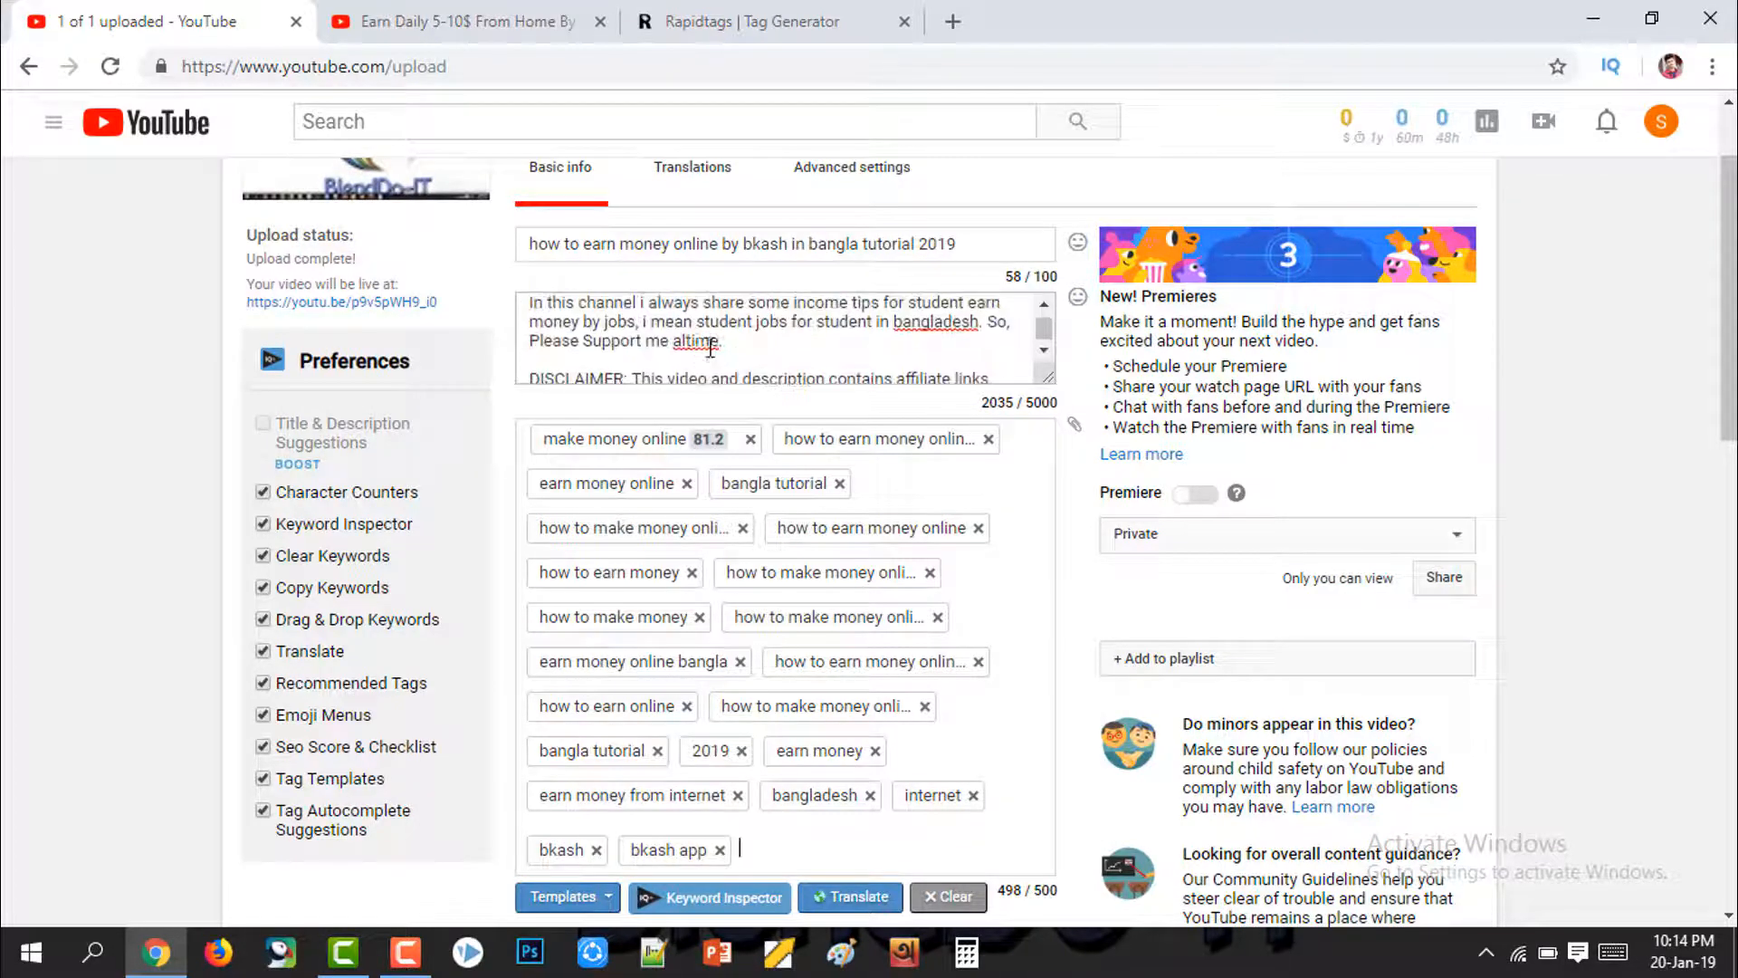
{"action": "left_click", "coordinate": [734, 342]}
{"action": "key", "text": "Return"}
{"action": "key", "text": "Return"}
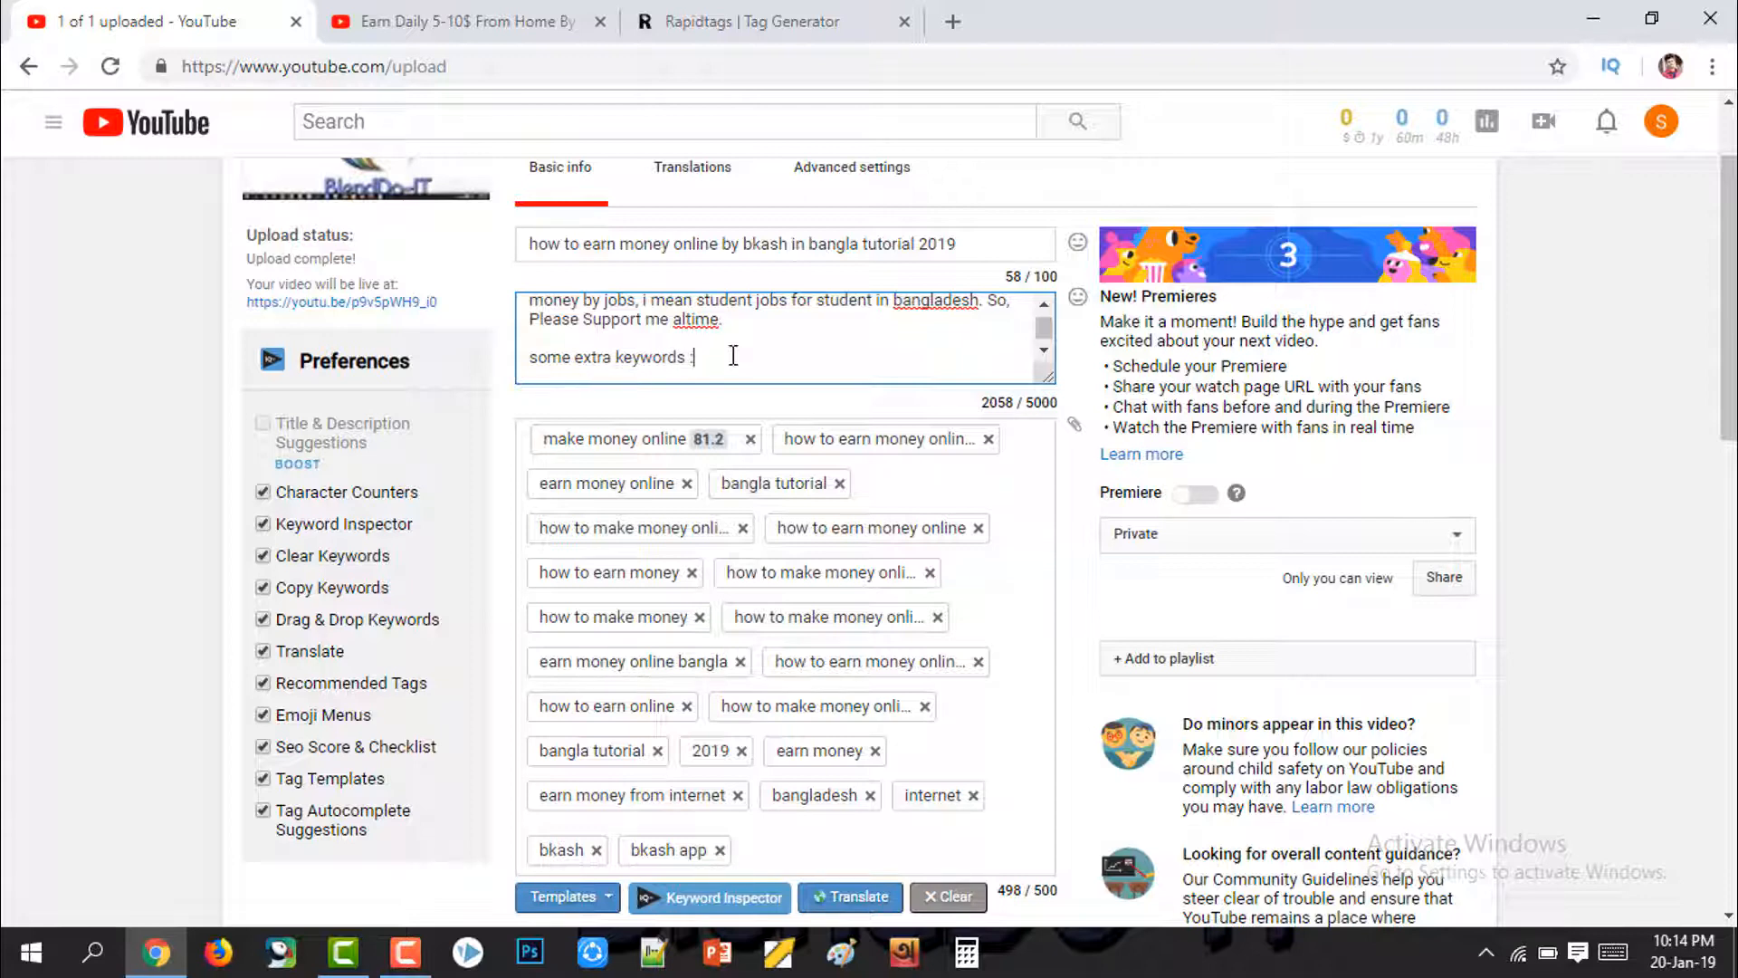
Step: Copy "earn money online by bkash" from the title and generate tags for that phrase in Rapidtags
{"action": "scroll", "coordinate": [733, 355], "scroll_direction": "up", "scroll_amount": 3}
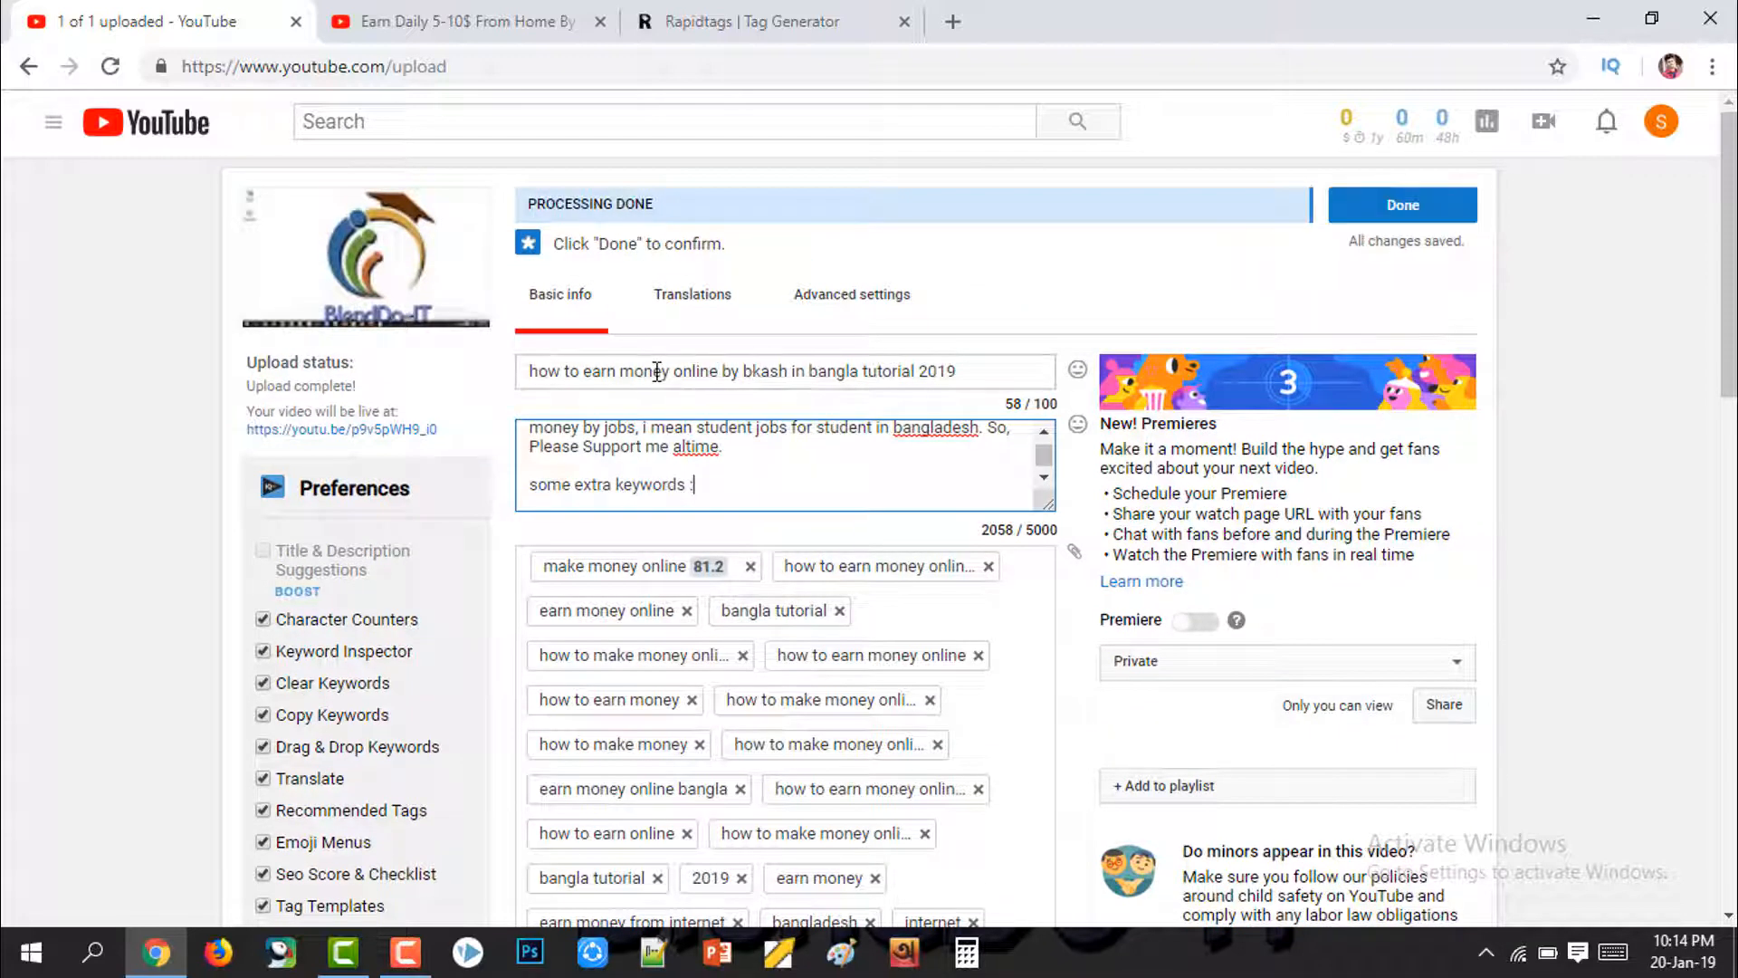
{"action": "left_click_drag", "start_coordinate": [585, 370], "coordinate": [791, 374]}
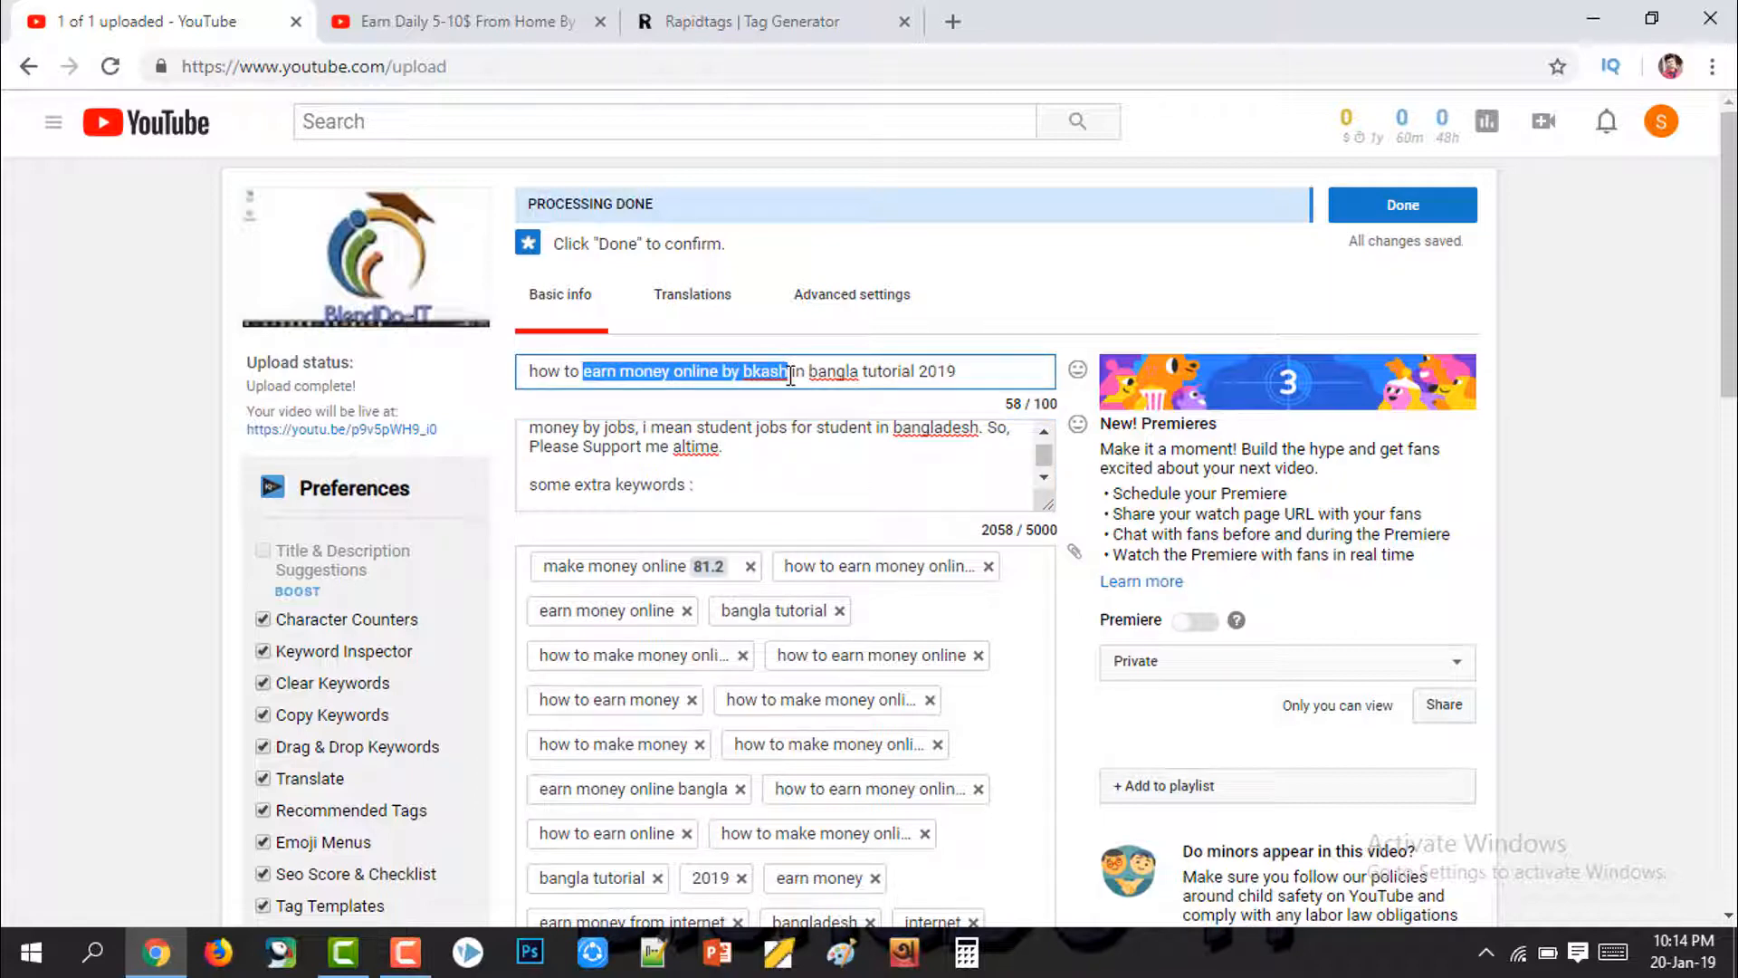
{"action": "right_click", "coordinate": [781, 374]}
{"action": "left_click", "coordinate": [816, 420]}
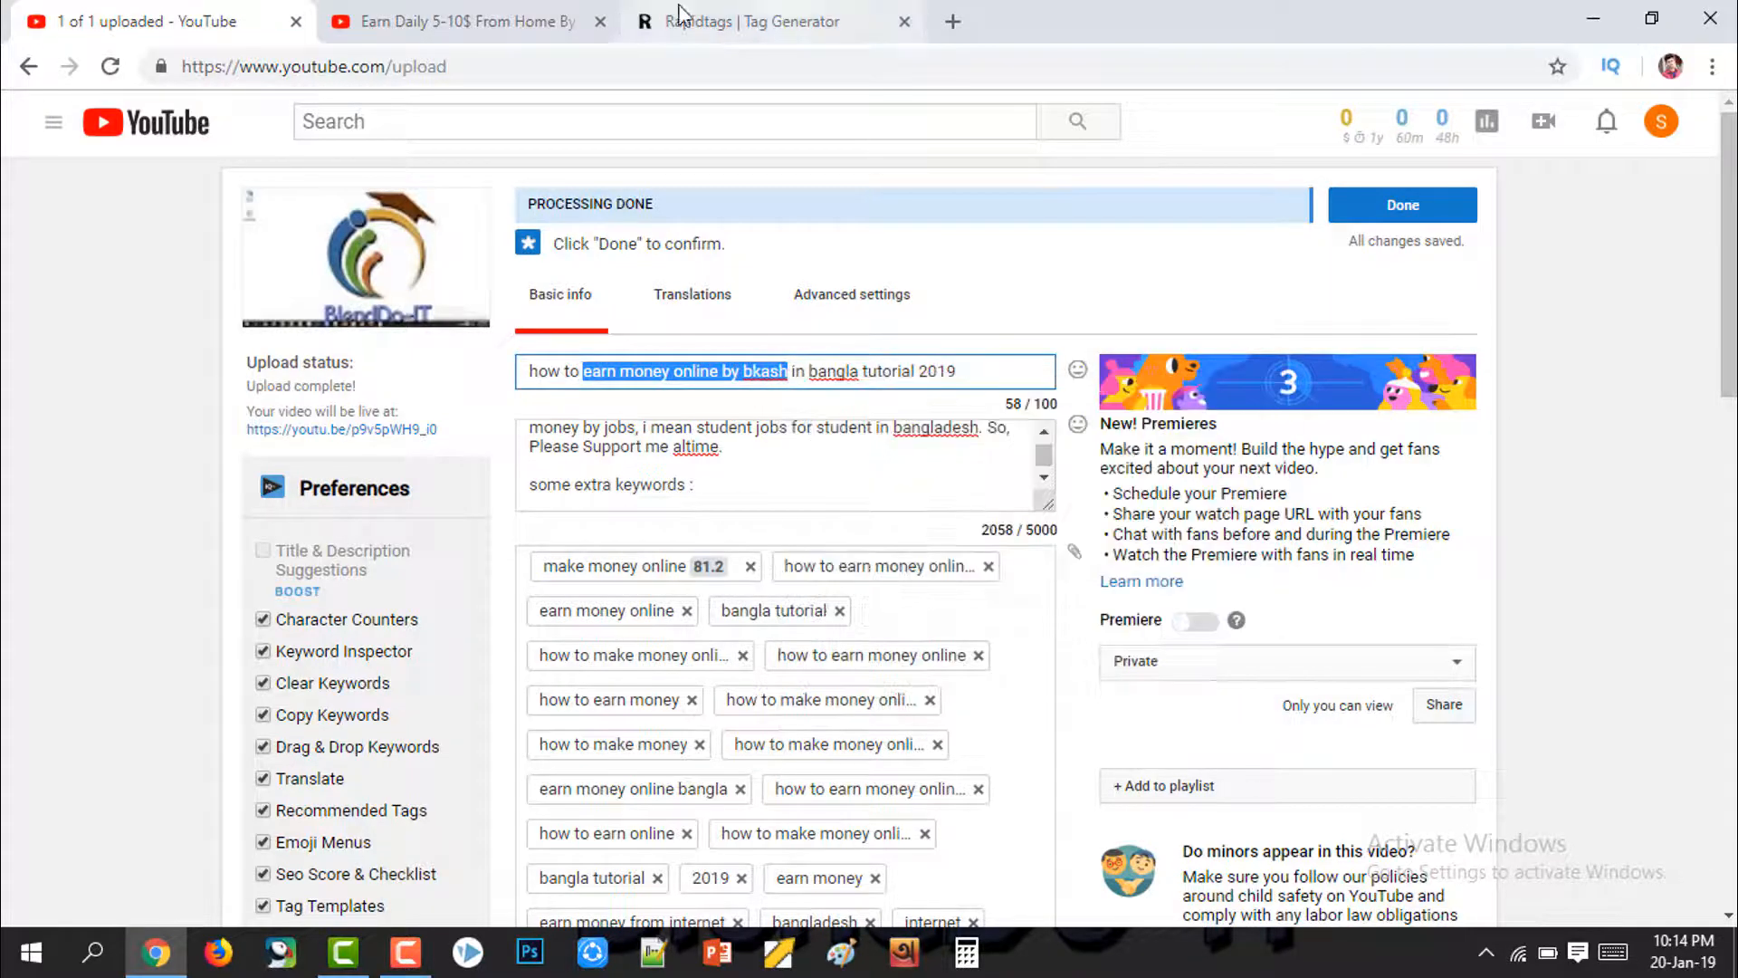
{"action": "left_click", "coordinate": [965, 373]}
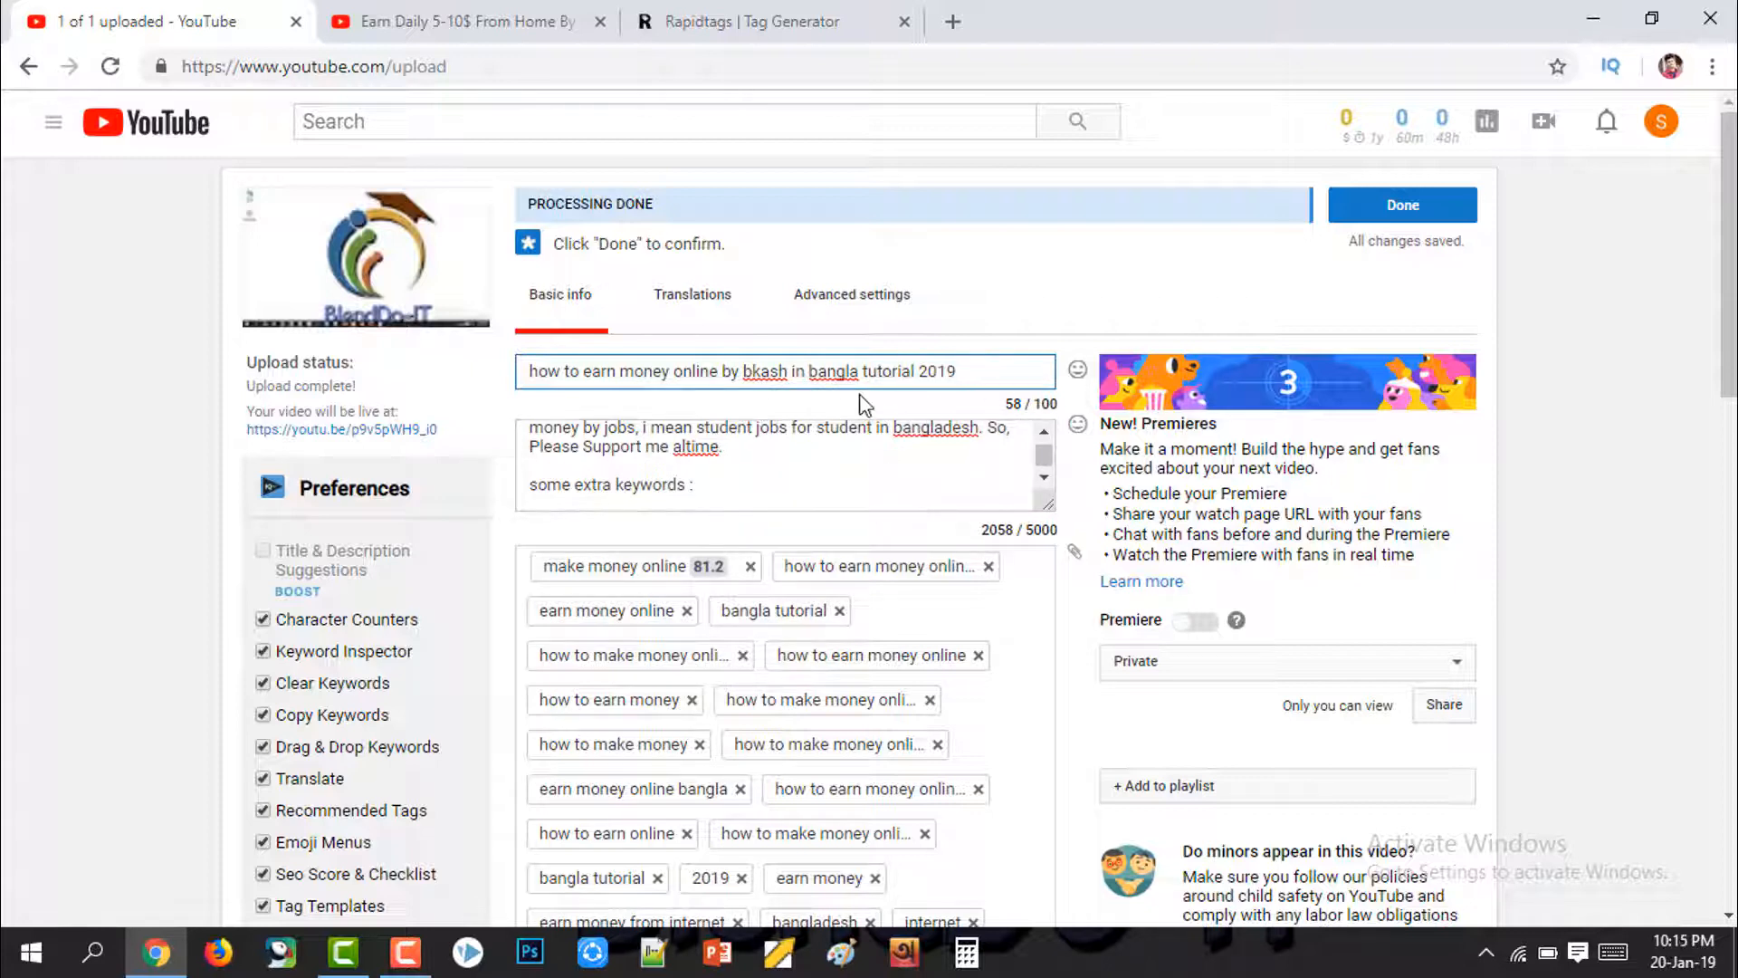
{"action": "left_click", "coordinate": [757, 33]}
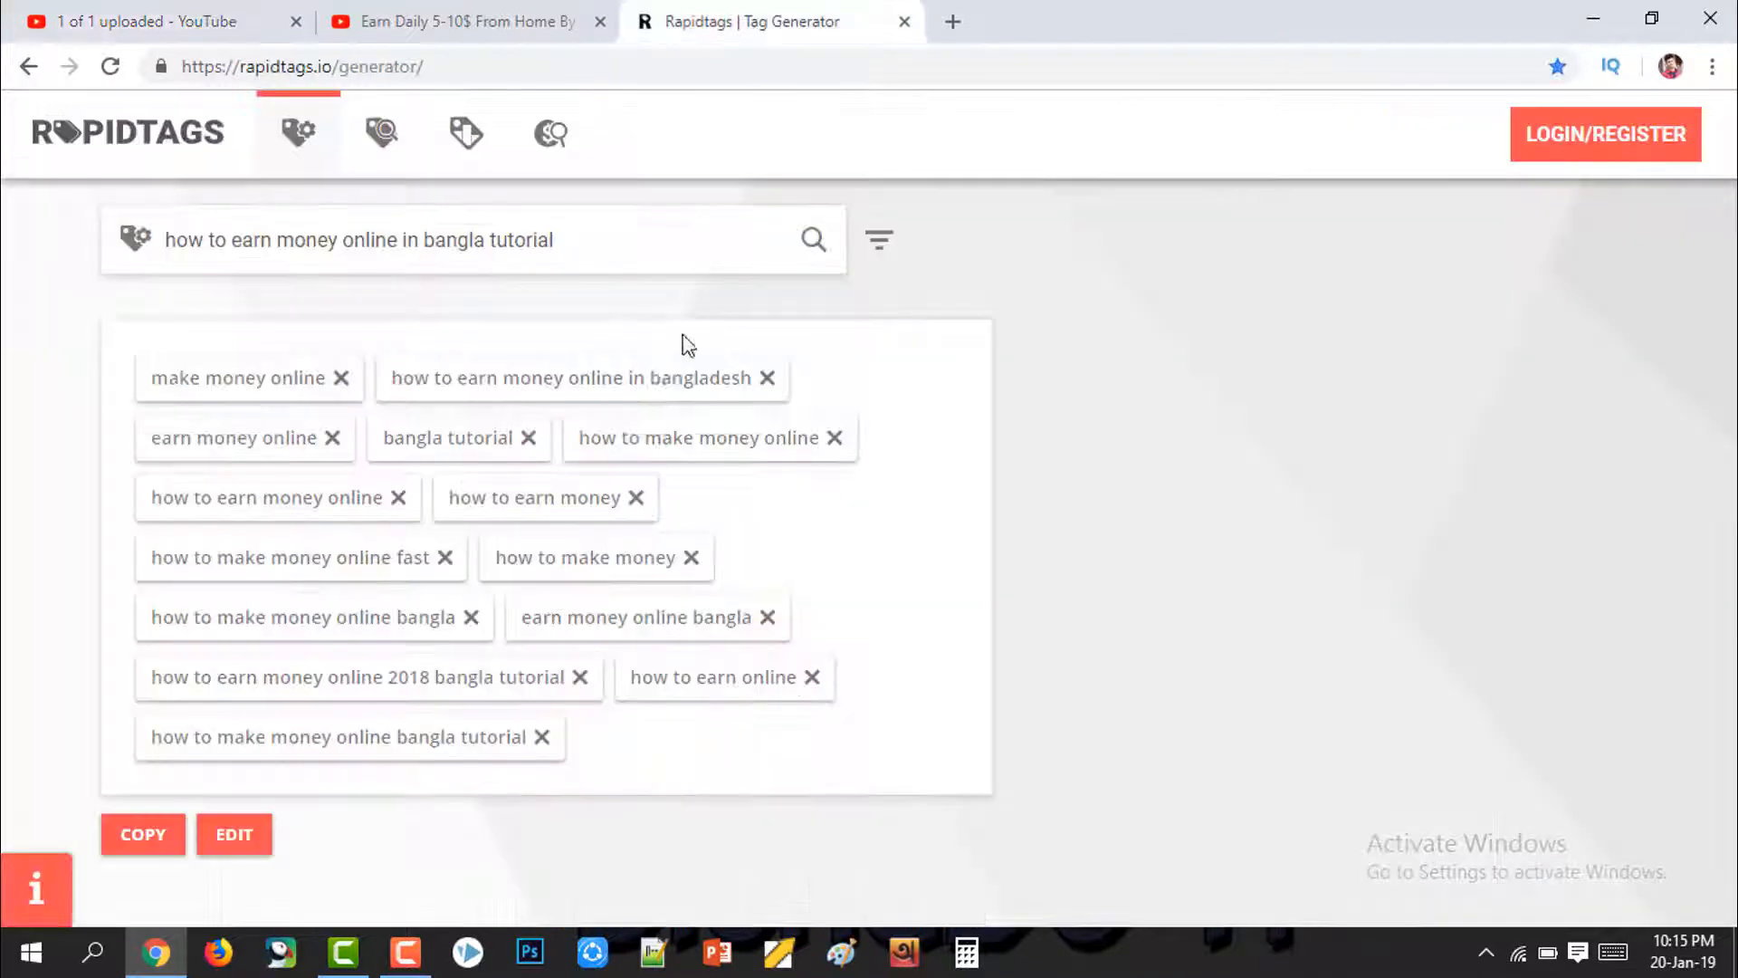
{"action": "left_click_drag", "start_coordinate": [574, 254], "coordinate": [116, 226]}
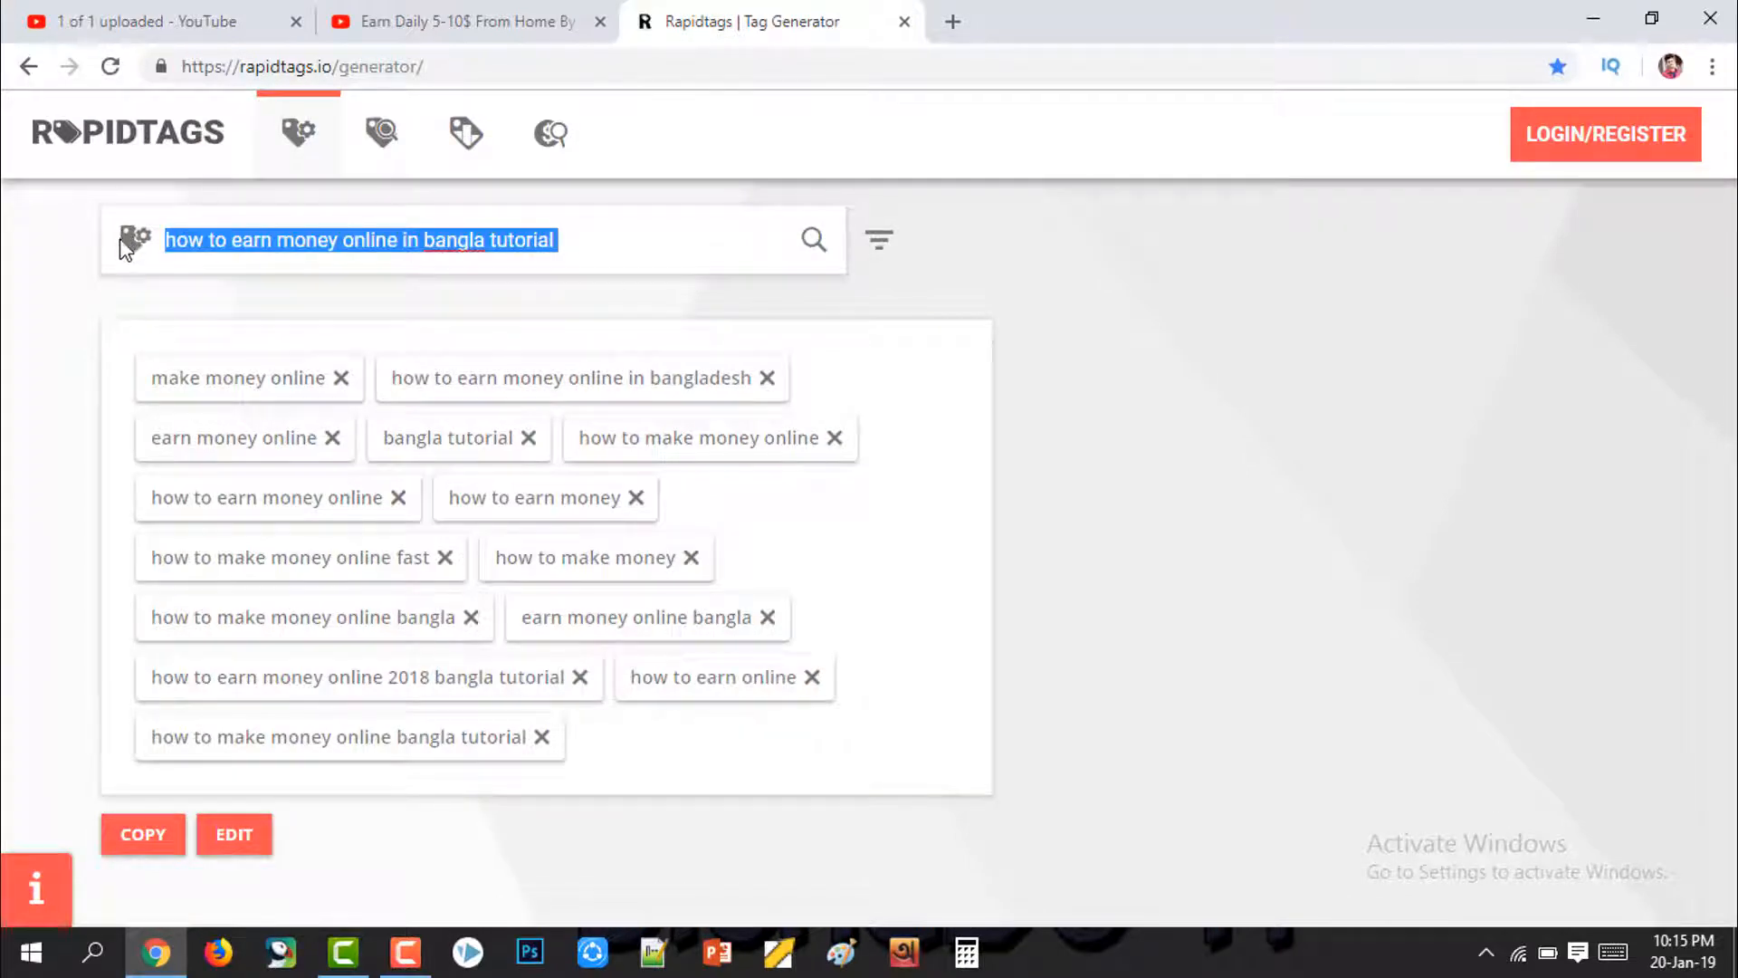
{"action": "key", "text": "ctrl+v"}
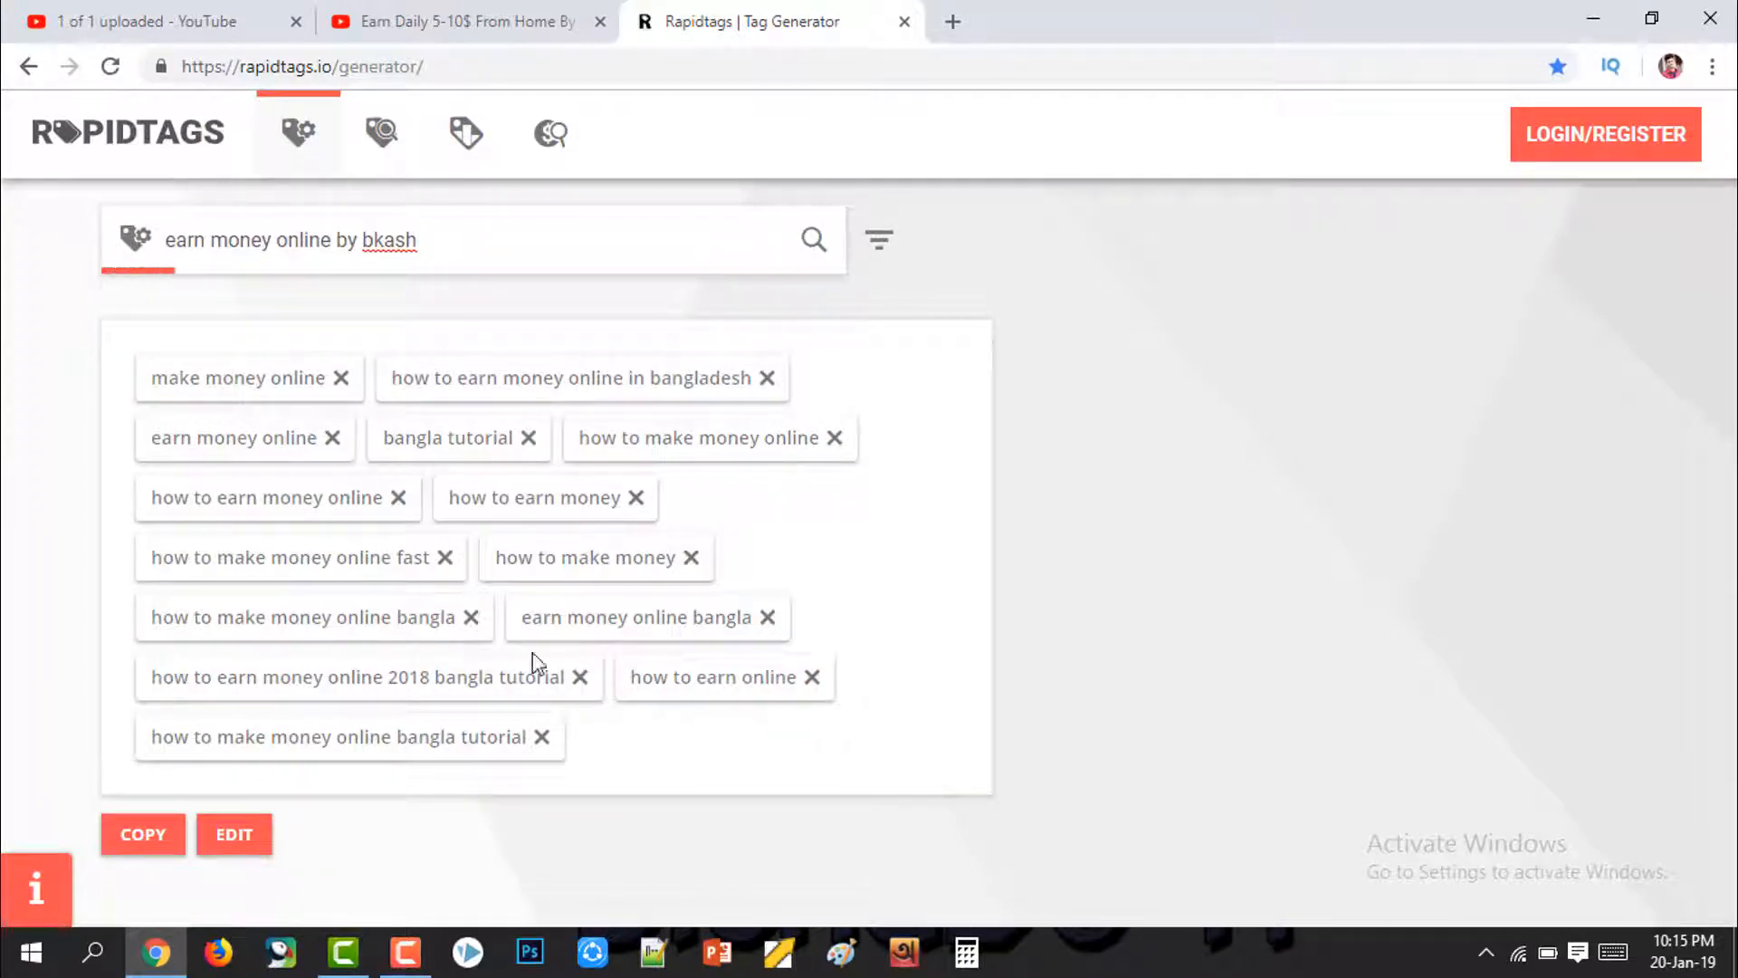
{"action": "key", "text": "Return"}
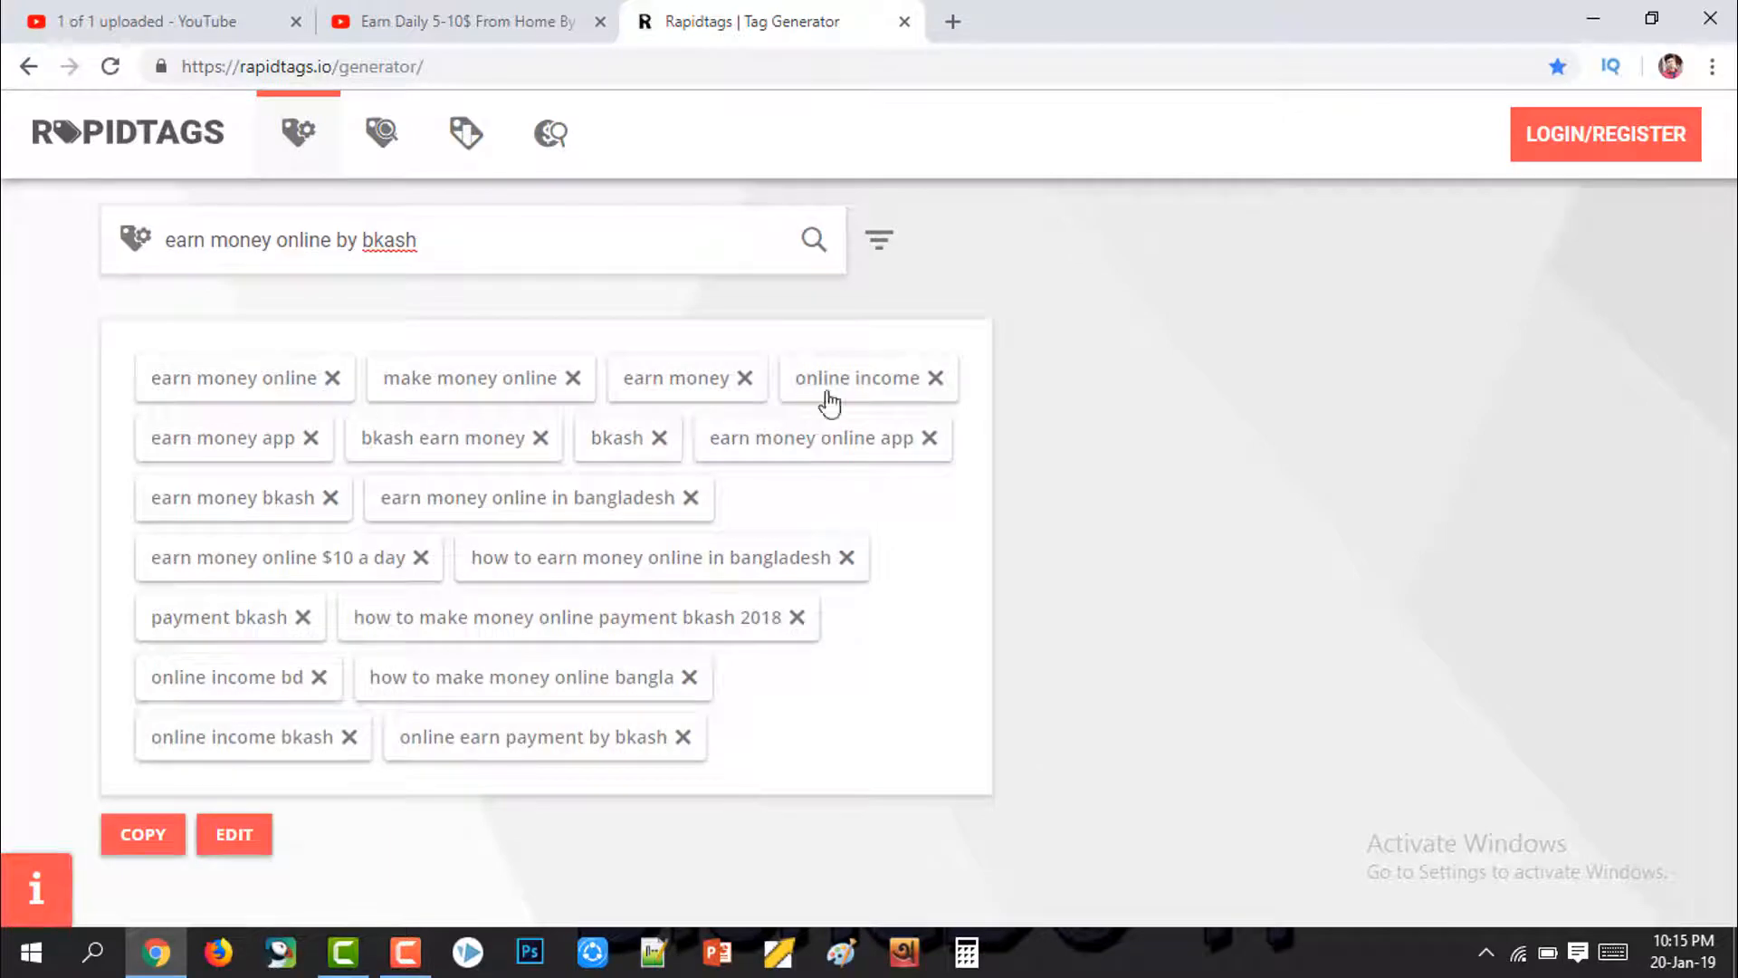
Step: Generate Rapidtags tags for the shortened phrase "earn money by bkash" and for "make money by bkash"
{"action": "left_click", "coordinate": [719, 239]}
{"action": "left_click_drag", "start_coordinate": [338, 240], "coordinate": [265, 250]}
{"action": "key", "text": "BackSpace"}
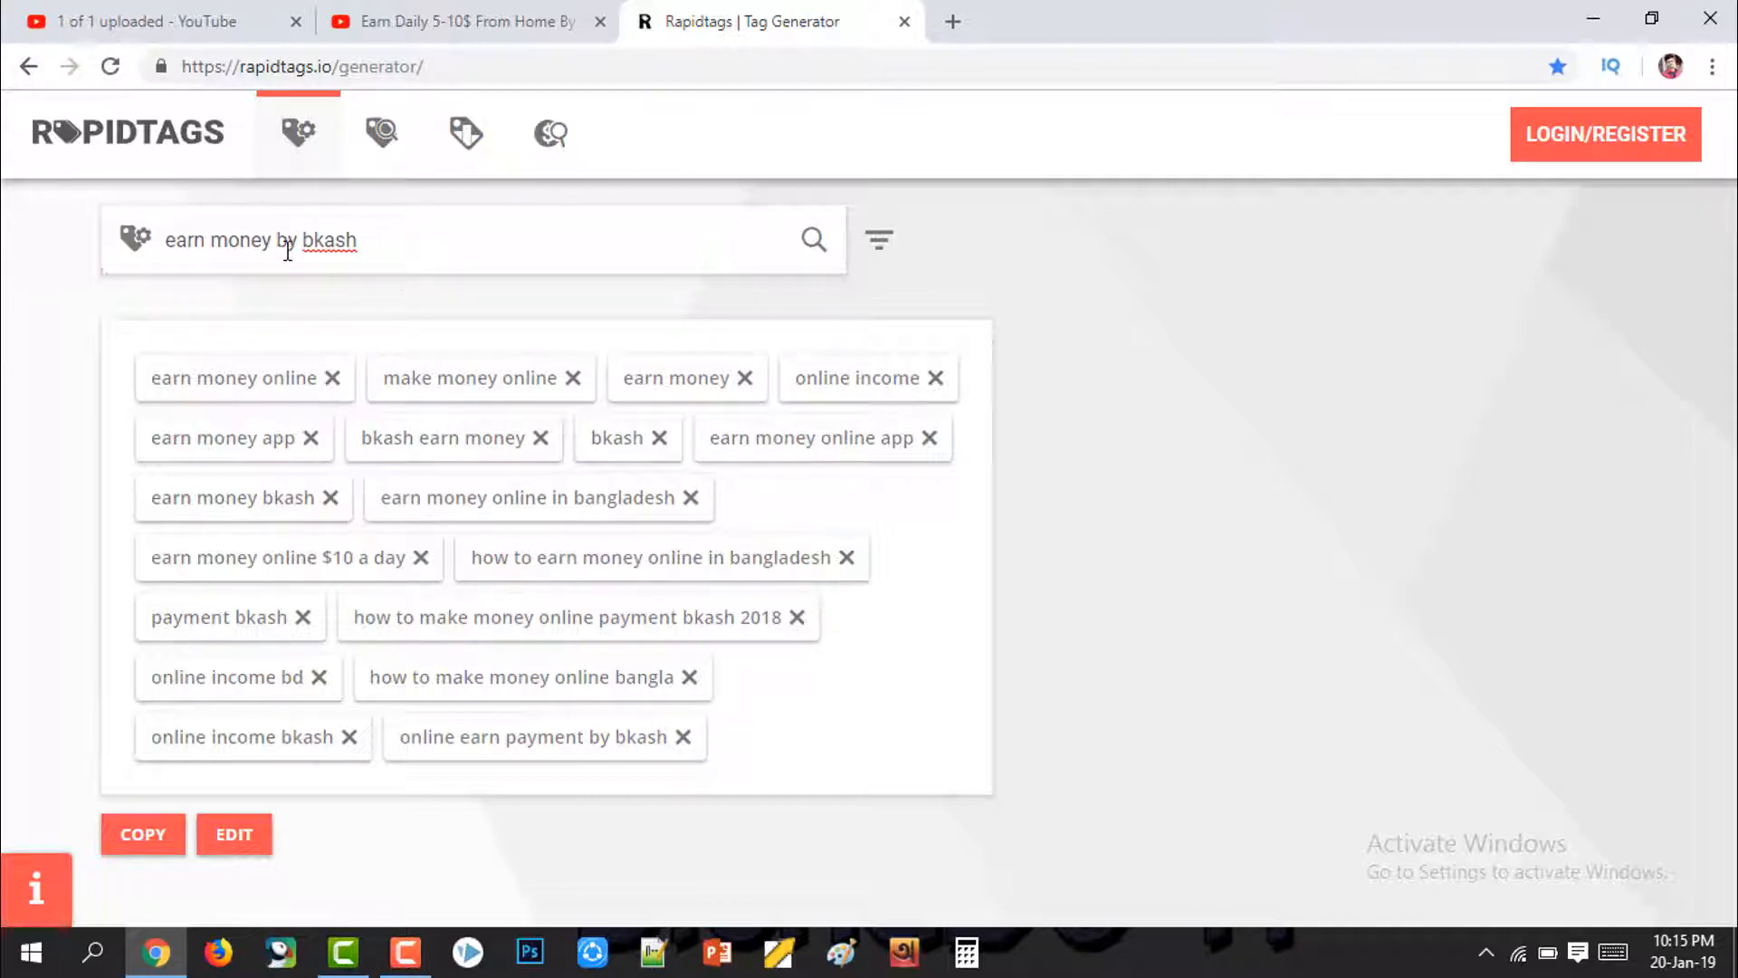
{"action": "key", "text": "Return"}
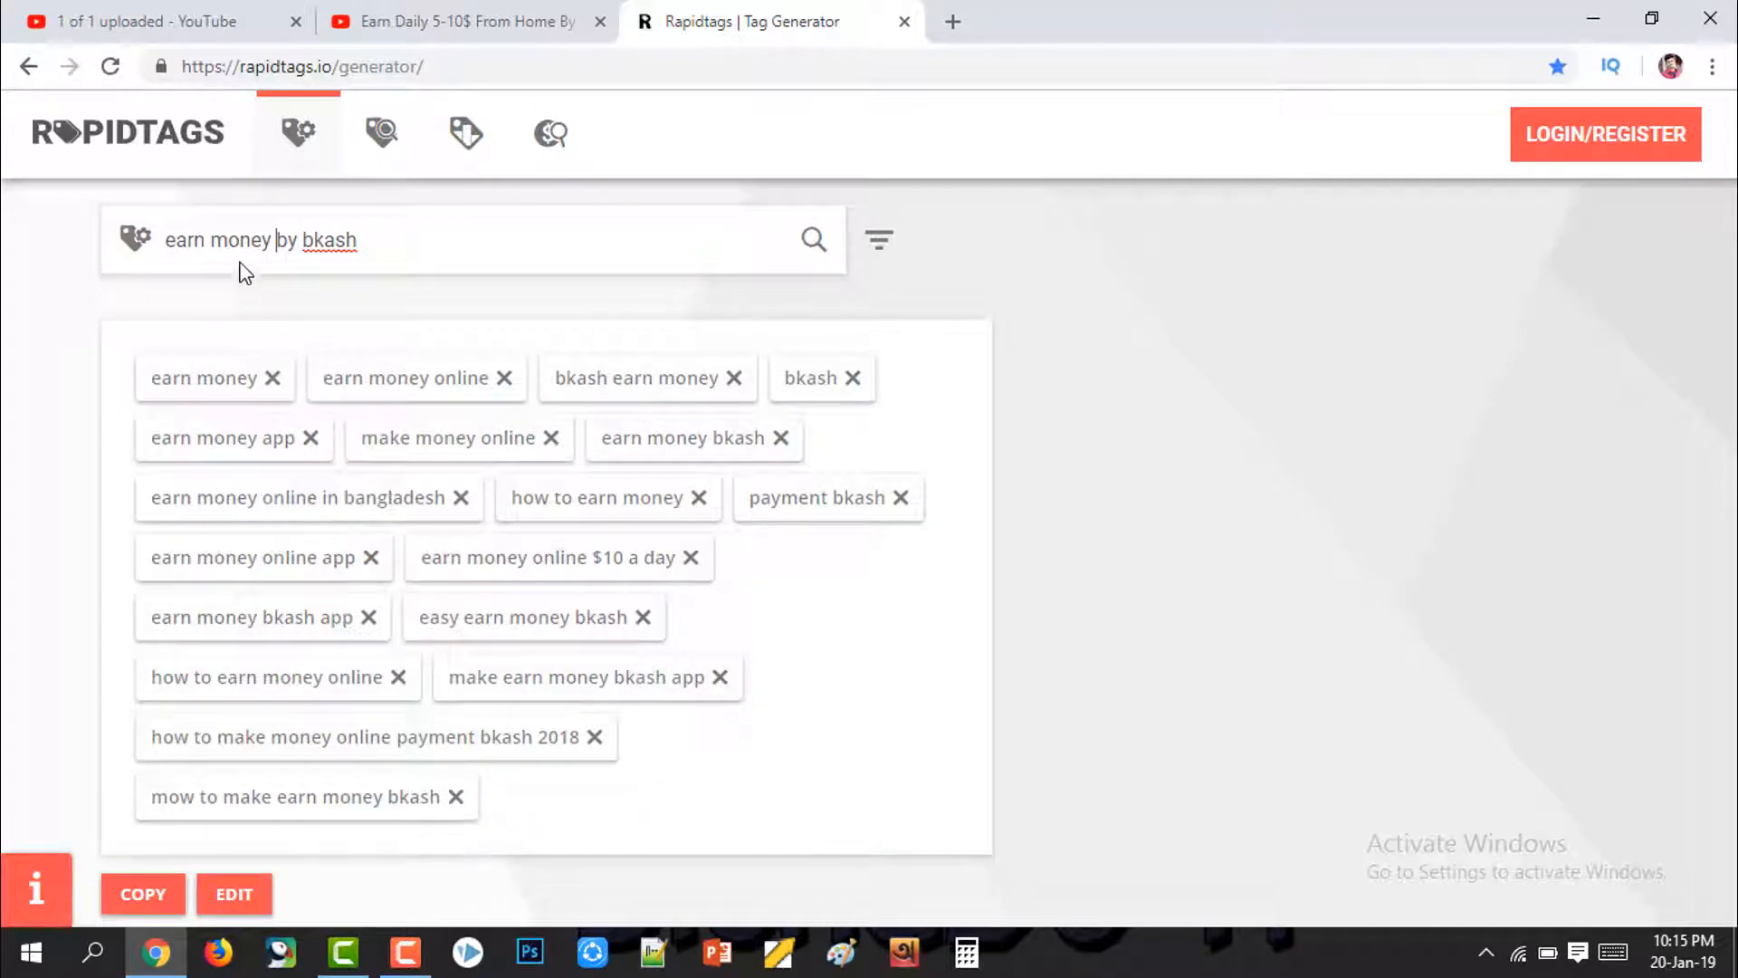
{"action": "left_click_drag", "start_coordinate": [207, 239], "coordinate": [161, 241]}
{"action": "type", "text": "make"}
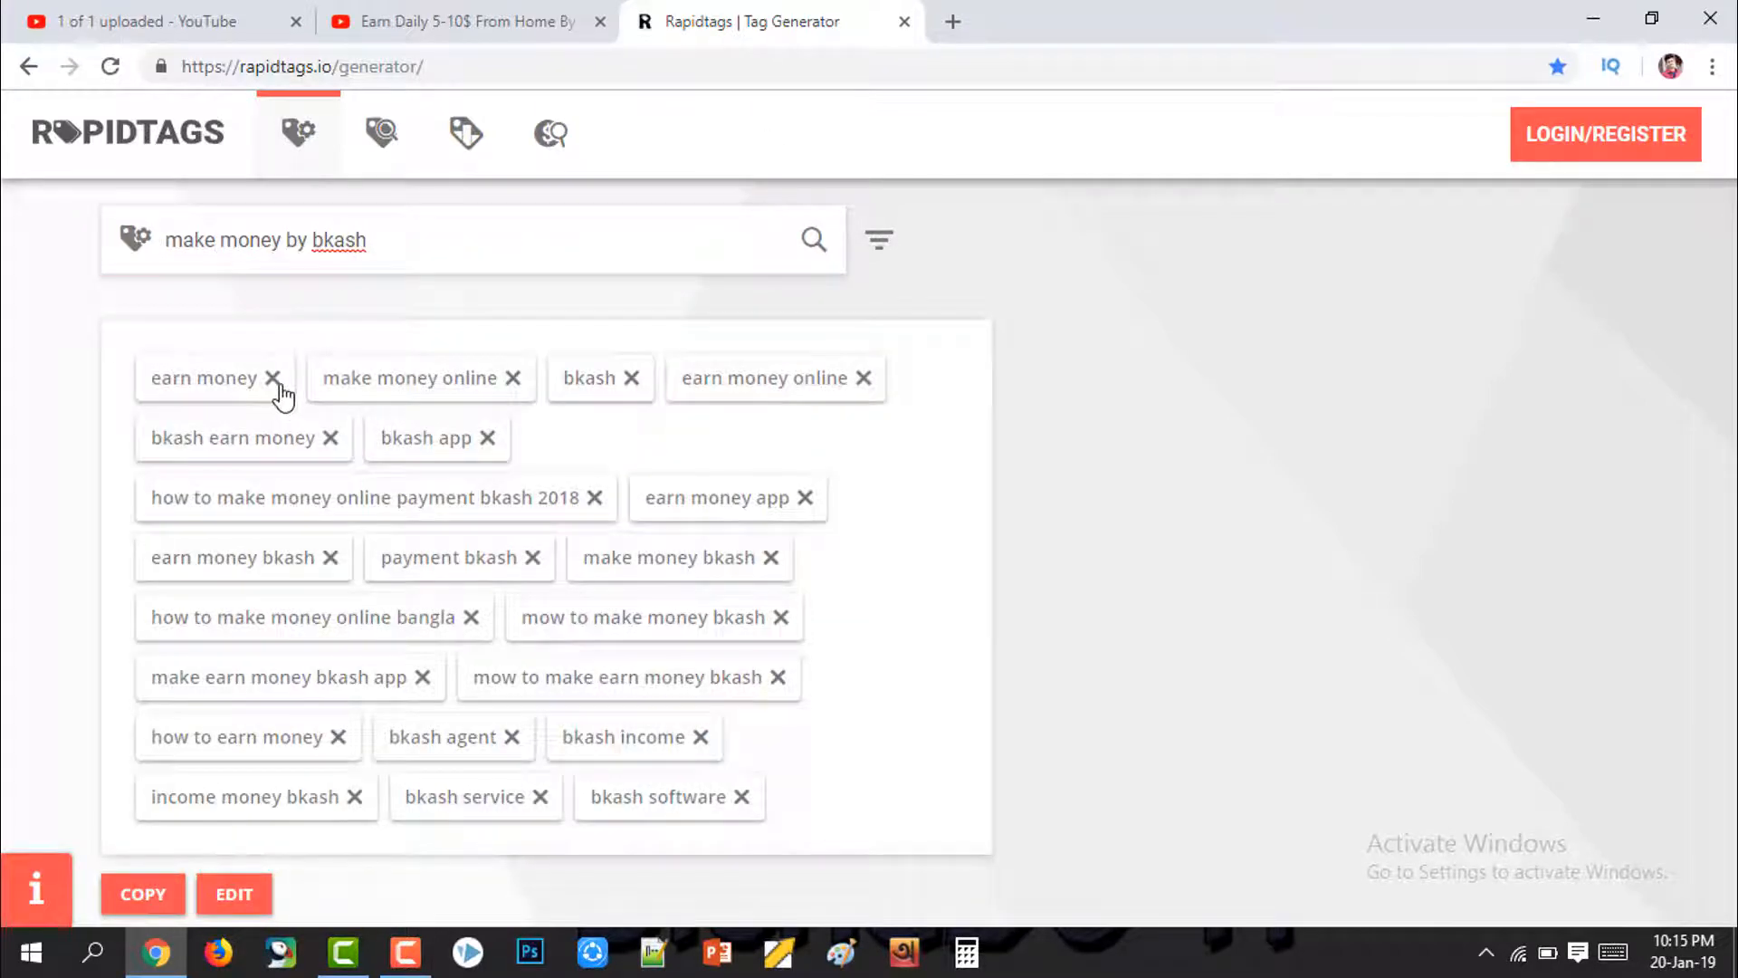
Step: Remove "bkash", "earn money online" and "earn money" from the generated tags and copy the remaining ones
{"action": "left_click", "coordinate": [631, 380]}
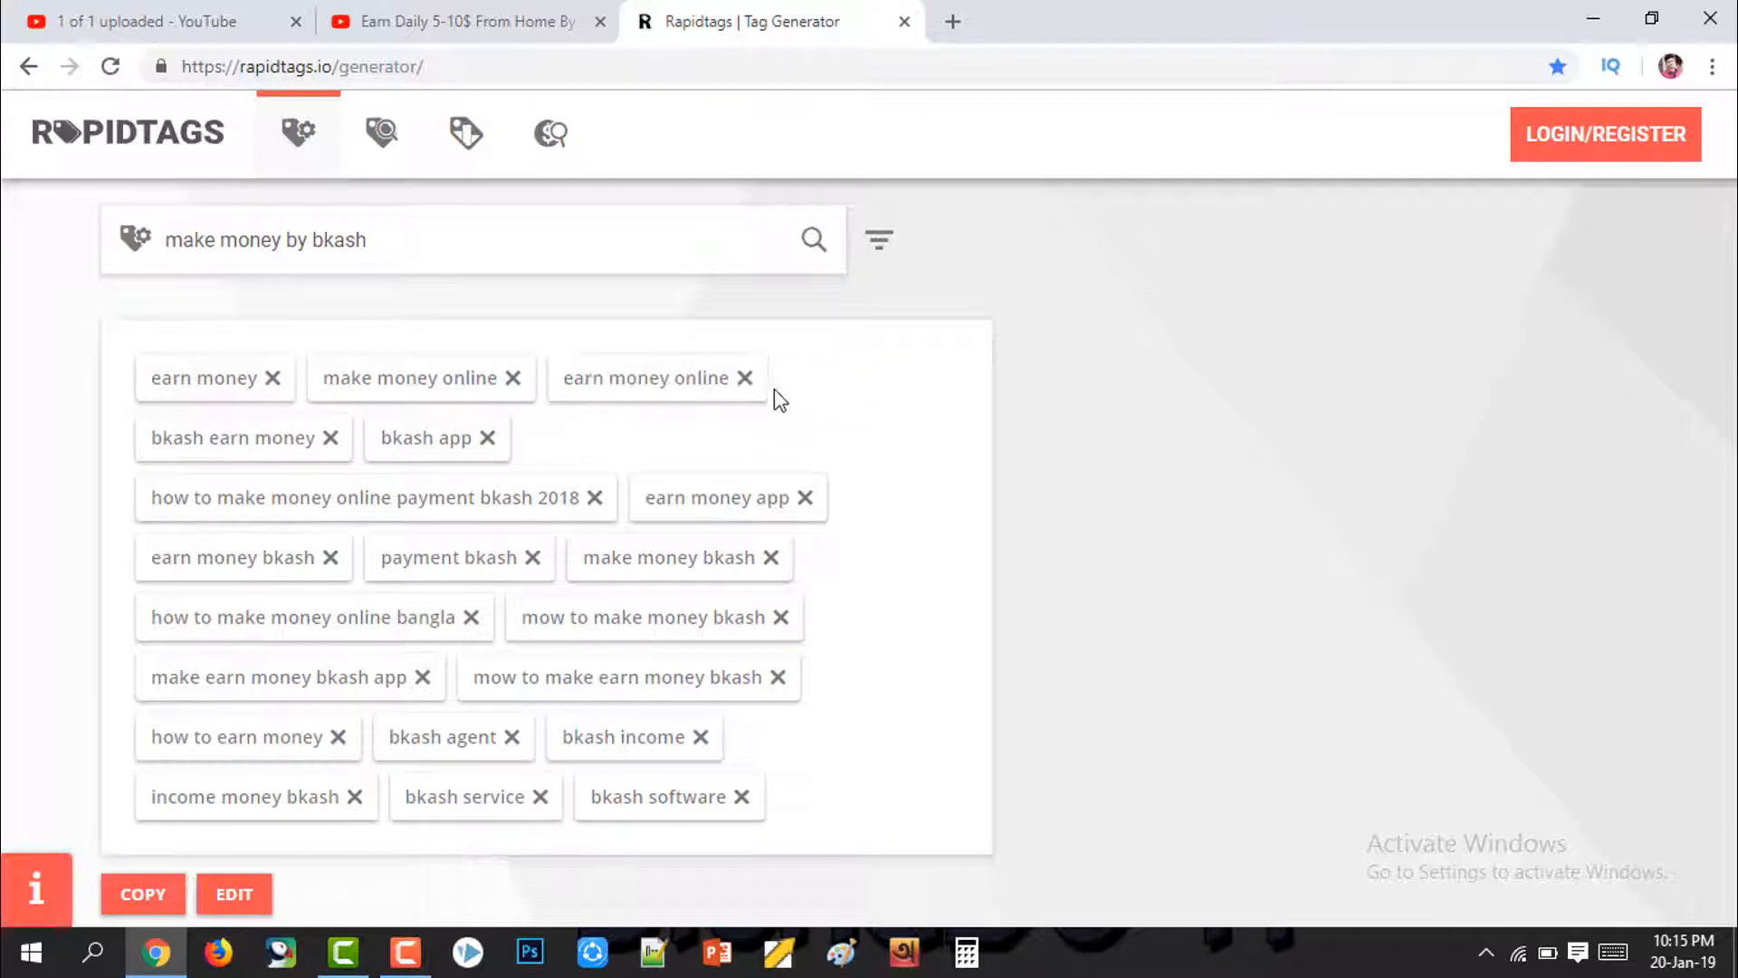
{"action": "left_click", "coordinate": [742, 380]}
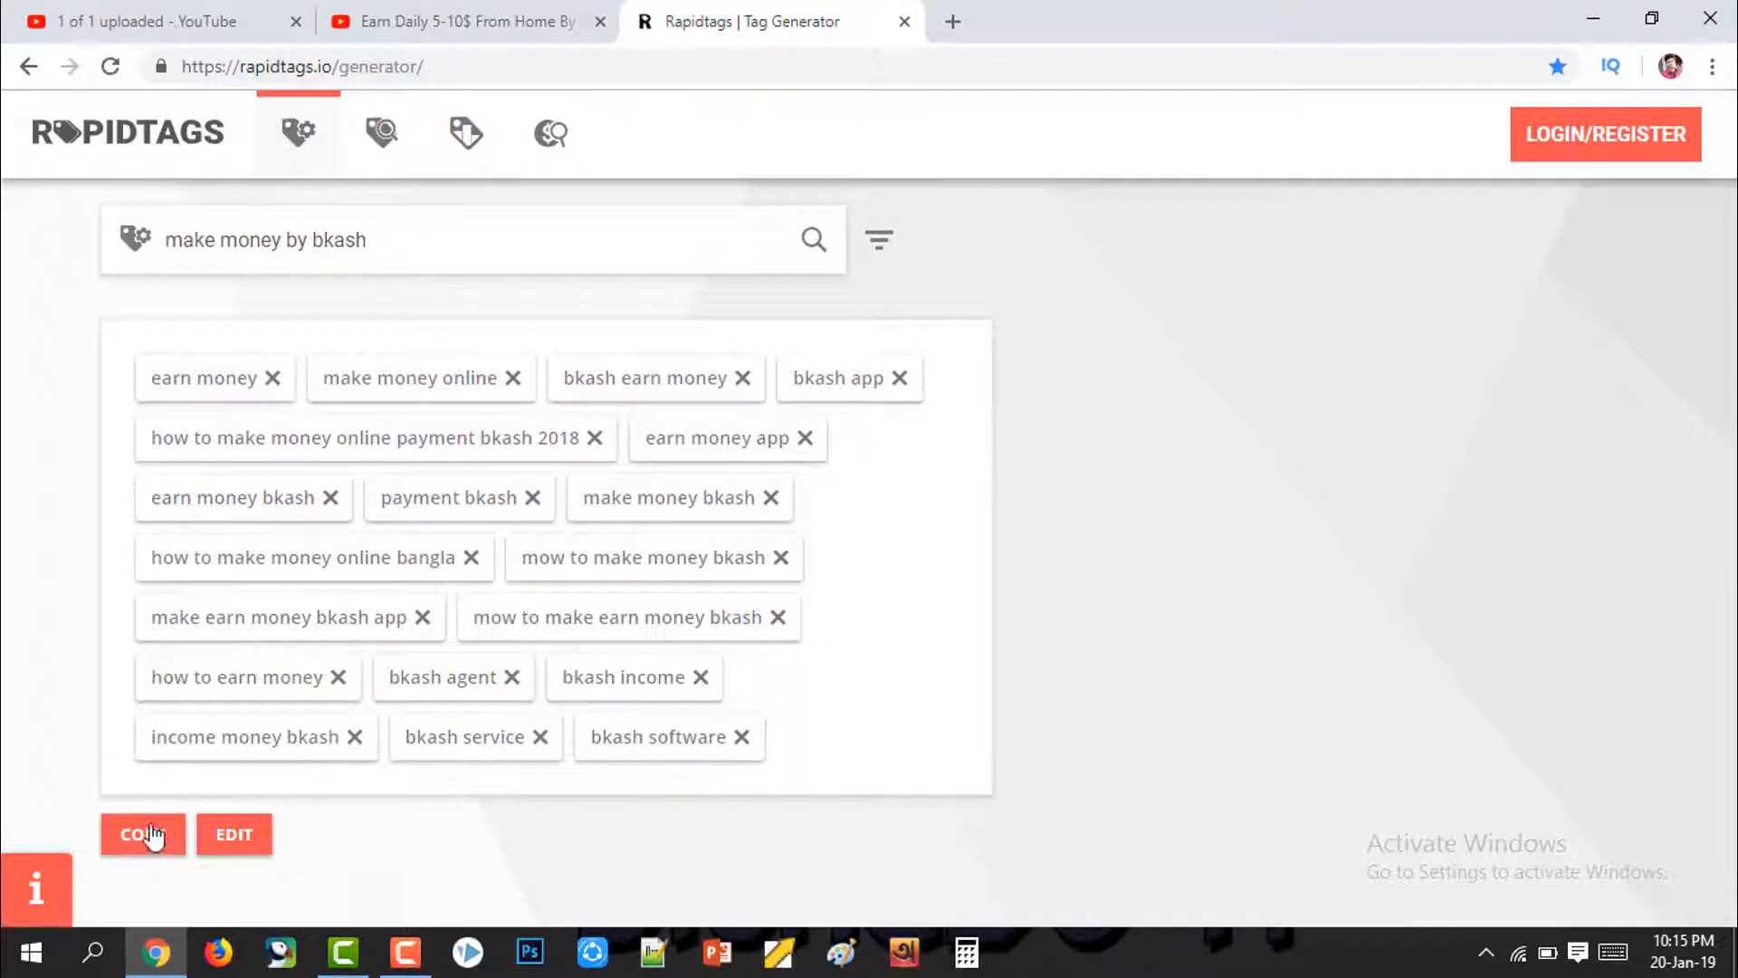
{"action": "left_click", "coordinate": [273, 378]}
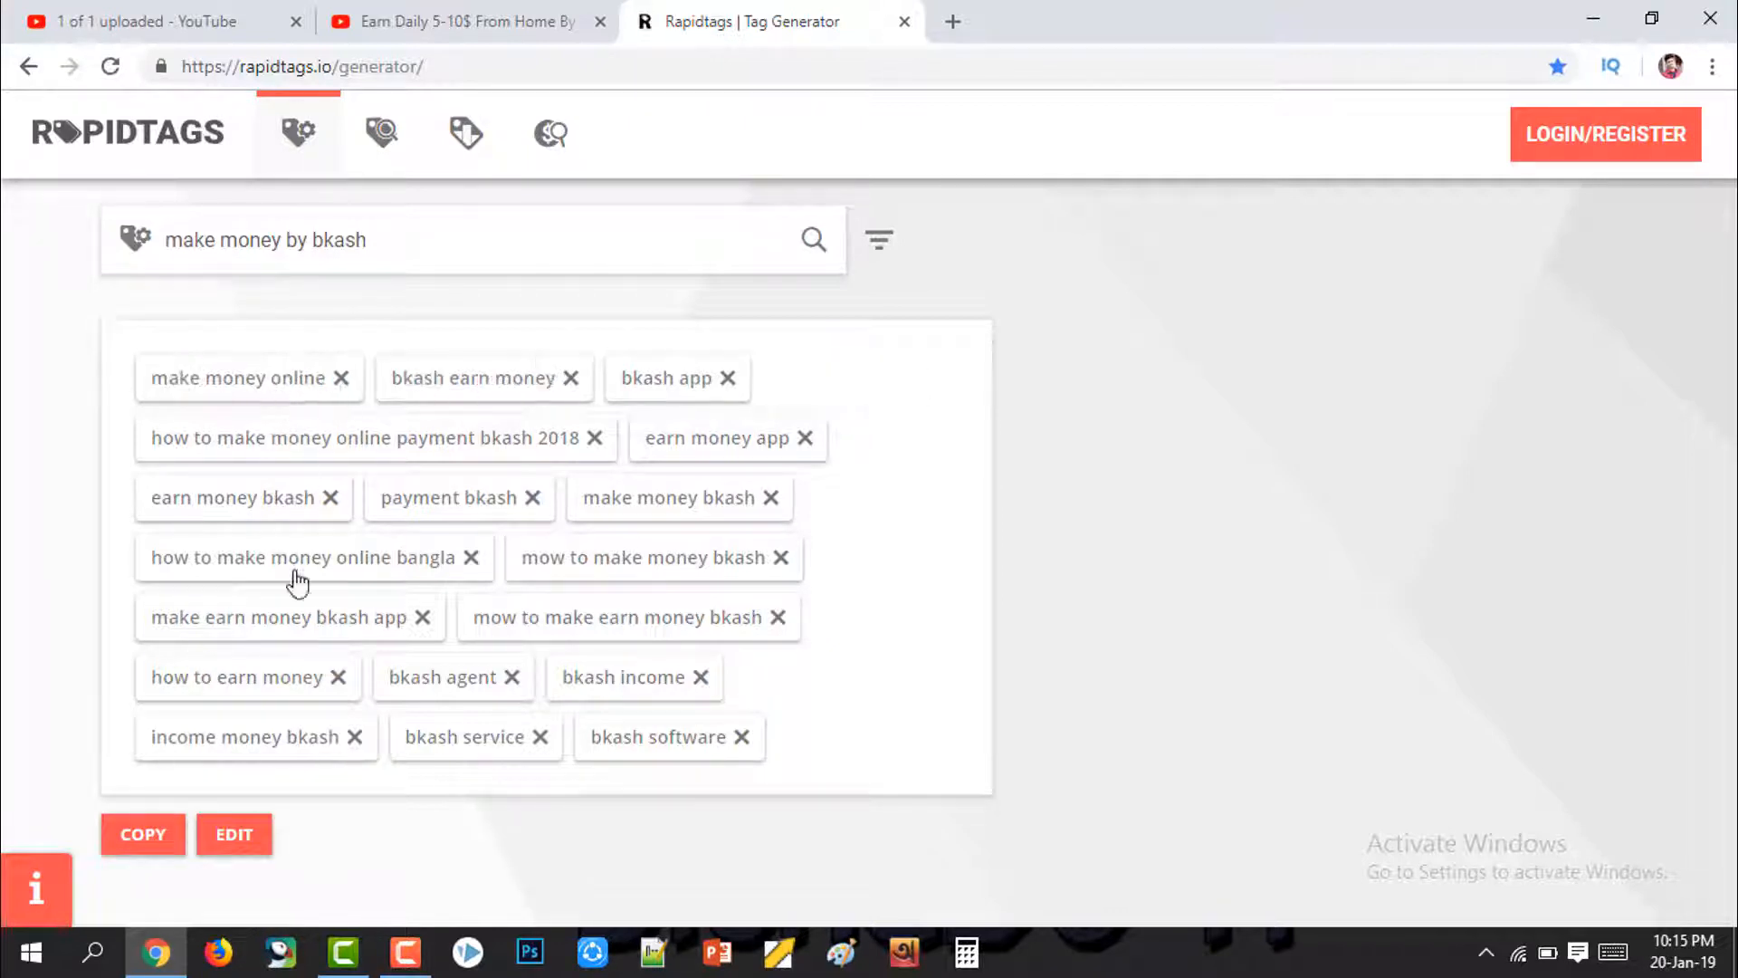
{"action": "left_click", "coordinate": [150, 844]}
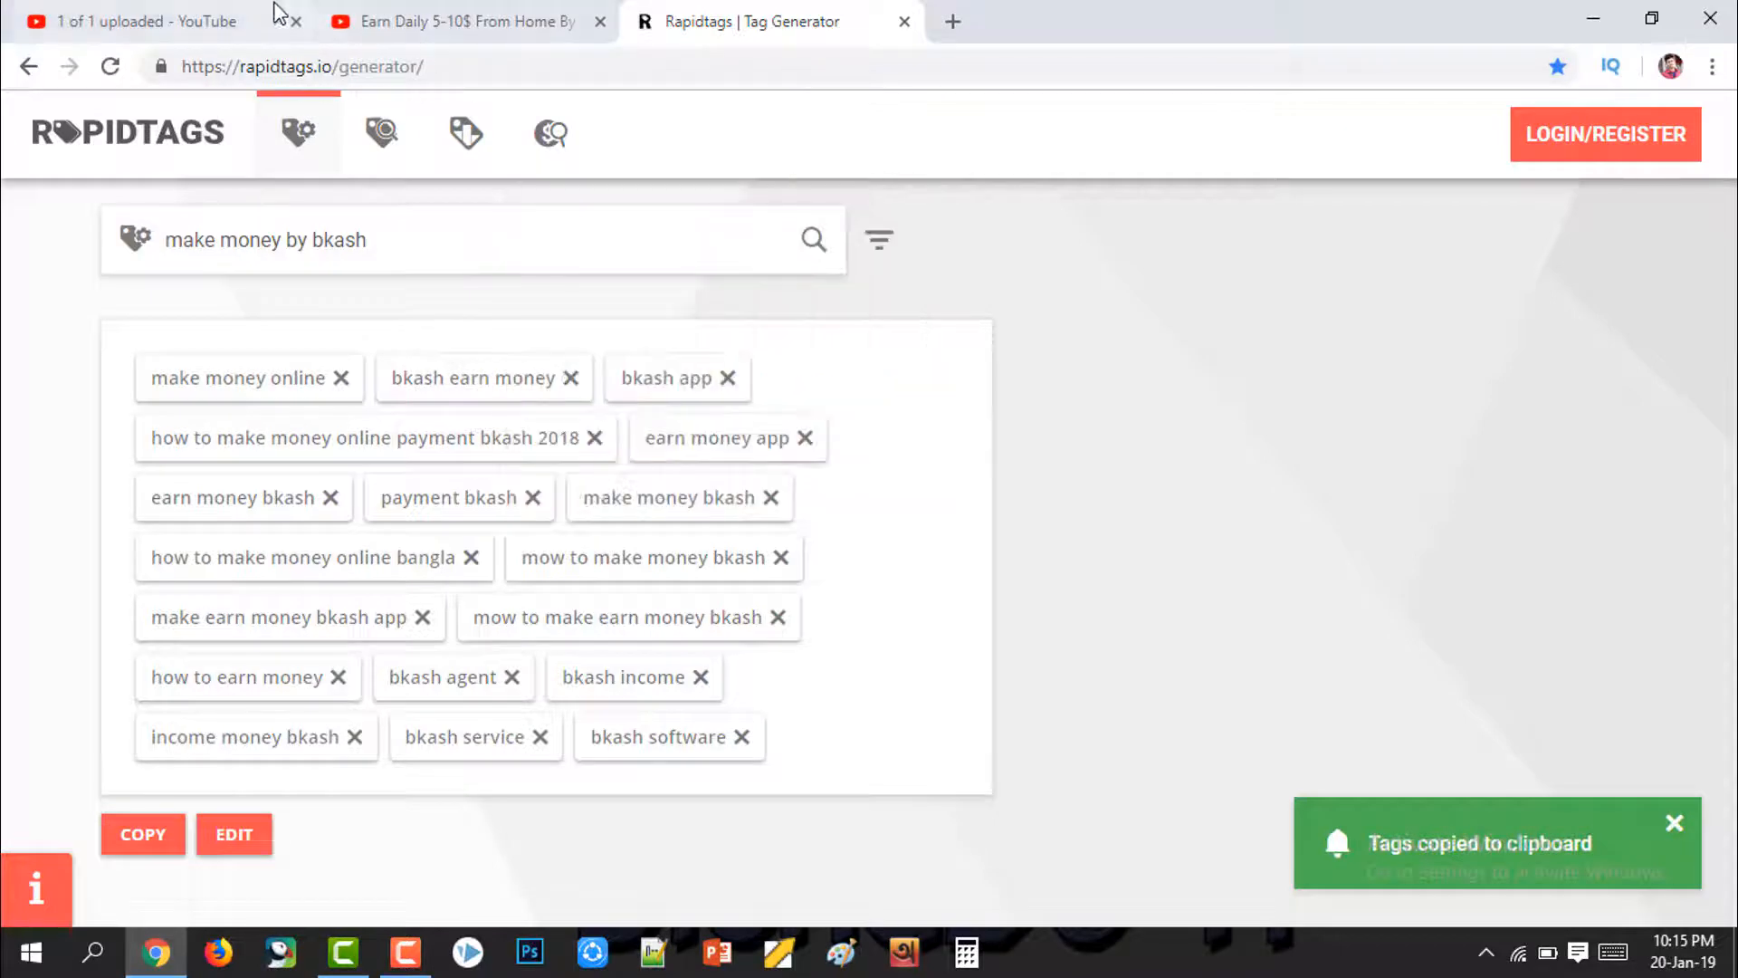
Step: Return to the uploaded video and paste the copied tags after "some extra keywords :" in its description
{"action": "left_click", "coordinate": [154, 22]}
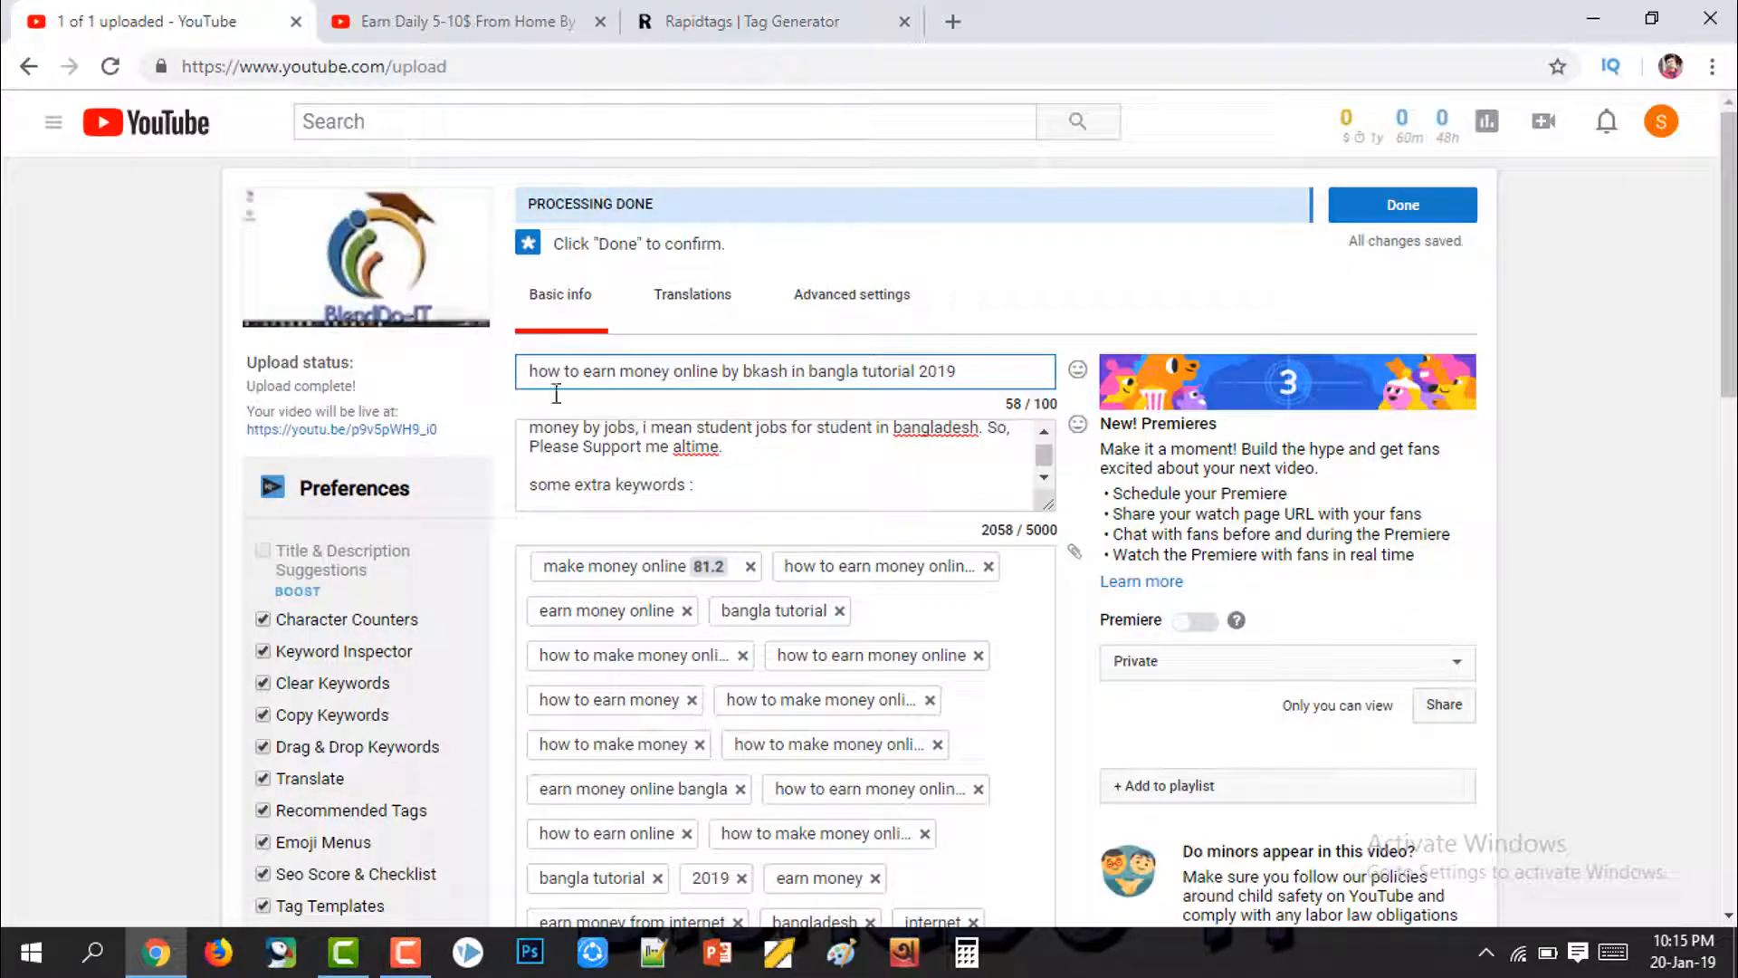
{"action": "left_click", "coordinate": [706, 486]}
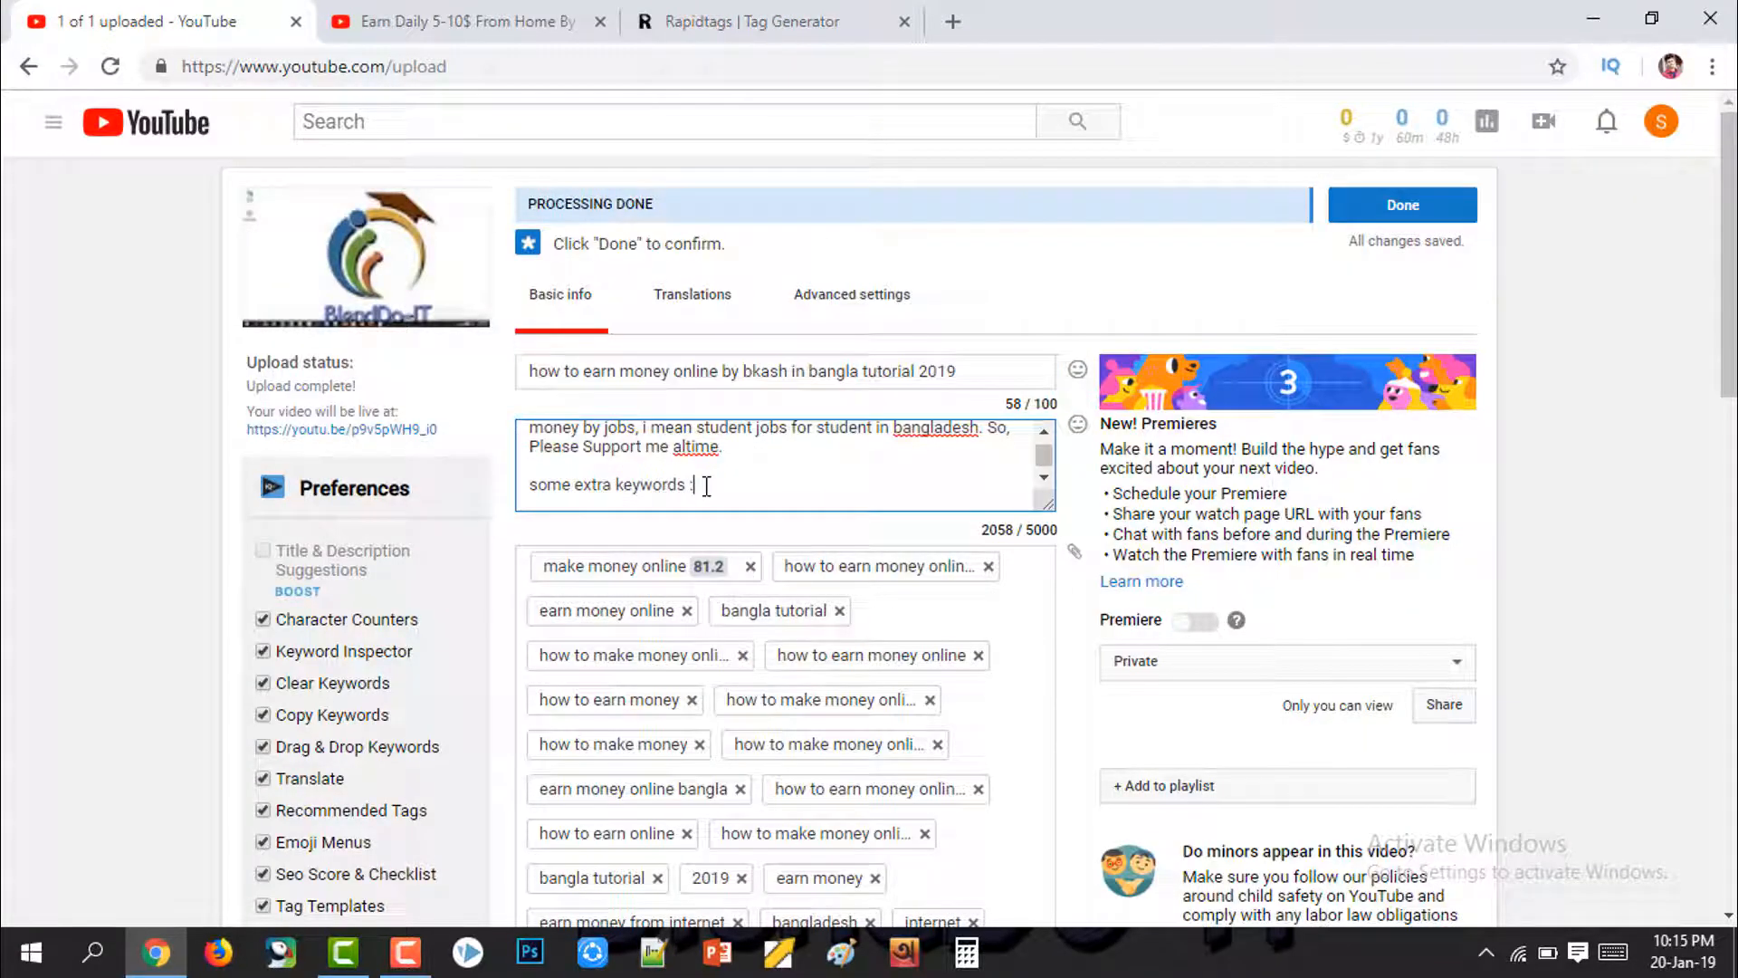
{"action": "key", "text": "ctrl+v"}
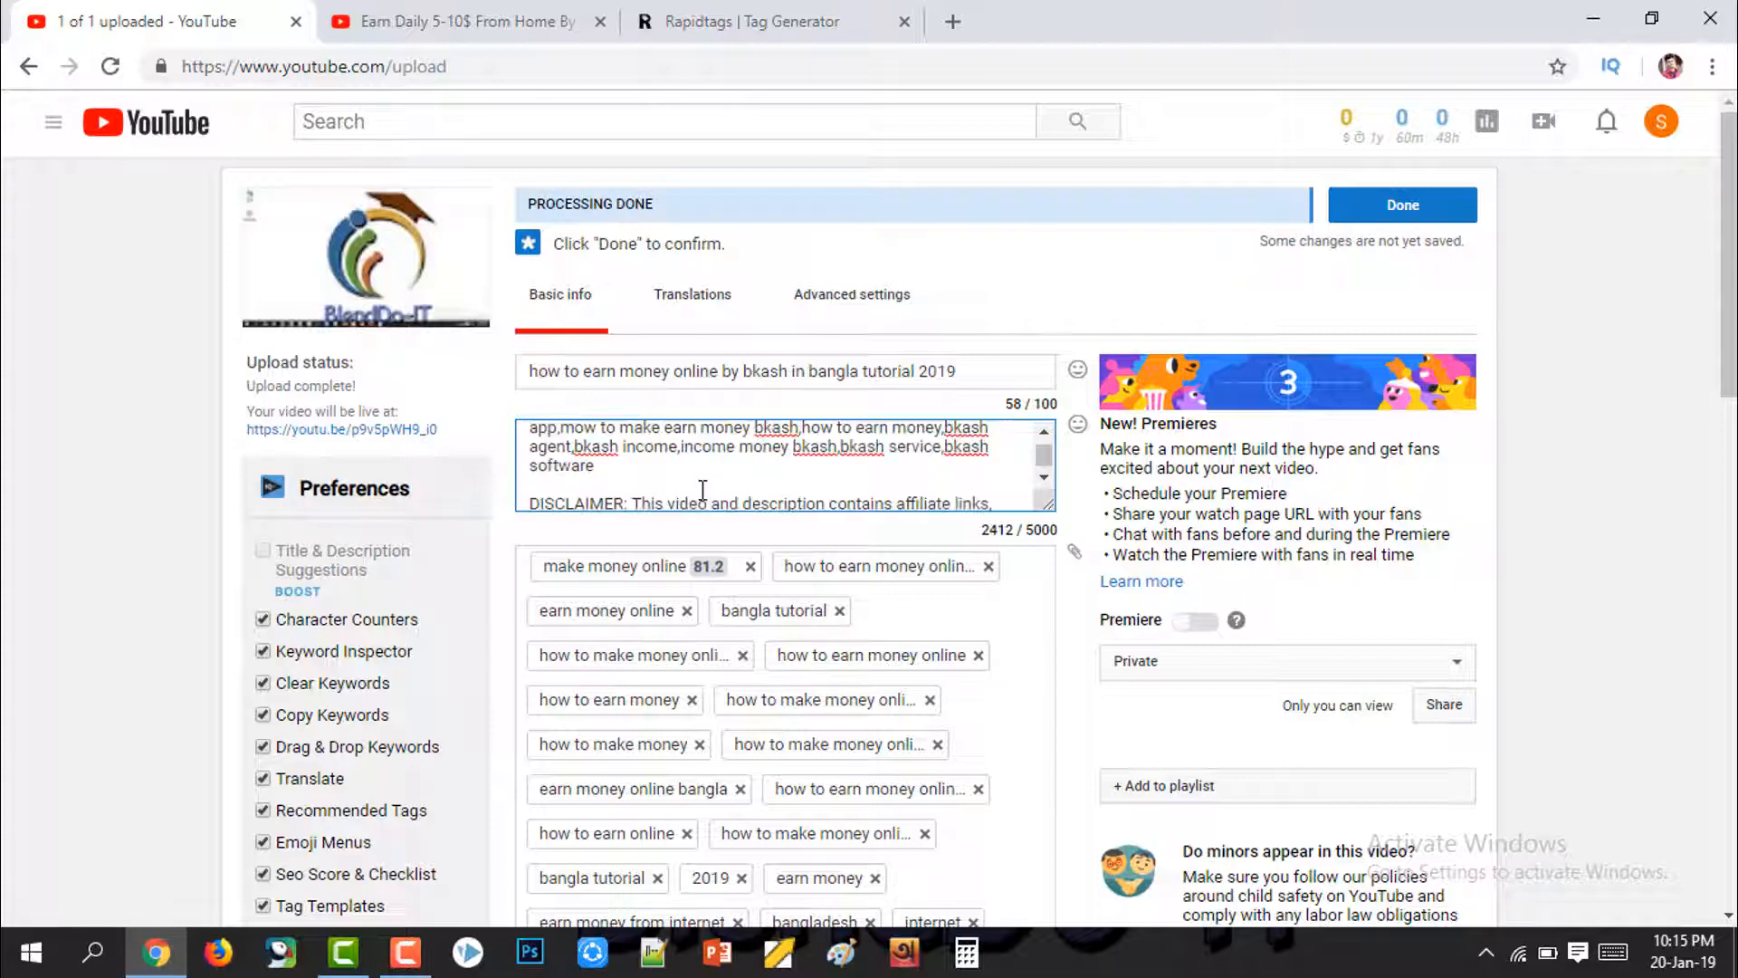
Step: Review the uploaded video's vidIQ SEO score, checklist, tags, description and title
{"action": "scroll", "coordinate": [654, 536], "scroll_direction": "down", "scroll_amount": 10}
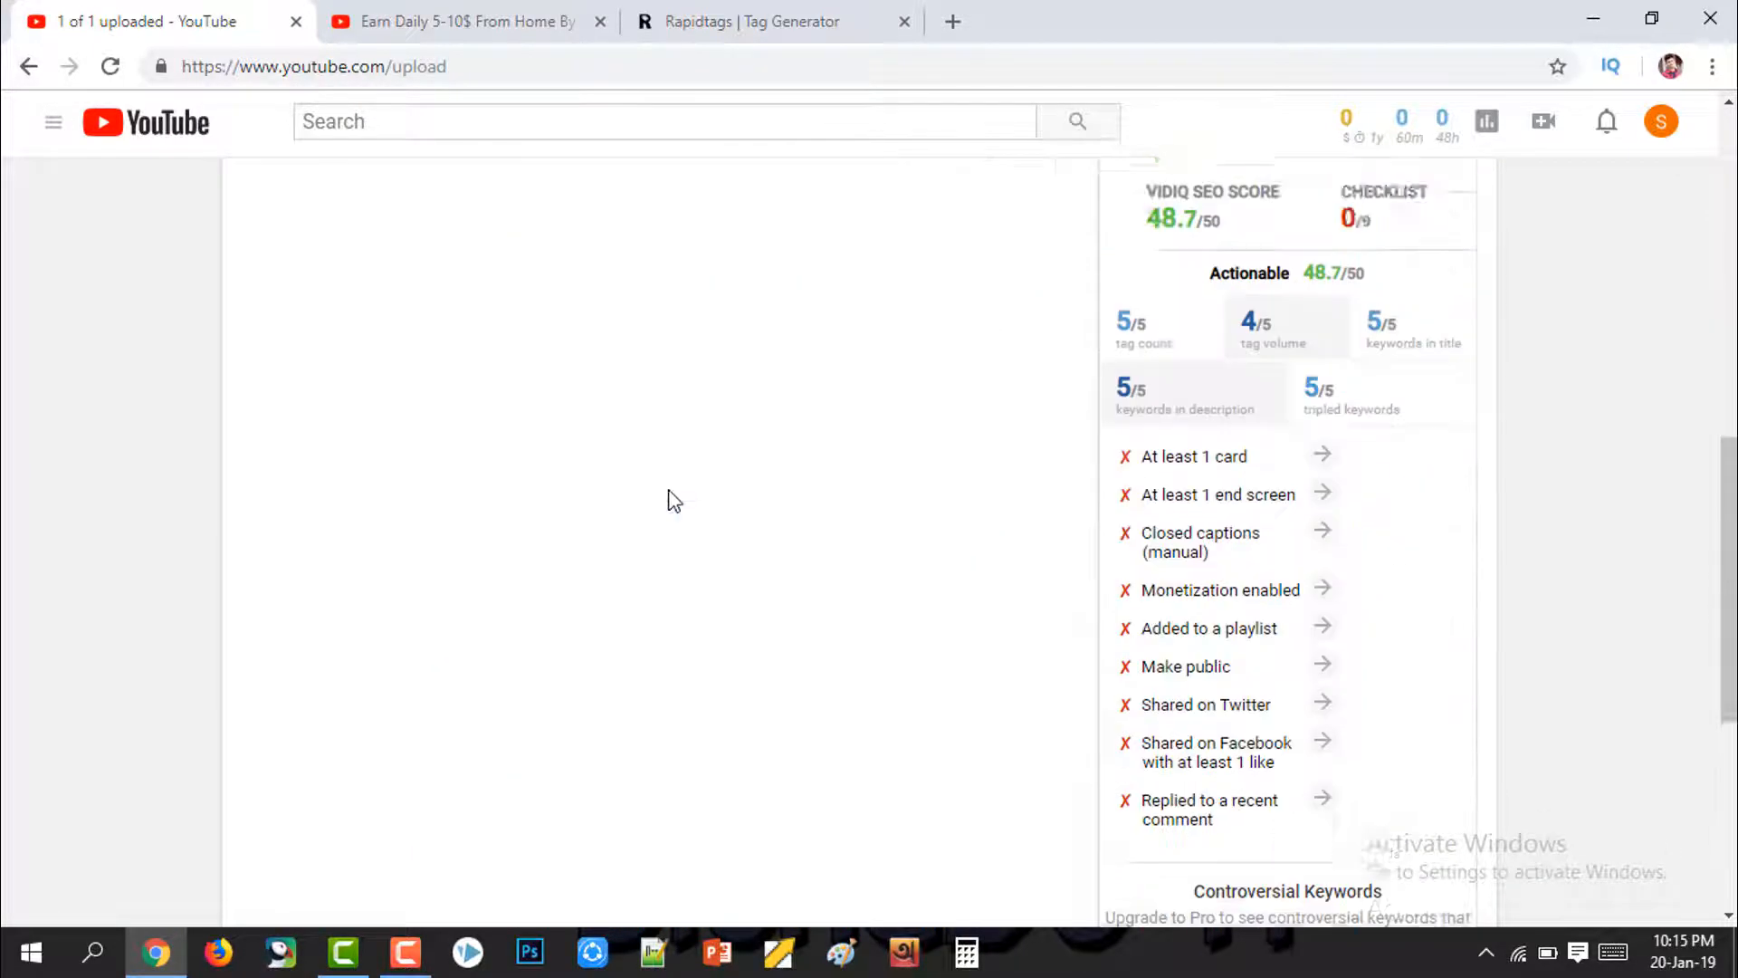
{"action": "scroll", "coordinate": [776, 502], "scroll_direction": "down", "scroll_amount": 4}
{"action": "scroll", "coordinate": [920, 589], "scroll_direction": "up", "scroll_amount": 9}
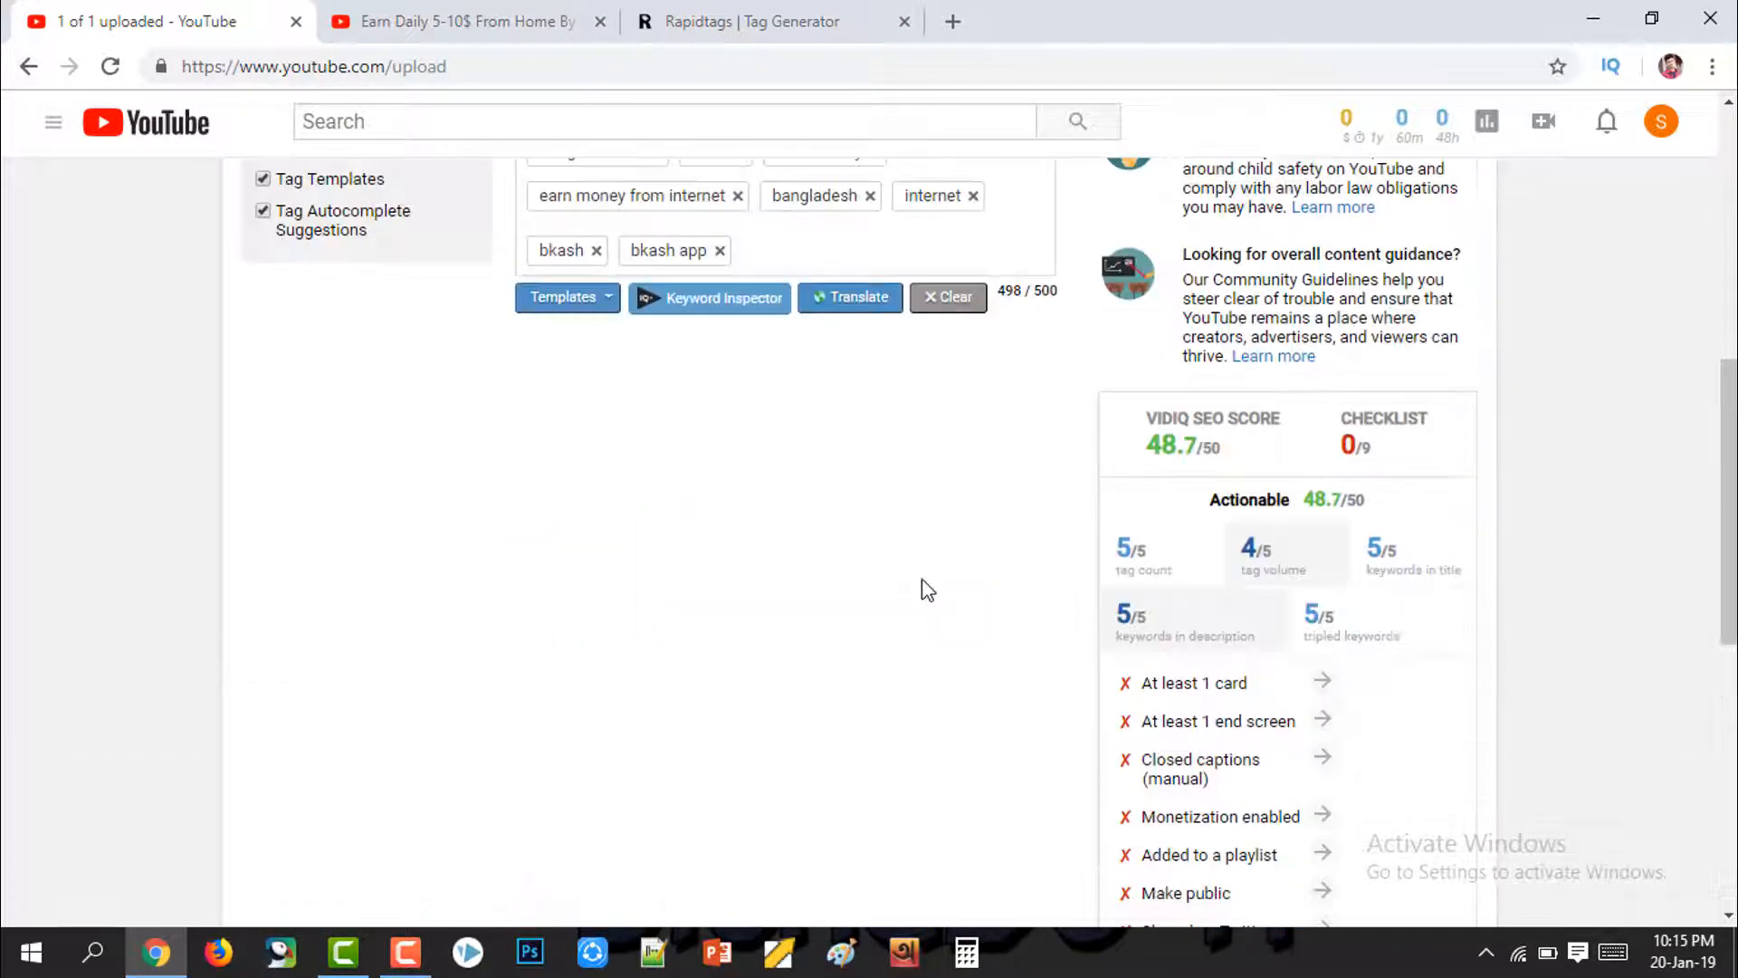
{"action": "scroll", "coordinate": [920, 589], "scroll_direction": "up", "scroll_amount": 2}
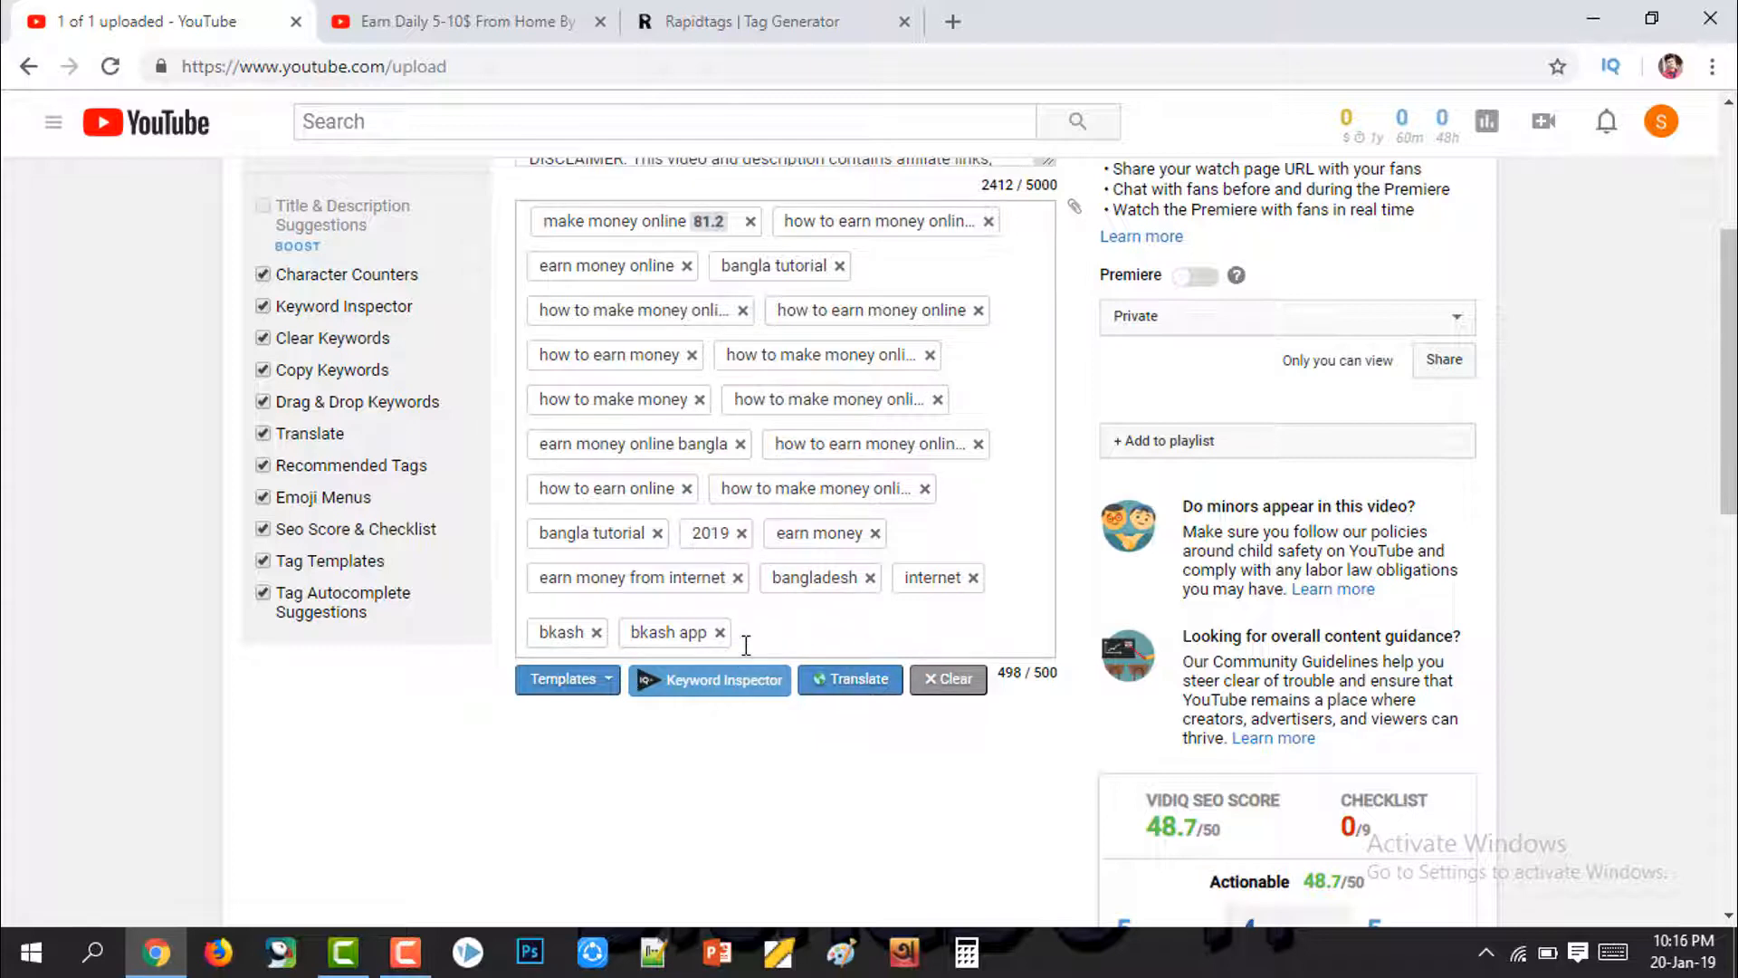
{"action": "scroll", "coordinate": [877, 175], "scroll_direction": "up", "scroll_amount": 4}
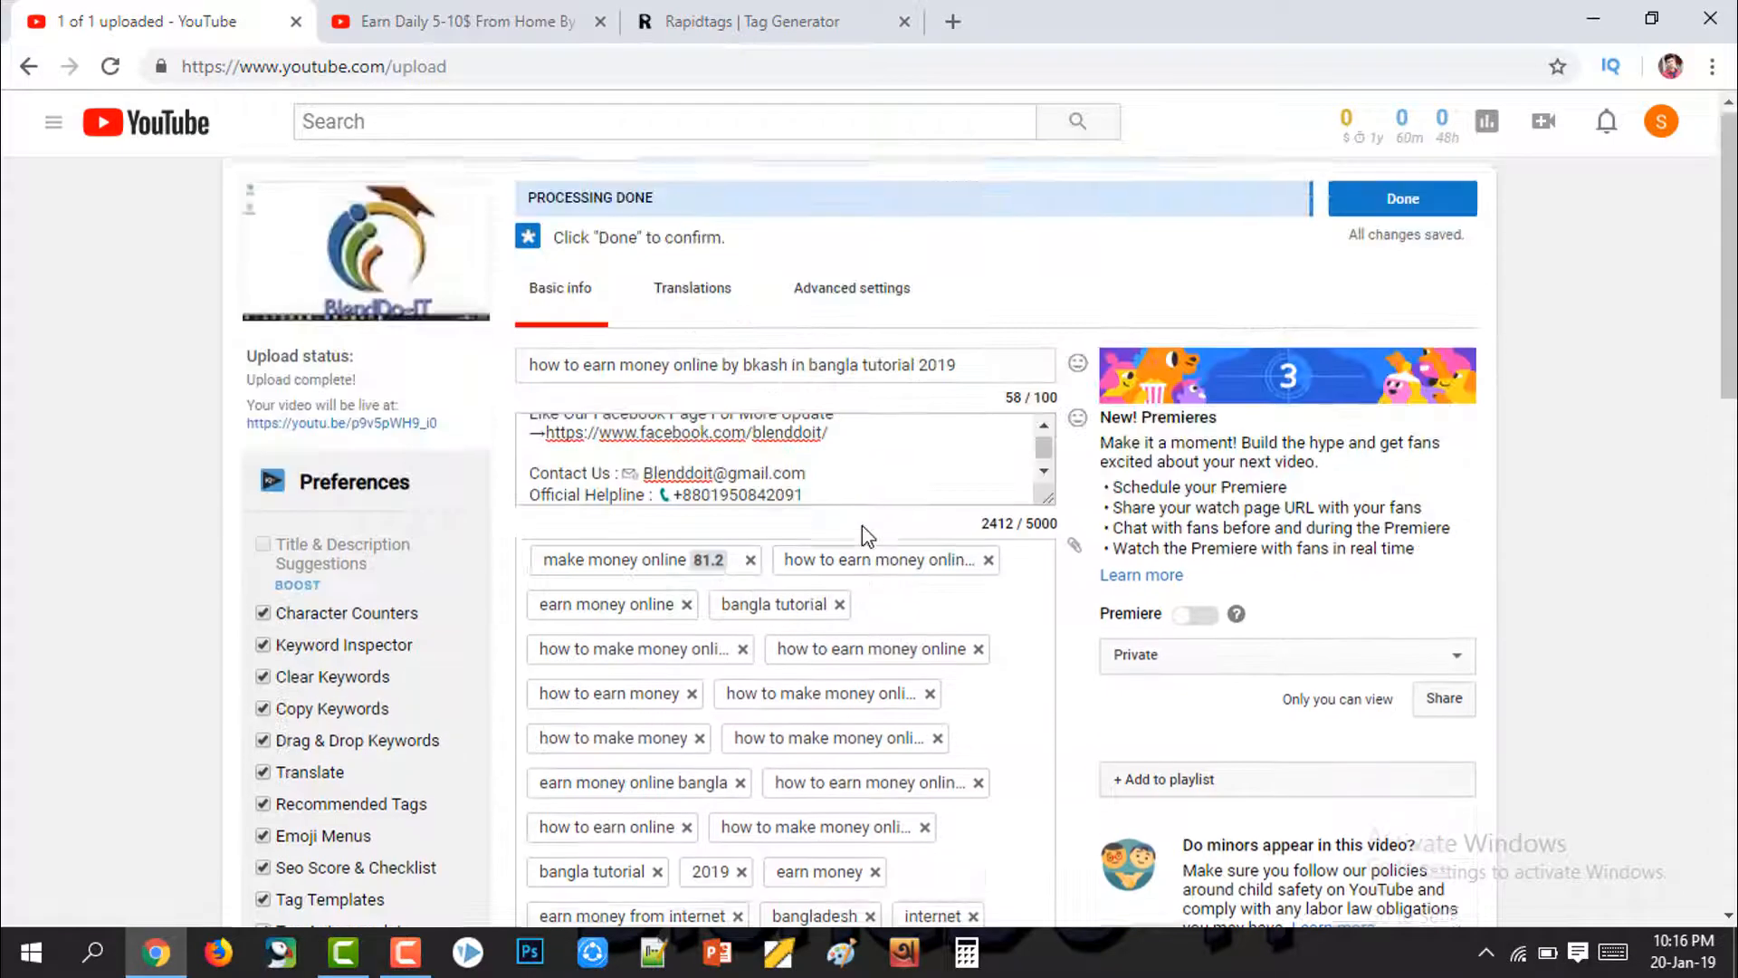
{"action": "left_click", "coordinate": [970, 382]}
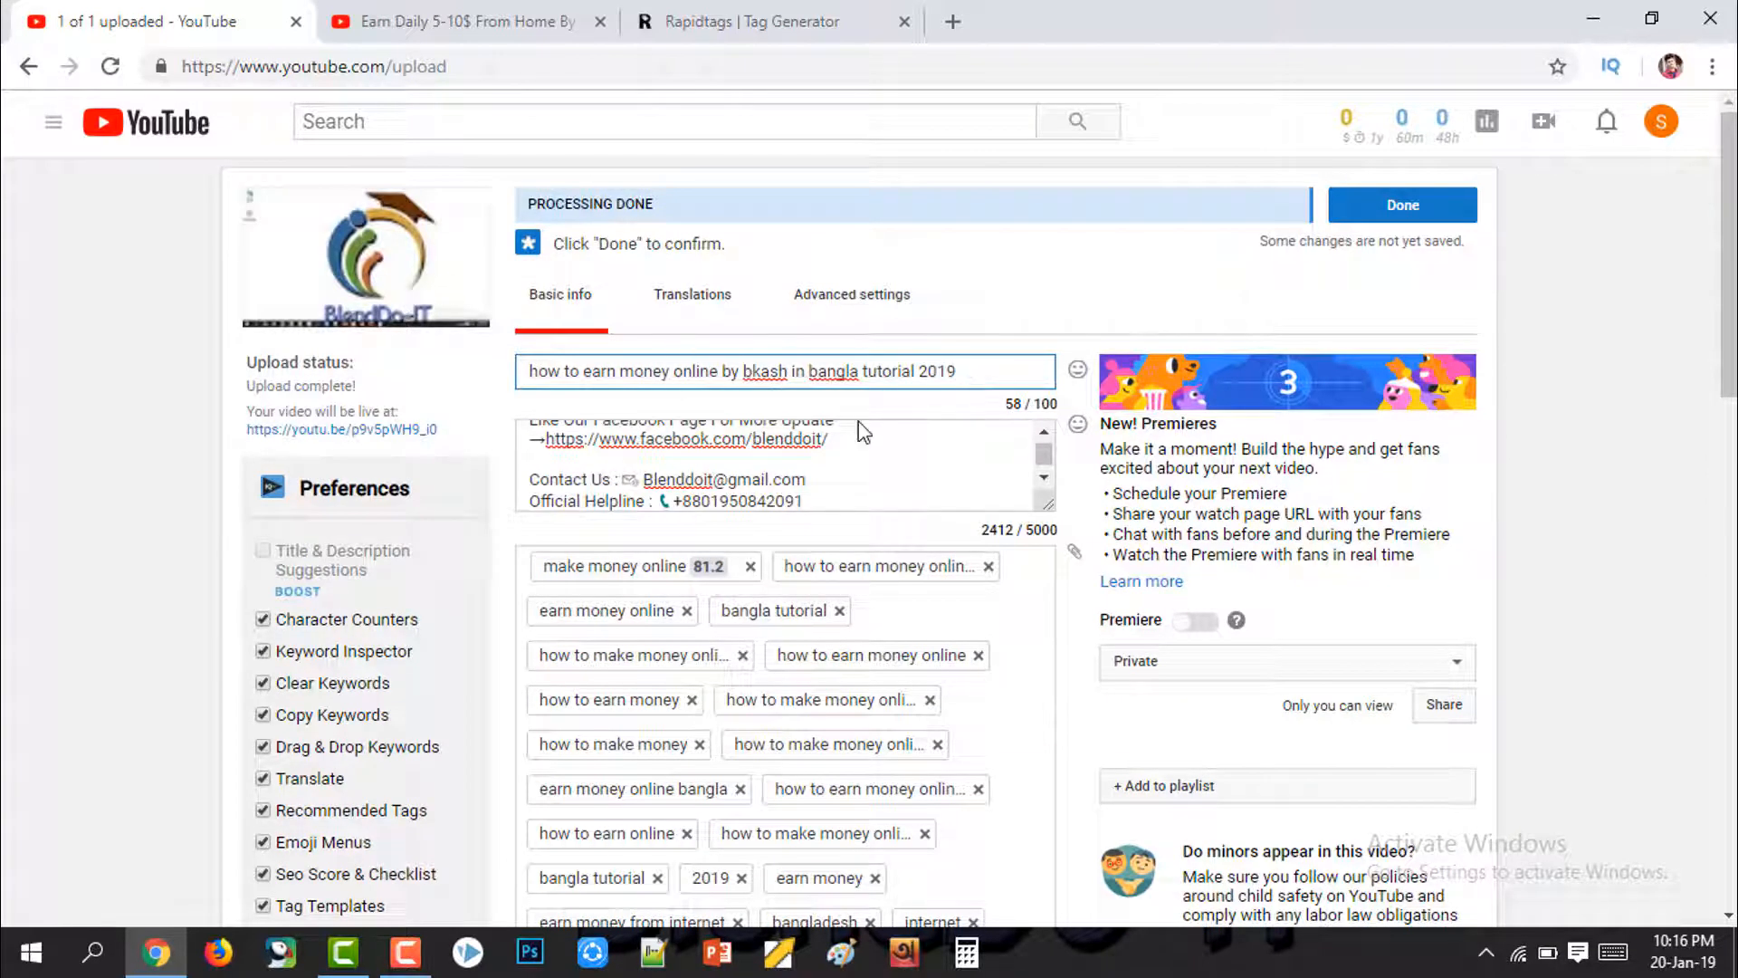
Step: Switch to the "Earn Daily 5-10$ From Home By Bkash" video and examine how its title is built and its vidIQ title check
{"action": "left_click", "coordinate": [523, 20]}
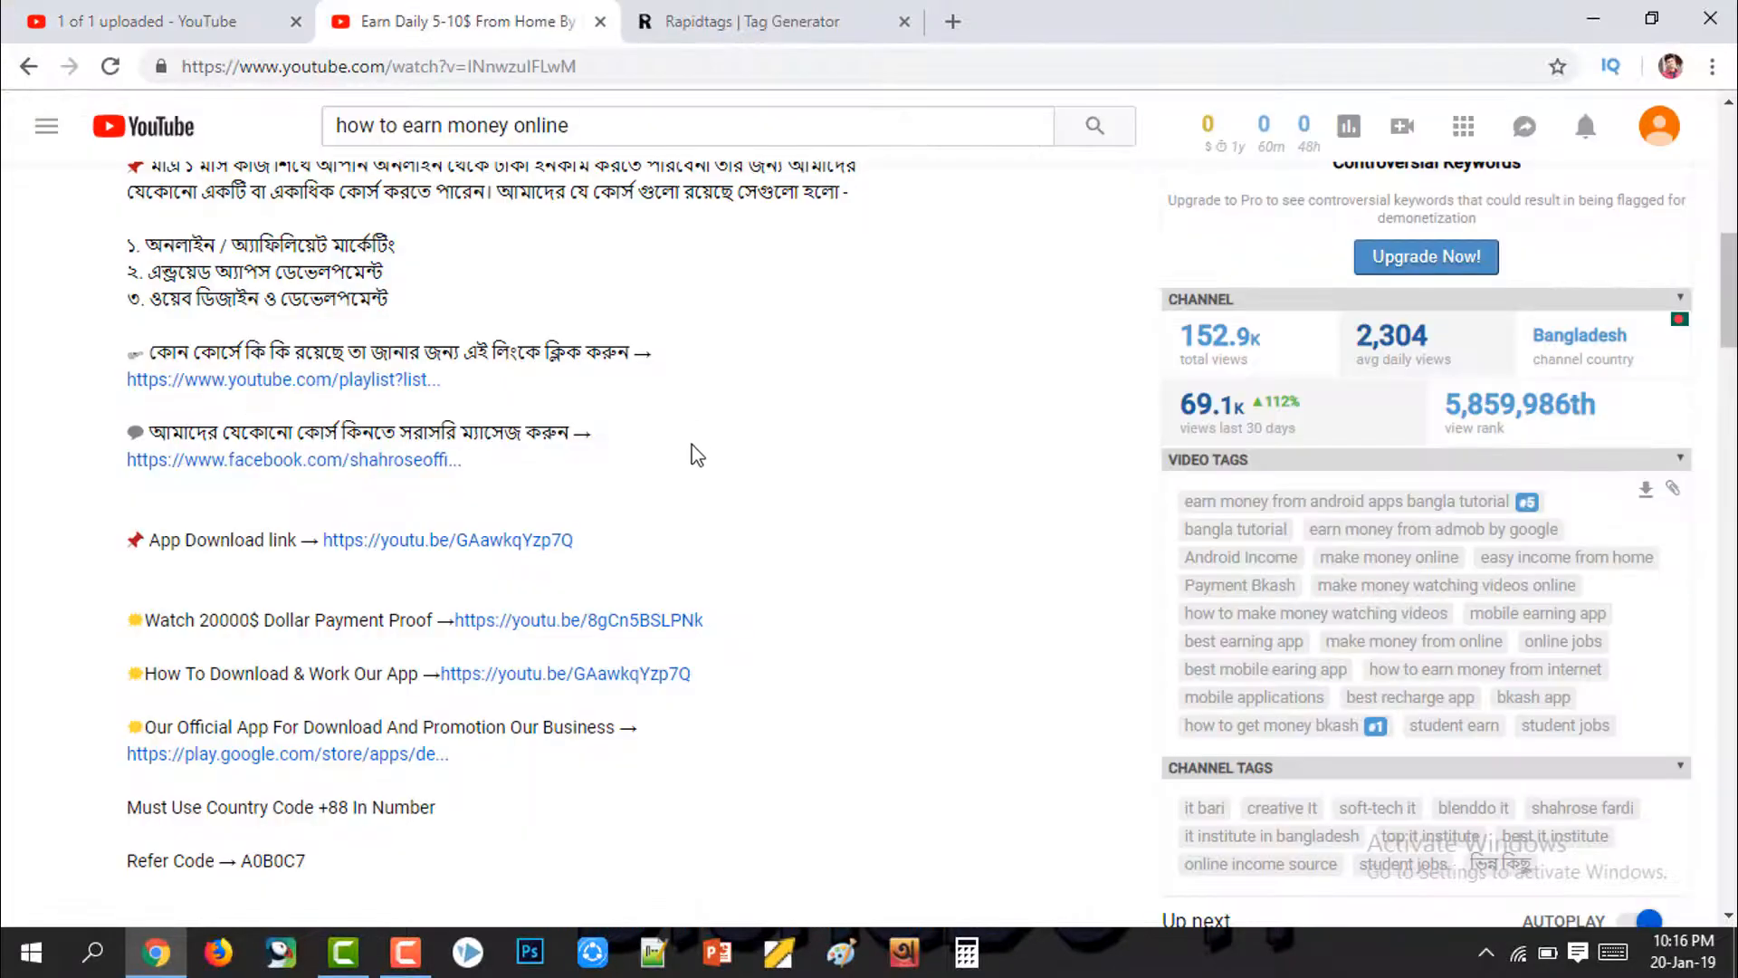
{"action": "scroll", "coordinate": [688, 484], "scroll_direction": "up", "scroll_amount": 11}
{"action": "scroll", "coordinate": [505, 775], "scroll_direction": "down", "scroll_amount": 1}
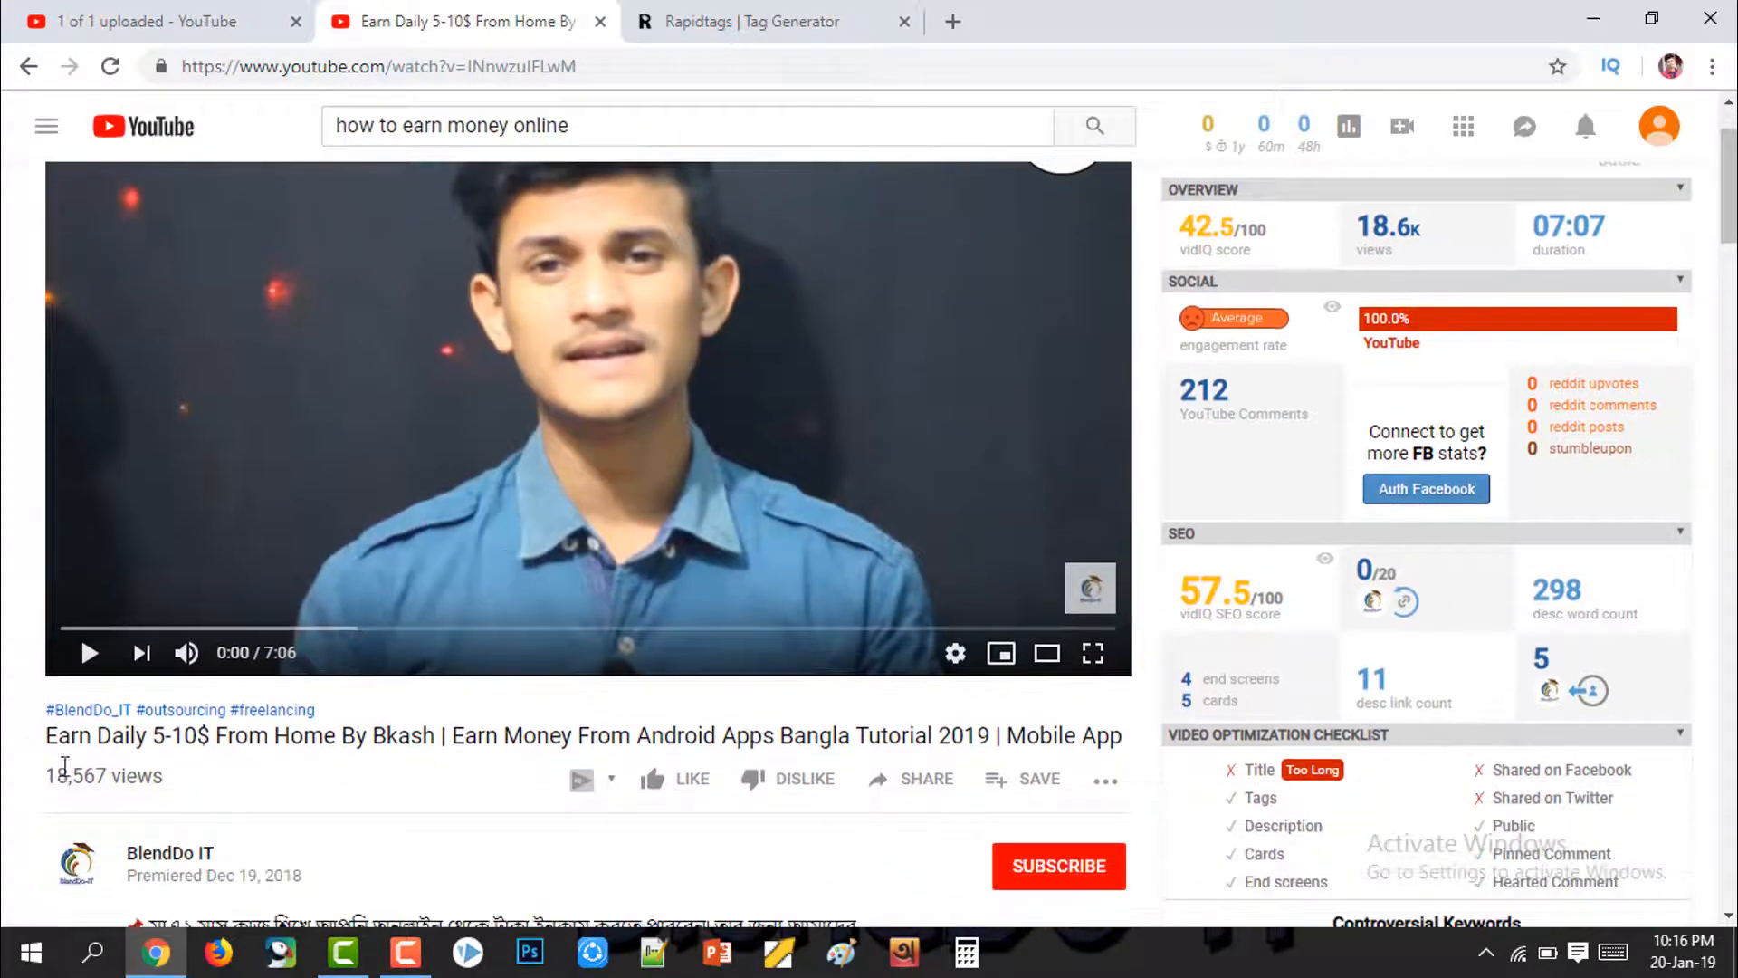
{"action": "left_click_drag", "start_coordinate": [48, 735], "coordinate": [442, 735]}
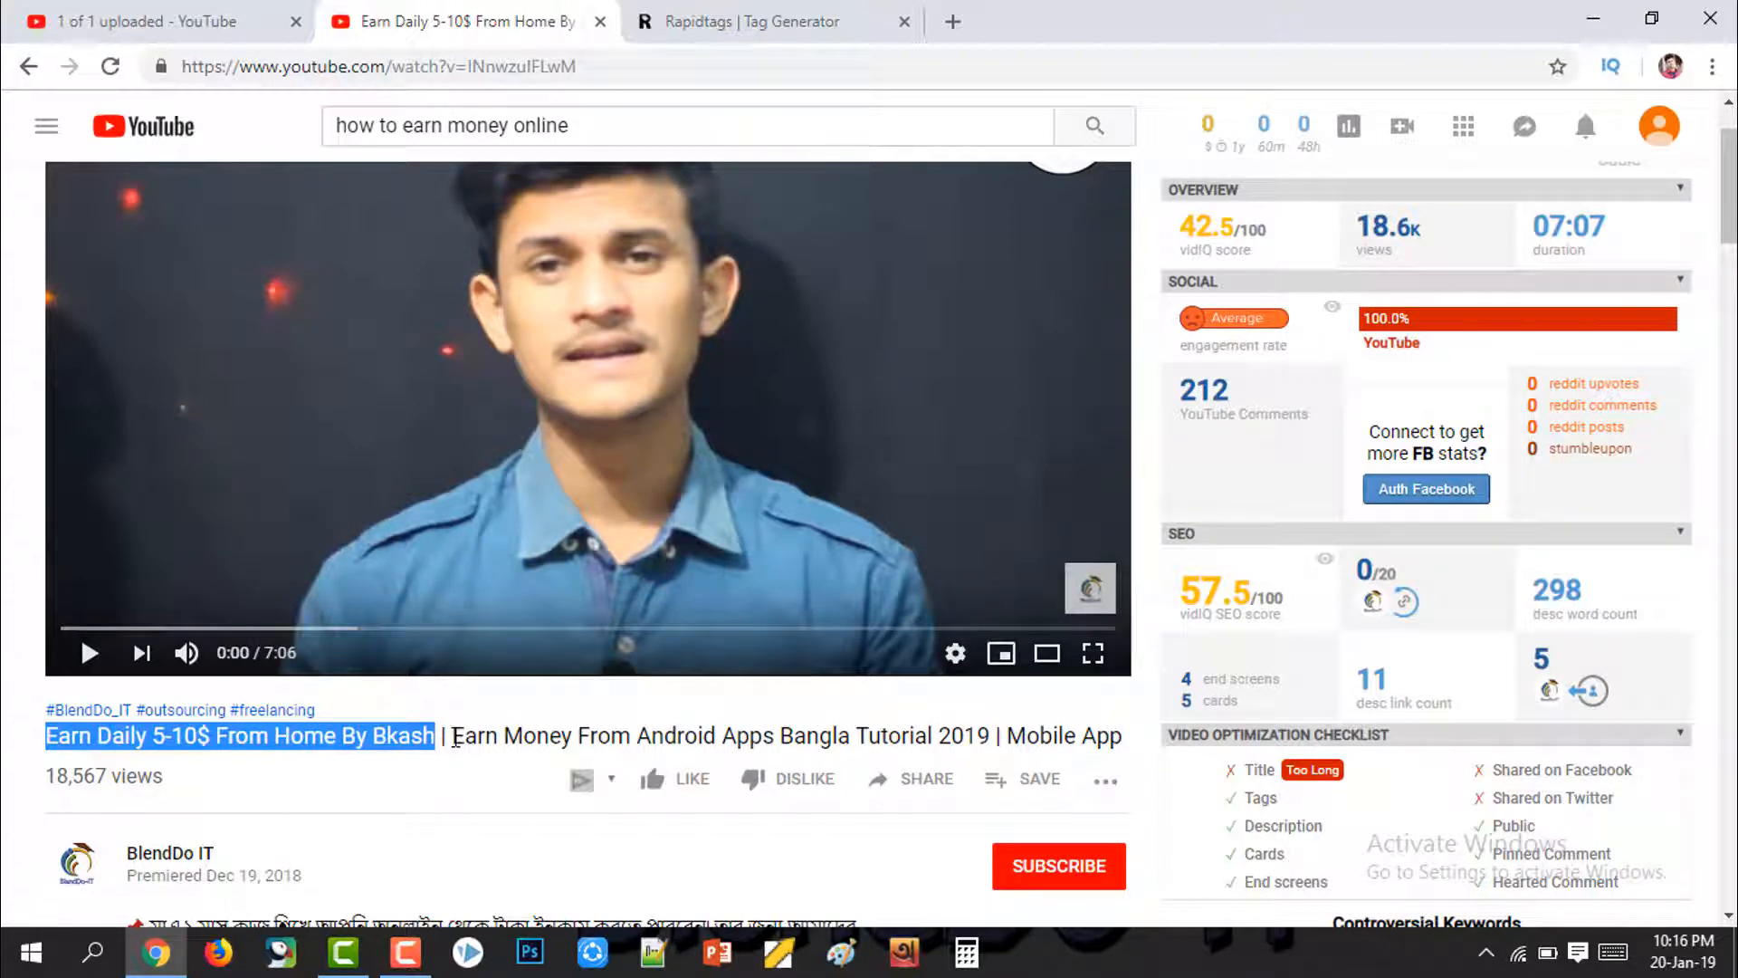
{"action": "left_click", "coordinate": [444, 735]}
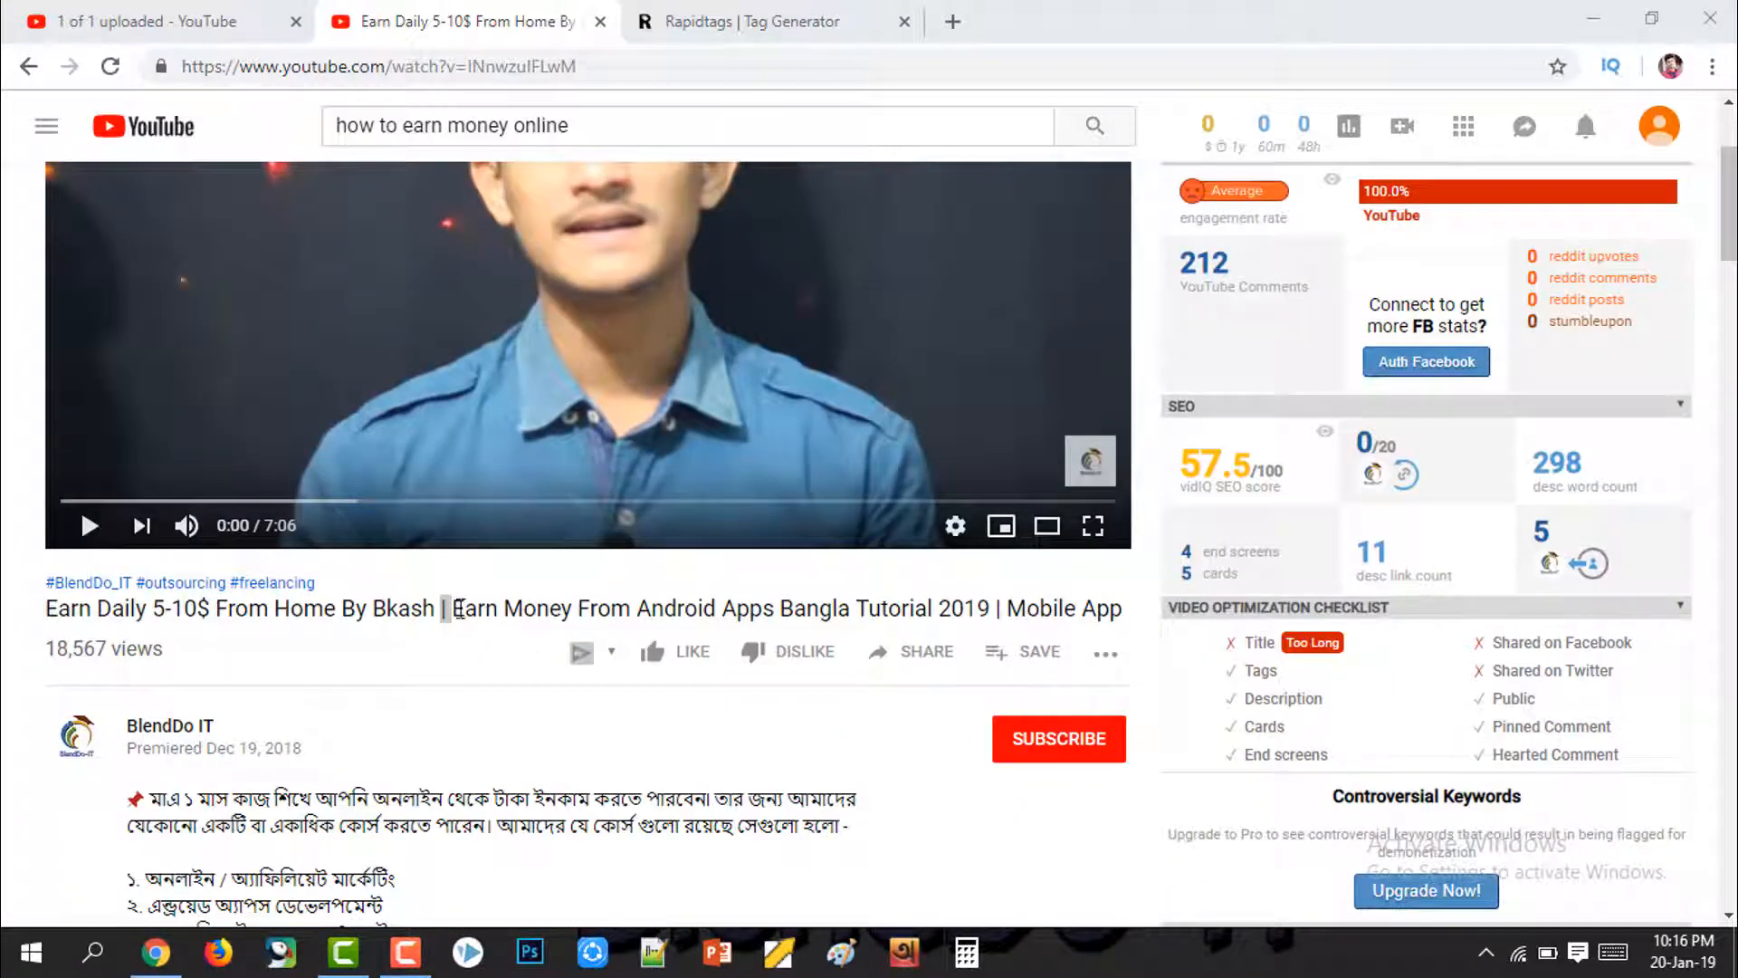
{"action": "left_click", "coordinate": [459, 609]}
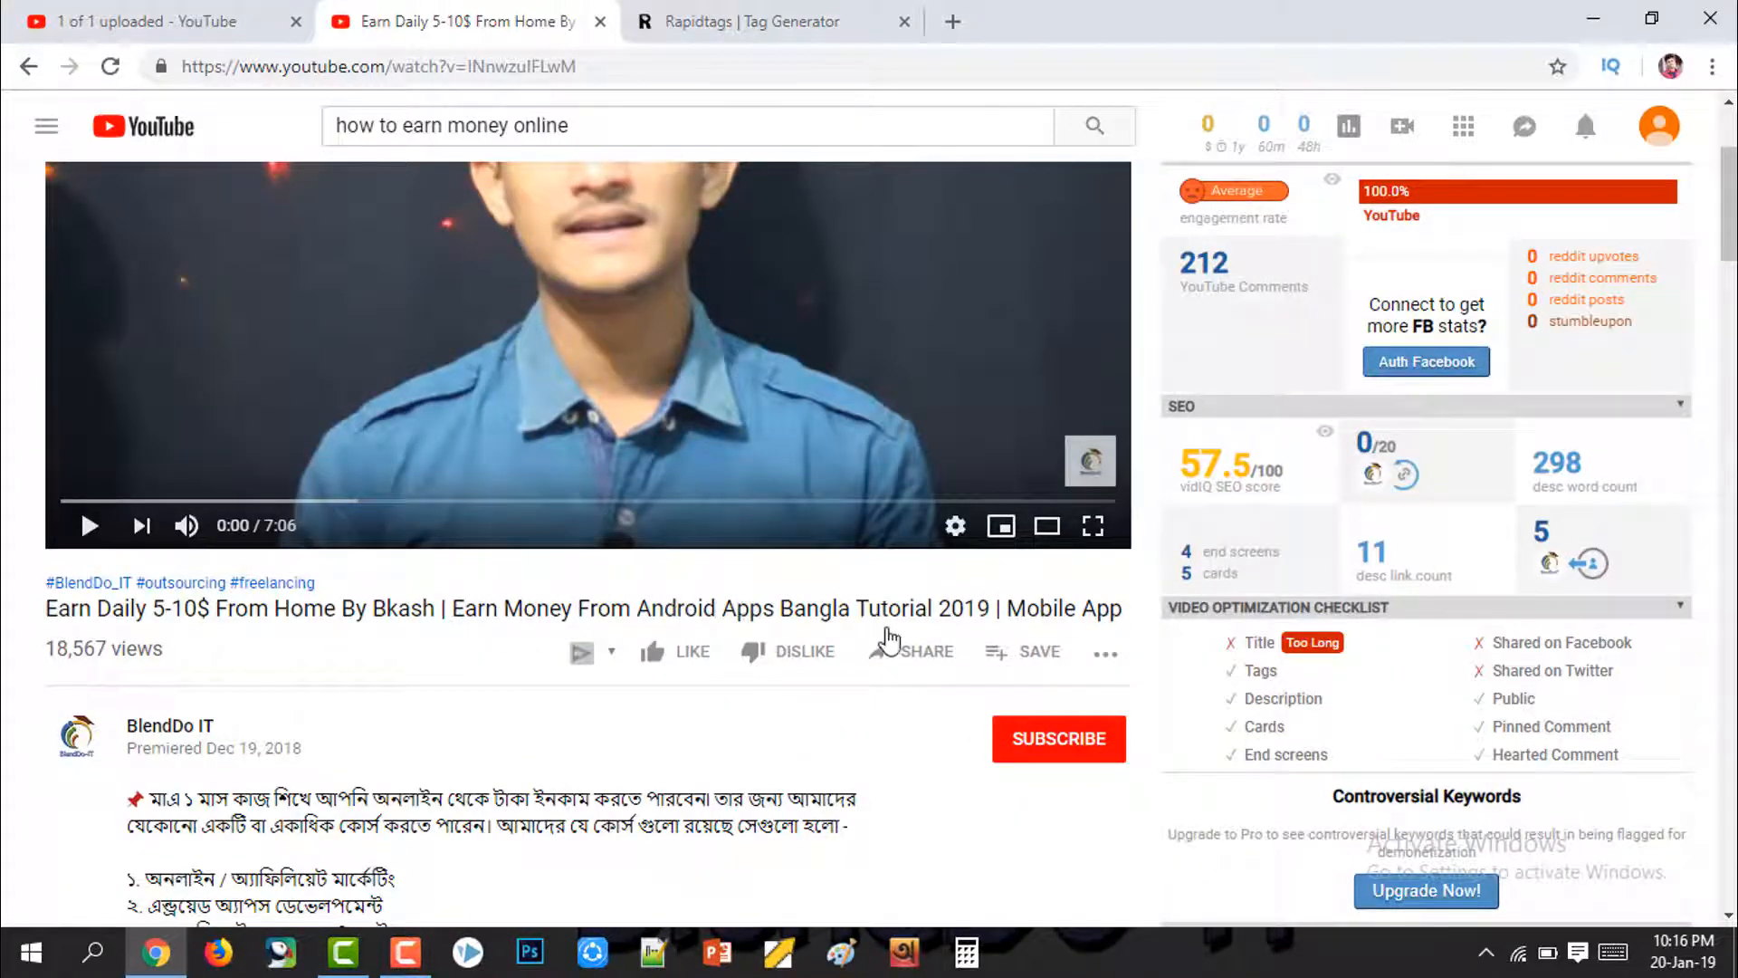
{"action": "left_click", "coordinate": [405, 952]}
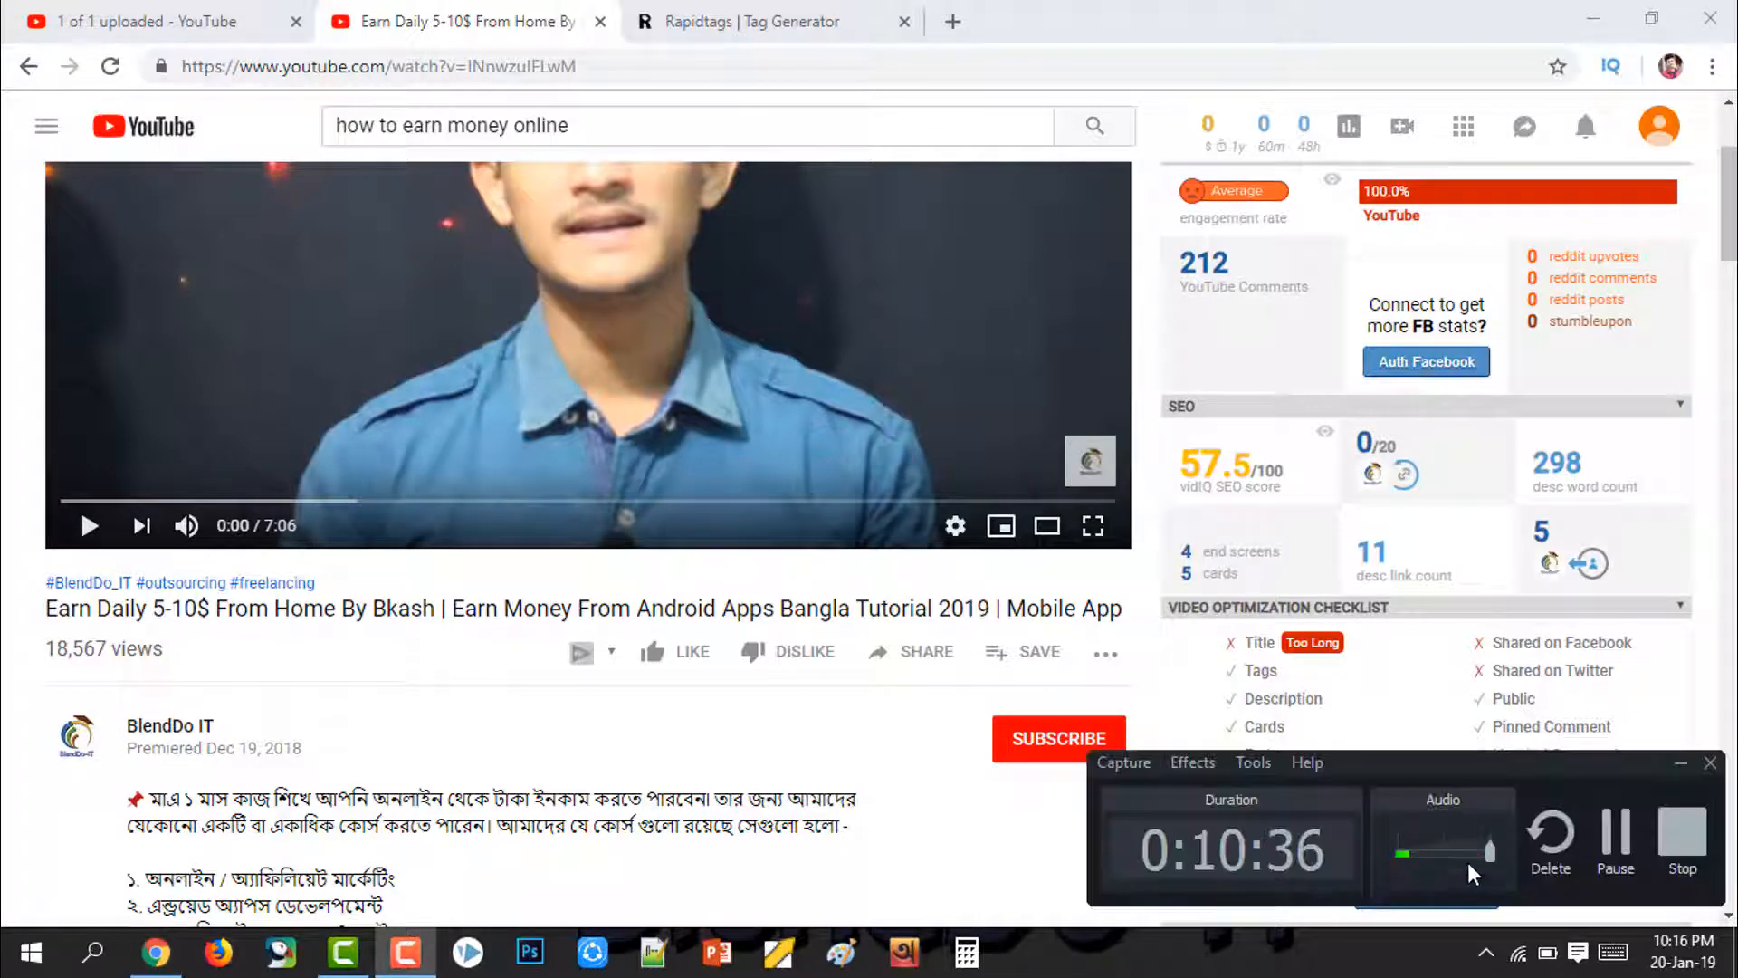
{"action": "left_click", "coordinate": [1681, 763]}
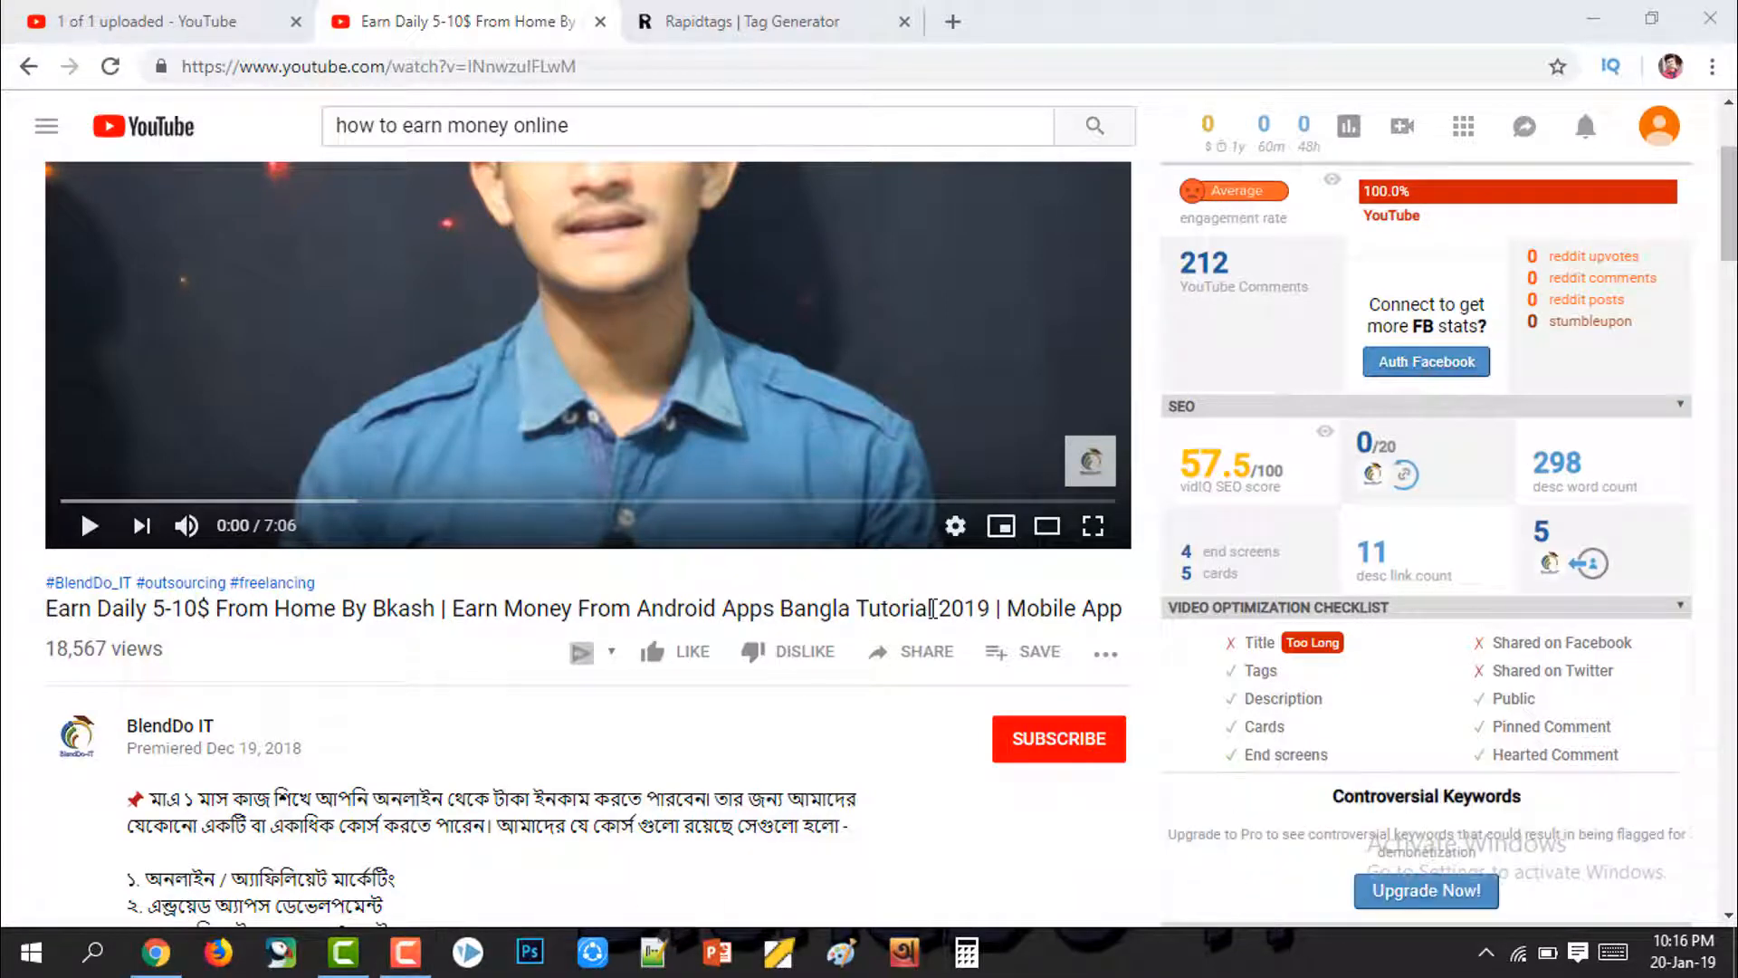
{"action": "left_click_drag", "start_coordinate": [1008, 609], "coordinate": [44, 611]}
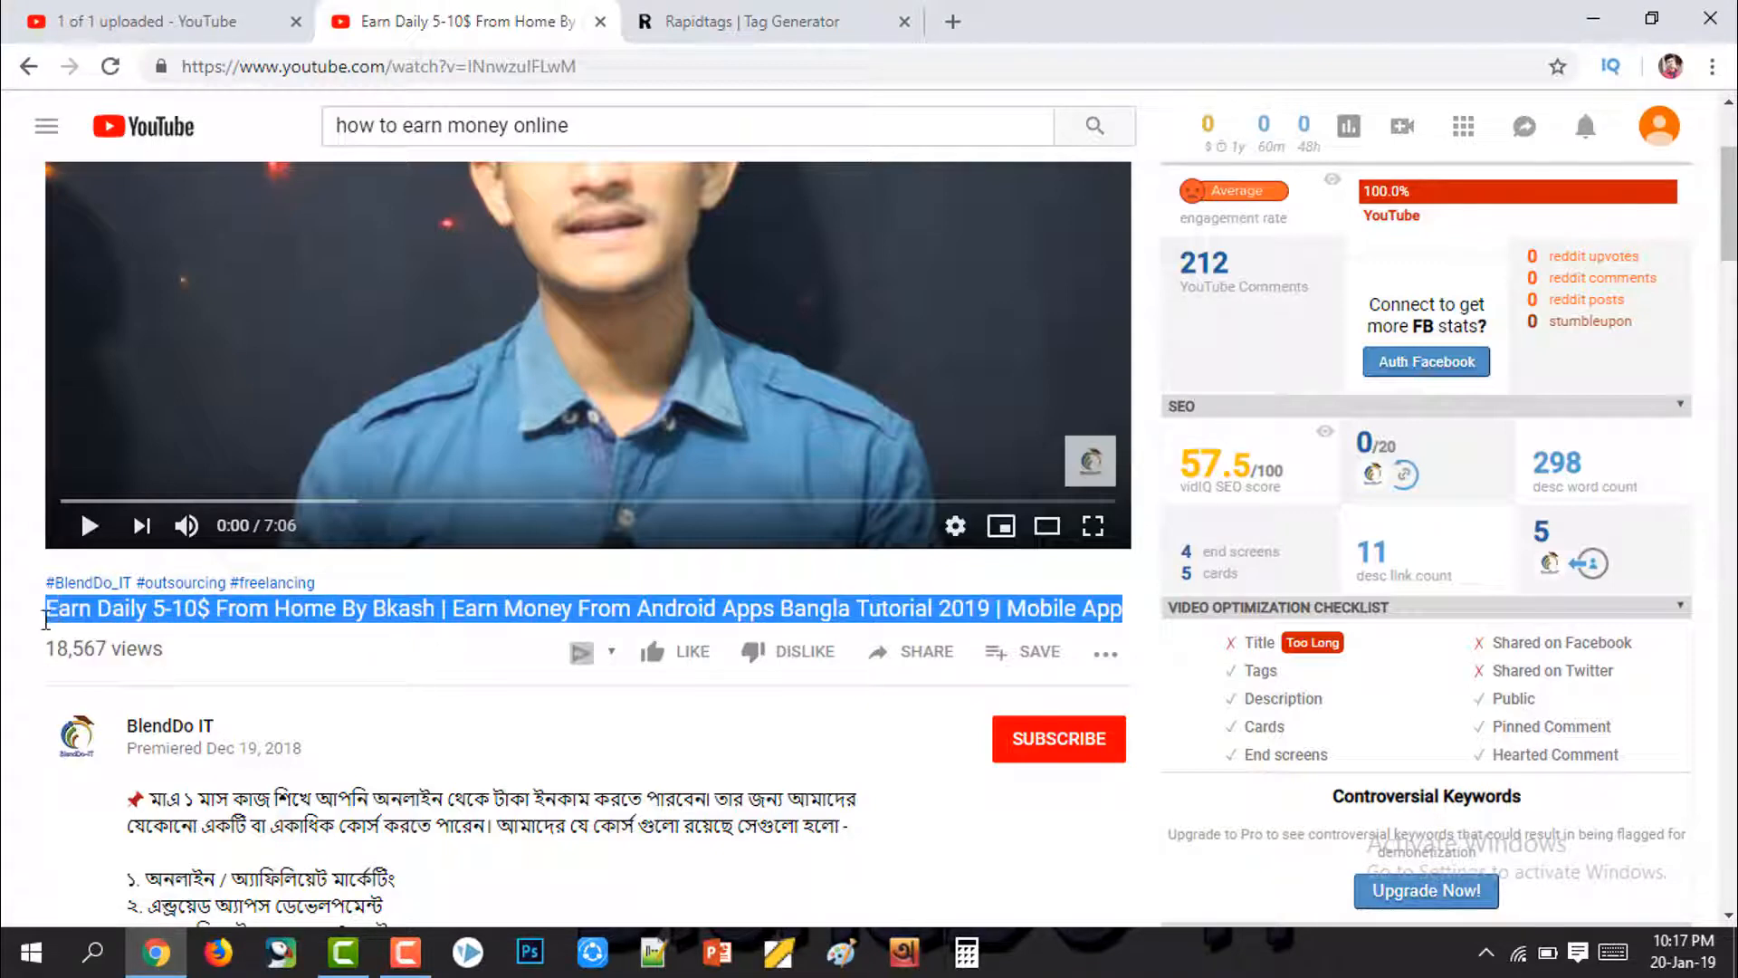
{"action": "scroll", "coordinate": [631, 486], "scroll_direction": "up", "scroll_amount": 3}
{"action": "scroll", "coordinate": [631, 487], "scroll_direction": "down", "scroll_amount": 6}
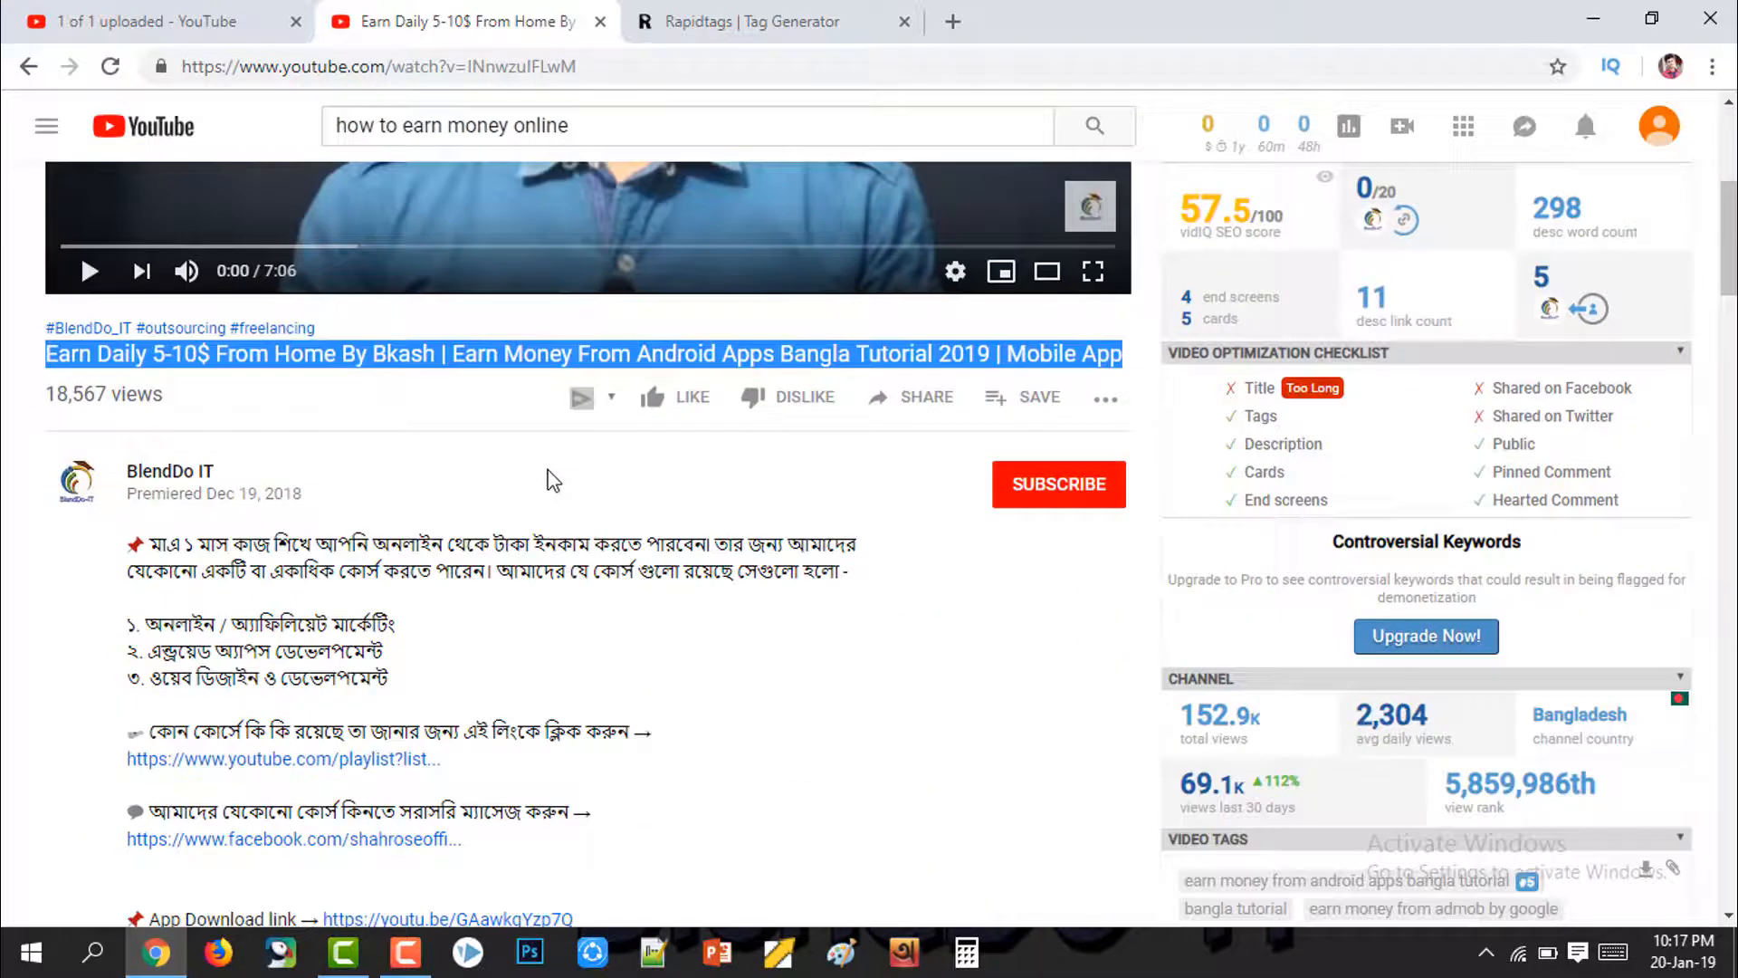
{"action": "left_click", "coordinate": [535, 475]}
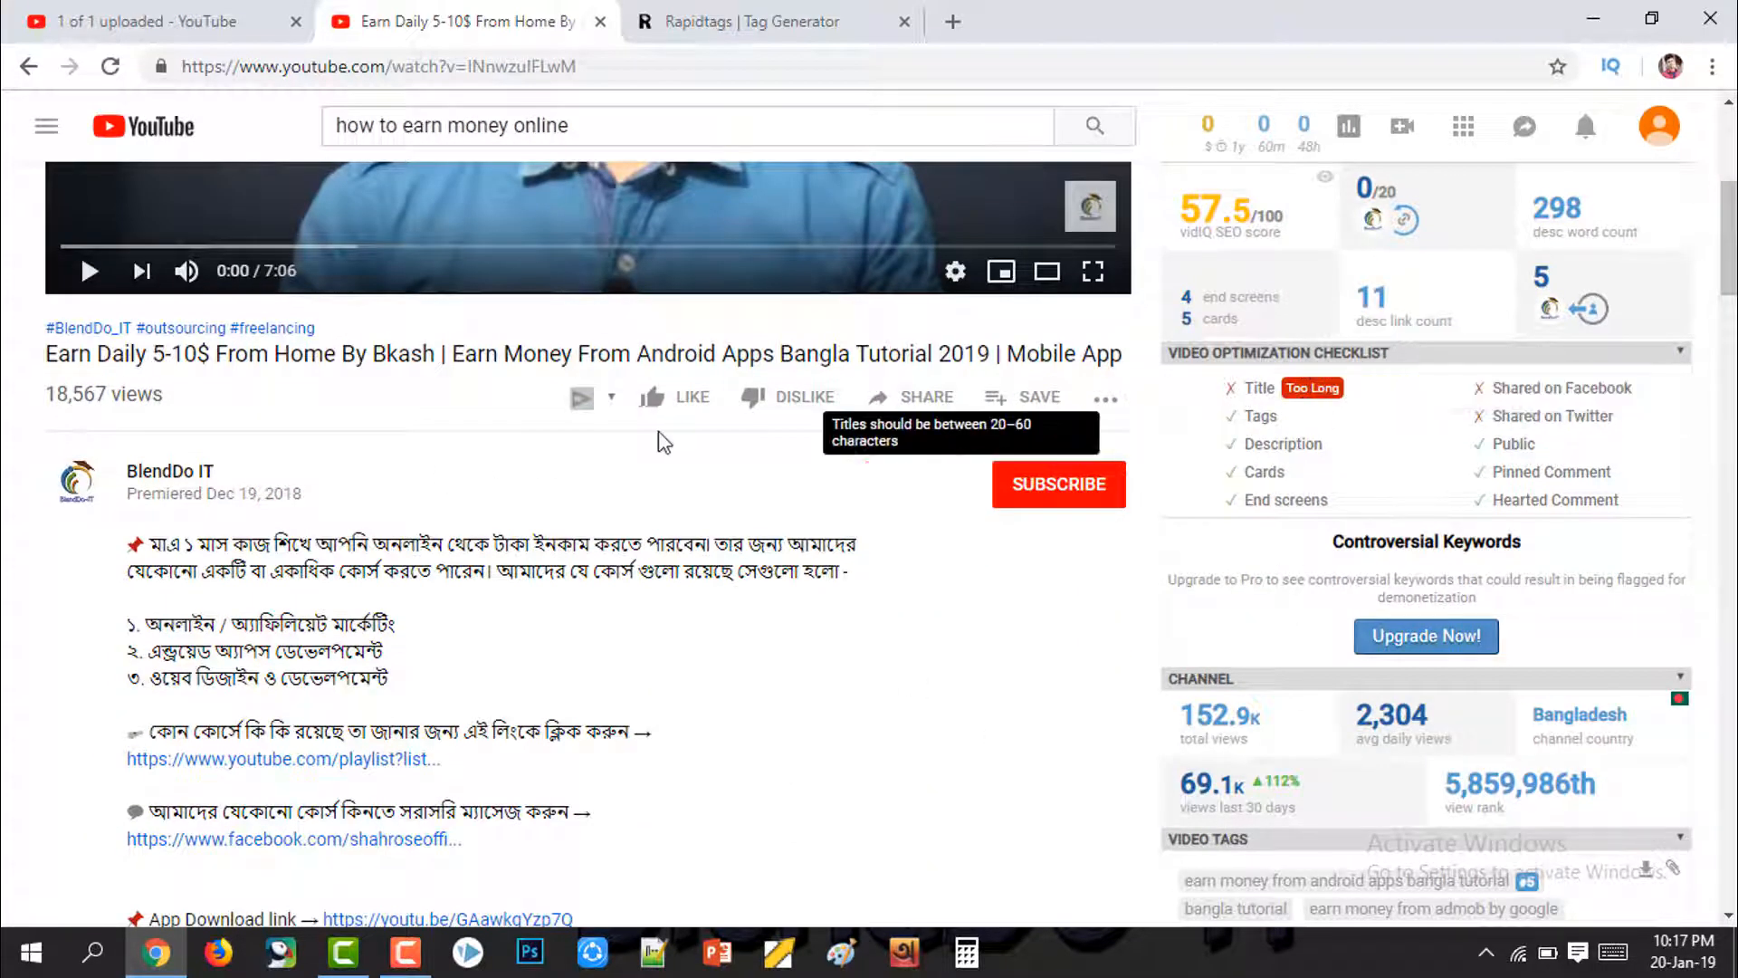
Step: Like the reference video and highlight its view count below the title
{"action": "left_click_drag", "start_coordinate": [233, 396], "coordinate": [58, 395]}
{"action": "left_click", "coordinate": [401, 399]}
{"action": "left_click", "coordinate": [174, 394]}
{"action": "left_click_drag", "start_coordinate": [172, 470], "coordinate": [97, 391]}
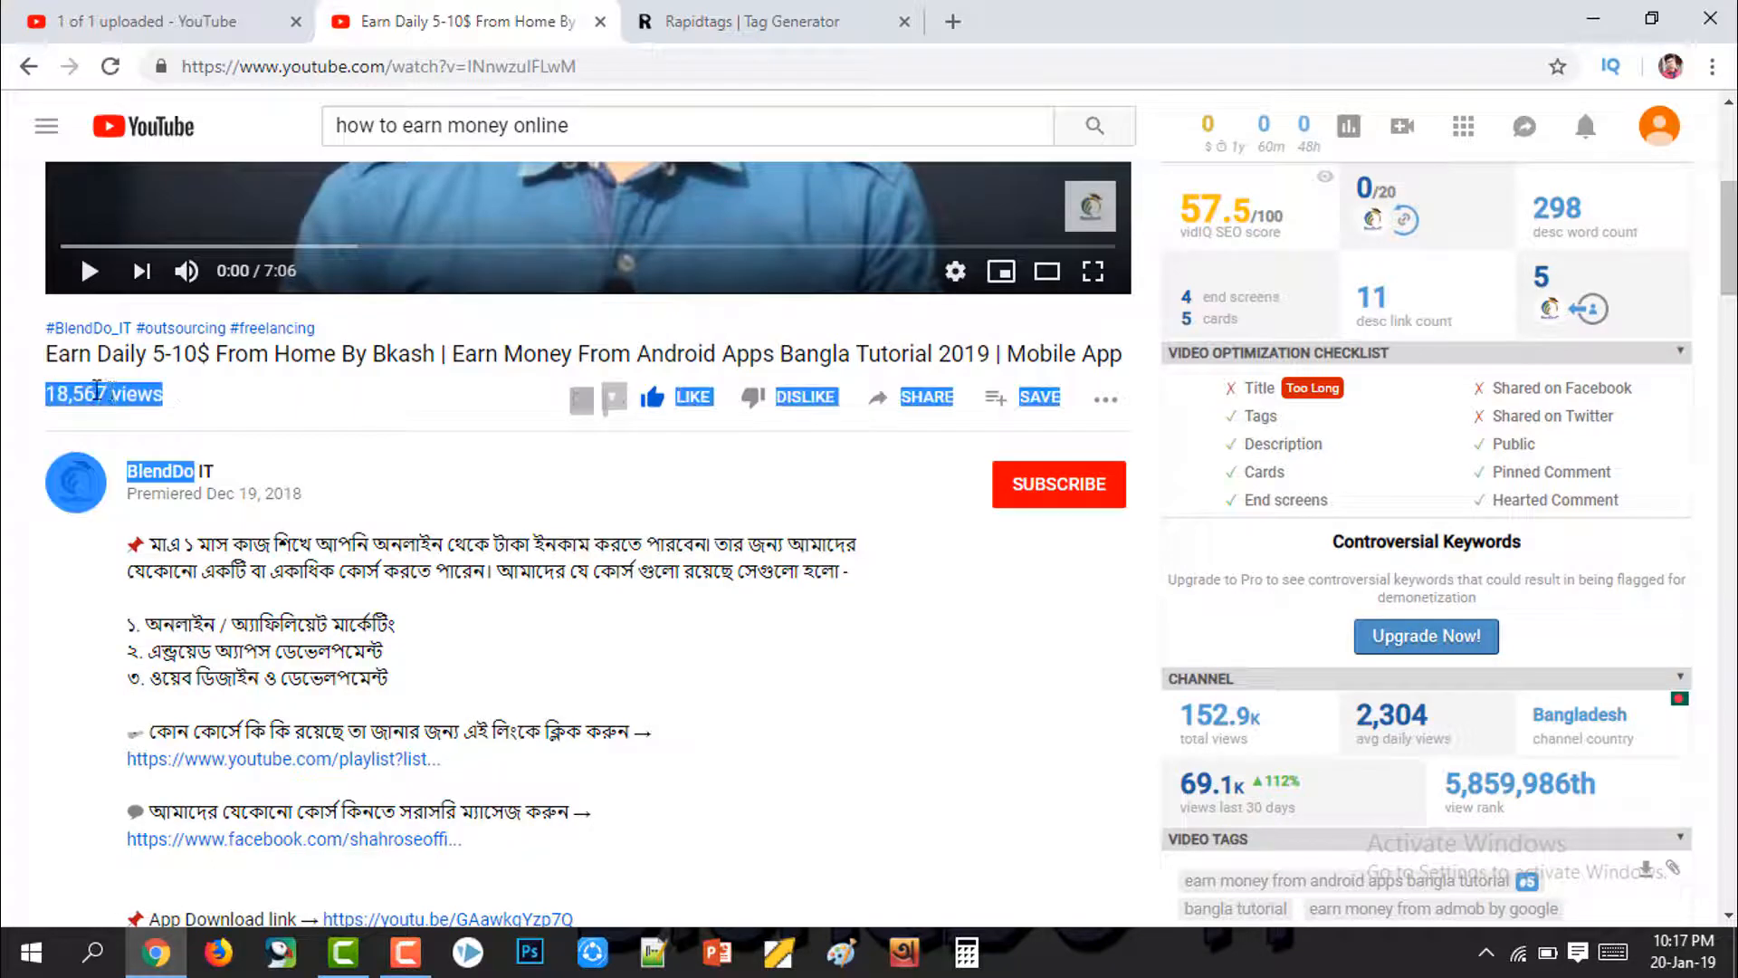
{"action": "left_click", "coordinate": [330, 427]}
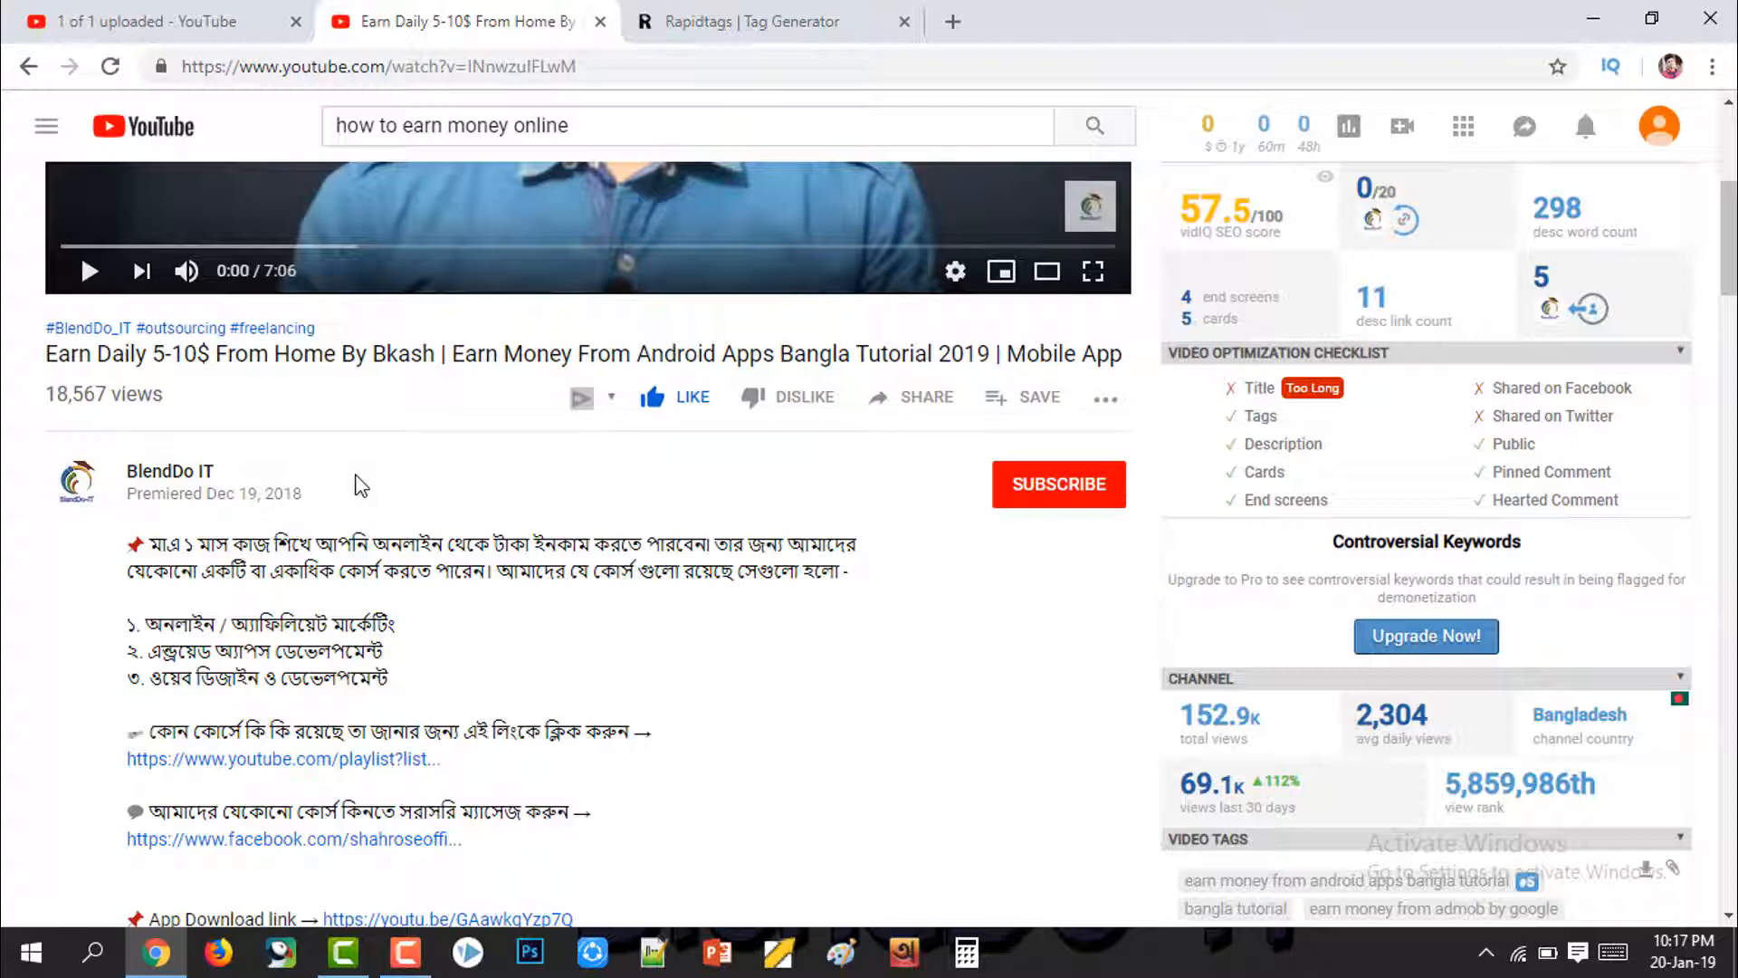
Step: Examine the reference video's info cards, its end screen at 6:50 and its description links
{"action": "scroll", "coordinate": [360, 484], "scroll_direction": "up", "scroll_amount": 6}
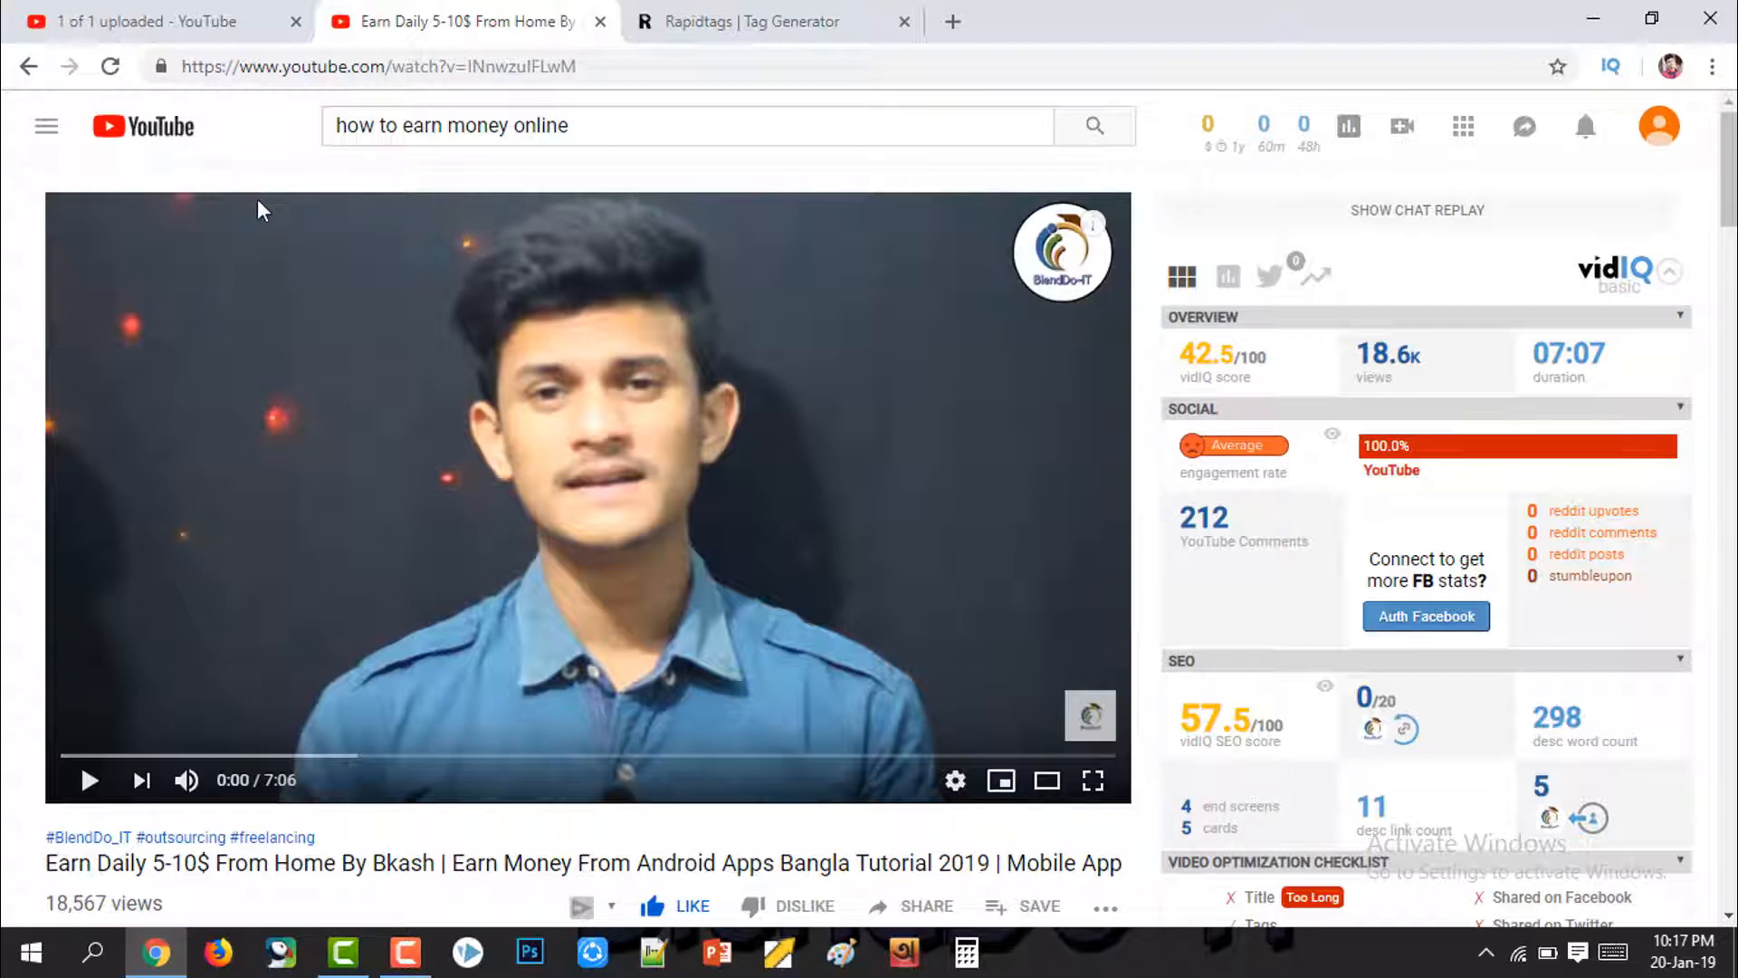
{"action": "scroll", "coordinate": [299, 218], "scroll_direction": "down", "scroll_amount": 3}
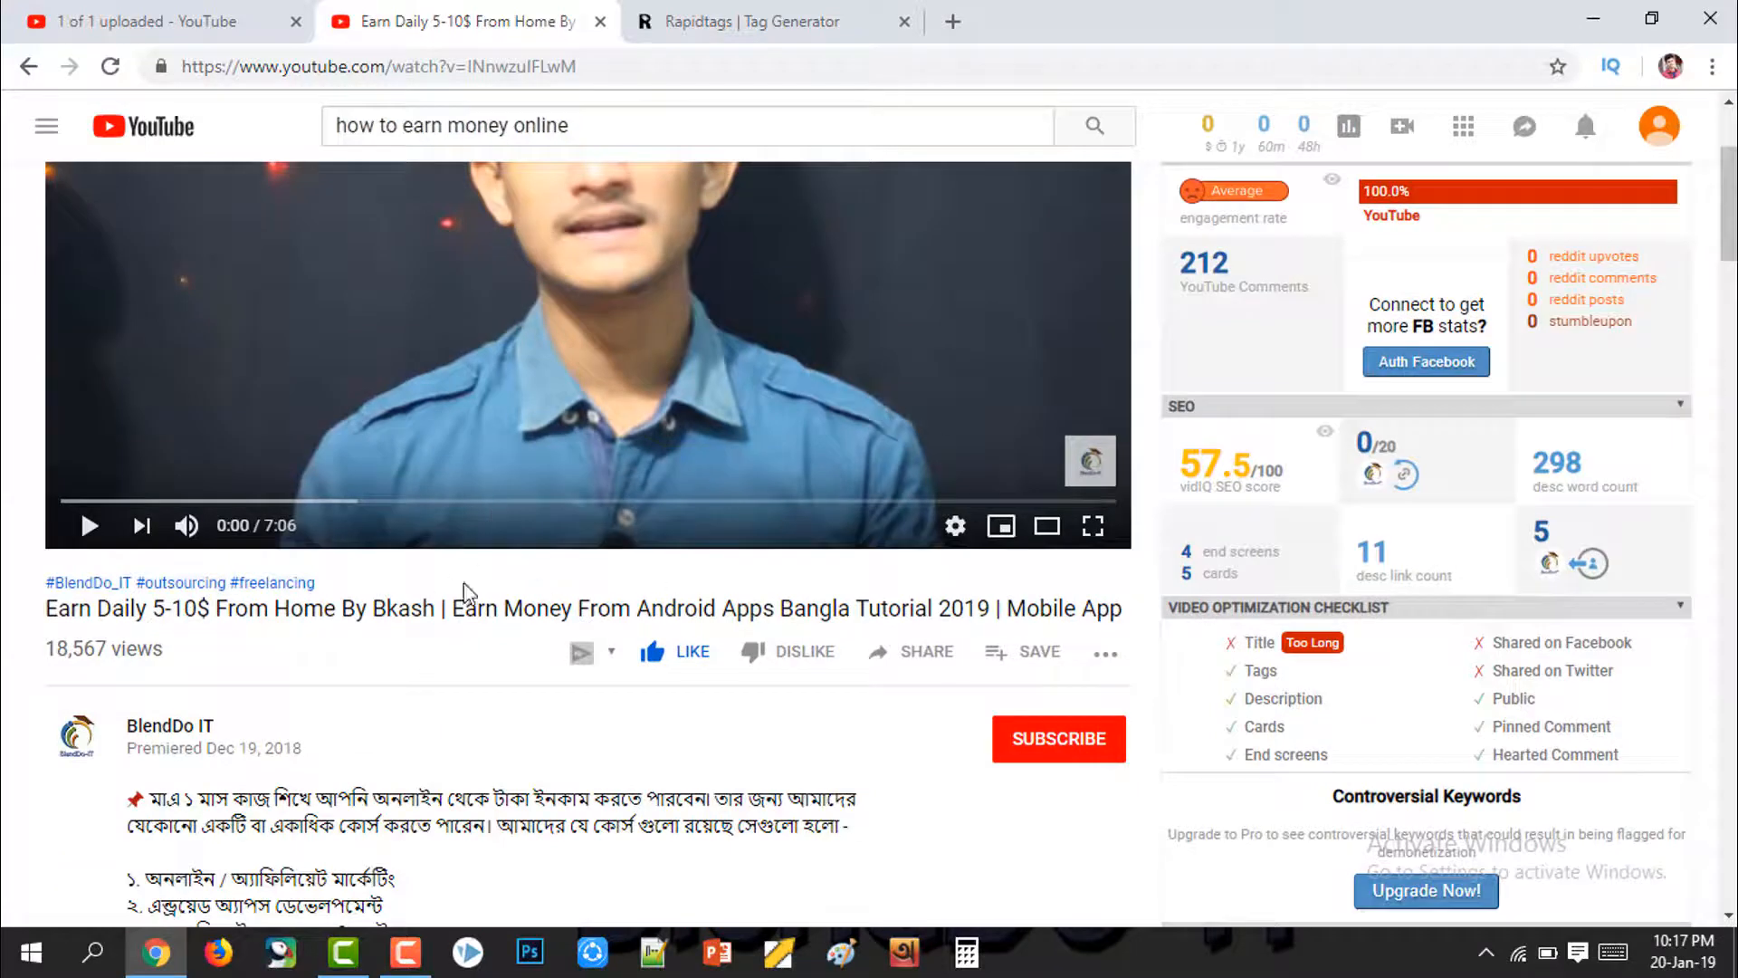
{"action": "scroll", "coordinate": [466, 593], "scroll_direction": "up", "scroll_amount": 3}
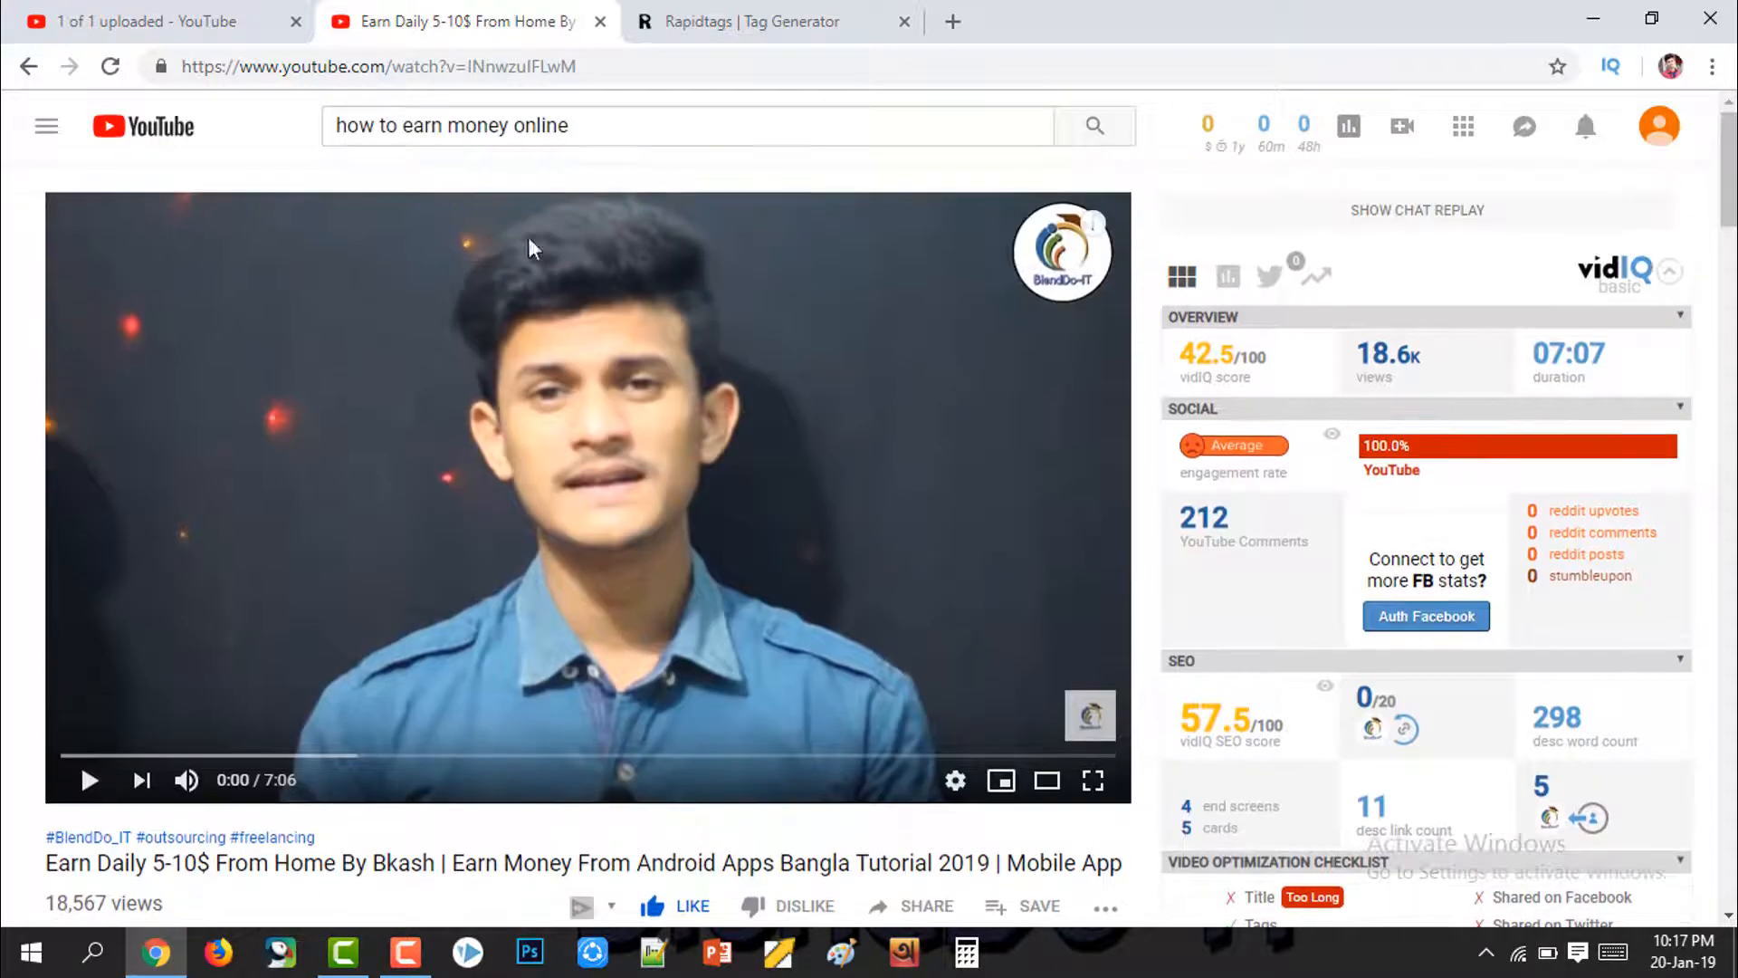
{"action": "mouse_move", "coordinate": [1103, 225]}
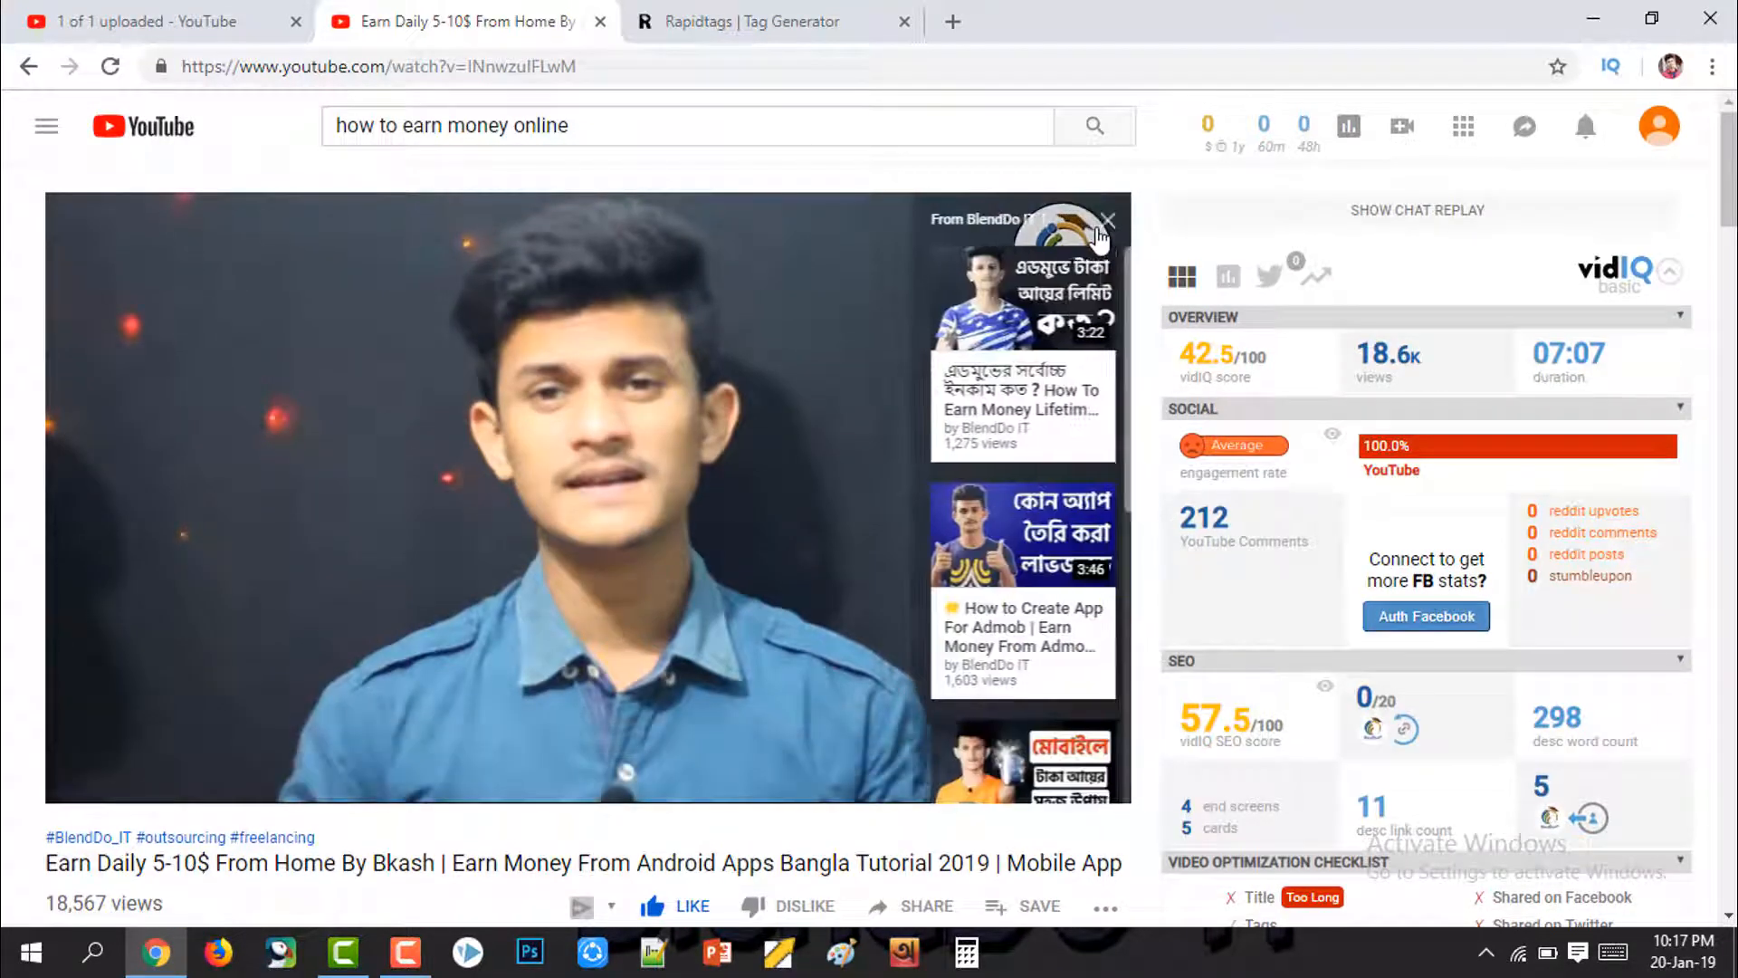
{"action": "scroll", "coordinate": [1005, 389], "scroll_direction": "down", "scroll_amount": 5}
{"action": "scroll", "coordinate": [996, 389], "scroll_direction": "up", "scroll_amount": 5}
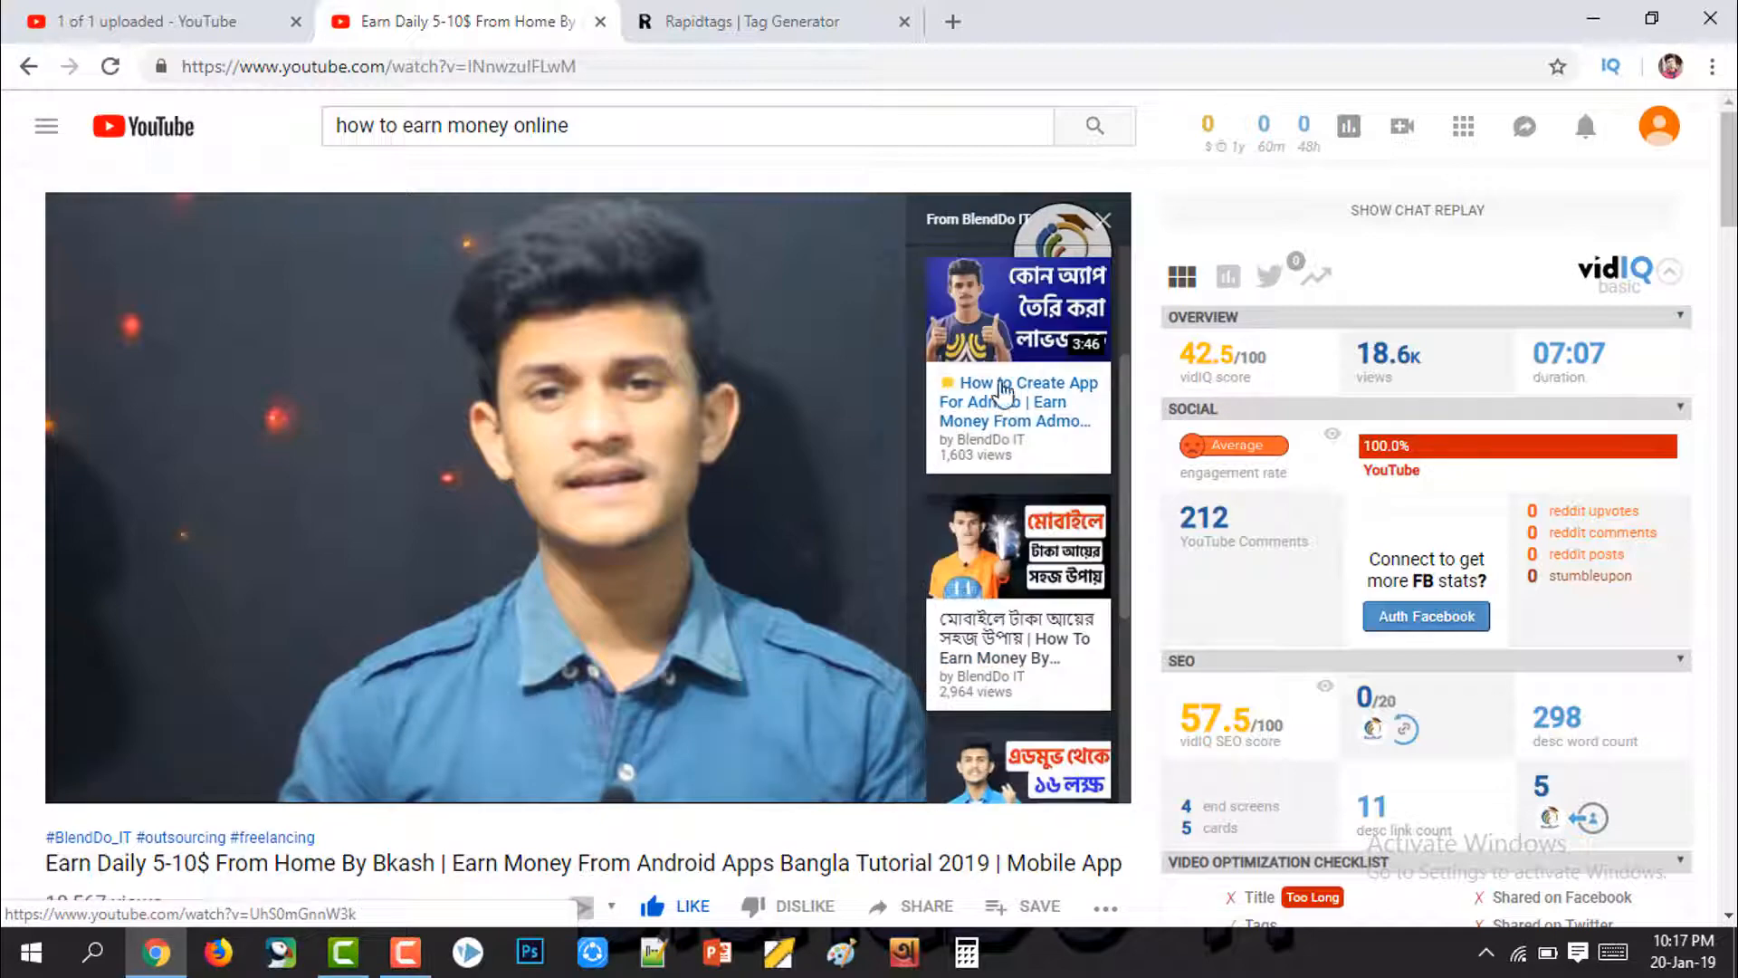
{"action": "left_click", "coordinate": [1102, 222]}
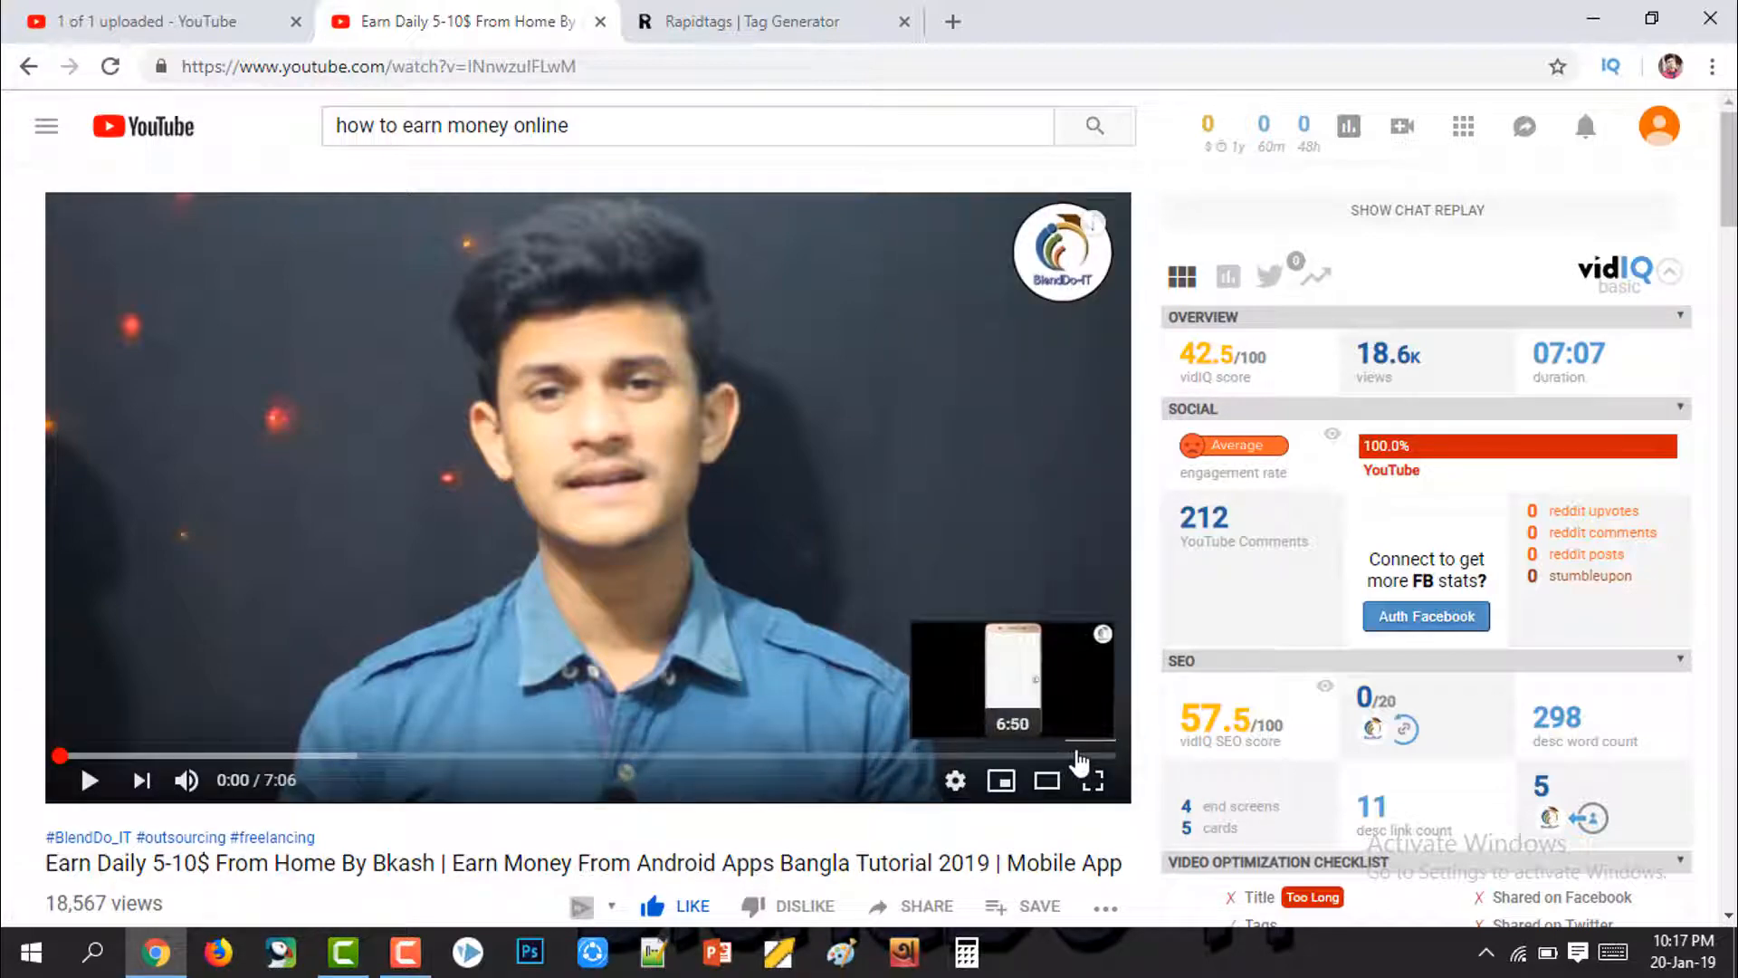
{"action": "left_click", "coordinate": [1076, 755]}
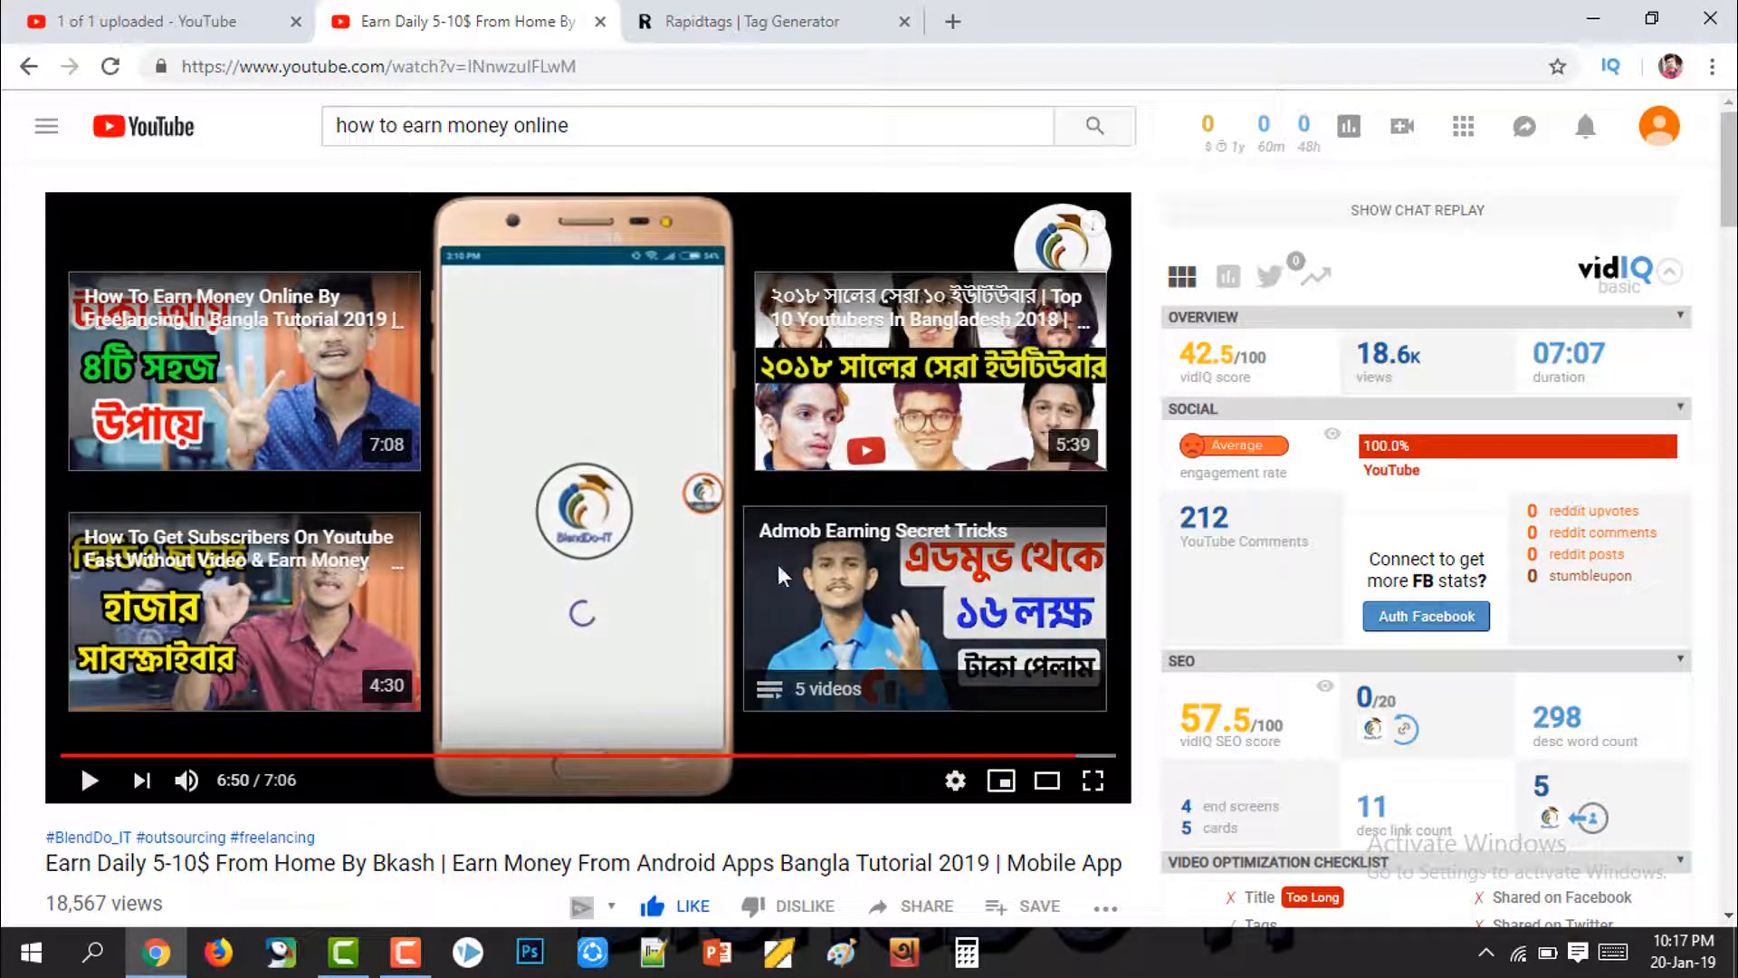
{"action": "scroll", "coordinate": [697, 661], "scroll_direction": "down", "scroll_amount": 10}
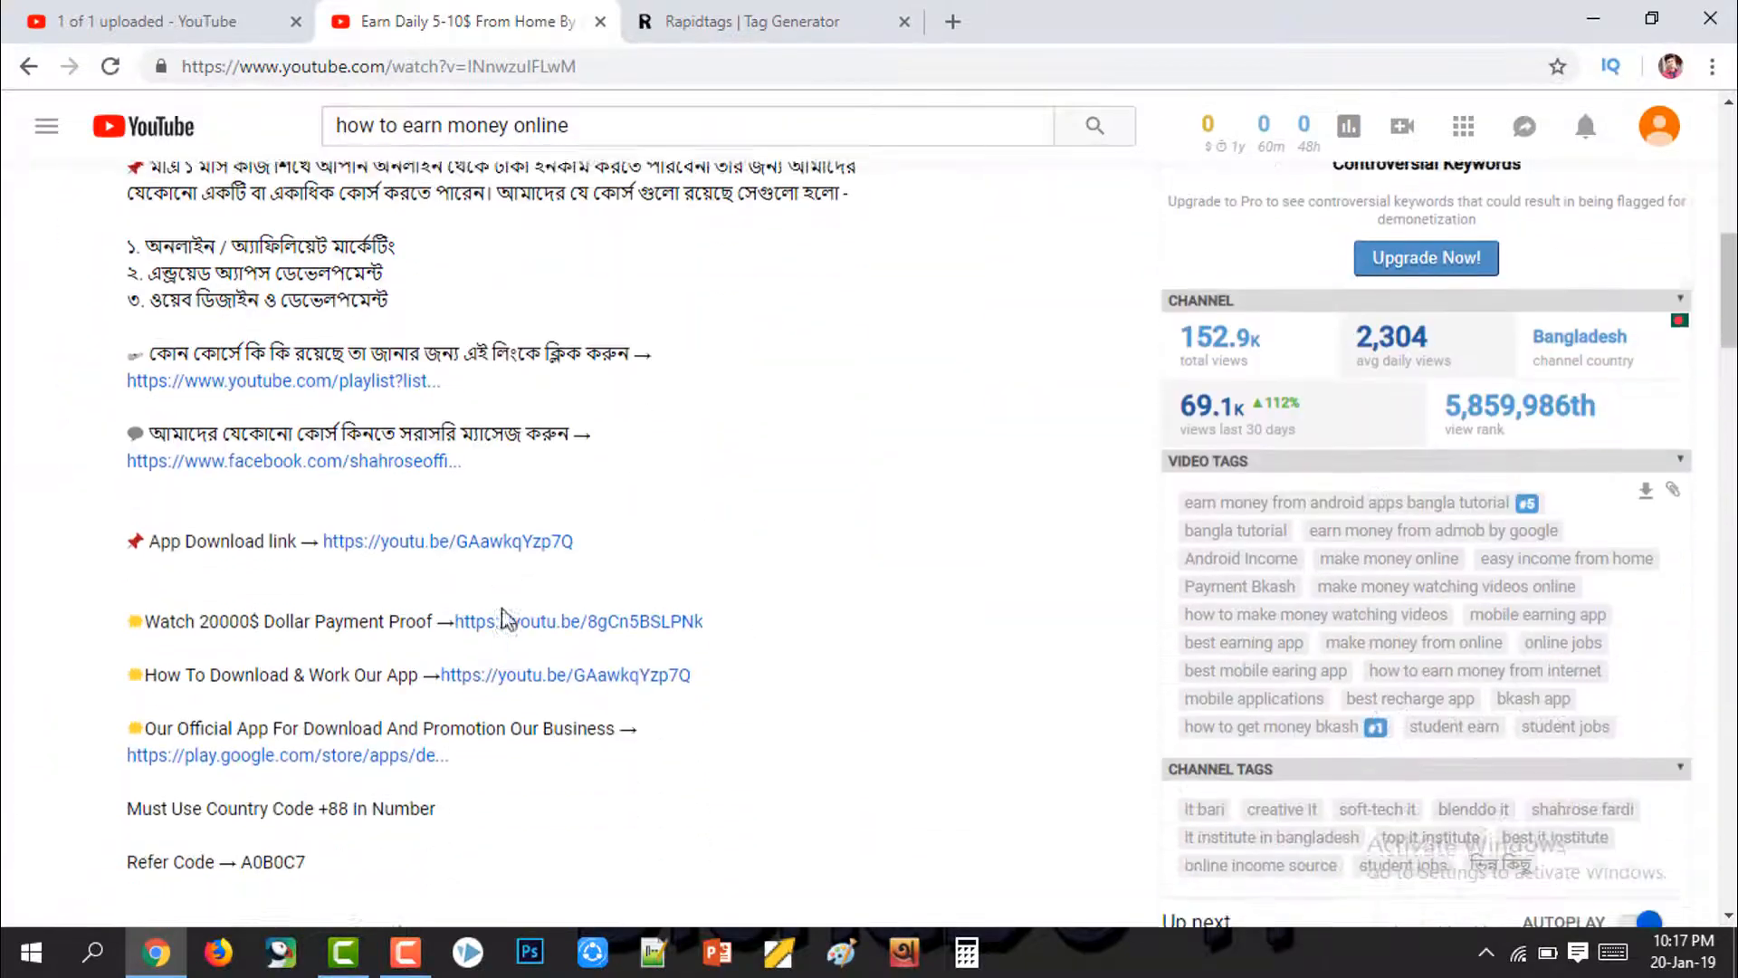
{"action": "scroll", "coordinate": [642, 650], "scroll_direction": "up", "scroll_amount": 4}
{"action": "scroll", "coordinate": [679, 651], "scroll_direction": "down", "scroll_amount": 3}
{"action": "scroll", "coordinate": [757, 652], "scroll_direction": "up", "scroll_amount": 2}
Step: Return to the uploaded video and examine its vidIQ SEO score, actionable ratings and checklist
{"action": "left_click", "coordinate": [181, 23]}
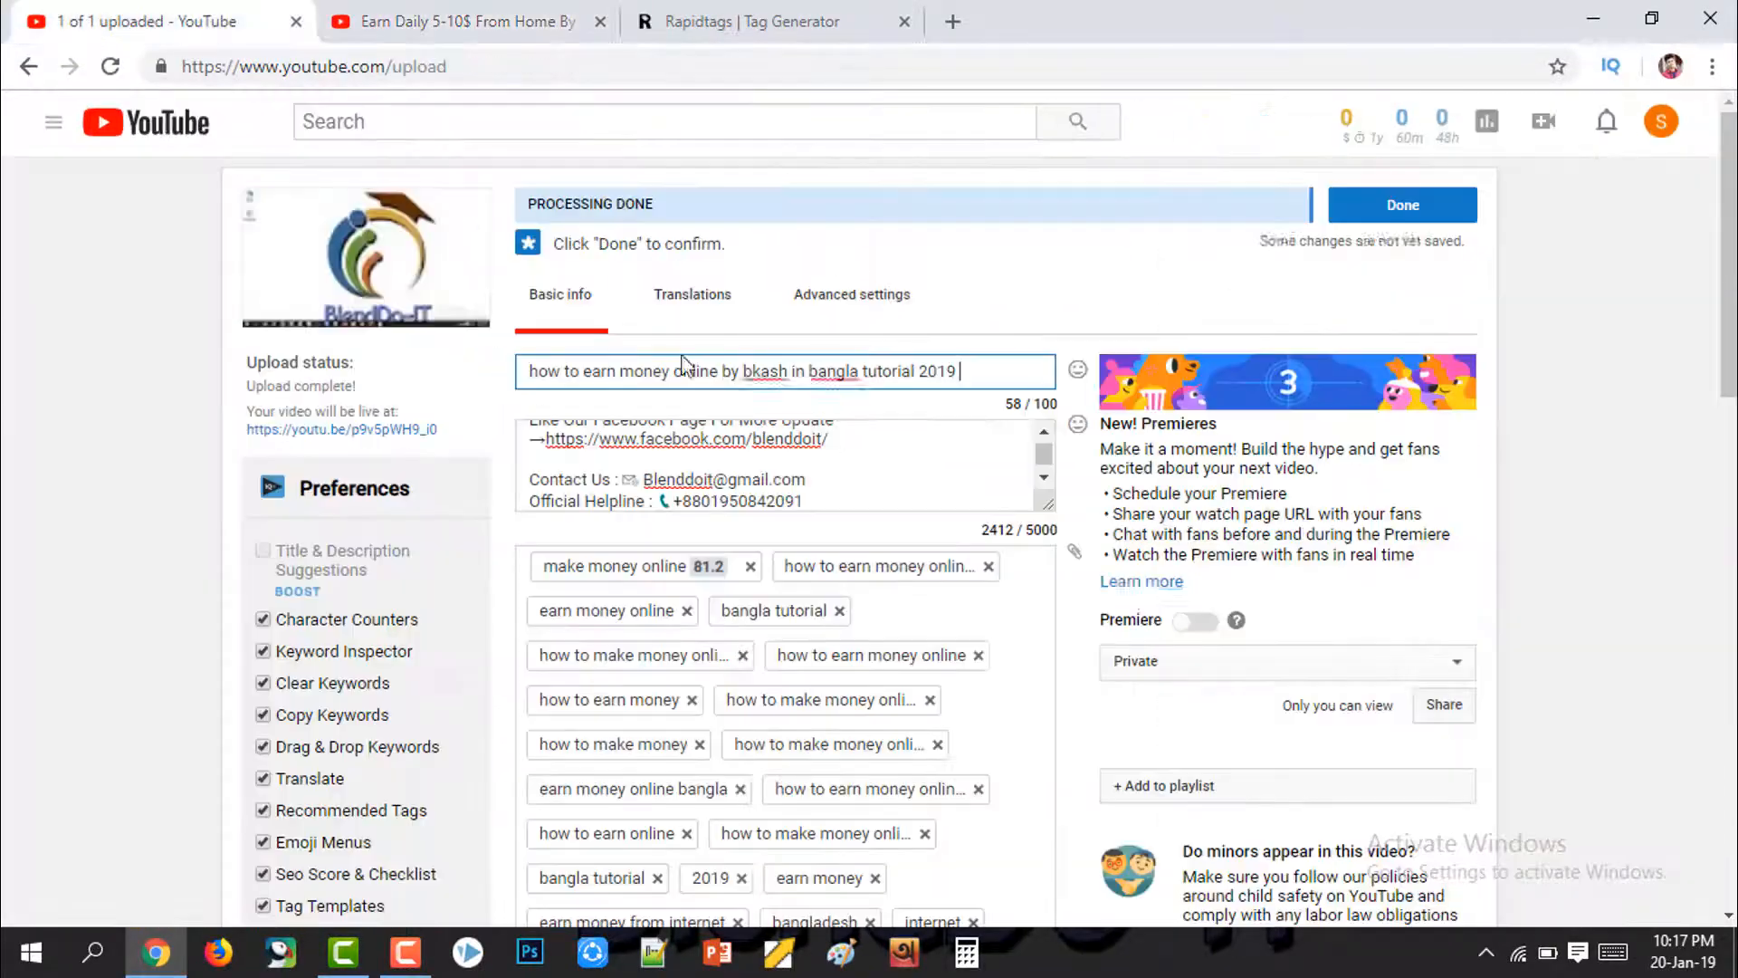
{"action": "scroll", "coordinate": [1220, 693], "scroll_direction": "down", "scroll_amount": 5}
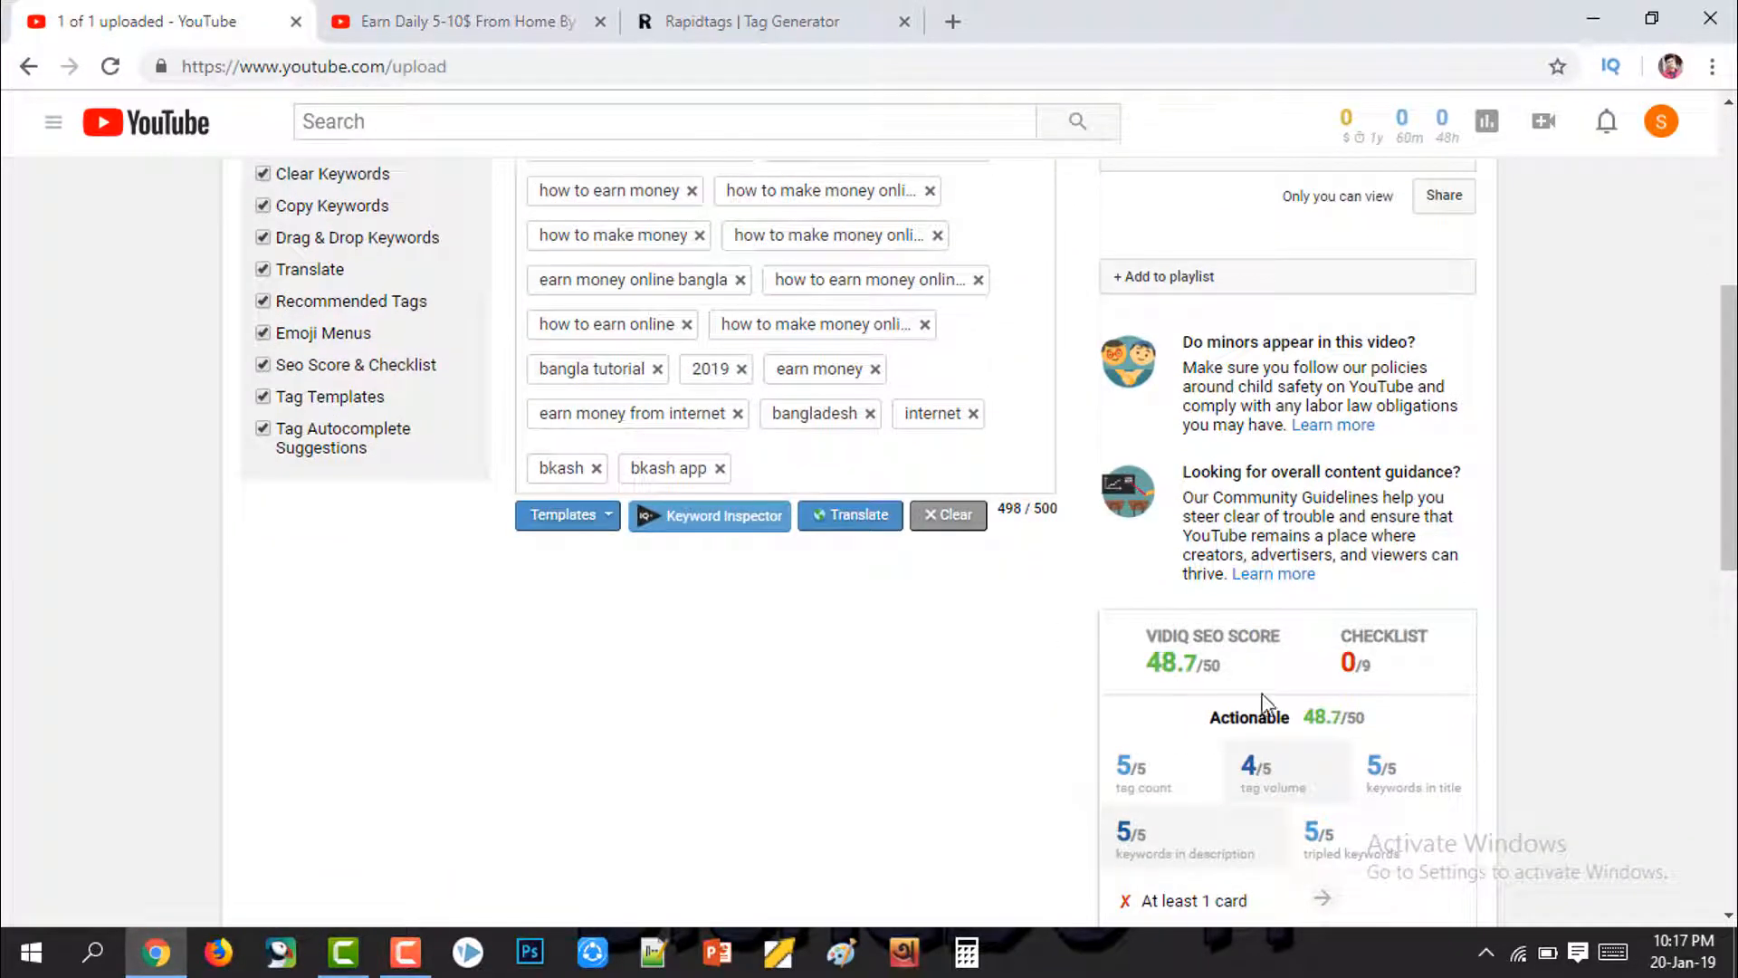
{"action": "scroll", "coordinate": [1265, 702], "scroll_direction": "down", "scroll_amount": 4}
{"action": "scroll", "coordinate": [1223, 681], "scroll_direction": "up", "scroll_amount": 7}
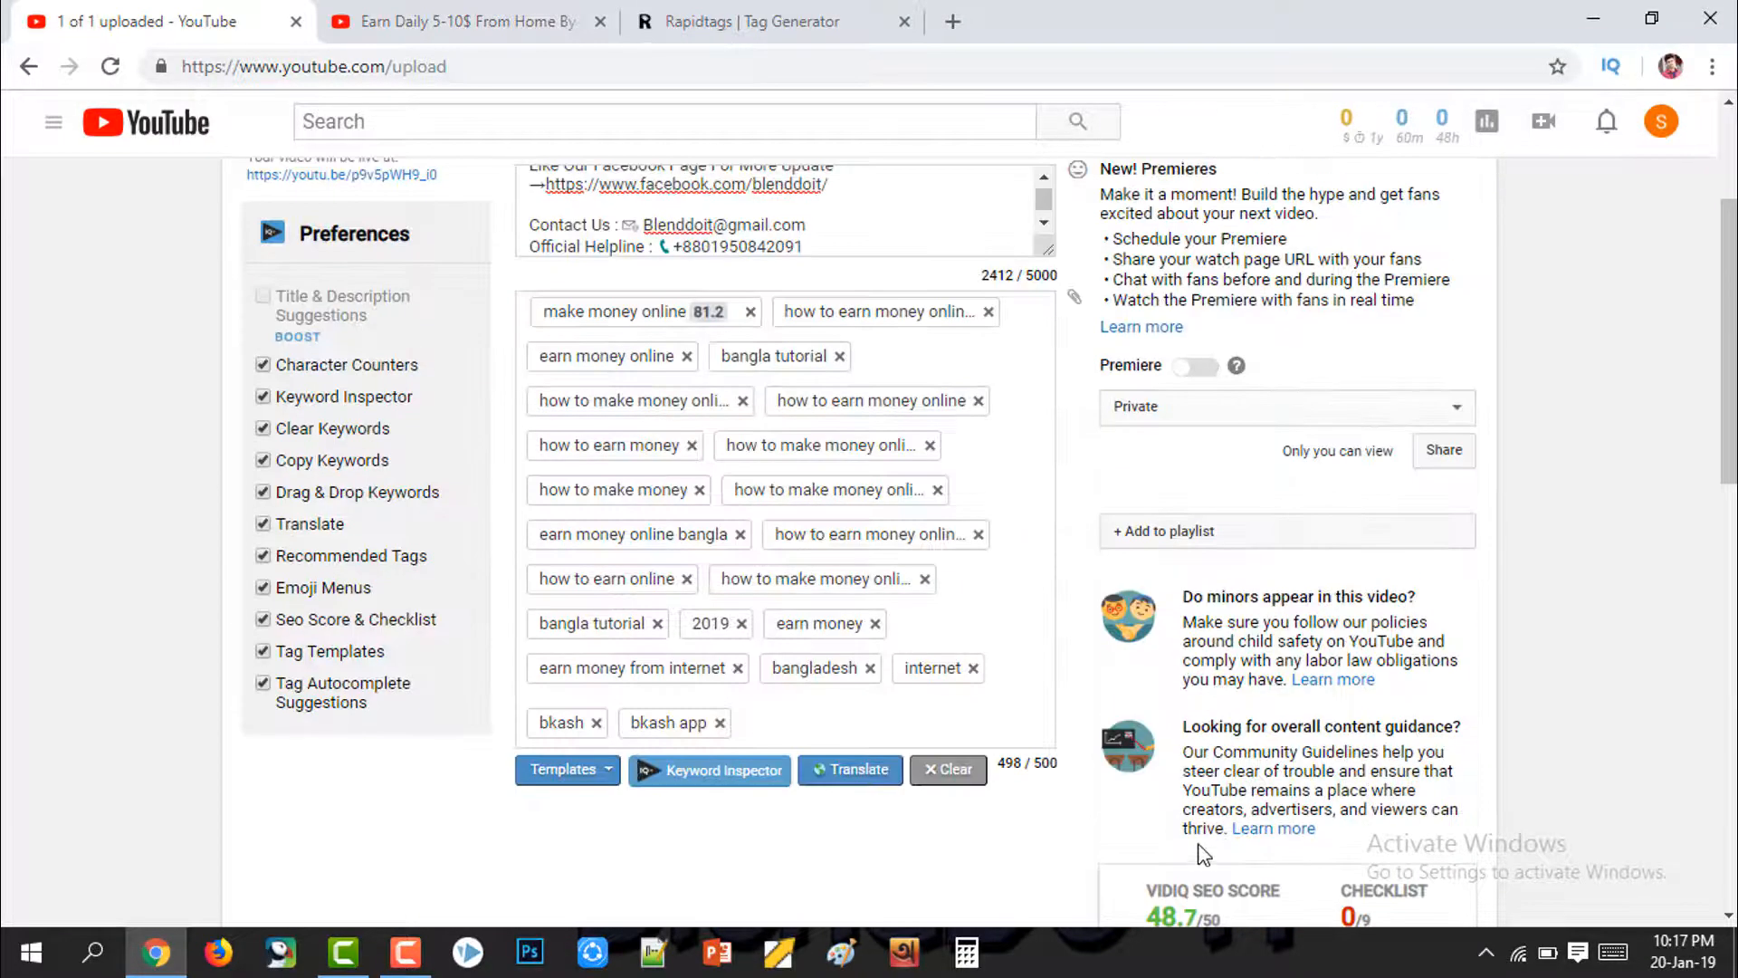
{"action": "scroll", "coordinate": [1159, 856], "scroll_direction": "down", "scroll_amount": 1}
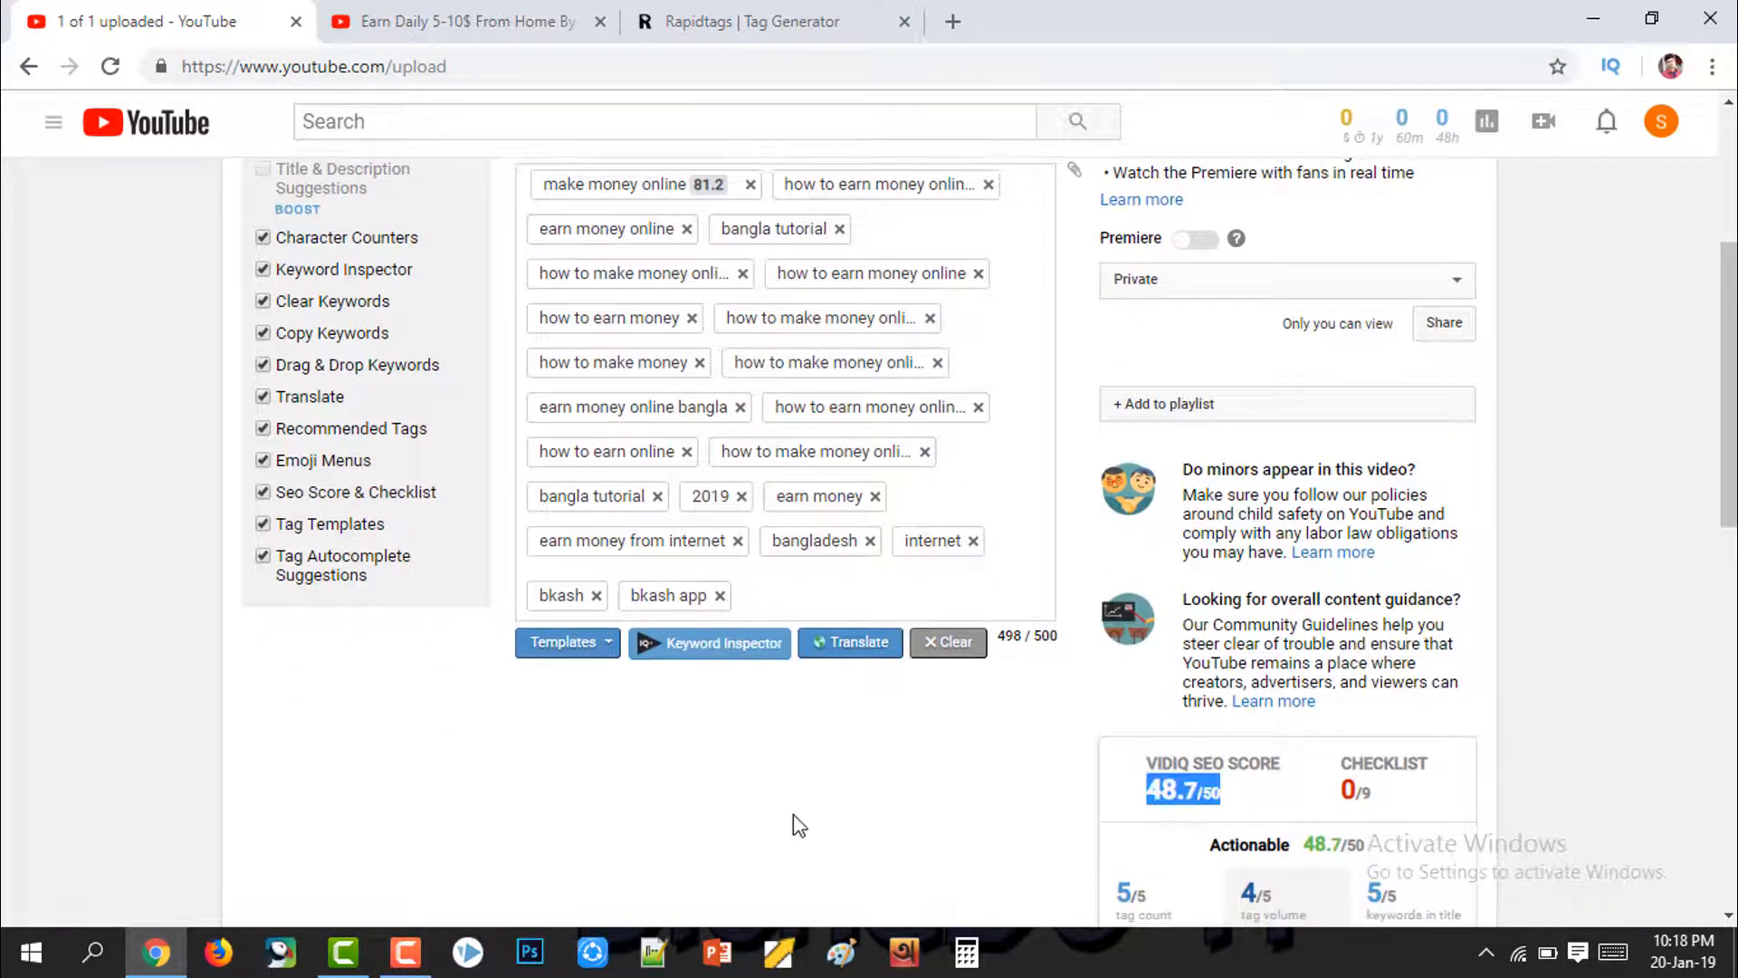
{"action": "scroll", "coordinate": [919, 768], "scroll_direction": "down", "scroll_amount": 10}
{"action": "scroll", "coordinate": [809, 664], "scroll_direction": "up", "scroll_amount": 12}
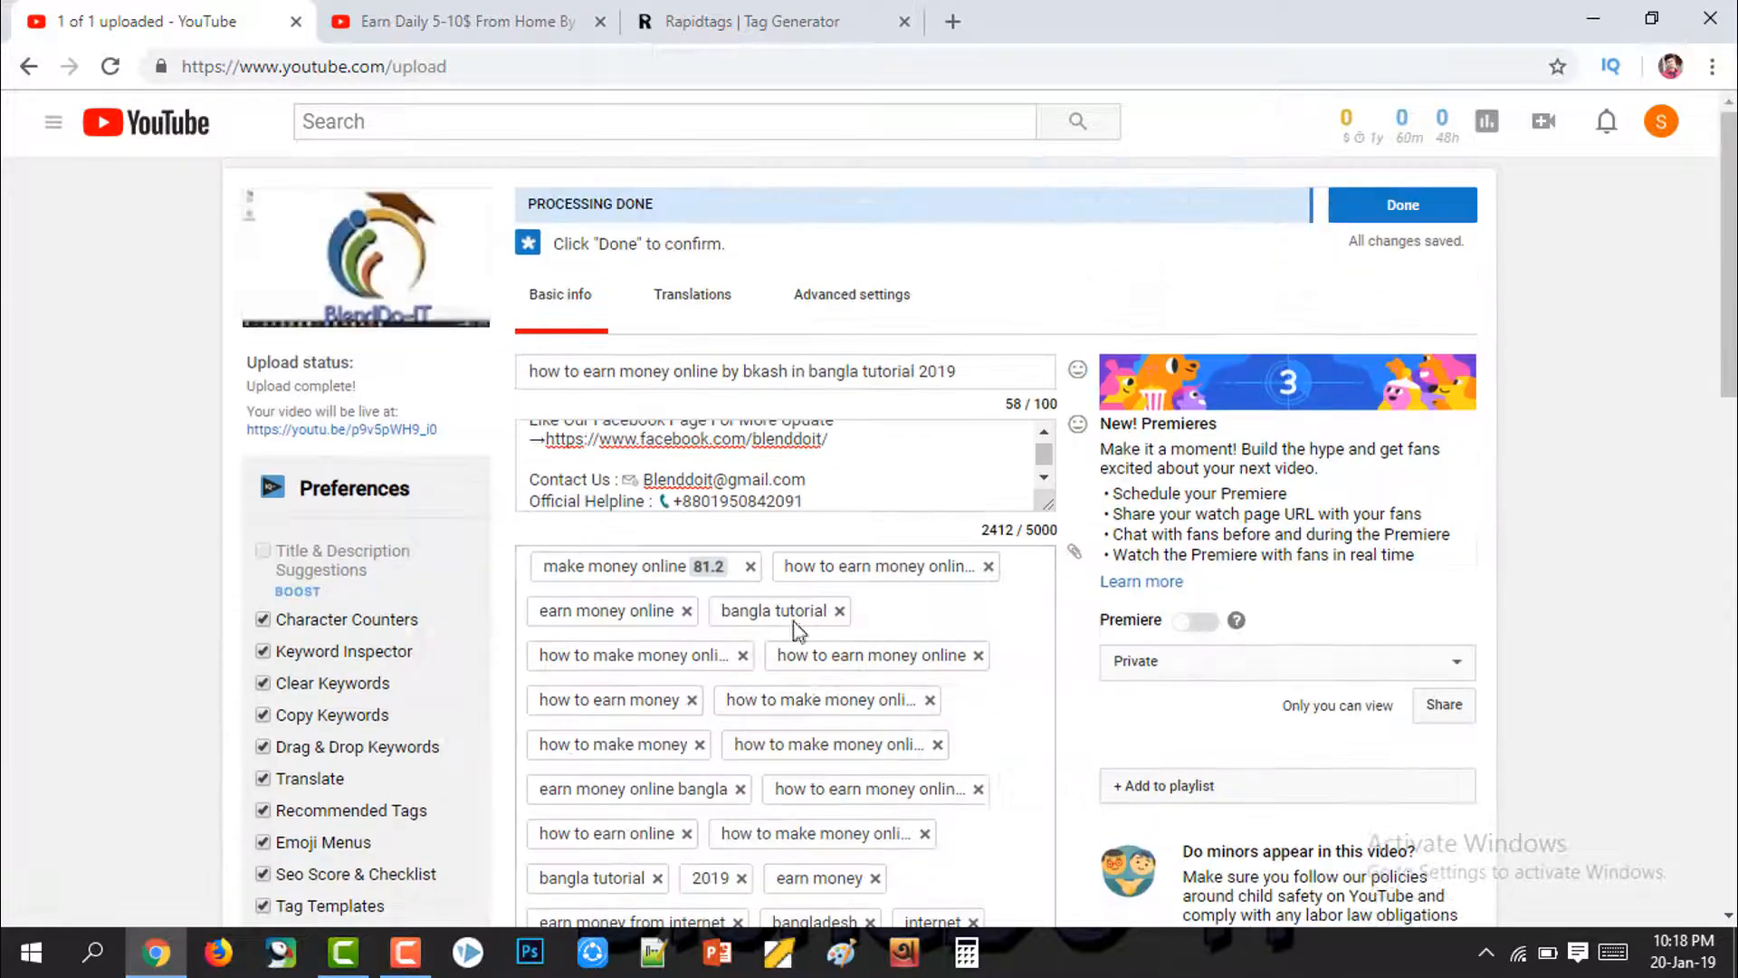
{"action": "scroll", "coordinate": [1217, 776], "scroll_direction": "down", "scroll_amount": 5}
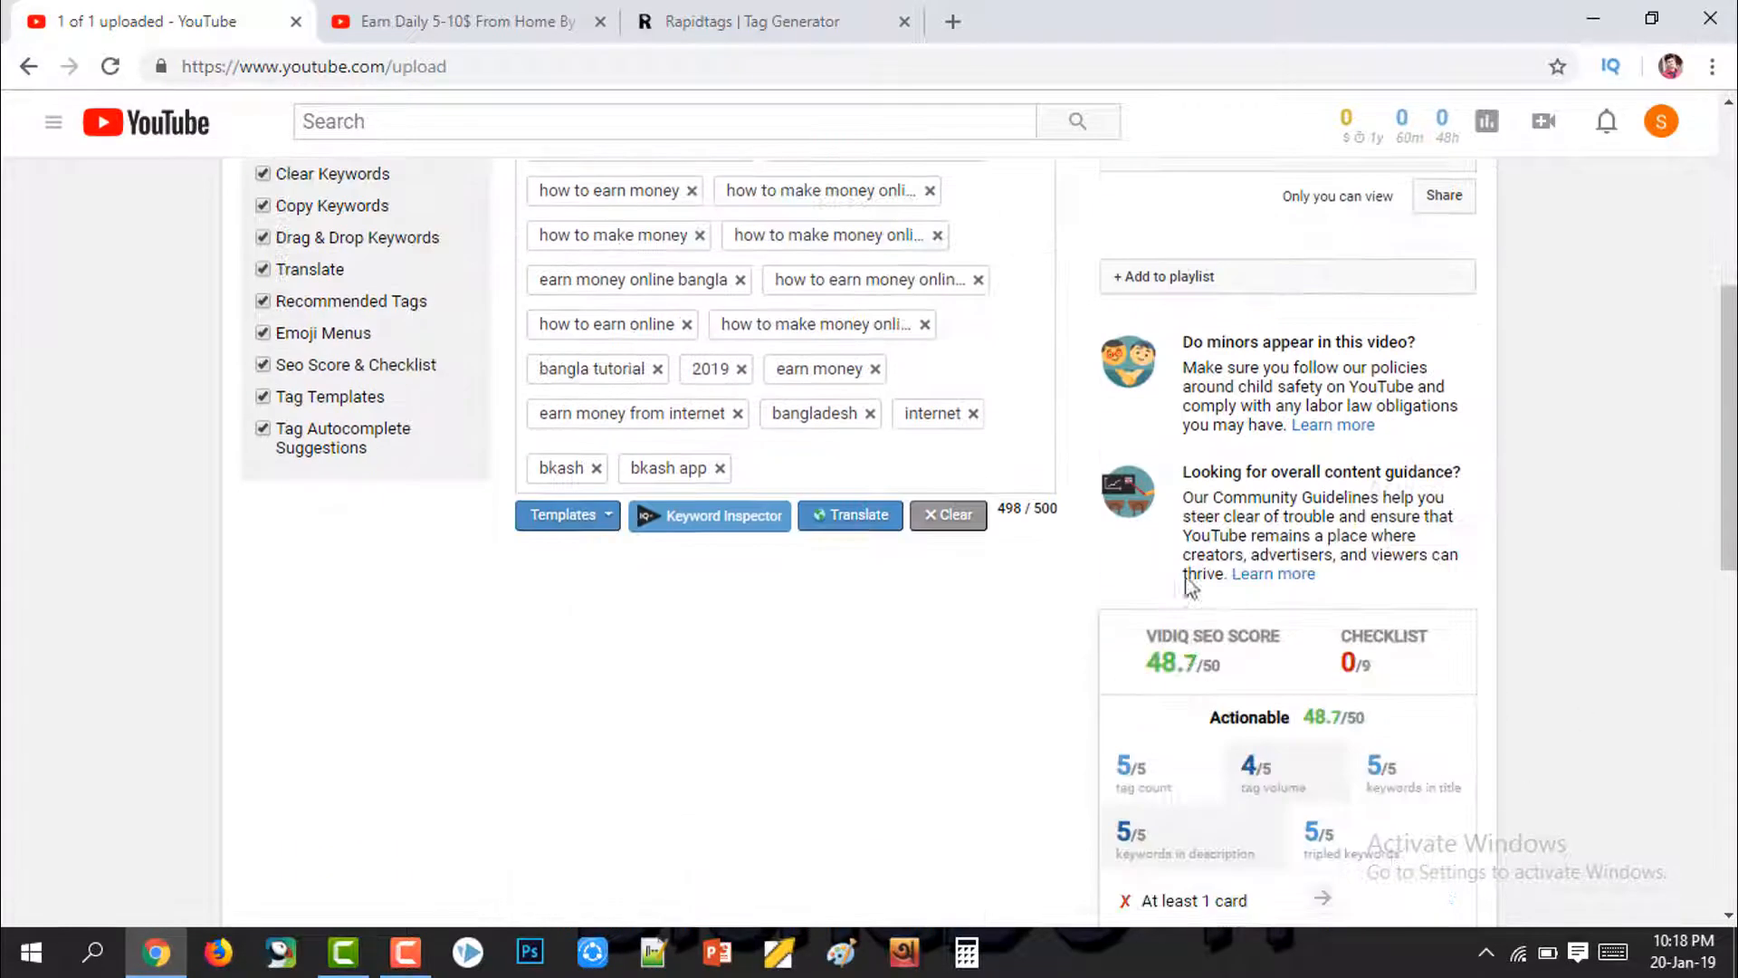
{"action": "left_click_drag", "start_coordinate": [1134, 690], "coordinate": [1185, 663]}
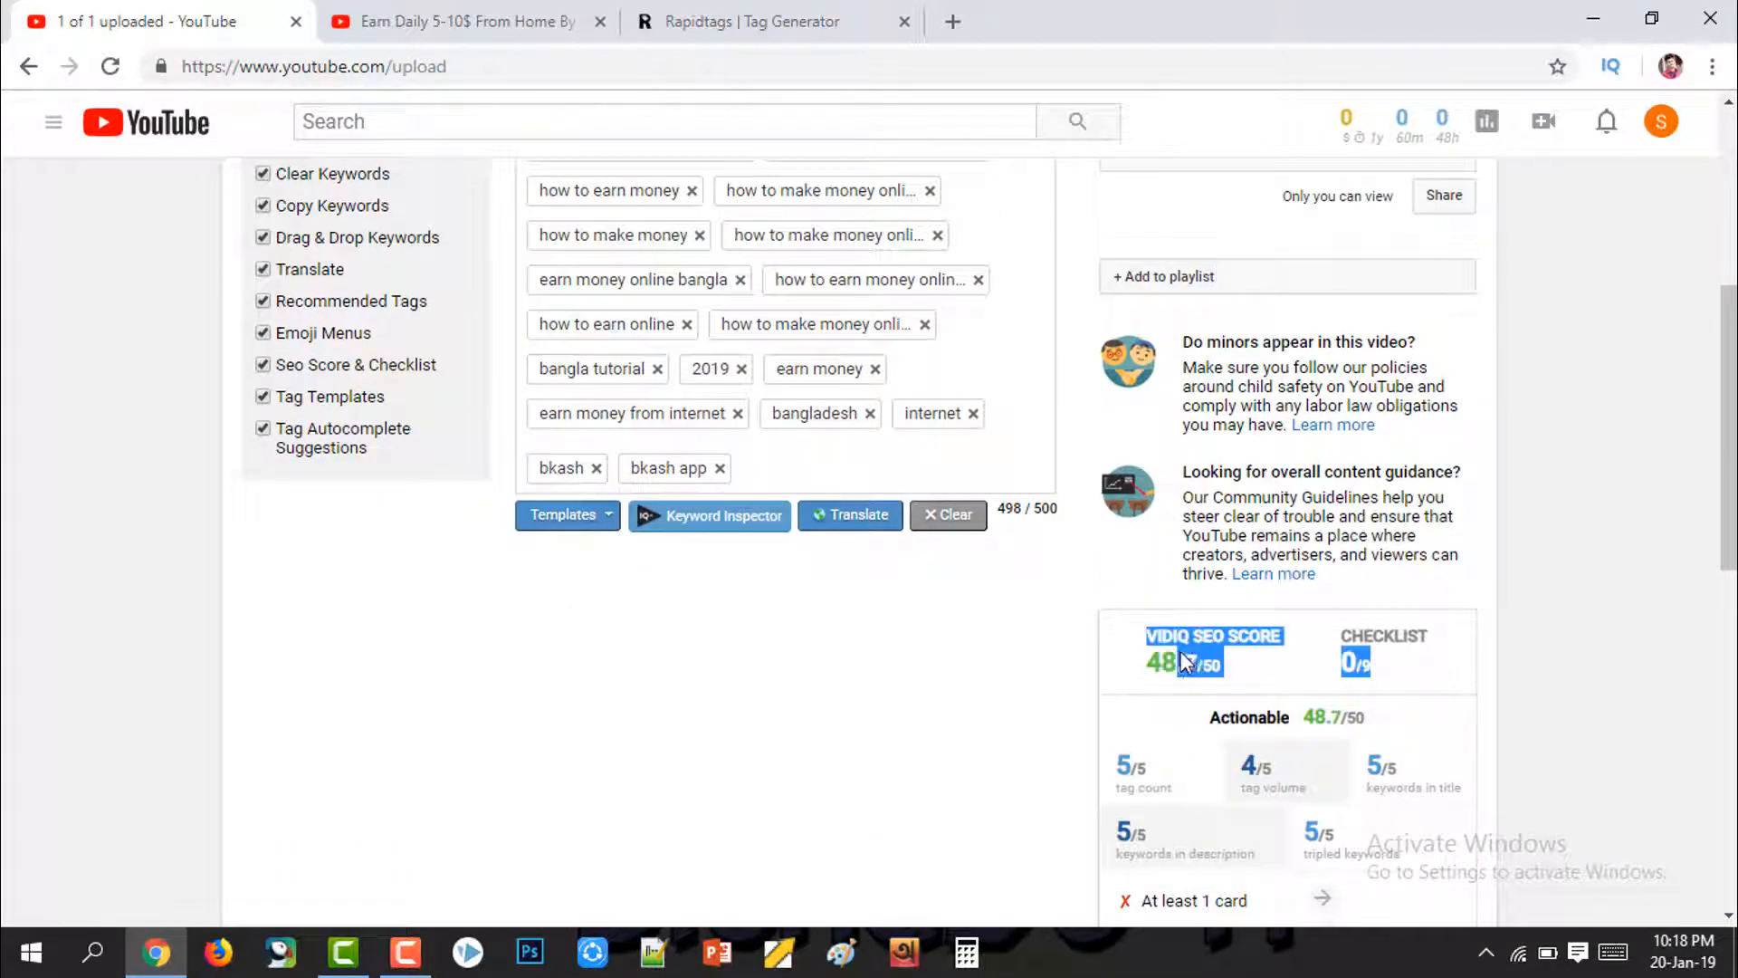
{"action": "left_click", "coordinate": [1019, 670]}
{"action": "scroll", "coordinate": [1018, 670], "scroll_direction": "up", "scroll_amount": 5}
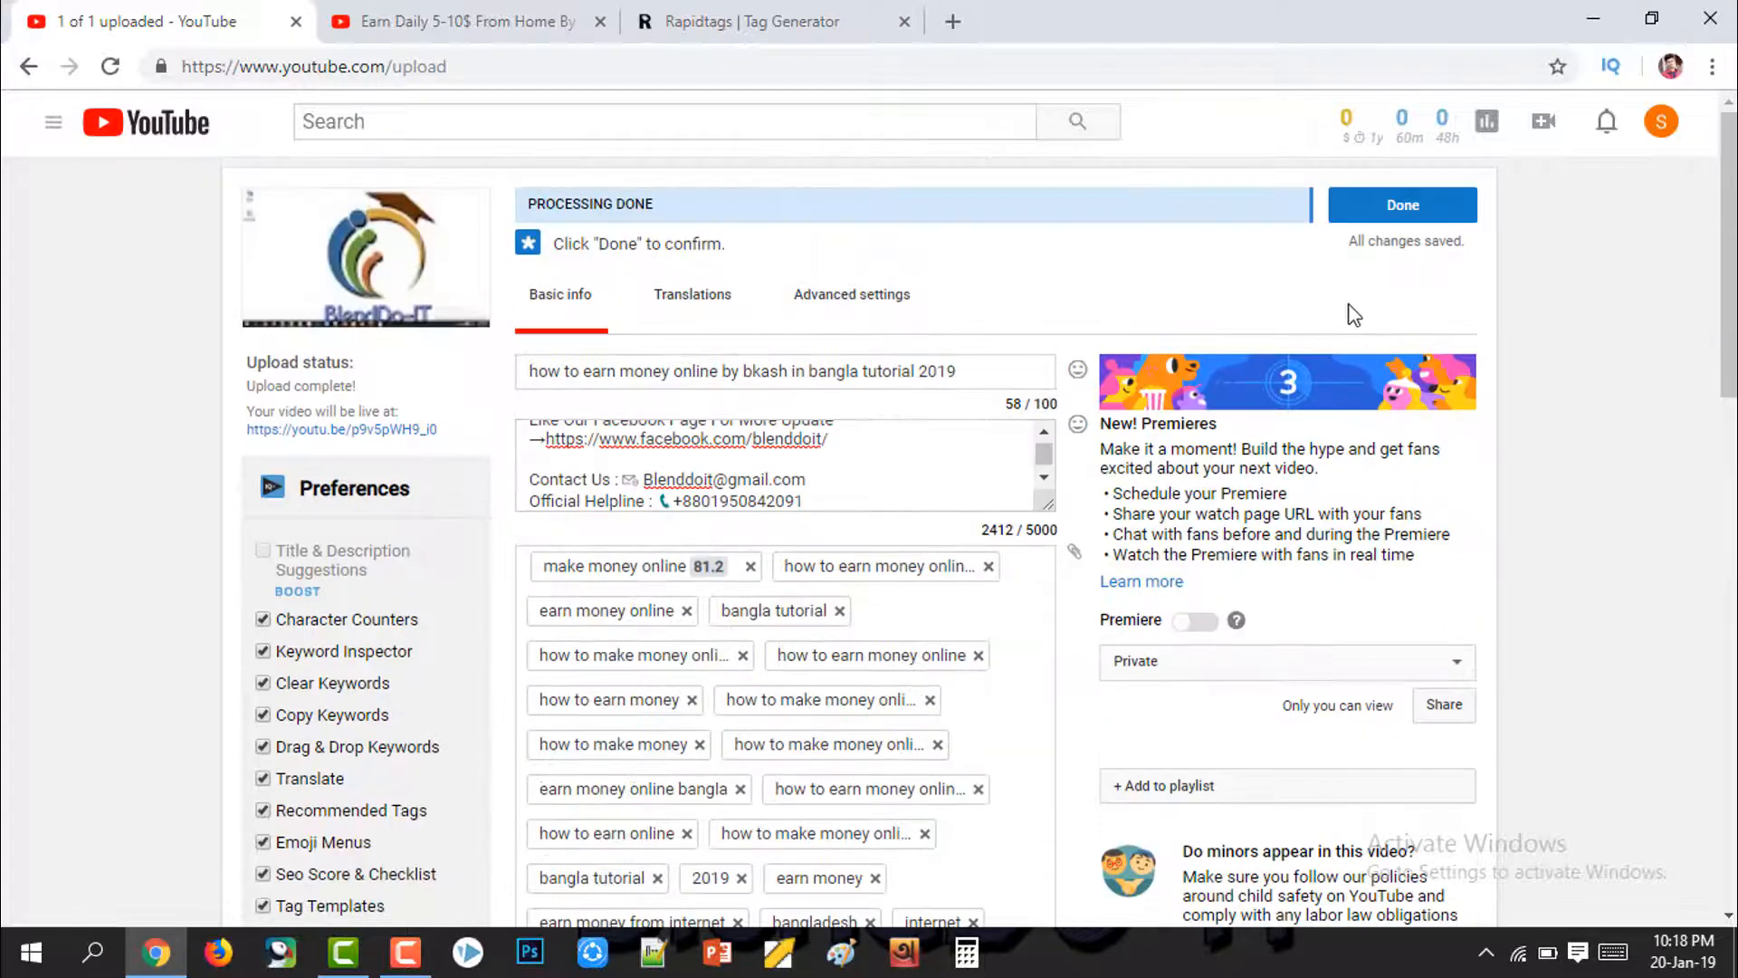
Step: Finish the video upload and open YouTube Studio (beta) for the channel
{"action": "left_click", "coordinate": [1440, 208]}
{"action": "left_click", "coordinate": [1659, 123]}
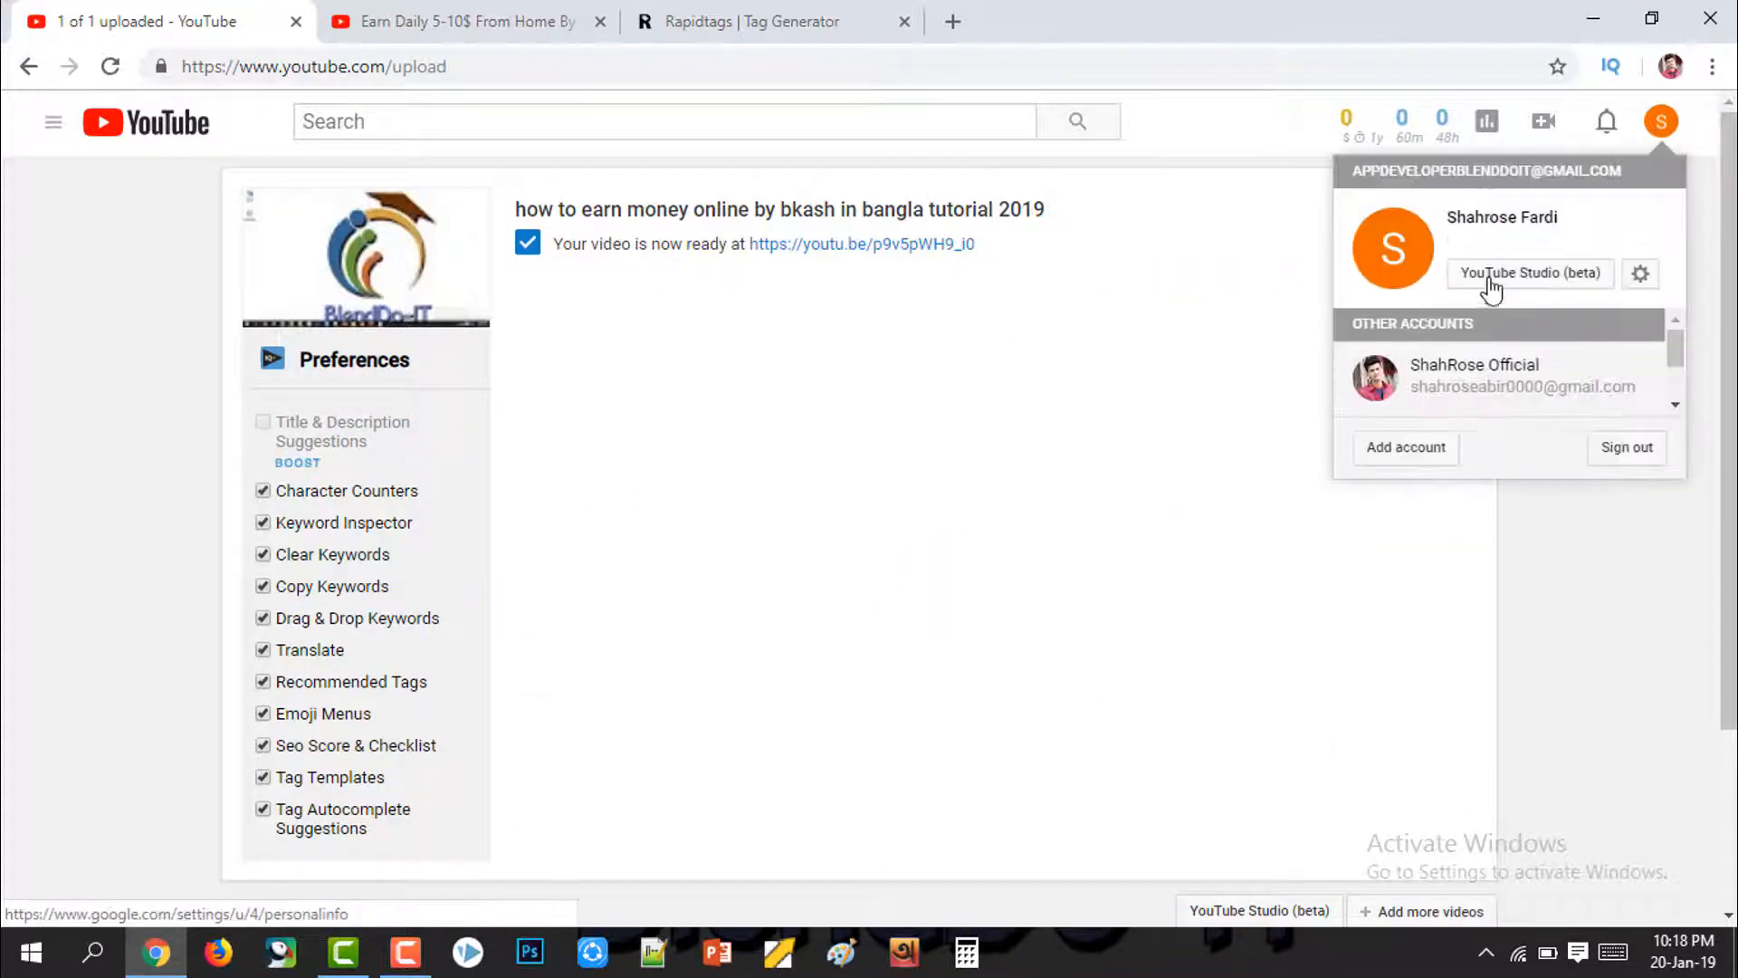
{"action": "left_click", "coordinate": [1492, 275]}
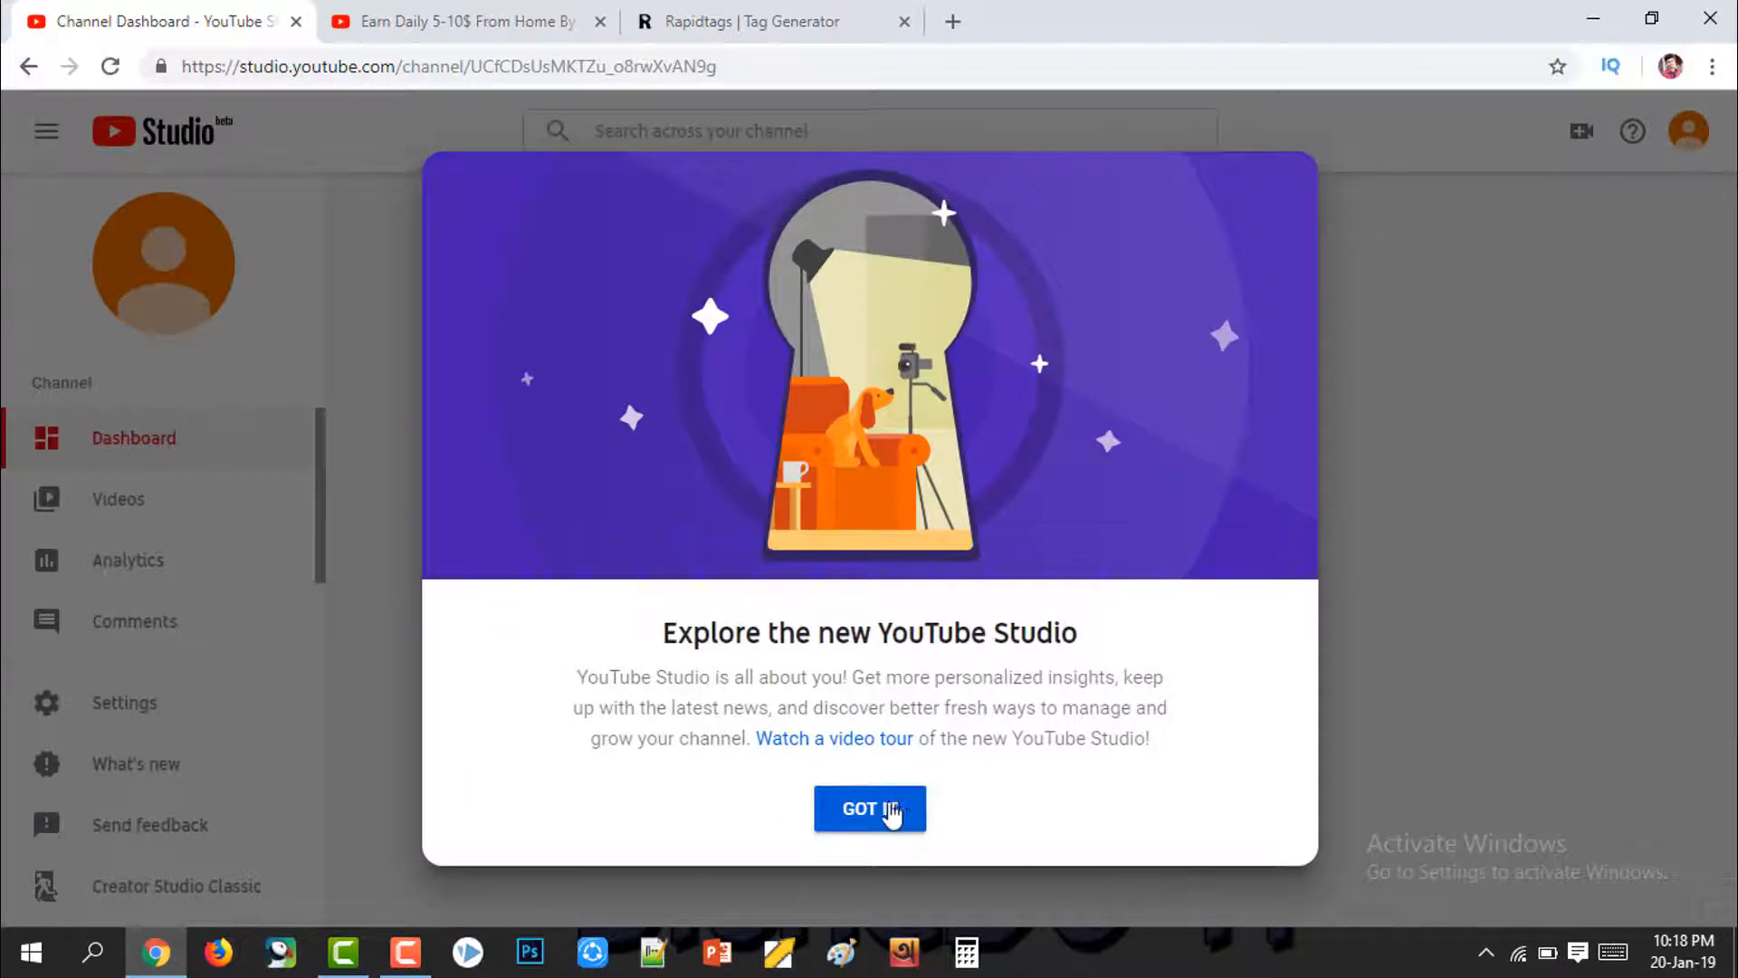
Step: Dismiss the YouTube Studio introduction and save Creator Studio Classic as the default creator experience
{"action": "left_click", "coordinate": [870, 808]}
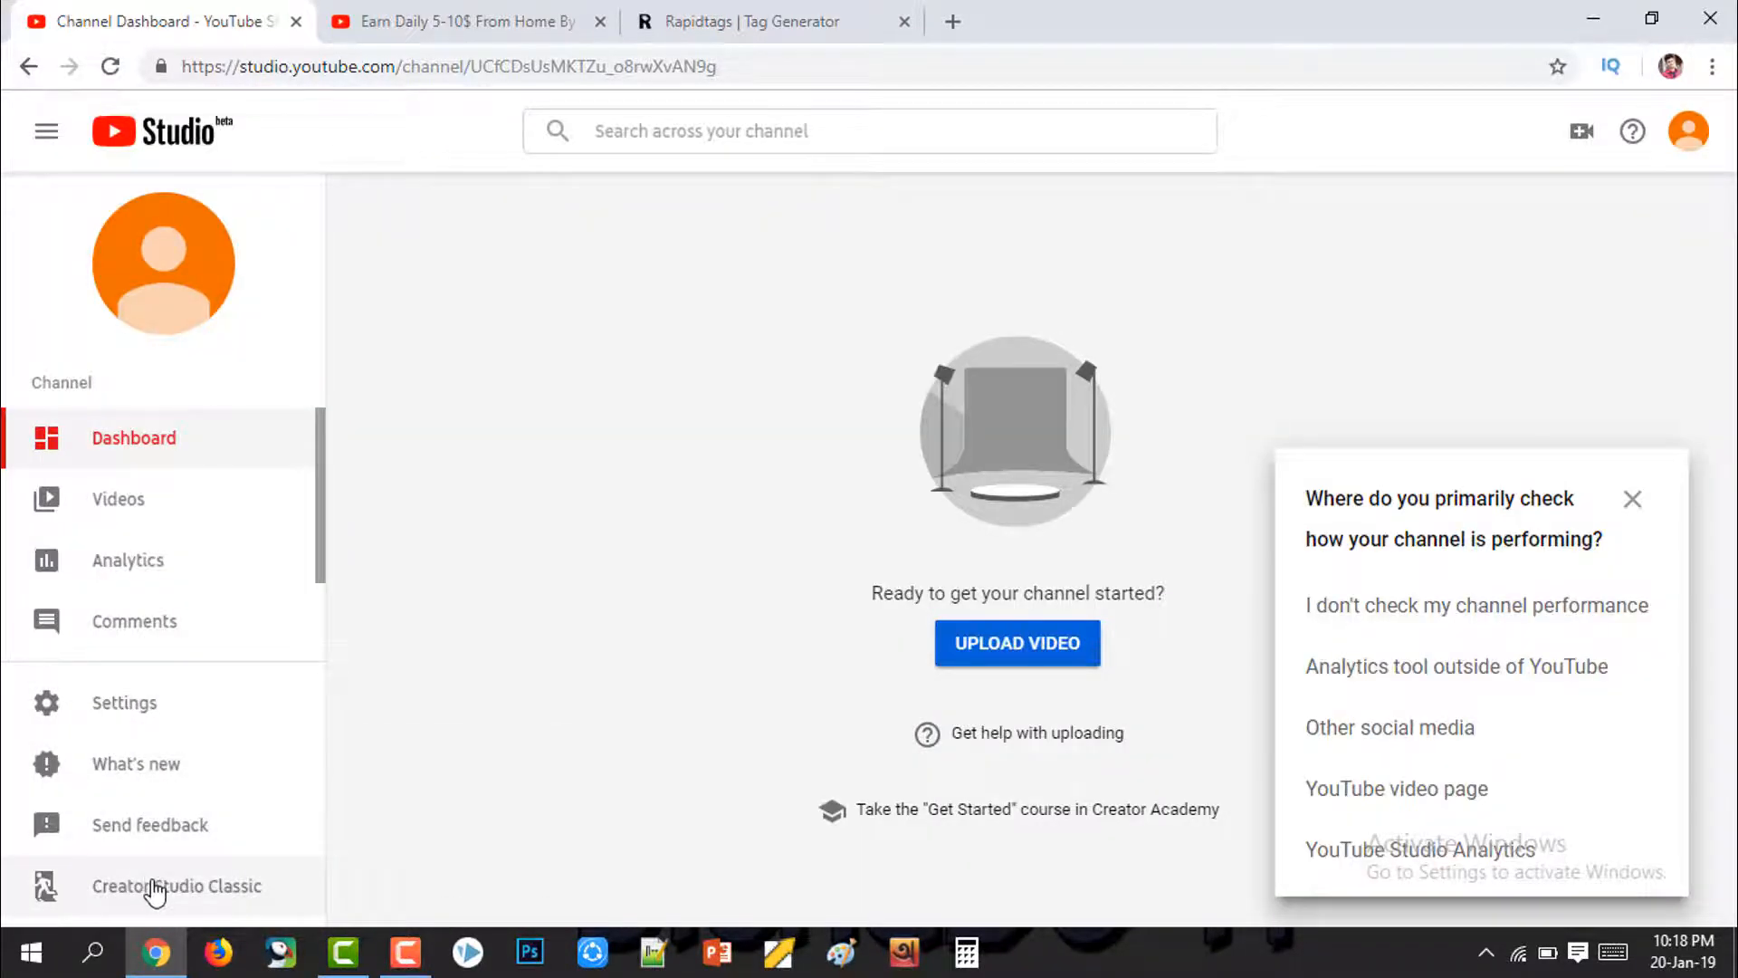
{"action": "left_click", "coordinate": [156, 887]}
{"action": "left_click", "coordinate": [1087, 851]}
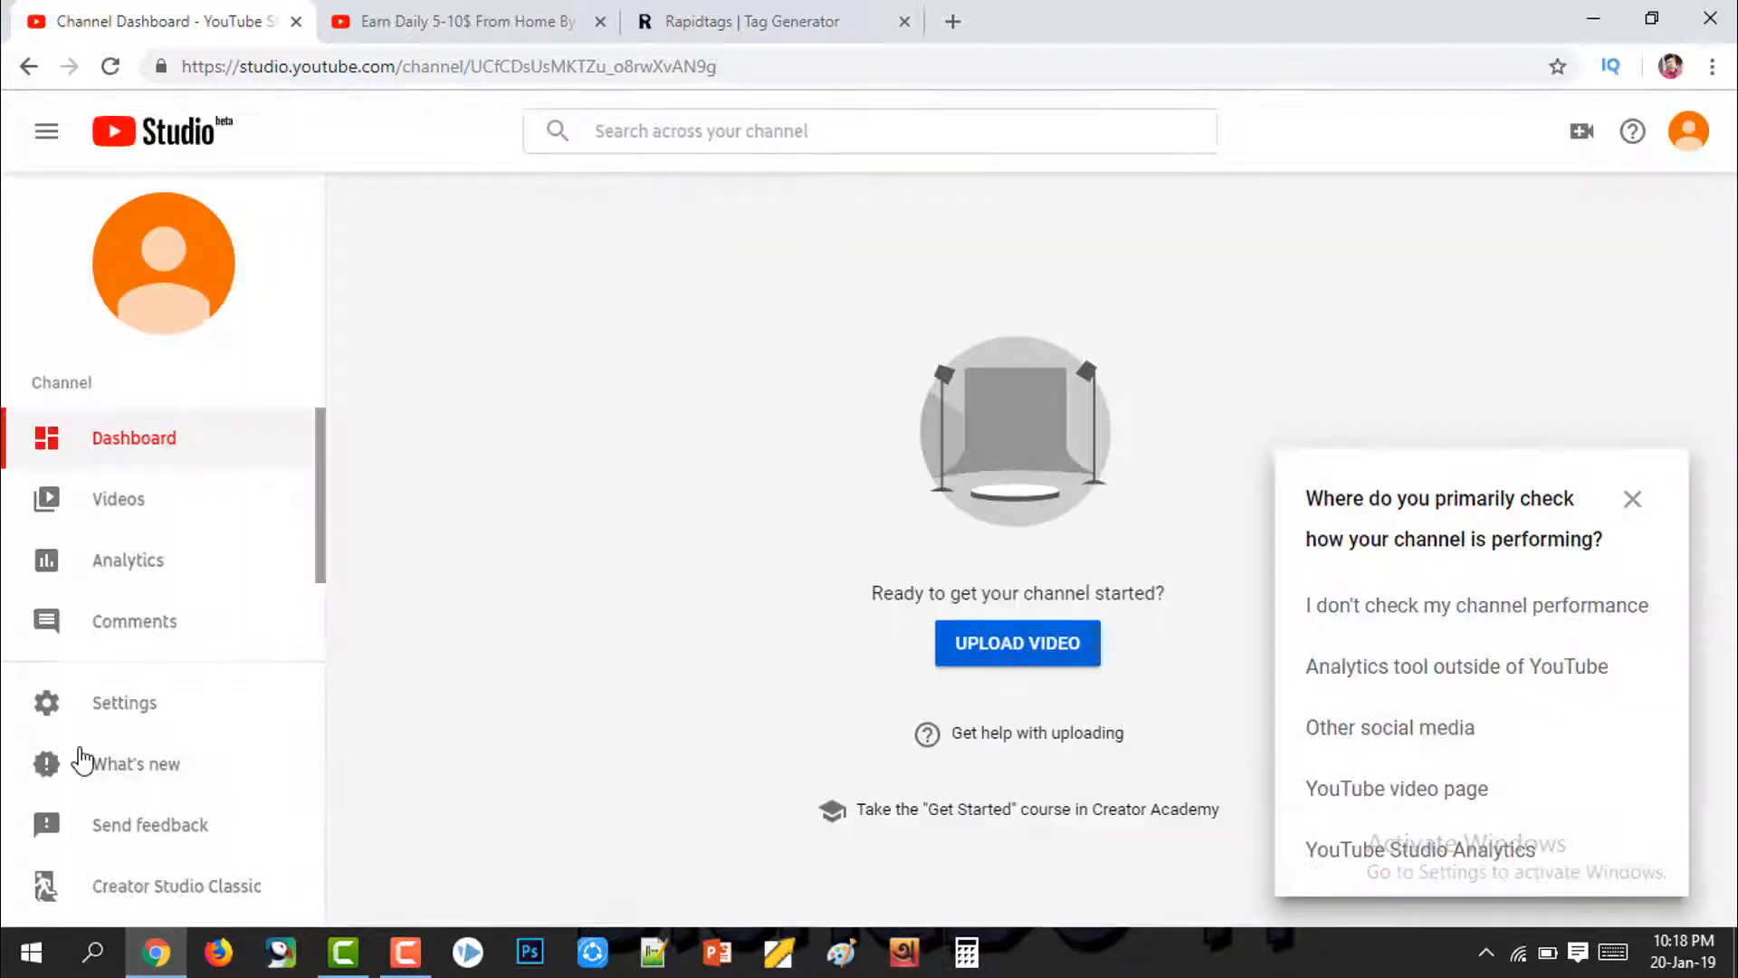
{"action": "left_click", "coordinate": [249, 726]}
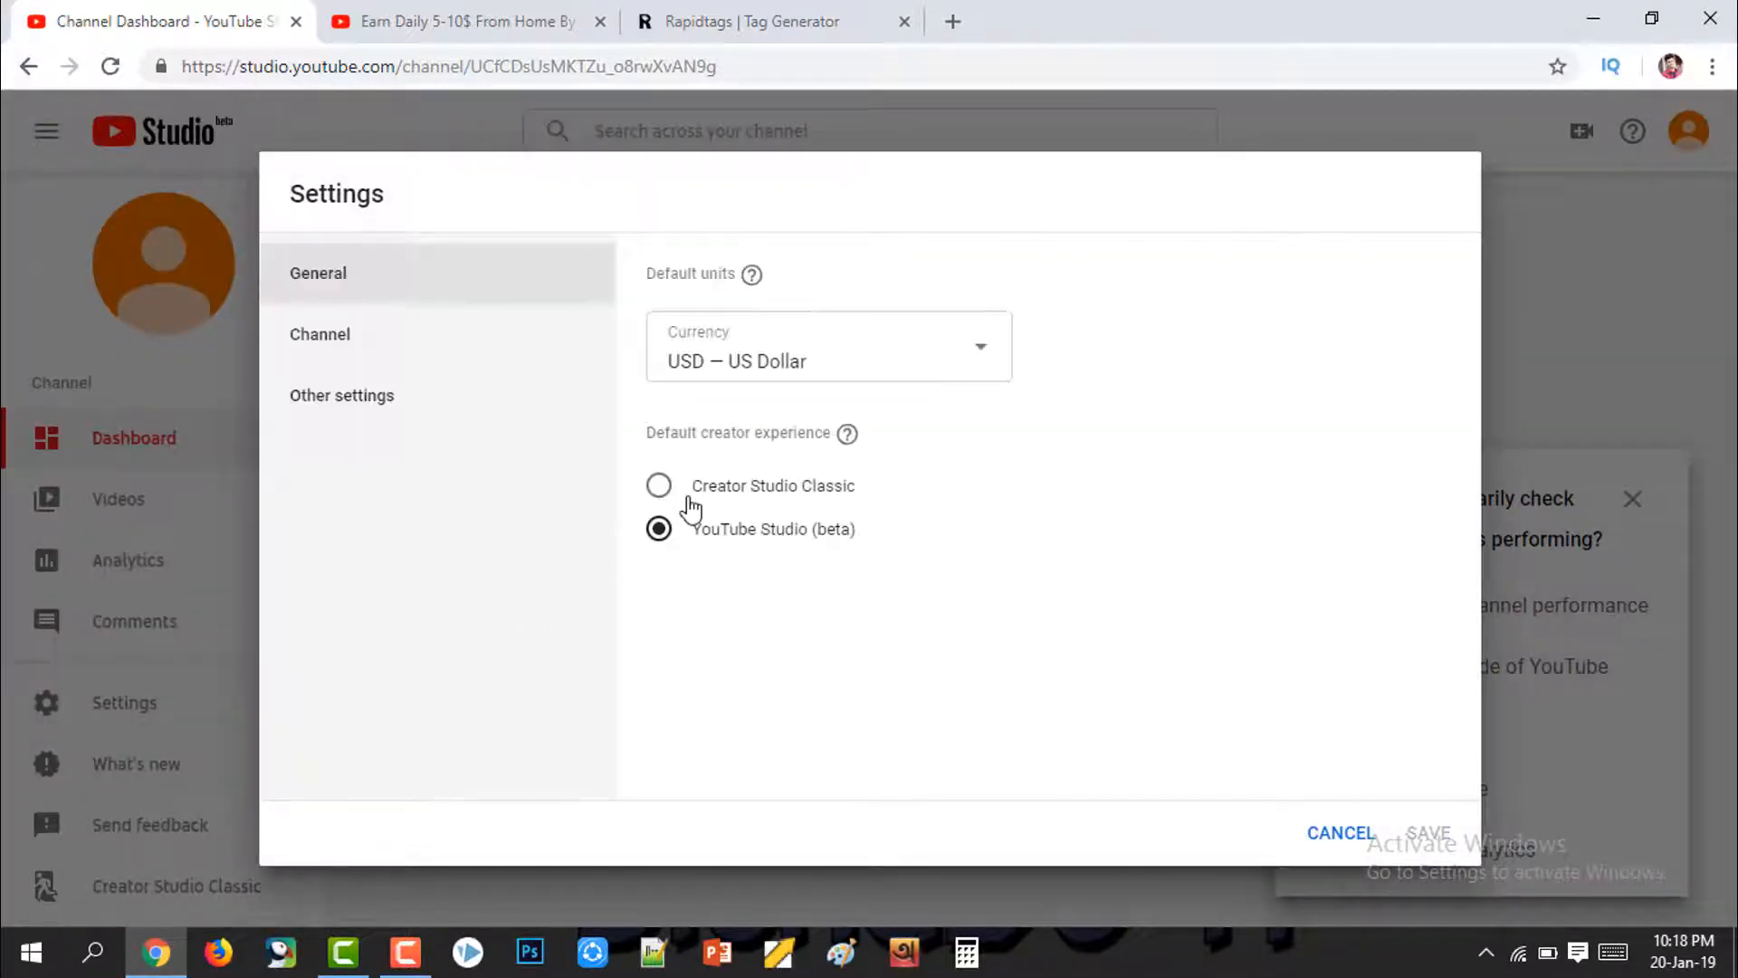
{"action": "left_click", "coordinate": [690, 493]}
{"action": "left_click", "coordinate": [1426, 832]}
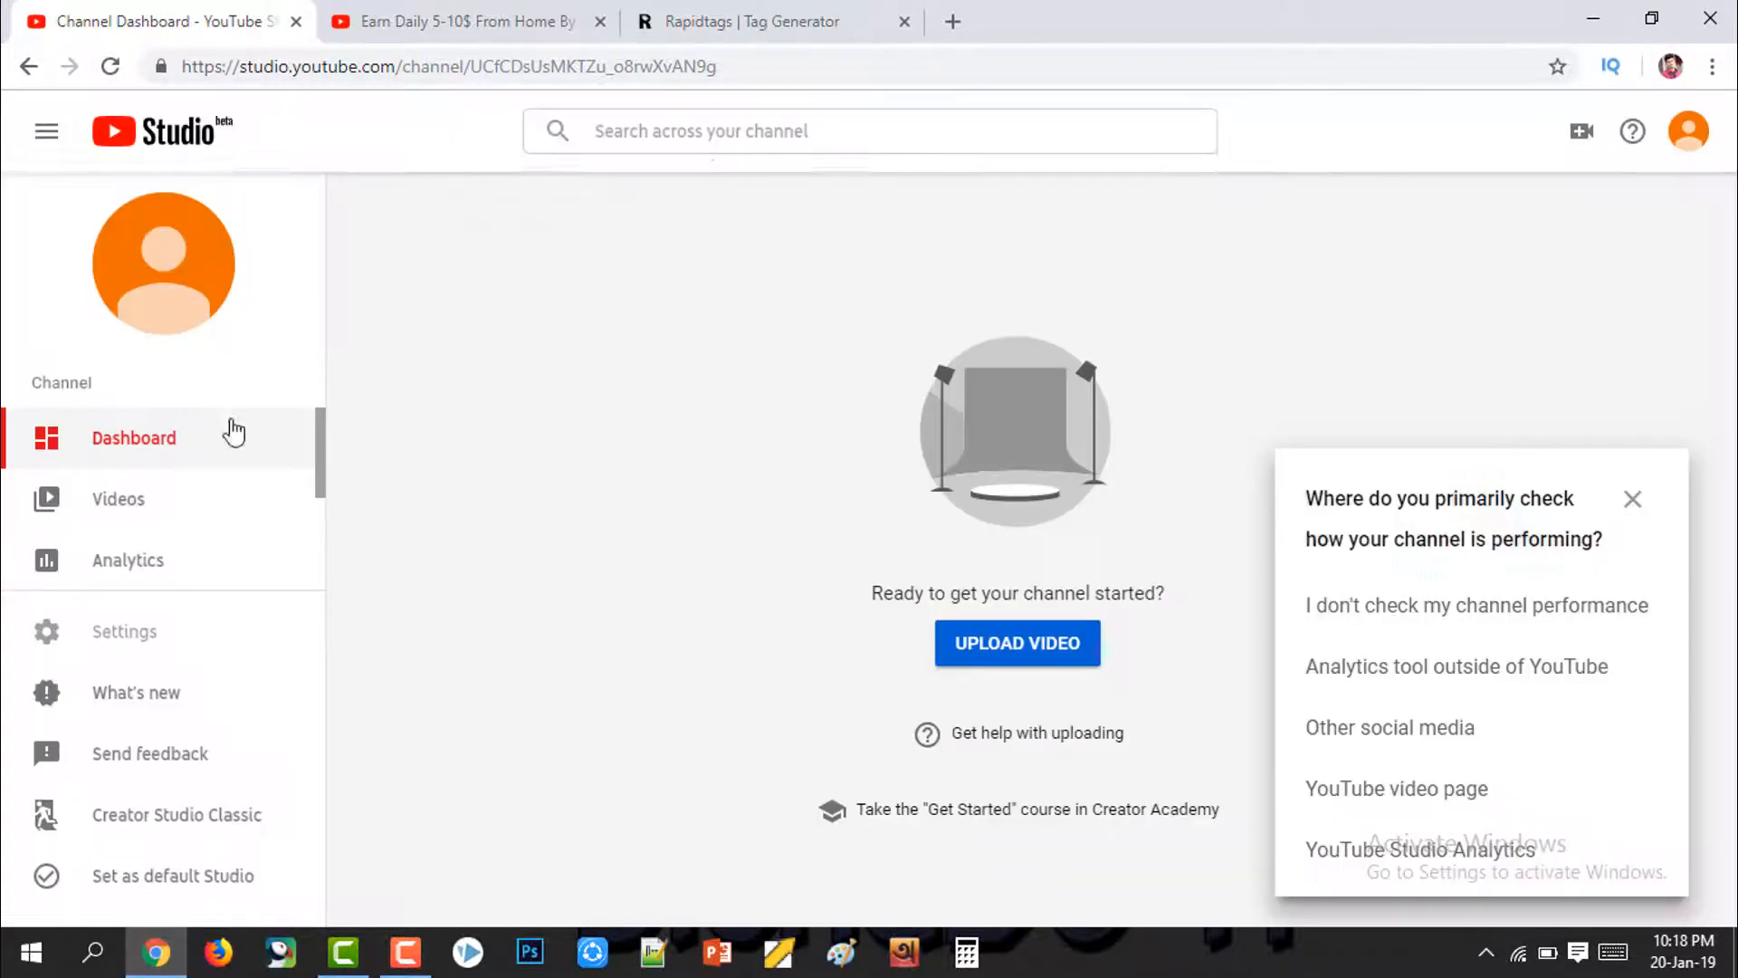
Step: Go to the channel page and open the classic Creator Studio dashboard from there
{"action": "left_click", "coordinate": [1687, 132]}
{"action": "left_click", "coordinate": [1489, 326]}
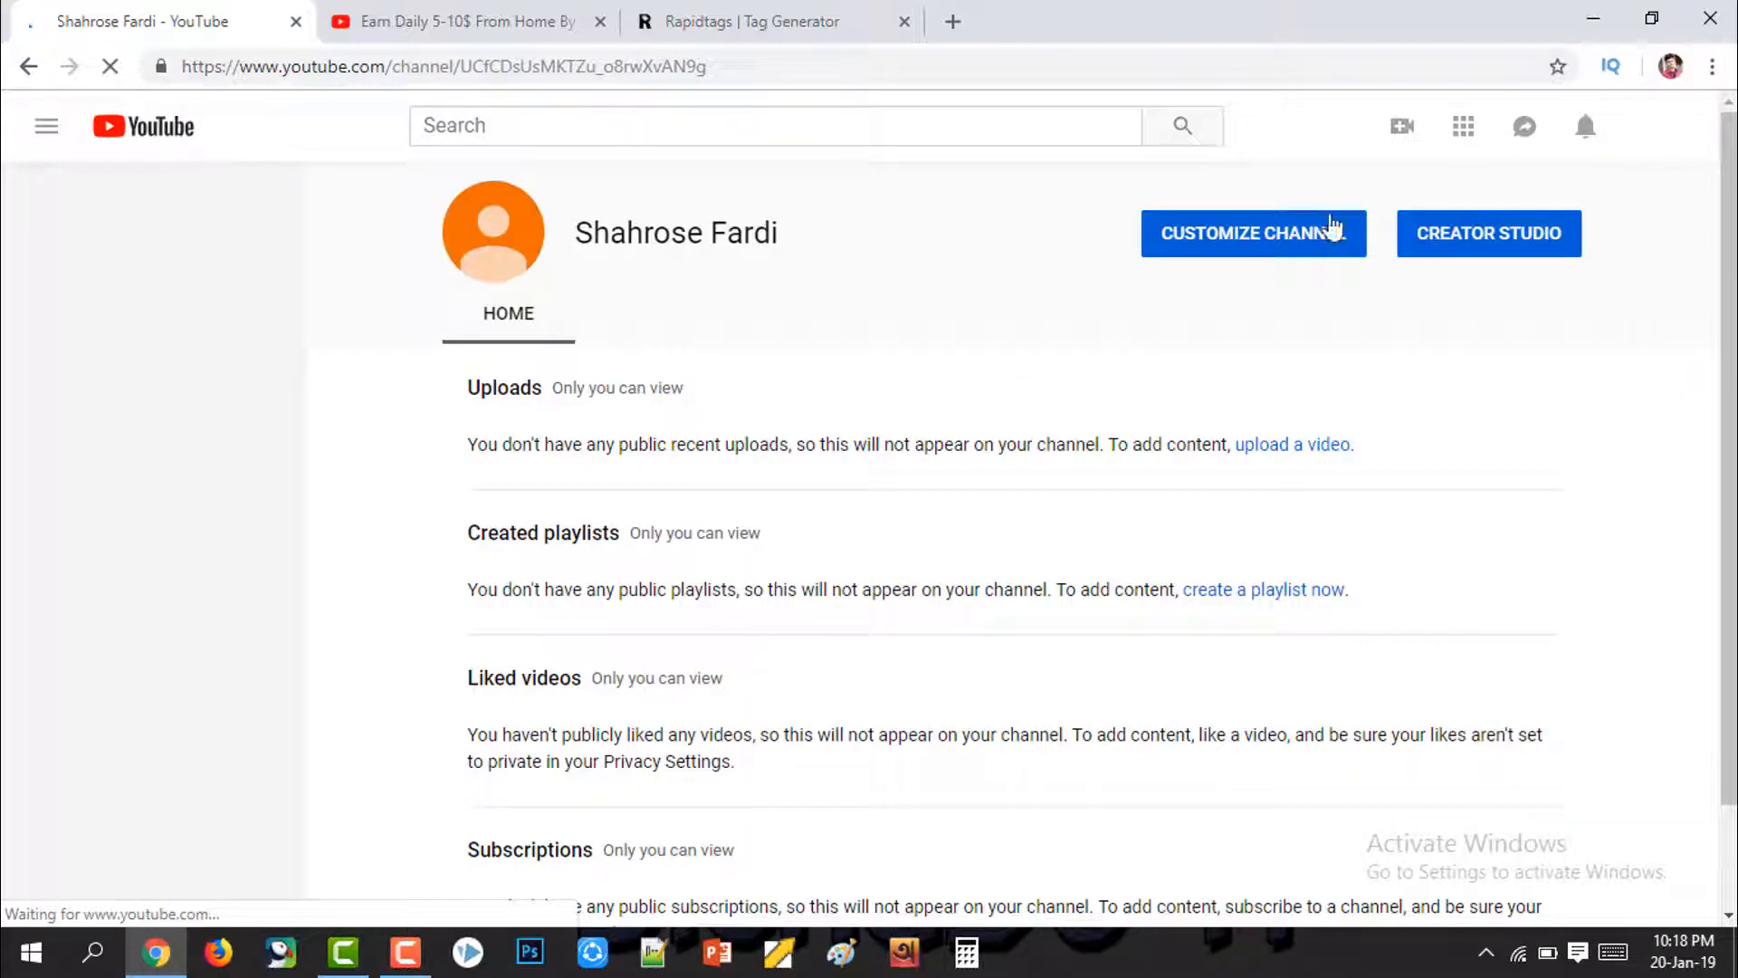
{"action": "left_click", "coordinate": [1657, 136]}
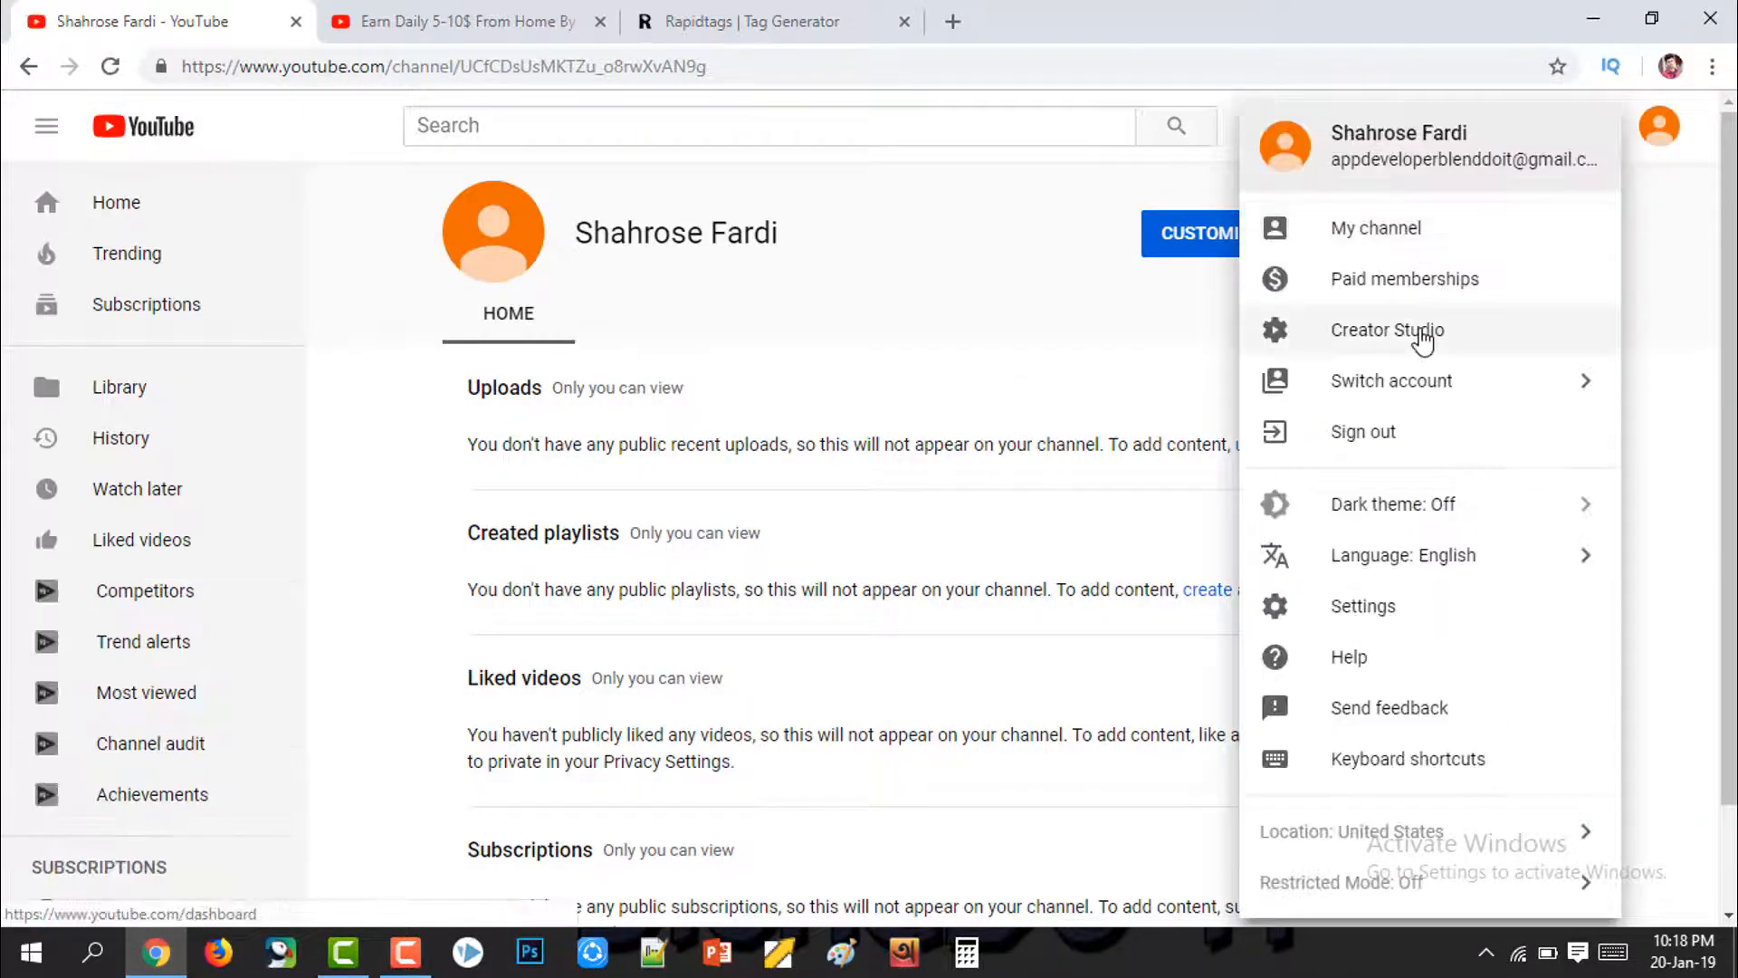
{"action": "left_click", "coordinate": [1392, 337]}
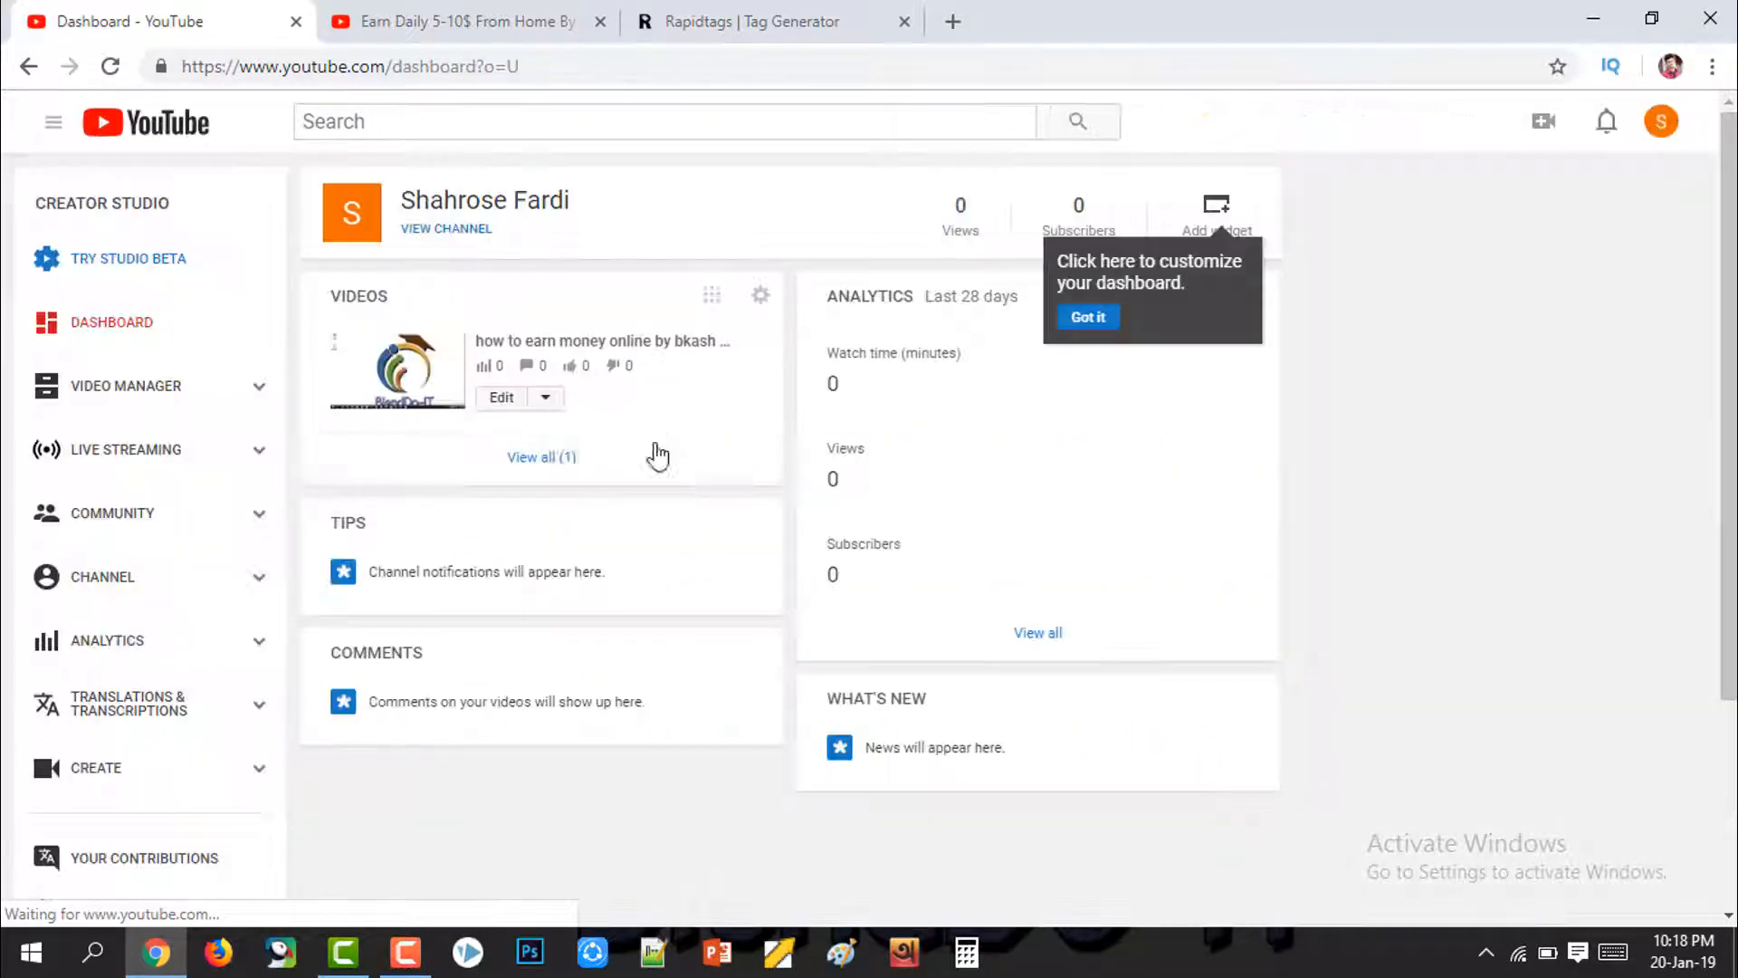
Step: Open the uploaded bkash tutorial video for editing, go to its end screen editor and dismiss the introductory tour
{"action": "left_click", "coordinate": [503, 403]}
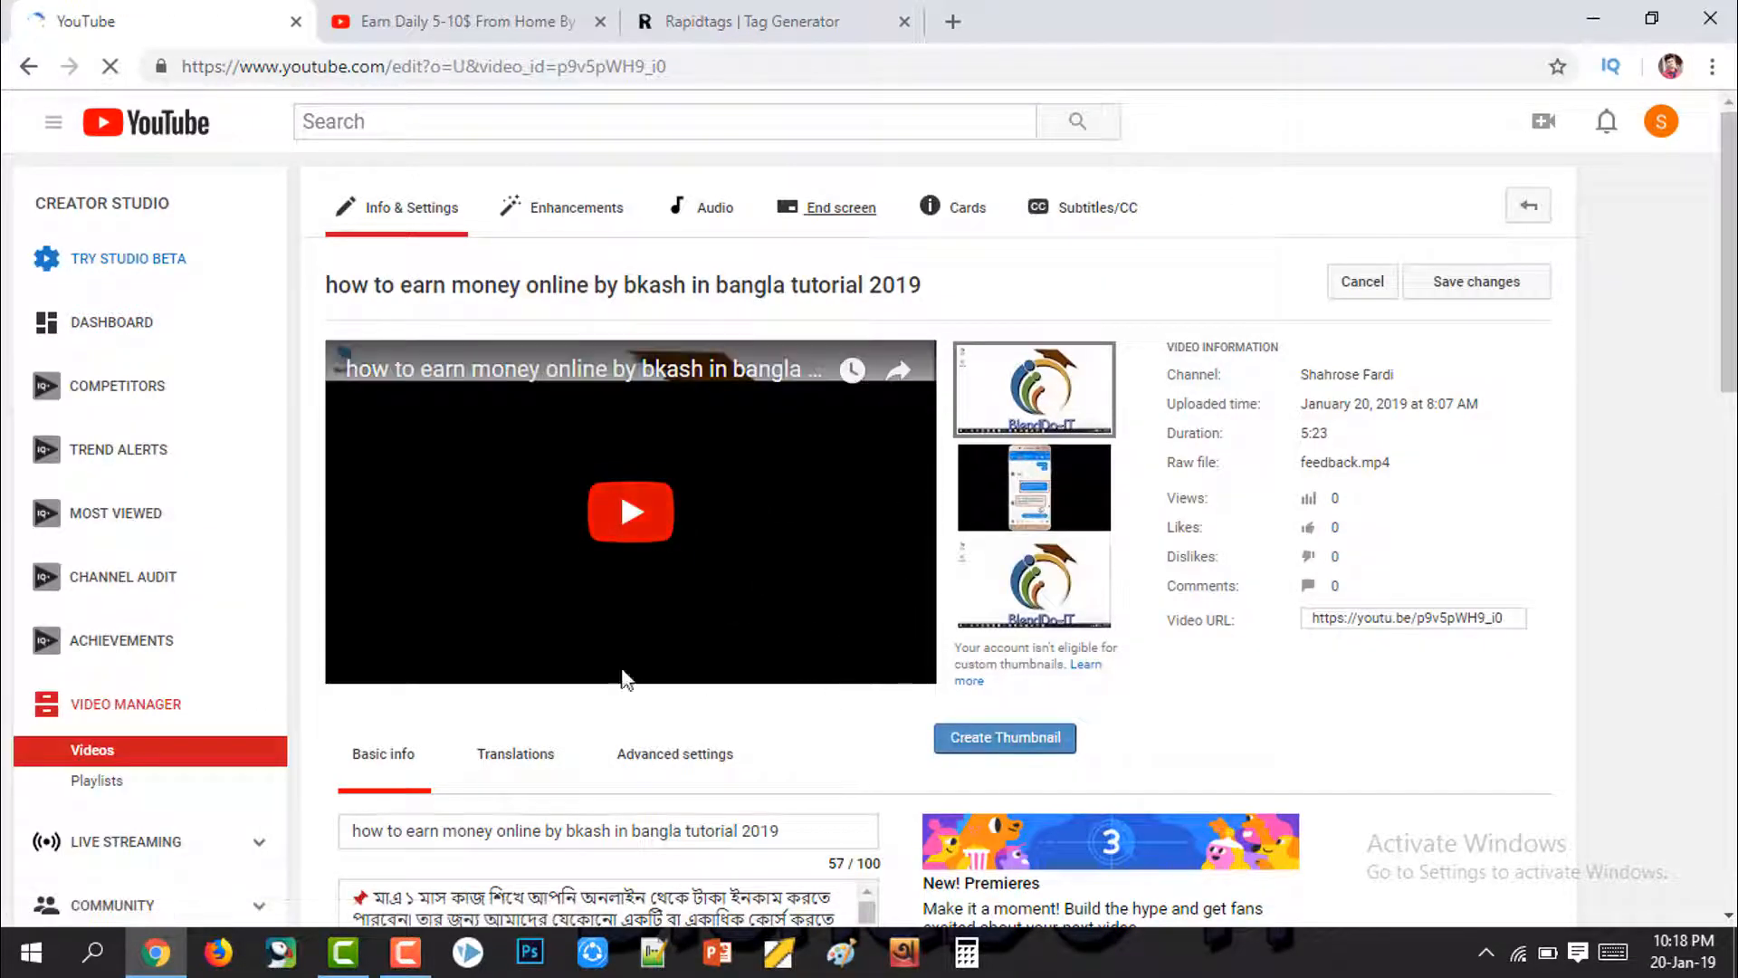
{"action": "left_click", "coordinate": [827, 208]}
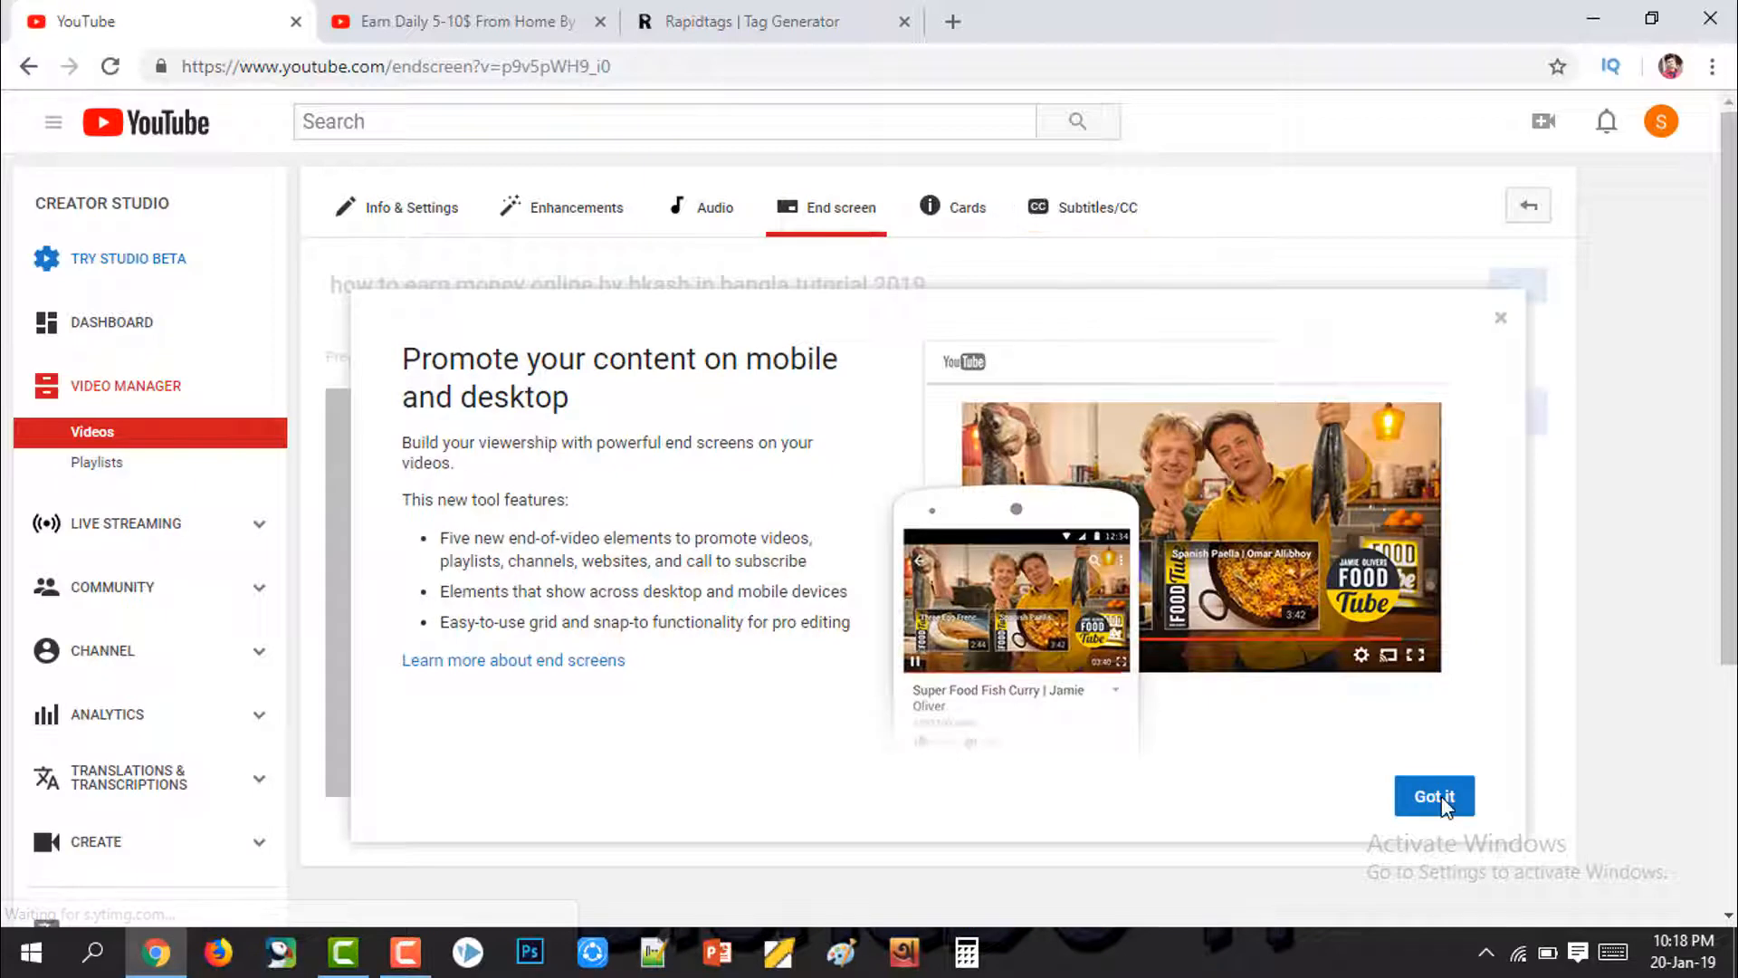
{"action": "left_click", "coordinate": [1438, 797]}
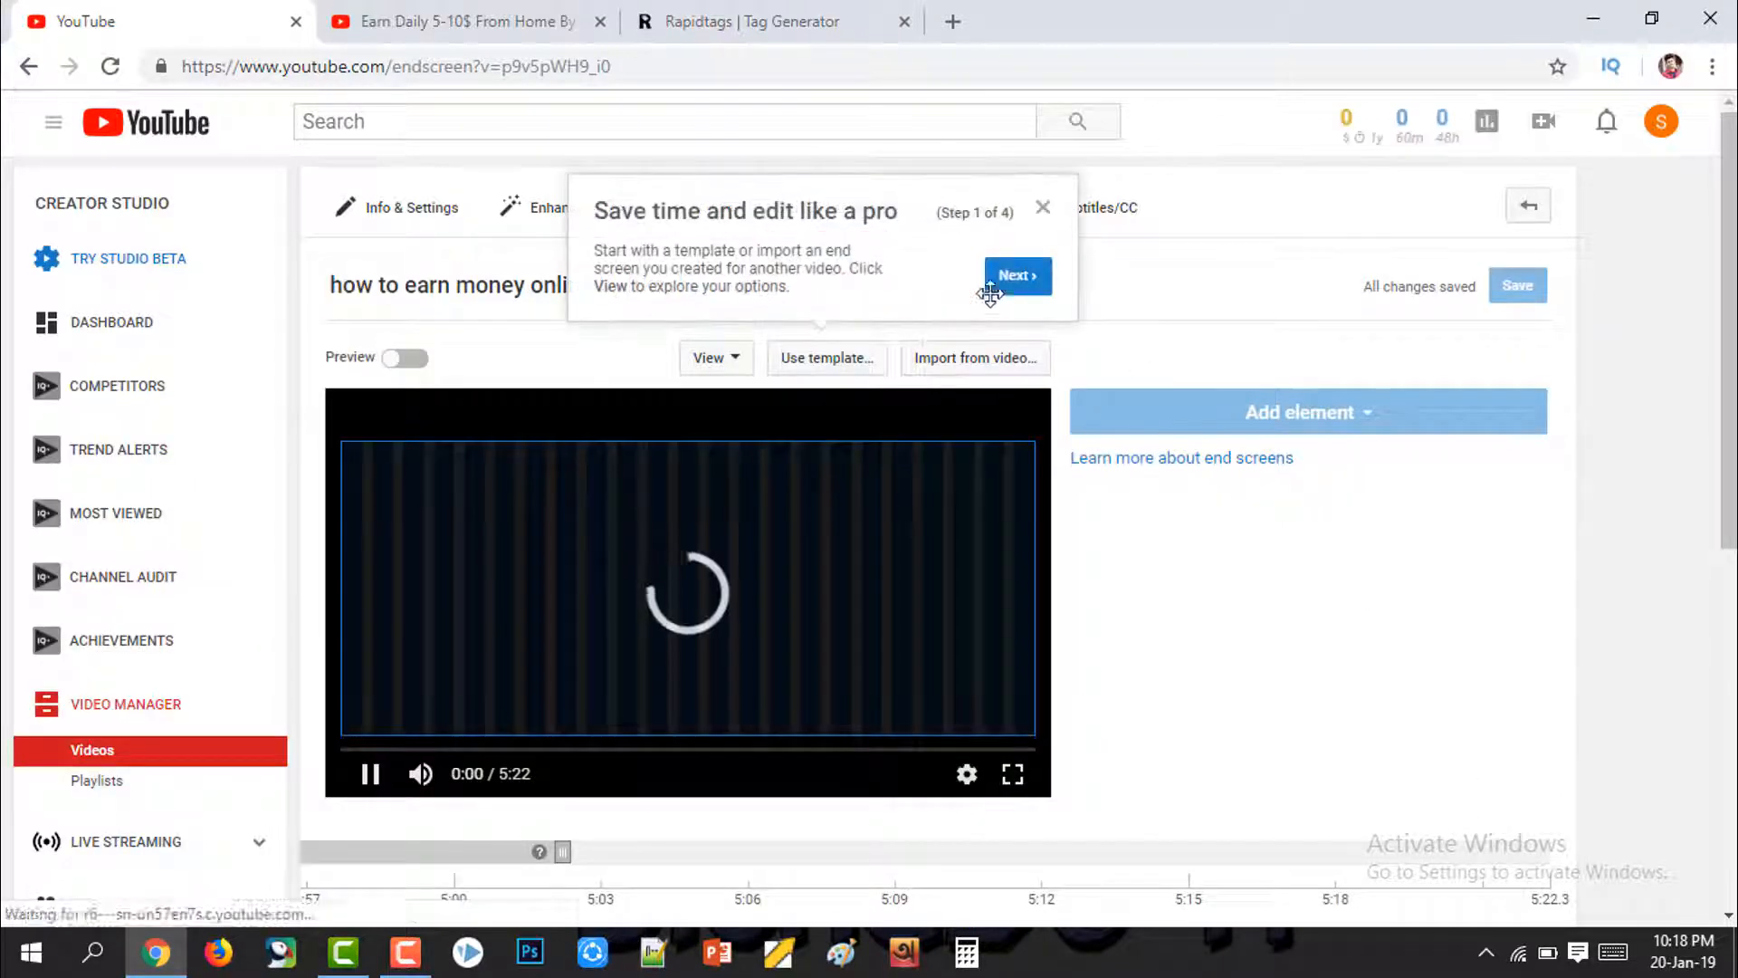
{"action": "left_click", "coordinate": [1016, 275]}
{"action": "left_click", "coordinate": [1500, 326]}
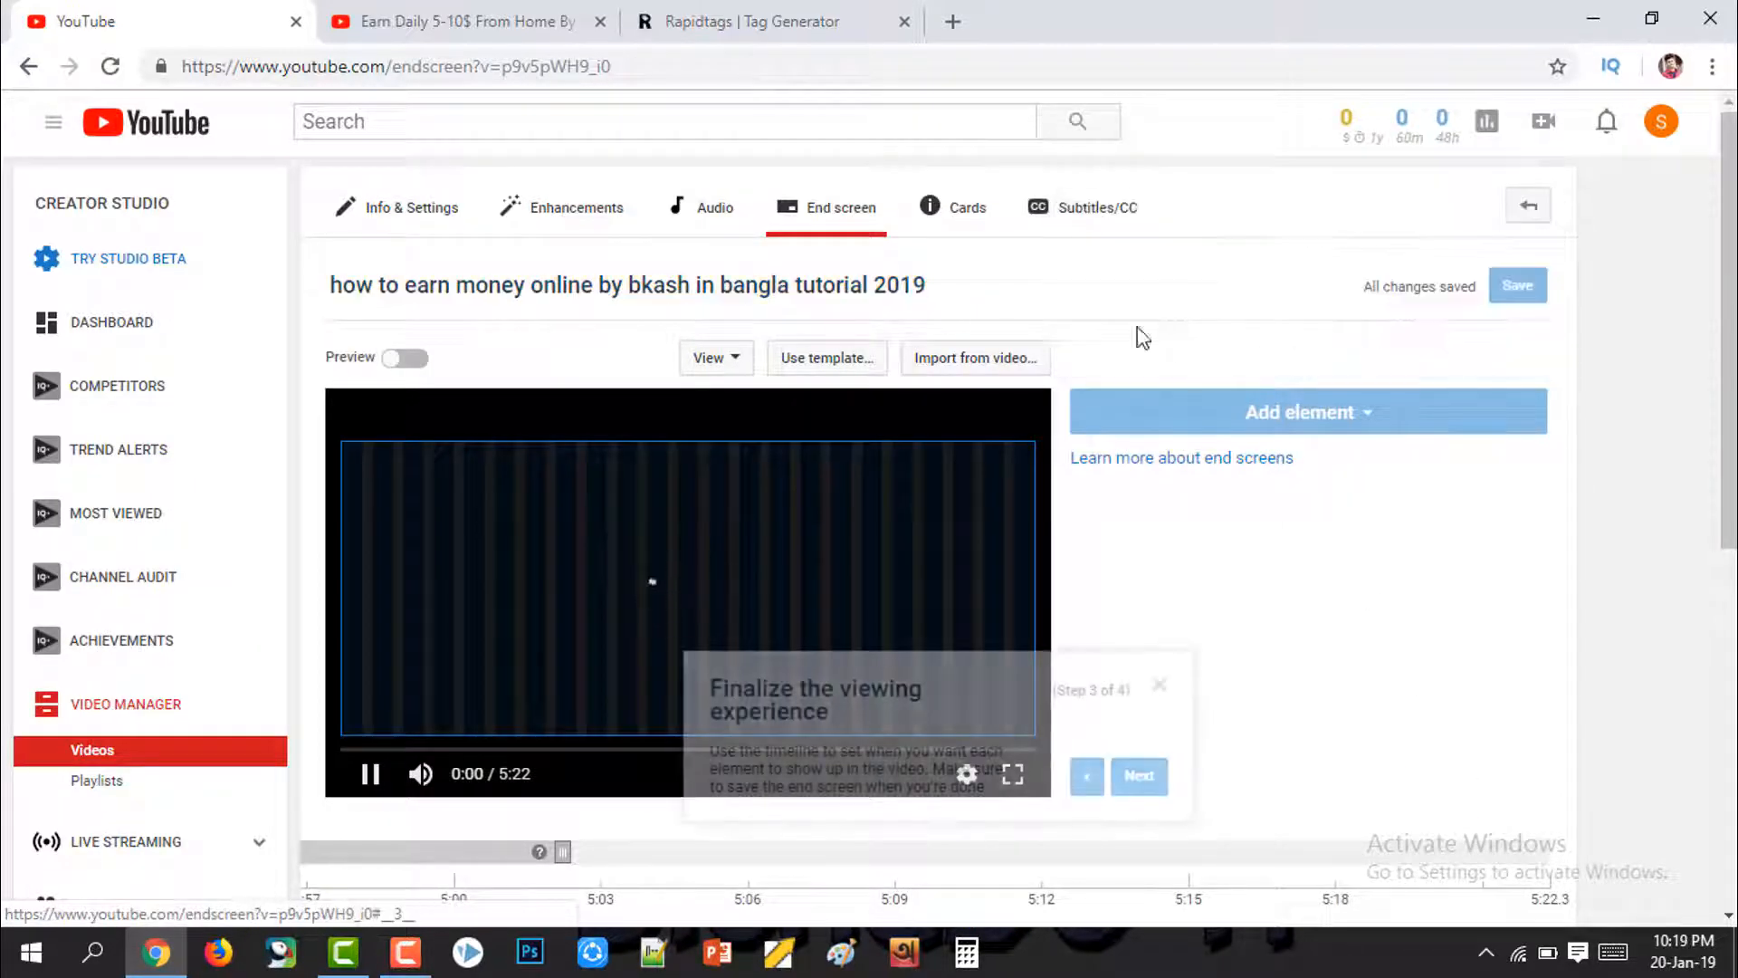
{"action": "left_click", "coordinate": [1131, 781]}
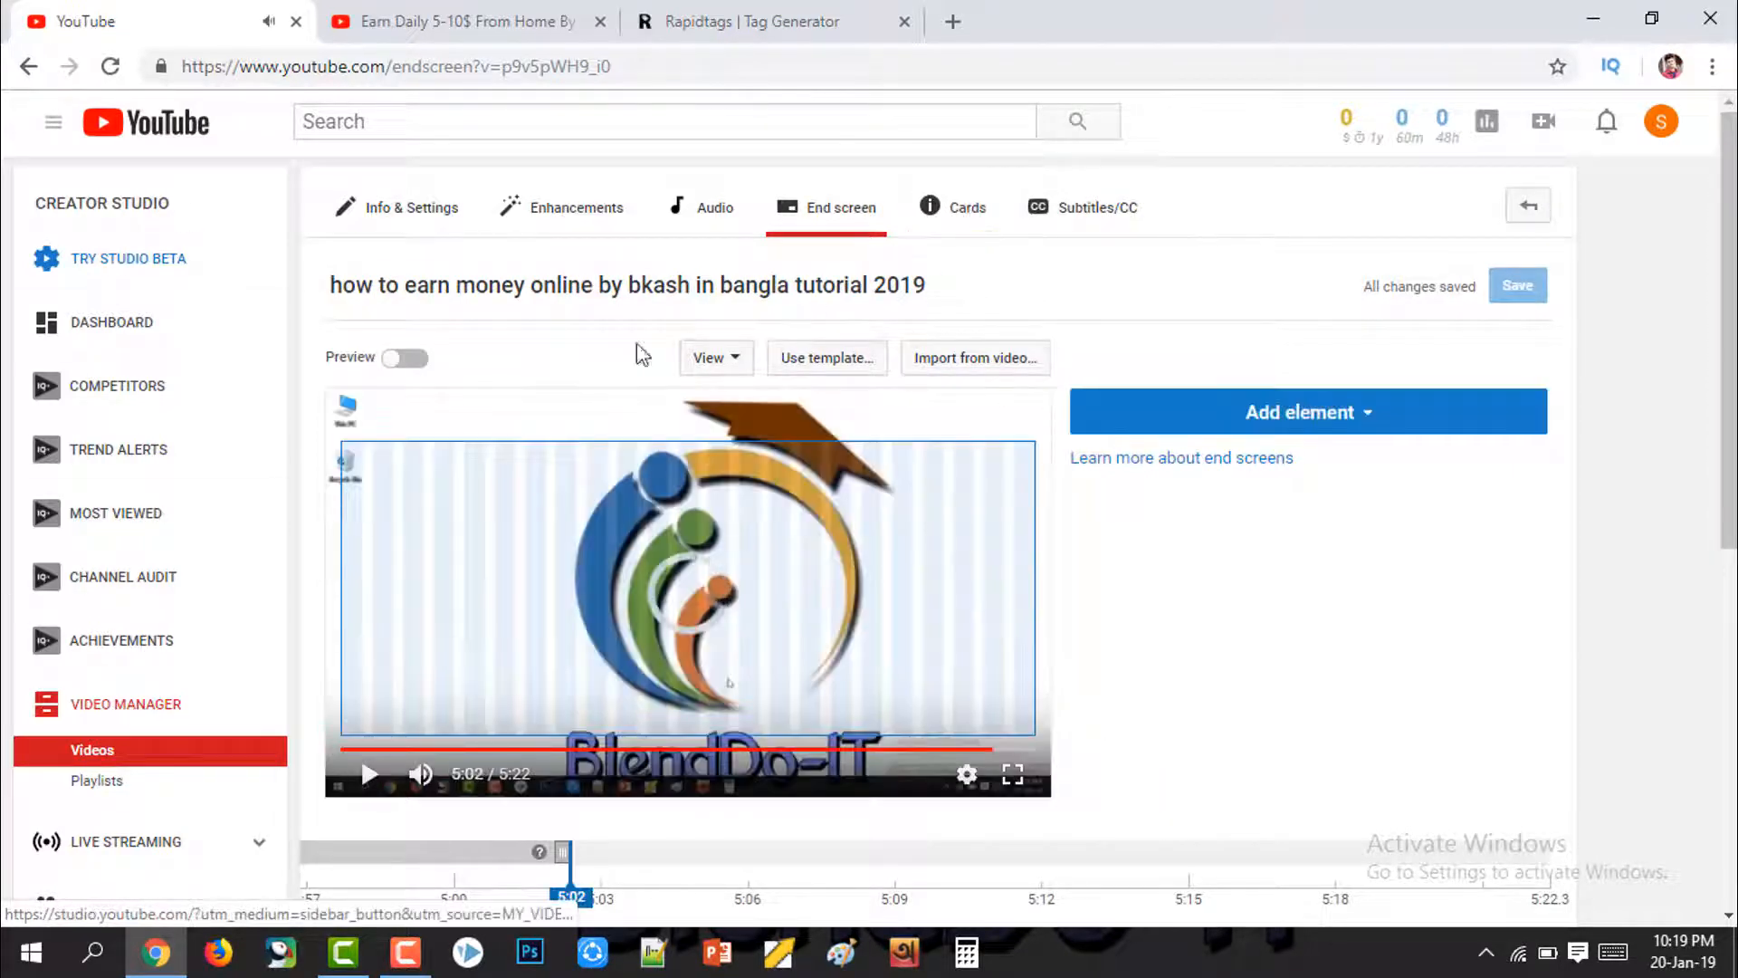
{"action": "left_click", "coordinate": [416, 944]}
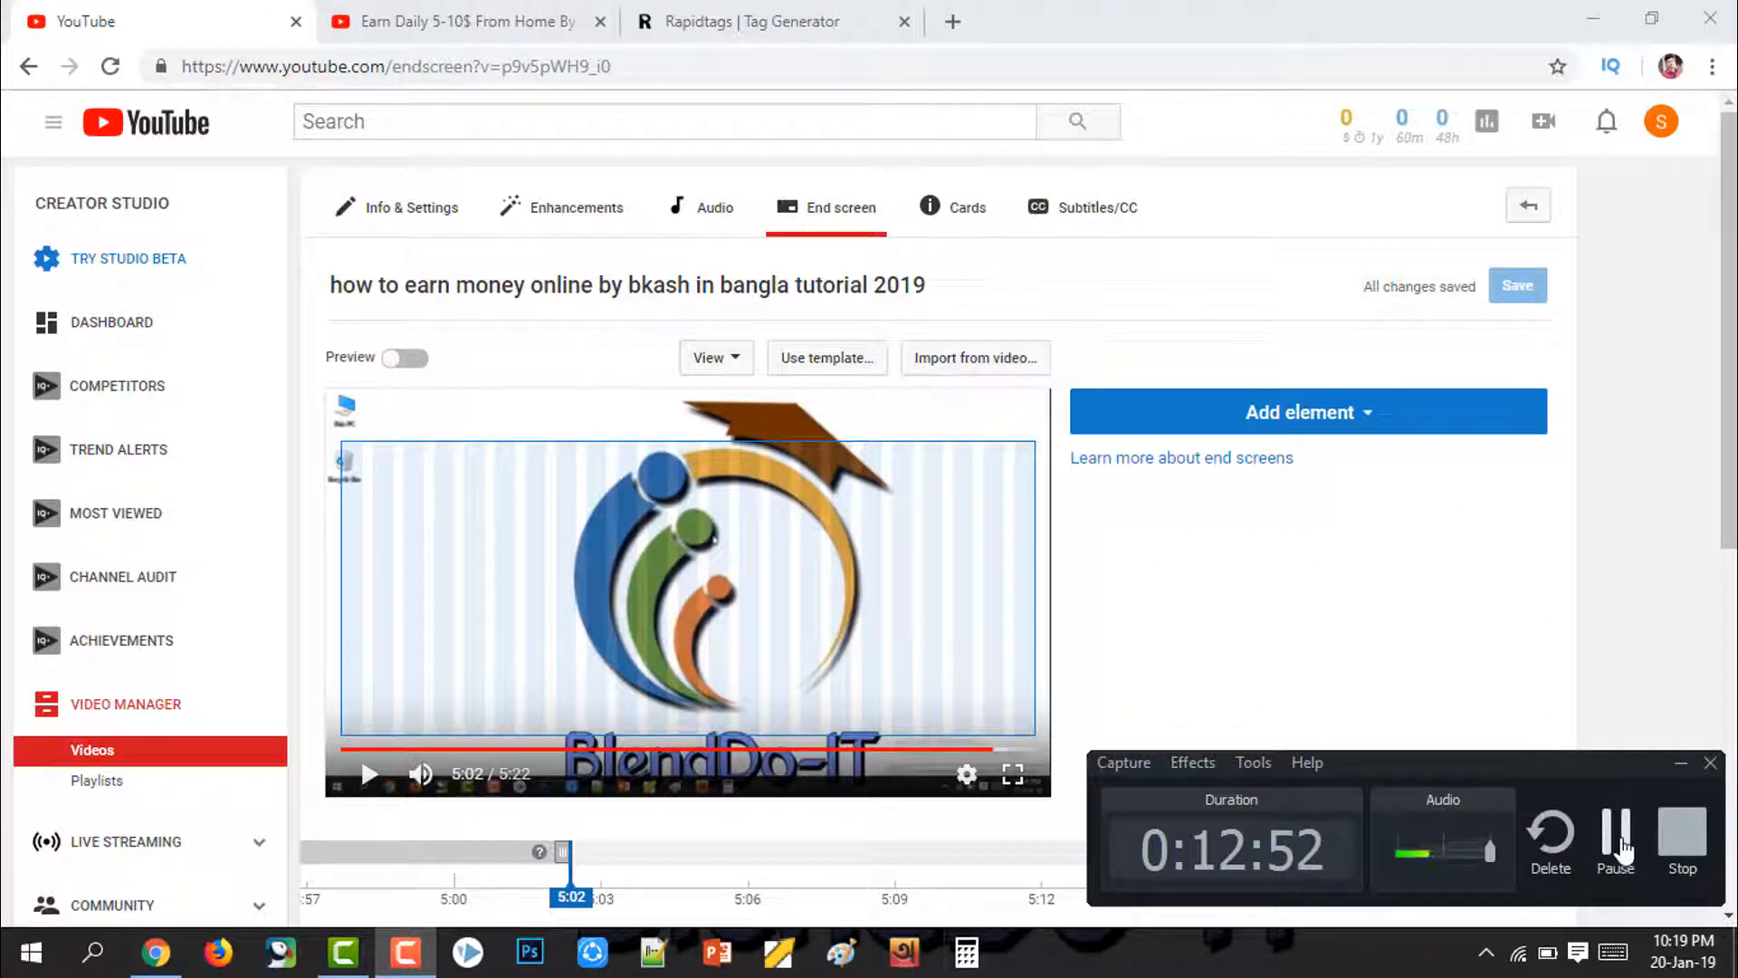
{"action": "left_click", "coordinate": [1616, 842]}
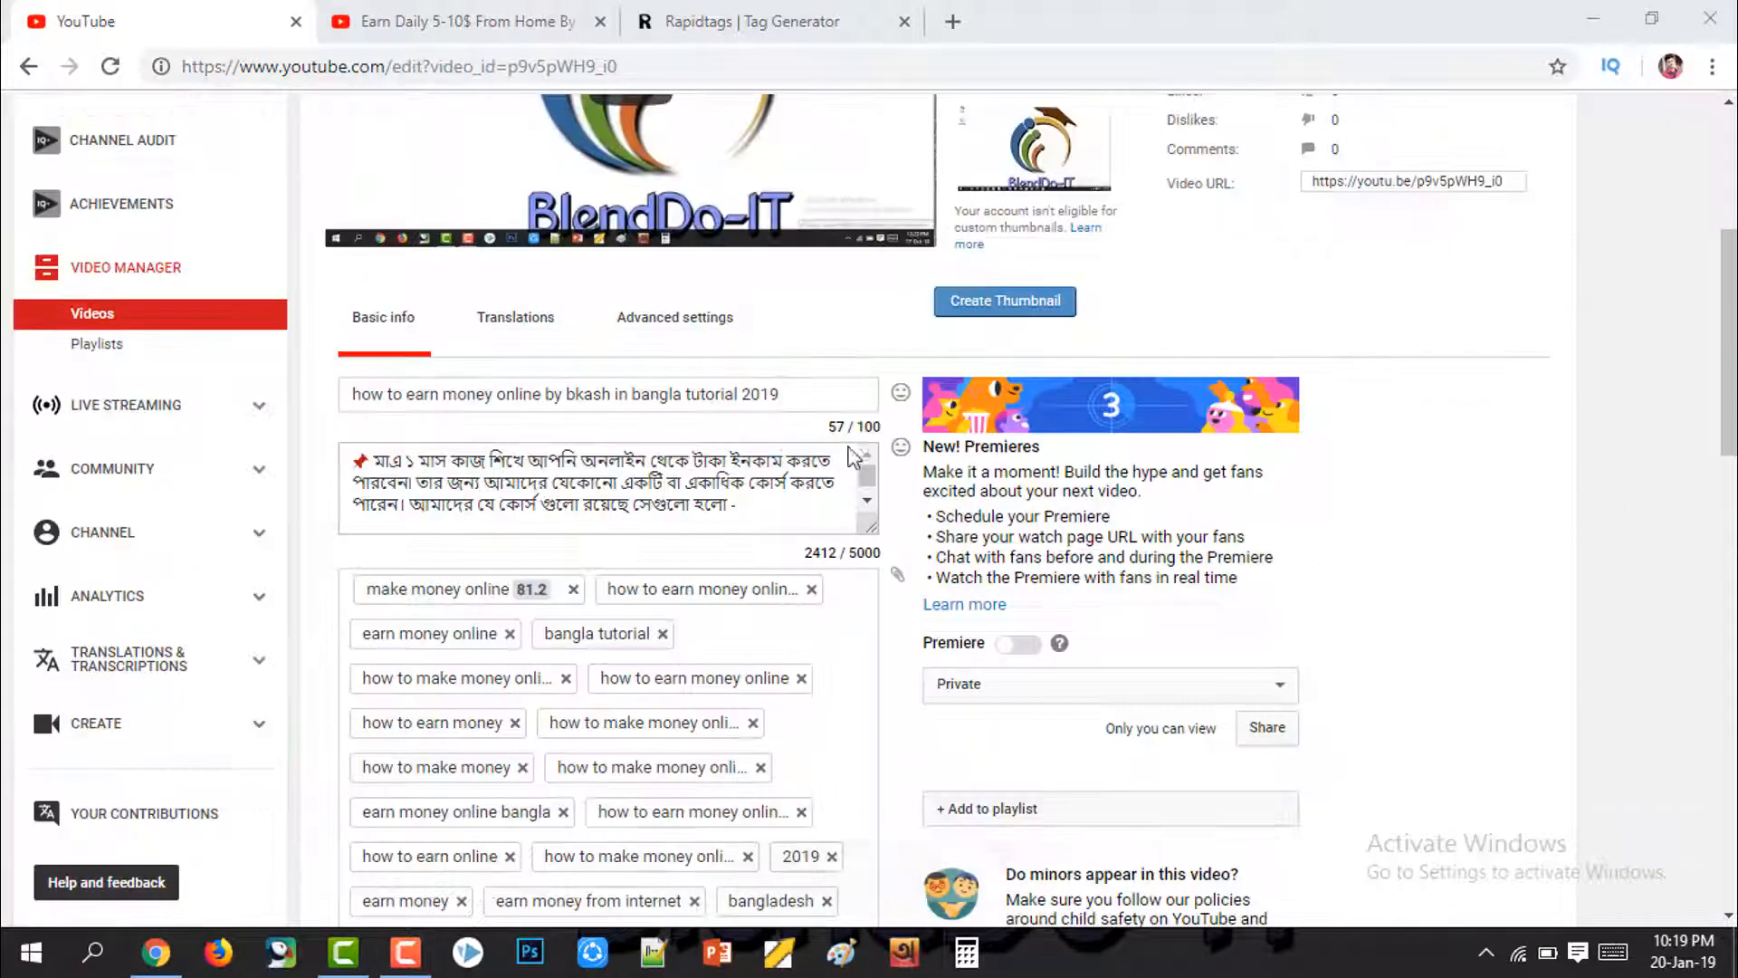
Step: Examine vidIQ's recommended tags and their keyword scores on the video's edit page, along with the existing tags and details
{"action": "scroll", "coordinate": [905, 362], "scroll_direction": "down", "scroll_amount": 15}
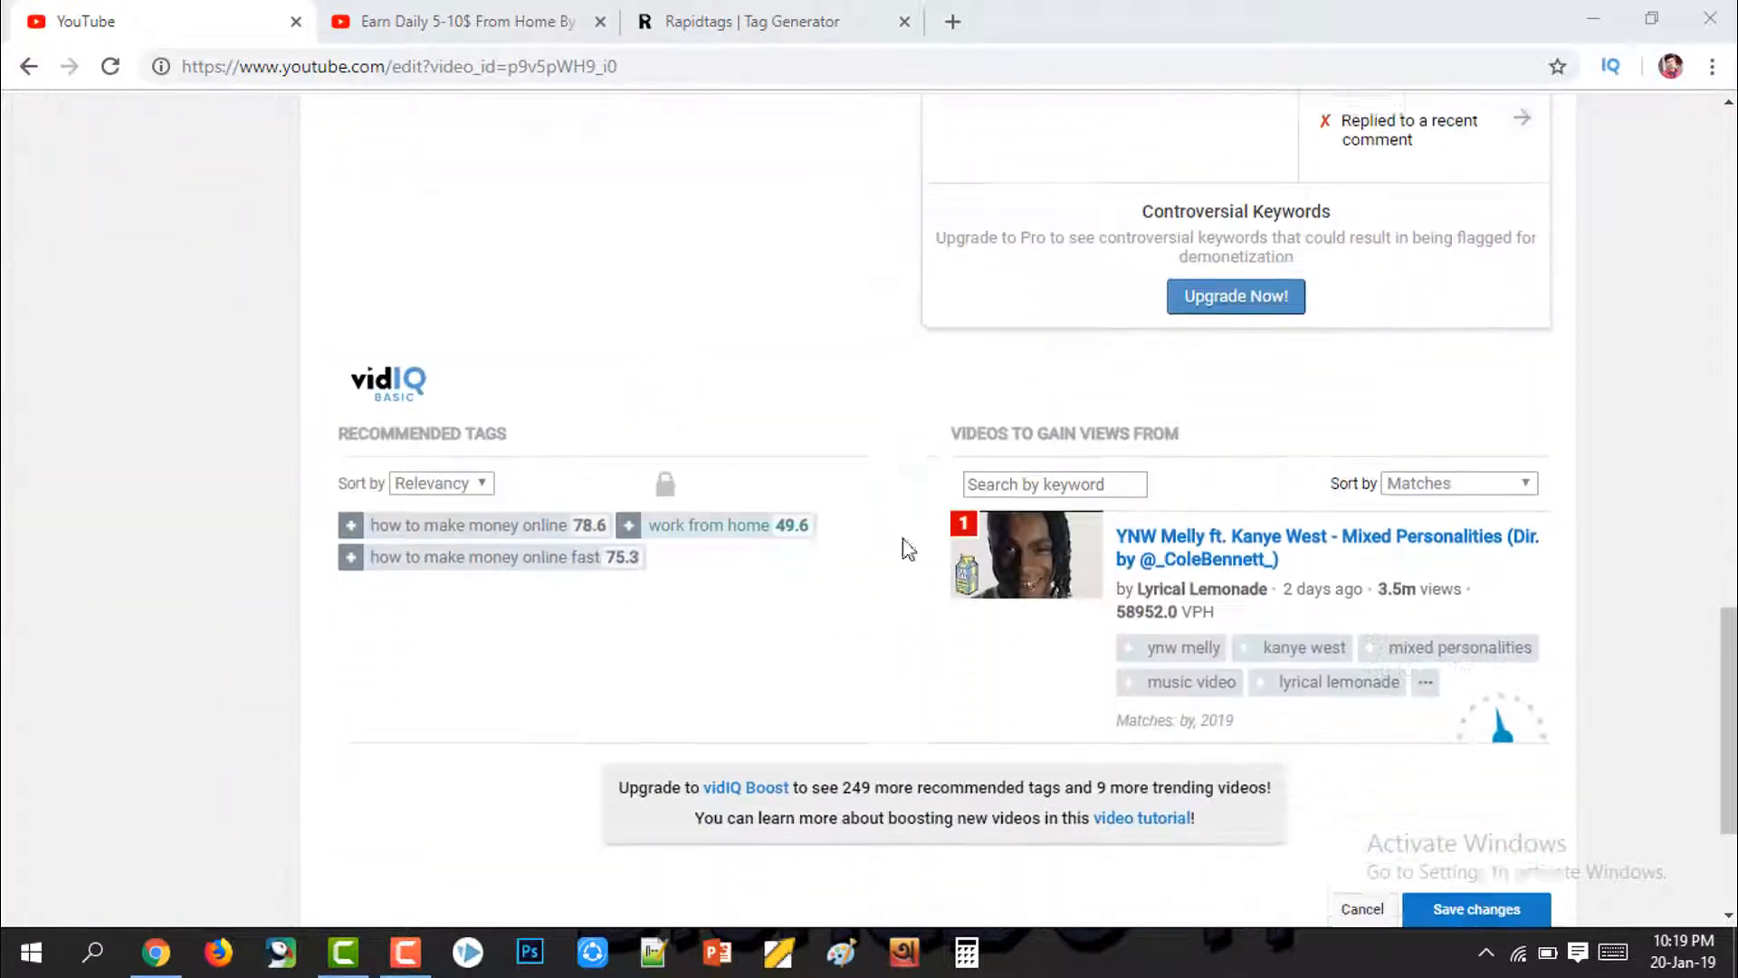
{"action": "mouse_move", "coordinate": [664, 582]}
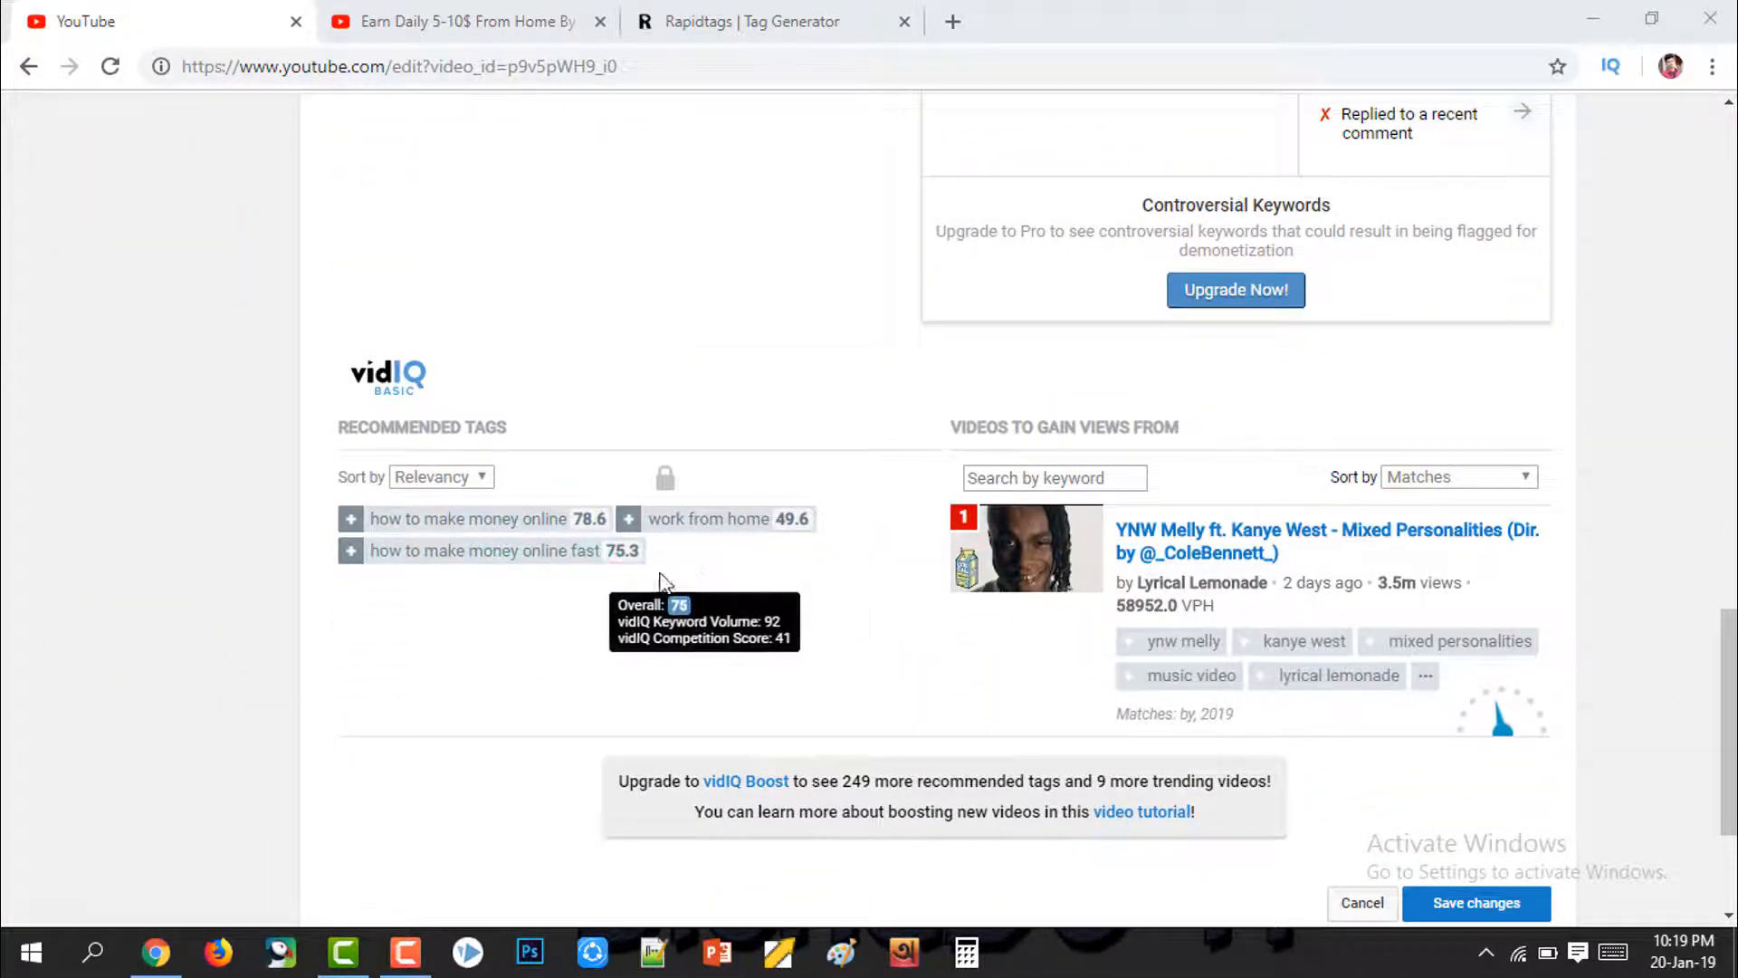
{"action": "left_click_drag", "start_coordinate": [666, 580], "coordinate": [390, 493]}
{"action": "left_click", "coordinate": [620, 609]}
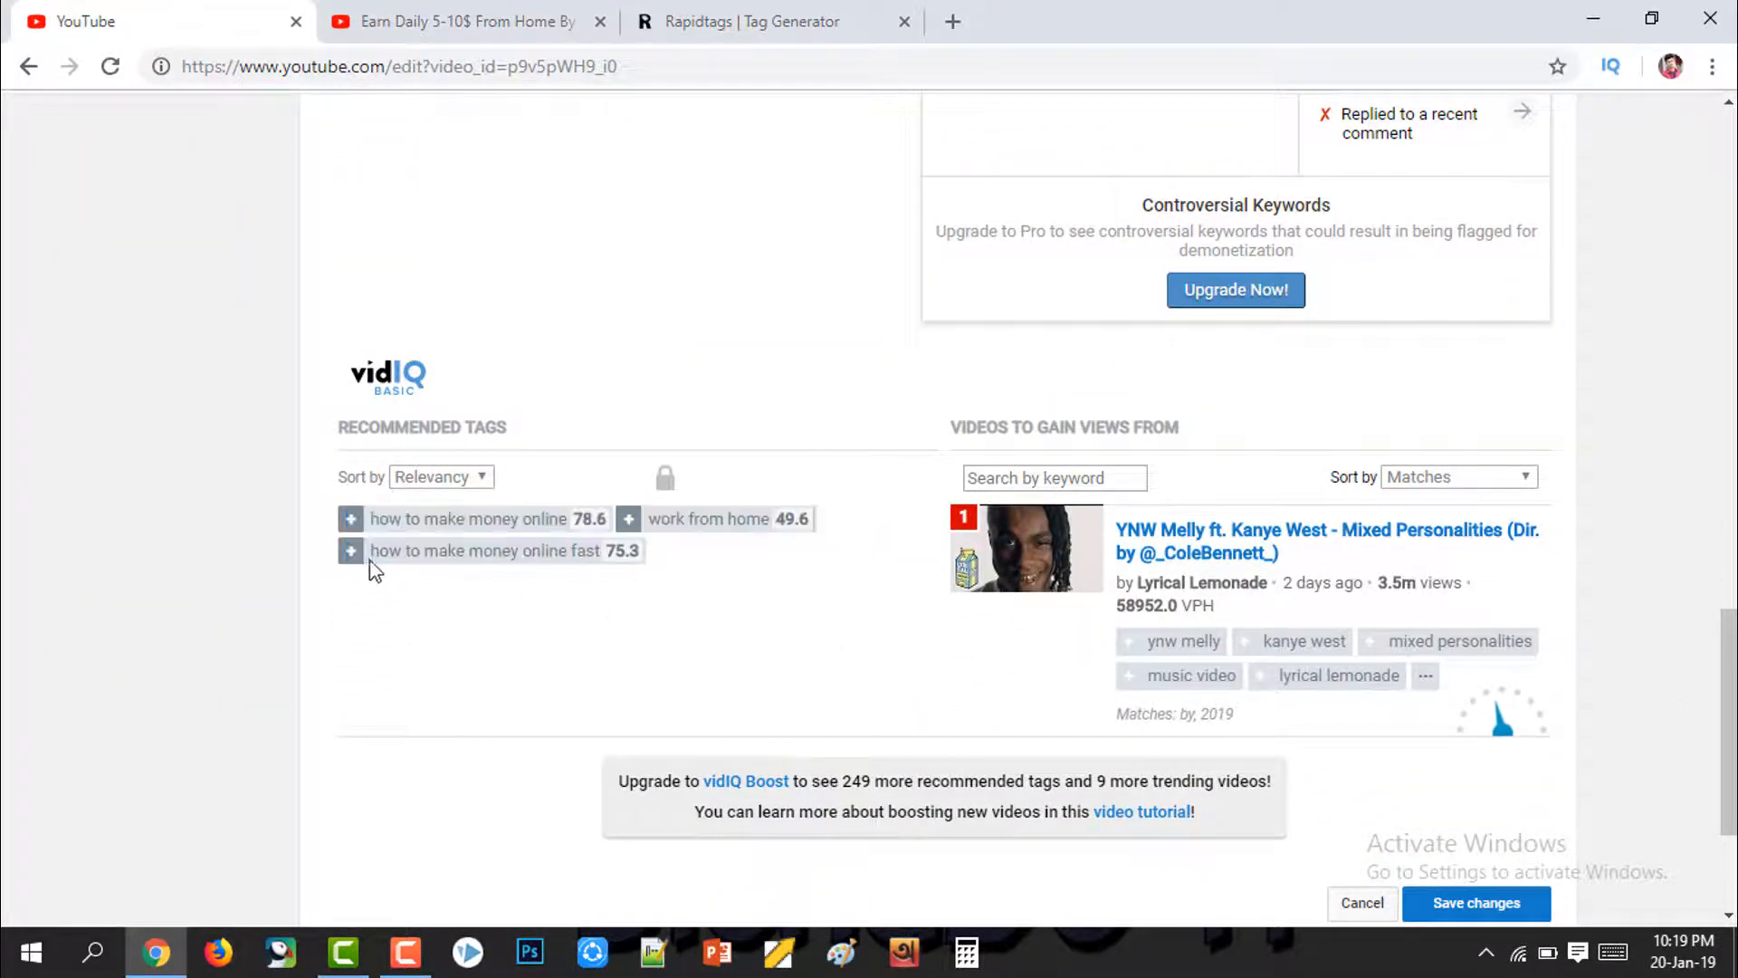
{"action": "mouse_move", "coordinate": [595, 517]}
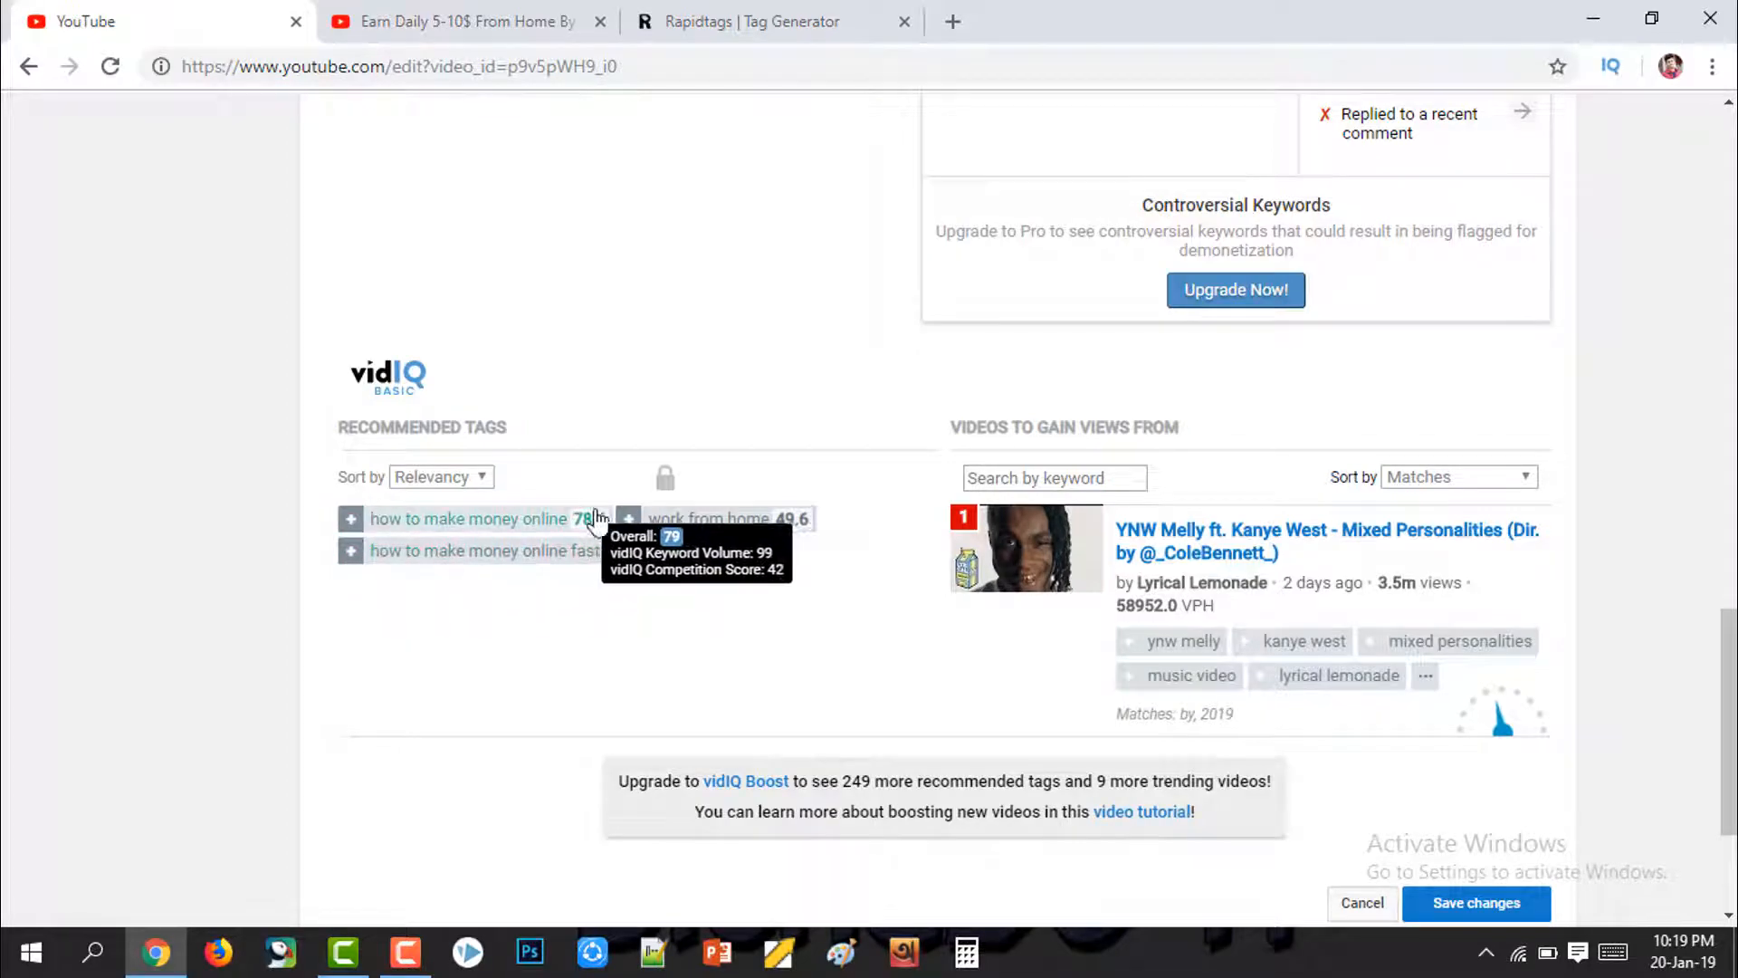
{"action": "scroll", "coordinate": [674, 593], "scroll_direction": "up", "scroll_amount": 10}
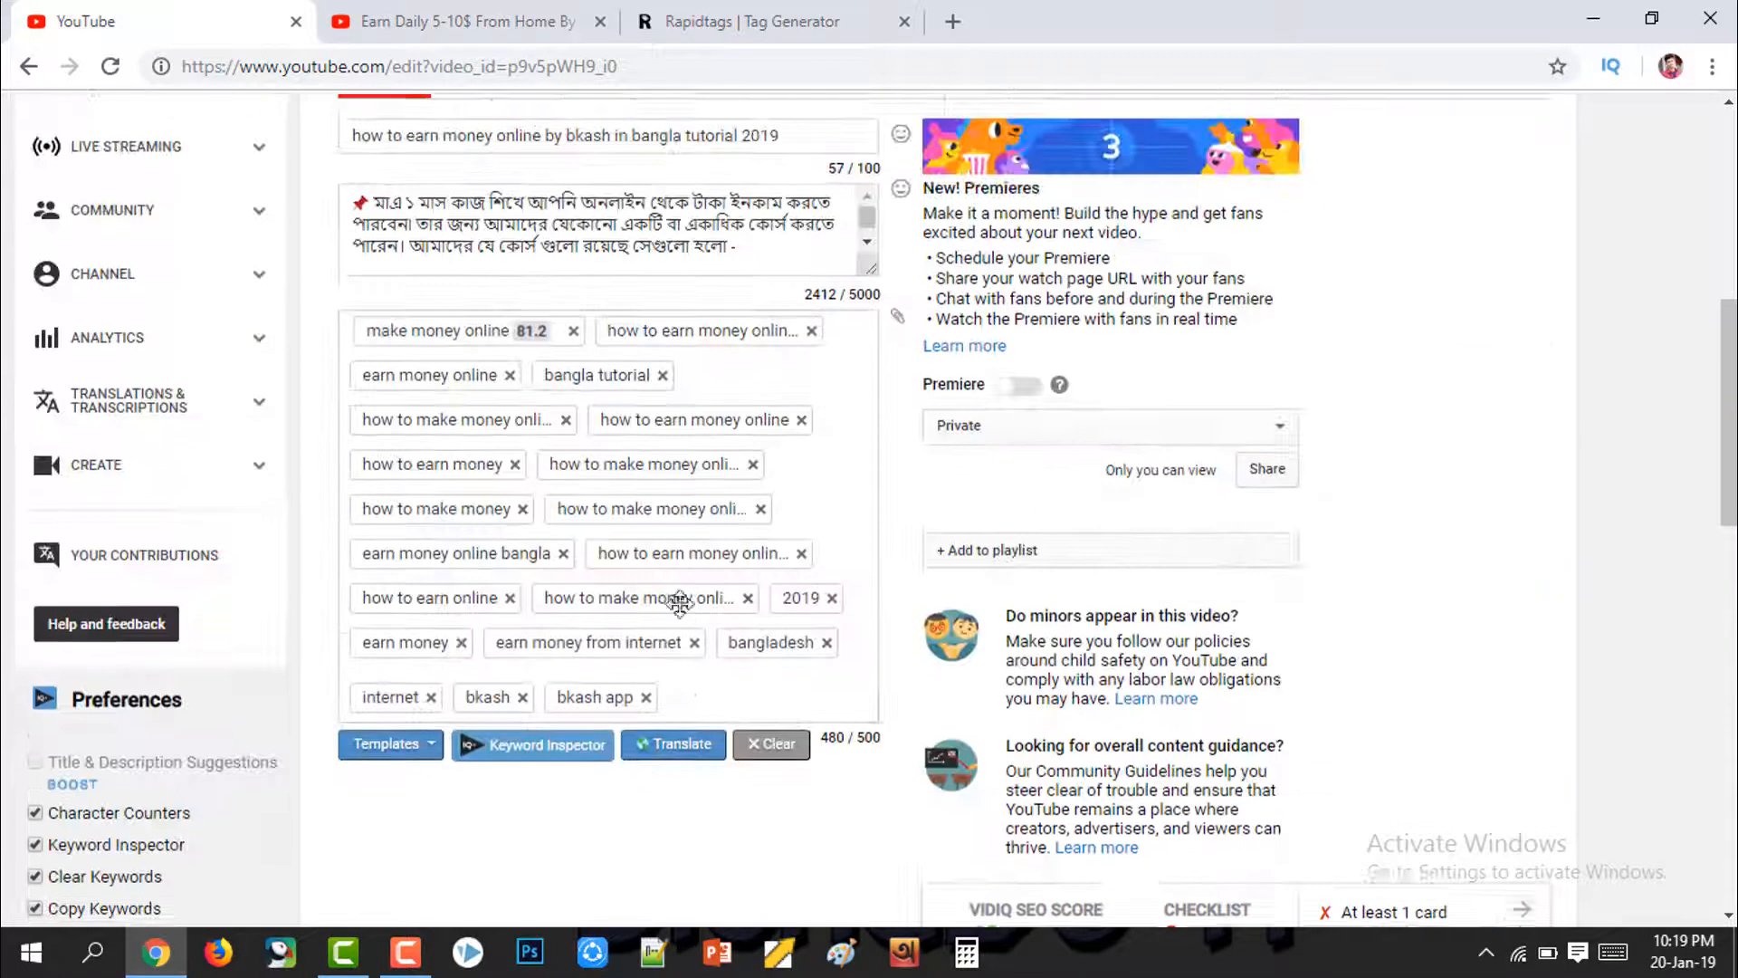
{"action": "scroll", "coordinate": [679, 602], "scroll_direction": "up", "scroll_amount": 5}
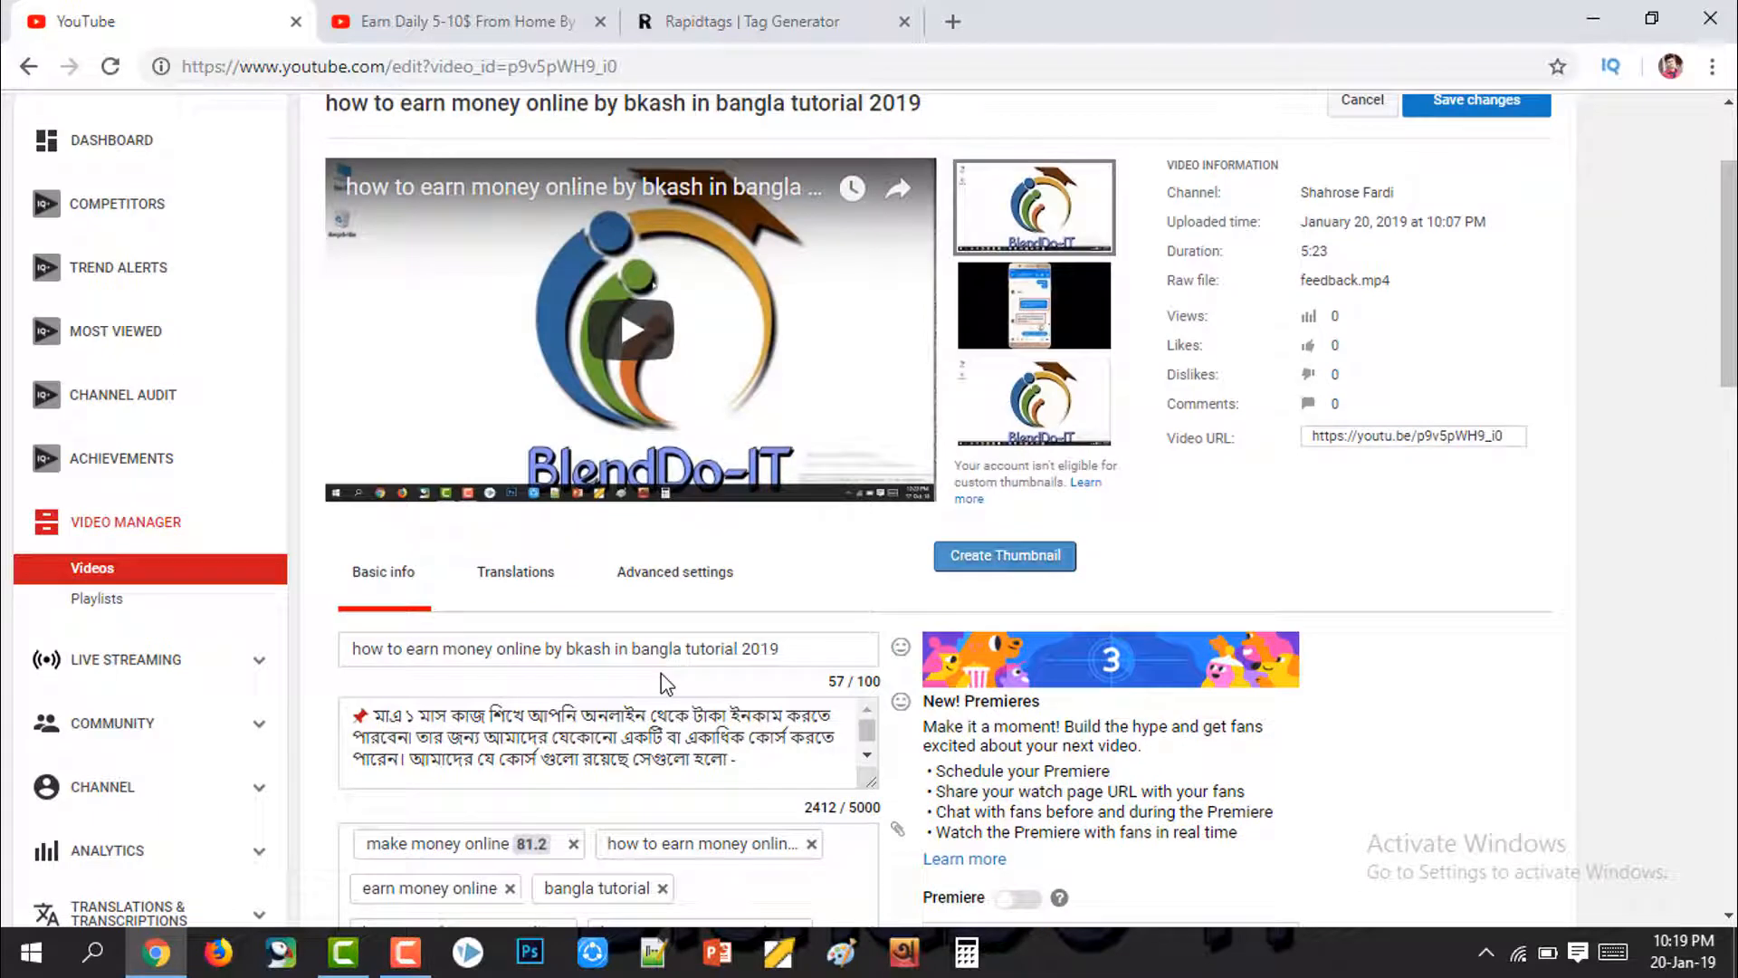
{"action": "scroll", "coordinate": [665, 684], "scroll_direction": "up", "scroll_amount": 2}
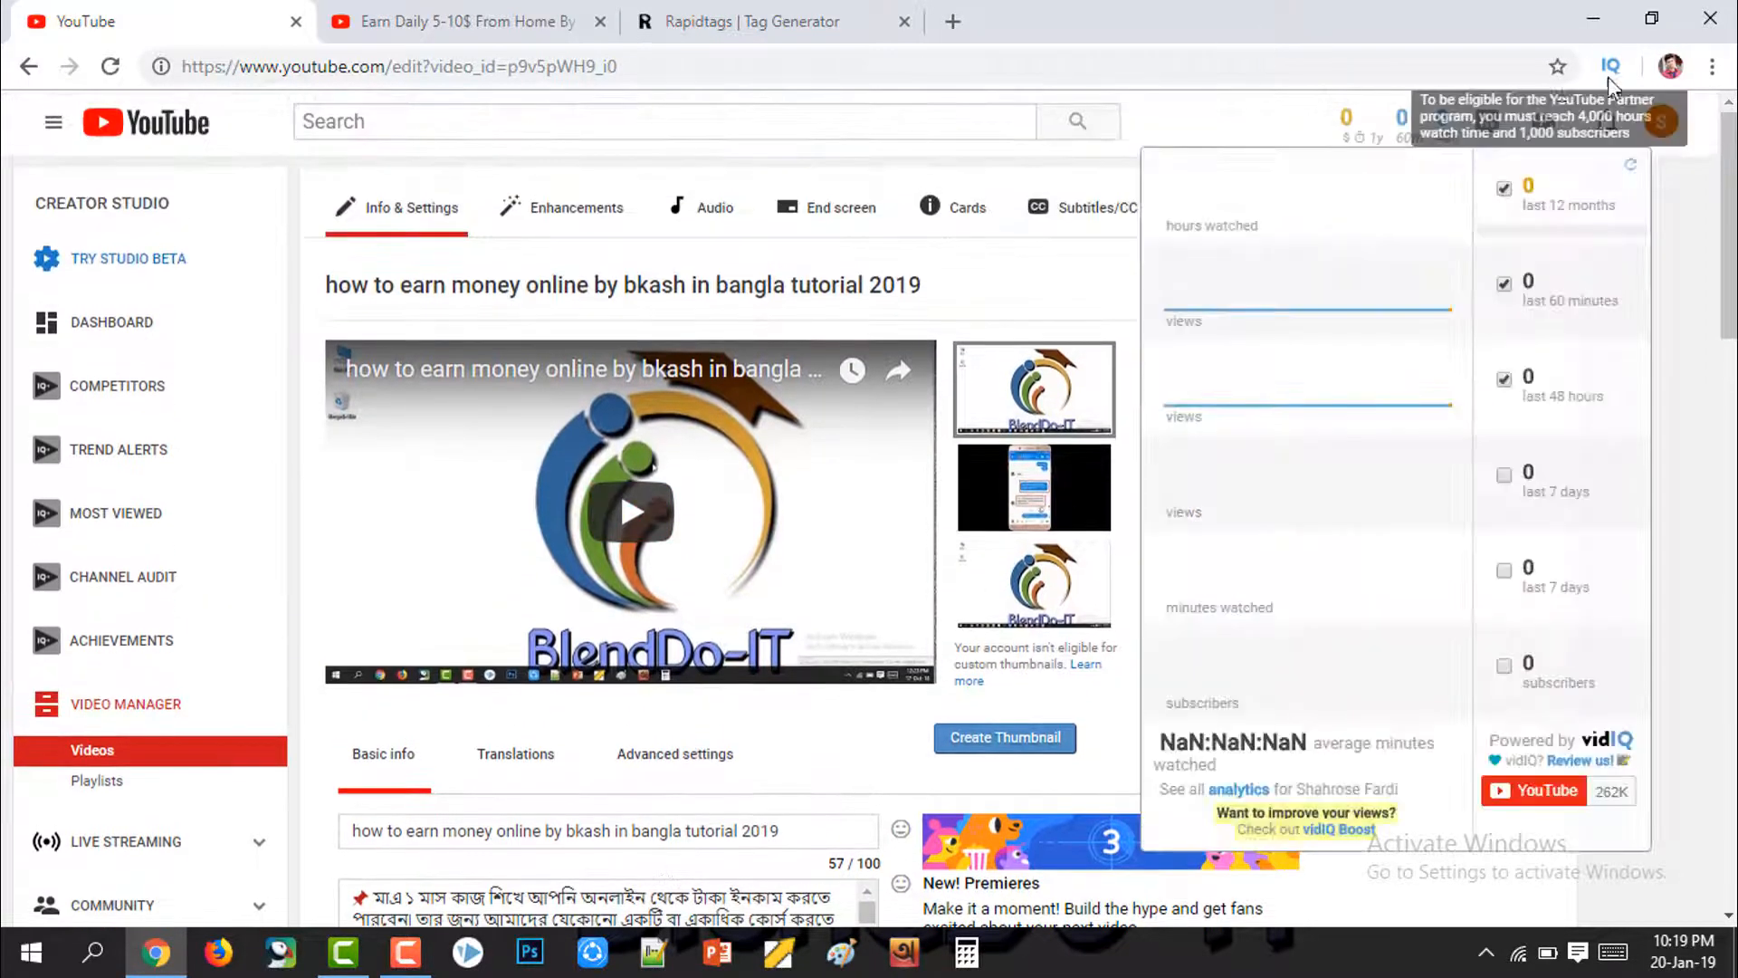
Step: Minimise the browser and refresh the Windows desktop
{"action": "left_click", "coordinate": [1598, 27]}
{"action": "right_click", "coordinate": [970, 332]}
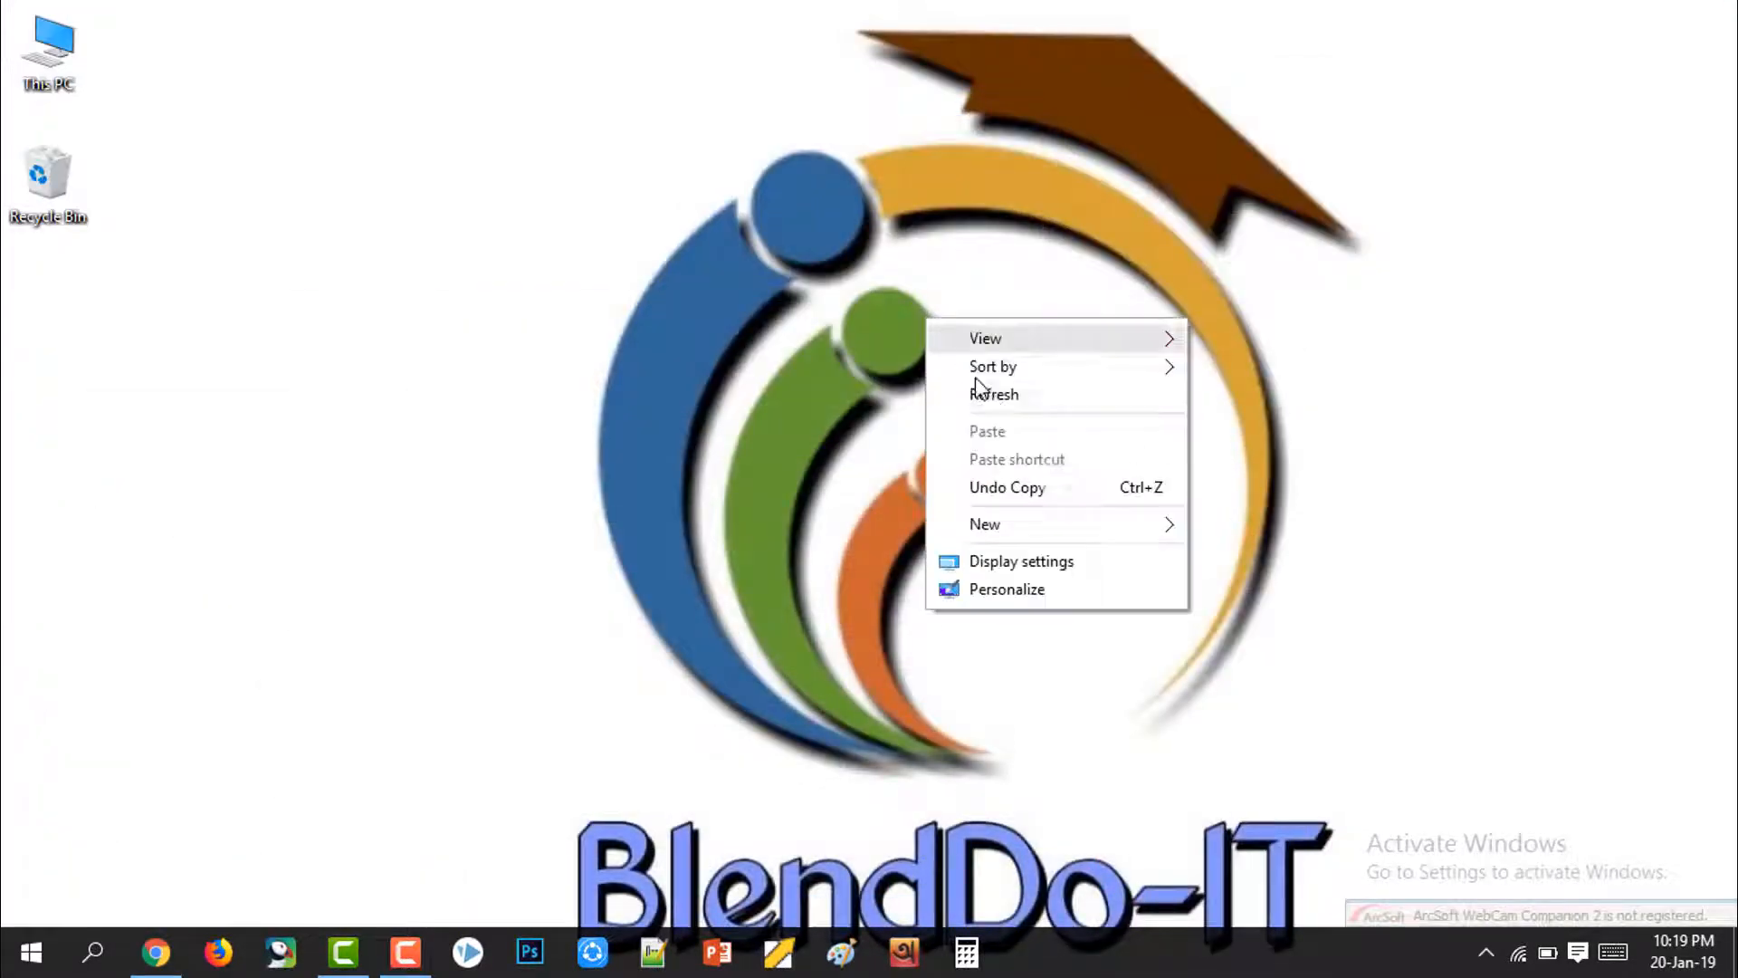
{"action": "left_click", "coordinate": [1023, 392]}
{"action": "right_click", "coordinate": [992, 395]}
{"action": "left_click", "coordinate": [1098, 470]}
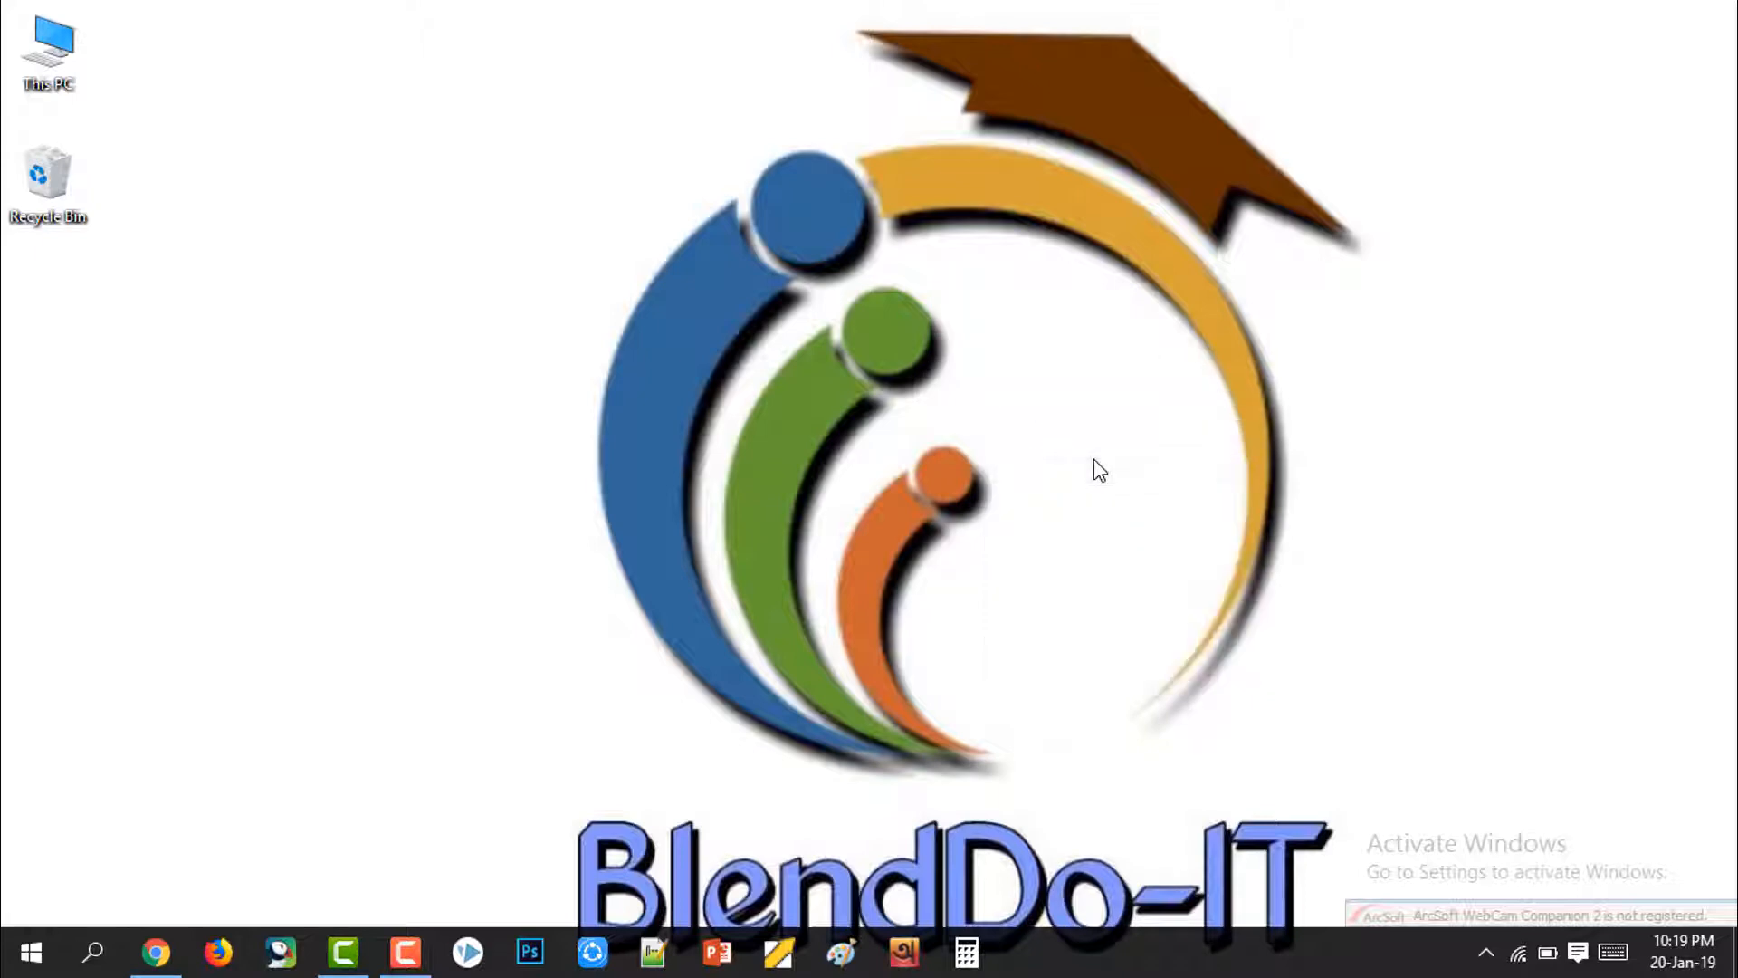